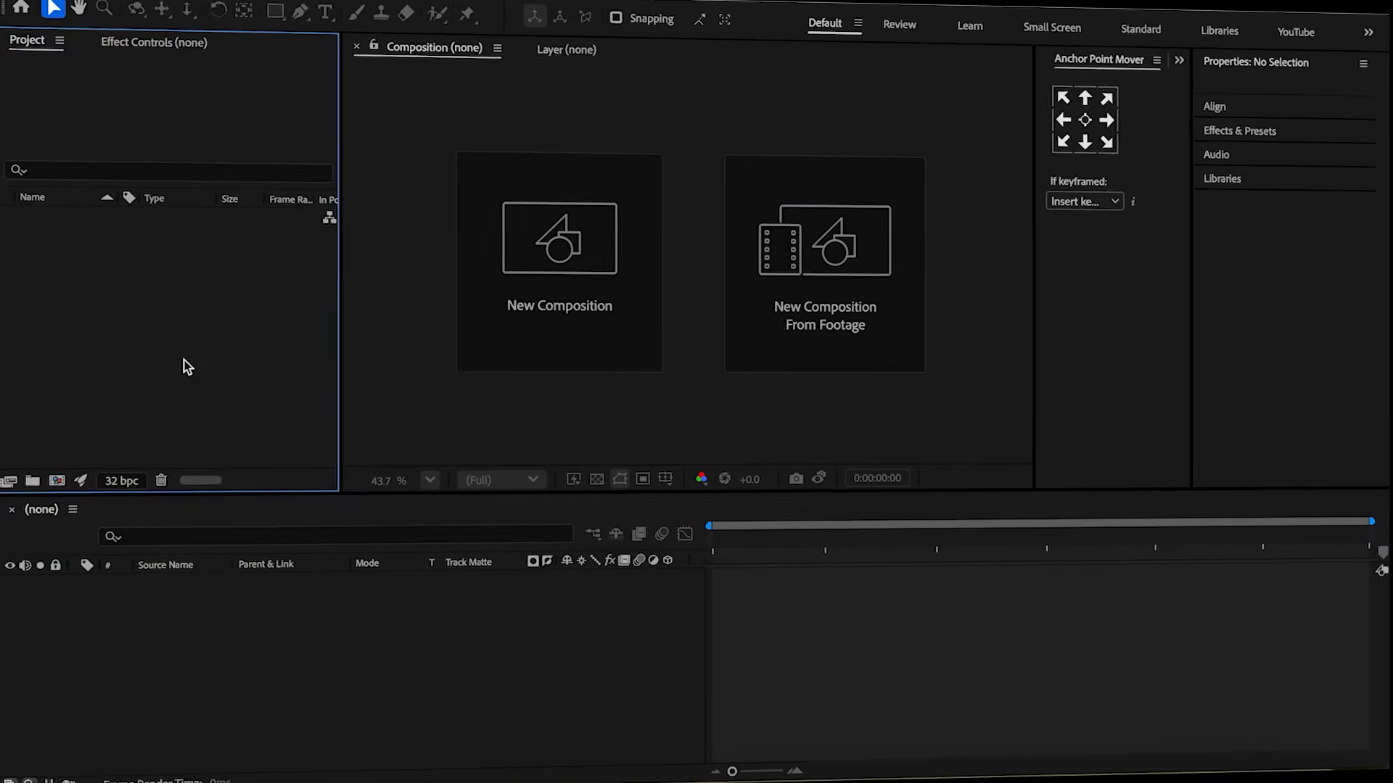
# Create a new composition using the Social Media Portrait HD preset, 1080 x 1920 at 30 fps.
pyautogui.rightClick(189, 363)
pyautogui.click(225, 377)
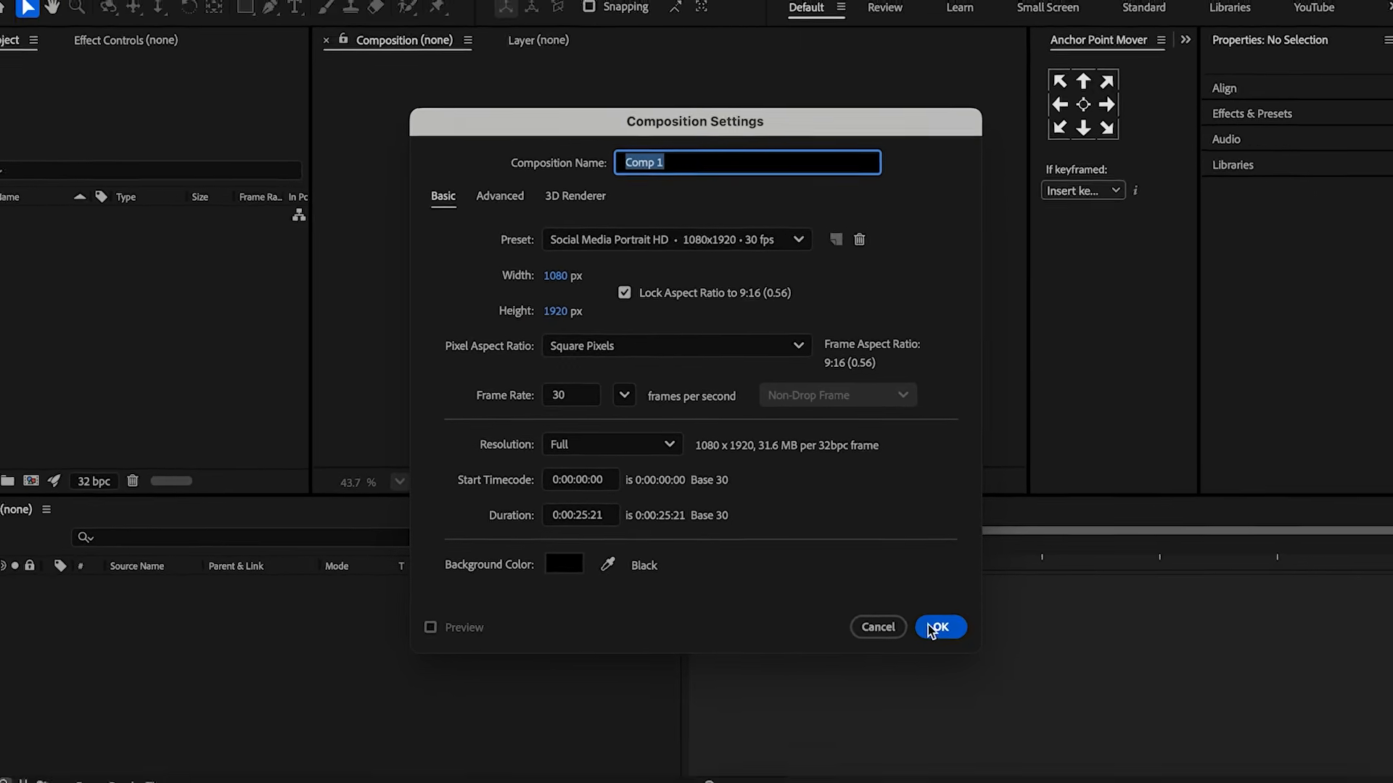
pyautogui.click(932, 628)
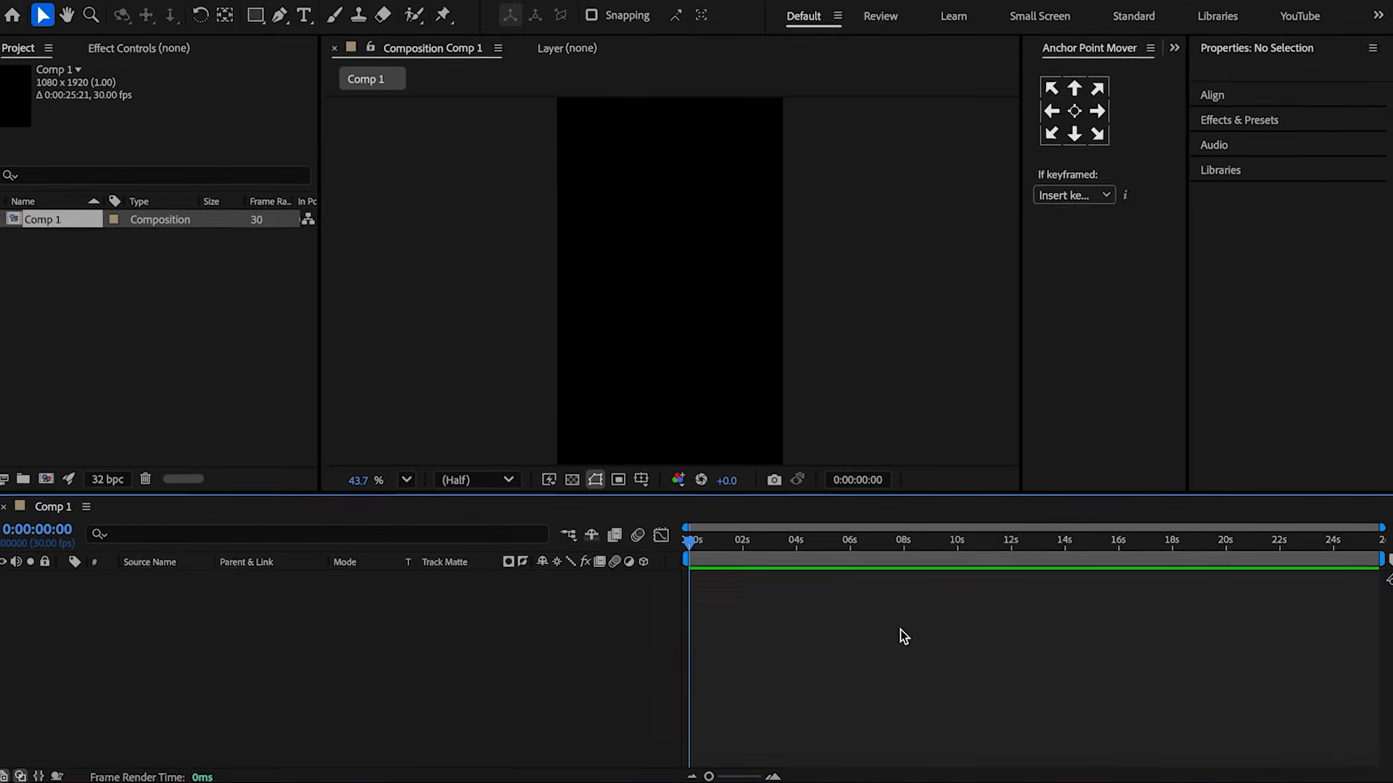
# Add a new black solid layer at the full composition size.
pyautogui.rightClick(336, 631)
pyautogui.moveTo(406, 537)
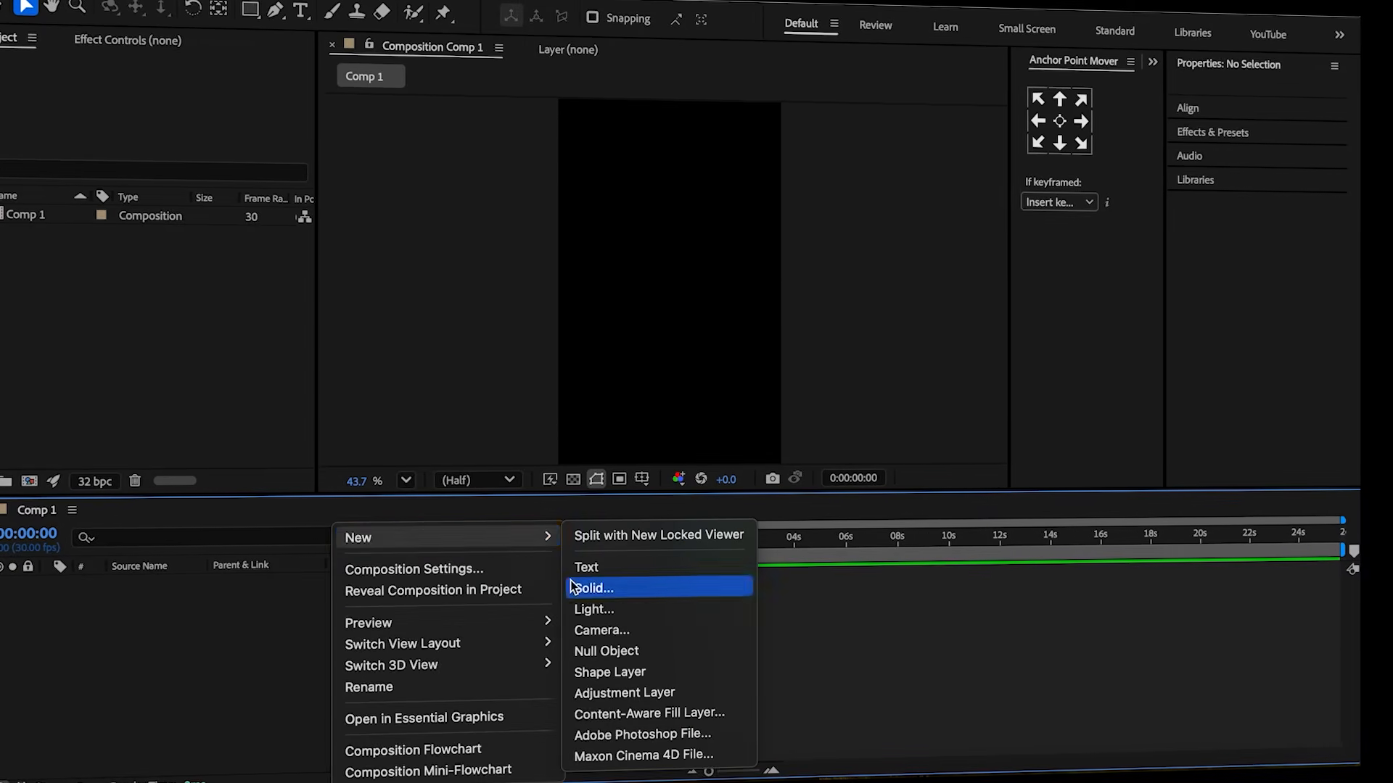
pyautogui.click(589, 588)
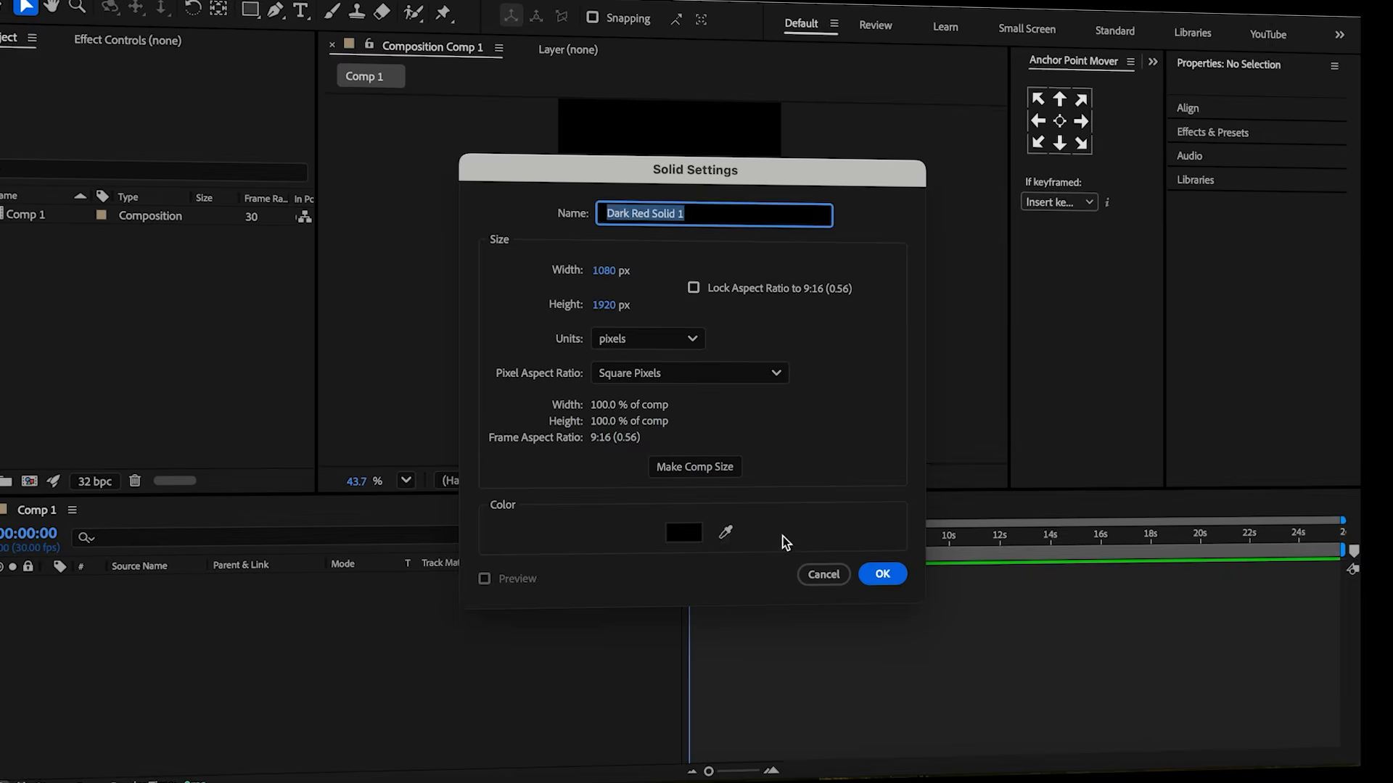
pyautogui.click(883, 575)
# Apply the 4-Color Gradient effect to the solid and reposition two of its gradient points.
pyautogui.doubleClick(1280, 252)
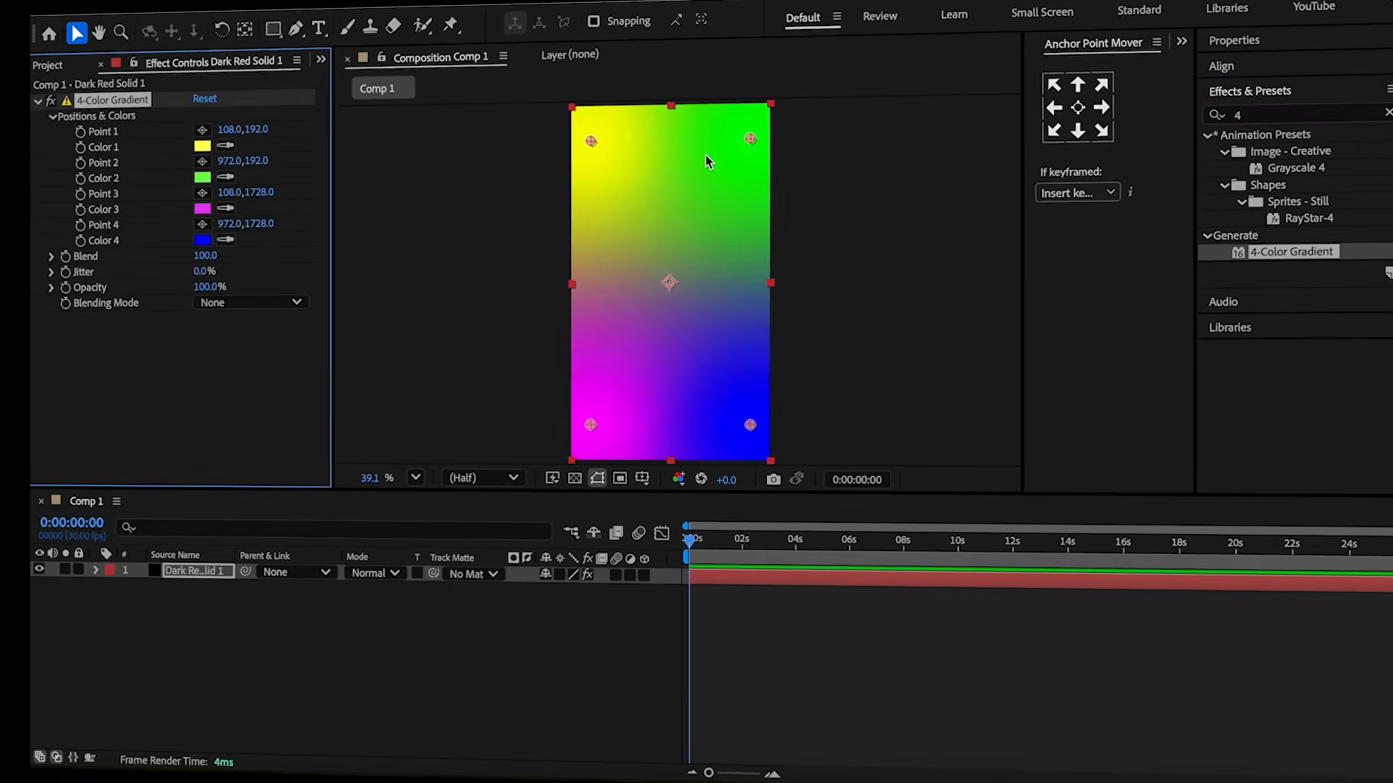
pyautogui.moveTo(750, 138); pyautogui.dragTo(711, 190)
pyautogui.moveTo(750, 425); pyautogui.dragTo(677, 336)
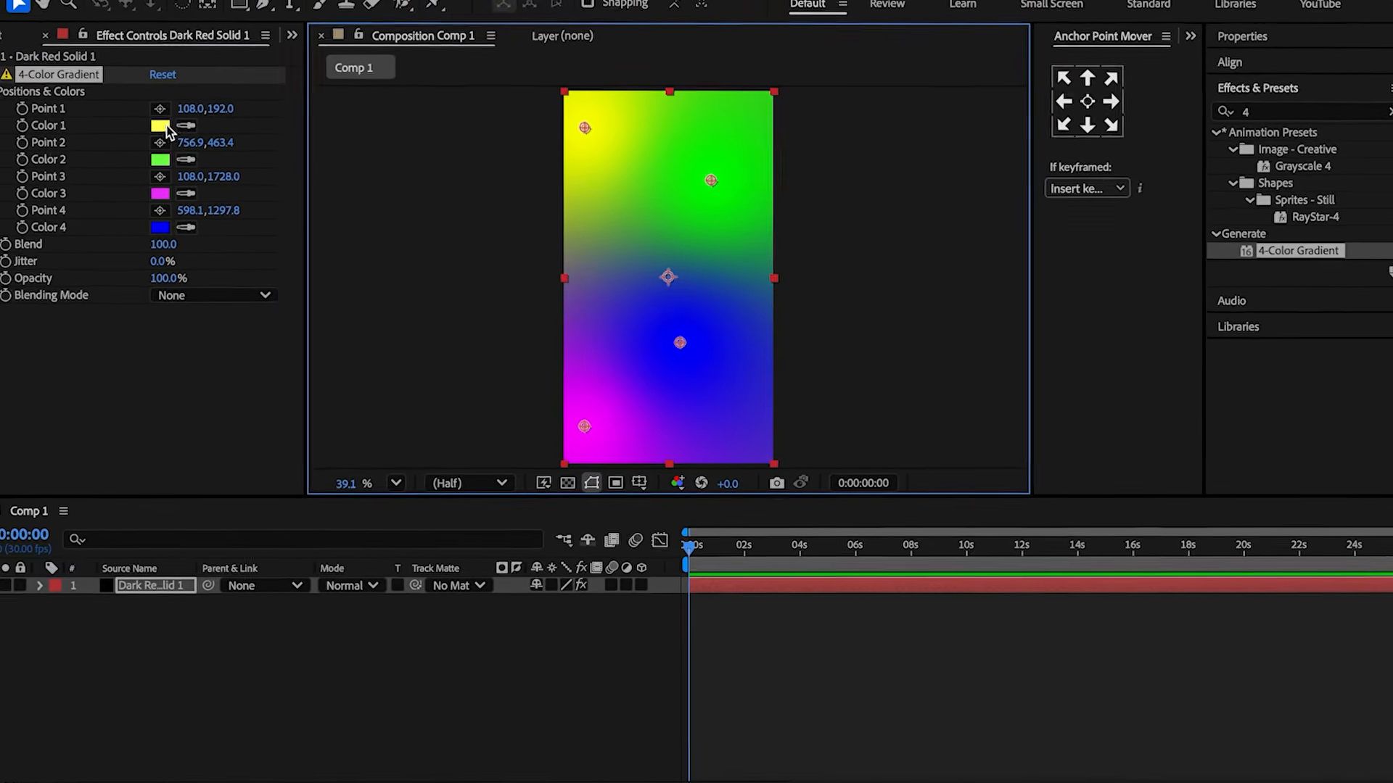
# Set the gradient's Color 1 to hex 28122E.
pyautogui.click(138, 114)
pyautogui.write('261228')
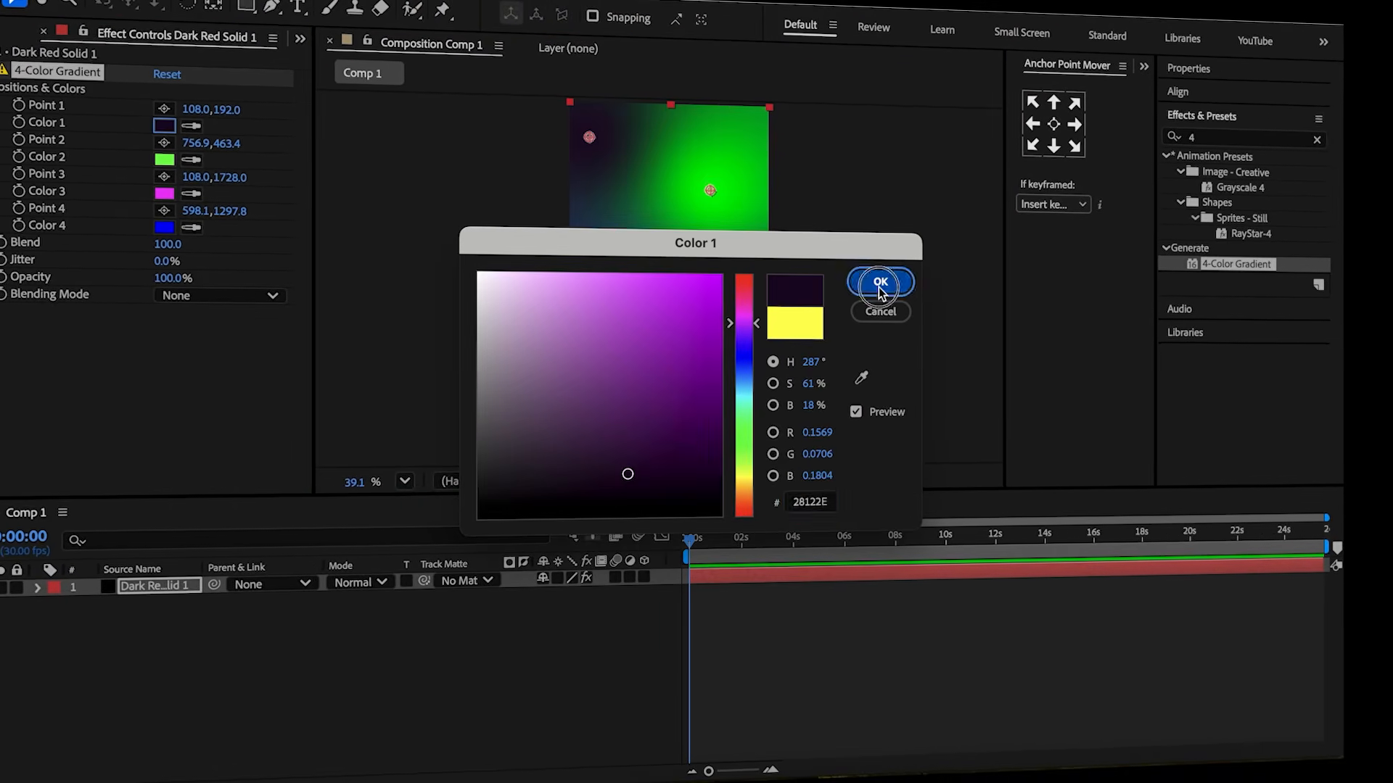
pyautogui.click(889, 281)
# Sample the dark purple into the gradient's Color 2 and Color 3 with their eyedroppers.
pyautogui.click(157, 123)
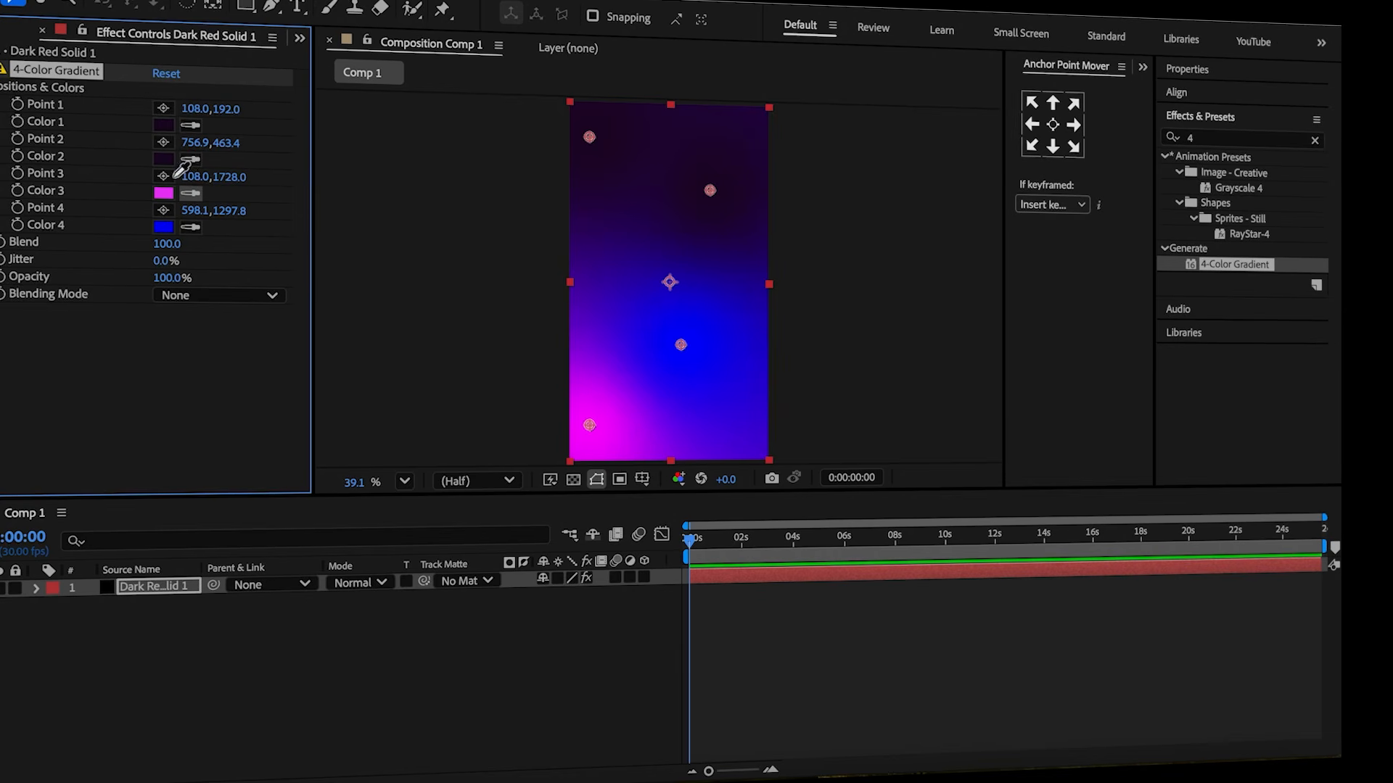
pyautogui.click(168, 154)
pyautogui.click(191, 227)
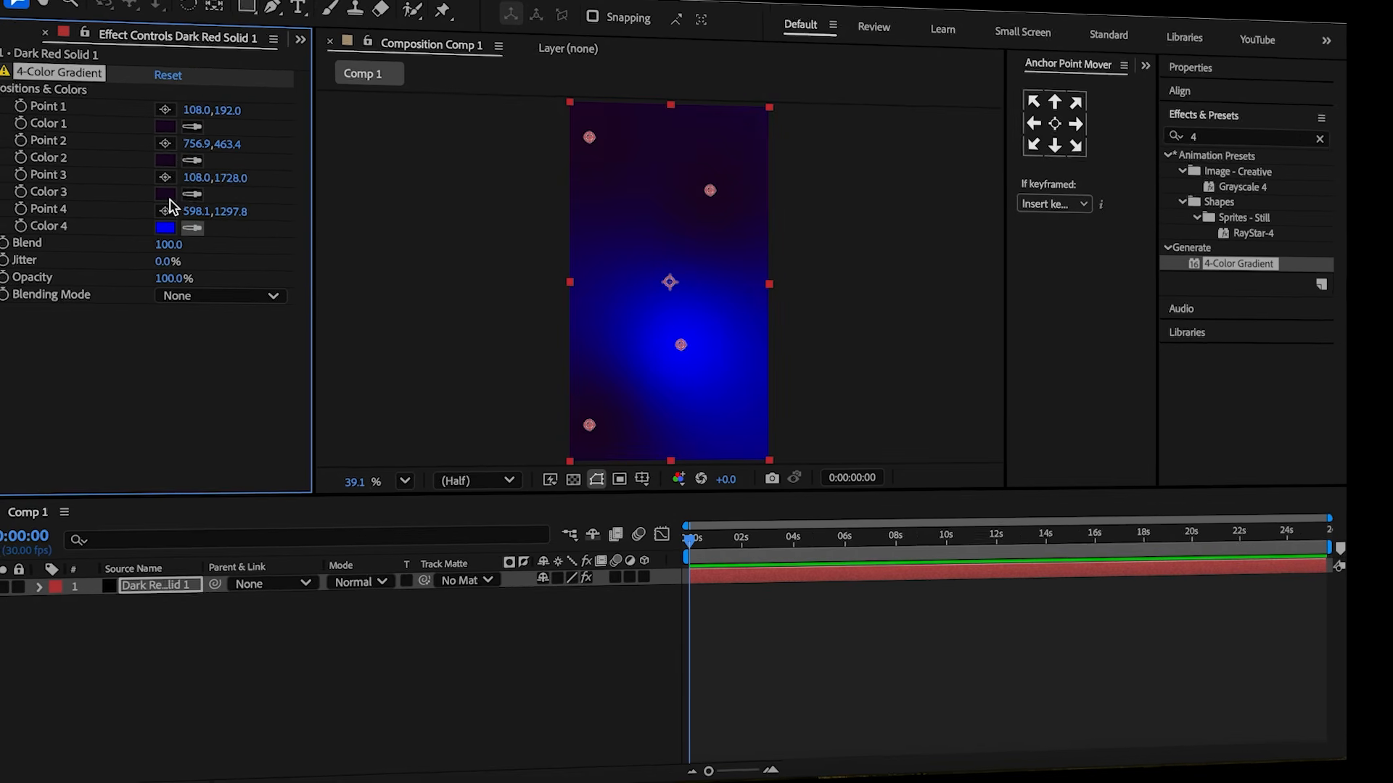
pyautogui.click(163, 193)
# Set Color 2 to hex 1E0B24 and Color 3 to hex 28122E in the color picker.
pyautogui.click(163, 159)
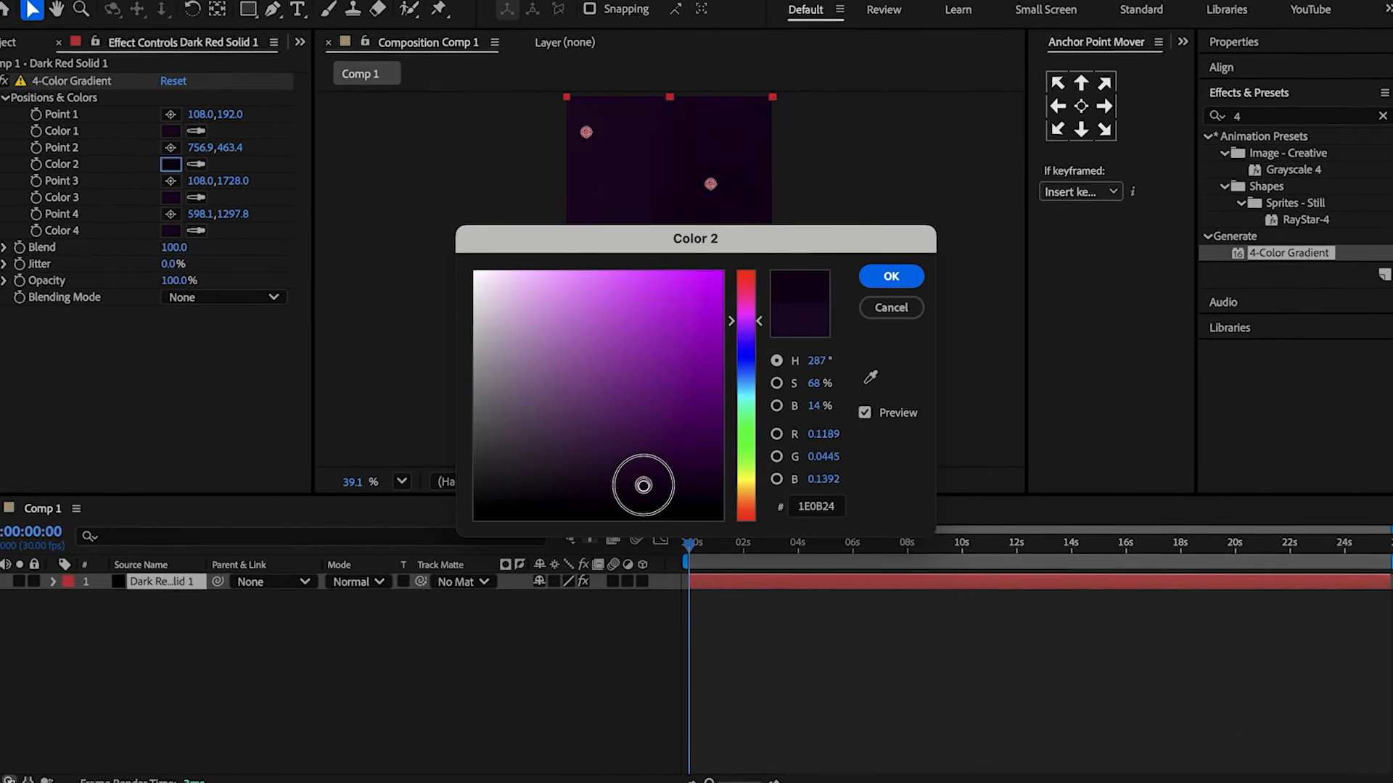
pyautogui.click(887, 278)
pyautogui.click(180, 201)
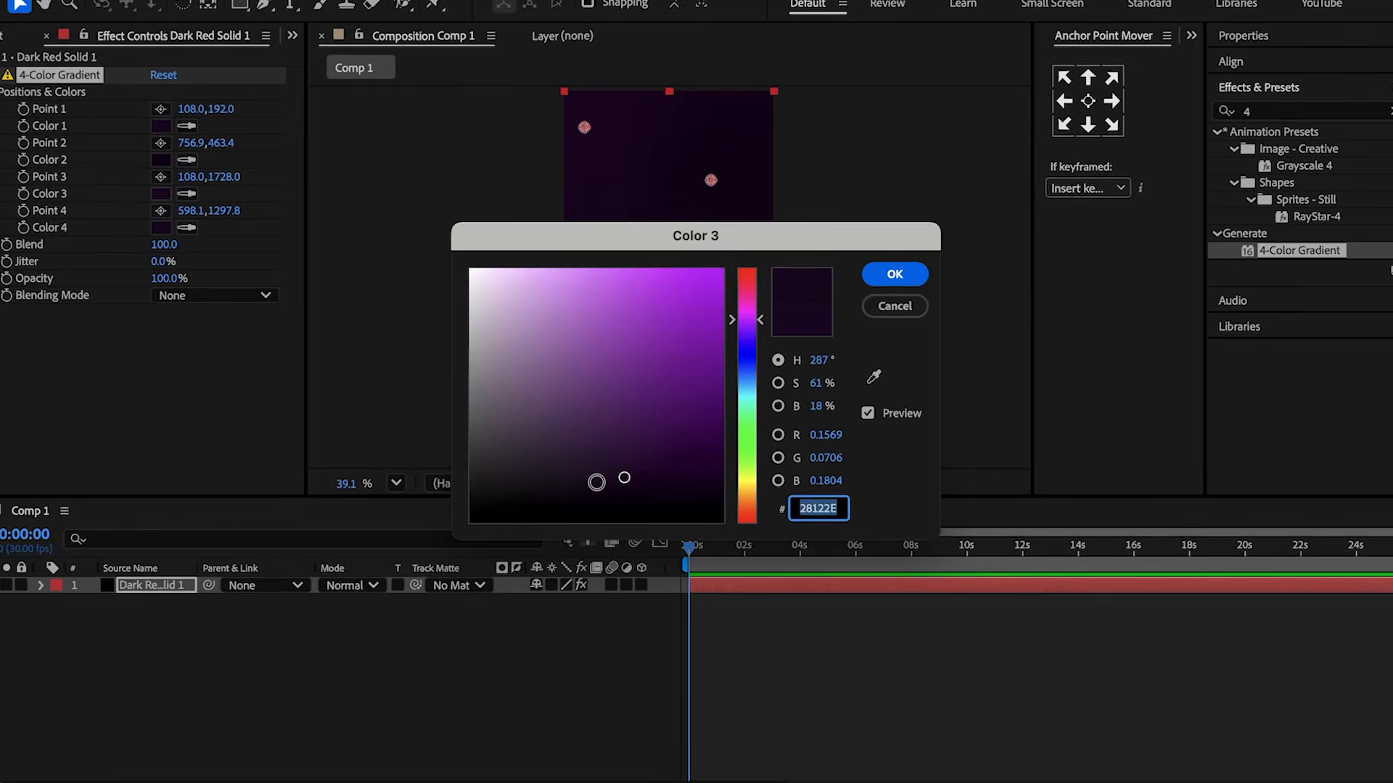
pyautogui.click(894, 274)
# Pick a near-black purple for Color 4 and set the gradient's Blend to 2.
pyautogui.click(160, 227)
pyautogui.moveTo(489, 495); pyautogui.dragTo(513, 504)
pyautogui.click(886, 278)
pyautogui.click(522, 647)
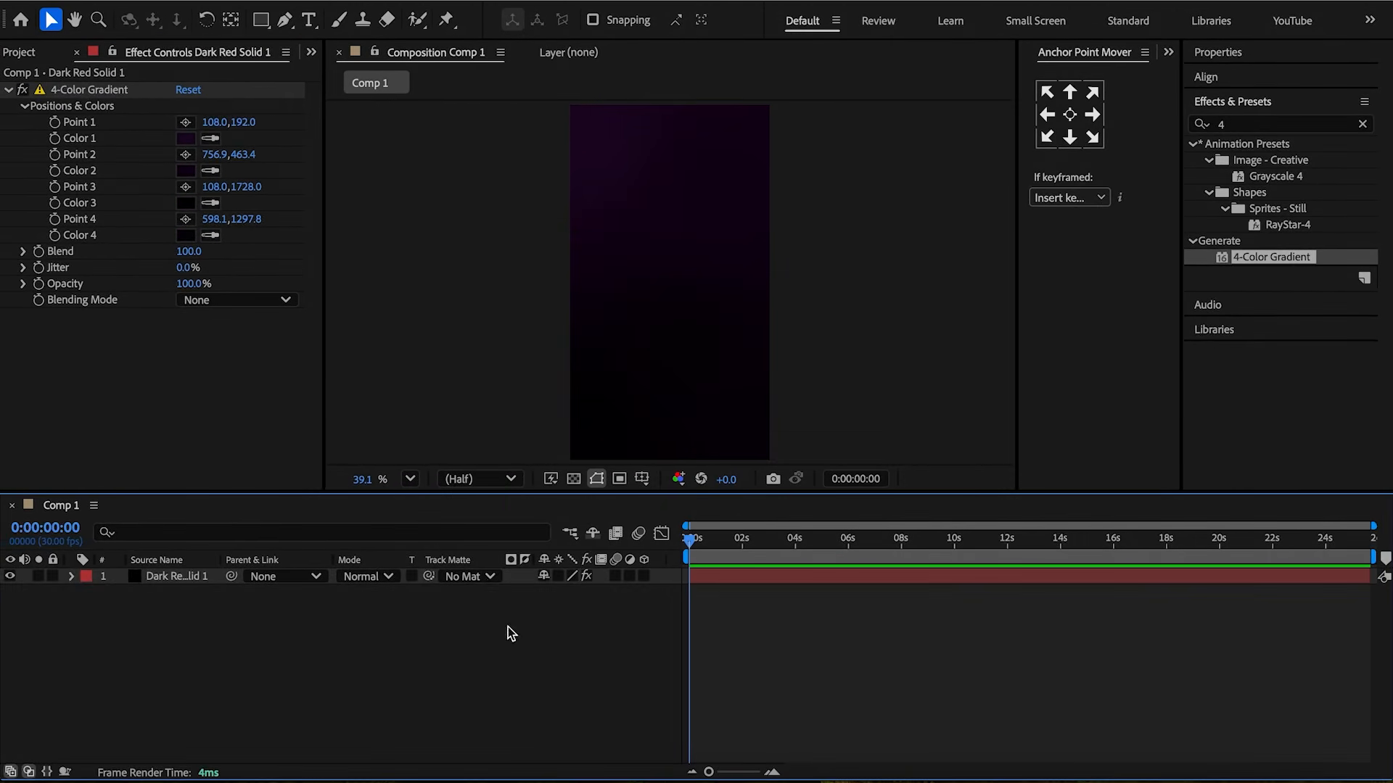
pyautogui.click(188, 251)
pyautogui.write('2')
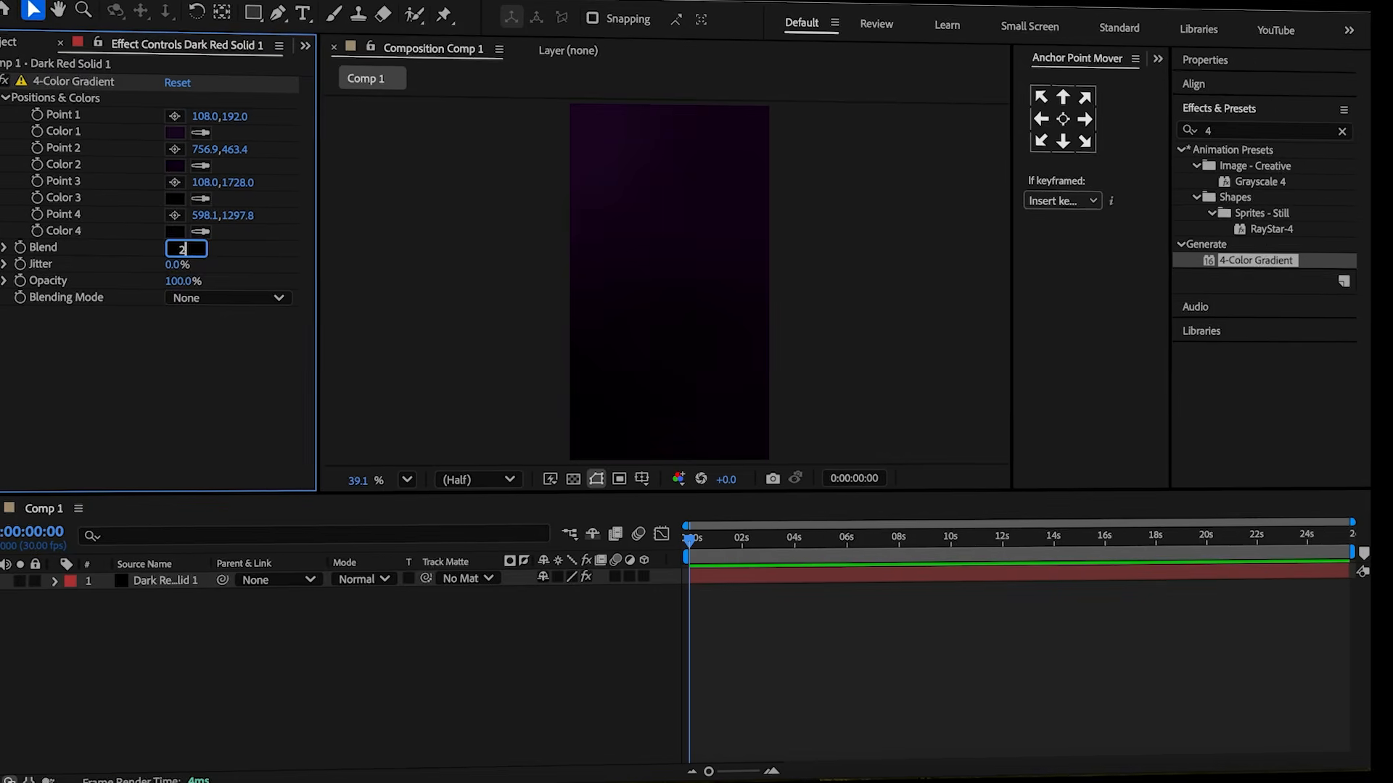
# Add spaceship.png to the composition above the solid and scale it to 50%.
pyautogui.moveTo(65, 258); pyautogui.dragTo(154, 568)
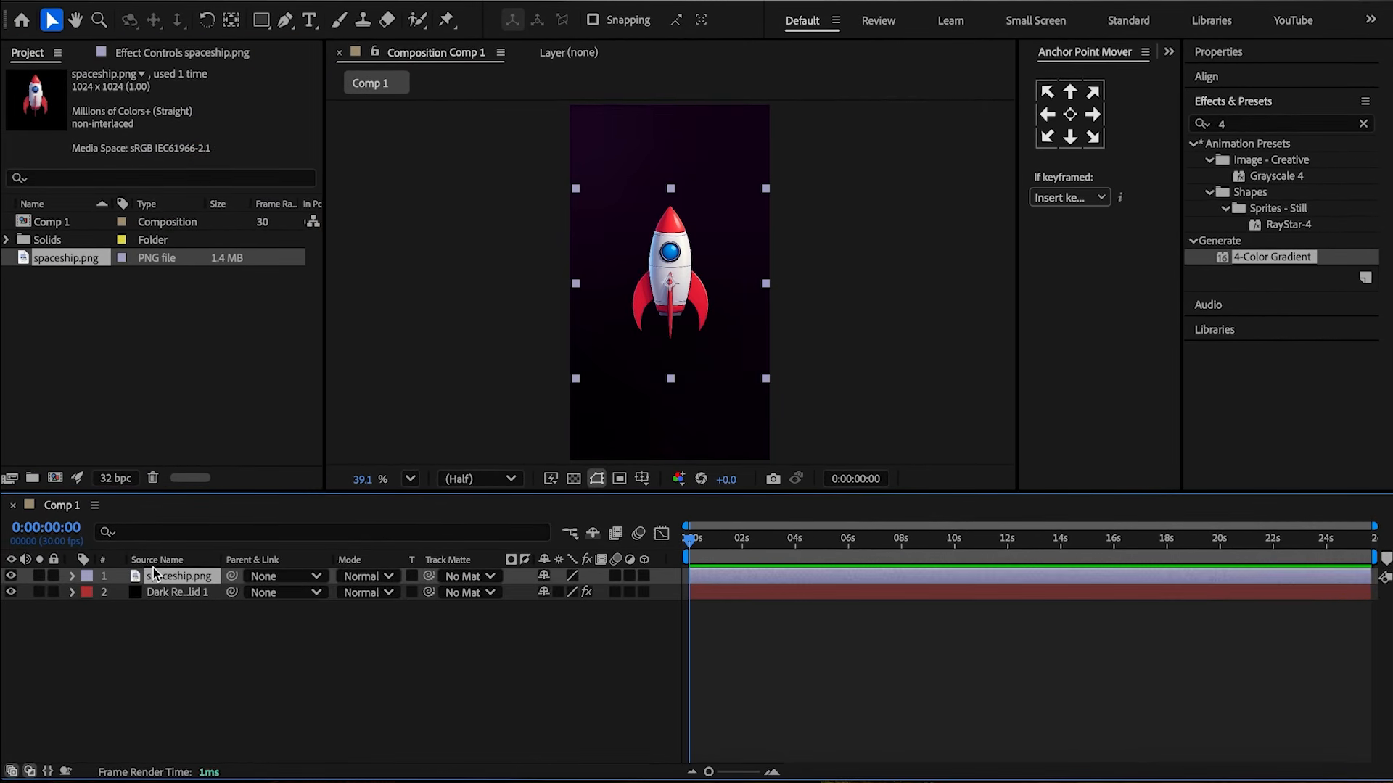
pyautogui.press('s')
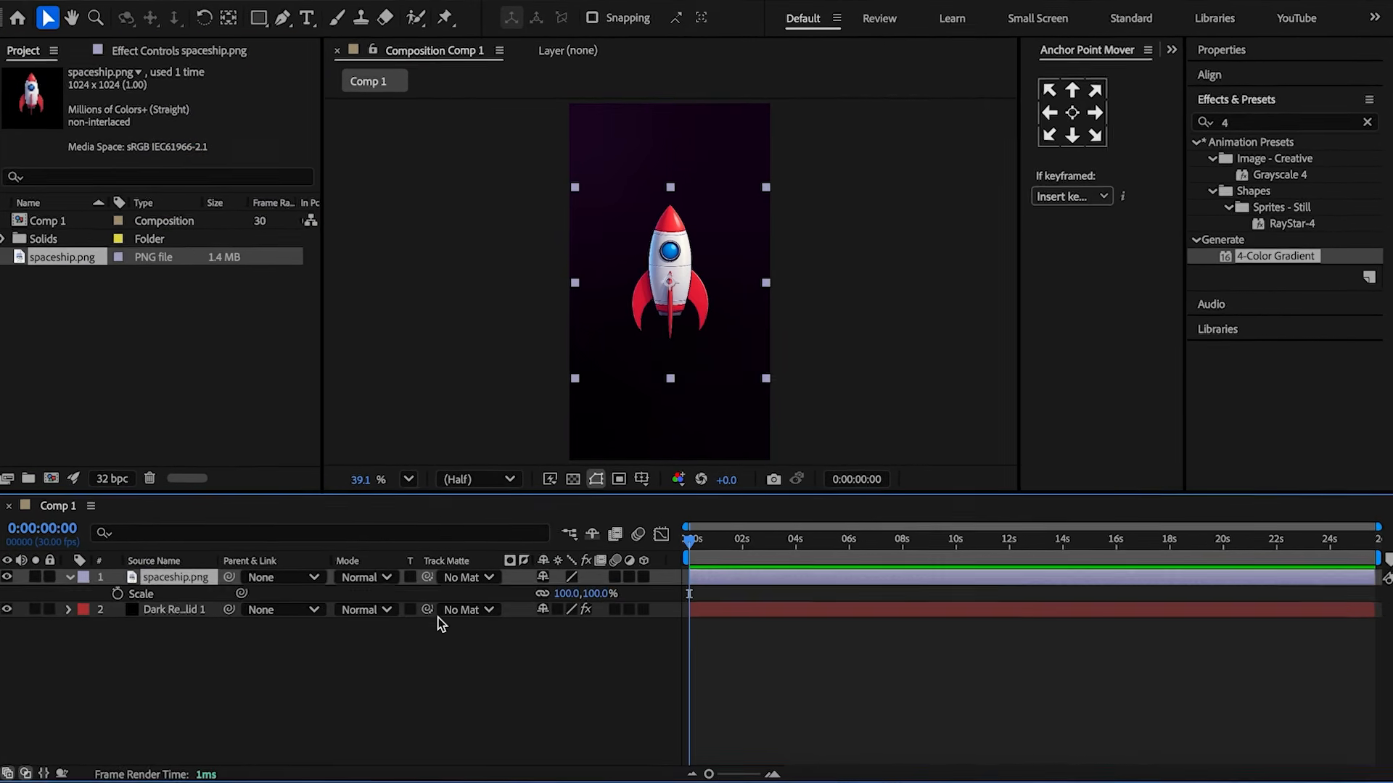
pyautogui.click(569, 592)
pyautogui.write('50')
pyautogui.press('Return')
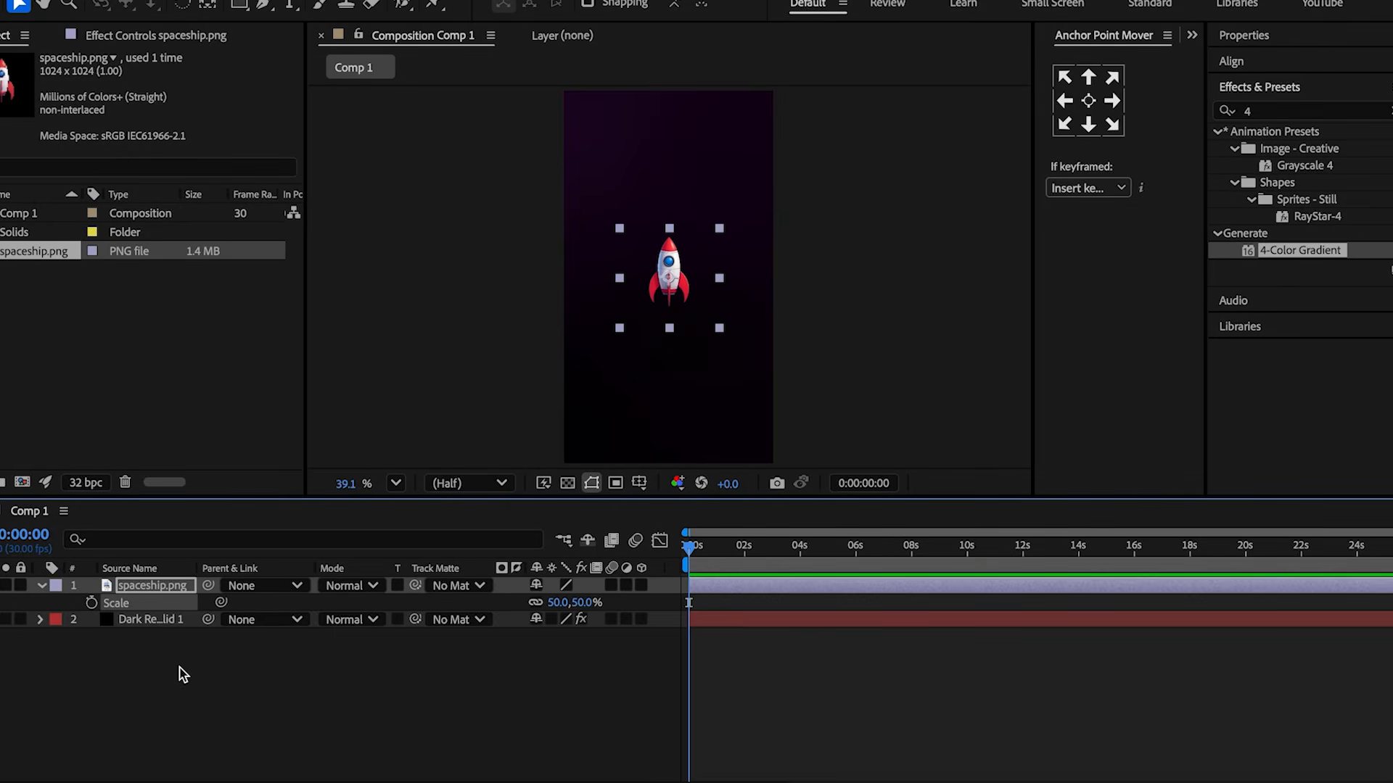
# Make the spaceship a 3D layer, reveal its Position and enable Position keyframes.
pyautogui.press('s')
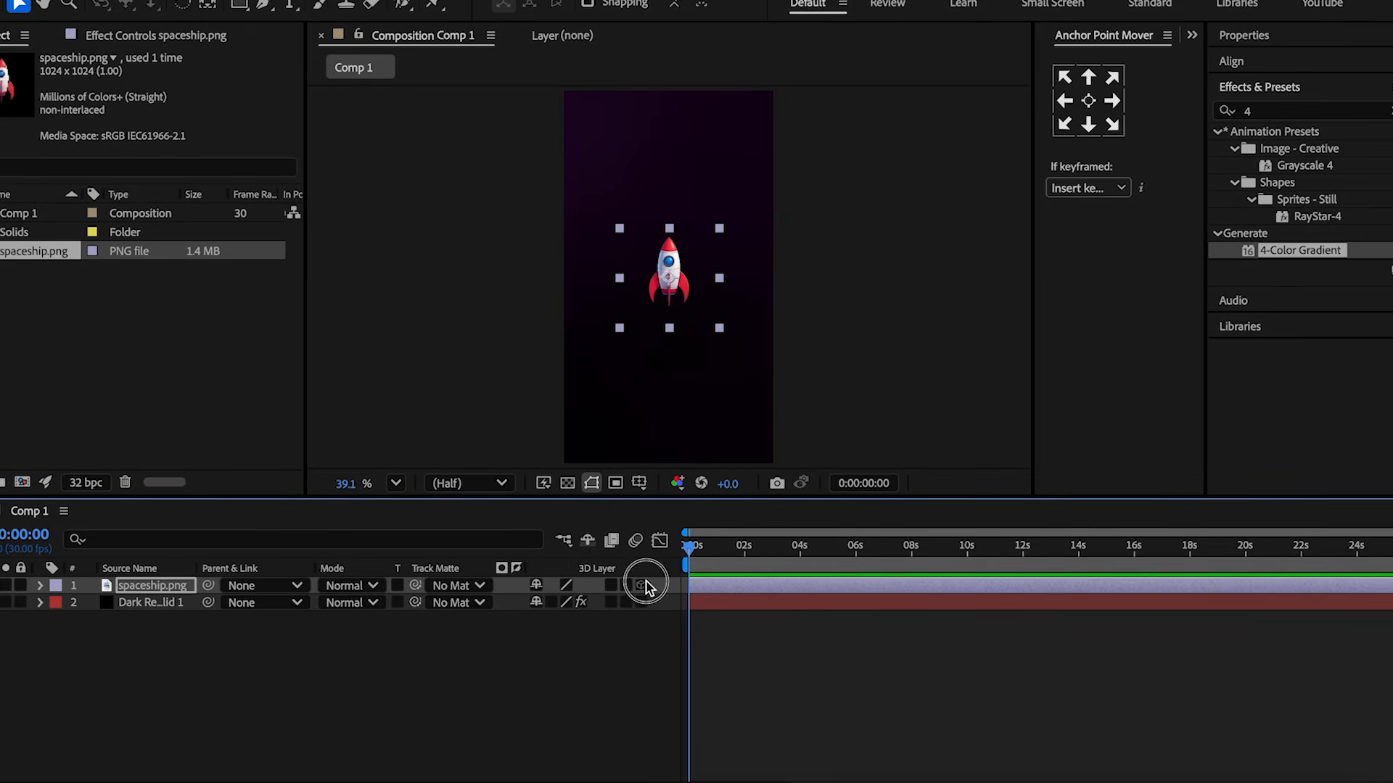
pyautogui.press('p')
pyautogui.click(715, 664)
pyautogui.moveTo(1387, 533); pyautogui.dragTo(689, 540)
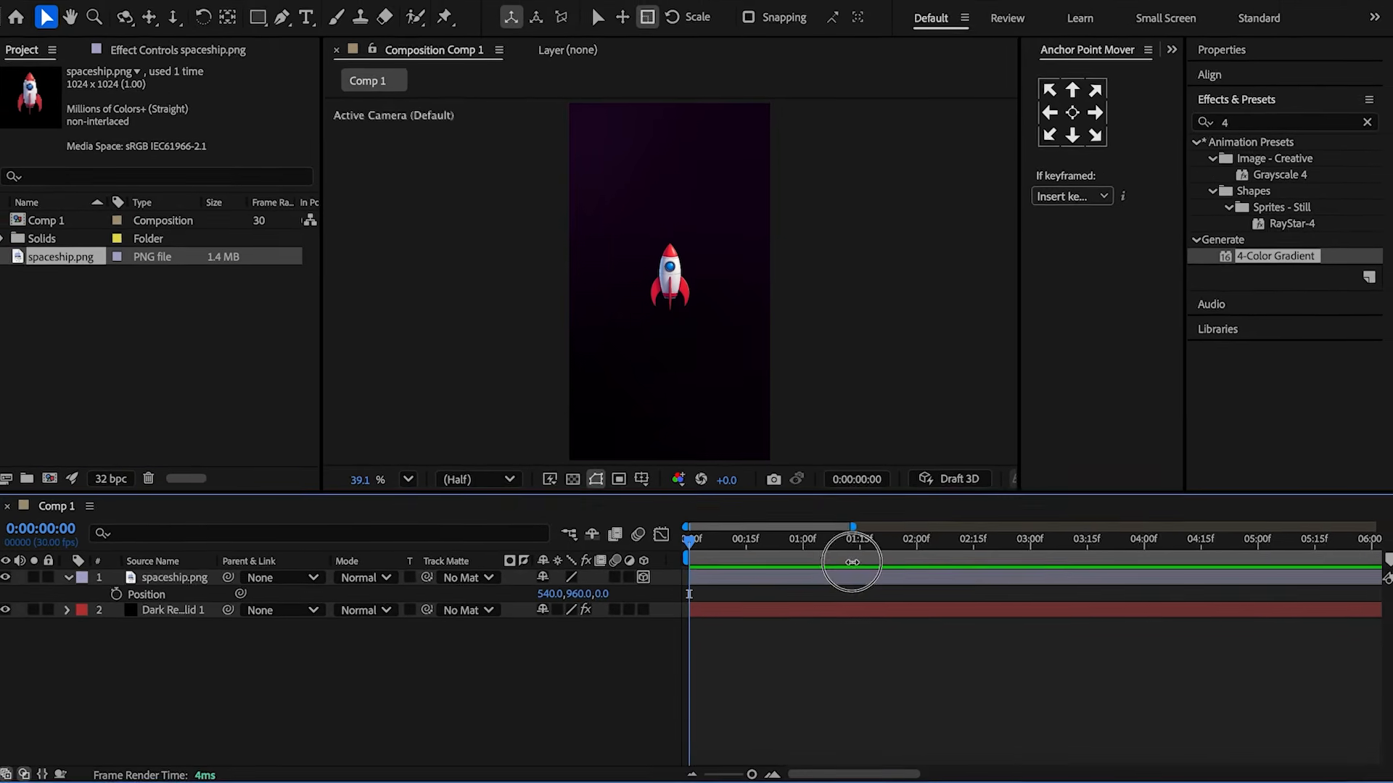
pyautogui.click(106, 599)
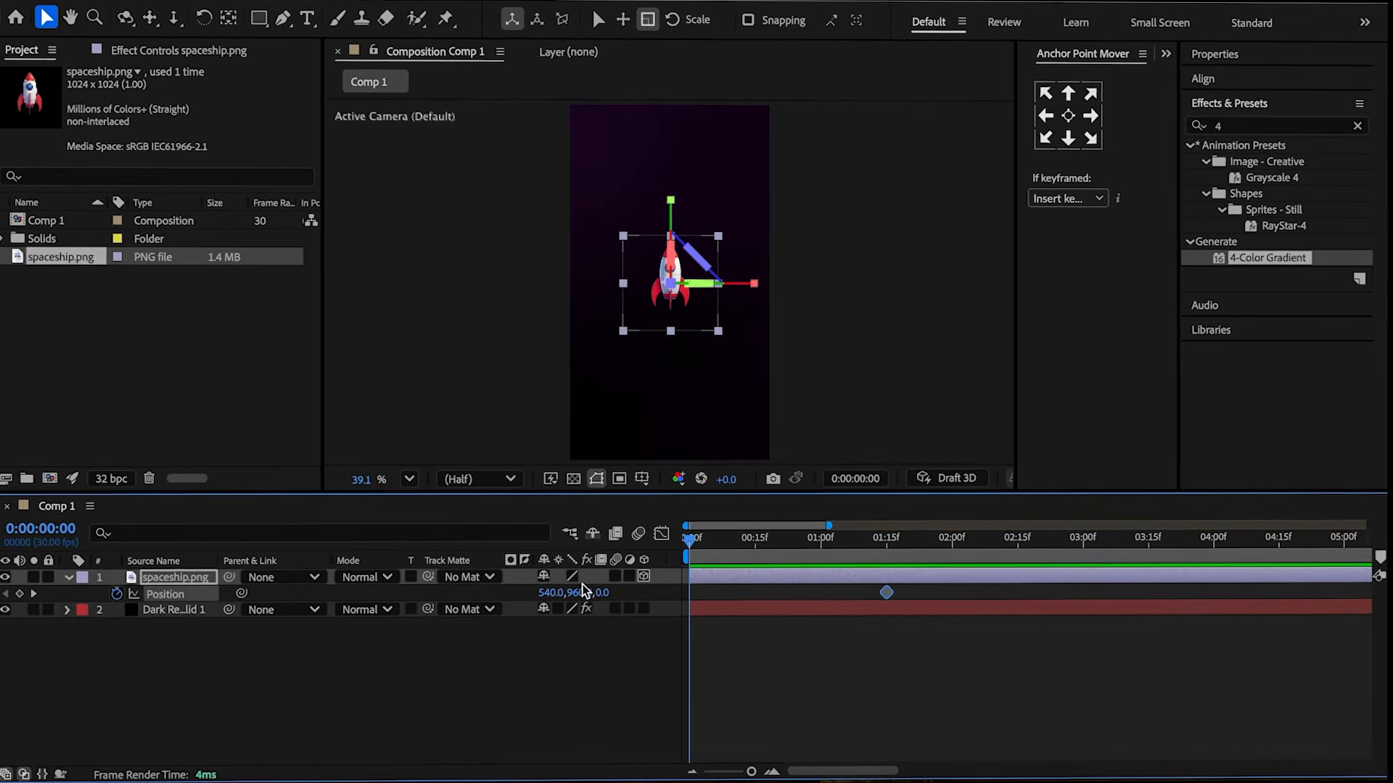
# At the start, set the spaceship's Z position to 1500 and adjust its Y position.
pyautogui.click(601, 592)
pyautogui.write('150')
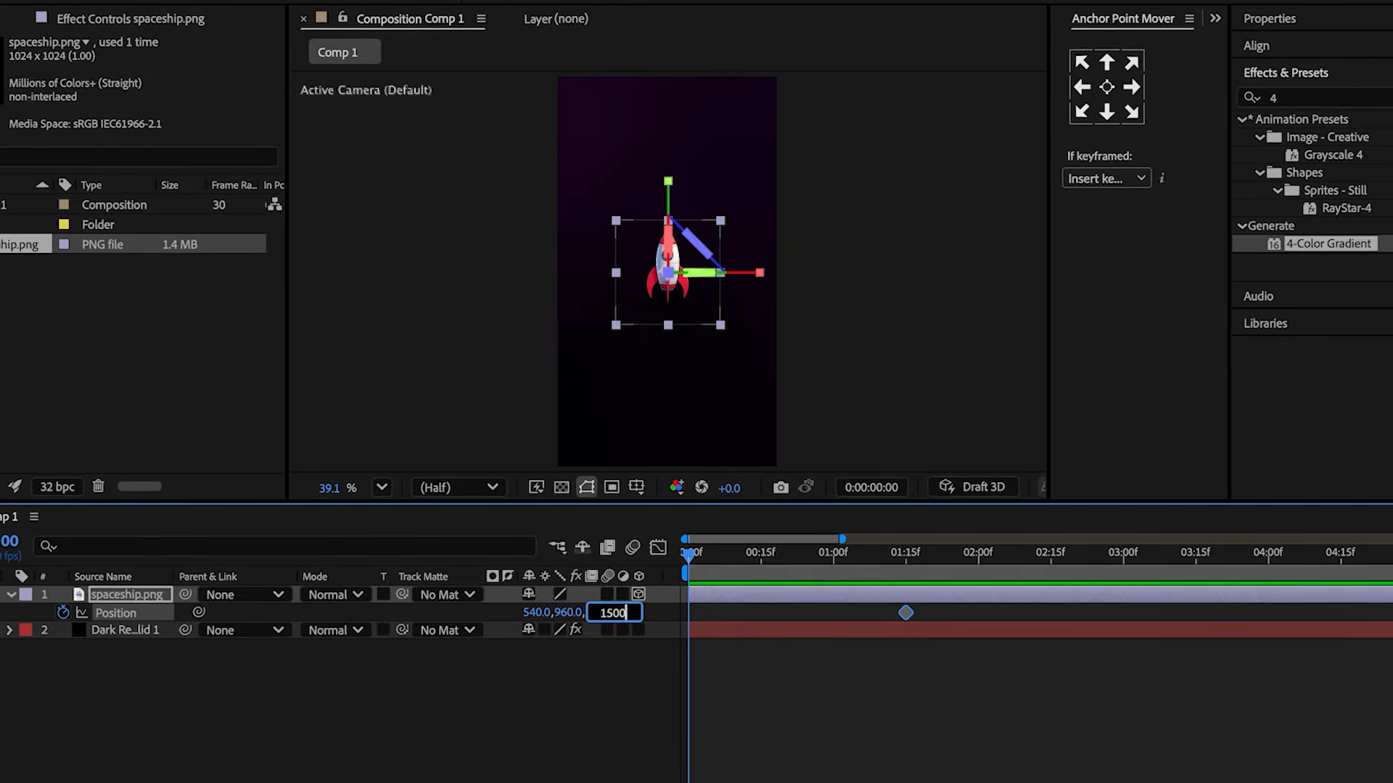
pyautogui.moveTo(565, 614); pyautogui.dragTo(607, 615)
# At 3:15, set the spaceship's position to Y 160 and Z -500.
pyautogui.moveTo(689, 543); pyautogui.dragTo(1163, 546)
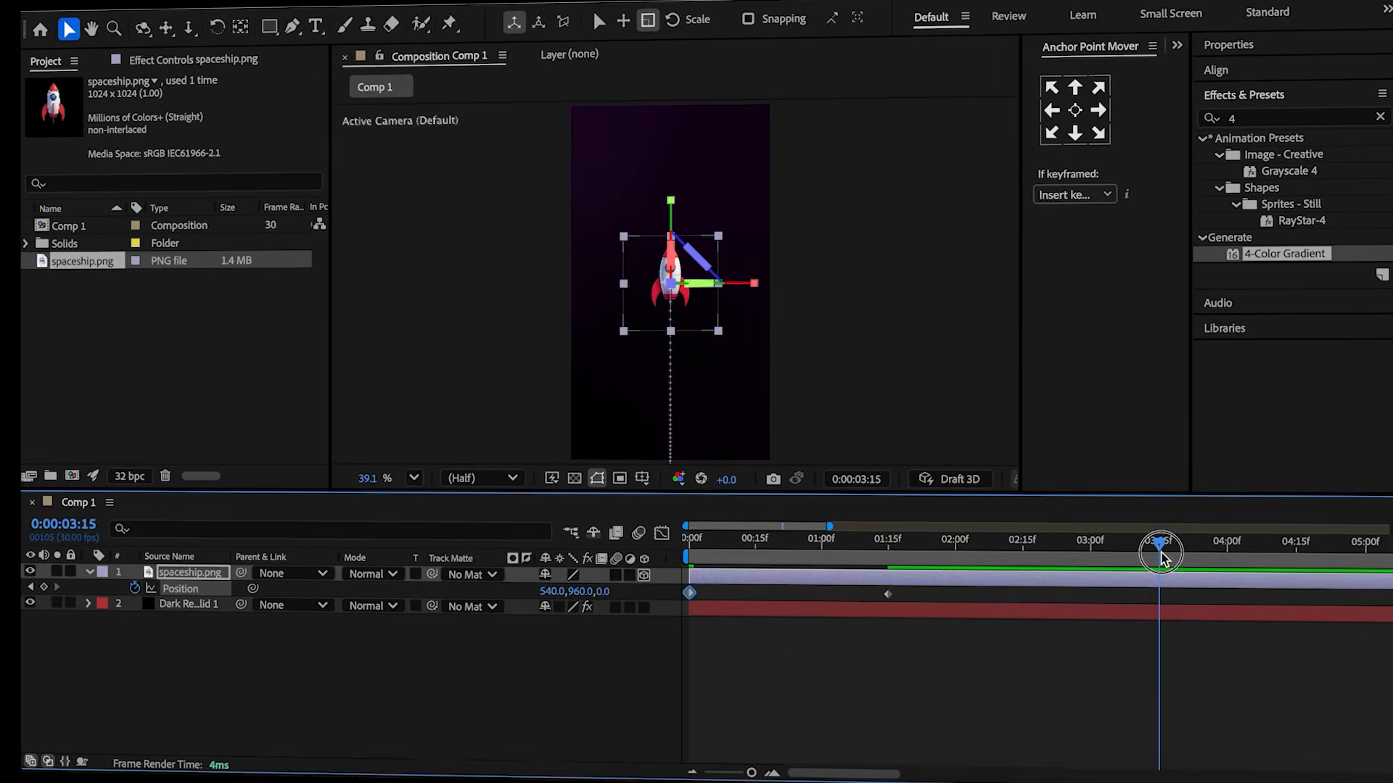
pyautogui.click(1057, 678)
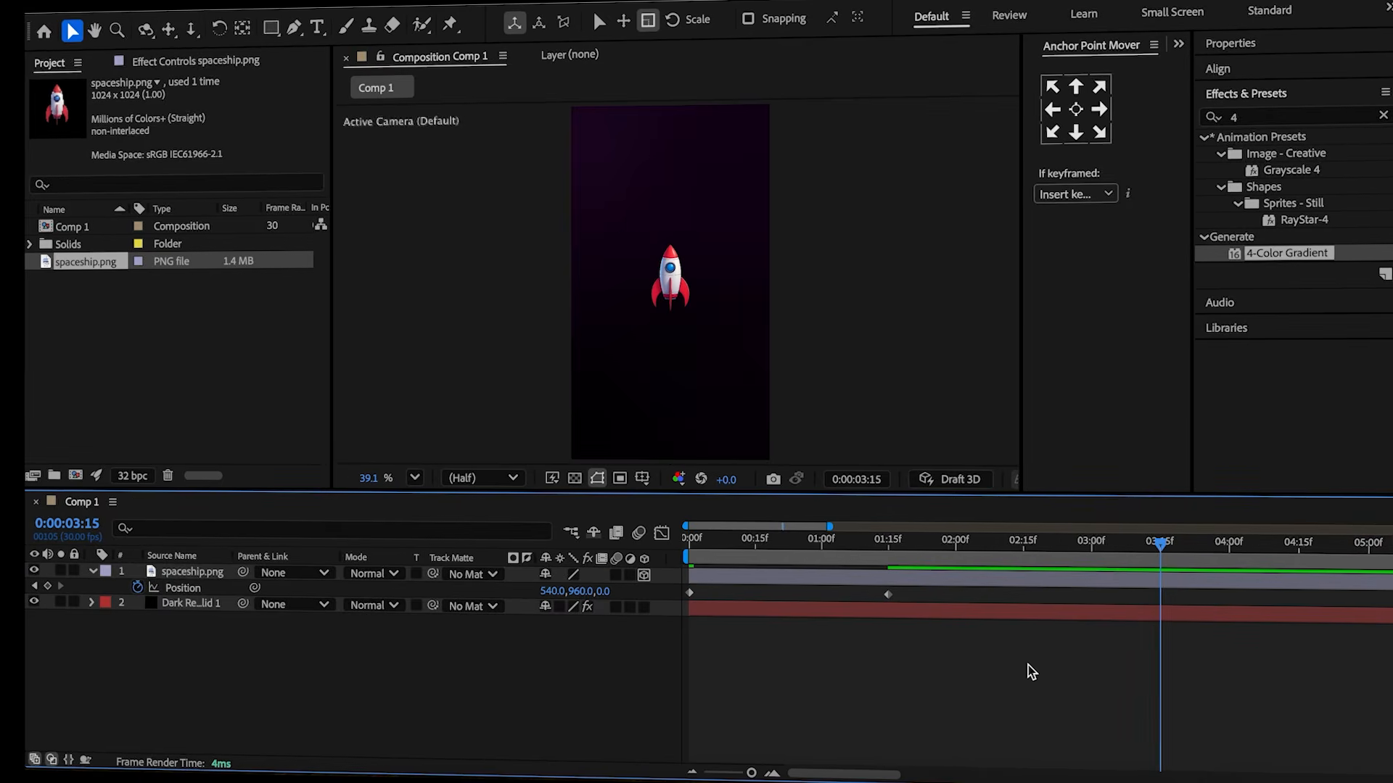
pyautogui.click(604, 592)
pyautogui.write('-500')
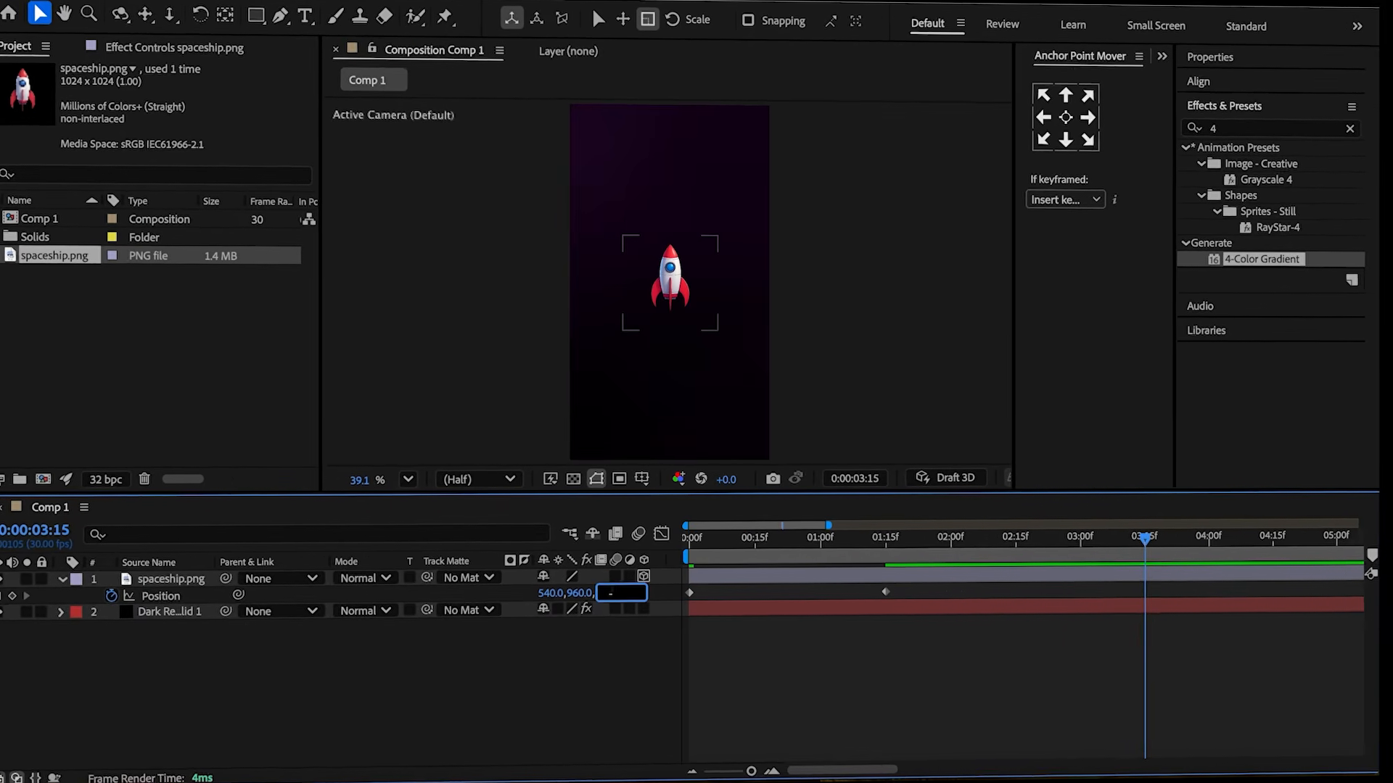
pyautogui.click(563, 696)
pyautogui.moveTo(577, 594); pyautogui.dragTo(11, 591)
pyautogui.moveTo(585, 595); pyautogui.dragTo(444, 573)
pyautogui.click(458, 640)
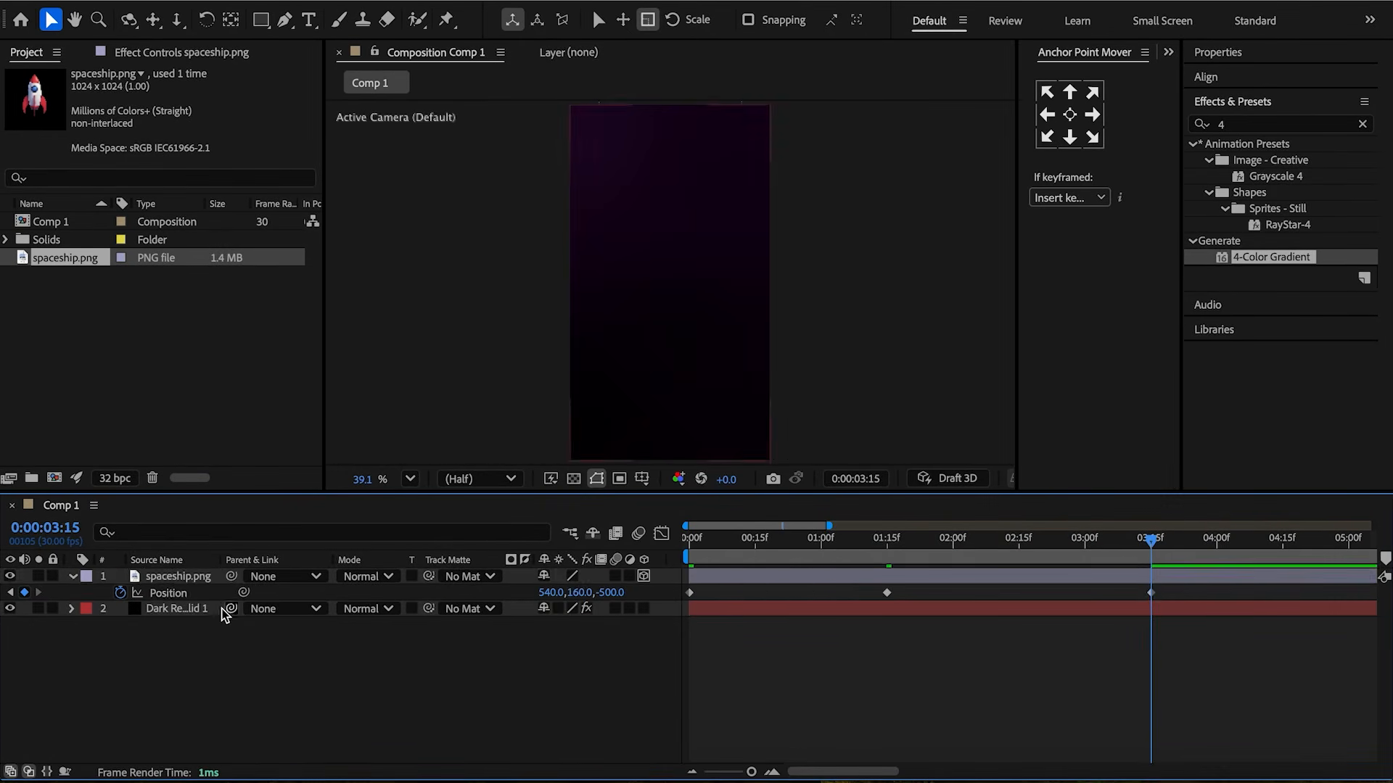
# Separate the spaceship's Position into X, Y and Z dimensions and select all its keyframes.
pyautogui.rightClick(188, 596)
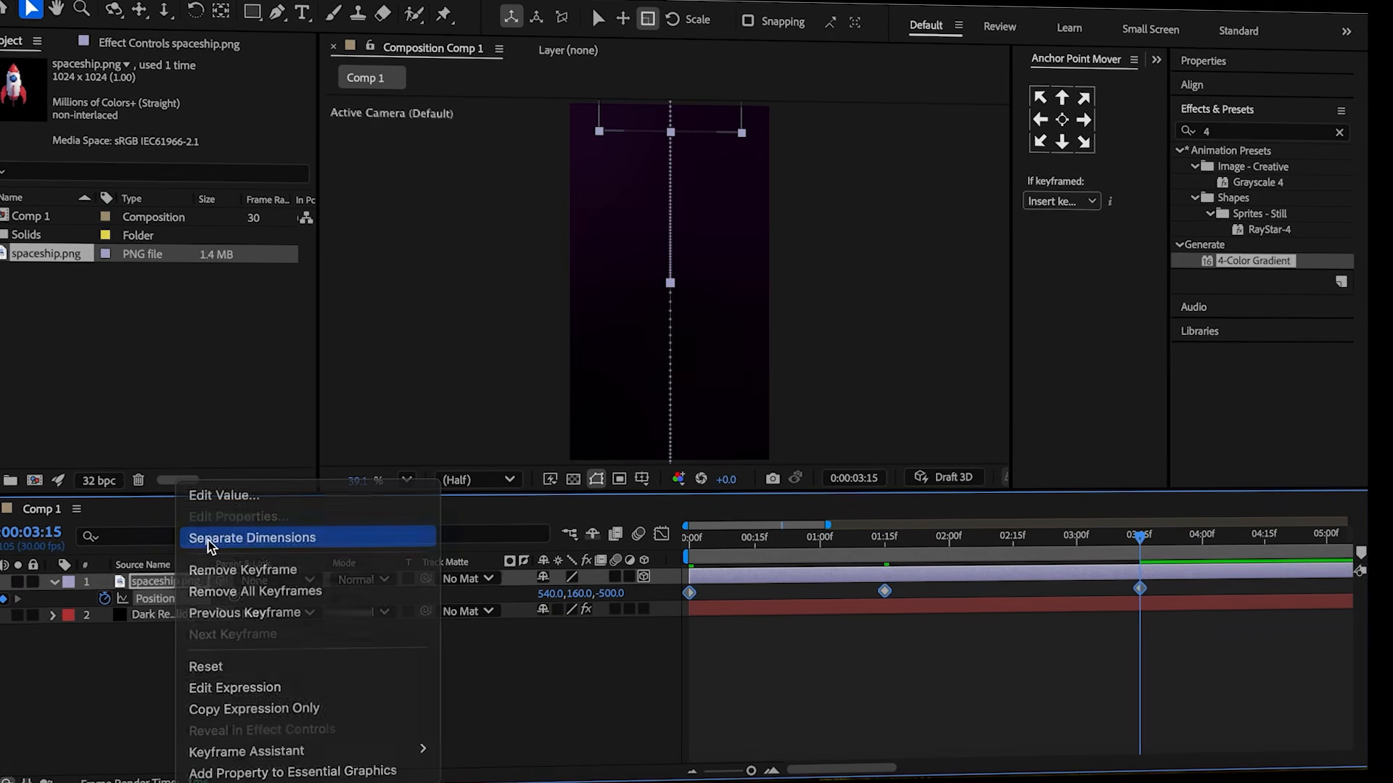
pyautogui.click(246, 537)
pyautogui.moveTo(1161, 586); pyautogui.dragTo(657, 644)
# In the Graph Editor's value graph, drag the middle keyframes' Bezier handles to smooth the motion, and preview.
pyautogui.click(662, 534)
pyautogui.click(846, 757)
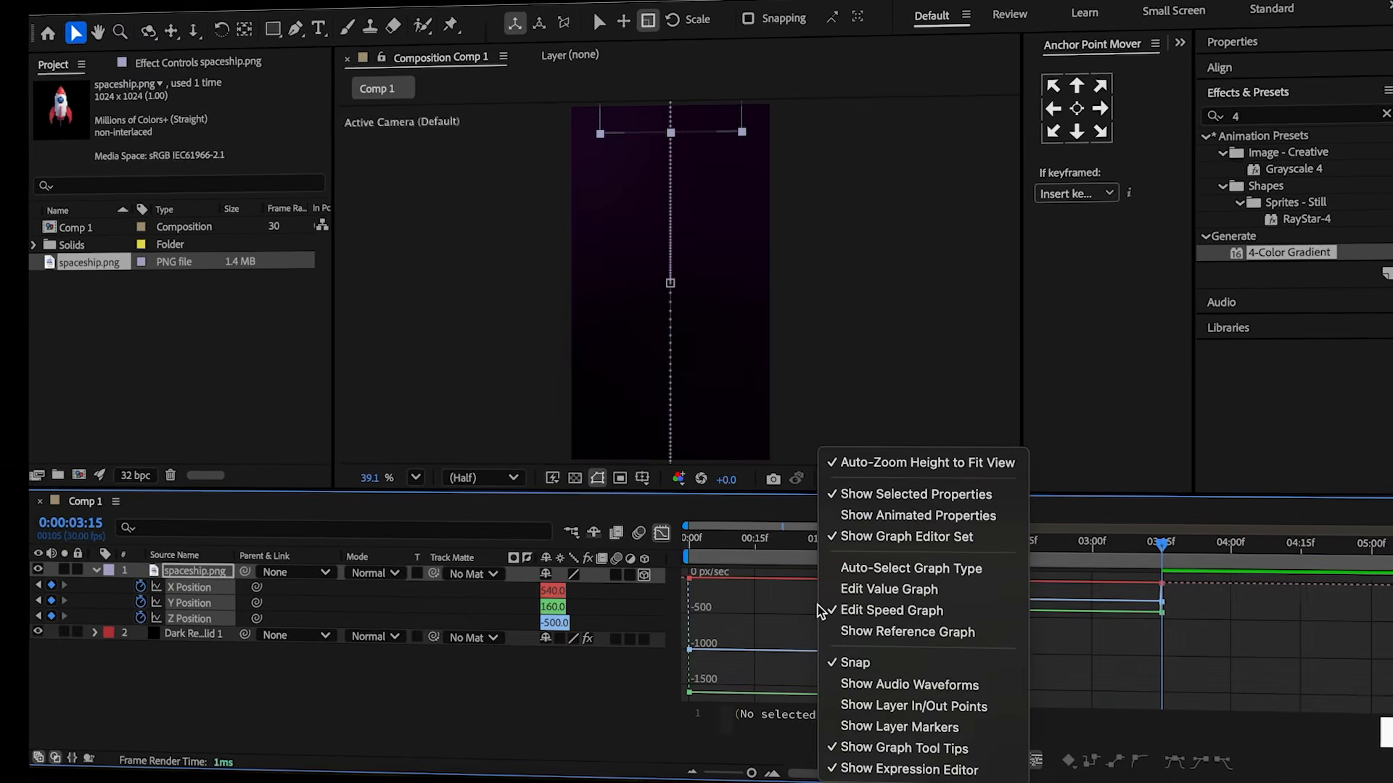
pyautogui.click(873, 591)
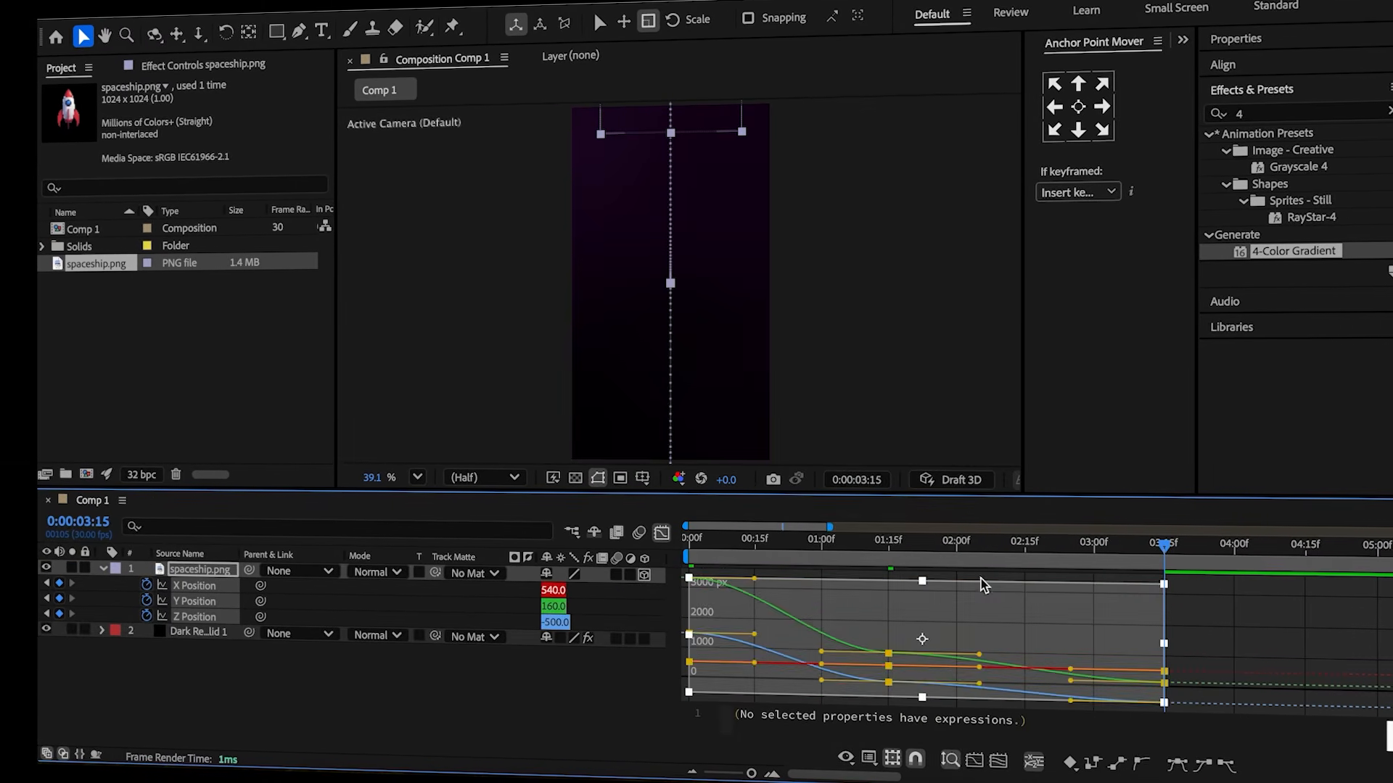
pyautogui.click(1228, 634)
pyautogui.moveTo(934, 628); pyautogui.dragTo(860, 700)
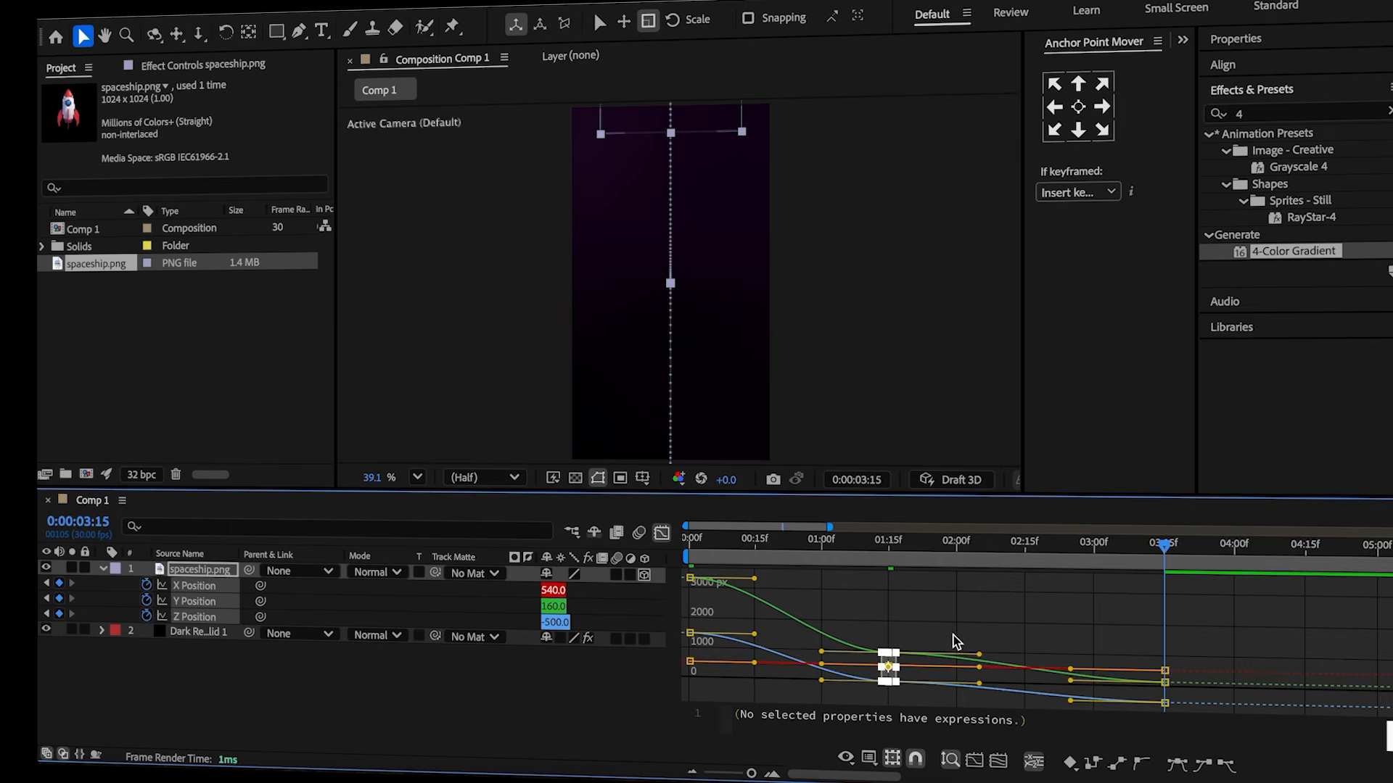
pyautogui.moveTo(979, 655); pyautogui.dragTo(1147, 652)
pyautogui.moveTo(821, 682); pyautogui.dragTo(691, 671)
pyautogui.moveTo(1147, 655); pyautogui.dragTo(1158, 646)
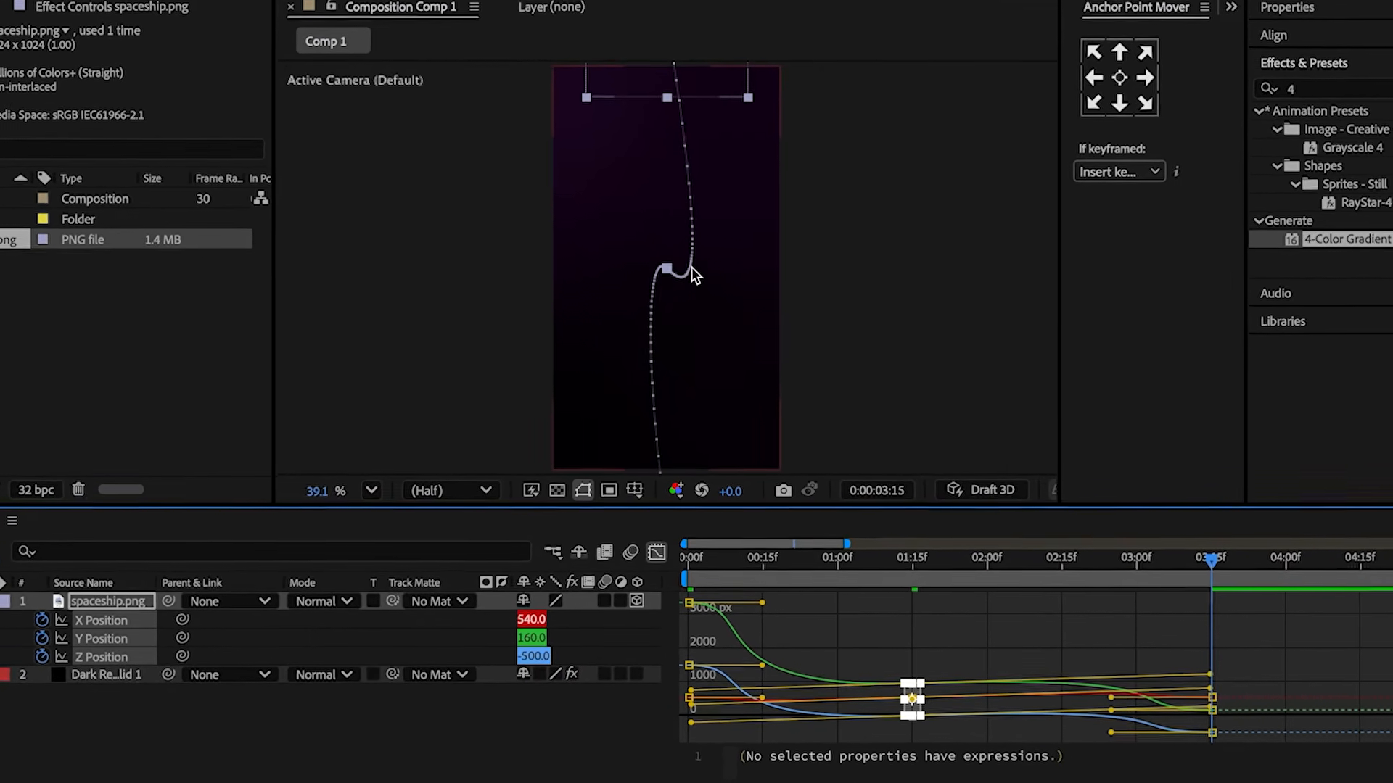
pyautogui.press('space')
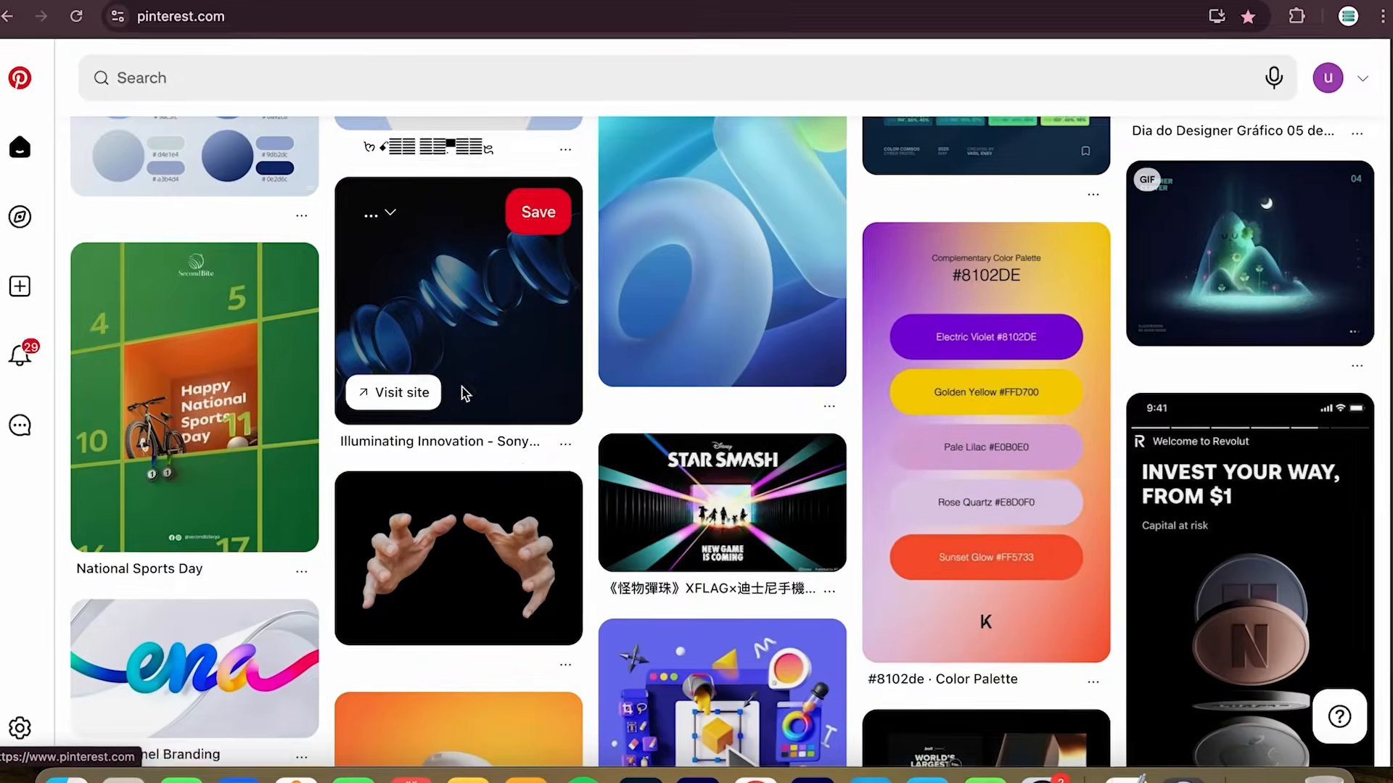
# Switch to Pinterest in the browser and search for gradient colors.
pyautogui.click(348, 87)
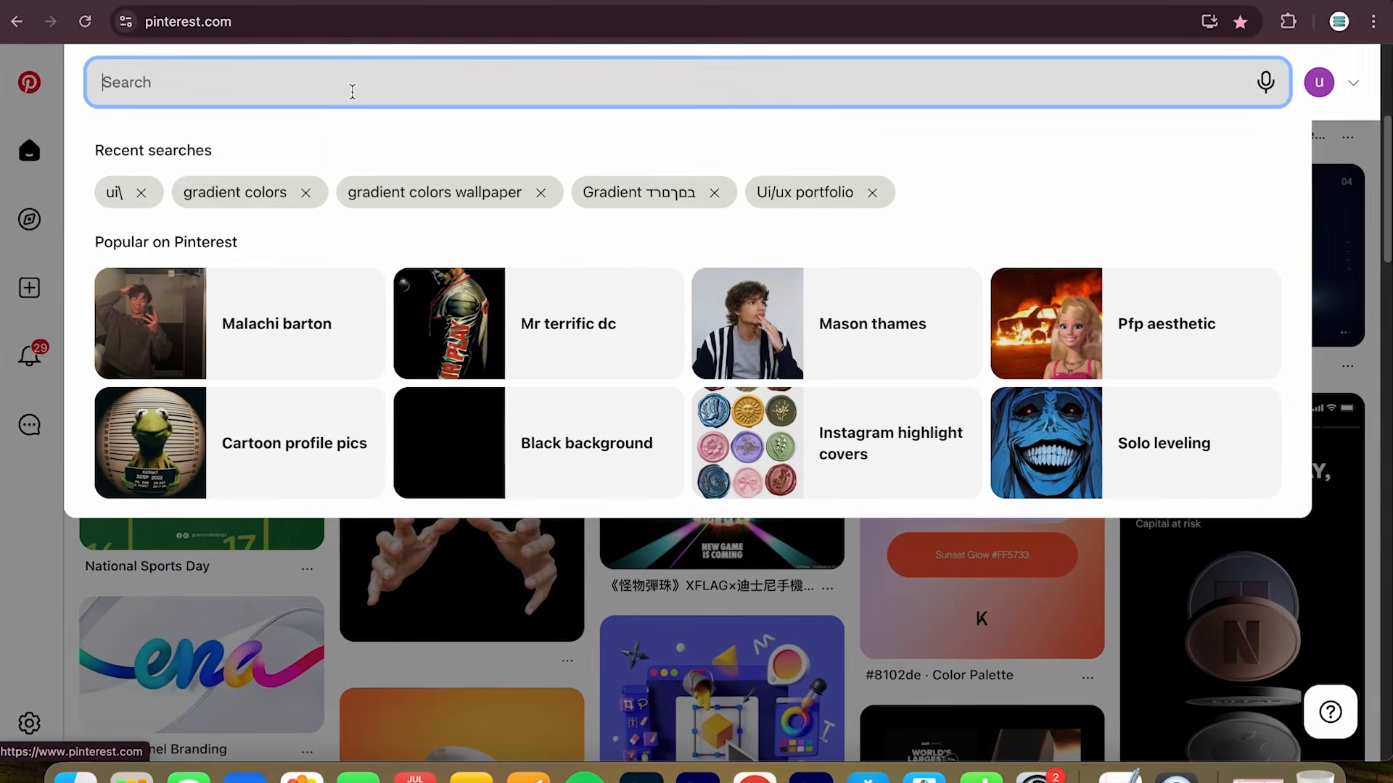
pyautogui.write('gradient colors')
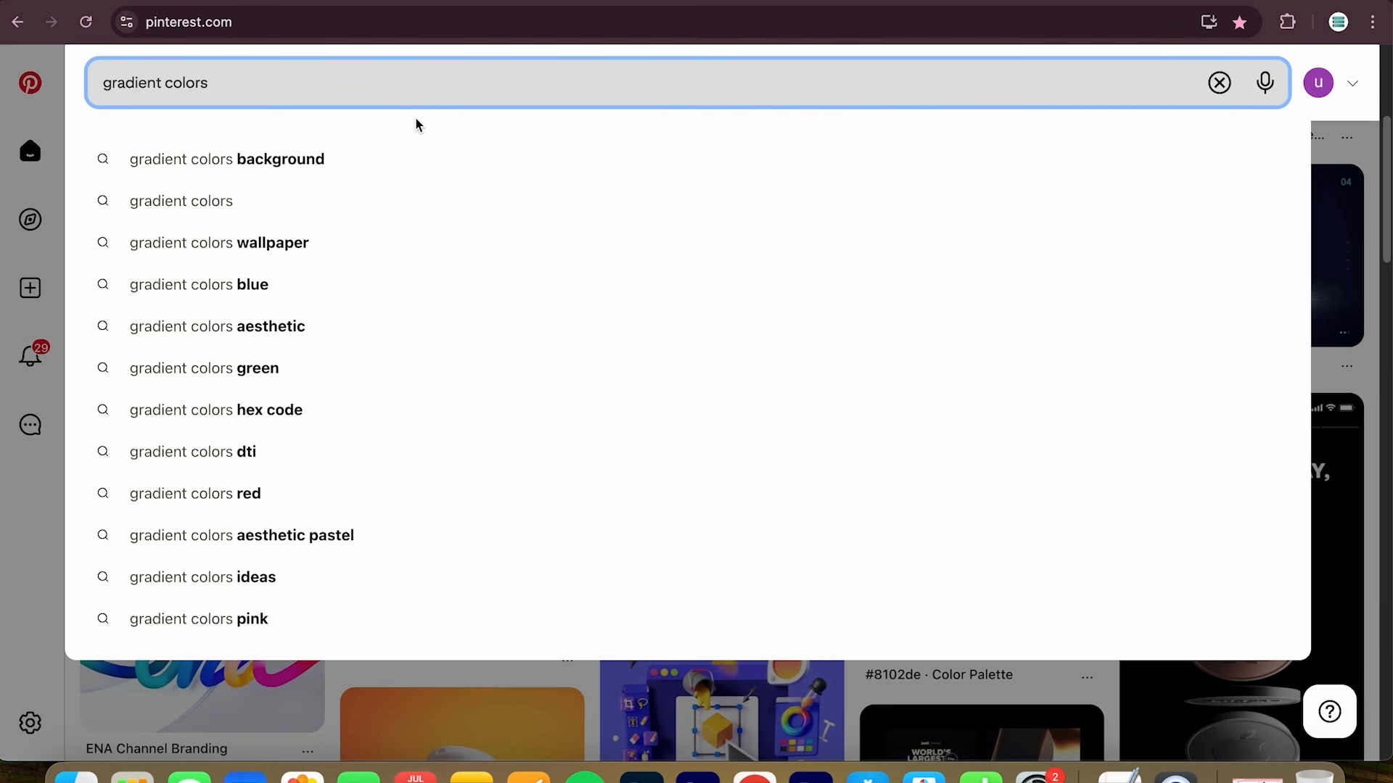
pyautogui.click(339, 203)
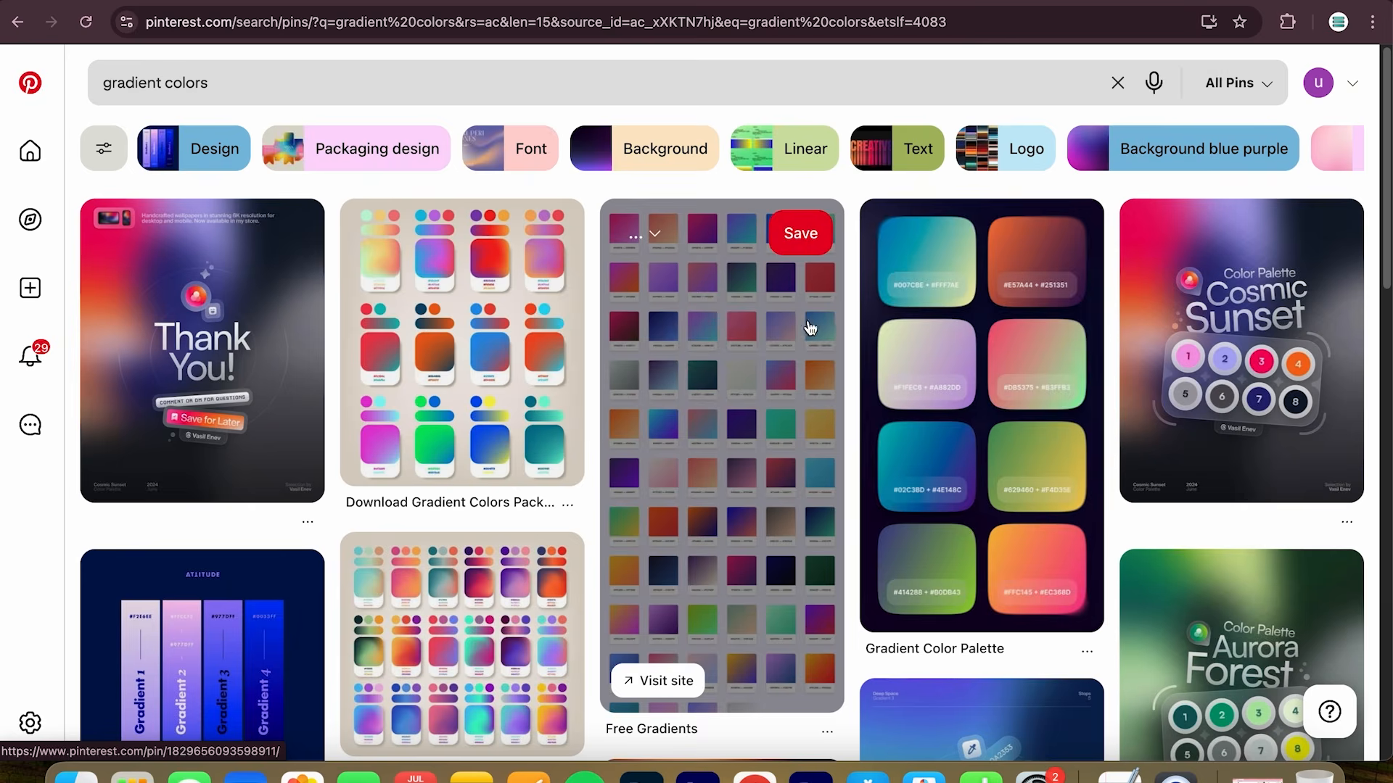
# Scroll through the results and open color palette pins to examine their hex codes.
pyautogui.scroll(-1, 938, 426)
pyautogui.scroll(-1, 939, 426)
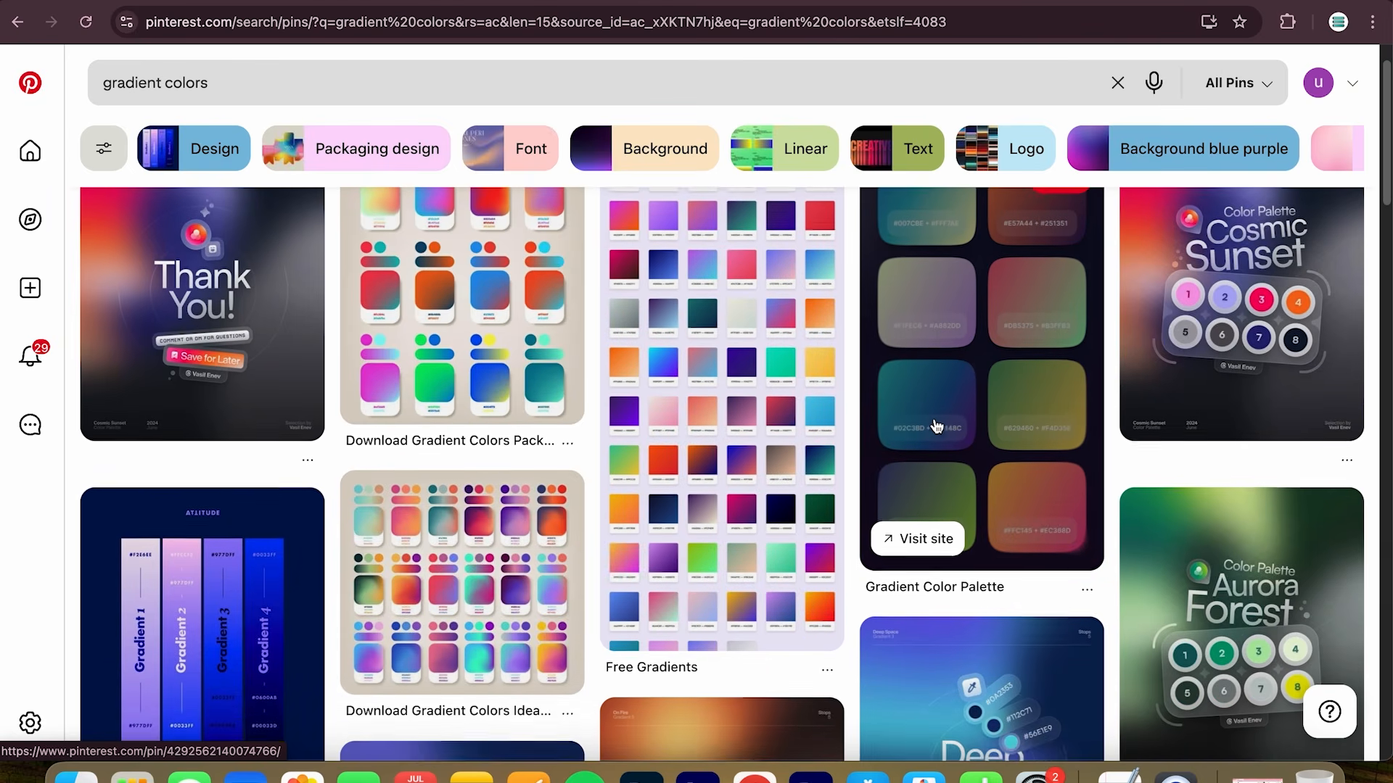
pyautogui.scroll(-1, 202, 340)
pyautogui.scroll(-8, 202, 341)
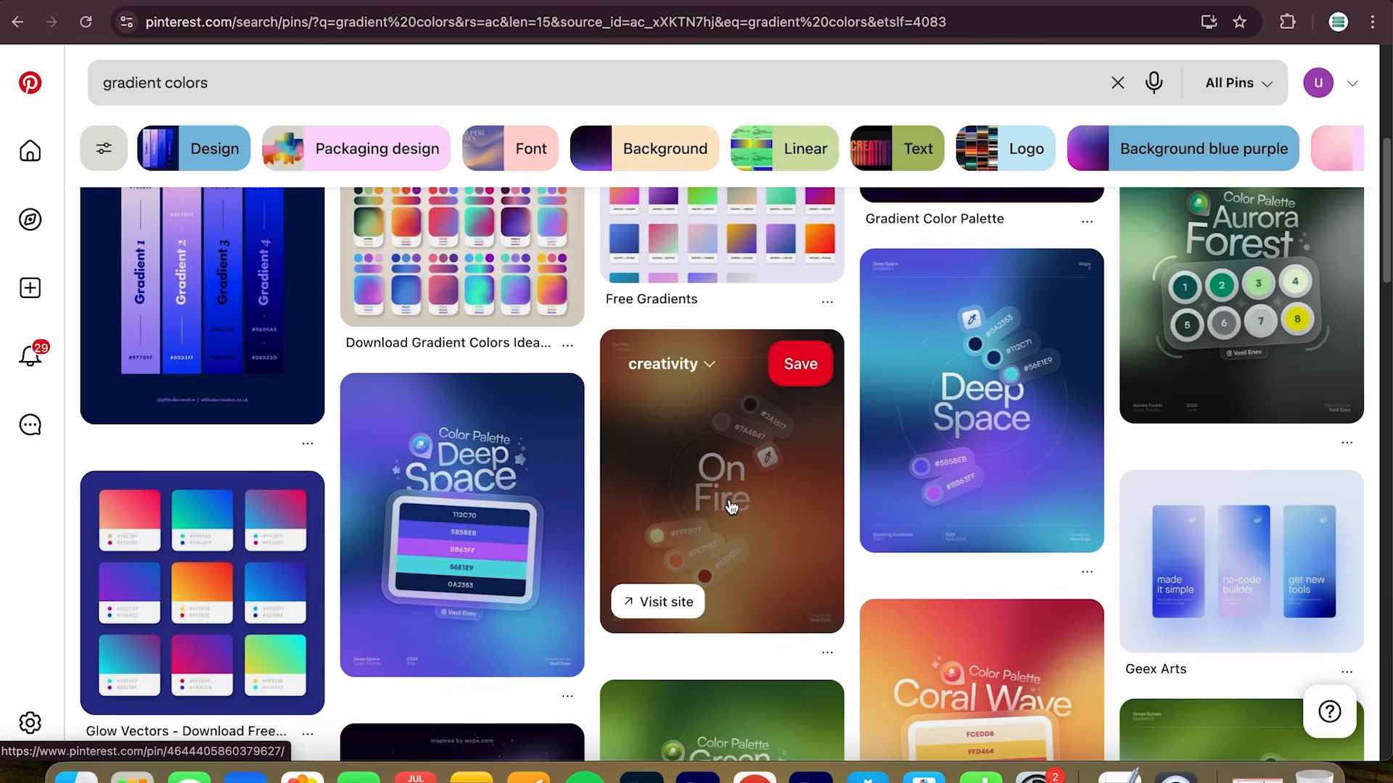
pyautogui.click(731, 506)
pyautogui.click(111, 152)
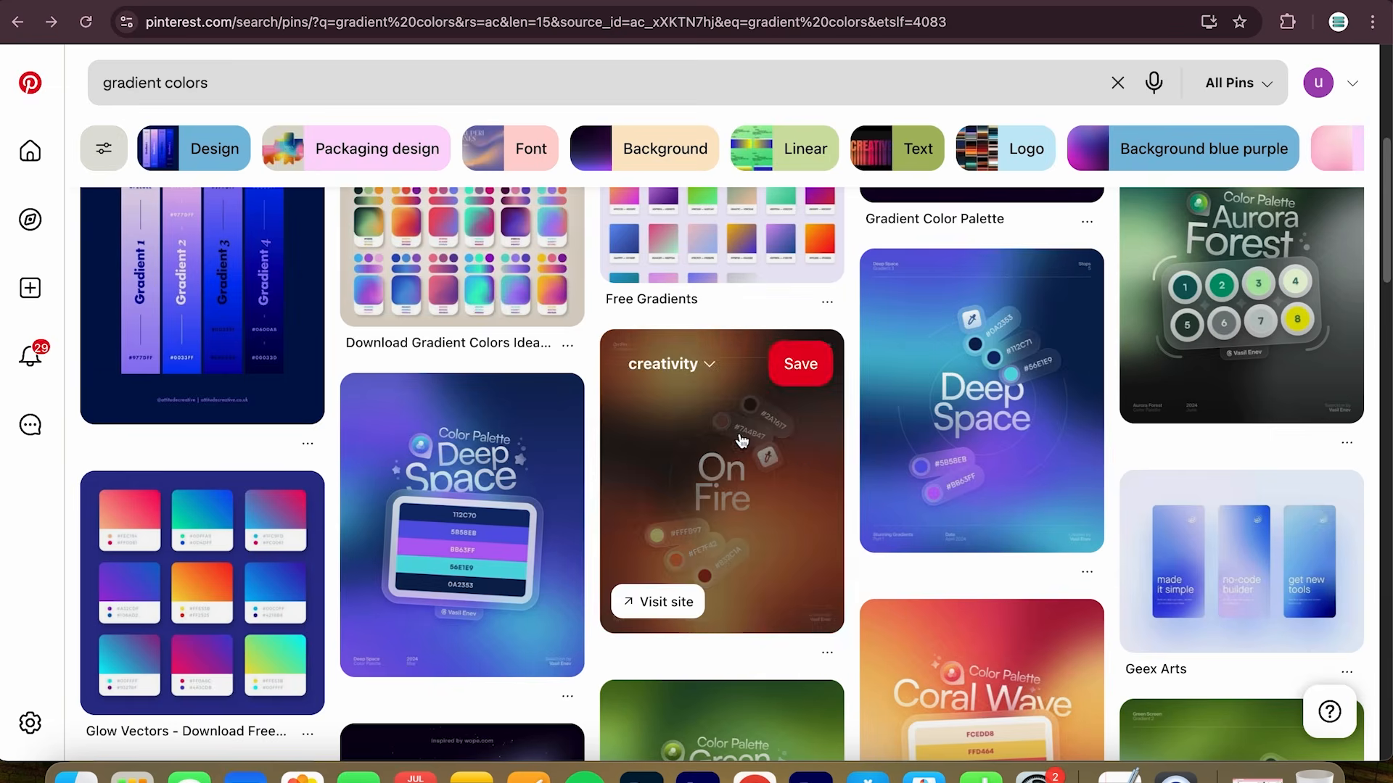
pyautogui.click(973, 445)
pyautogui.click(108, 154)
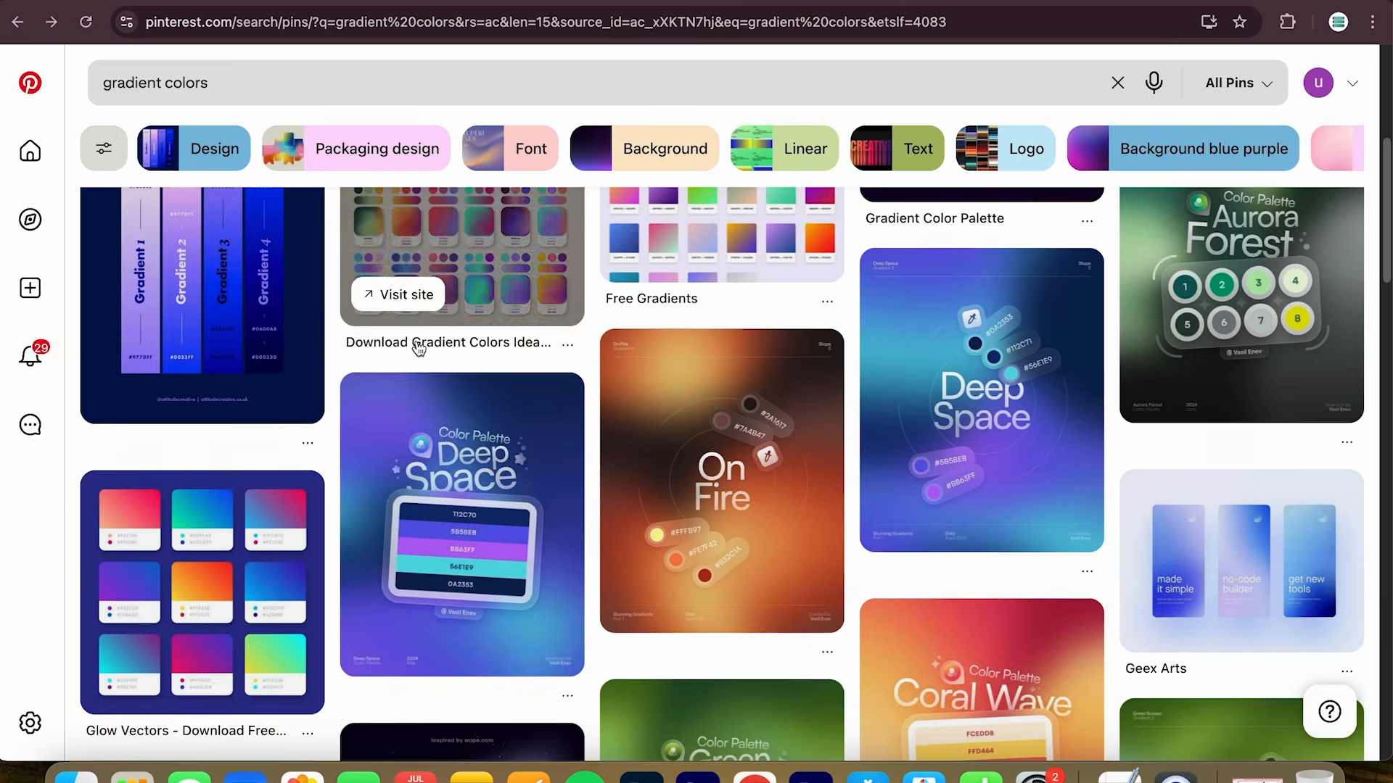
pyautogui.click(490, 455)
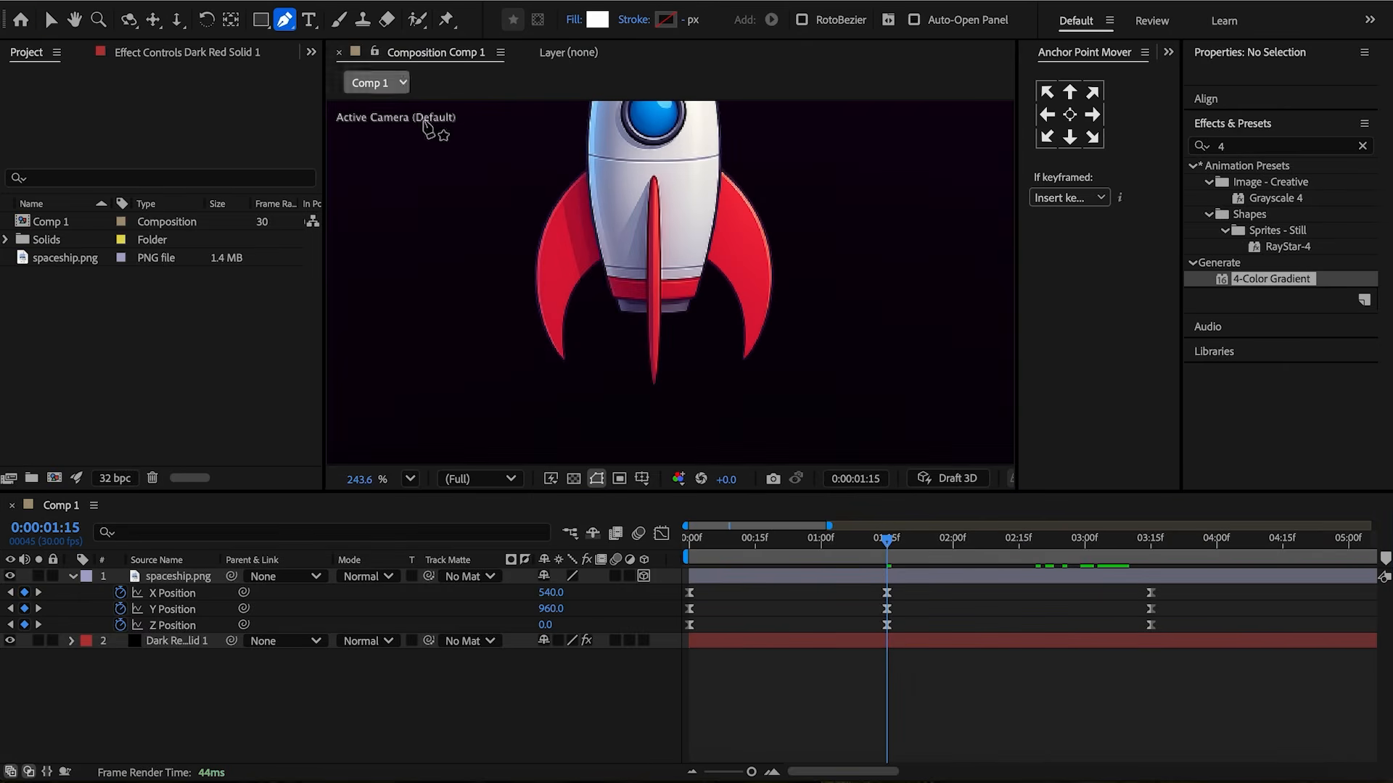
pyautogui.scroll(3, 591, 320)
# Draw a short horizontal line with the Pen tool just beneath the rocket's nozzle.
pyautogui.click(593, 325)
pyautogui.click(644, 329)
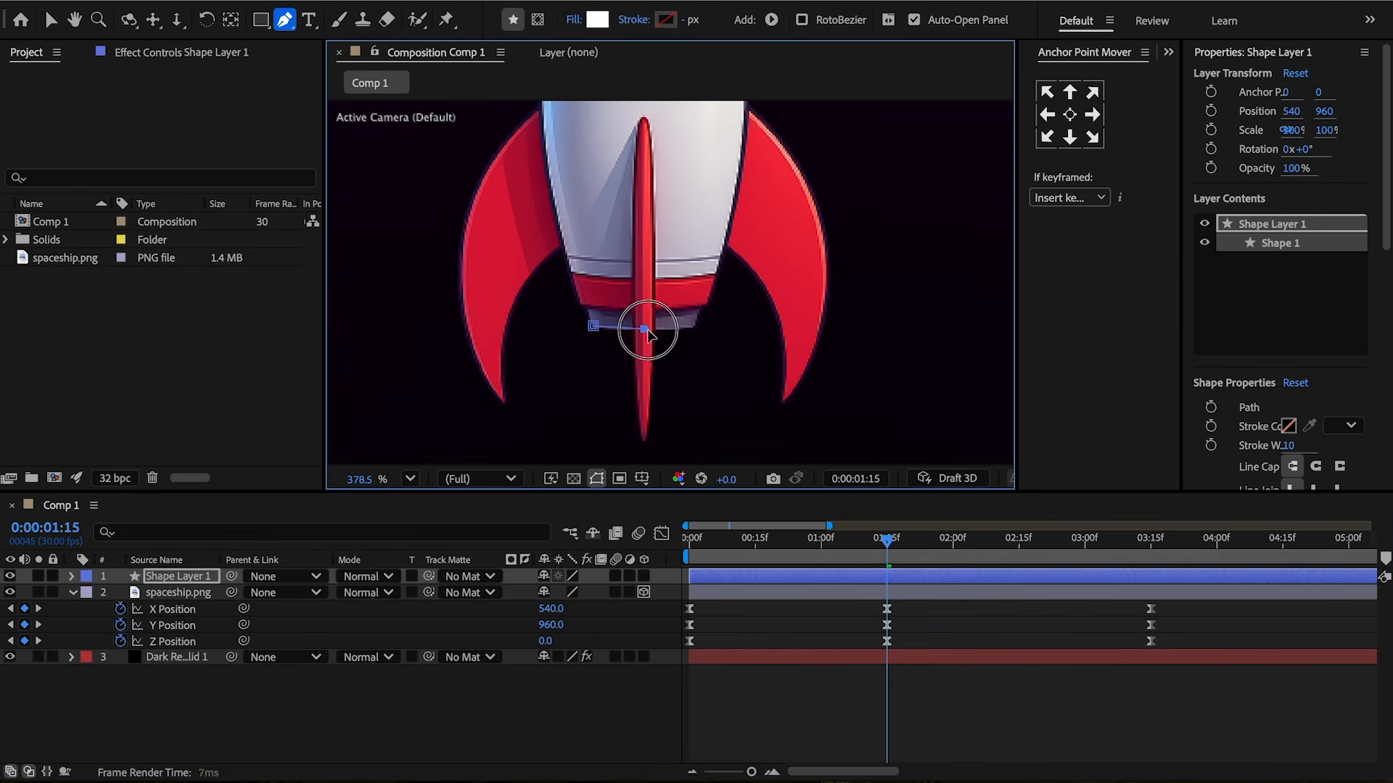
pyautogui.scroll(-8, 694, 338)
pyautogui.click(698, 407)
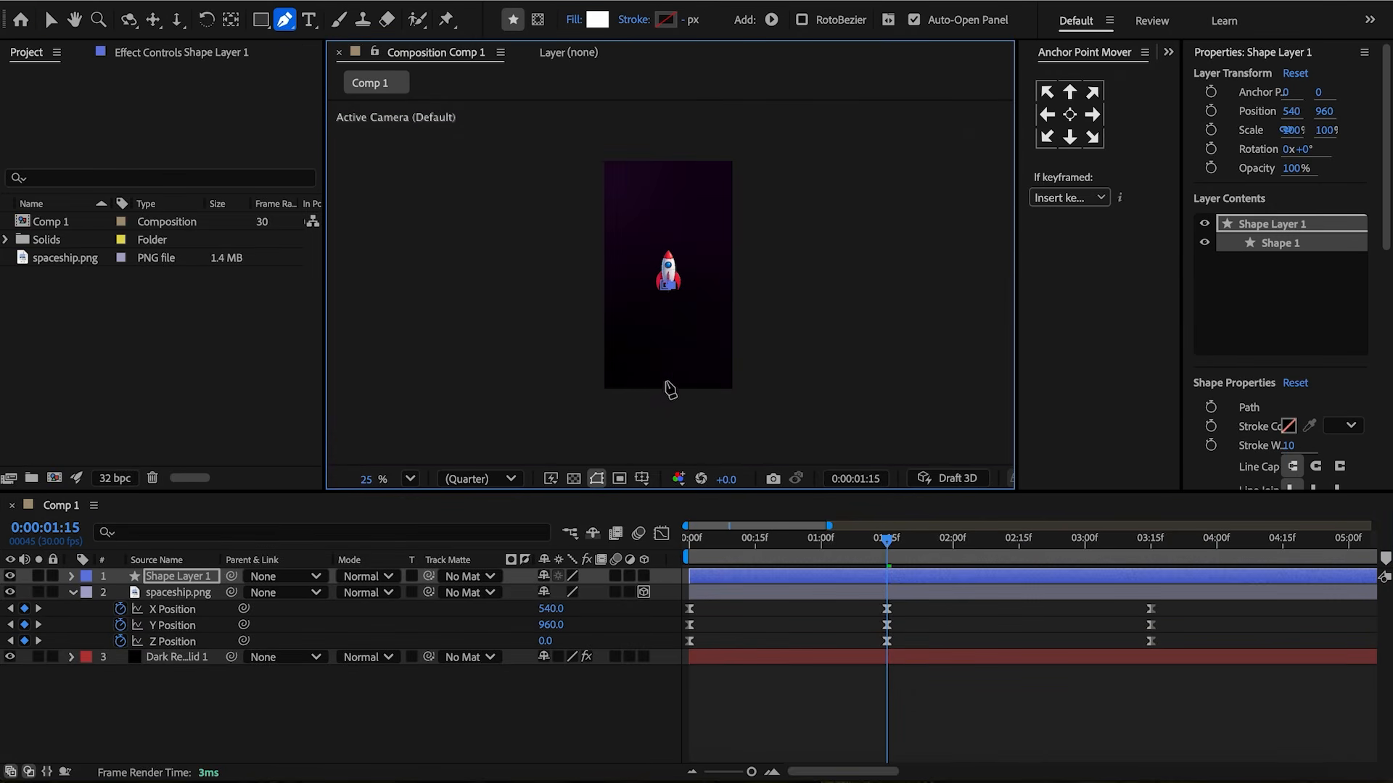
# Close the Pen path into a tall triangle beneath the rocket and set its fill to a linear gradient.
pyautogui.click(666, 288)
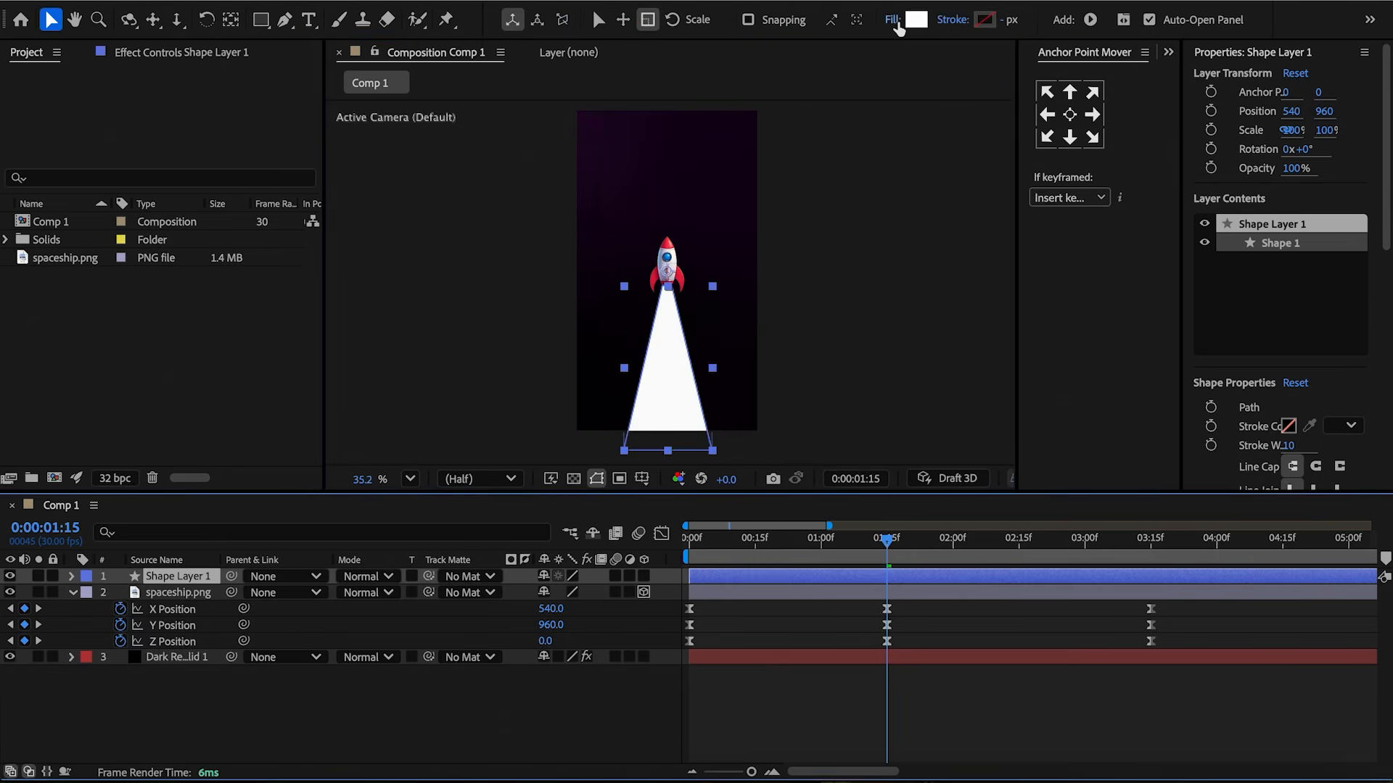
pyautogui.click(896, 24)
pyautogui.click(660, 344)
pyautogui.click(773, 444)
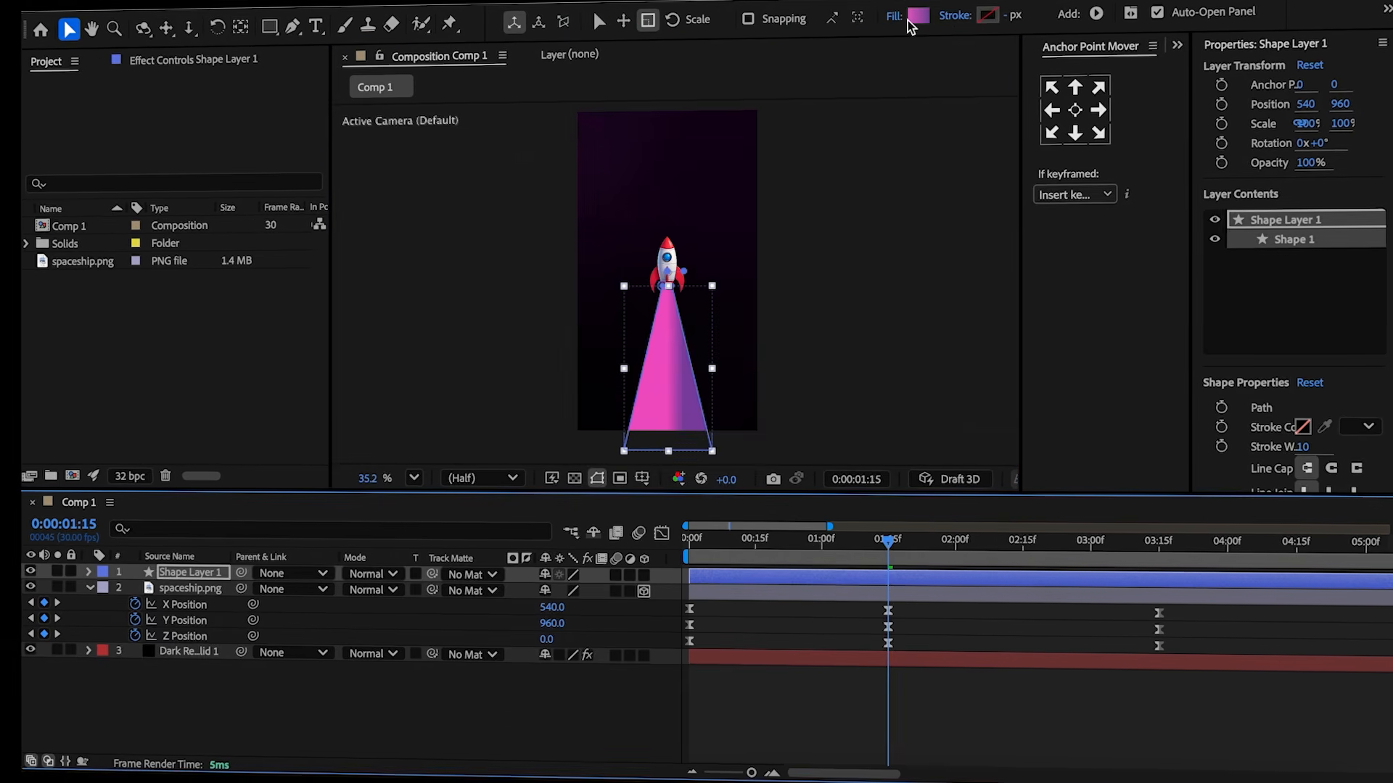
# Add three color stops to the trail's fill gradient and place them at 25%, 50% and 75%.
pyautogui.click(916, 18)
pyautogui.click(542, 275)
pyautogui.click(739, 274)
pyautogui.click(653, 276)
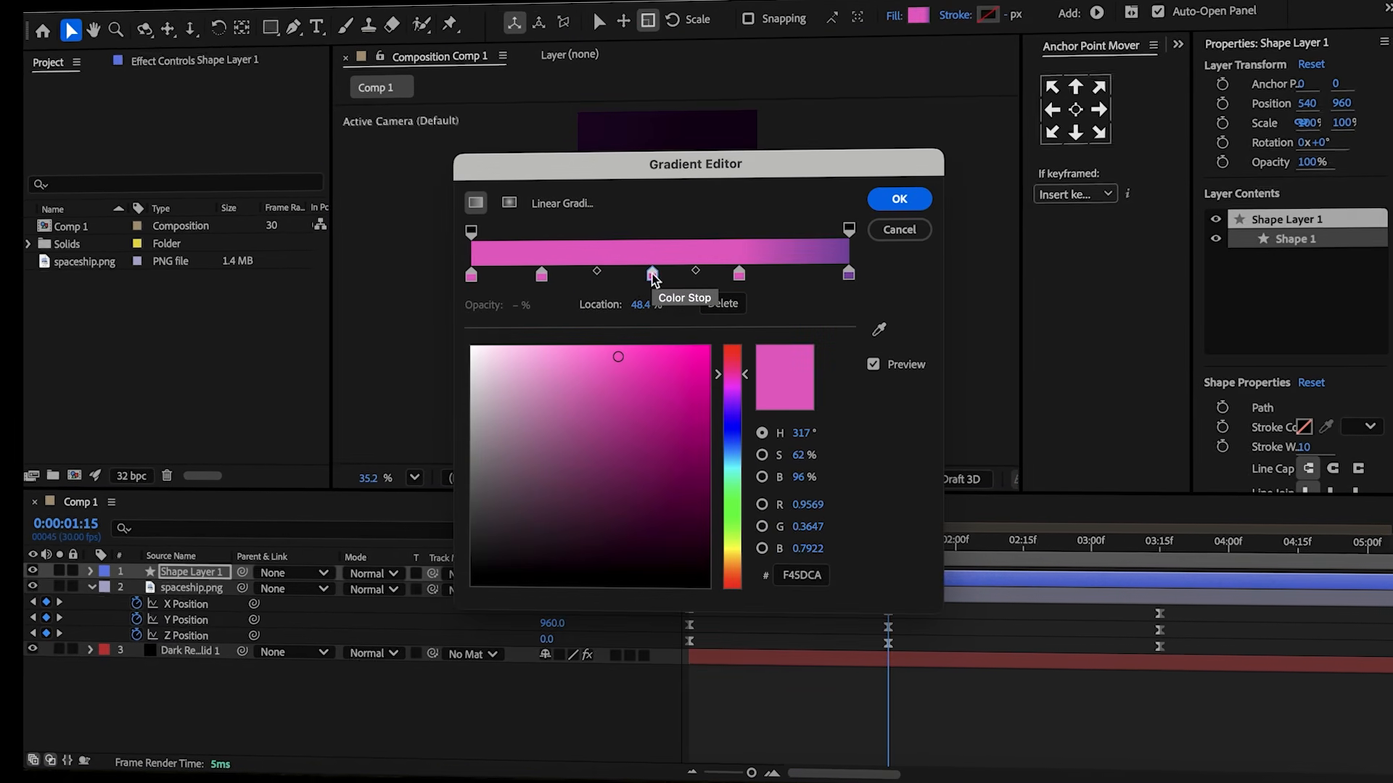
pyautogui.click(543, 277)
pyautogui.click(642, 305)
pyautogui.write('25')
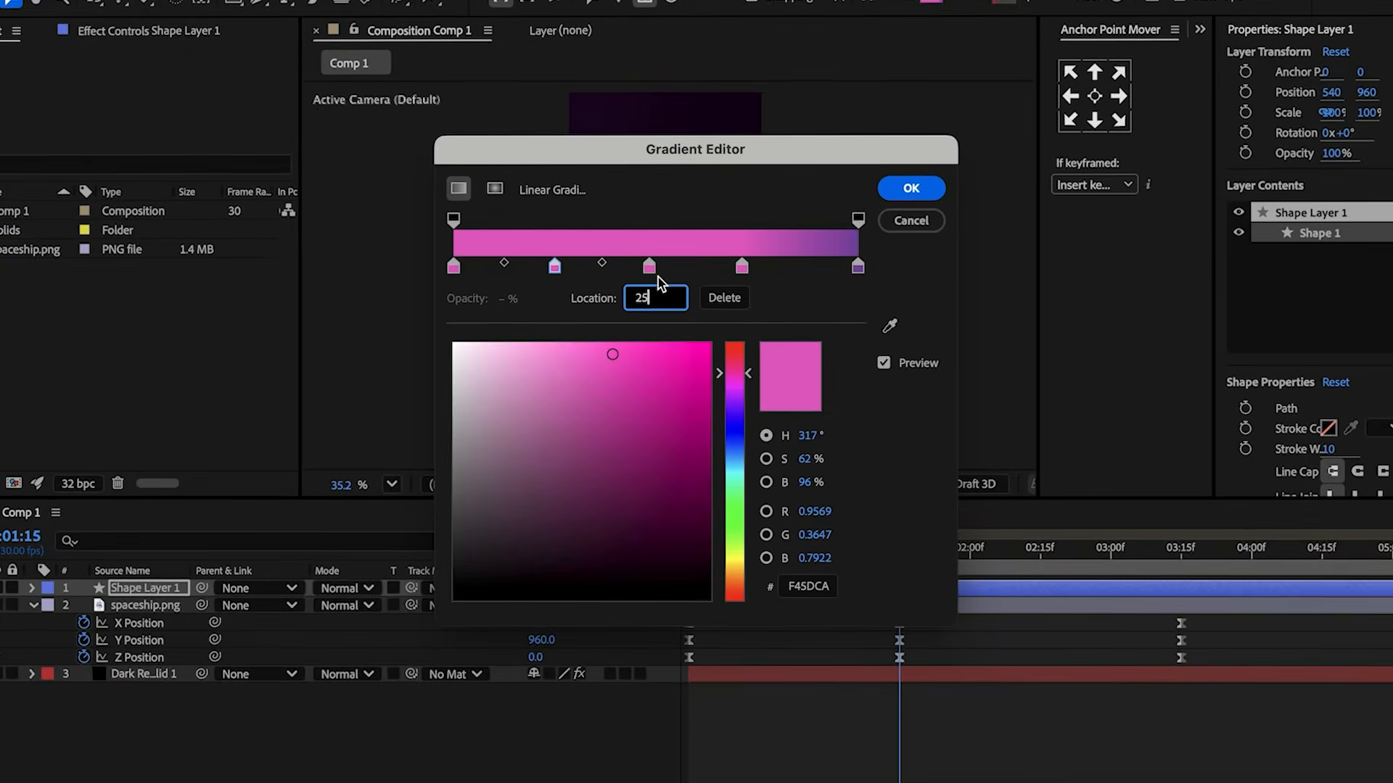
pyautogui.click(651, 272)
pyautogui.click(639, 304)
pyautogui.write('50')
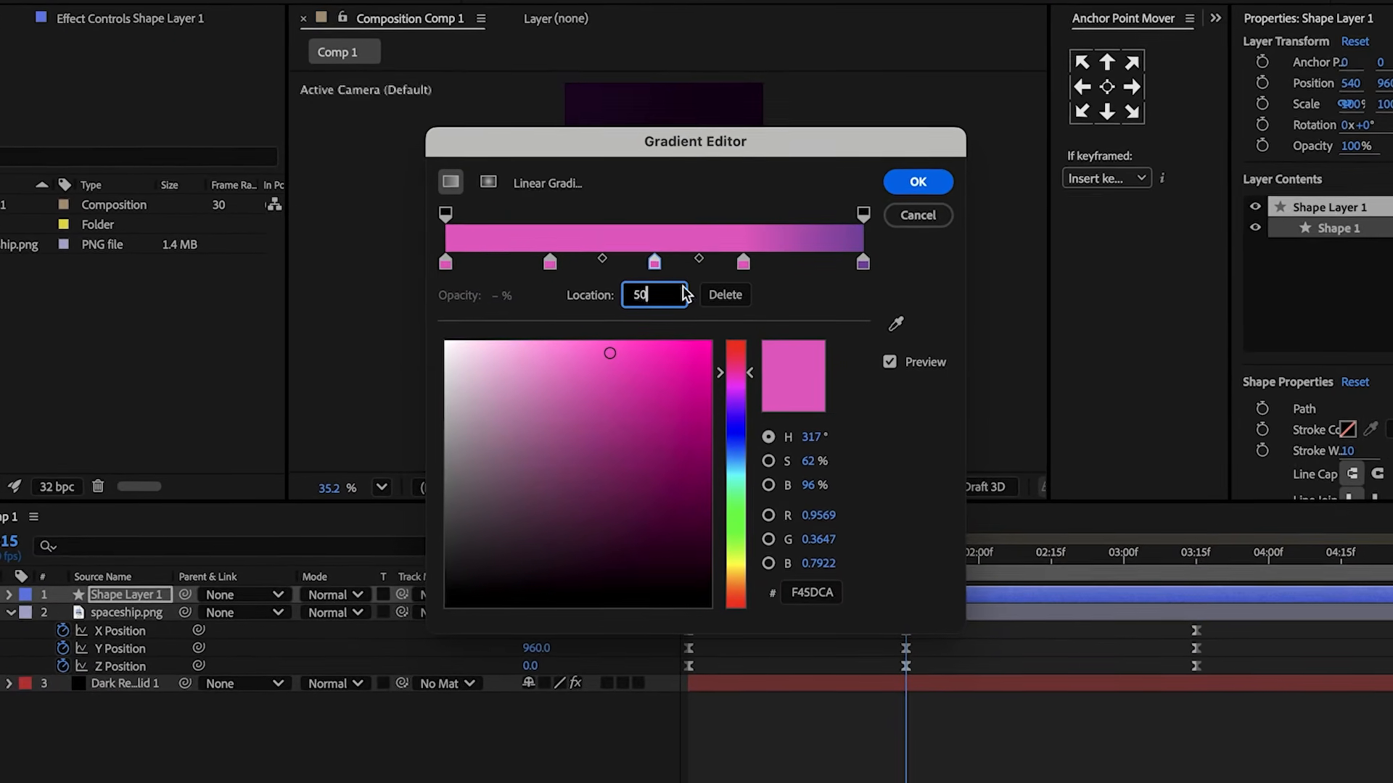
pyautogui.click(743, 264)
pyautogui.click(634, 299)
pyautogui.write('75')
# Color the gradient stops from the palette, starting with E87FB0, and angle the gradient diagonally across the trail.
pyautogui.click(460, 271)
pyautogui.click(802, 580)
pyautogui.write('E87FB0')
pyautogui.click(563, 274)
pyautogui.click(816, 578)
pyautogui.click(657, 275)
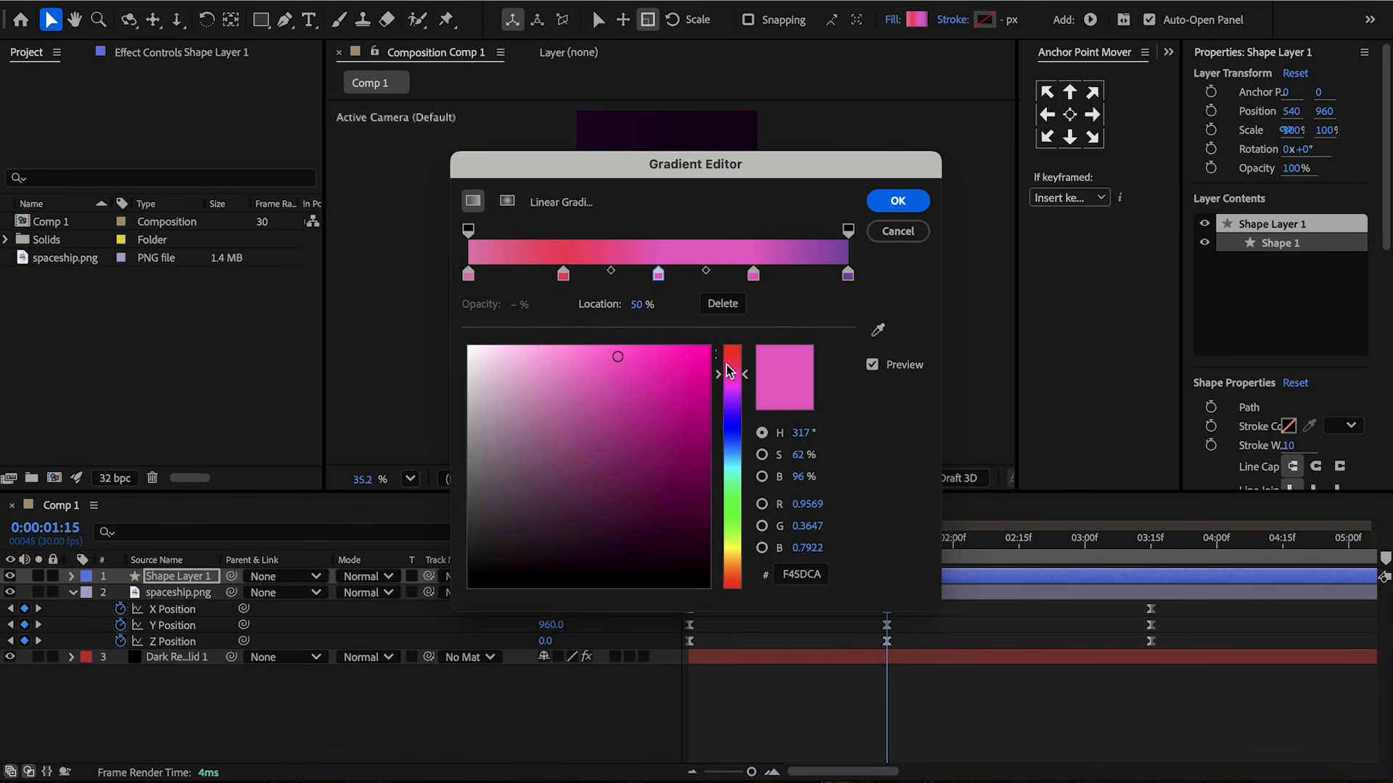
pyautogui.click(847, 276)
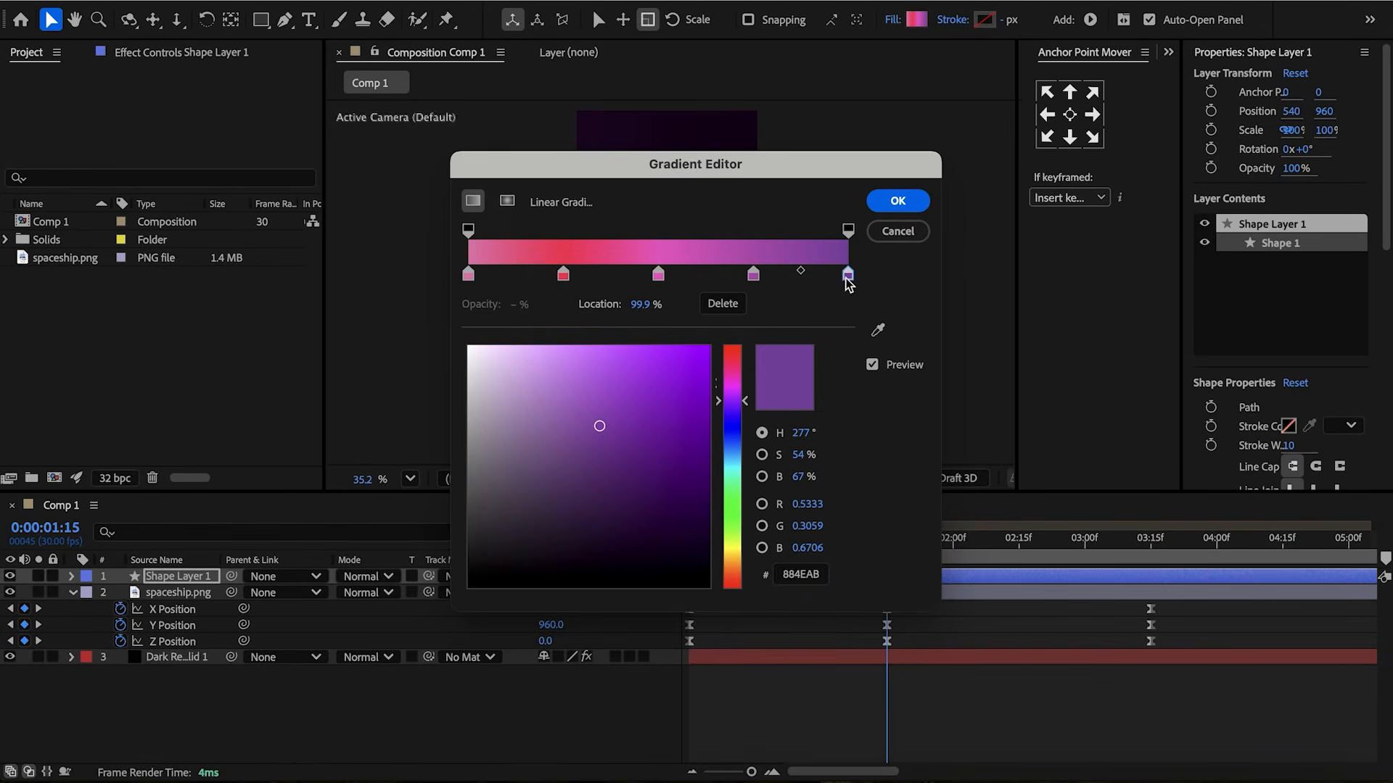
pyautogui.click(752, 275)
pyautogui.click(898, 202)
pyautogui.moveTo(667, 272)
pyautogui.mouseDown()
pyautogui.moveTo(642, 423)
pyautogui.moveTo(707, 308)
pyautogui.moveTo(713, 333)
pyautogui.moveTo(703, 268)
pyautogui.moveTo(734, 299)
pyautogui.mouseUp()
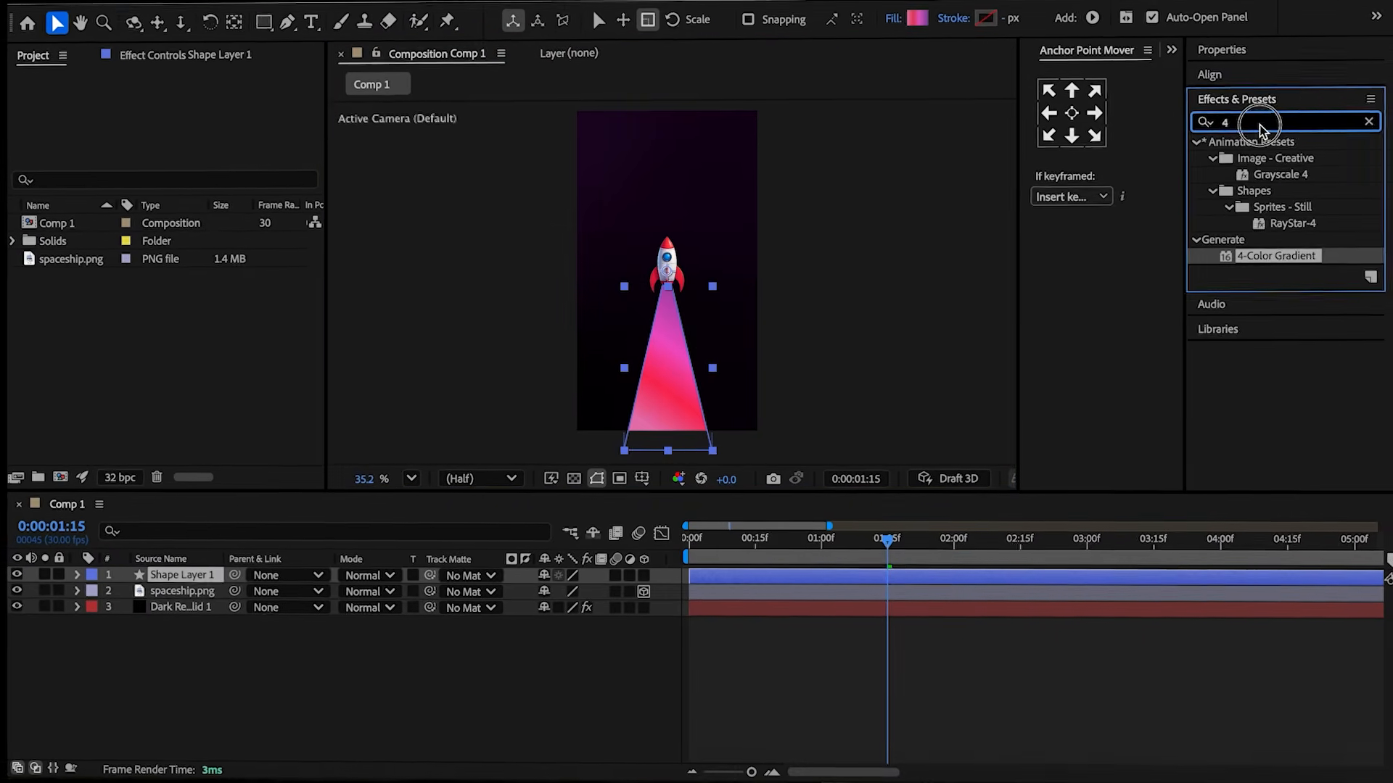
# Apply Wave Warp to the trail with a Wave Width of 100 and parent the trail to the spaceship layer.
pyautogui.doubleClick(1263, 125)
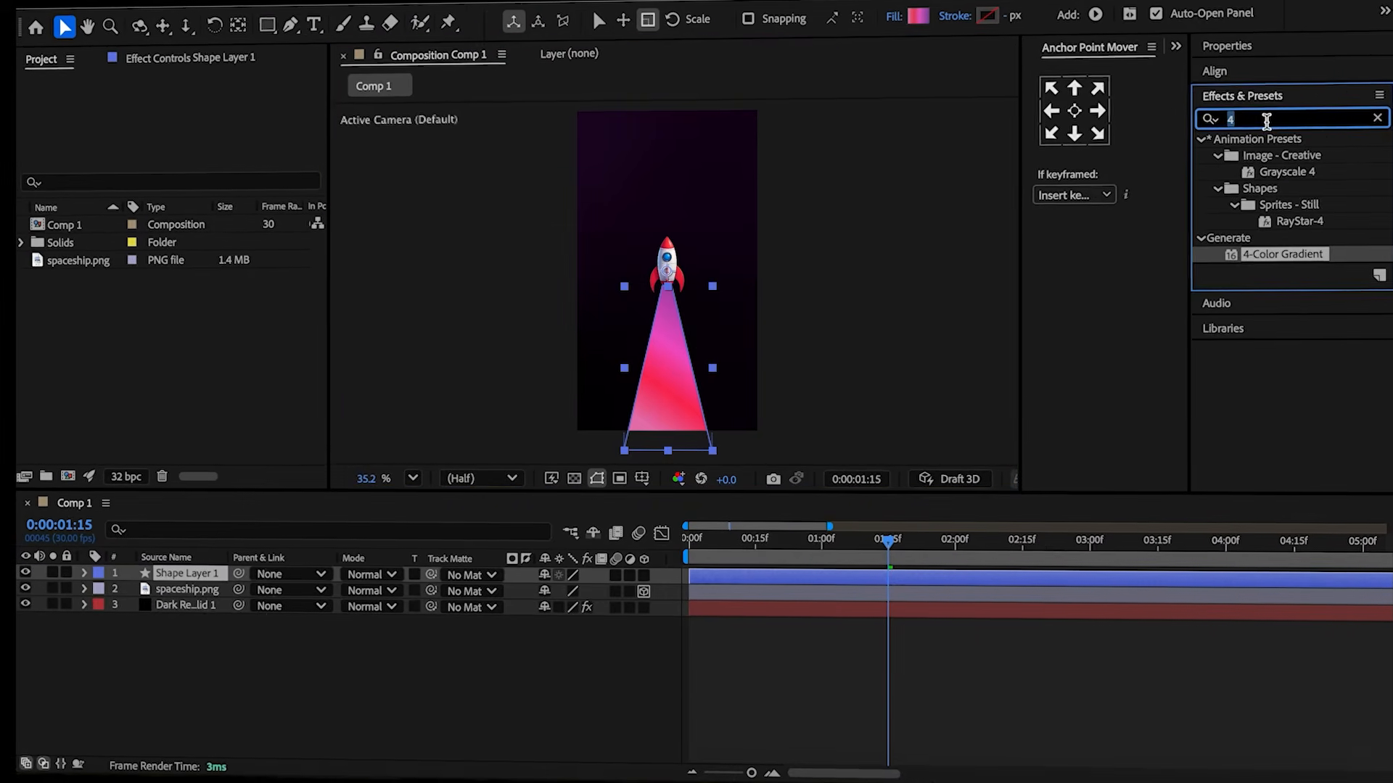
pyautogui.write('wave')
pyautogui.doubleClick(1271, 204)
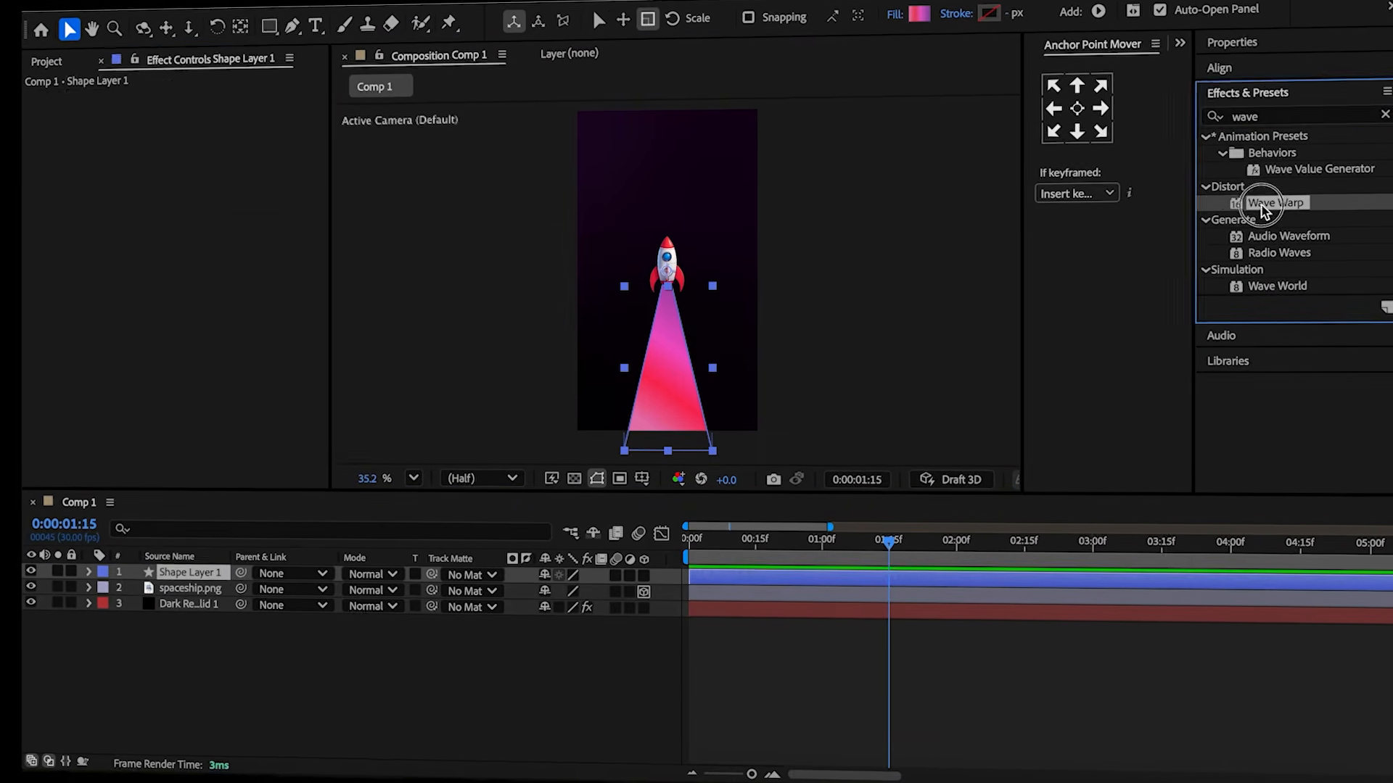
pyautogui.click(189, 140)
pyautogui.write('100')
pyautogui.click(163, 382)
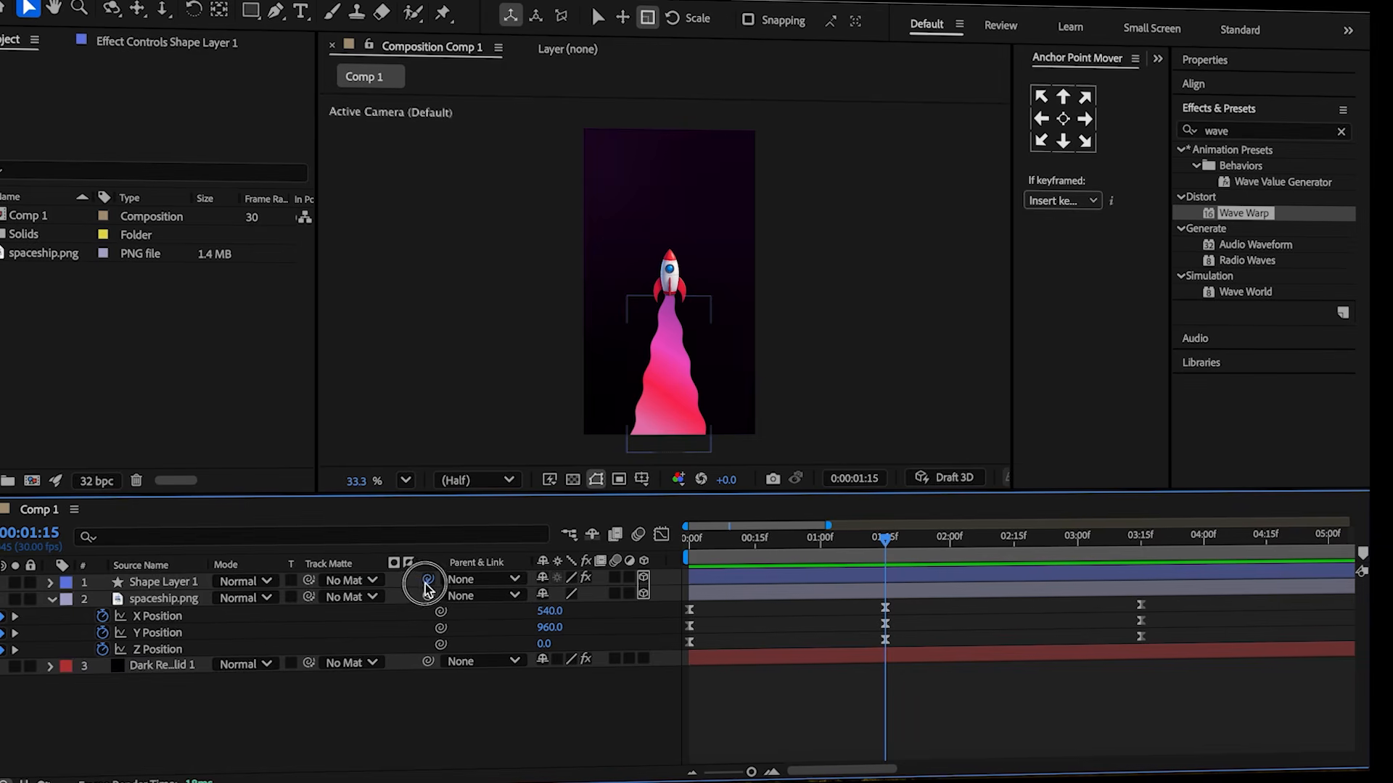
pyautogui.moveTo(156, 601); pyautogui.dragTo(156, 601)
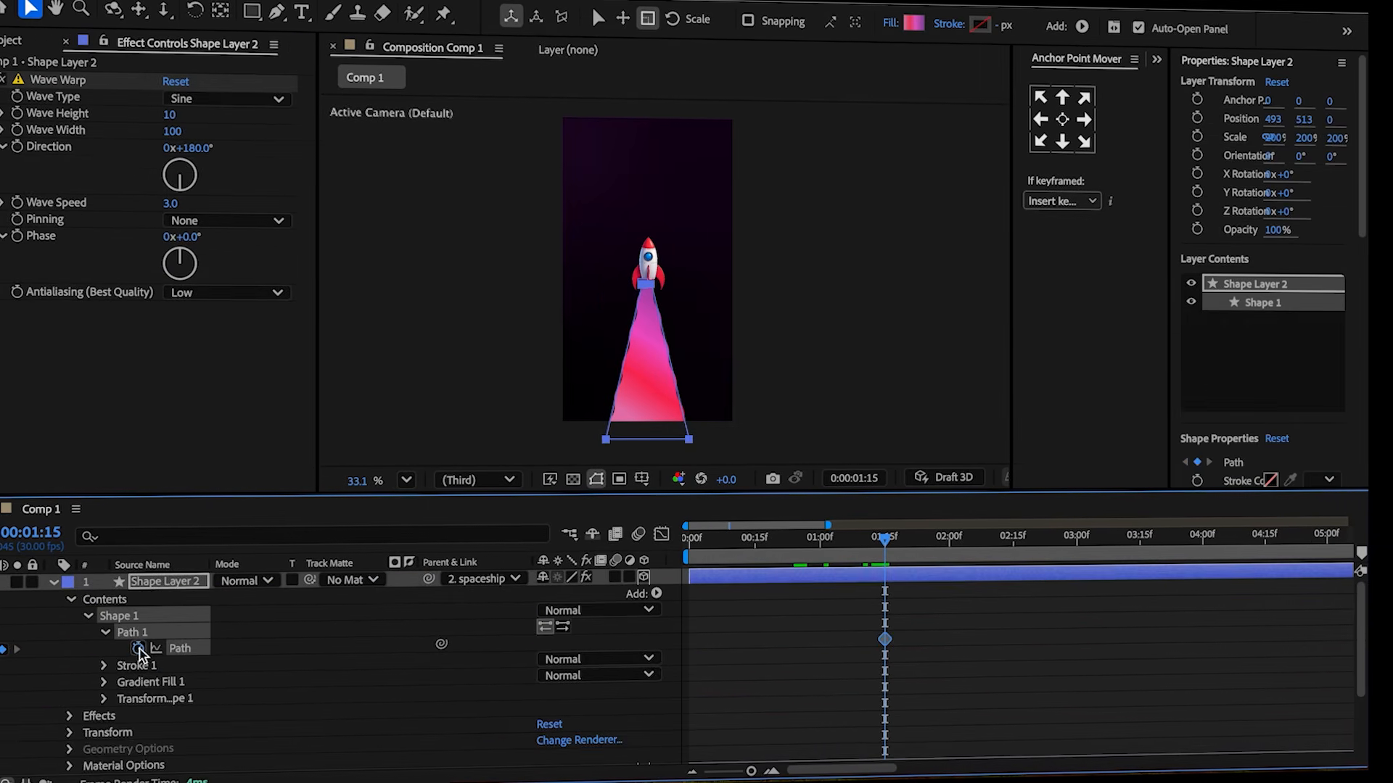
# Enable keyframing on the trail's Path and reshape its vertices near the start of the timeline.
pyautogui.click(138, 648)
pyautogui.press('u')
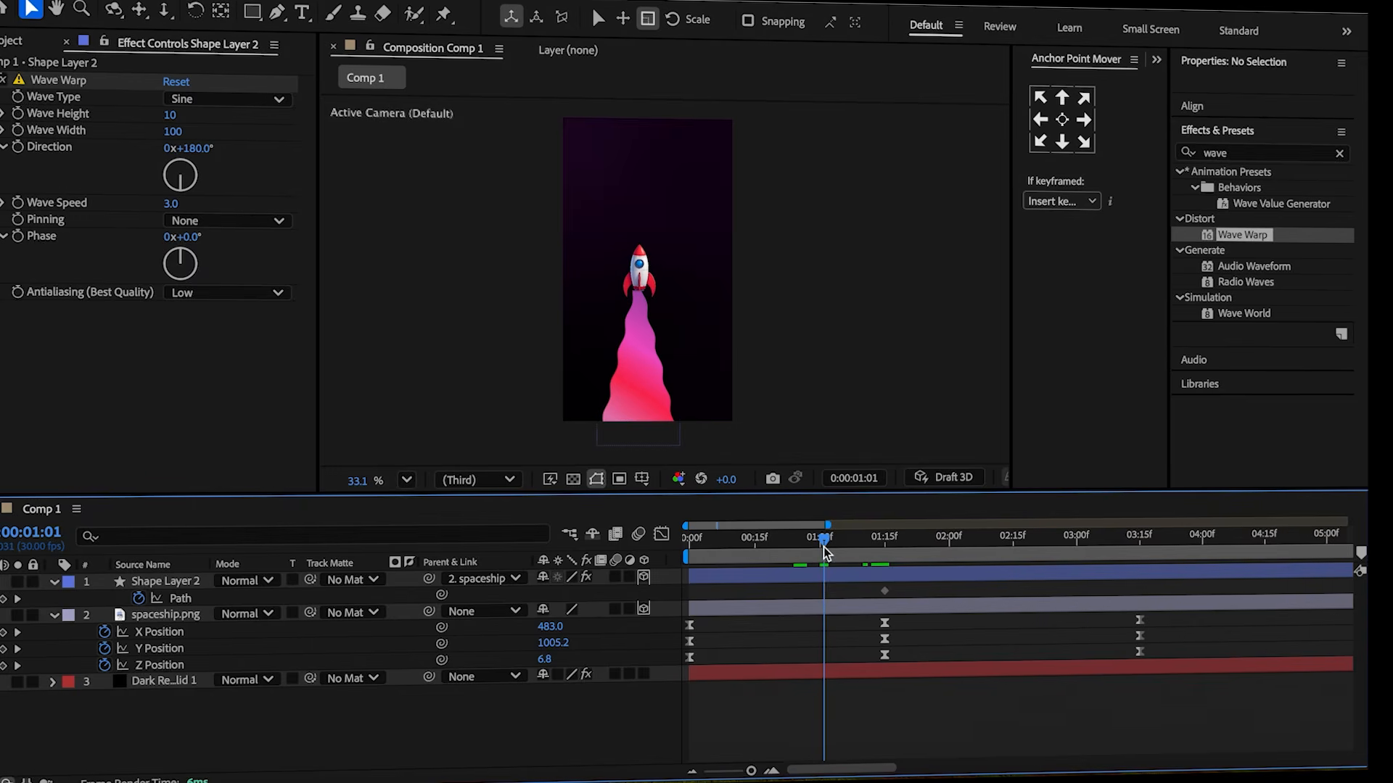
pyautogui.click(830, 584)
pyautogui.moveTo(675, 445); pyautogui.dragTo(636, 453)
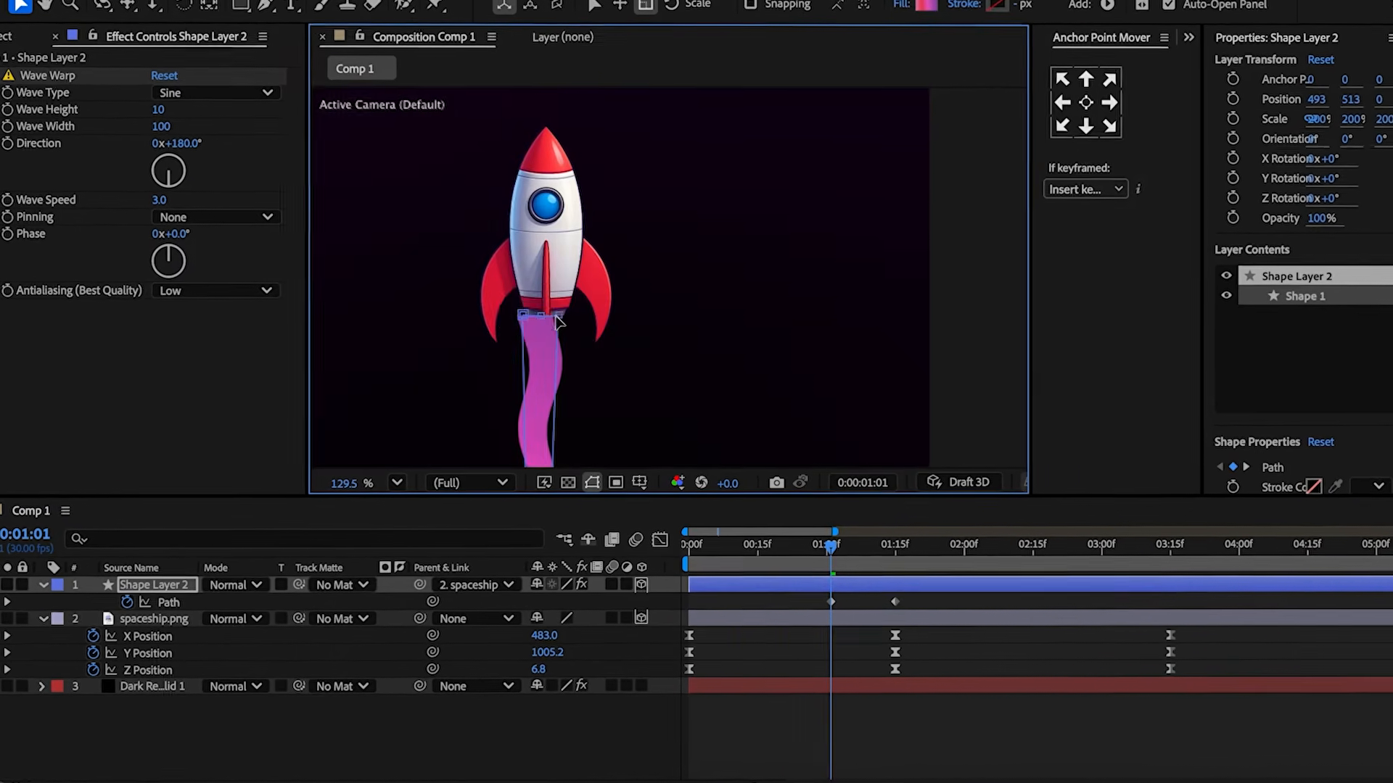
pyautogui.moveTo(562, 319); pyautogui.dragTo(542, 318)
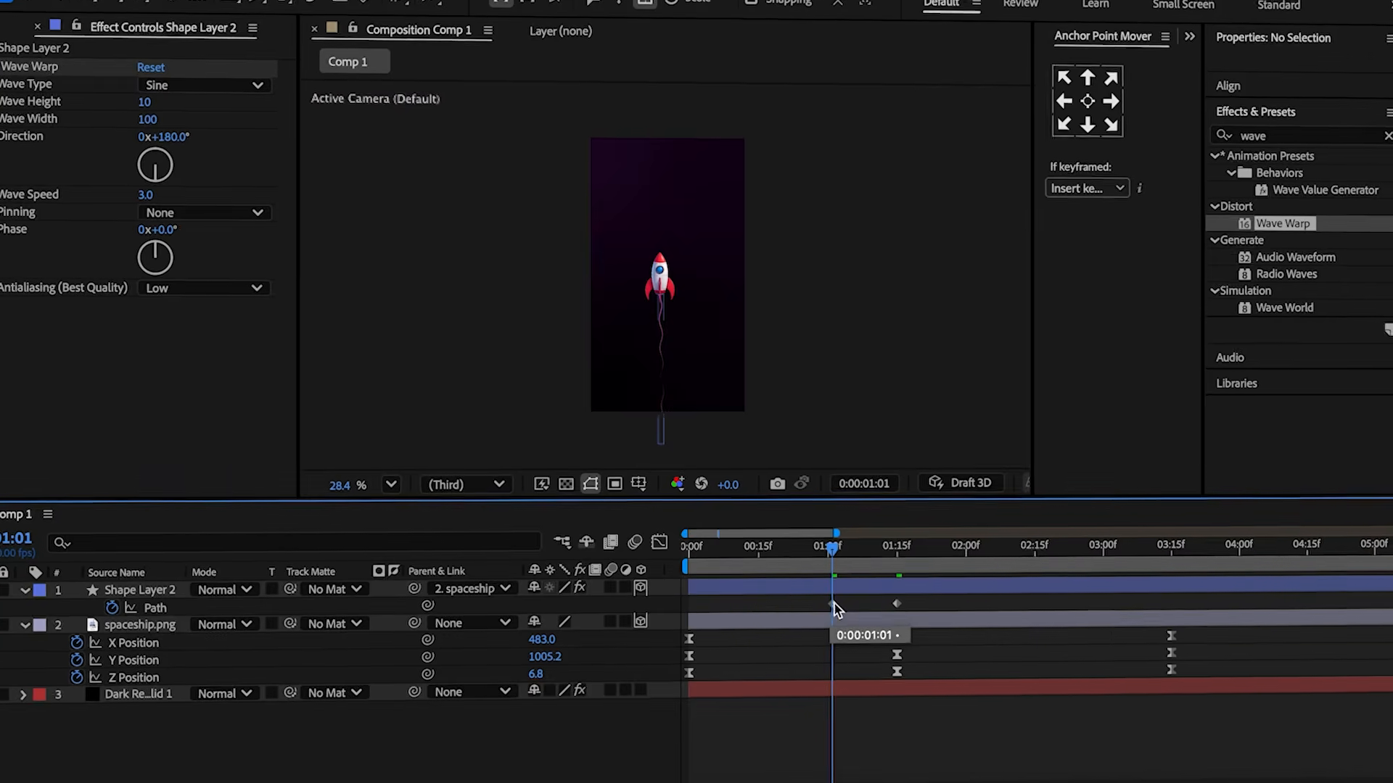
pyautogui.moveTo(833, 606); pyautogui.dragTo(698, 592)
pyautogui.click(708, 591)
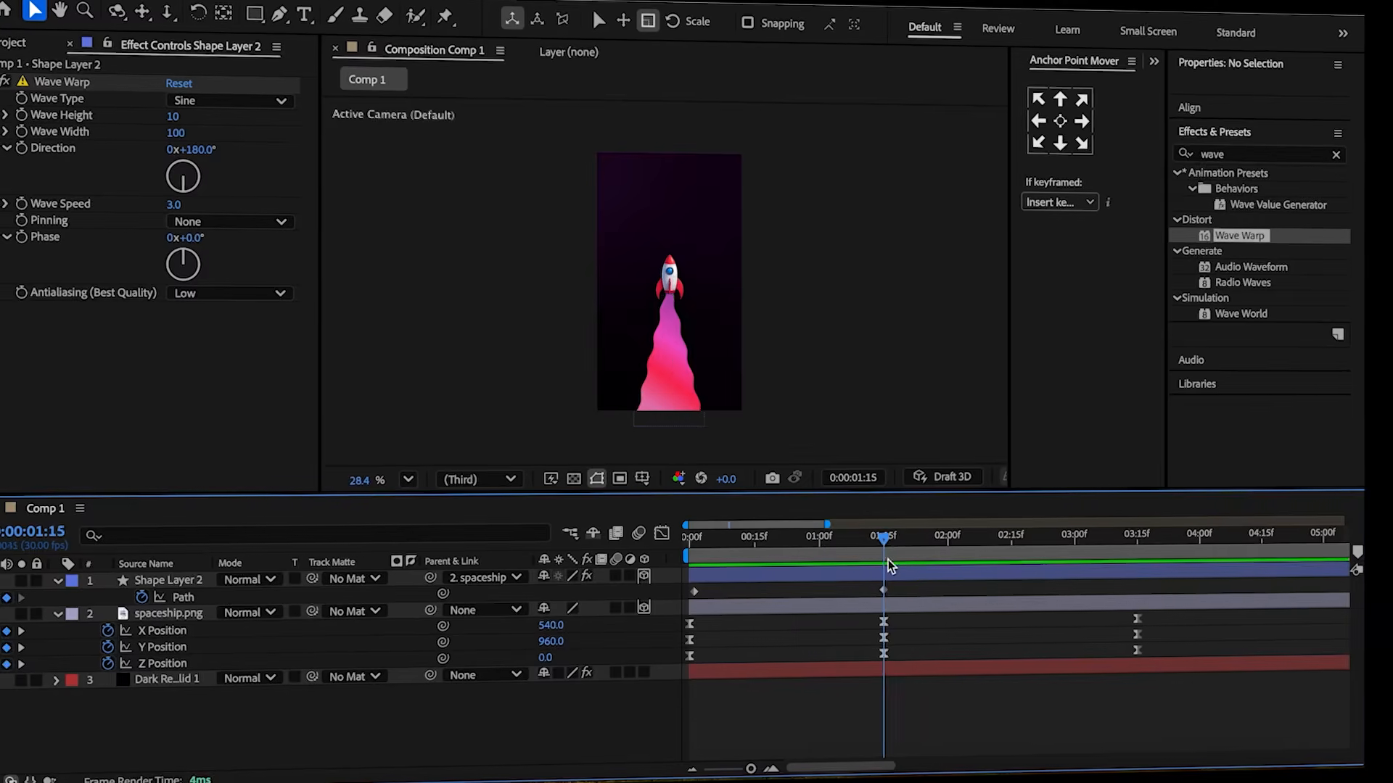
# Reshape the trail's path vertices at around 3:01 to add another Path keyframe.
pyautogui.moveTo(885, 545); pyautogui.dragTo(1083, 582)
pyautogui.click(1055, 579)
pyautogui.moveTo(723, 405); pyautogui.dragTo(755, 446)
pyautogui.moveTo(645, 400); pyautogui.dragTo(581, 444)
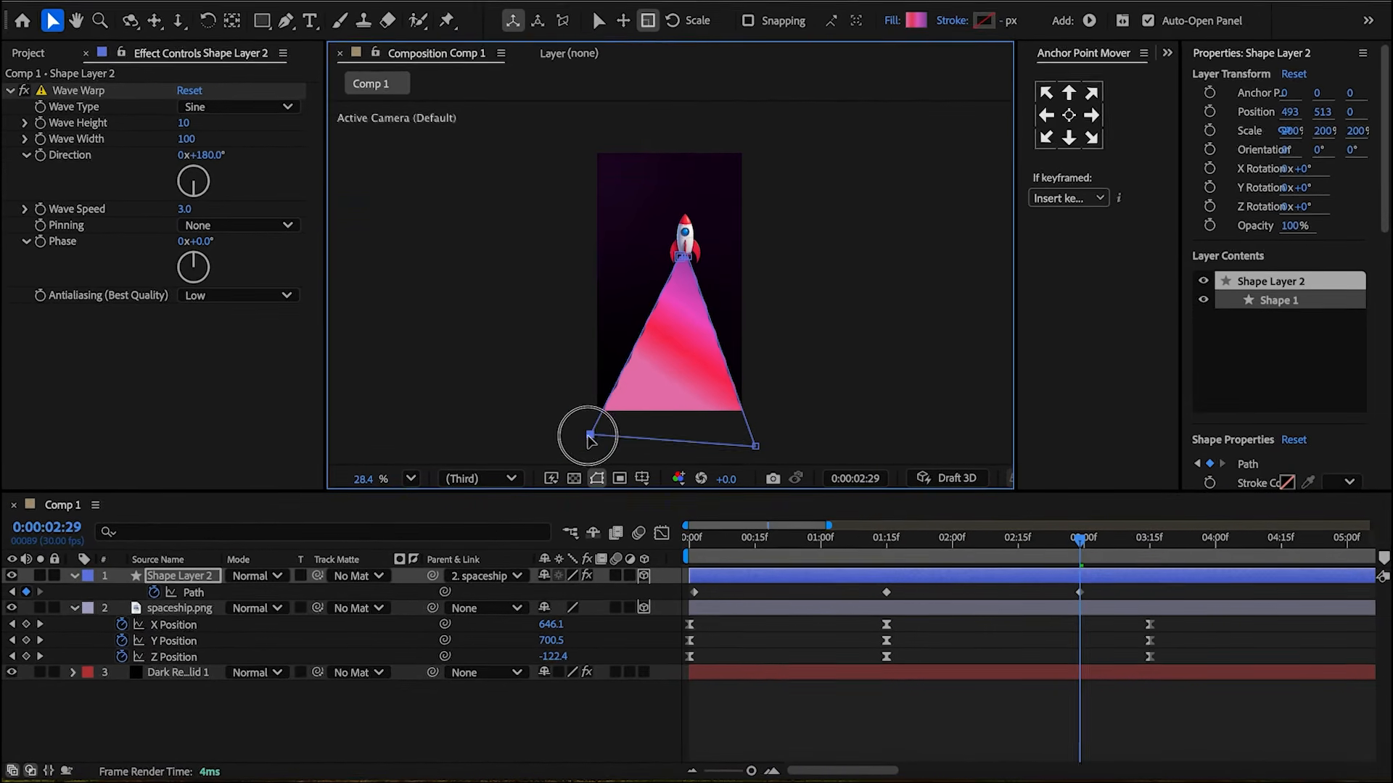
pyautogui.click(1023, 638)
pyautogui.click(1085, 546)
pyautogui.moveTo(1085, 547); pyautogui.dragTo(1088, 546)
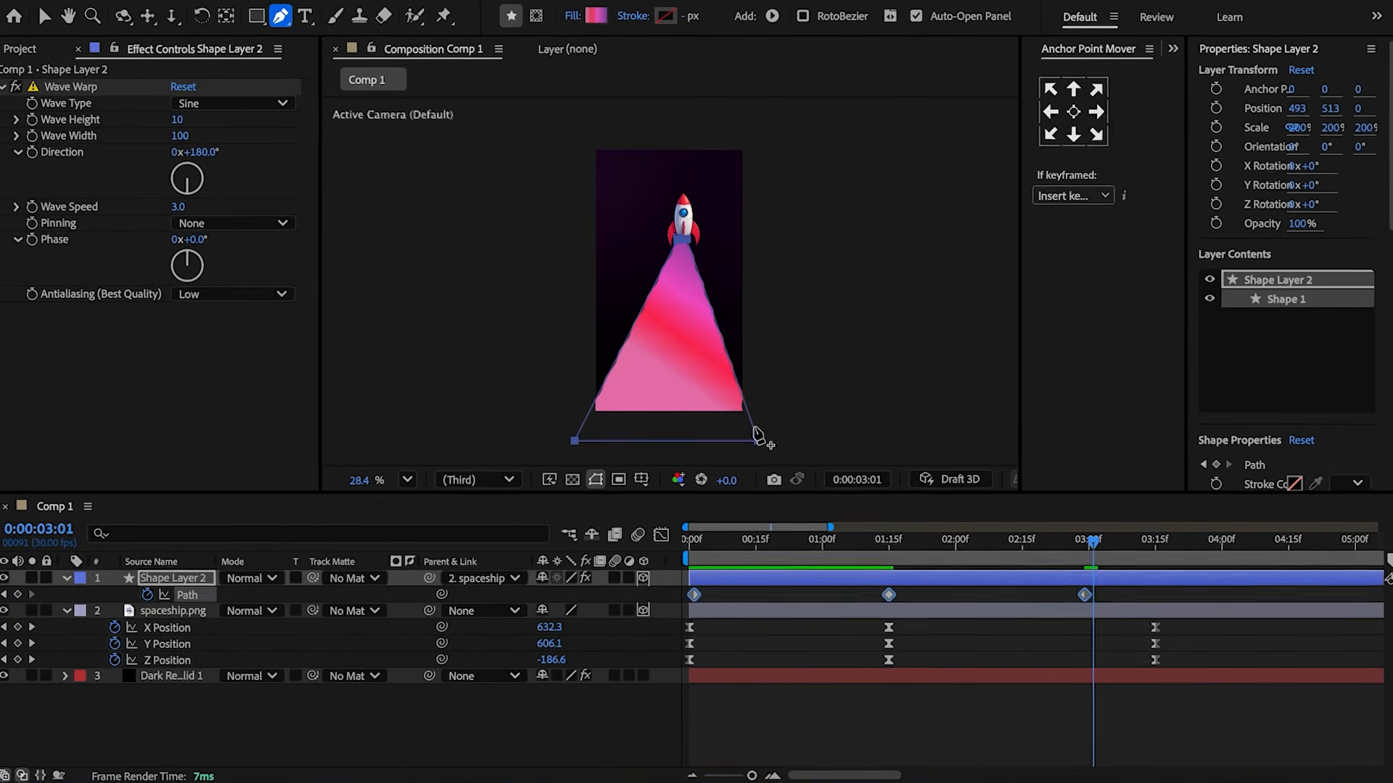
# Spread the trail's upper vertices wide at around 3:01–3:07 so the trail widens as the rocket leaves.
pyautogui.click(751, 426)
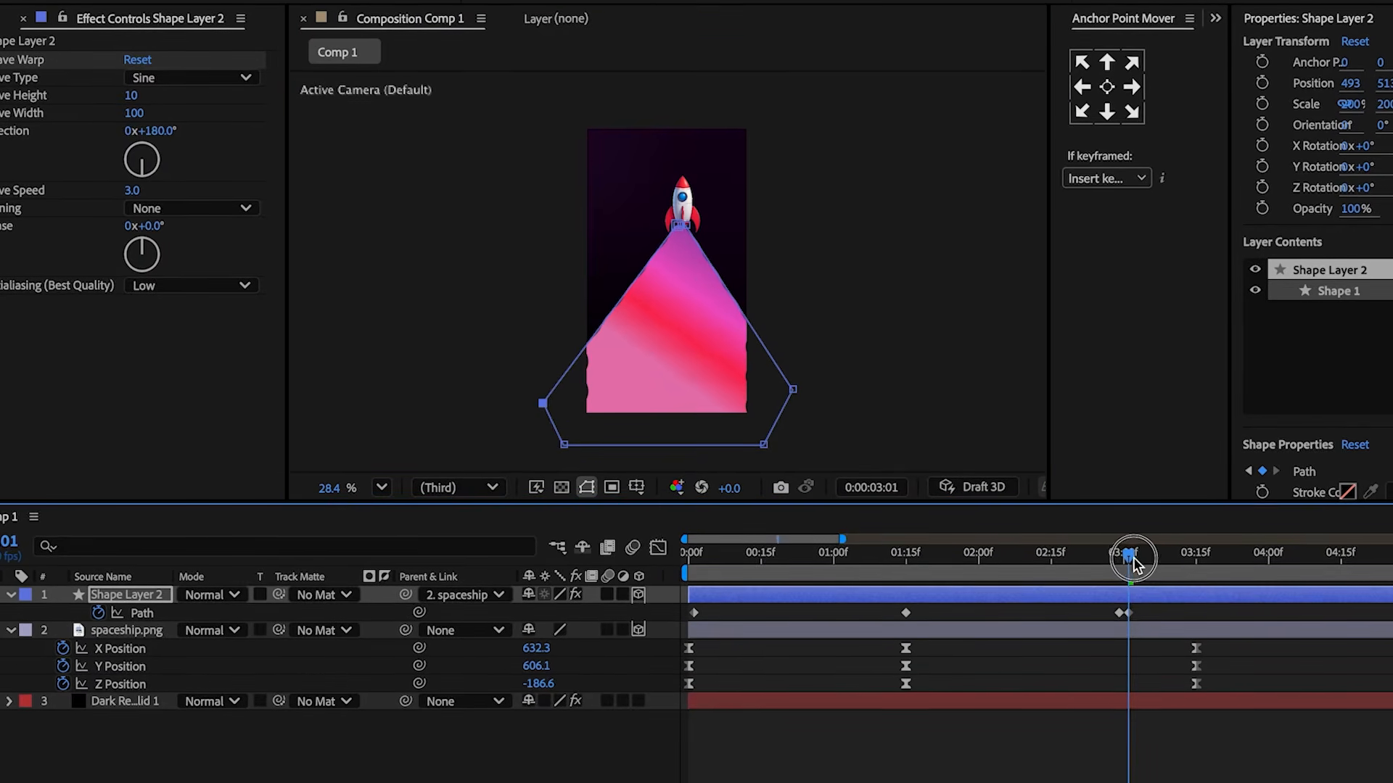
pyautogui.moveTo(797, 376); pyautogui.dragTo(839, 281)
pyautogui.moveTo(1143, 558); pyautogui.dragTo(1150, 558)
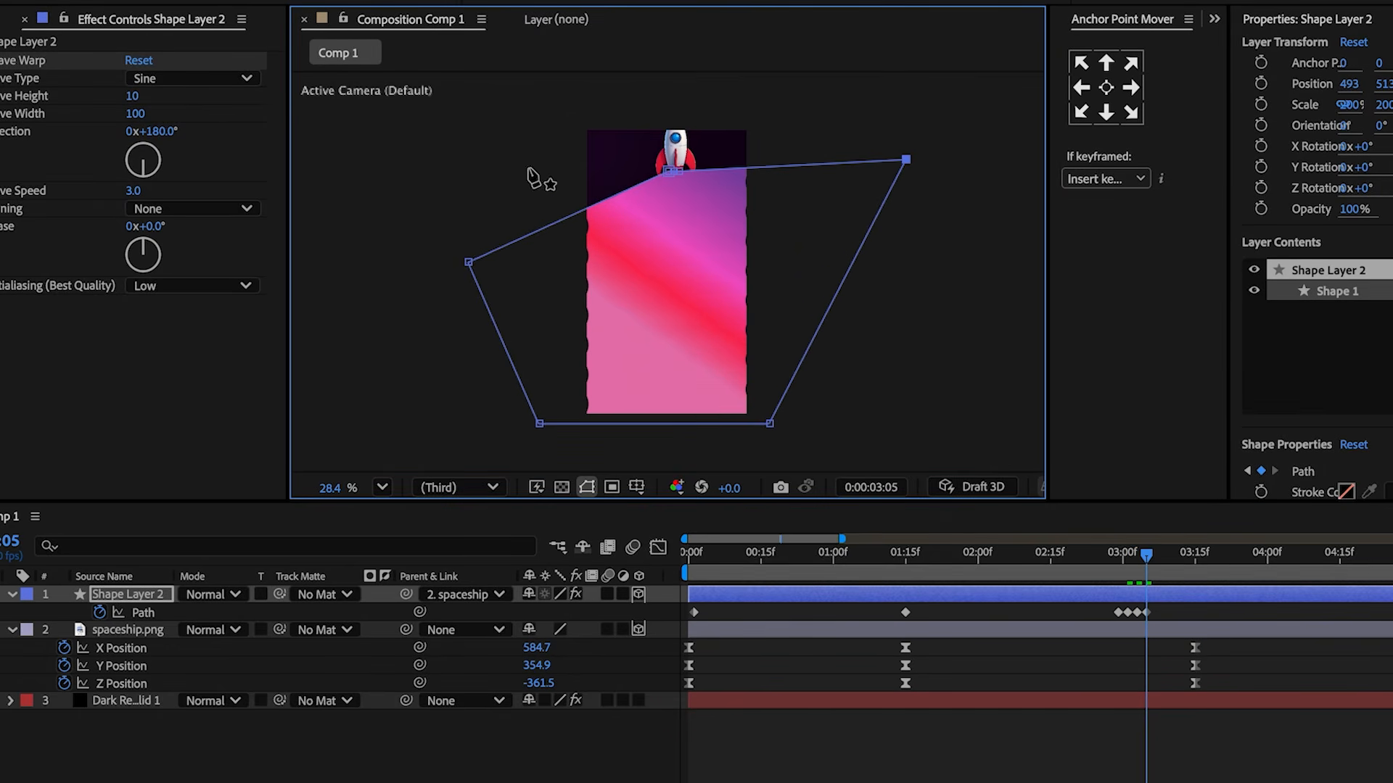
pyautogui.moveTo(457, 198); pyautogui.dragTo(452, 175)
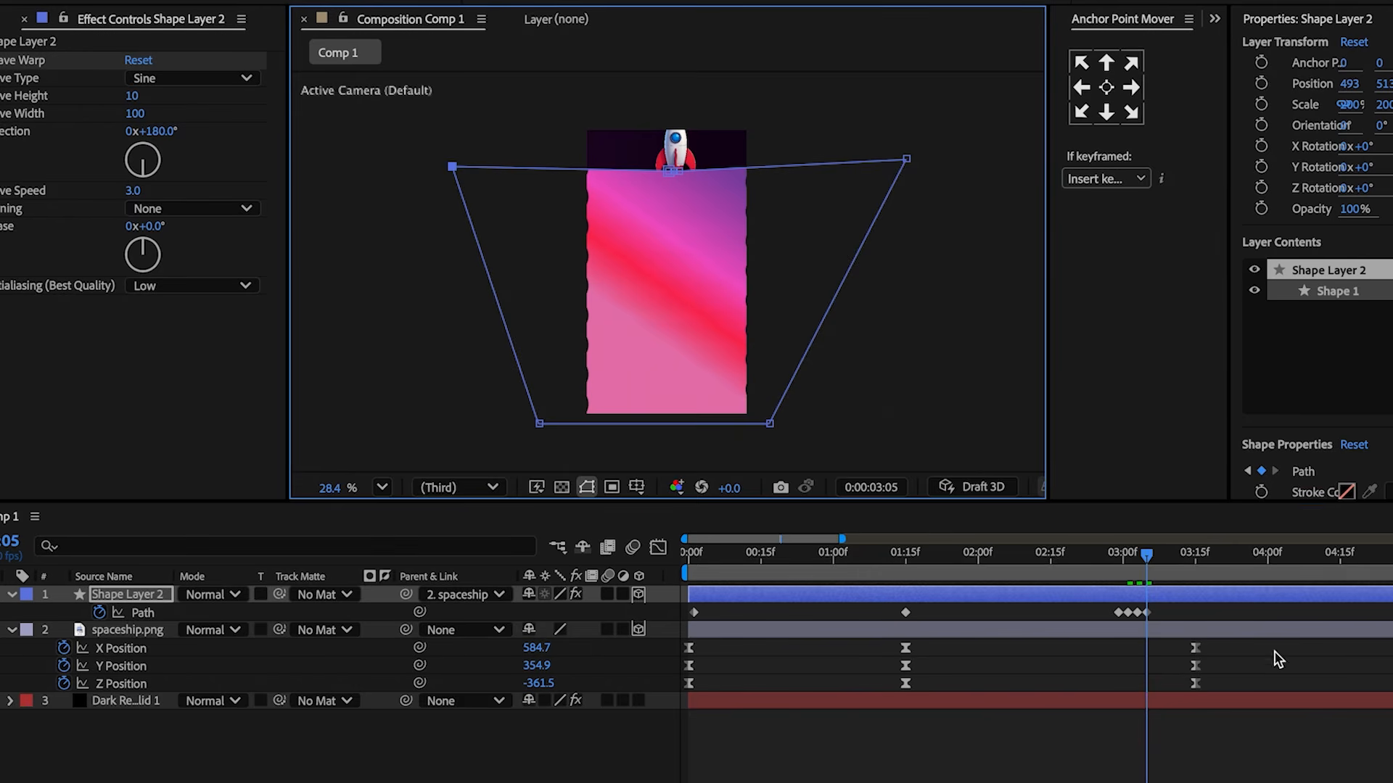
pyautogui.moveTo(1148, 557); pyautogui.dragTo(1157, 559)
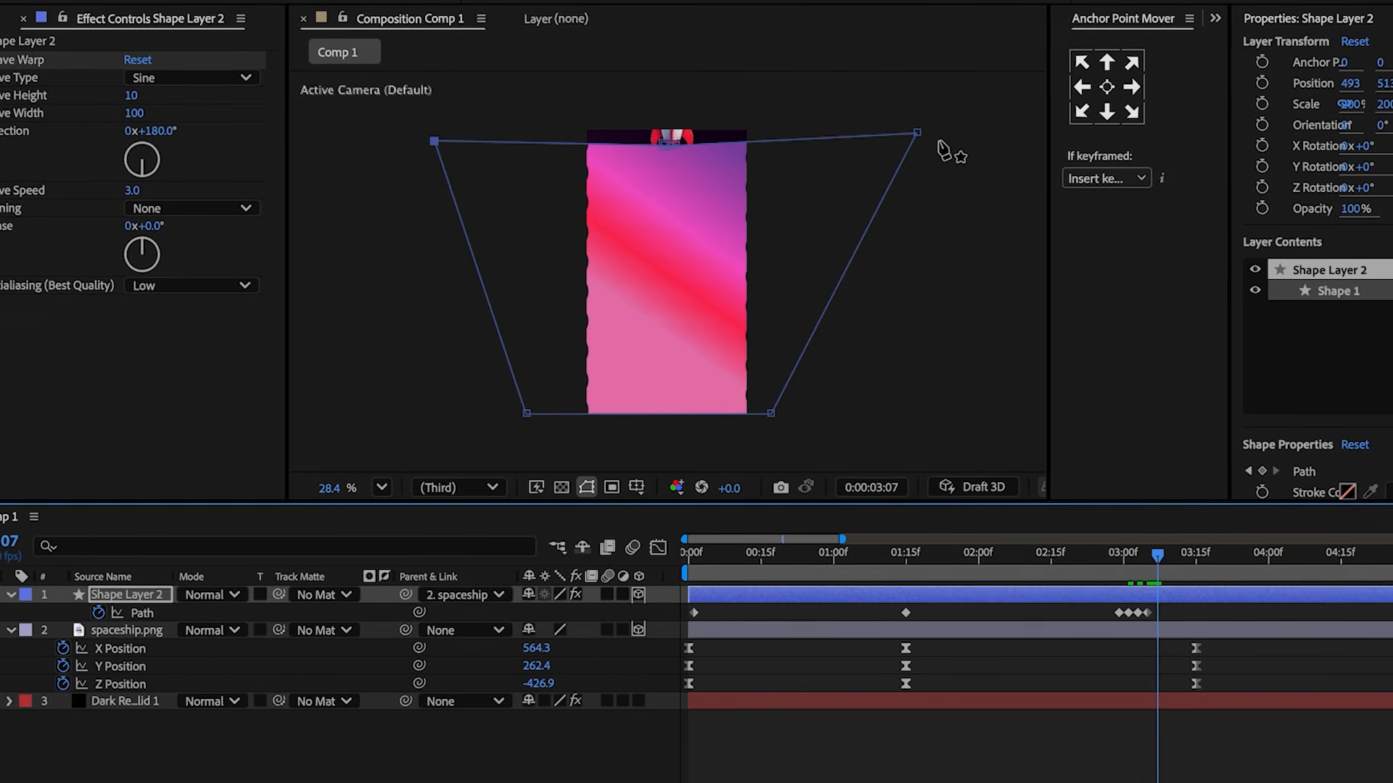
pyautogui.moveTo(879, 17); pyautogui.dragTo(871, 16)
pyautogui.moveTo(434, 141); pyautogui.dragTo(480, 0)
# Pull the trail's vertices further out at around 3:09 so the trail covers the whole frame.
pyautogui.click(1149, 556)
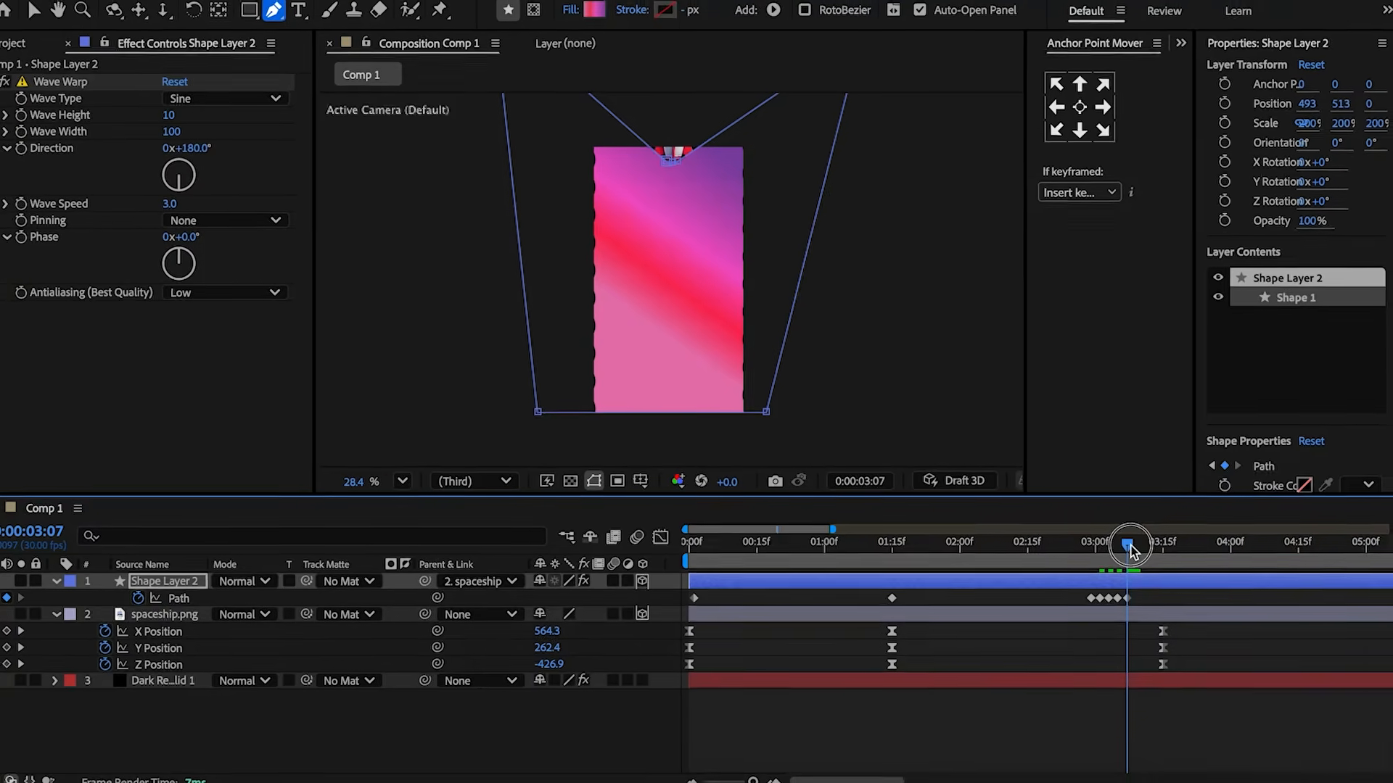
pyautogui.moveTo(1125, 547); pyautogui.dragTo(1132, 549)
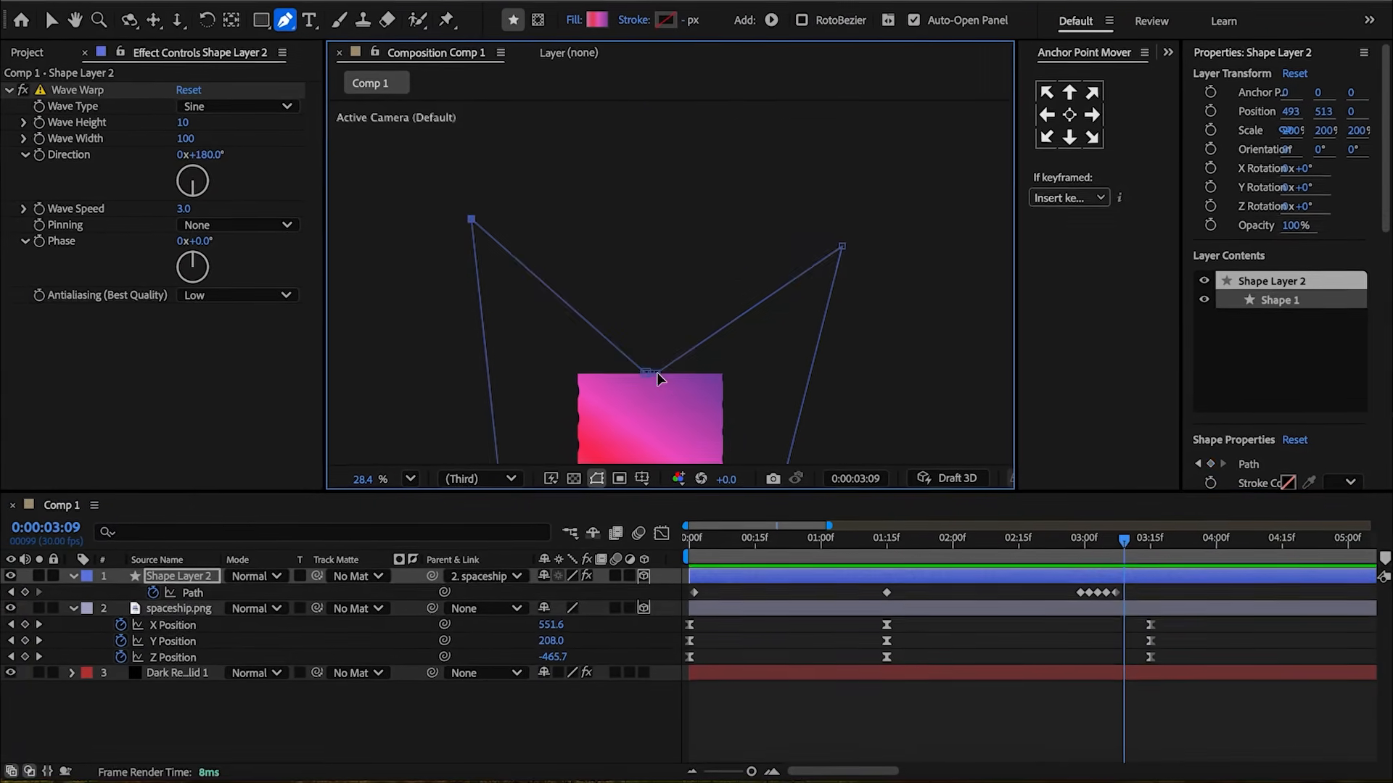
pyautogui.moveTo(656, 376); pyautogui.dragTo(650, 364)
pyautogui.moveTo(841, 247); pyautogui.dragTo(717, 129)
pyautogui.moveTo(470, 225); pyautogui.dragTo(623, 83)
pyautogui.hotkey('shift', '/')
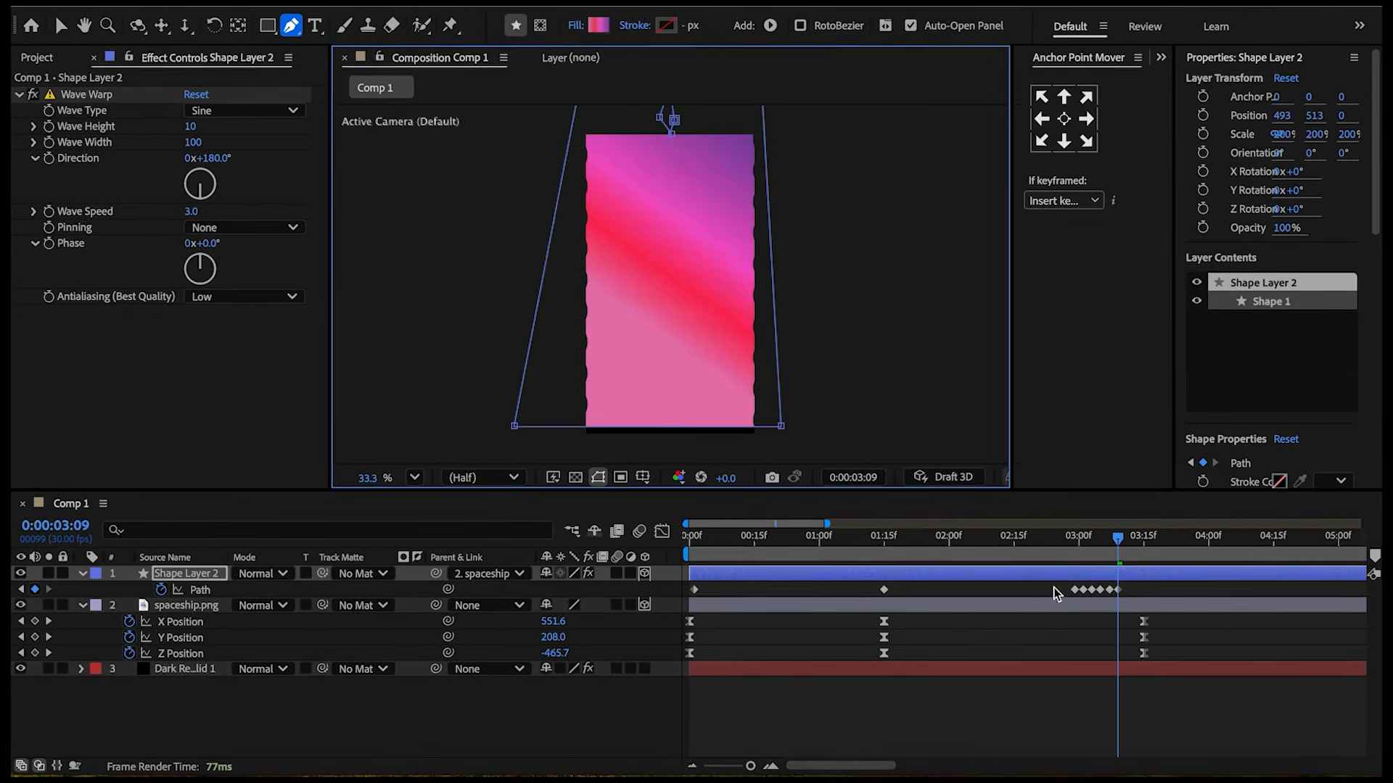
pyautogui.moveTo(1119, 544); pyautogui.dragTo(1074, 545)
pyautogui.click(1123, 544)
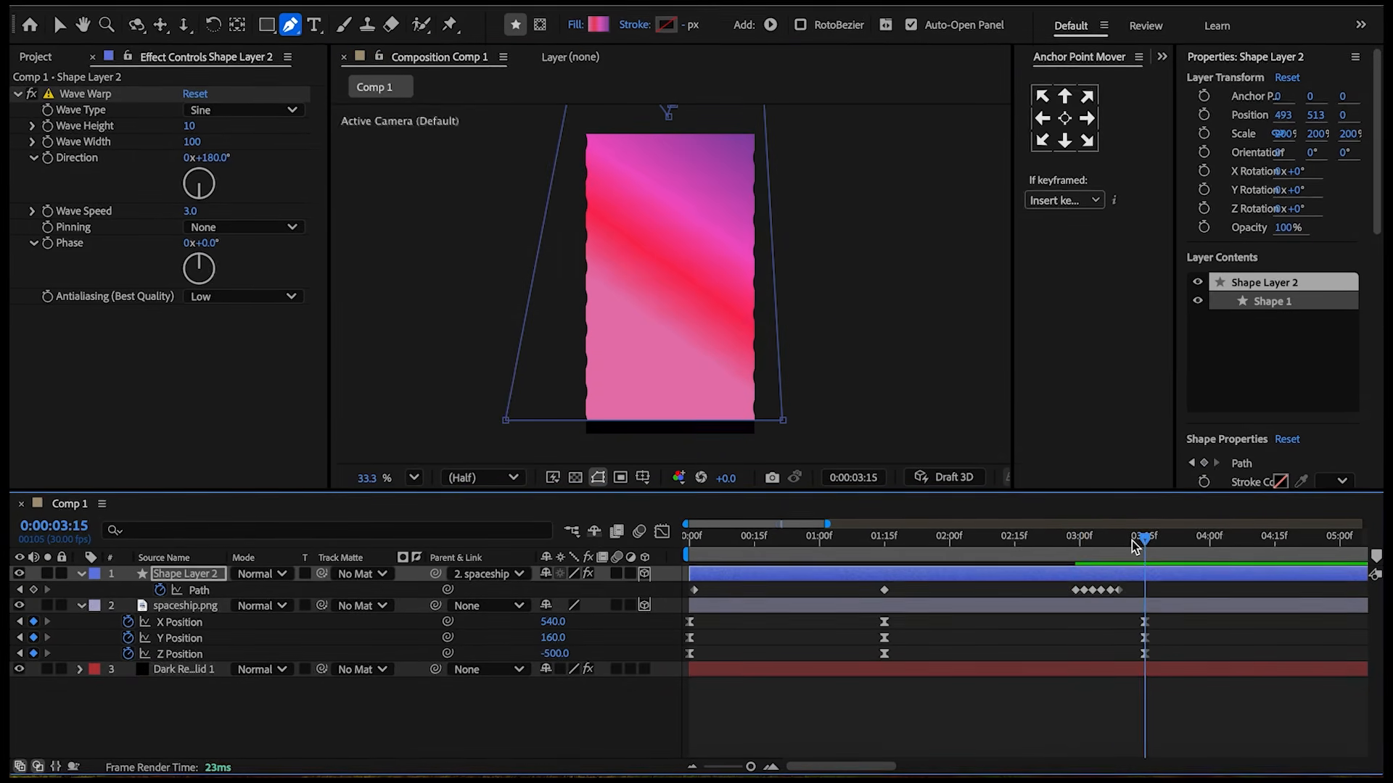
pyautogui.press('pageup')
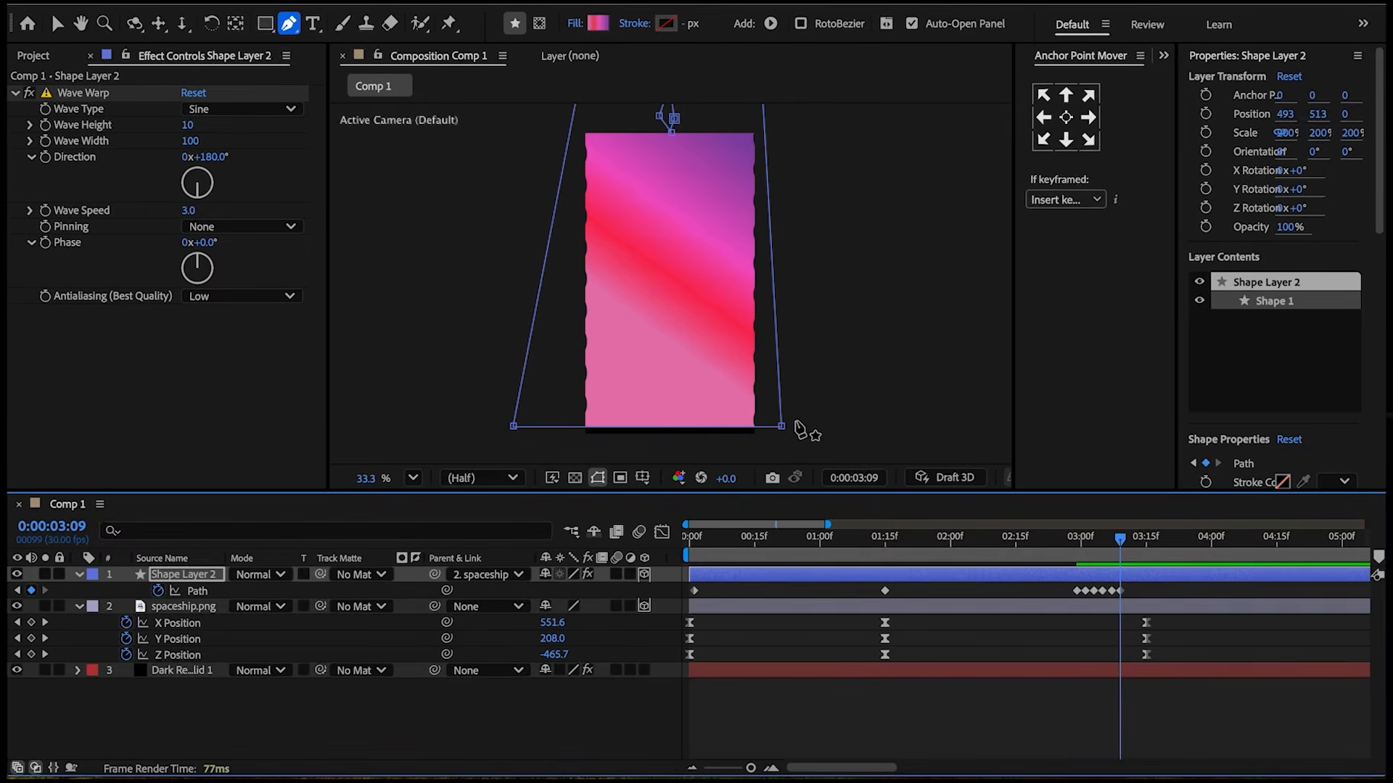
pyautogui.moveTo(784, 428); pyautogui.dragTo(790, 447)
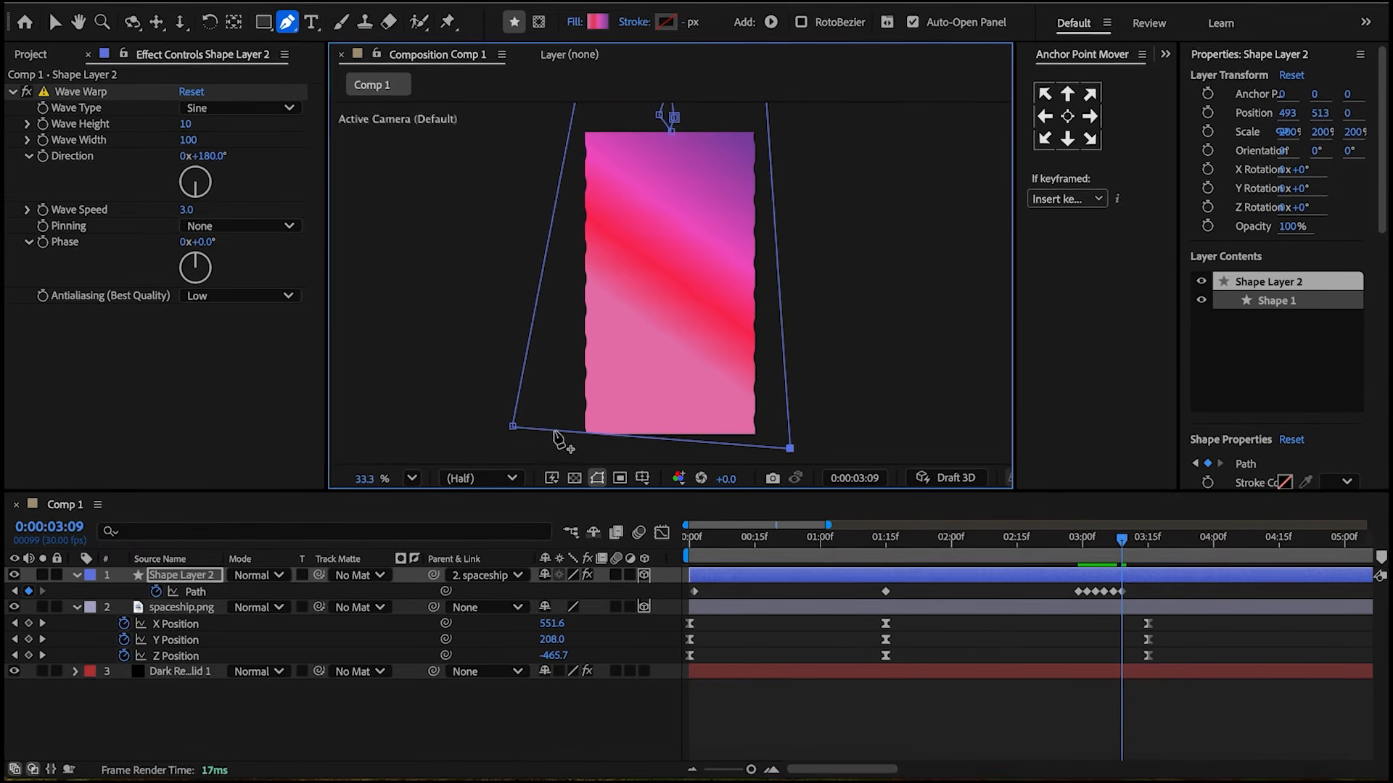
pyautogui.moveTo(515, 432); pyautogui.dragTo(513, 450)
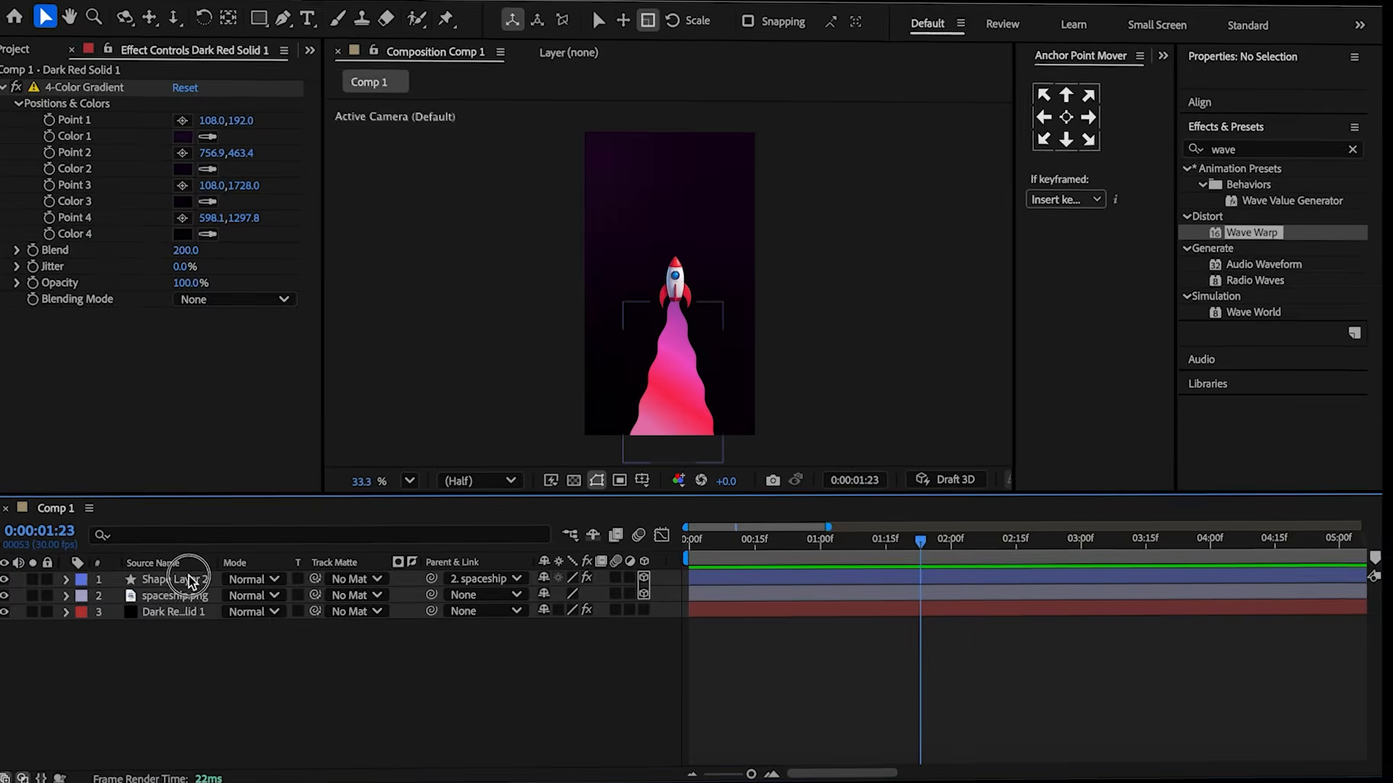
# Duplicate the trail layer and delete one stop from the copy's gradient, spacing the middle stops at 33% and 66%.
pyautogui.click(193, 582)
pyautogui.hotkey('ctrl', 'd')
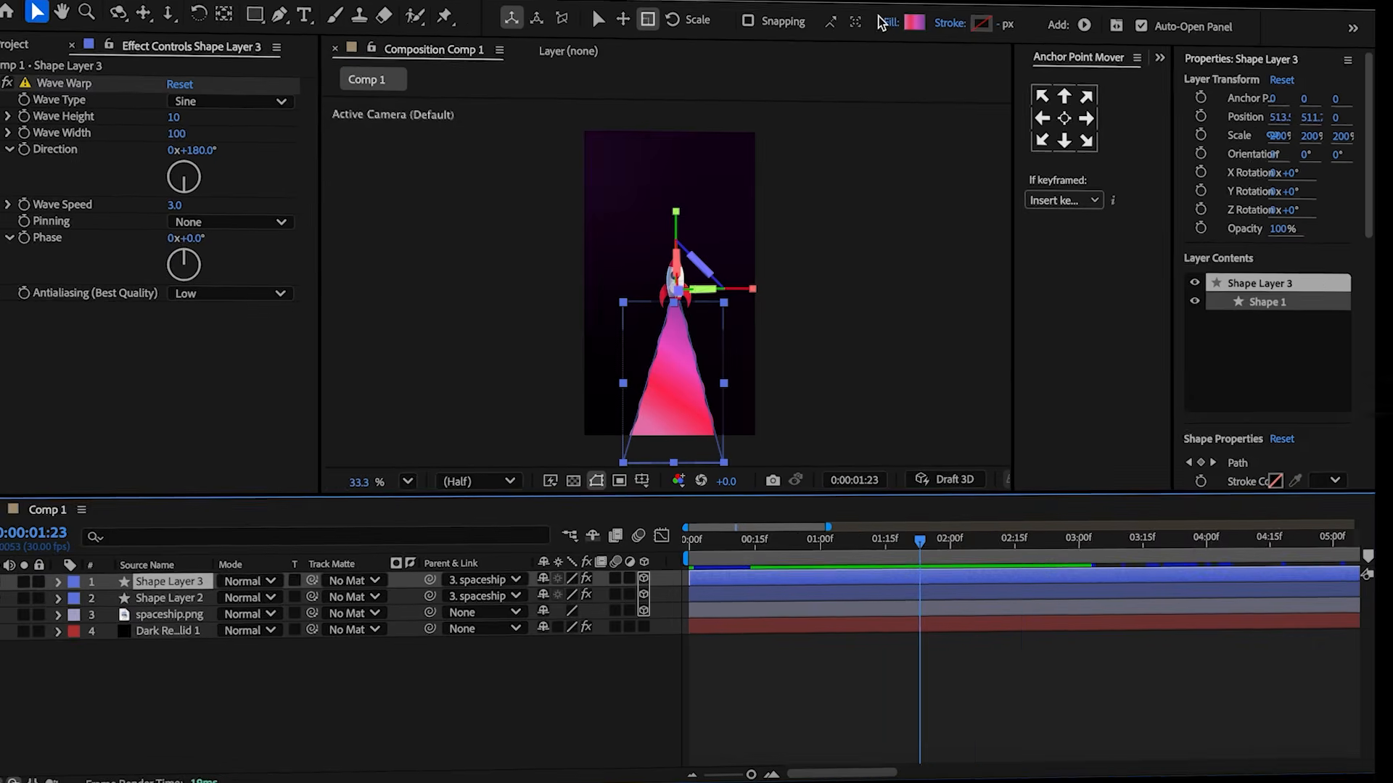
pyautogui.click(919, 17)
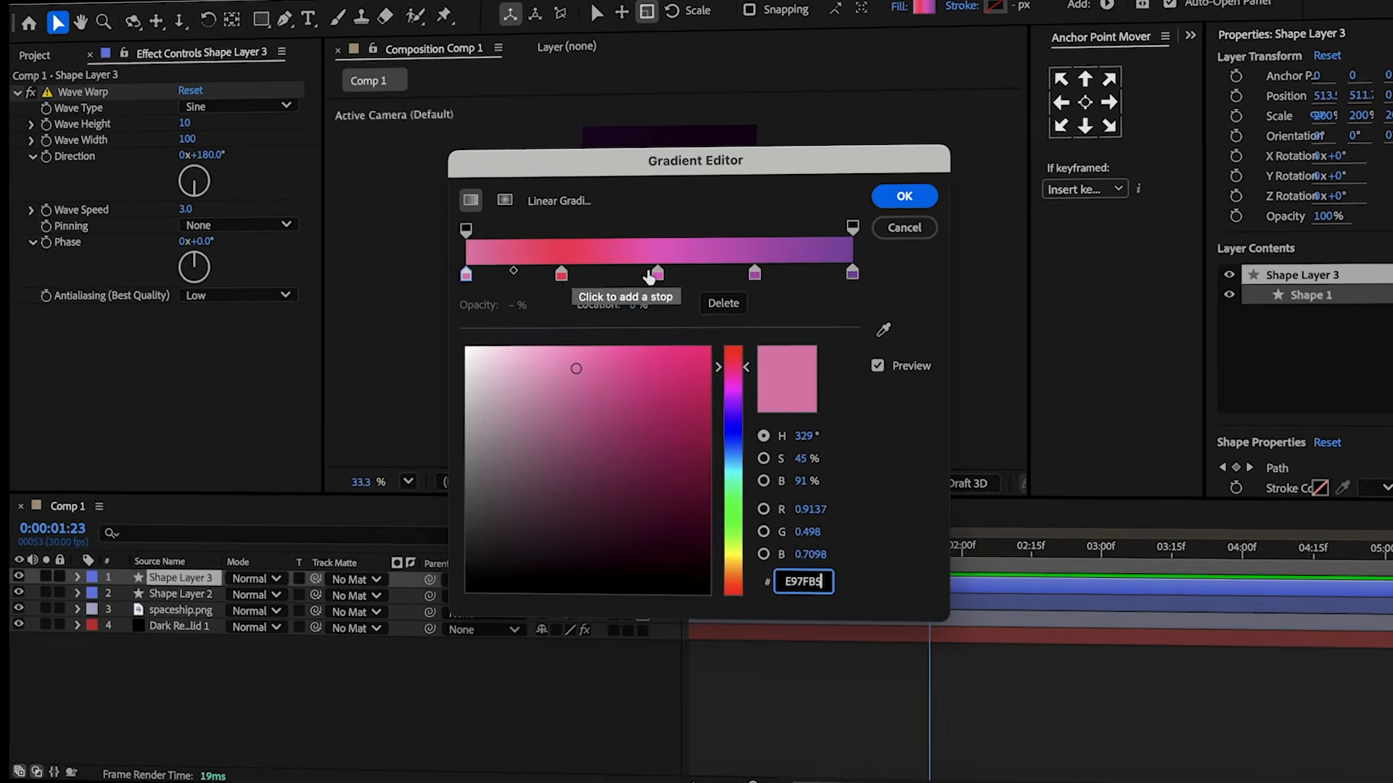
pyautogui.click(652, 275)
pyautogui.click(724, 302)
pyautogui.click(559, 272)
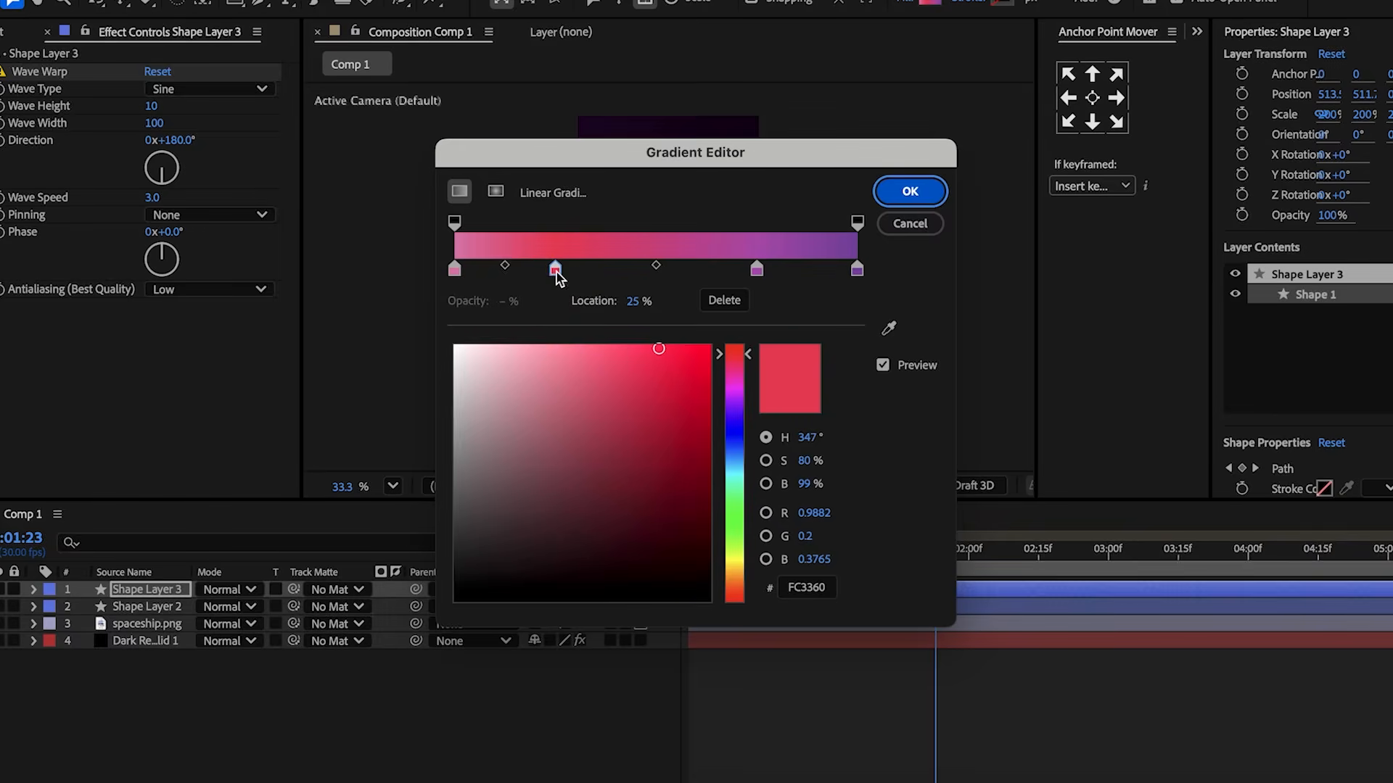
pyautogui.click(757, 272)
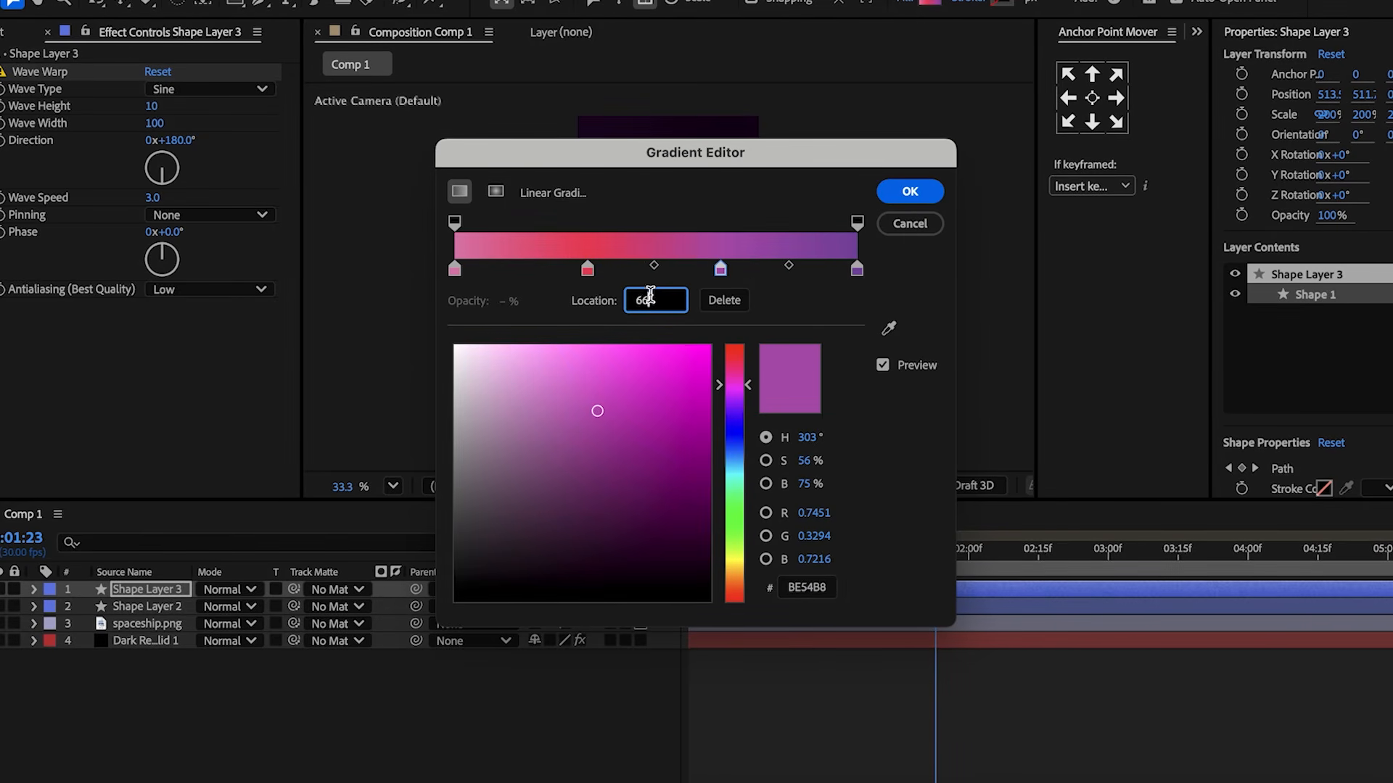
# Recolor the copy's gradient stops to lighter tones, including E98AD0 and FFE8B3, and confirm the gradient.
pyautogui.click(454, 269)
pyautogui.click(795, 586)
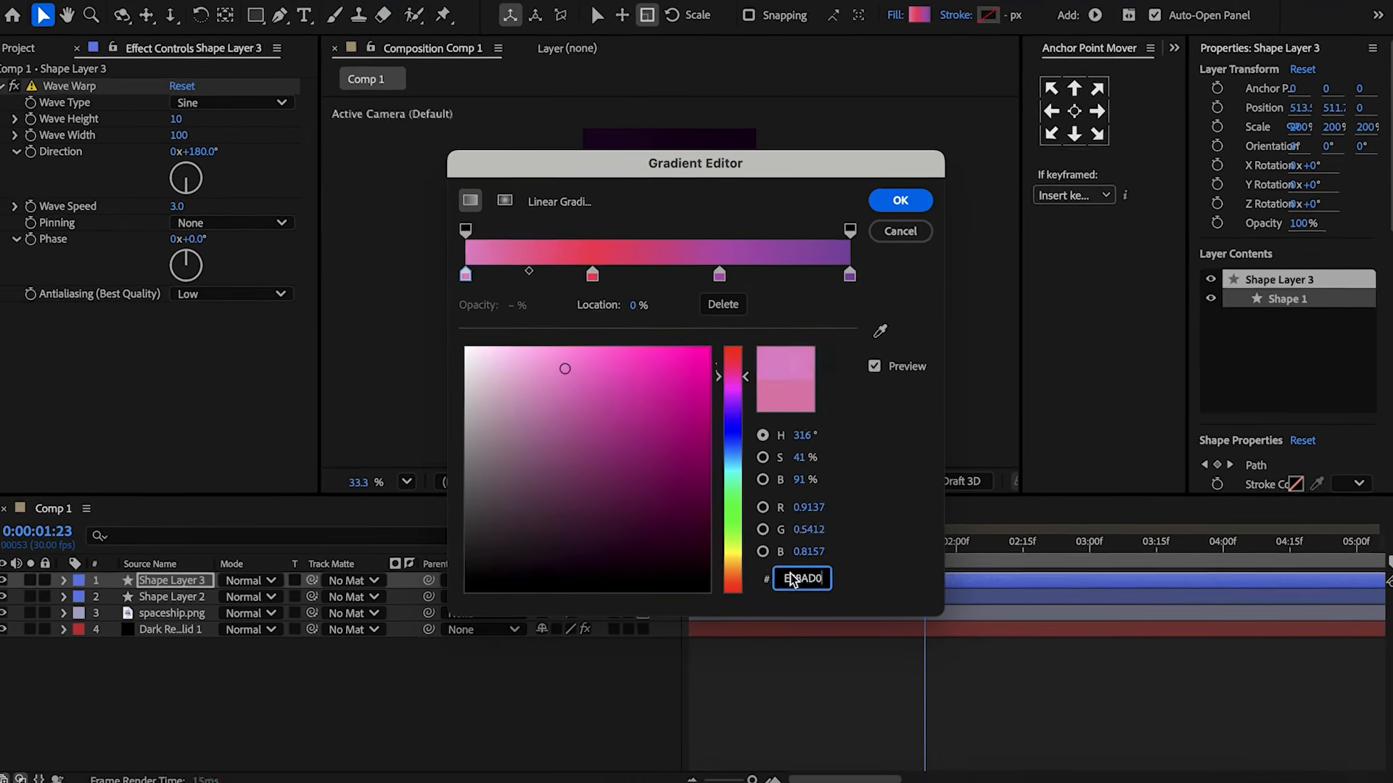
pyautogui.click(593, 275)
pyautogui.click(720, 275)
pyautogui.click(807, 581)
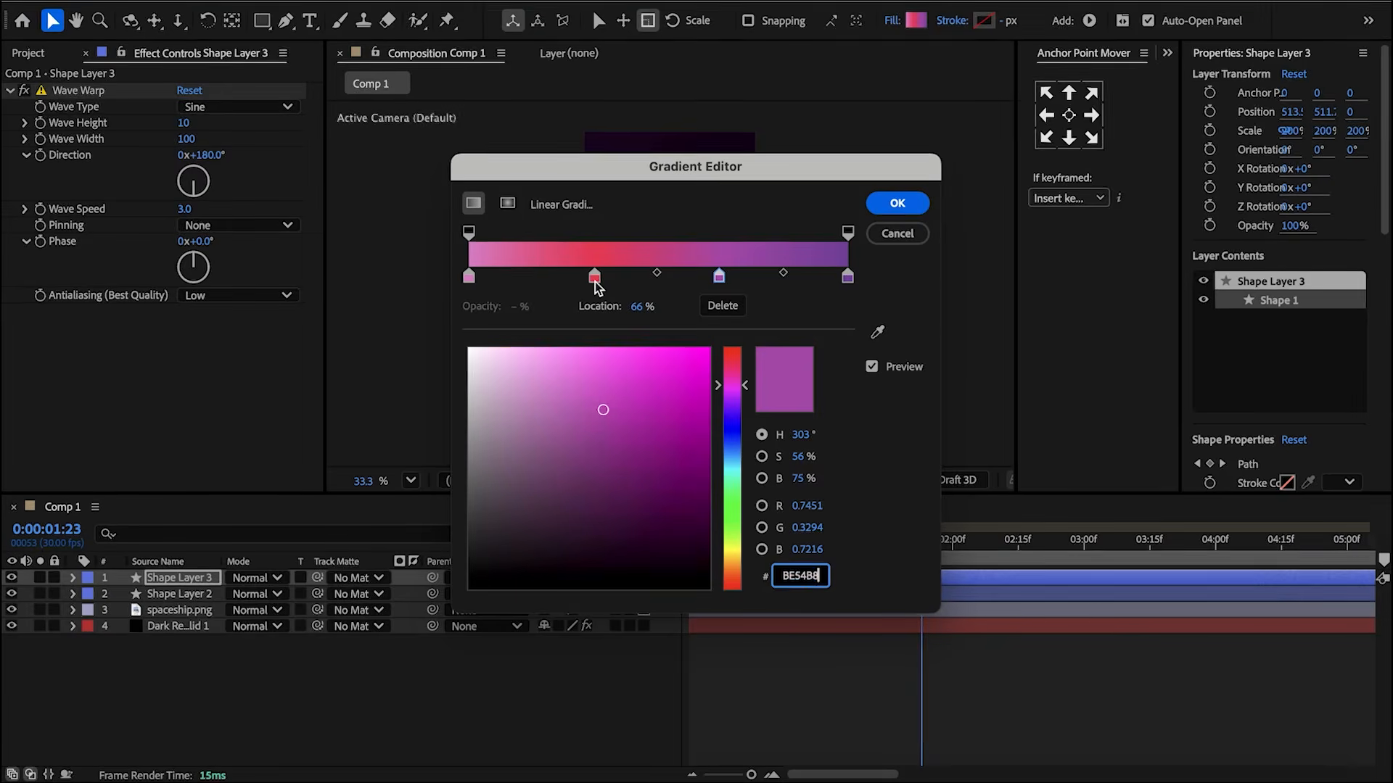
pyautogui.click(595, 279)
pyautogui.doubleClick(813, 581)
pyautogui.write('E98AD0')
pyautogui.click(719, 278)
pyautogui.doubleClick(810, 579)
pyautogui.write('FFE8B3')
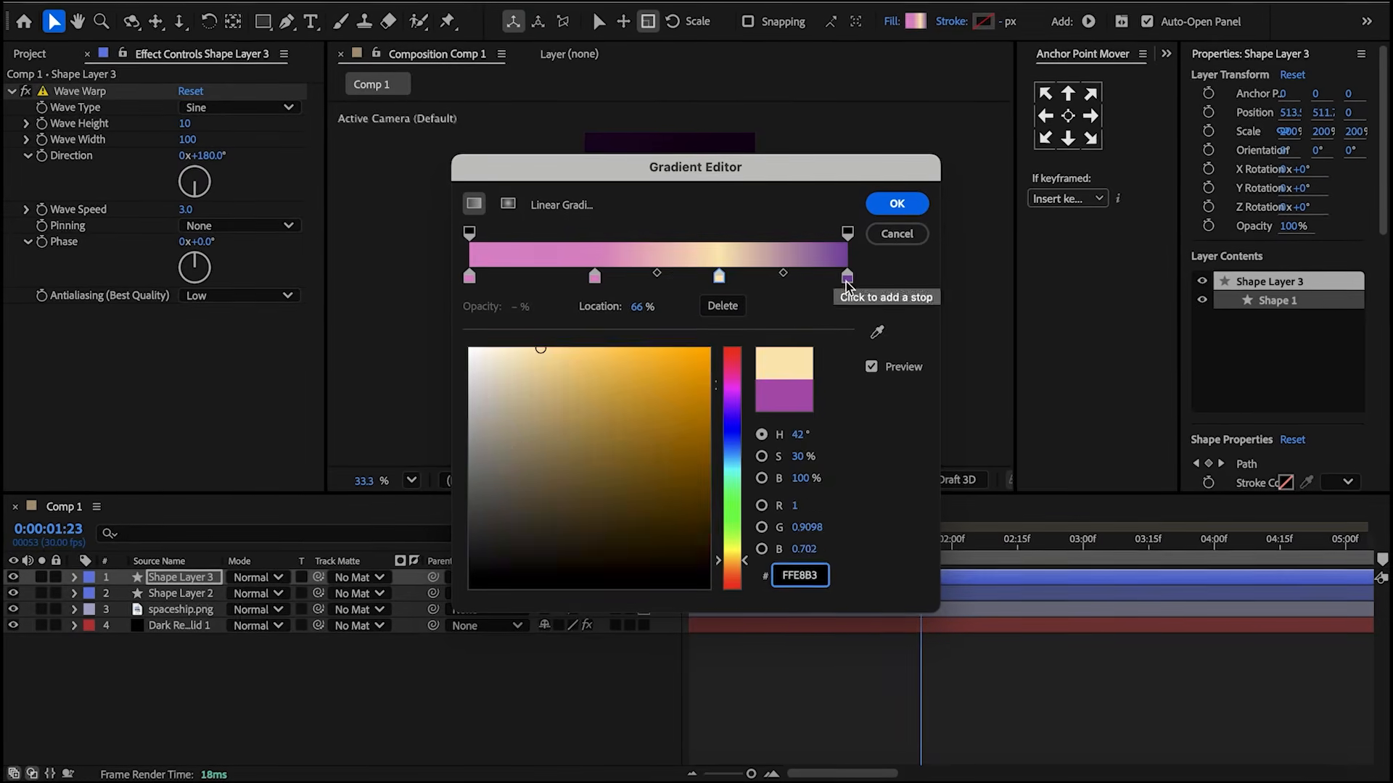
pyautogui.click(846, 277)
pyautogui.click(812, 584)
pyautogui.click(893, 204)
# Set the duplicated trail layer's Scale to 125%.
pyautogui.press('s')
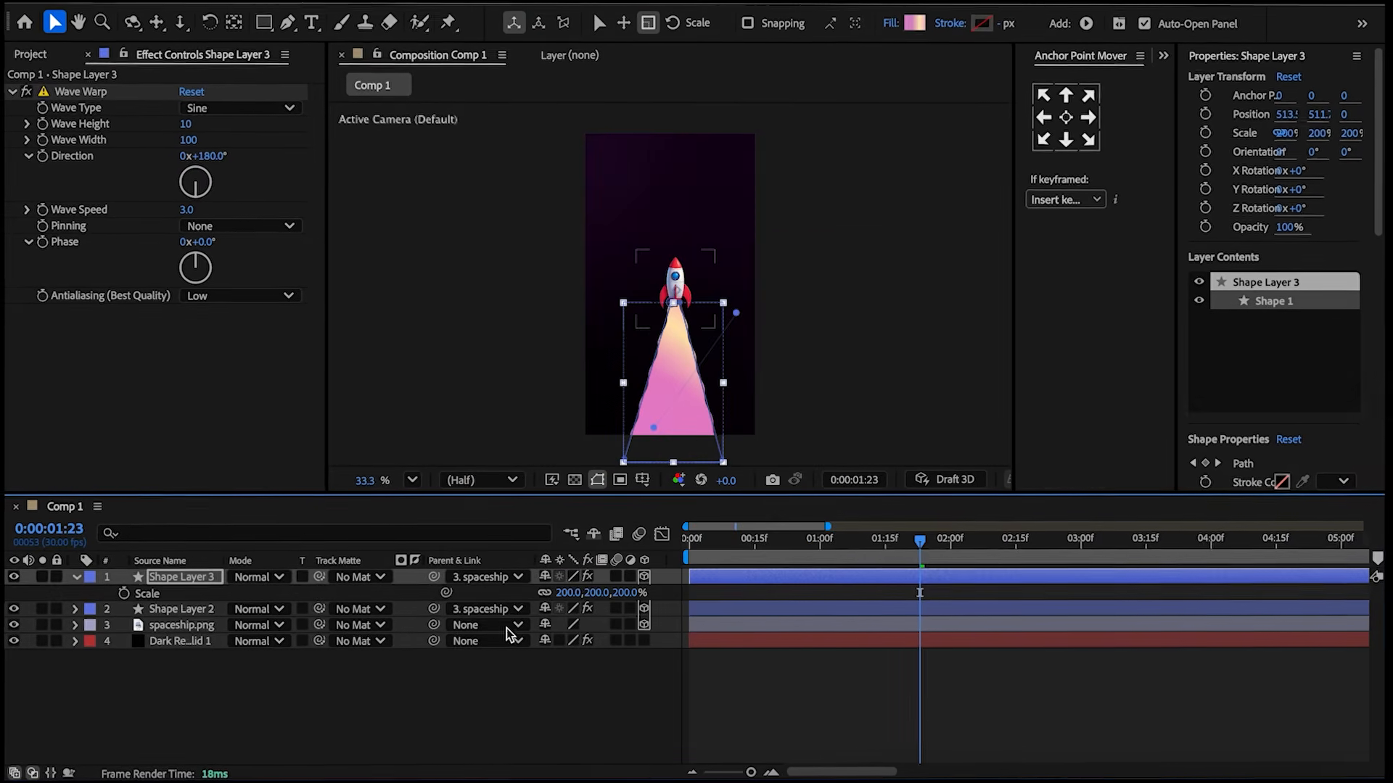
pyautogui.click(543, 595)
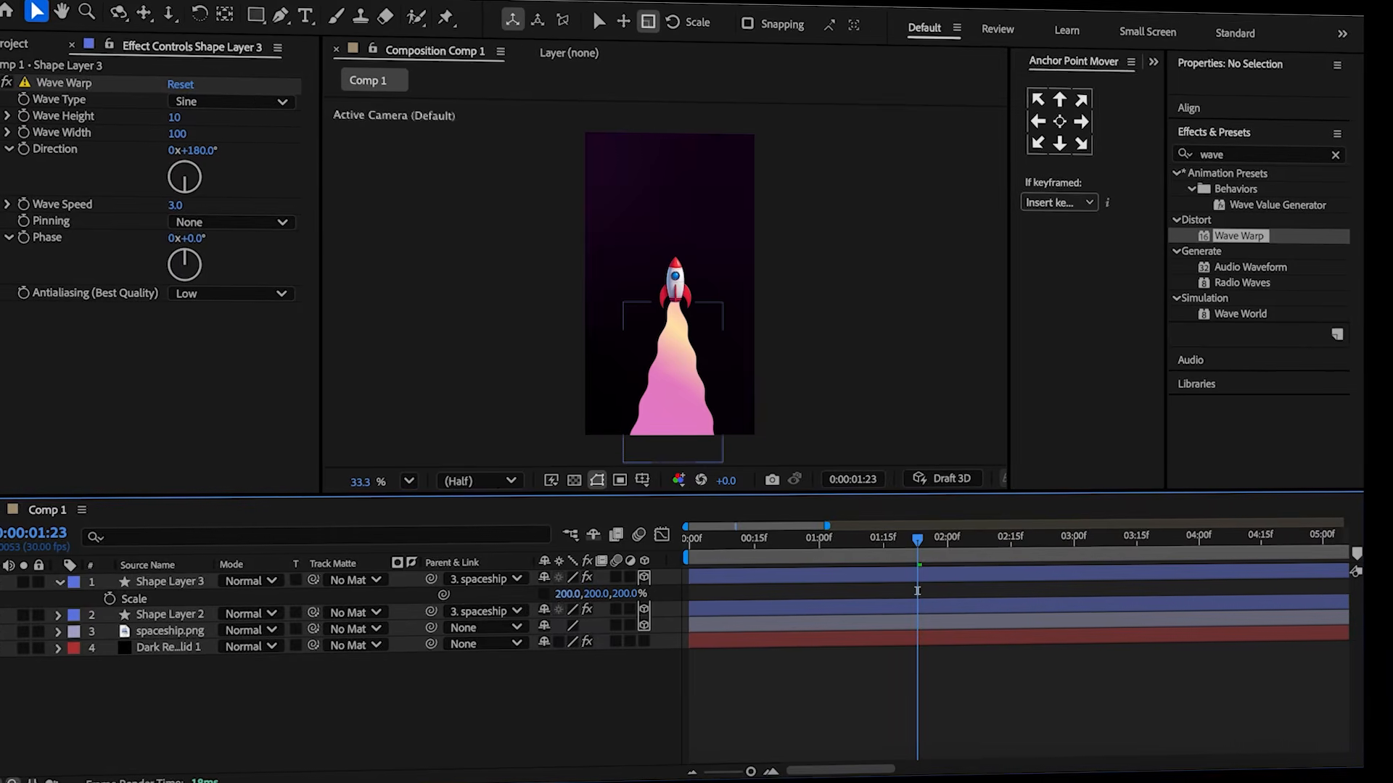
pyautogui.write('125')
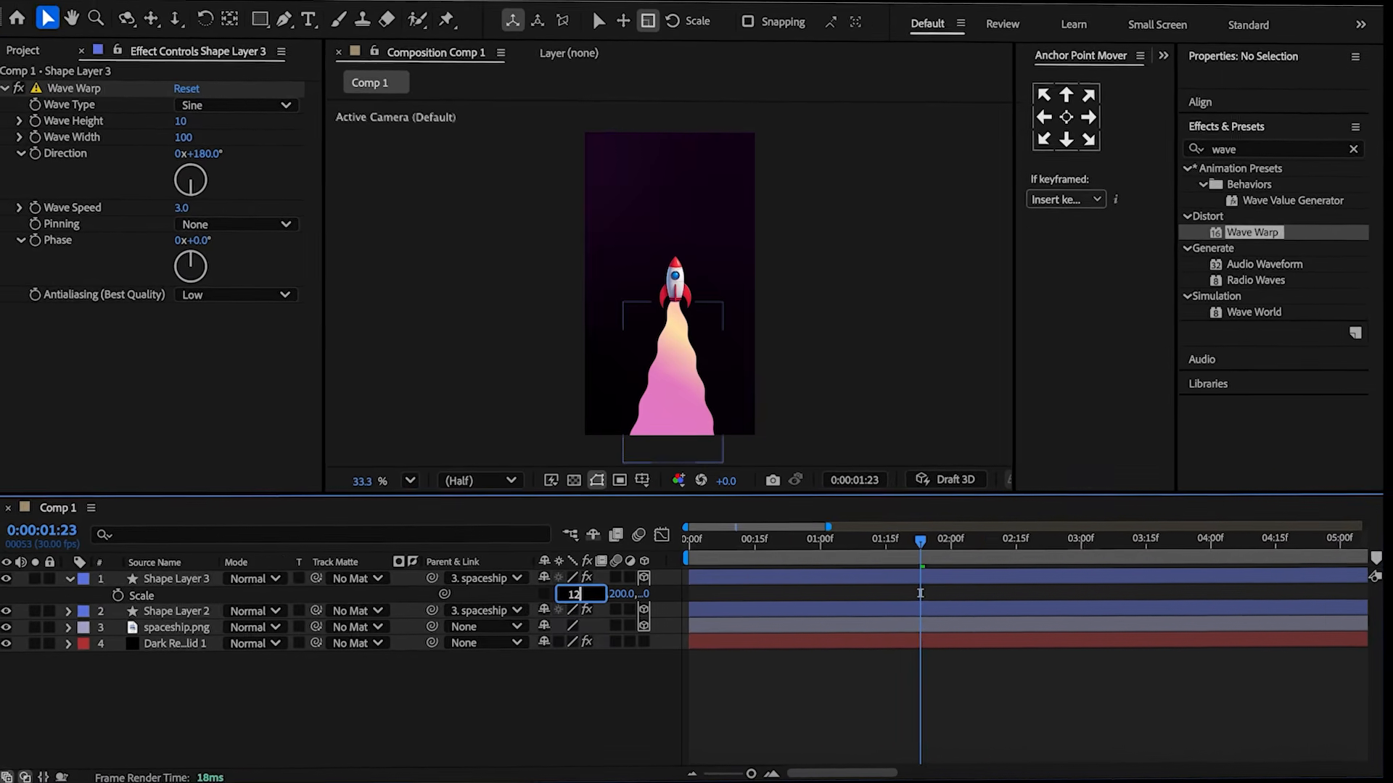
pyautogui.press('Return')
pyautogui.press('F2')
# Collapse the trail copy's properties and duplicate the trail layer once more.
pyautogui.click(73, 578)
pyautogui.click(169, 578)
pyautogui.hotkey('ctrl', 'd')
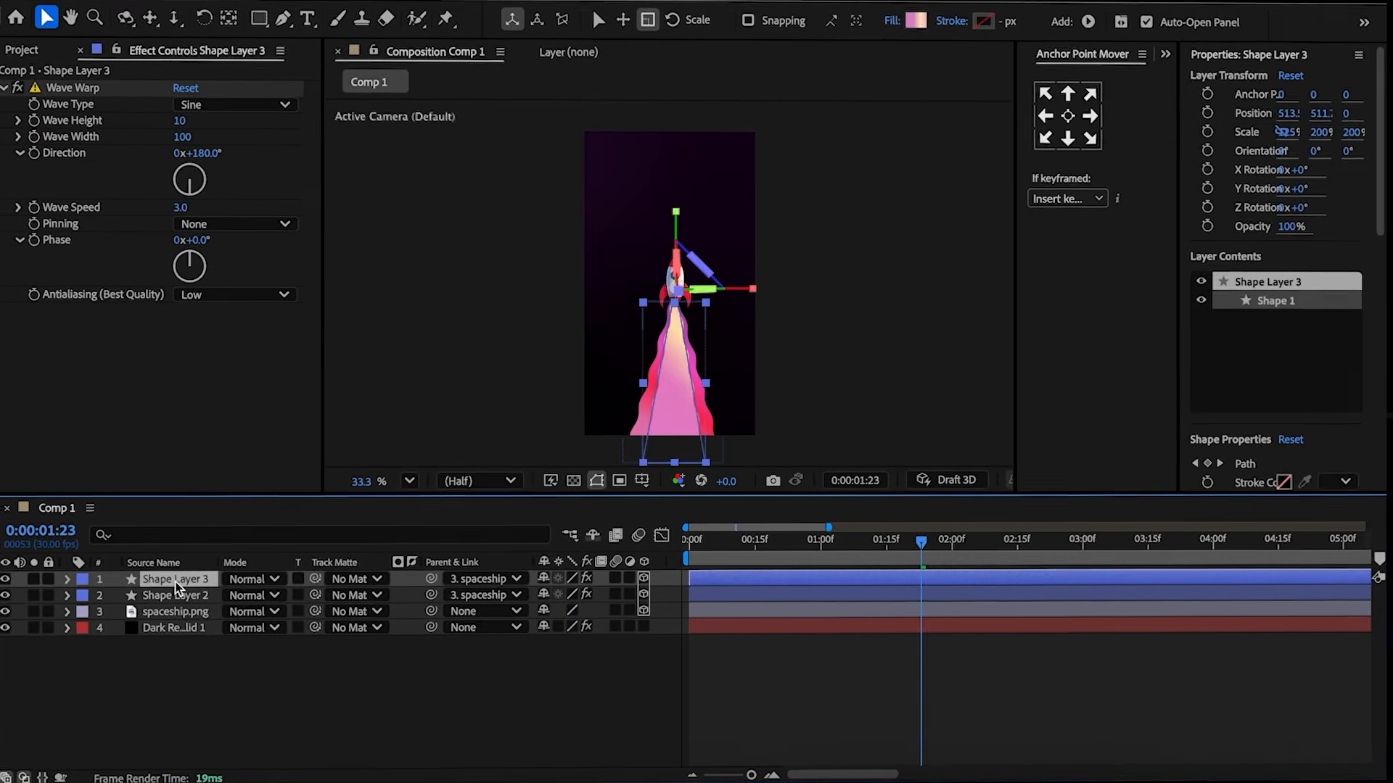
# Recolor the newest trail copy's gradient stops with a pasted color, FF8B71 and FF4E67, and confirm the gradient.
pyautogui.click(912, 24)
pyautogui.click(464, 274)
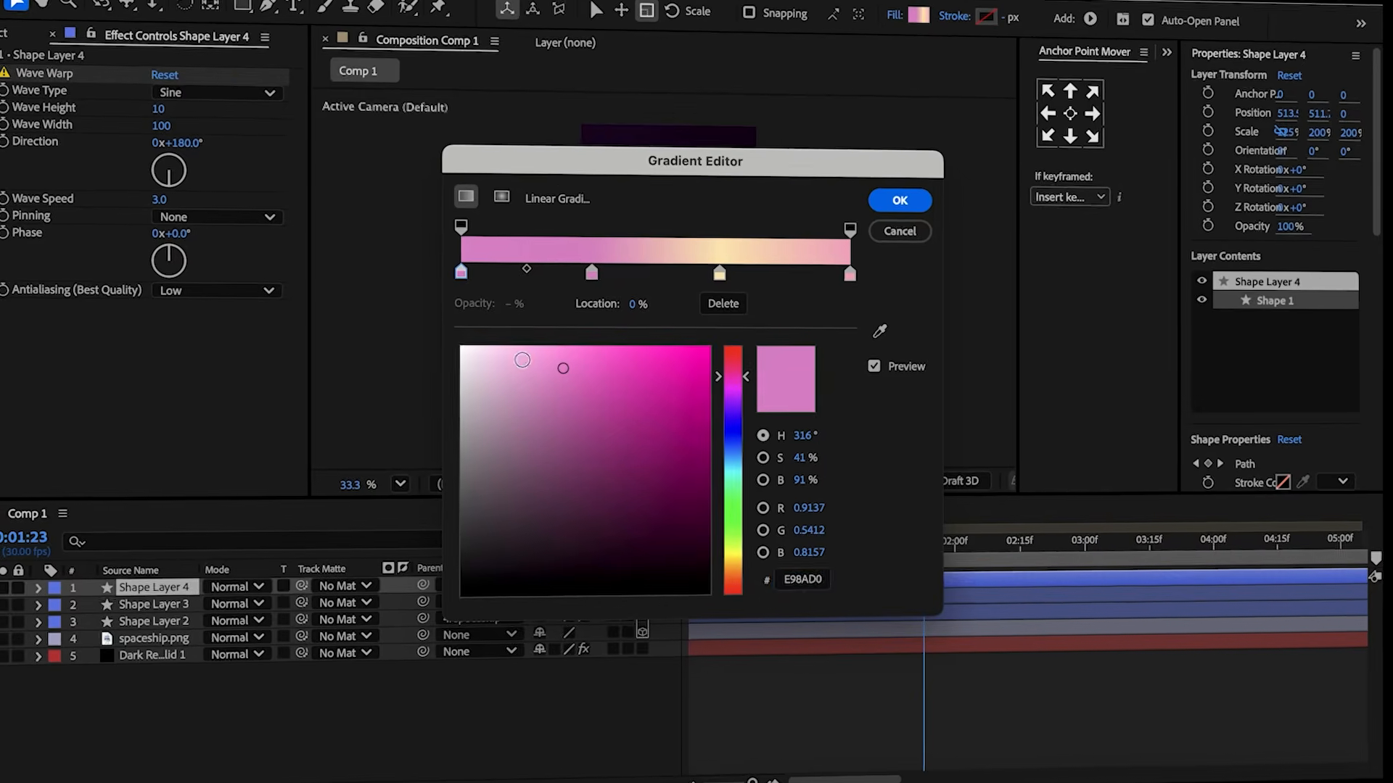
pyautogui.click(801, 578)
pyautogui.press('super+v')
pyautogui.click(591, 272)
pyautogui.click(798, 588)
pyautogui.write('FF8B71')
pyautogui.click(720, 271)
pyautogui.click(802, 585)
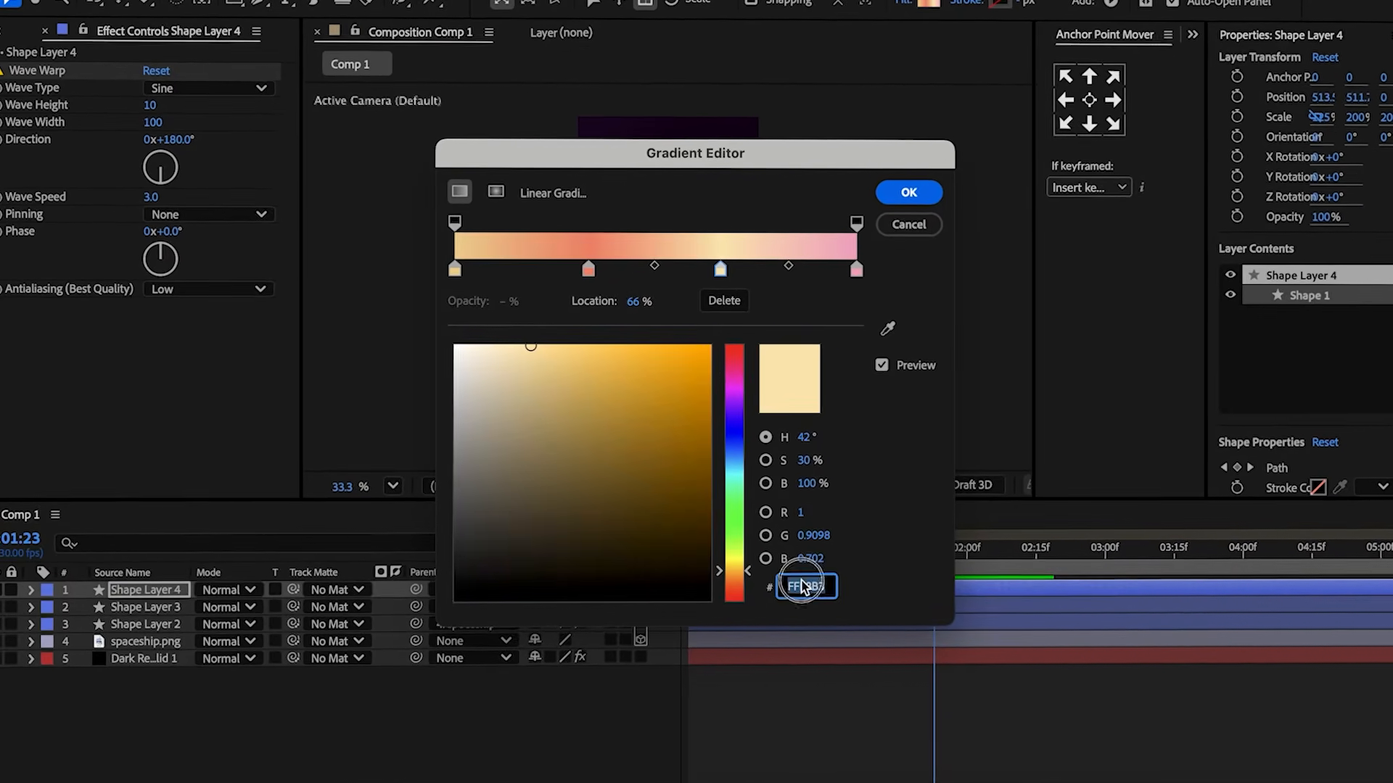
pyautogui.write('FF4E67')
pyautogui.click(858, 273)
pyautogui.click(910, 192)
# Set the newest trail layer's Scale to 125%.
pyautogui.press('s')
pyautogui.click(569, 607)
pyautogui.write('125')
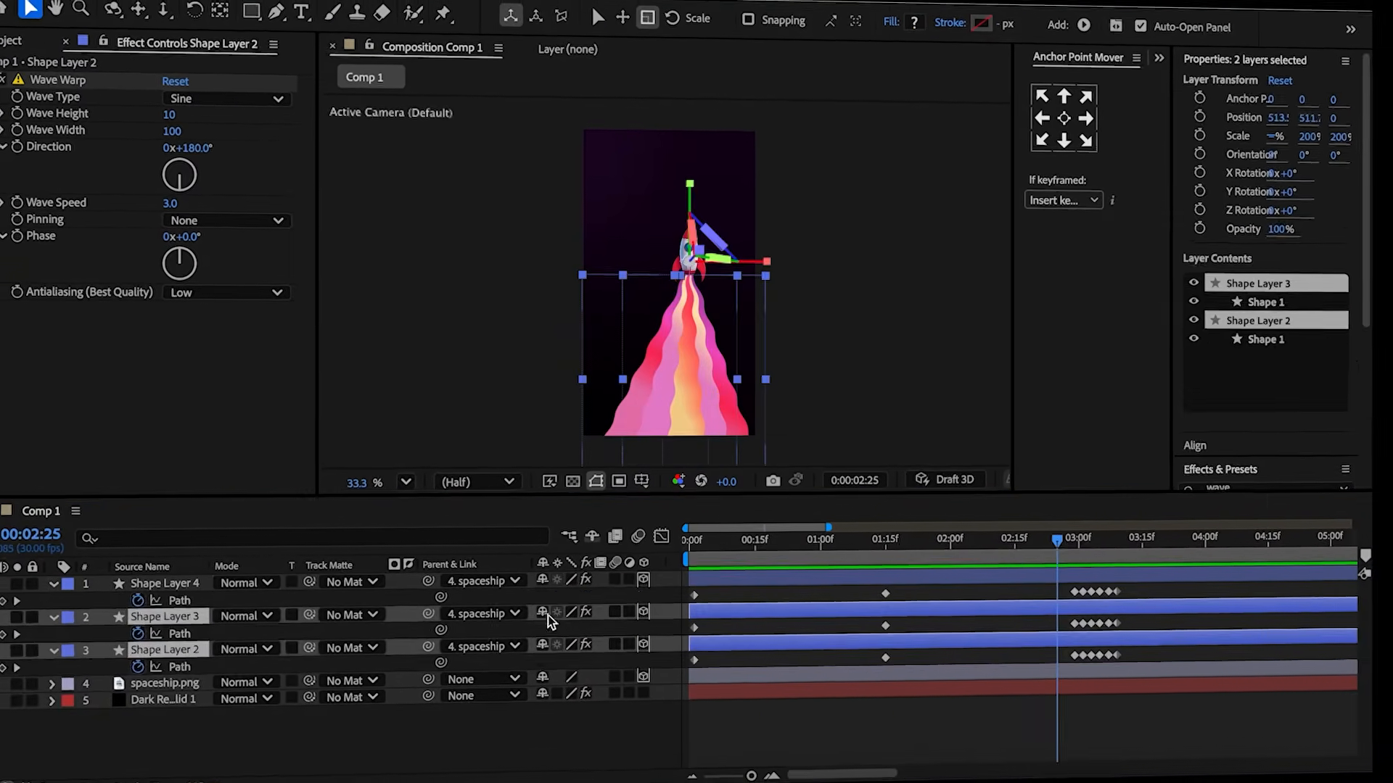
# At 3:09, scrub the opacity of the two older trail layers down to 0%.
pyautogui.moveTo(1110, 551); pyautogui.dragTo(1117, 549)
pyautogui.press('t')
pyautogui.click(116, 630)
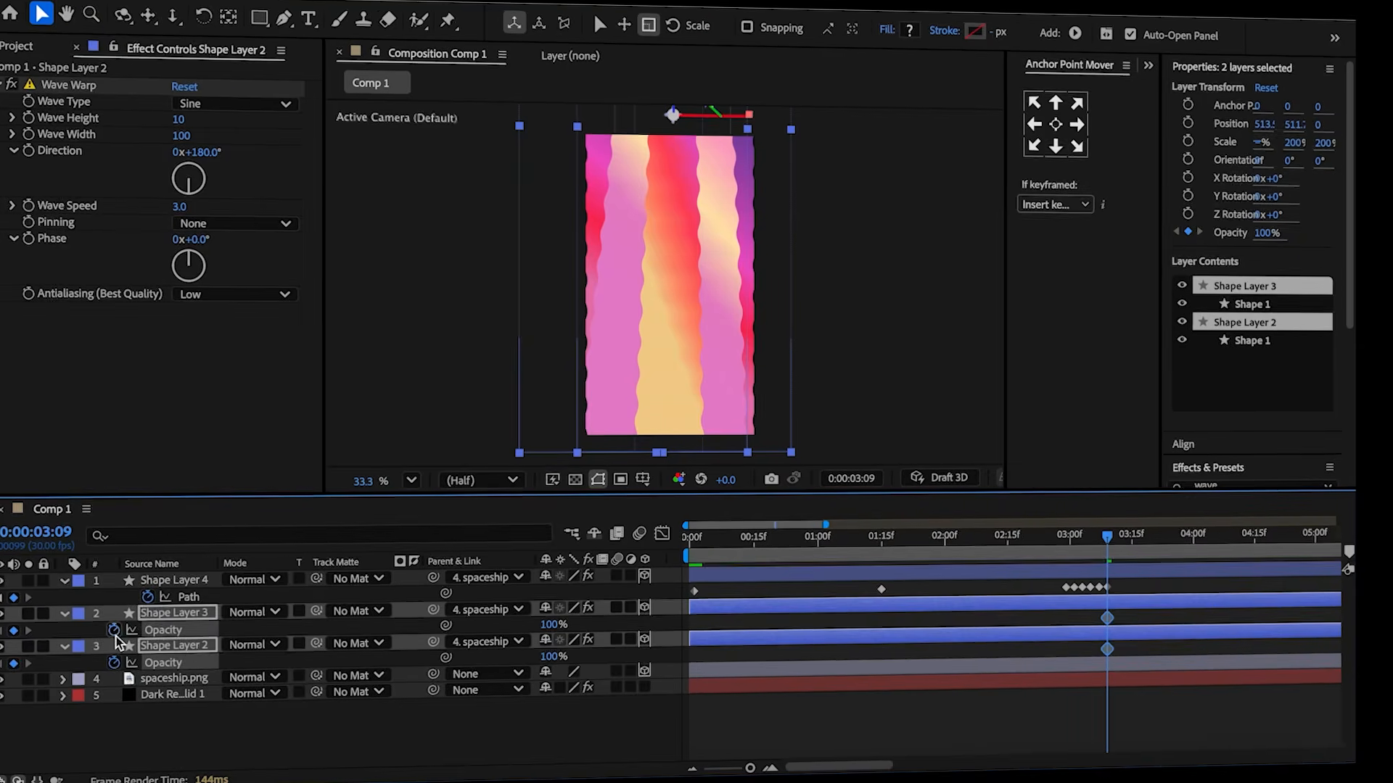
pyautogui.moveTo(549, 624); pyautogui.dragTo(378, 648)
# Keyframe the top trail's Scale at 3:04 with the horizontal width at 50%.
pyautogui.moveTo(1113, 549); pyautogui.dragTo(1091, 536)
pyautogui.moveTo(552, 620); pyautogui.dragTo(763, 615)
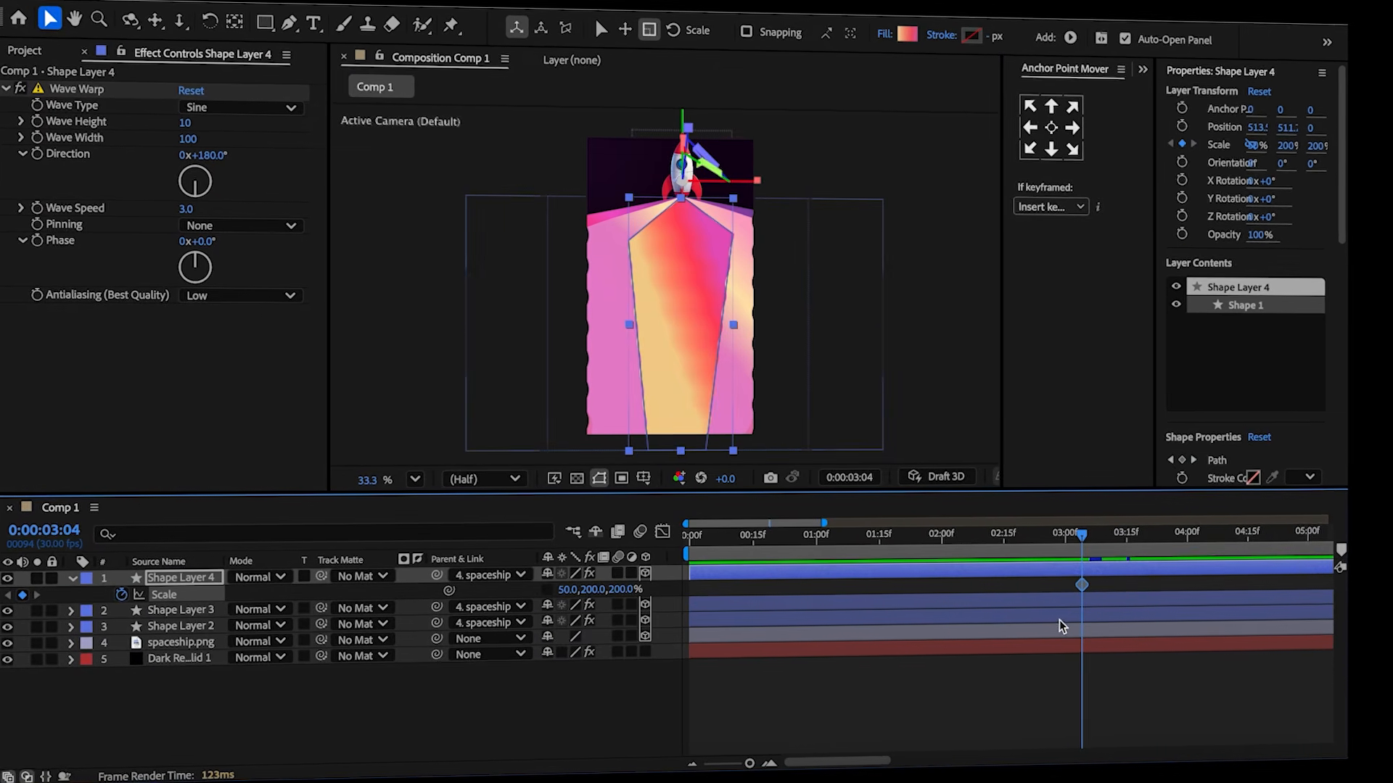
pyautogui.click(1084, 602)
# At 3:09, set the top trail's horizontal Scale to 200%.
pyautogui.press('u')
pyautogui.moveTo(1093, 535); pyautogui.dragTo(1097, 536)
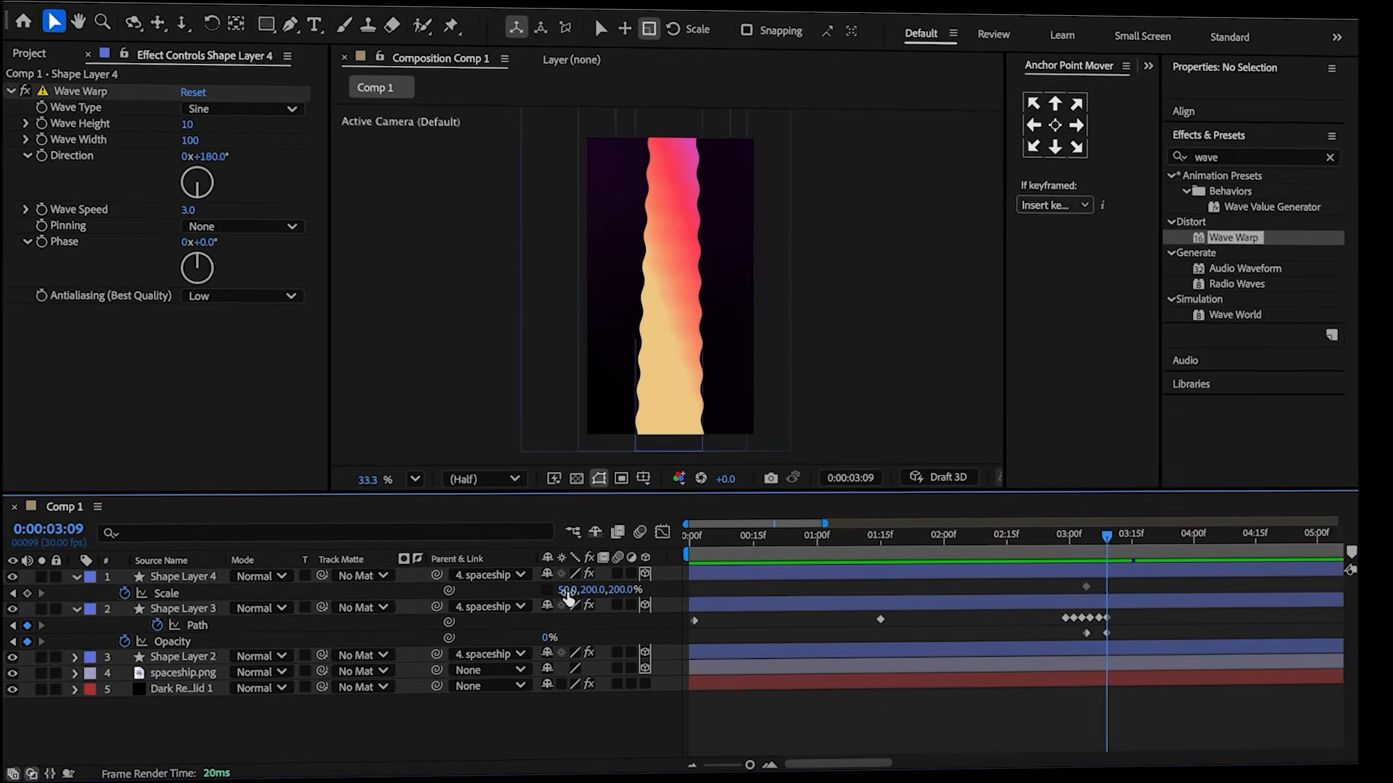
pyautogui.click(559, 591)
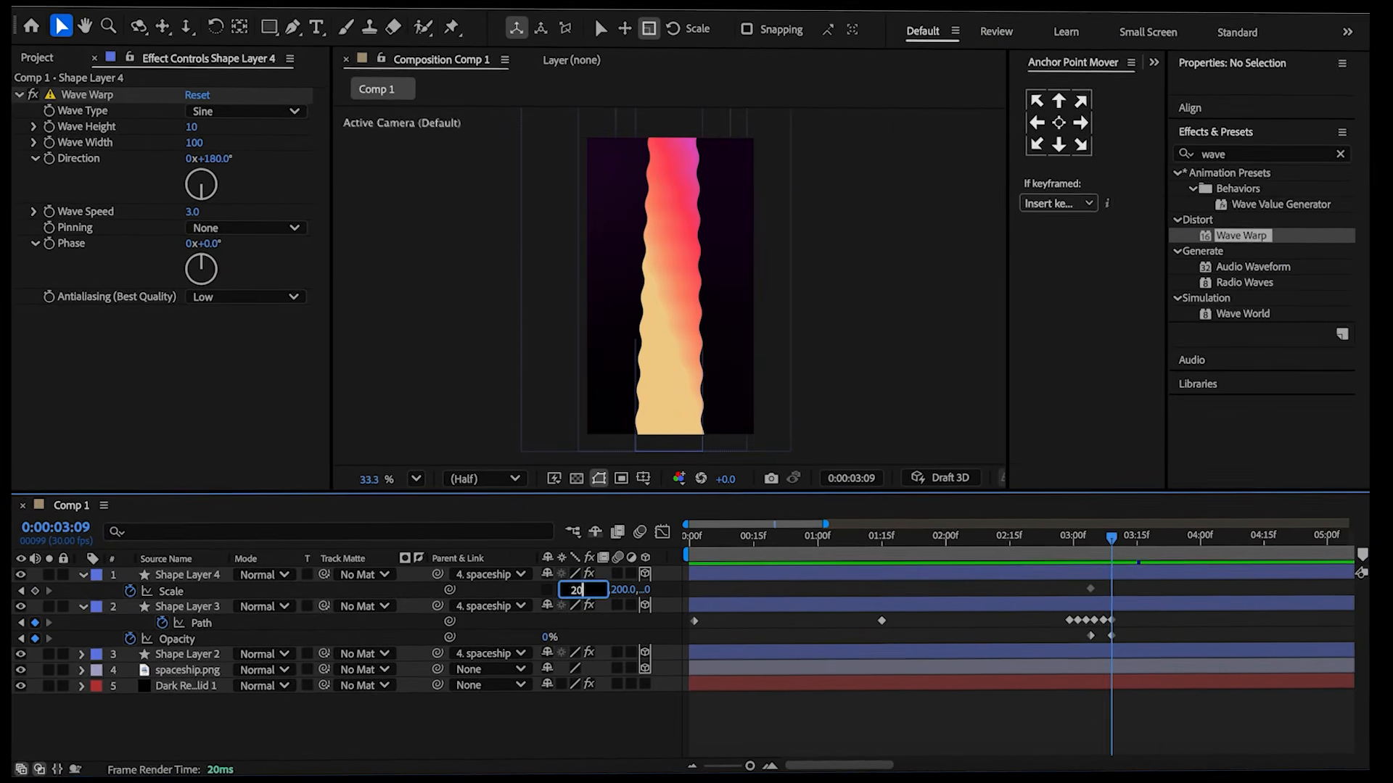
pyautogui.write('200')
pyautogui.press('Return')
# Keyframe the top trail's Wave Warp Wave Height from 10 at 3:04 to 0 at 3:09.
pyautogui.click(675, 593)
pyautogui.click(86, 574)
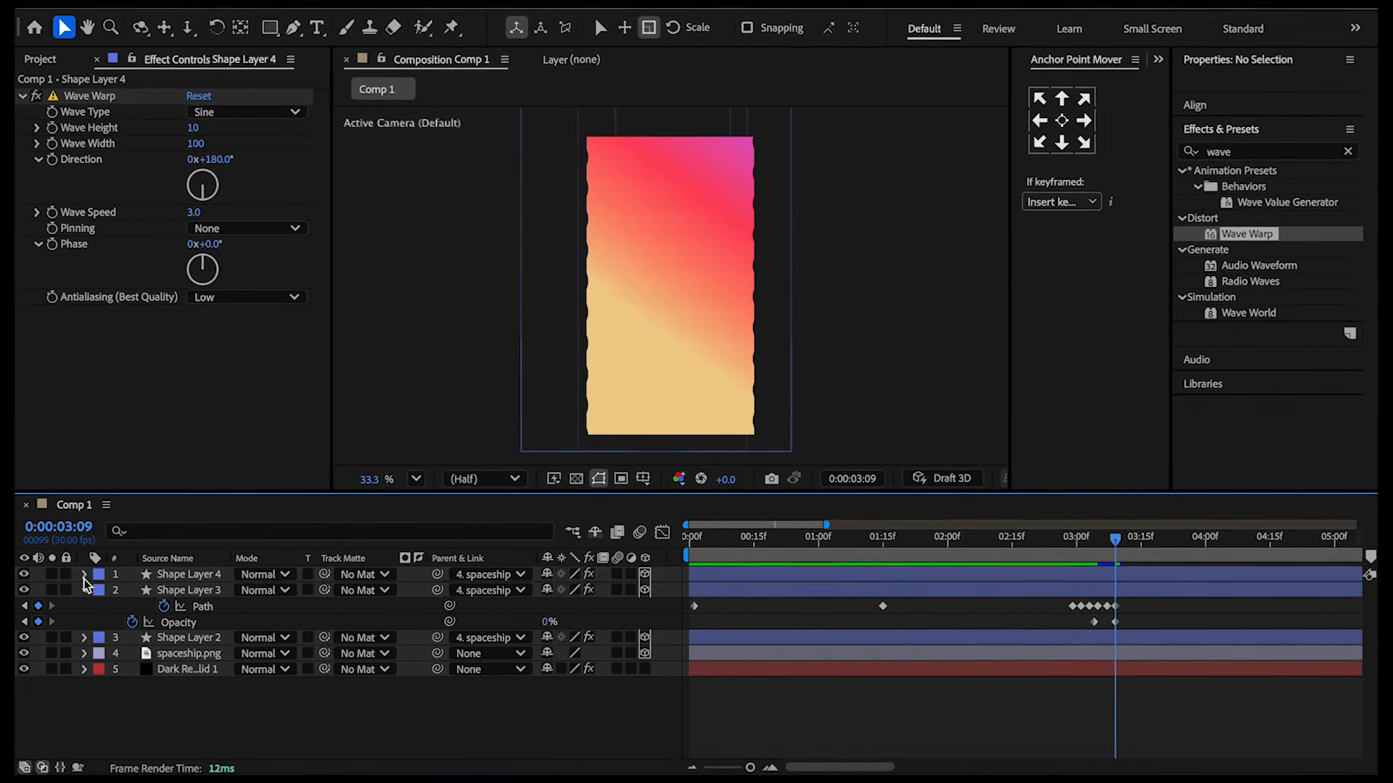
pyautogui.click(85, 591)
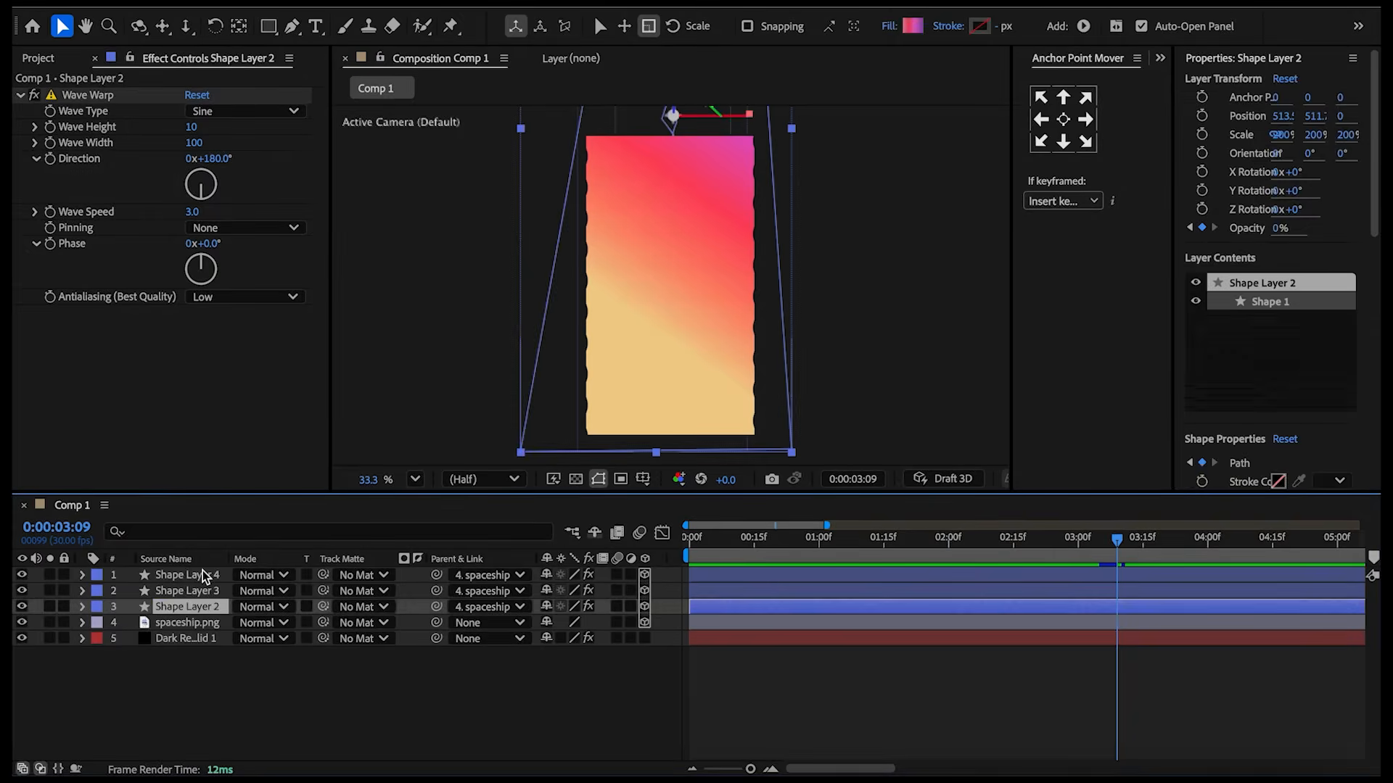
pyautogui.press('u')
pyautogui.press('u')
pyautogui.moveTo(1117, 555); pyautogui.dragTo(1099, 556)
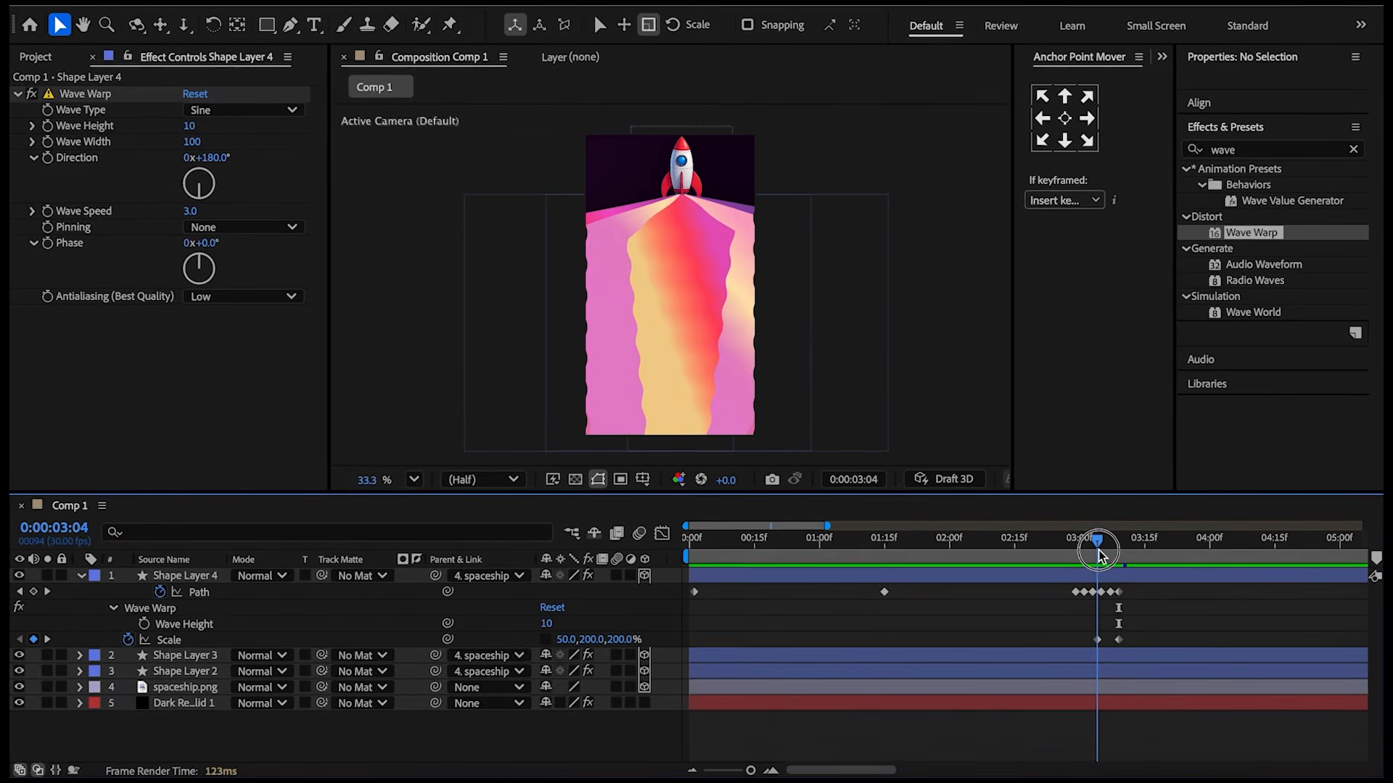
pyautogui.click(43, 124)
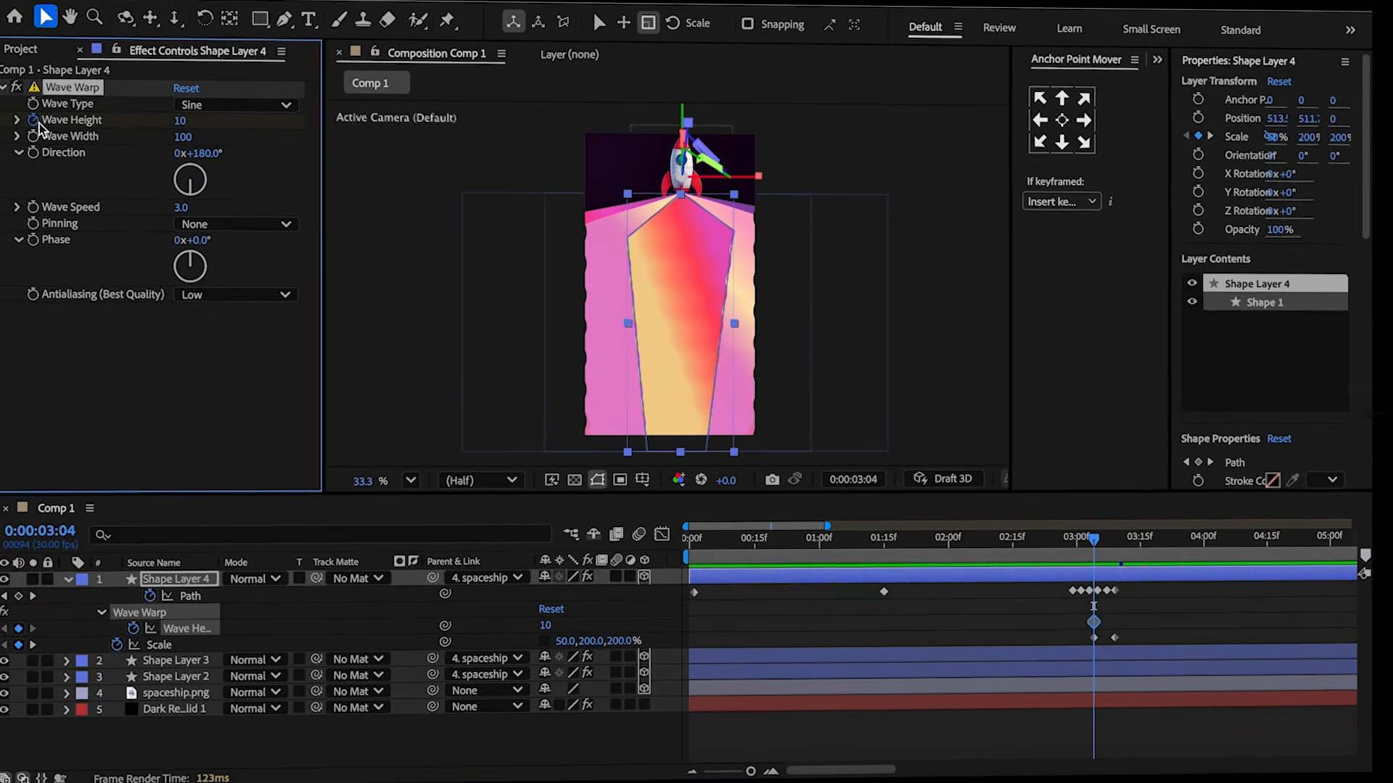
pyautogui.moveTo(1105, 560); pyautogui.dragTo(1115, 557)
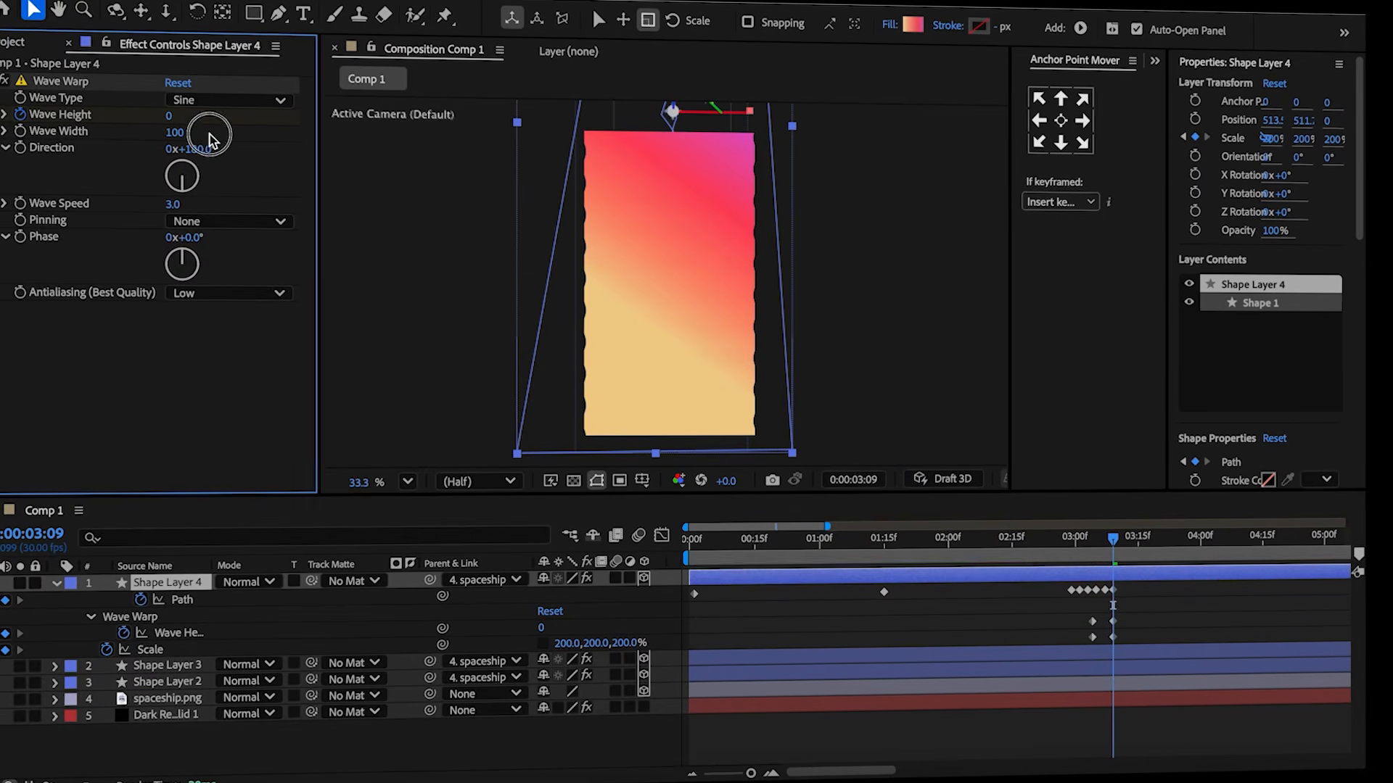
pyautogui.moveTo(1128, 621); pyautogui.dragTo(1074, 630)
pyautogui.click(1083, 630)
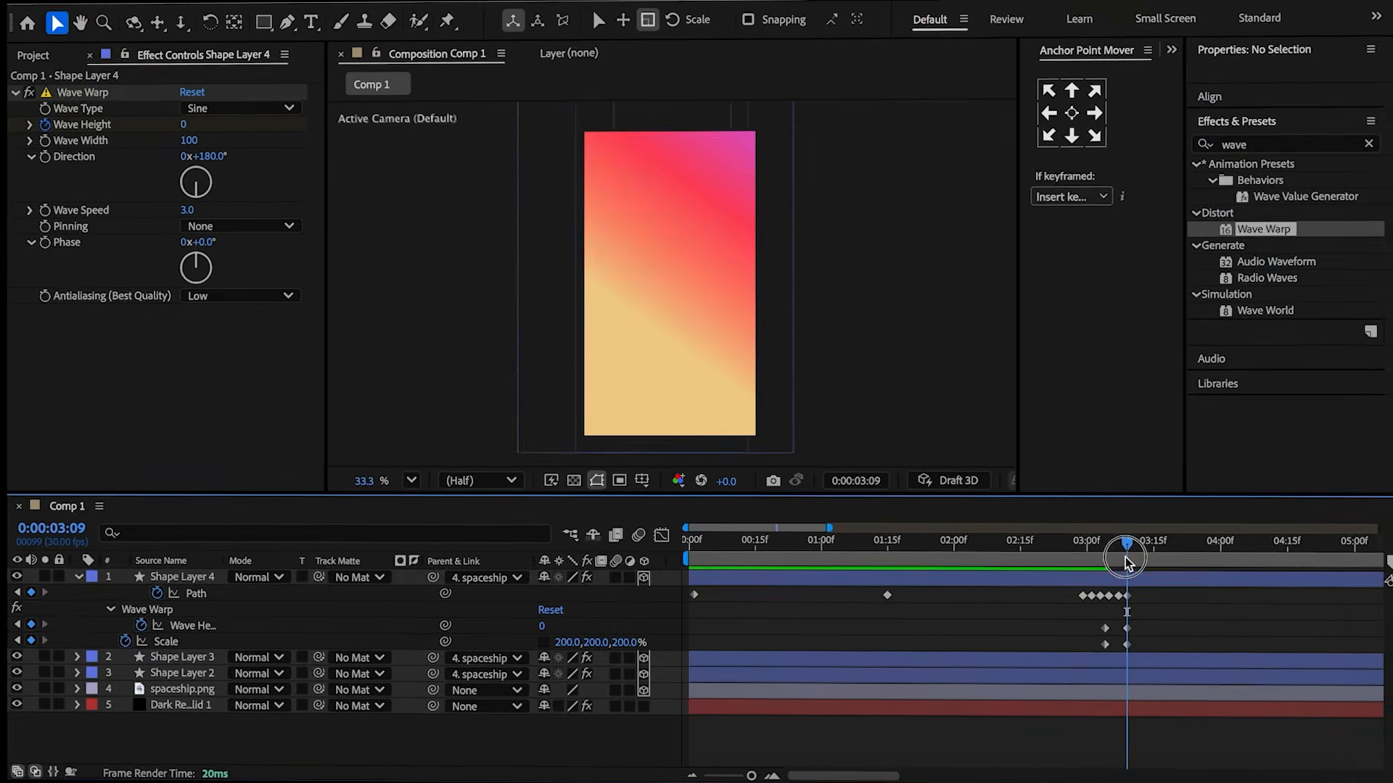
# At 3:09, keyframe the top trail's gradient colors and darken every stop toward black by lowering brightness.
pyautogui.moveTo(1123, 549); pyautogui.dragTo(1102, 549)
pyautogui.click(1103, 659)
pyautogui.keyDown('shift'); pyautogui.click(1101, 676); pyautogui.keyUp('shift')
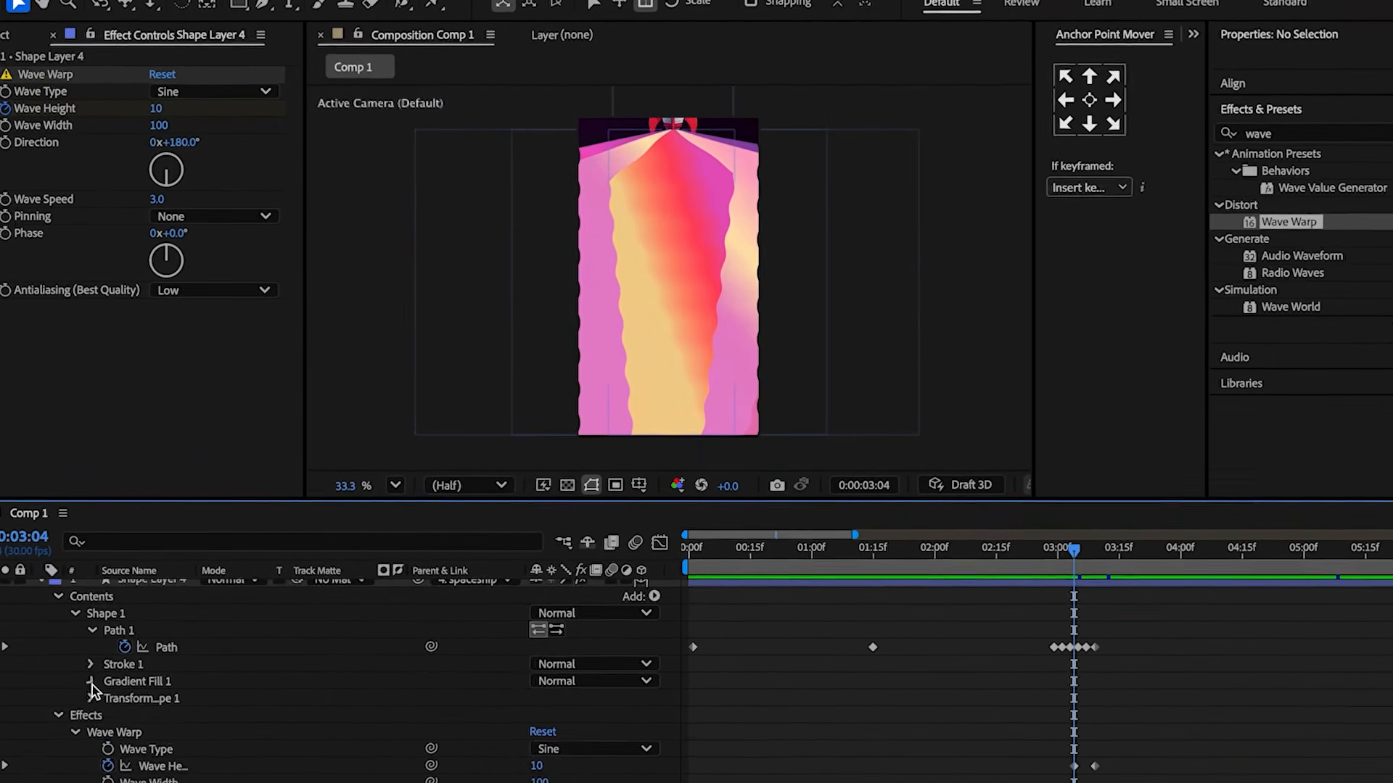
pyautogui.click(101, 677)
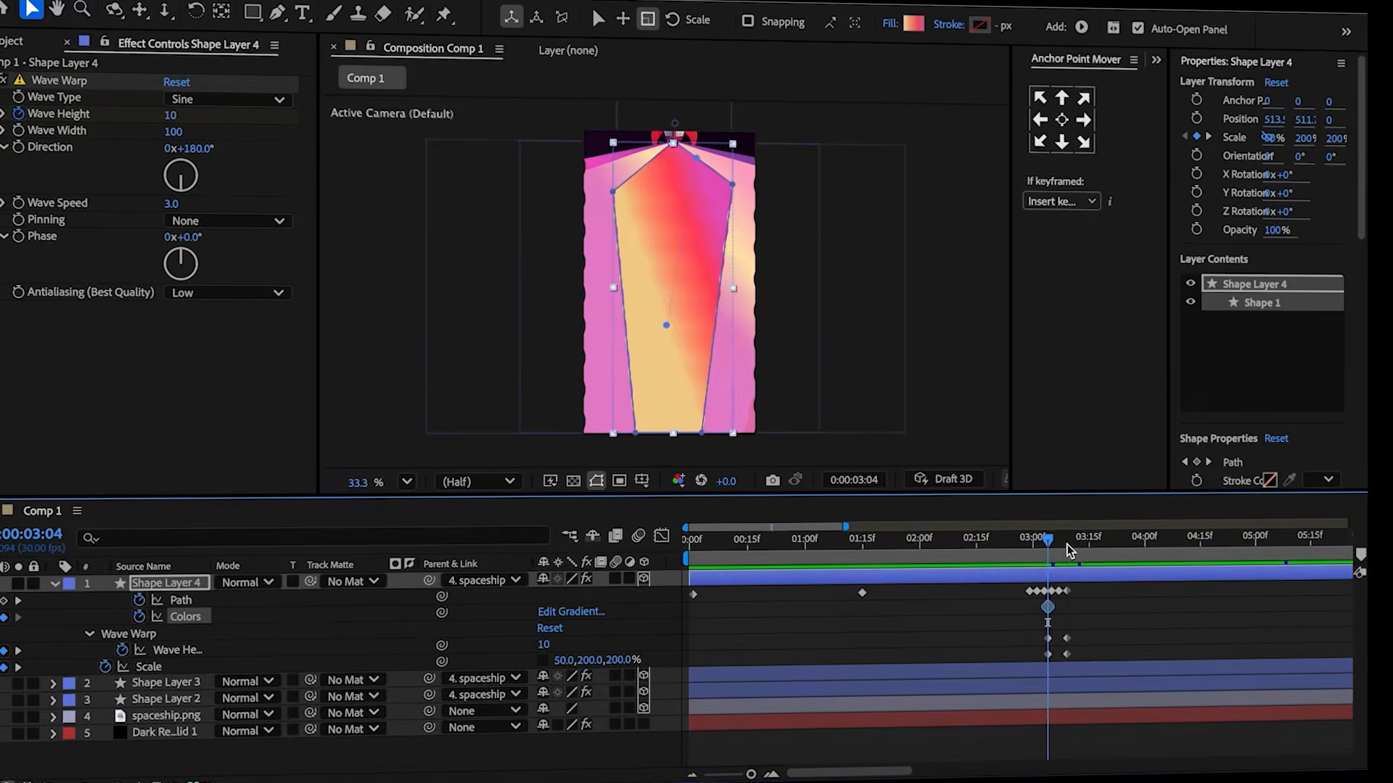
pyautogui.moveTo(1067, 546); pyautogui.dragTo(1078, 543)
pyautogui.click(909, 21)
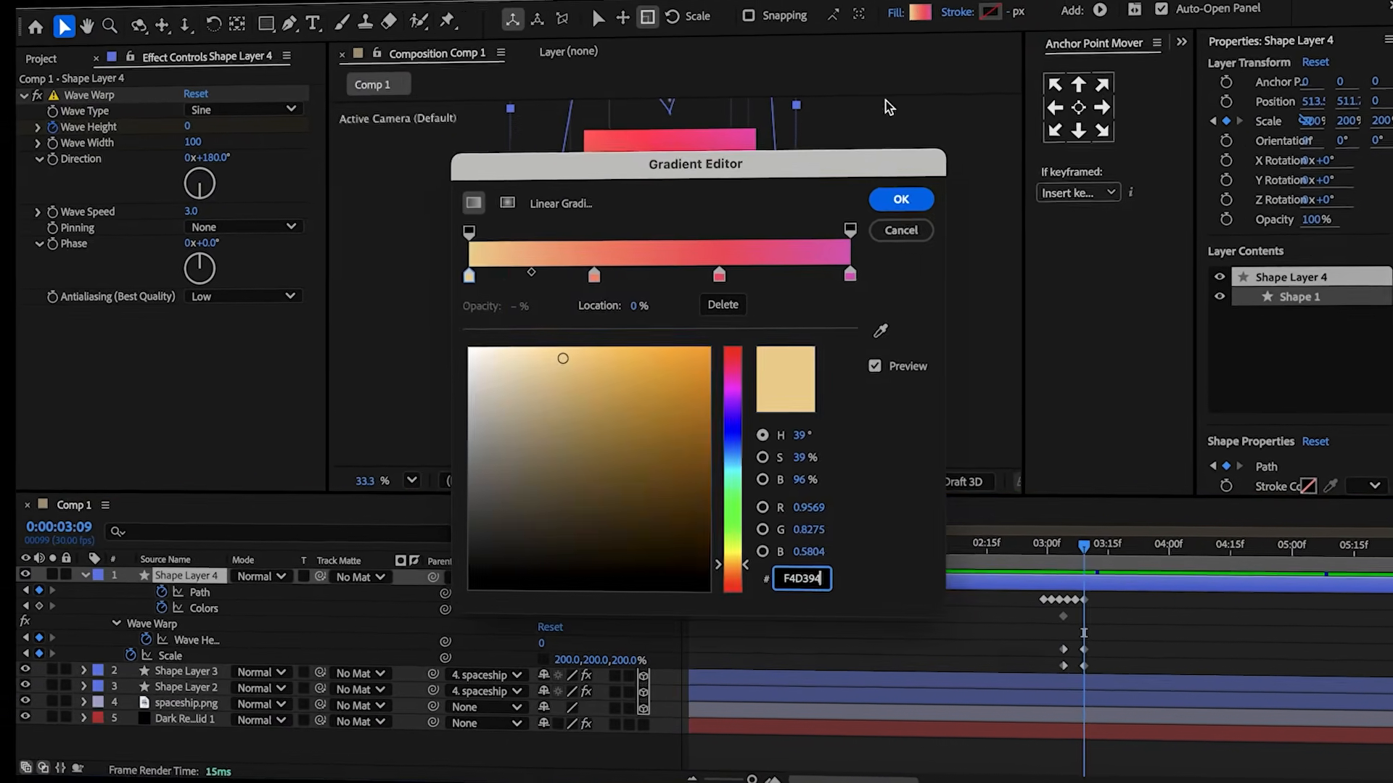
pyautogui.click(763, 478)
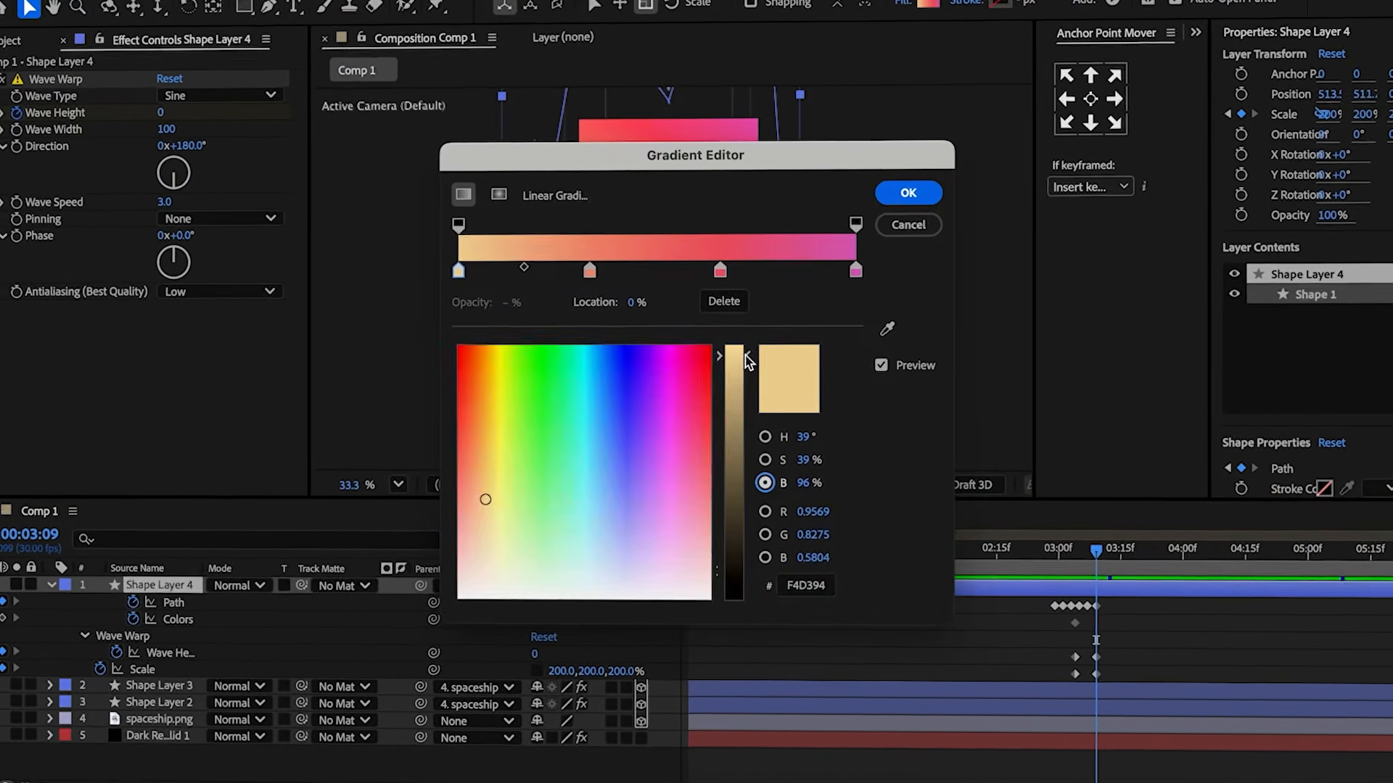
pyautogui.moveTo(748, 361); pyautogui.dragTo(745, 565)
pyautogui.click(589, 271)
pyautogui.moveTo(746, 355); pyautogui.dragTo(745, 533)
pyautogui.click(721, 270)
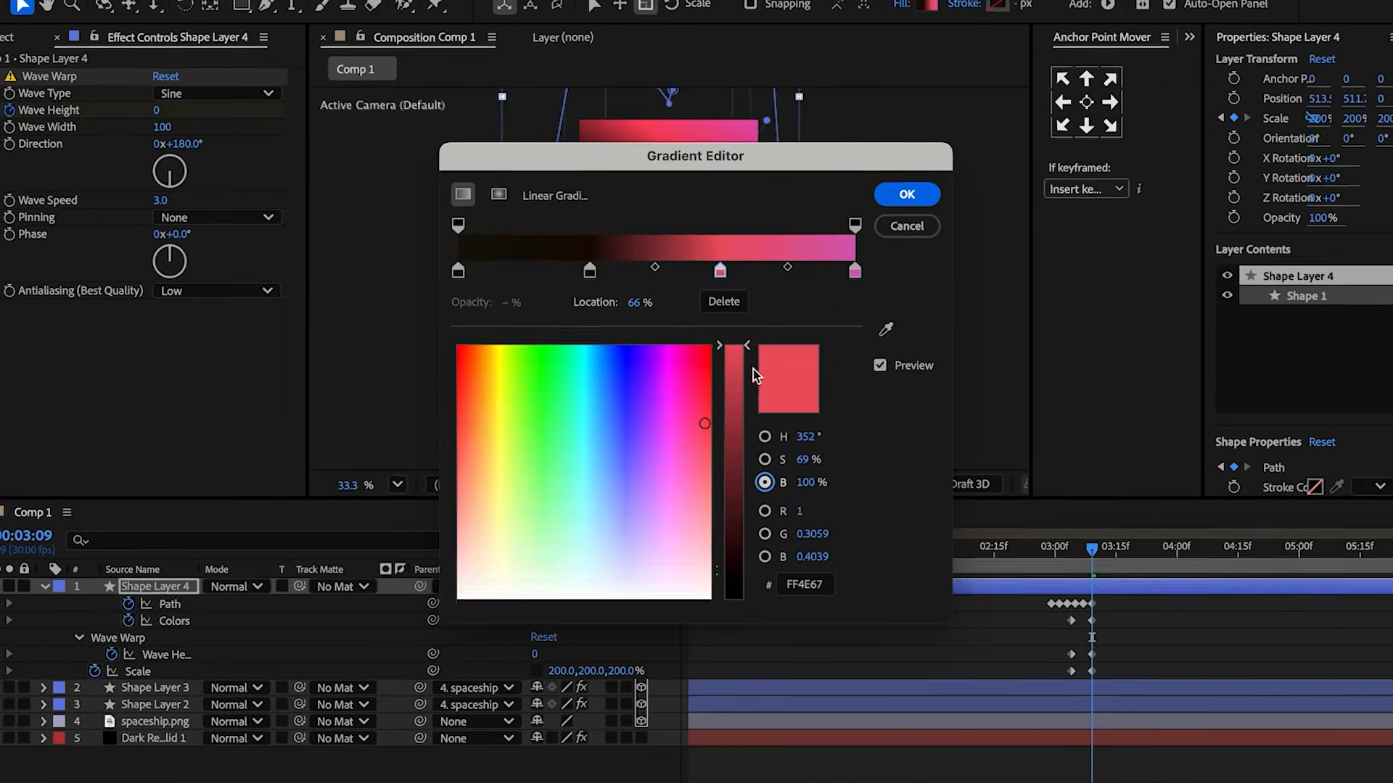
pyautogui.moveTo(745, 355); pyautogui.dragTo(745, 564)
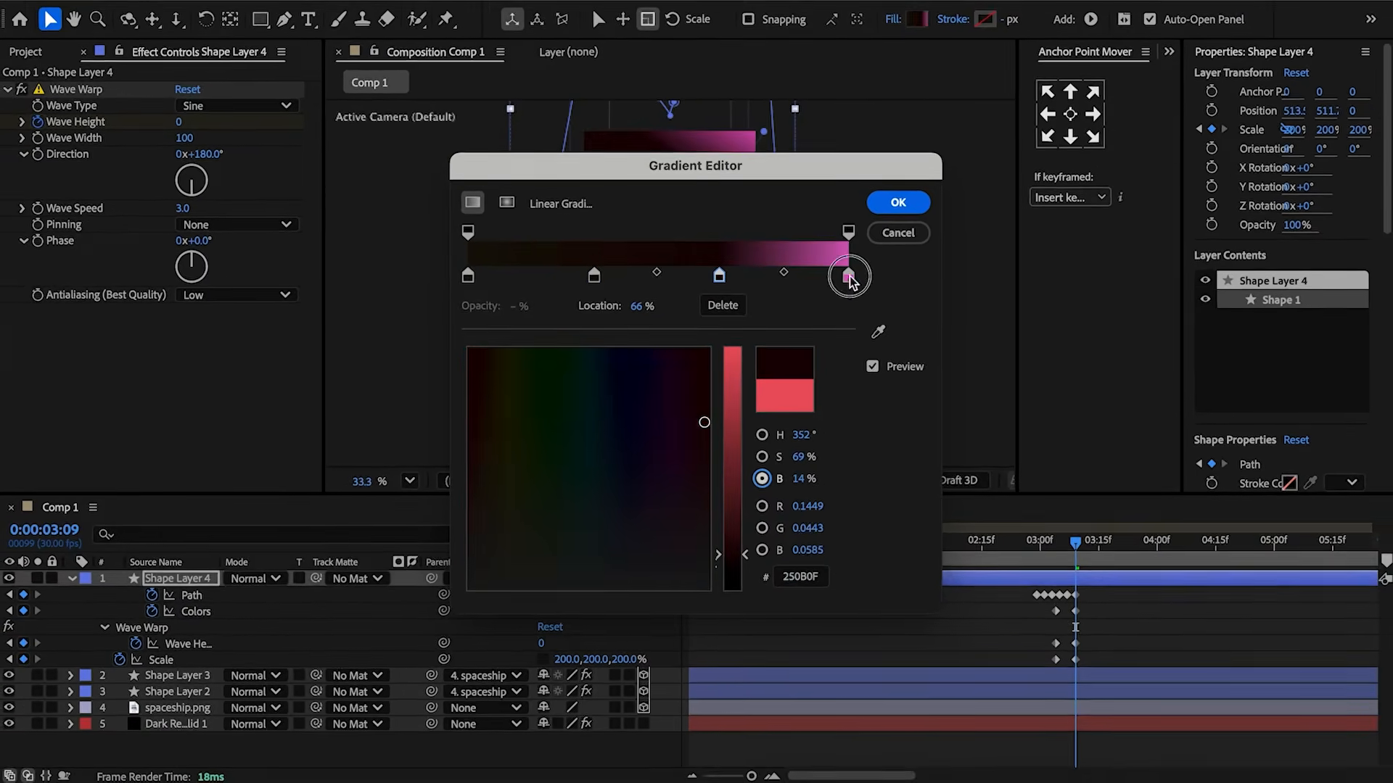
pyautogui.click(848, 275)
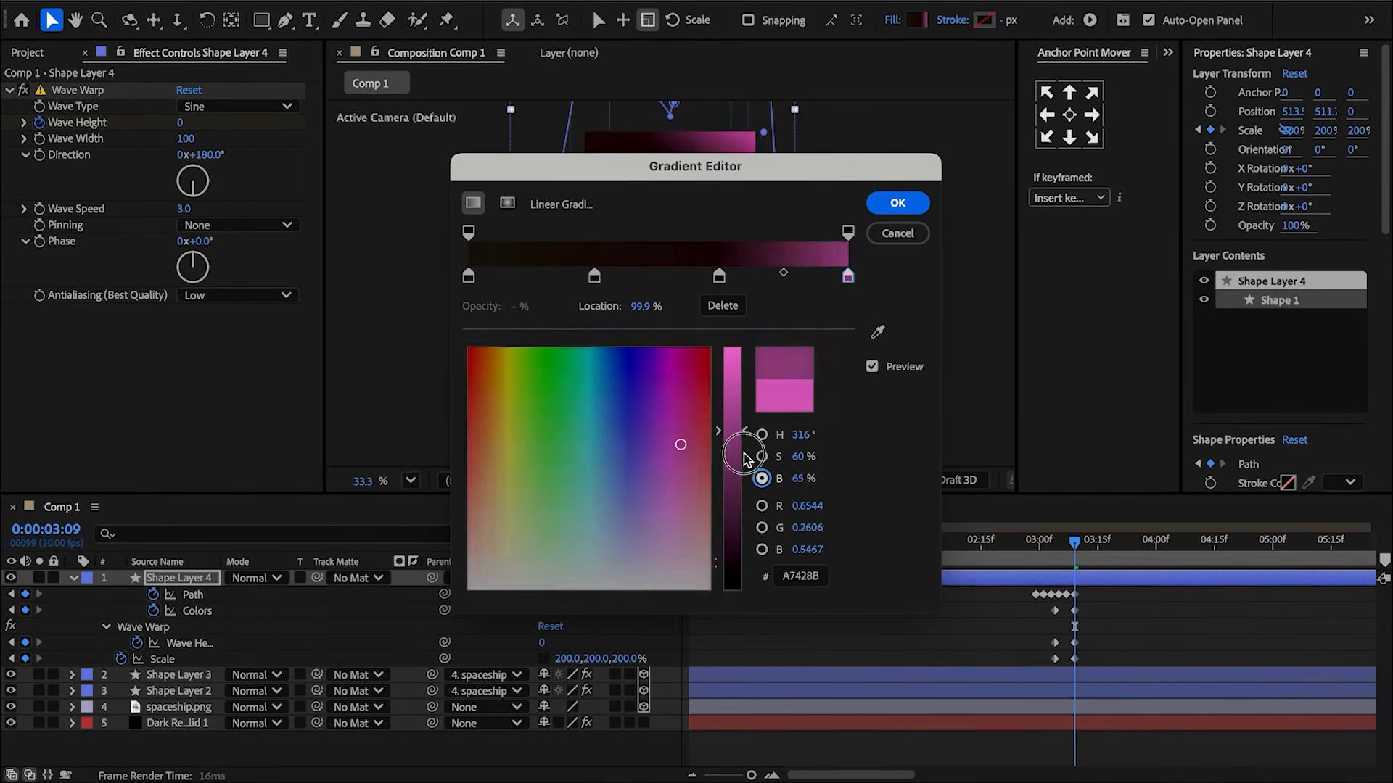
pyautogui.moveTo(745, 355); pyautogui.dragTo(747, 560)
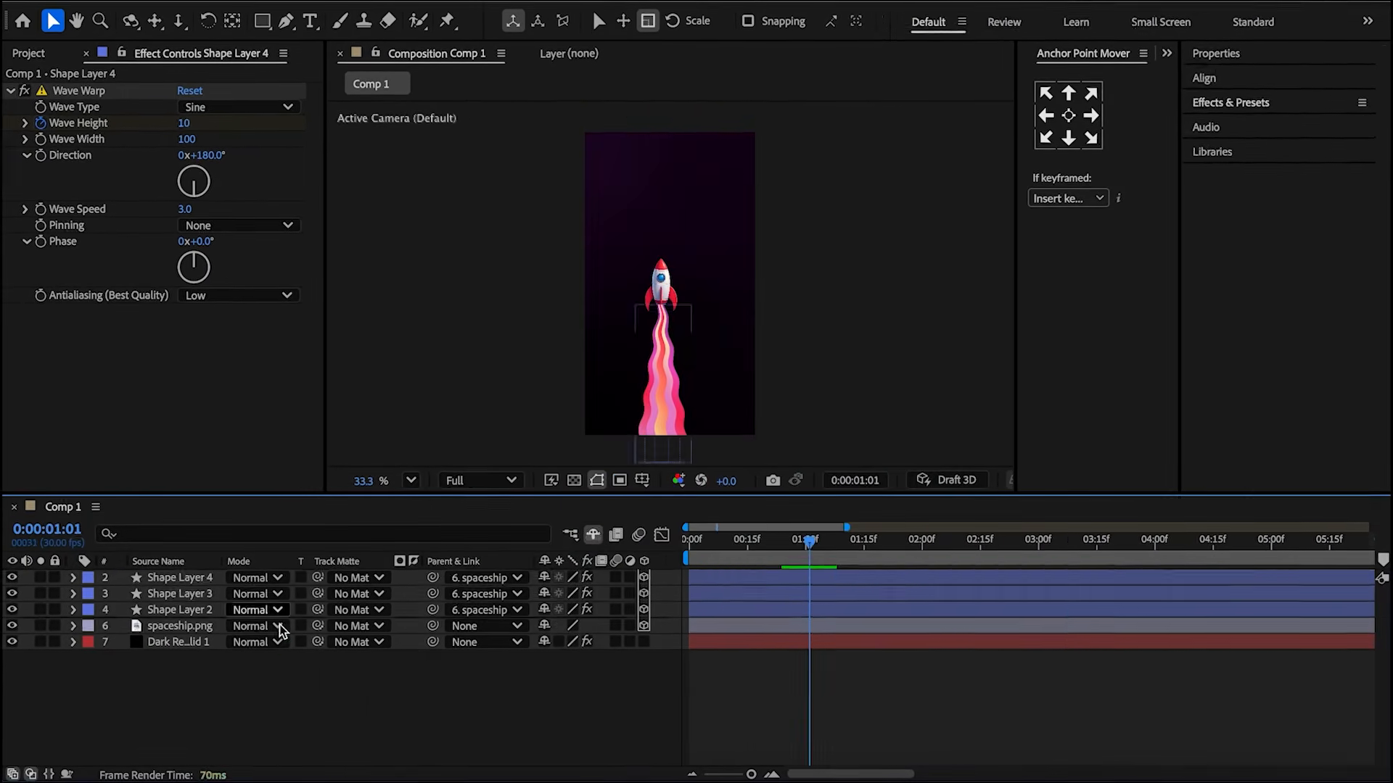
# Add an adjustment layer with a Curves effect, bending the RGB curve down to darken midtones.
pyautogui.rightClick(258, 522)
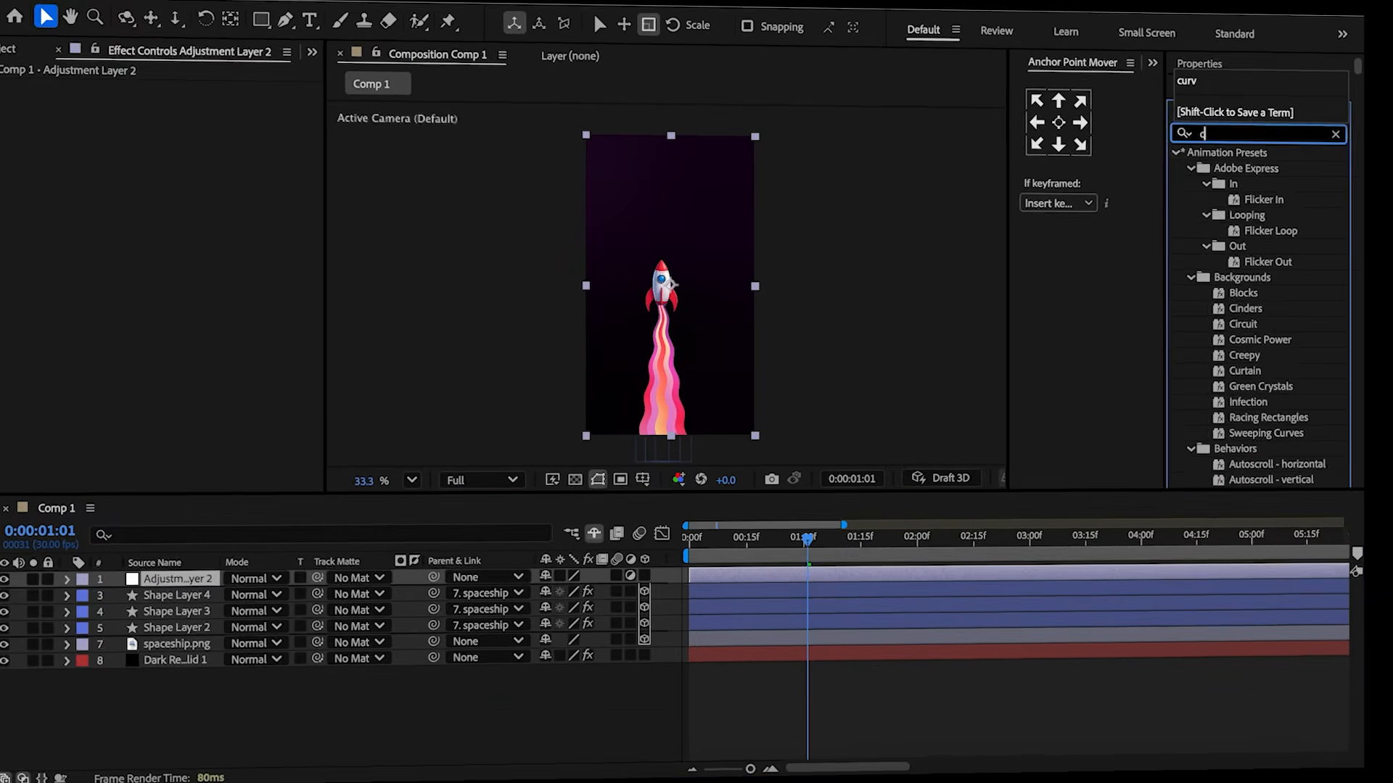
pyautogui.doubleClick(1266, 210)
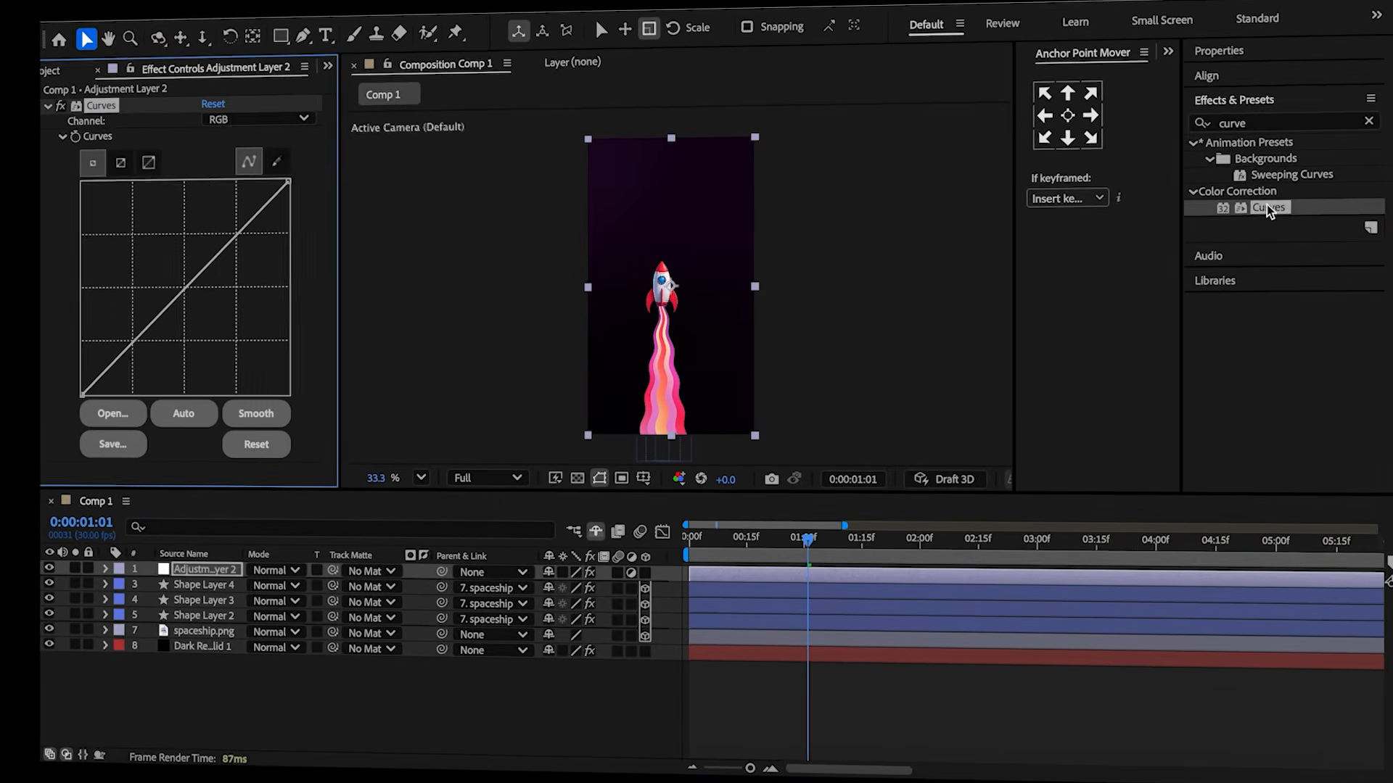
pyautogui.moveTo(175, 296); pyautogui.dragTo(183, 305)
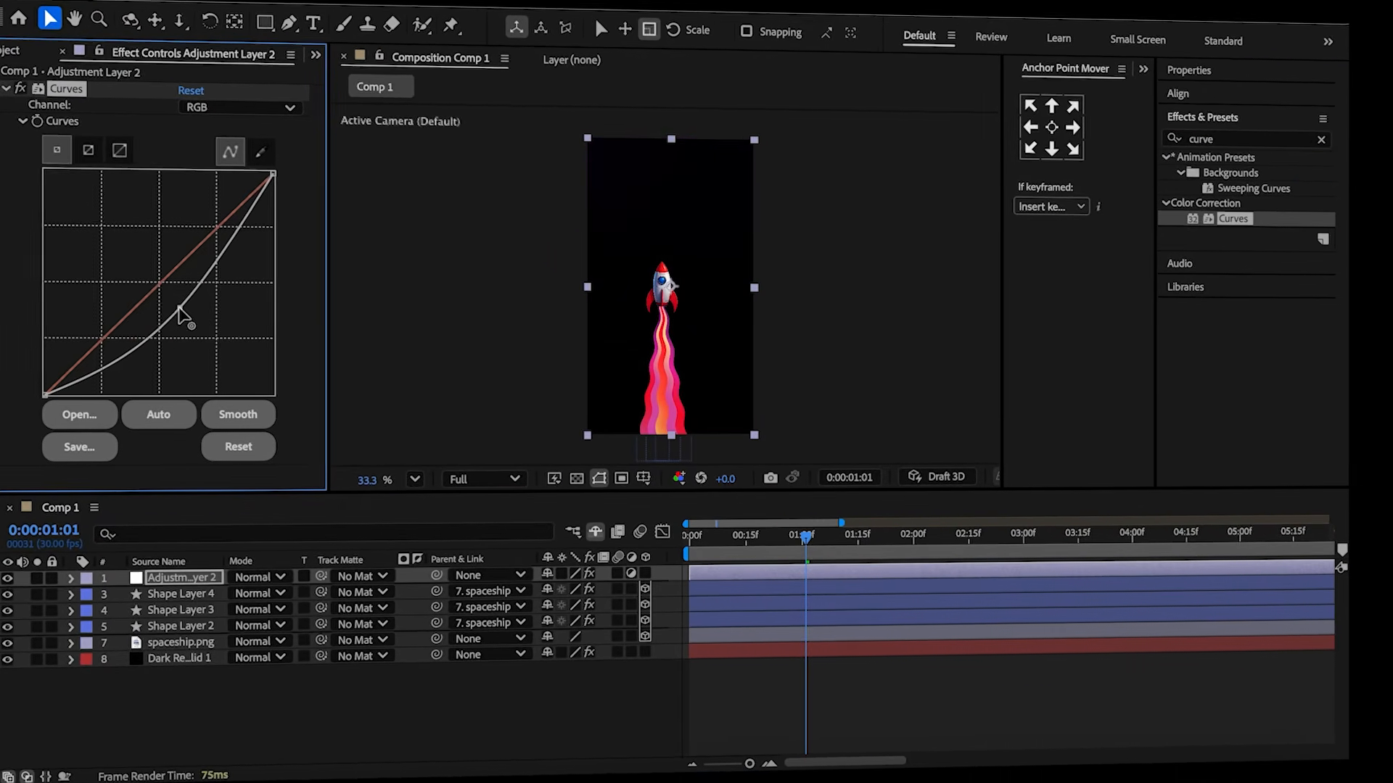
# Apply Glow to the adjustment layer and raise its Glow Radius to about 267.
pyautogui.click(1223, 139)
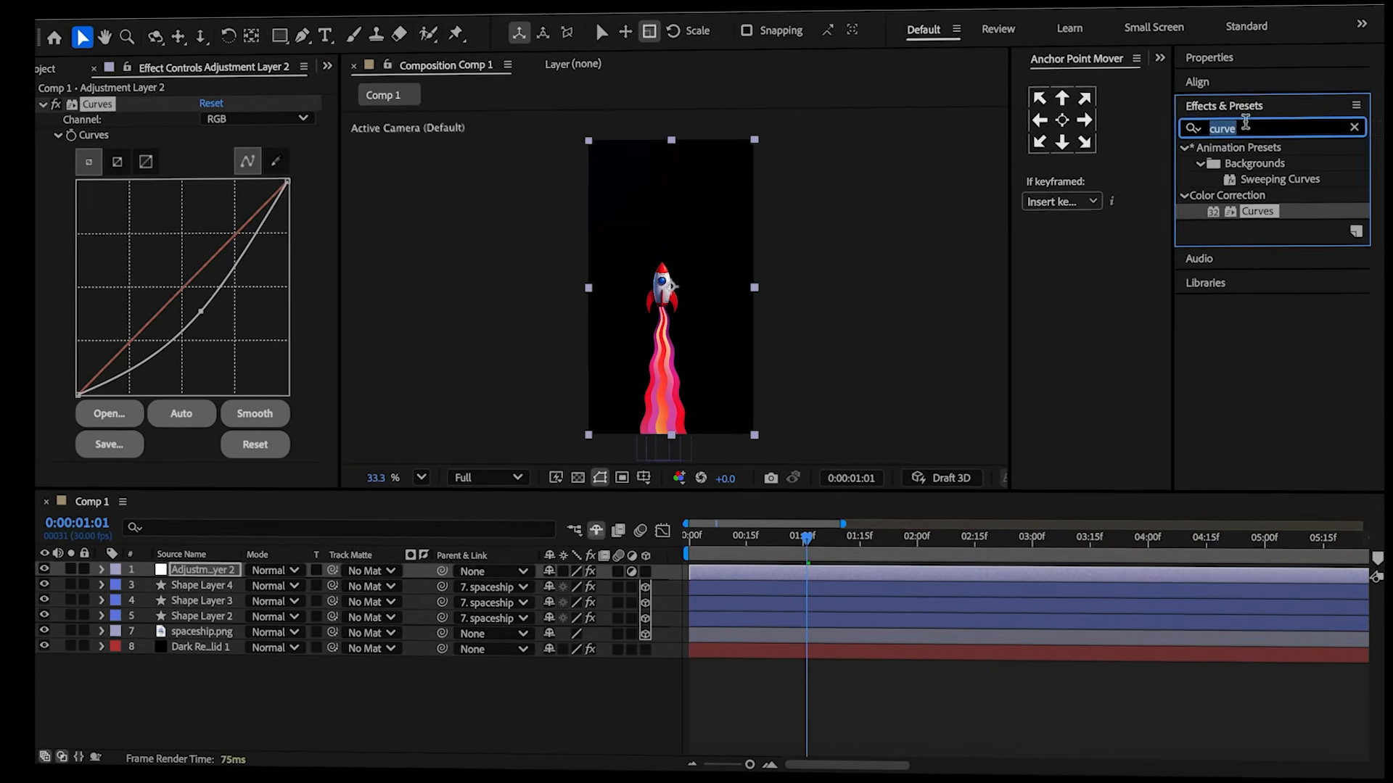
pyautogui.write('glow')
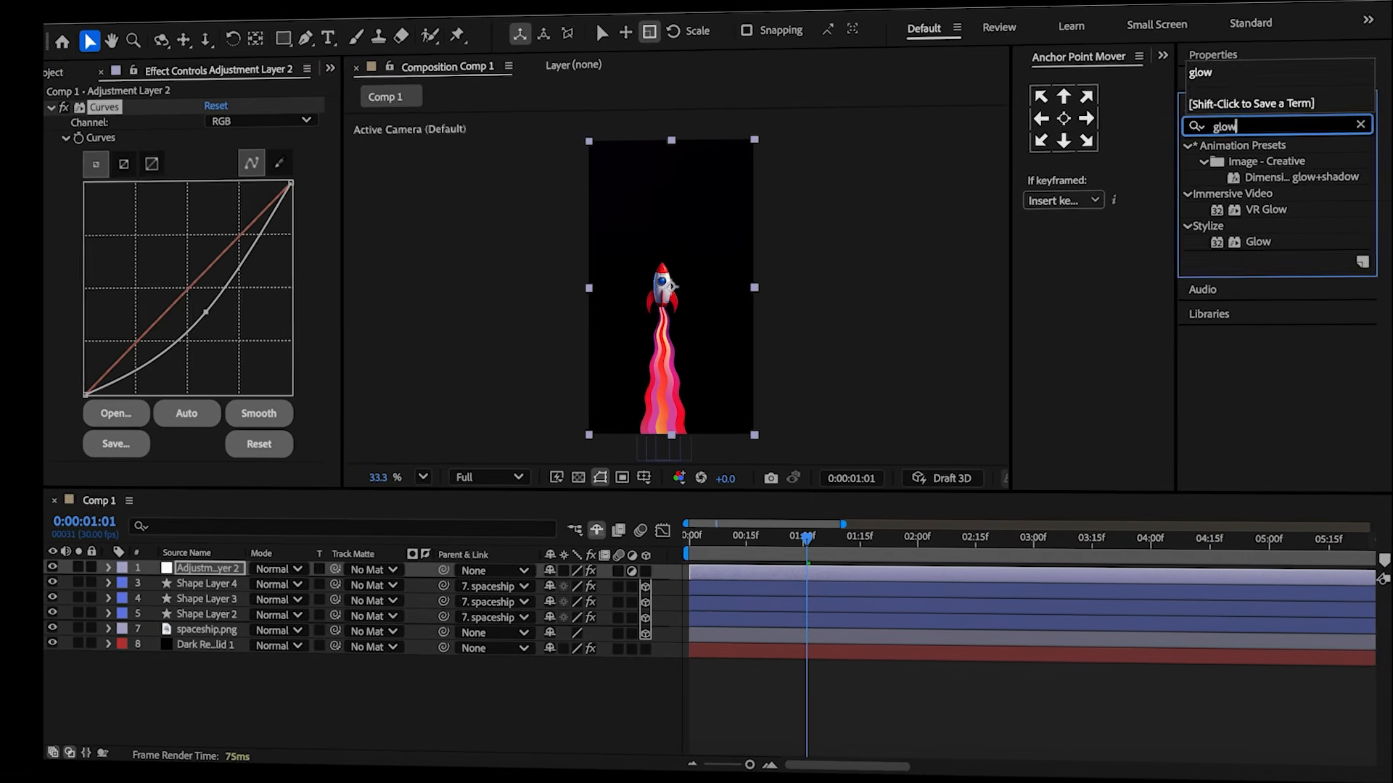
pyautogui.doubleClick(1258, 242)
pyautogui.moveTo(214, 273); pyautogui.dragTo(451, 311)
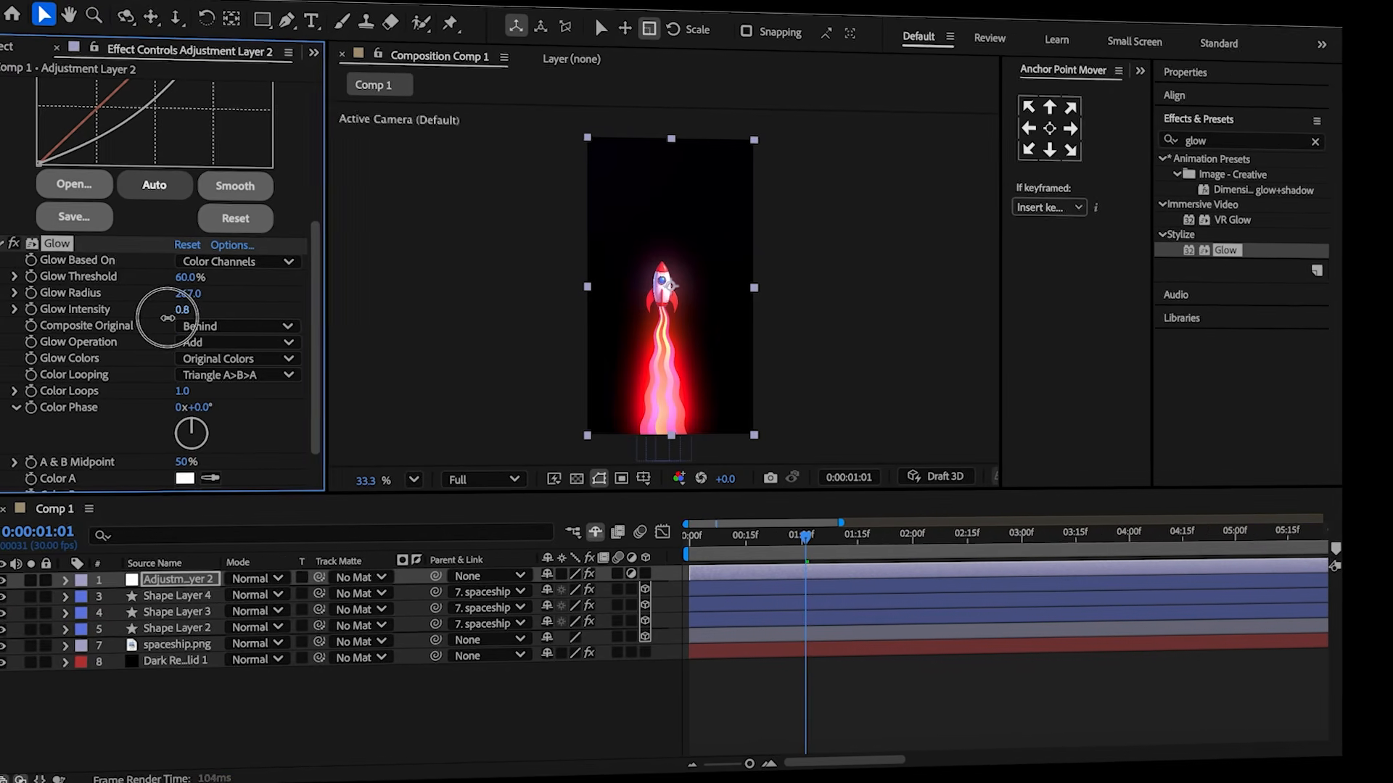
# Set the adjustment layer's Opacity to 15%.
pyautogui.press('t')
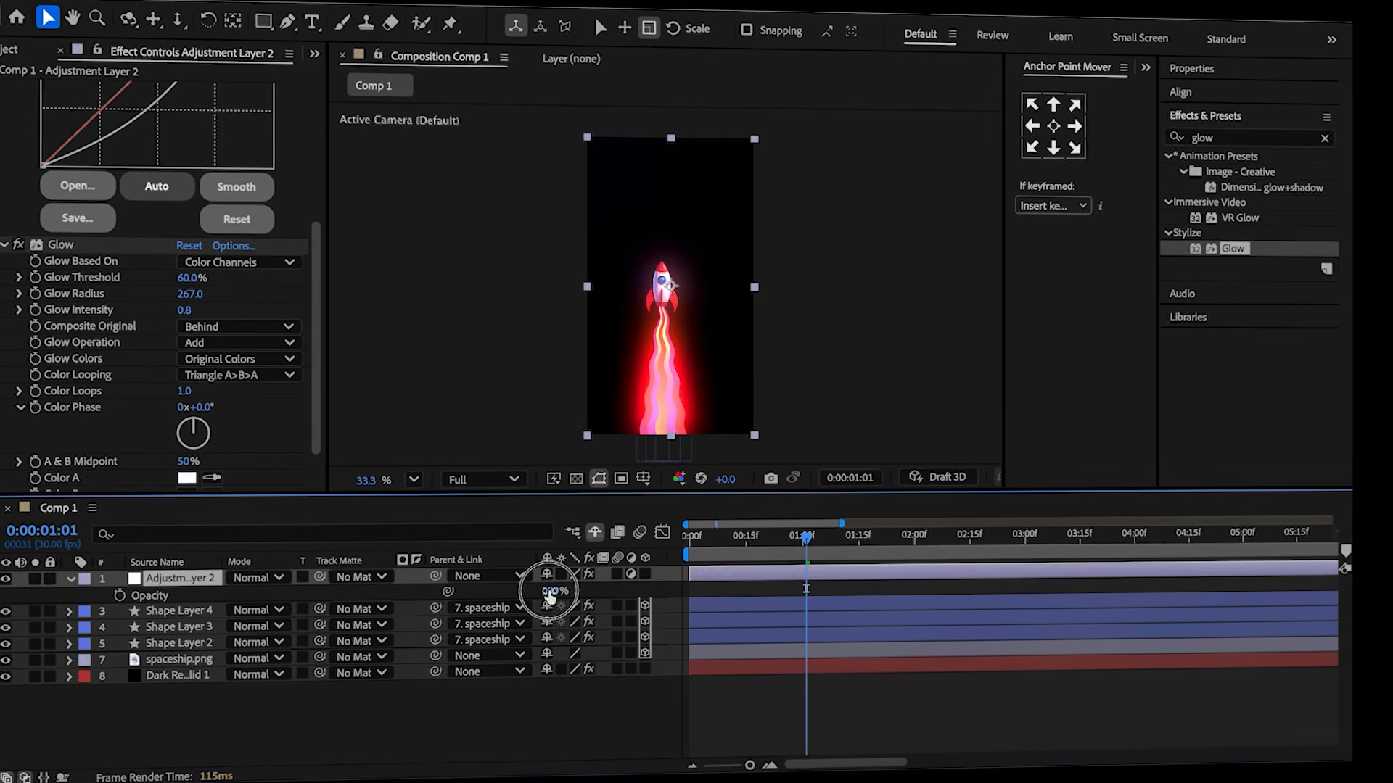
pyautogui.click(550, 592)
pyautogui.write('15')
pyautogui.press('Return')
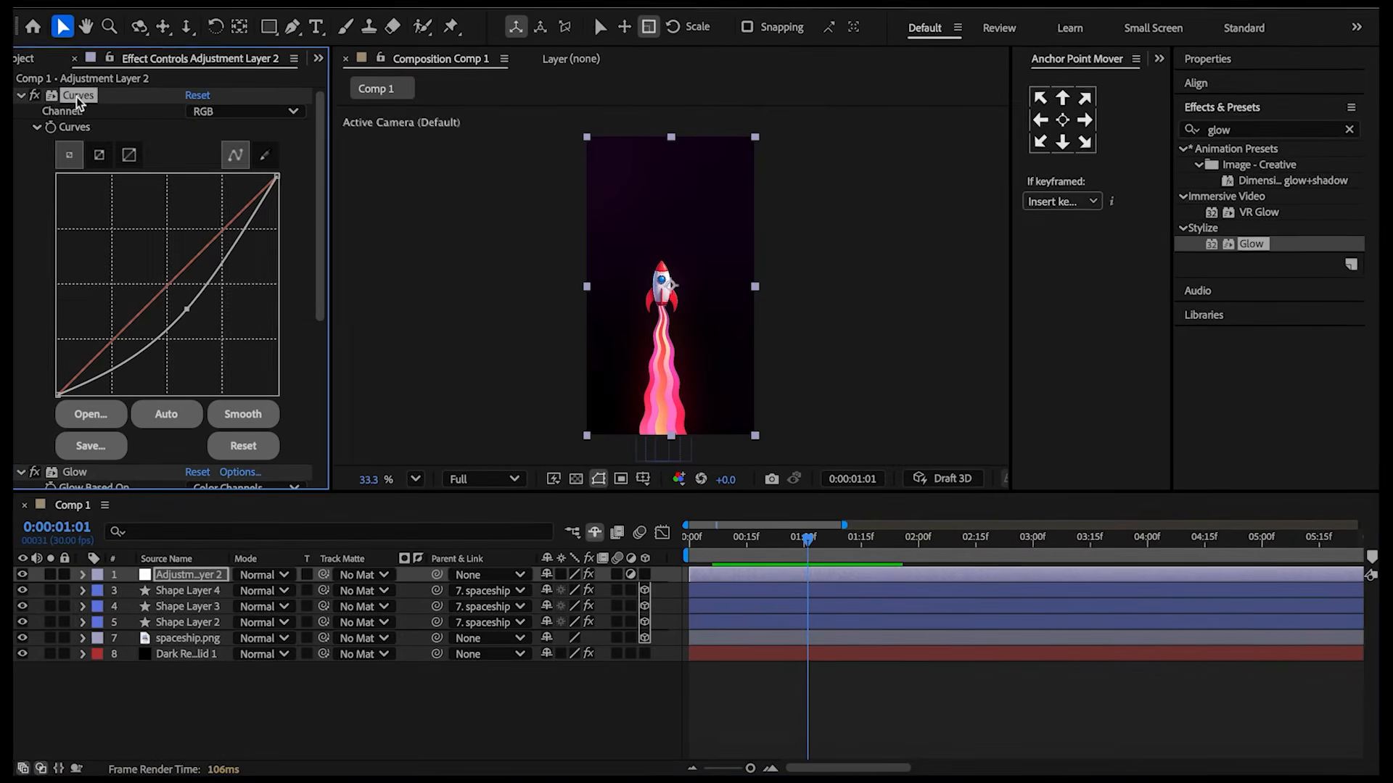
pyautogui.scroll(-3, 78, 101)
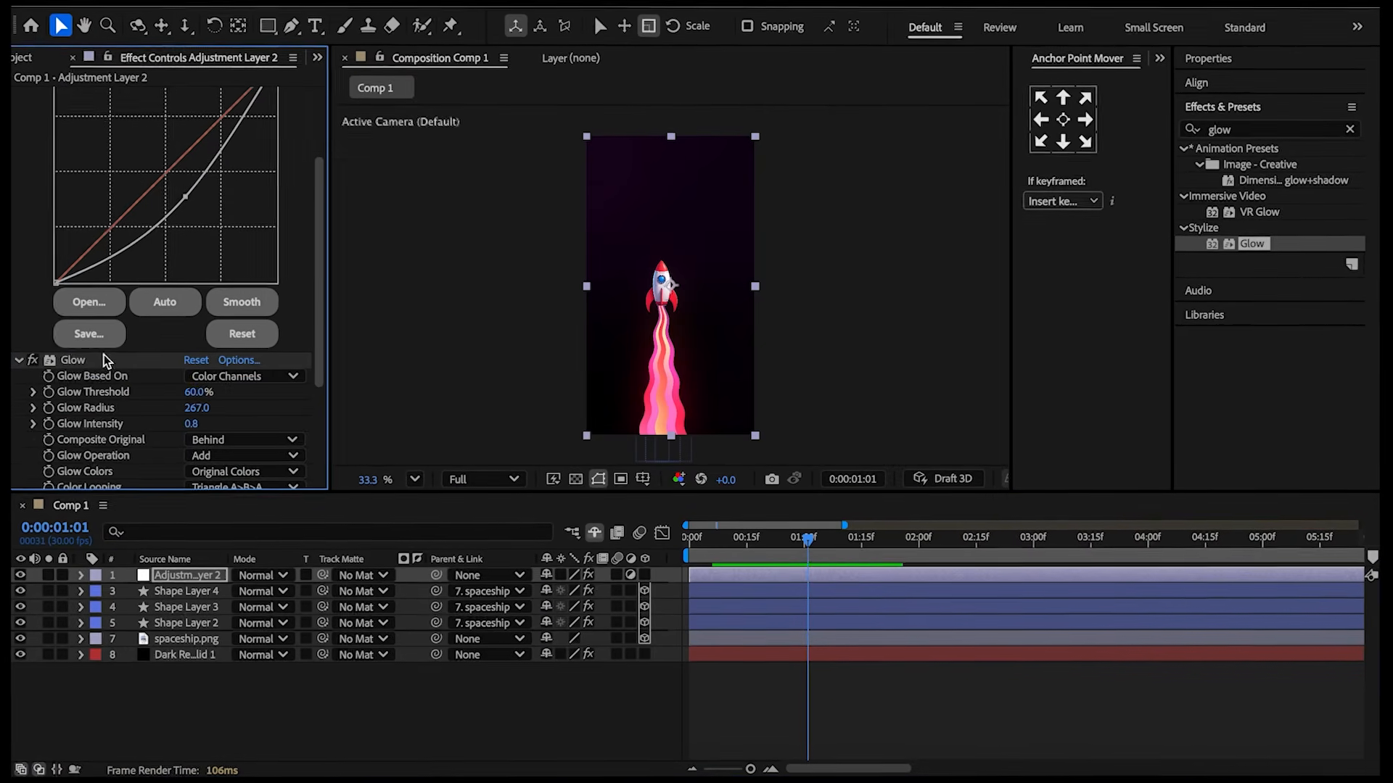
pyautogui.scroll(3, 145, 290)
# Raise the spaceship layer's Glow Threshold to about 75% and Glow Radius to about 394.
pyautogui.click(186, 639)
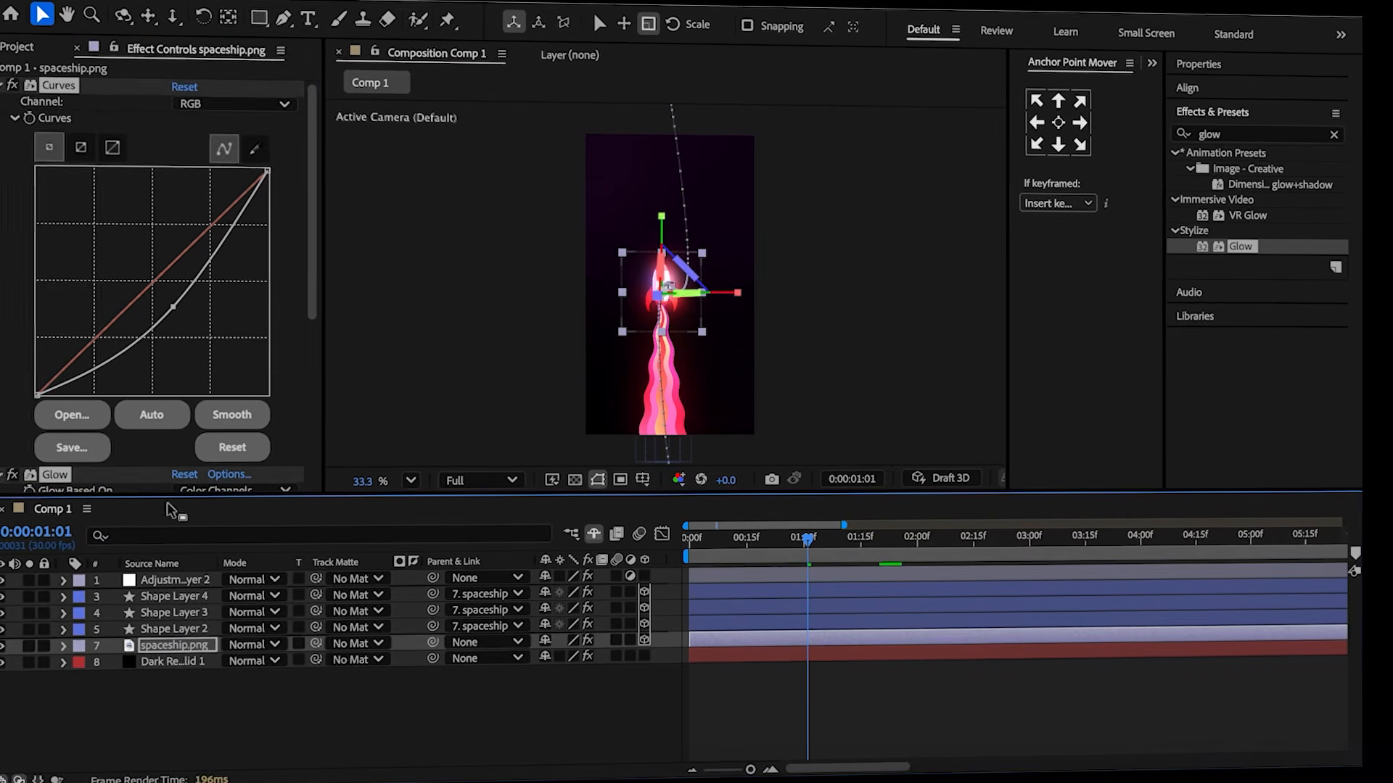
pyautogui.scroll(-2, 178, 232)
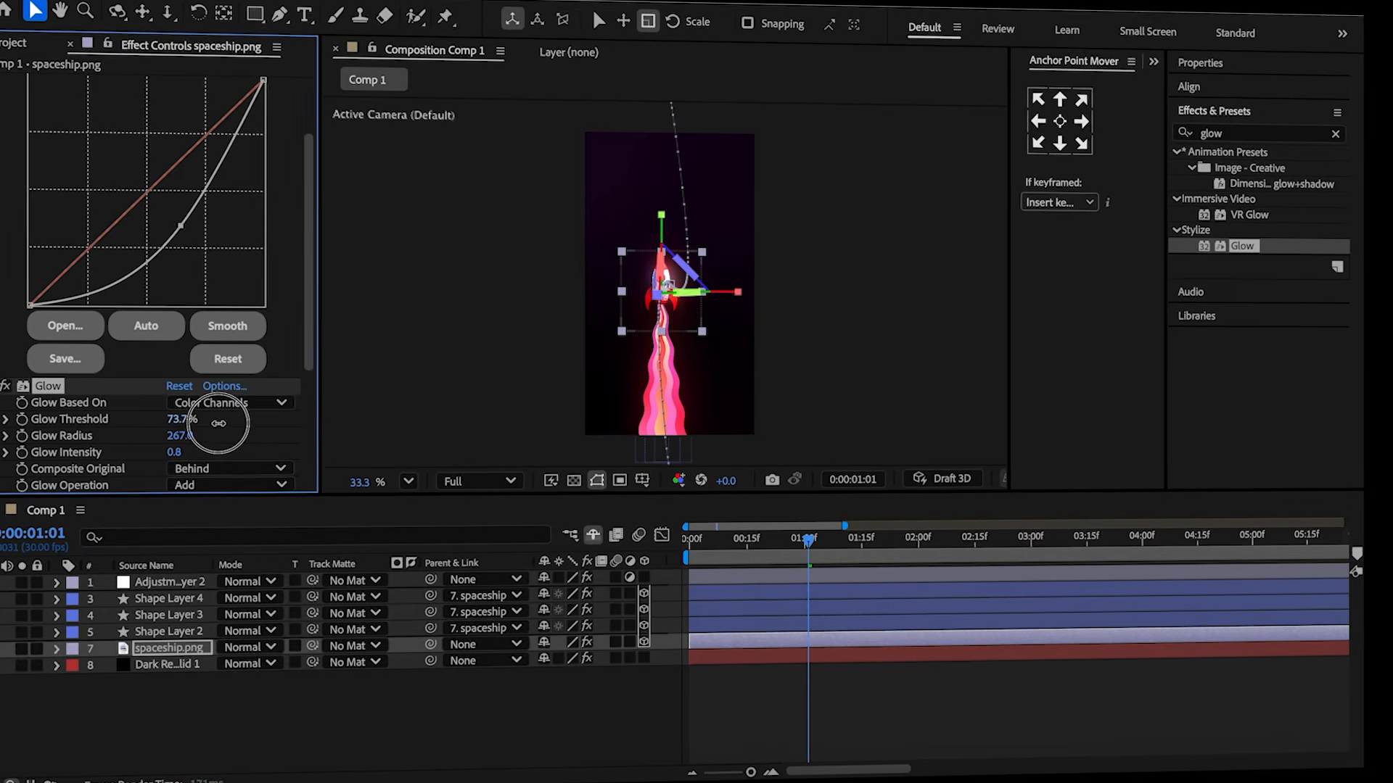
pyautogui.scroll(-4, 223, 424)
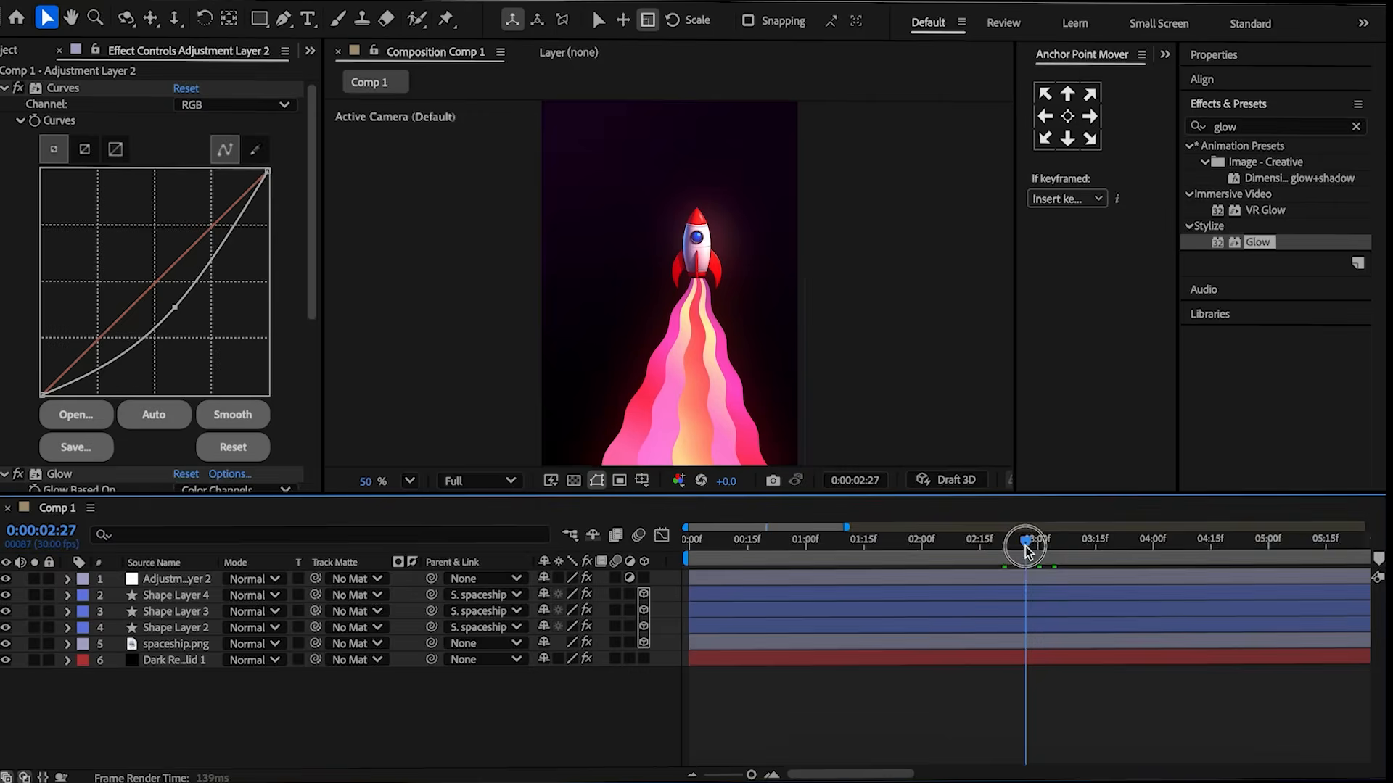
# Keyframe the adjustment layer's Opacity at 15% near 3:04 and scrub it lower a few frames later.
pyautogui.moveTo(1025, 537); pyautogui.dragTo(1056, 551)
pyautogui.click(1042, 578)
pyautogui.press('t')
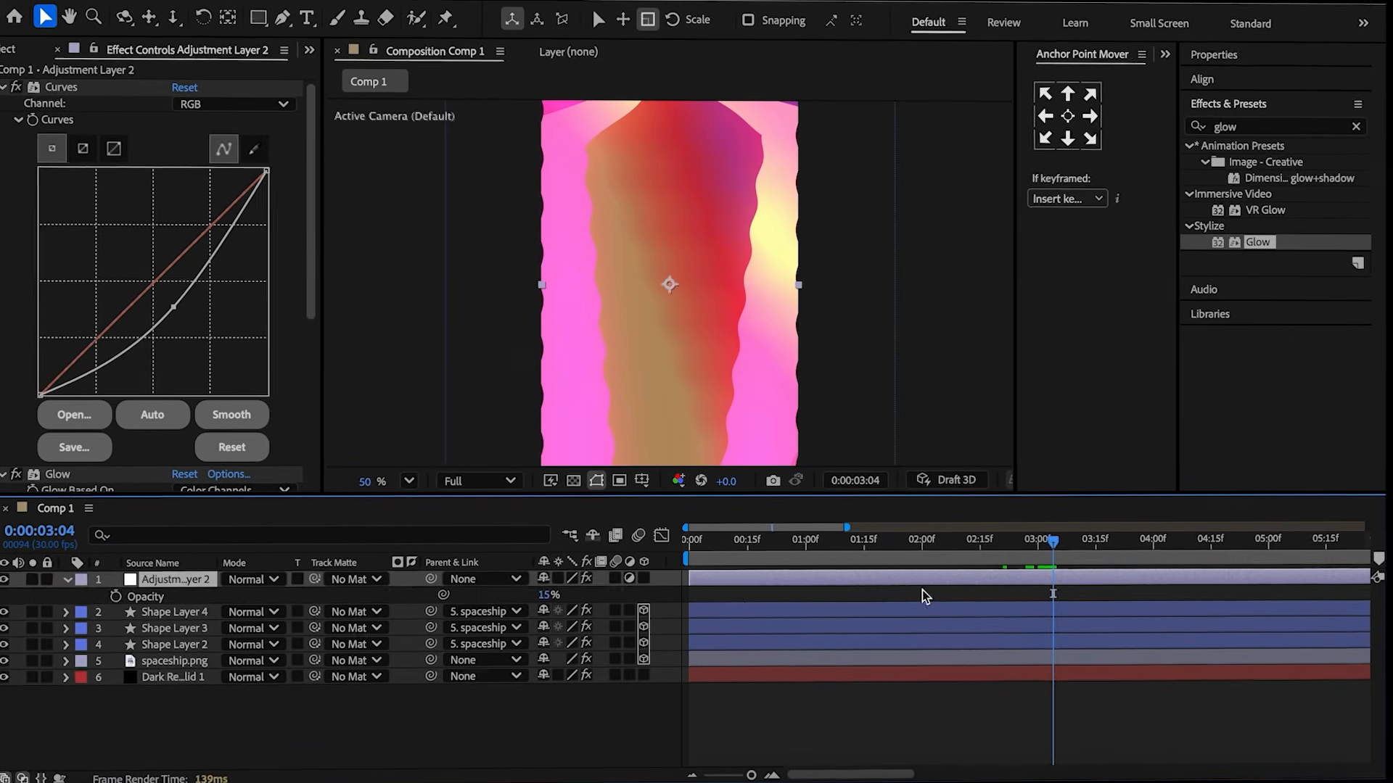
pyautogui.click(109, 599)
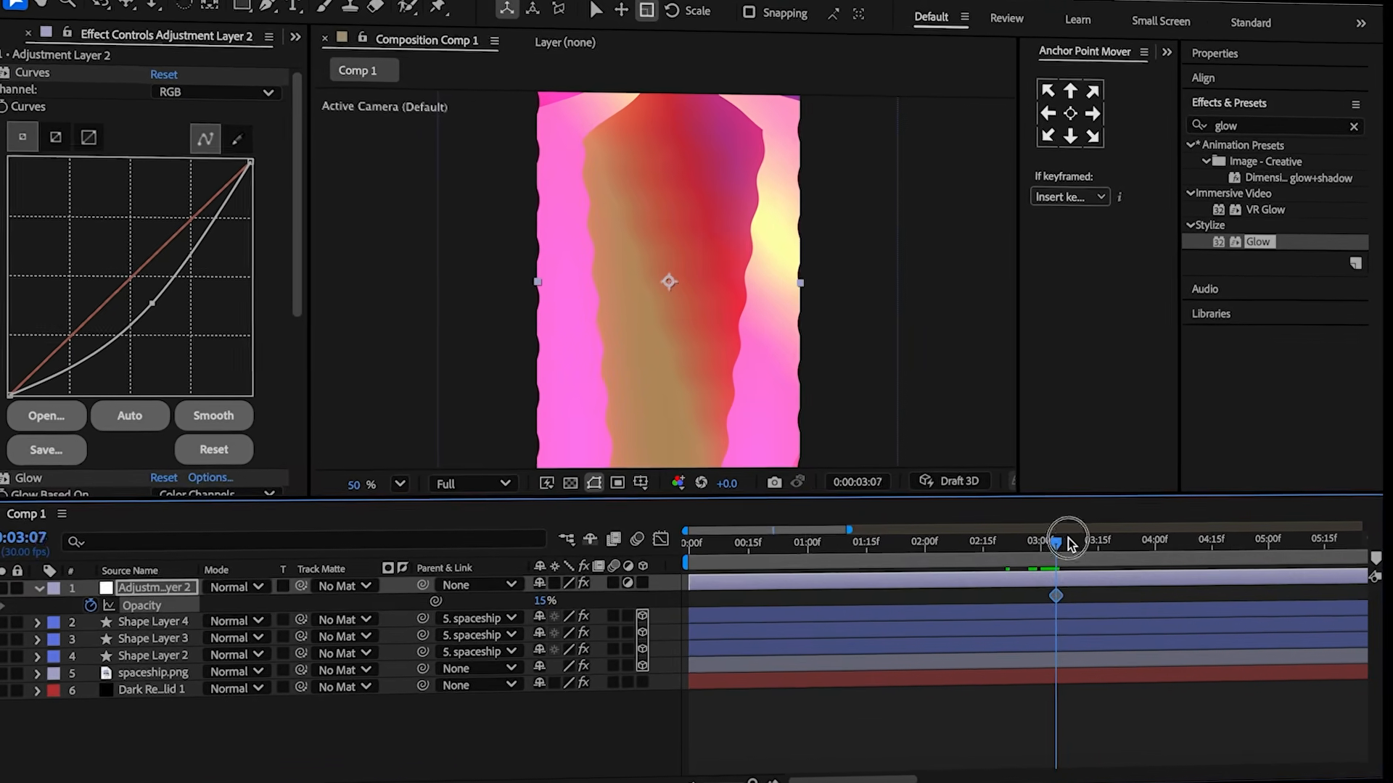
pyautogui.moveTo(1050, 540); pyautogui.dragTo(1054, 545)
pyautogui.moveTo(546, 605); pyautogui.dragTo(372, 626)
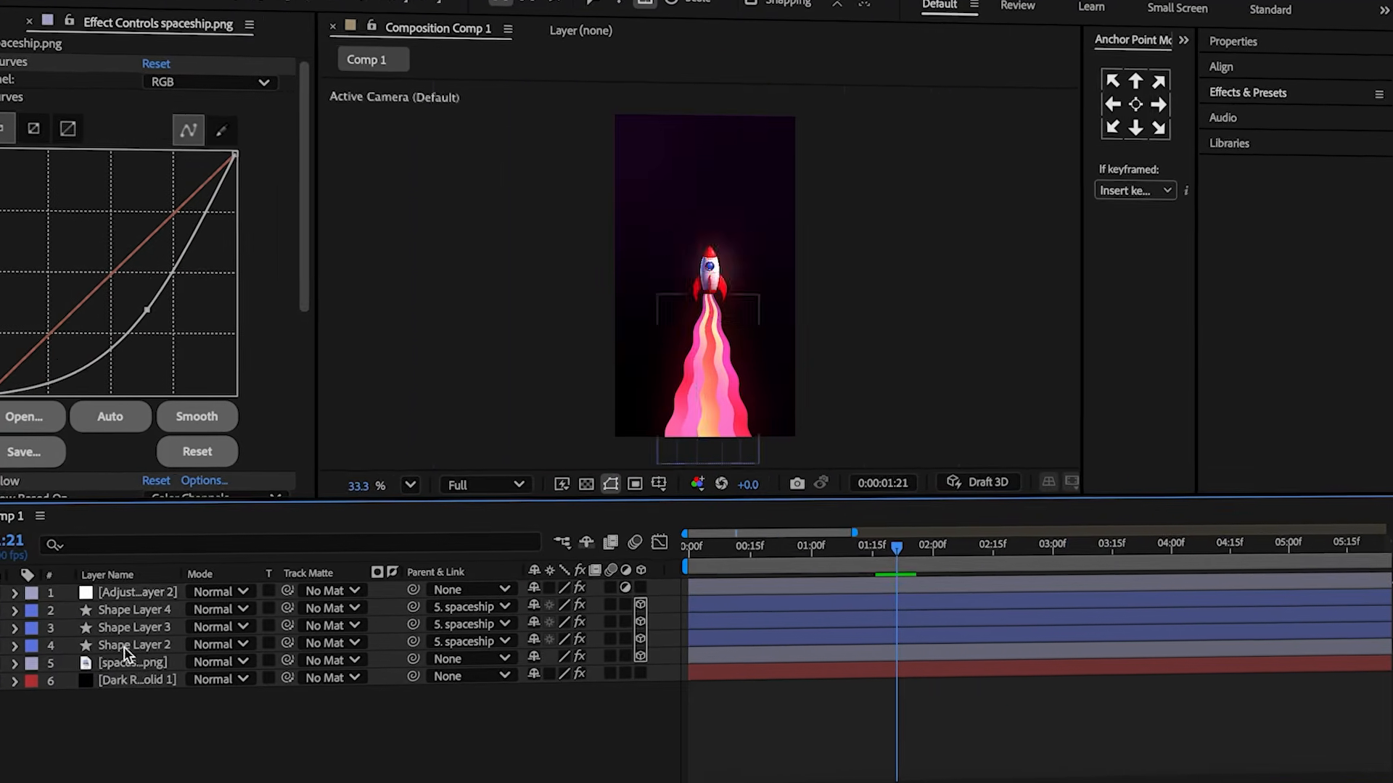
# Duplicate the spaceship layer.
pyautogui.click(133, 654)
pyautogui.hotkey('ctrl', 'd')
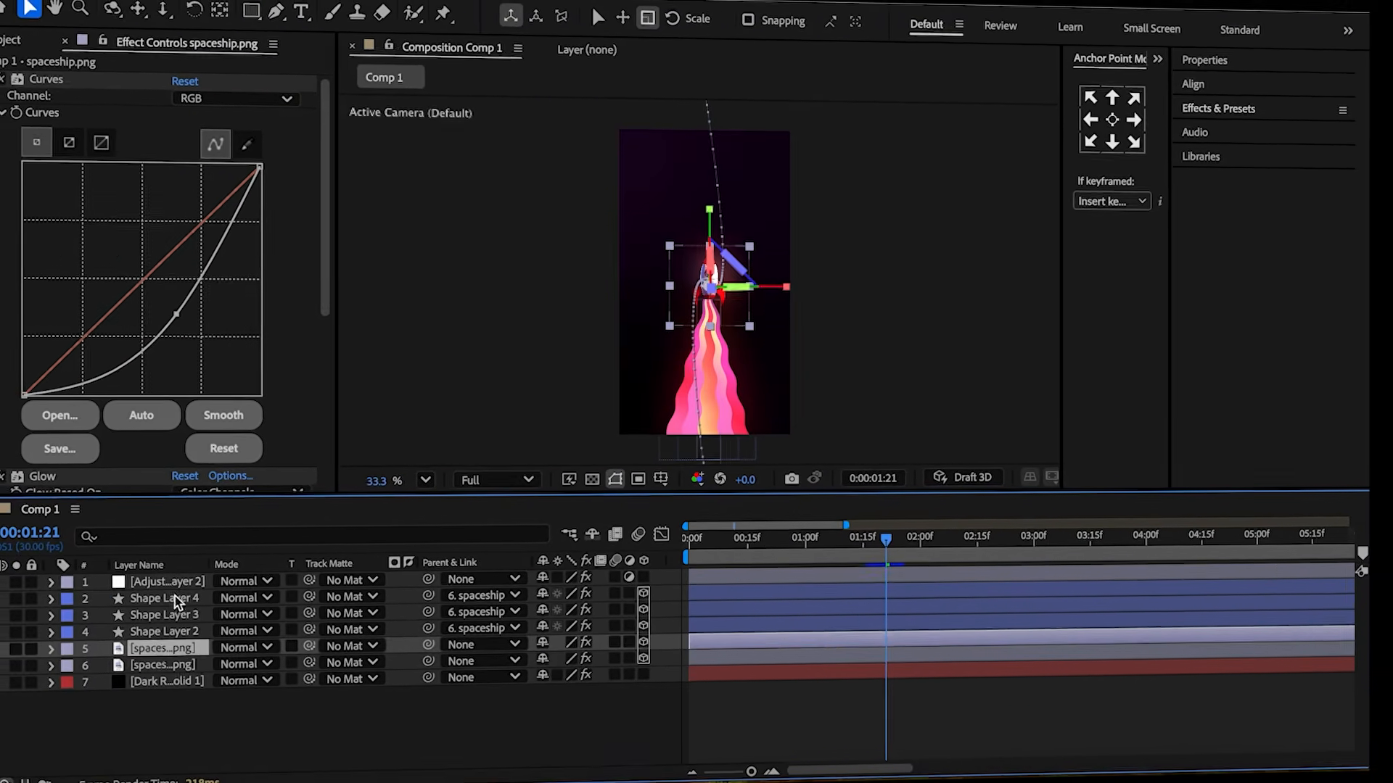
pyautogui.click(160, 600)
pyautogui.keyDown('shift'); pyautogui.click(209, 631); pyautogui.keyUp('shift')
pyautogui.moveTo(106, 643); pyautogui.dragTo(147, 644)
pyautogui.click(164, 647)
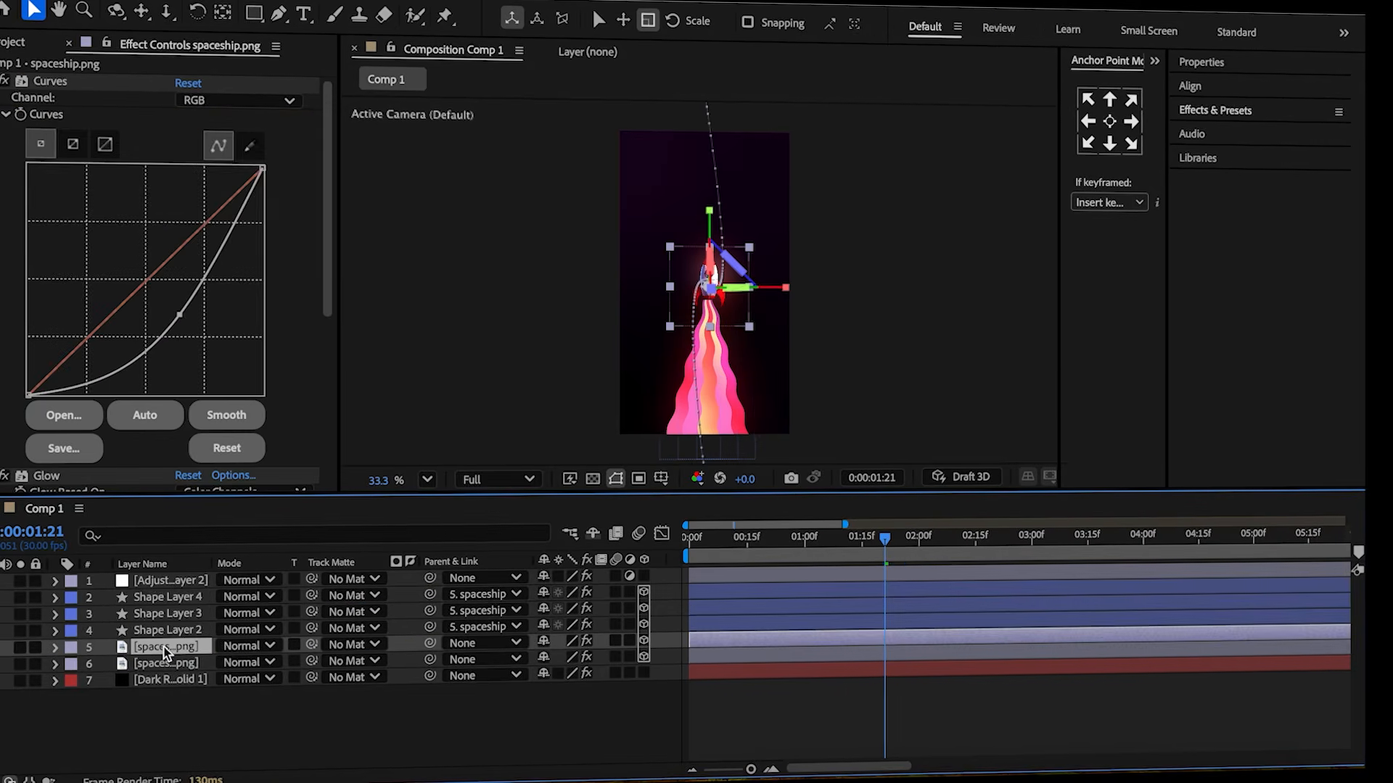
# Pre-compose the adjustment, trail and one spaceship layer, then hide the spaceship inside the new pre-comp.
pyautogui.keyDown('shift'); pyautogui.click(176, 584); pyautogui.keyUp('shift')
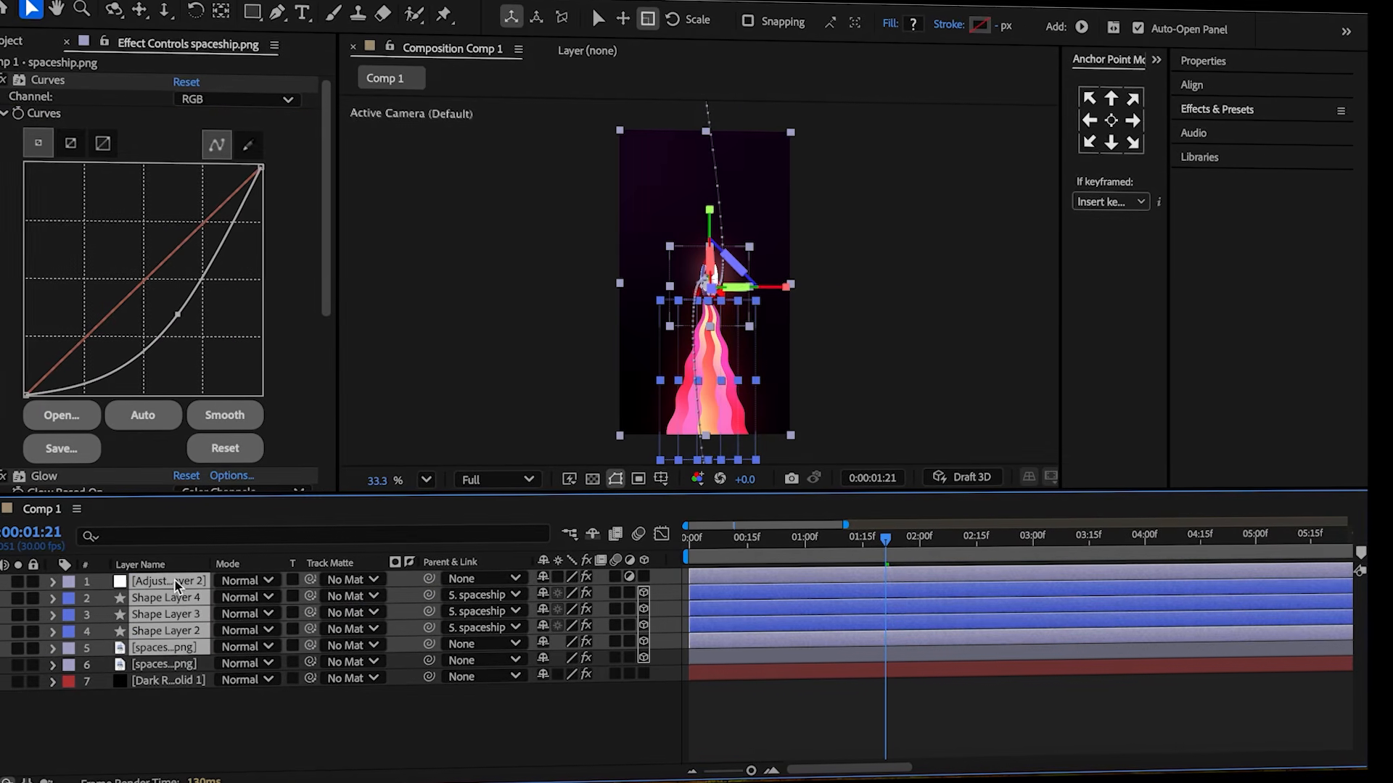
pyautogui.rightClick(176, 584)
pyautogui.click(266, 659)
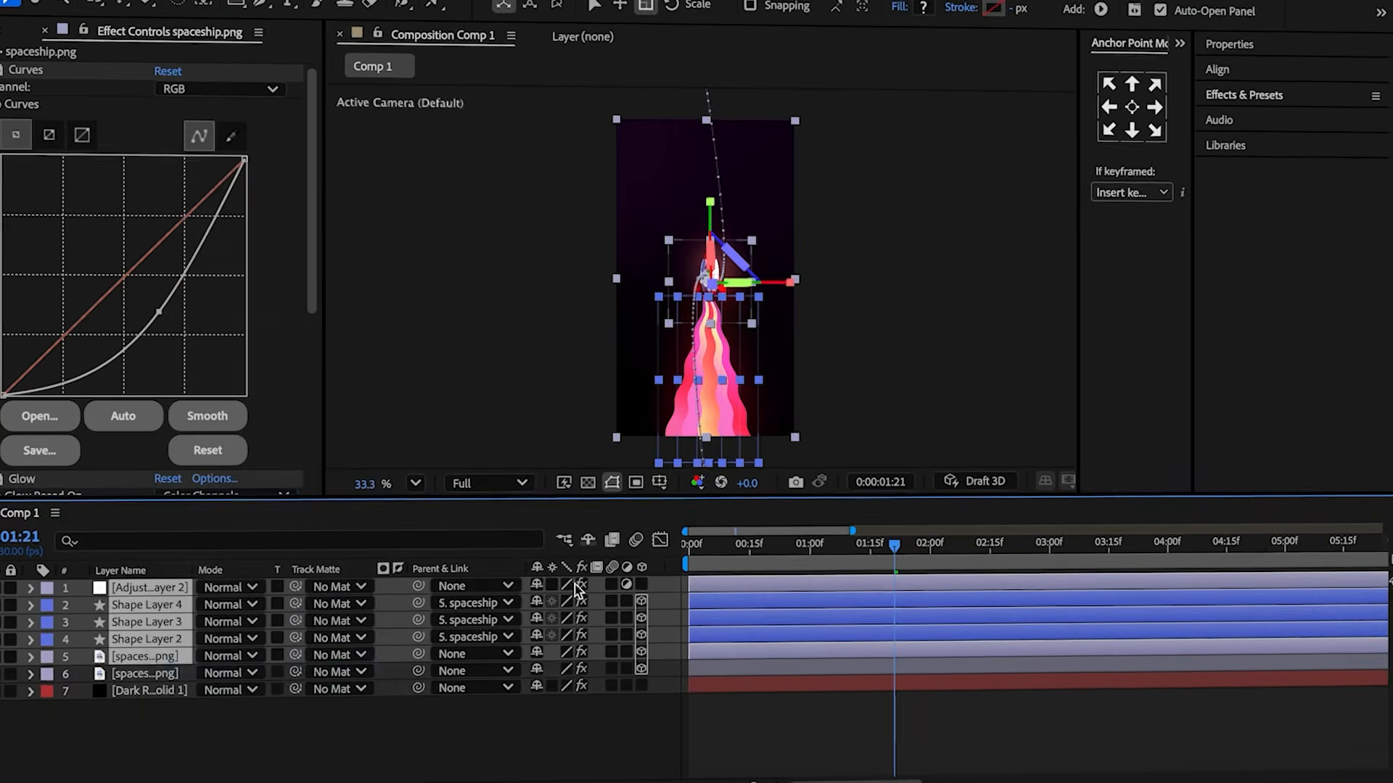
pyautogui.click(860, 538)
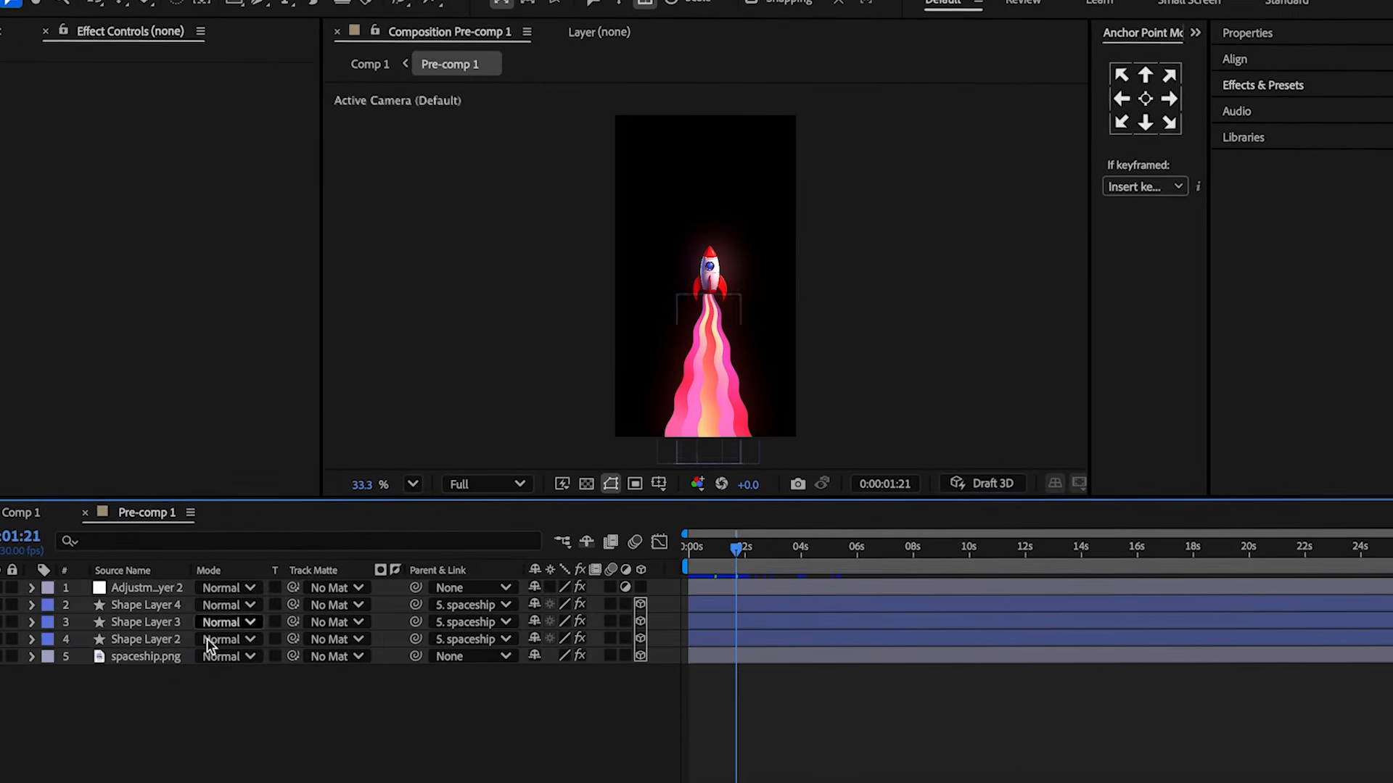
pyautogui.click(8, 642)
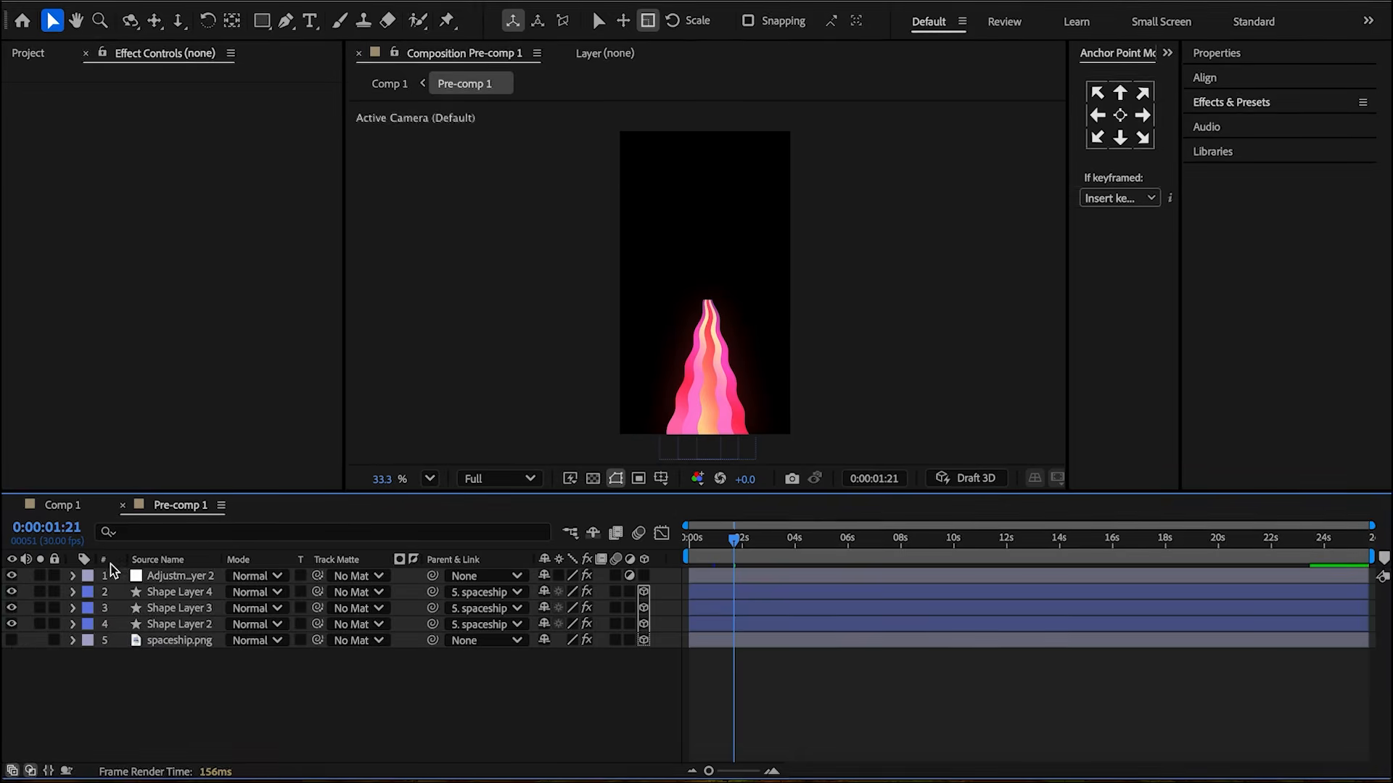
# Return to the main comp and duplicate the pre-comp layer.
pyautogui.click(121, 505)
pyautogui.click(173, 581)
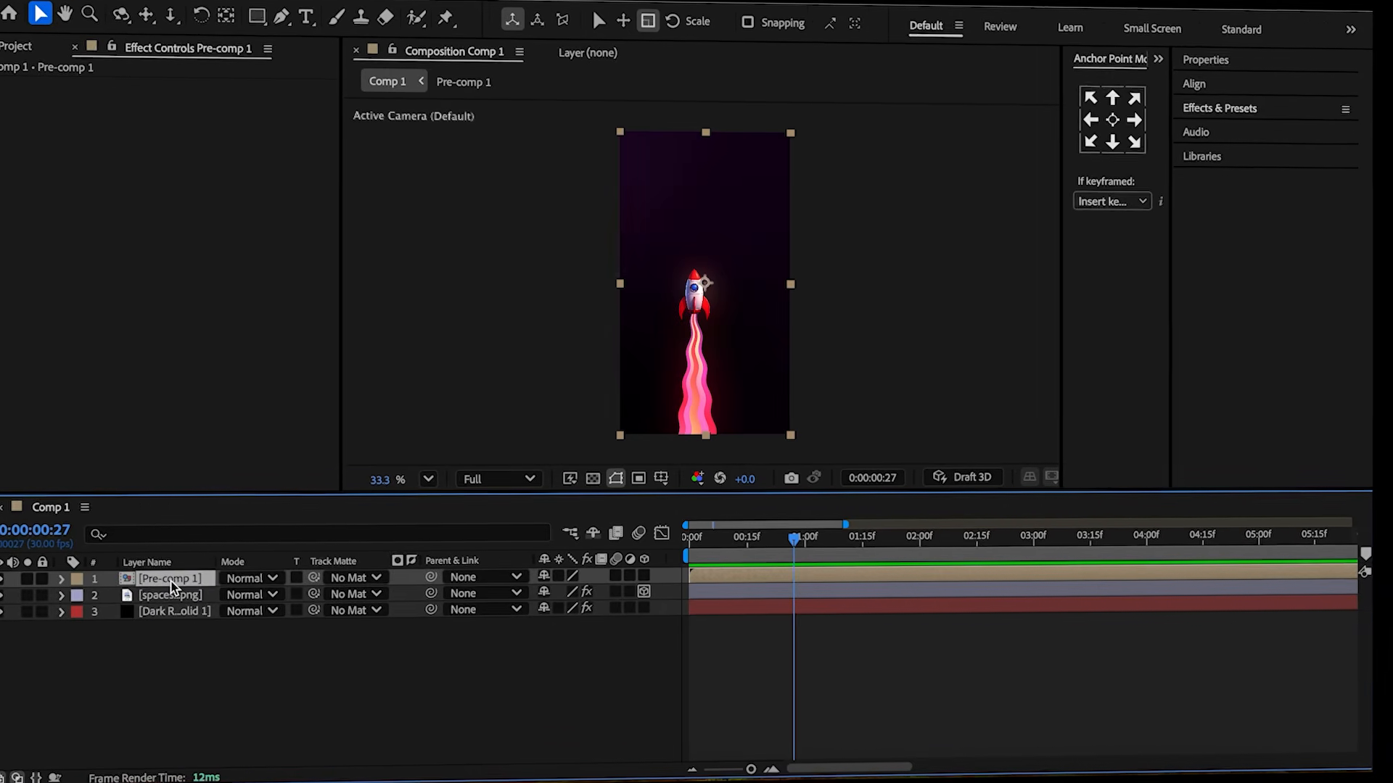
pyautogui.hotkey('ctrl', 'd')
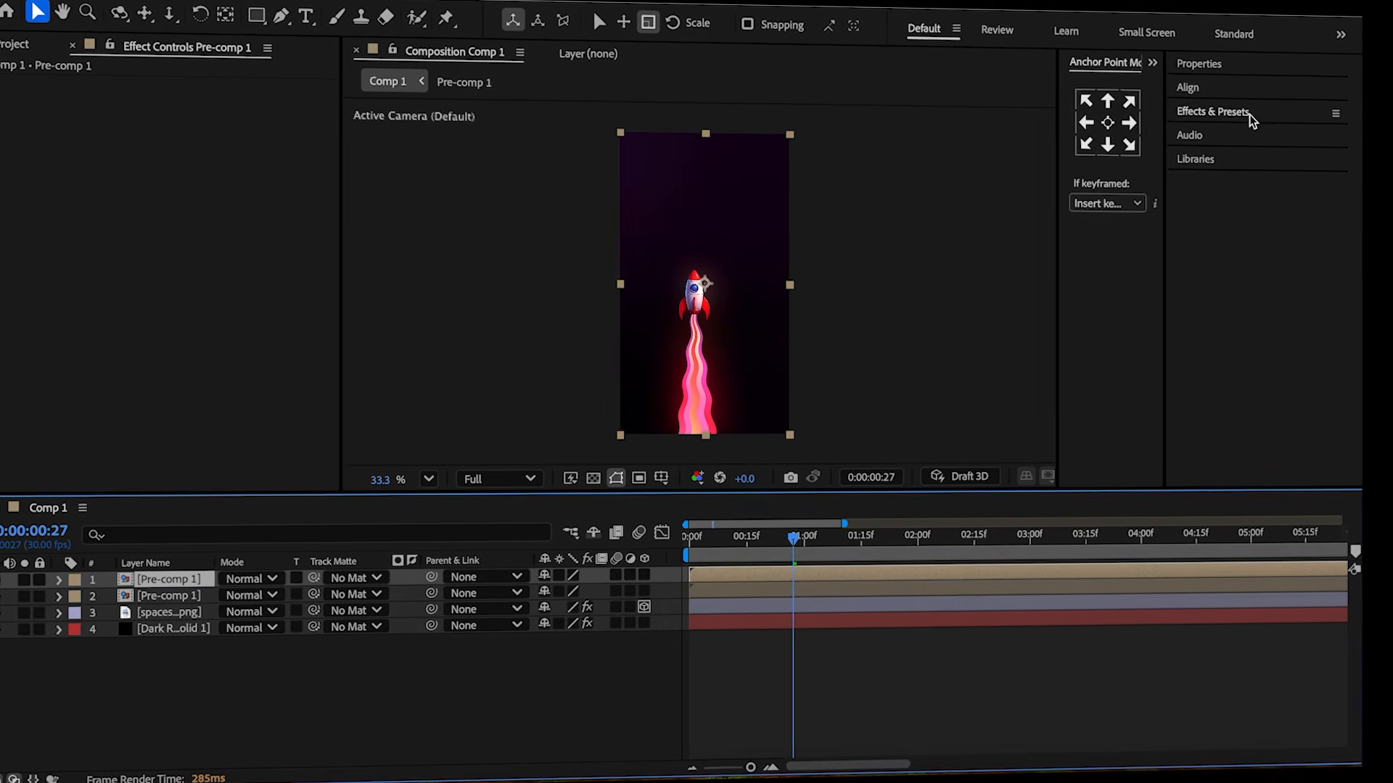
# Apply Find Edges to the top pre-comp with Invert on and Blend With Original at 80%, and set its mode to Overlay.
pyautogui.write('edge')
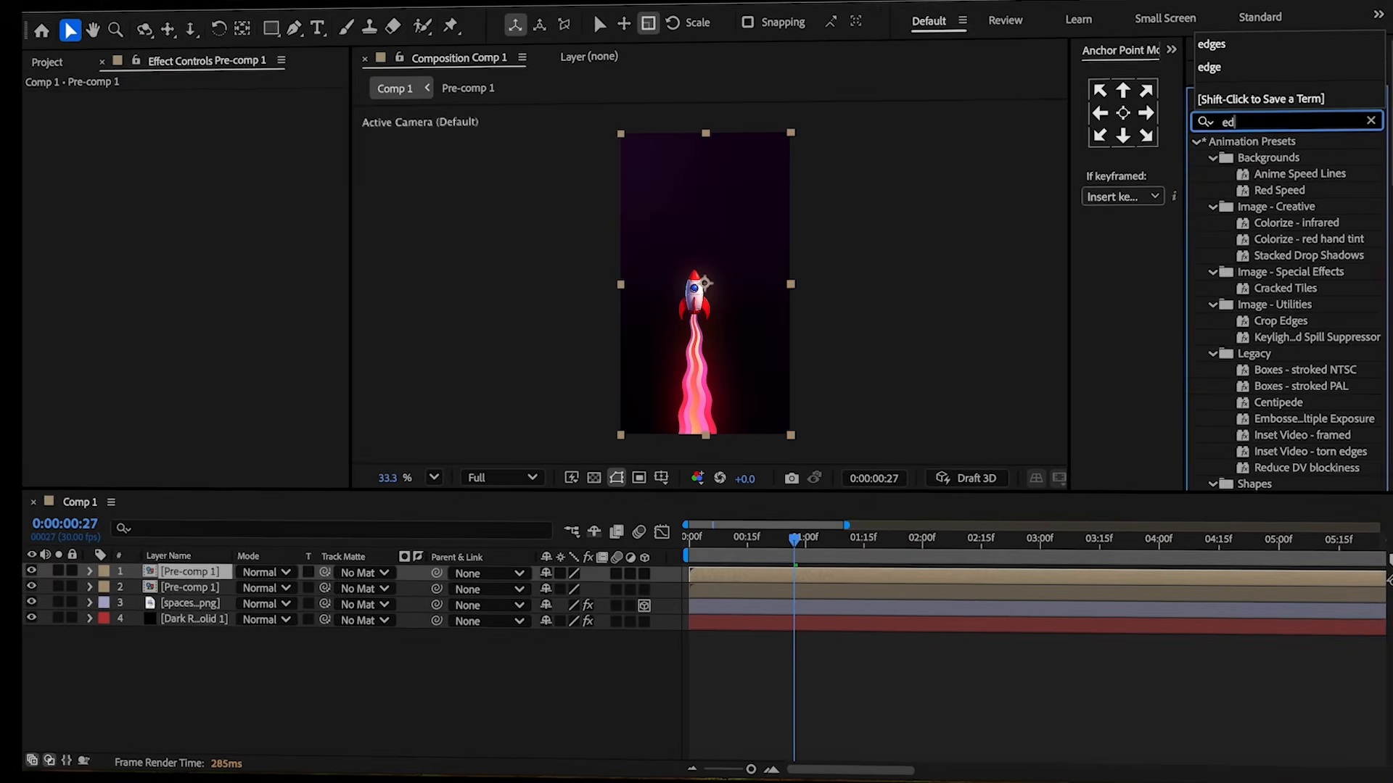
pyautogui.write('s')
pyautogui.doubleClick(1288, 269)
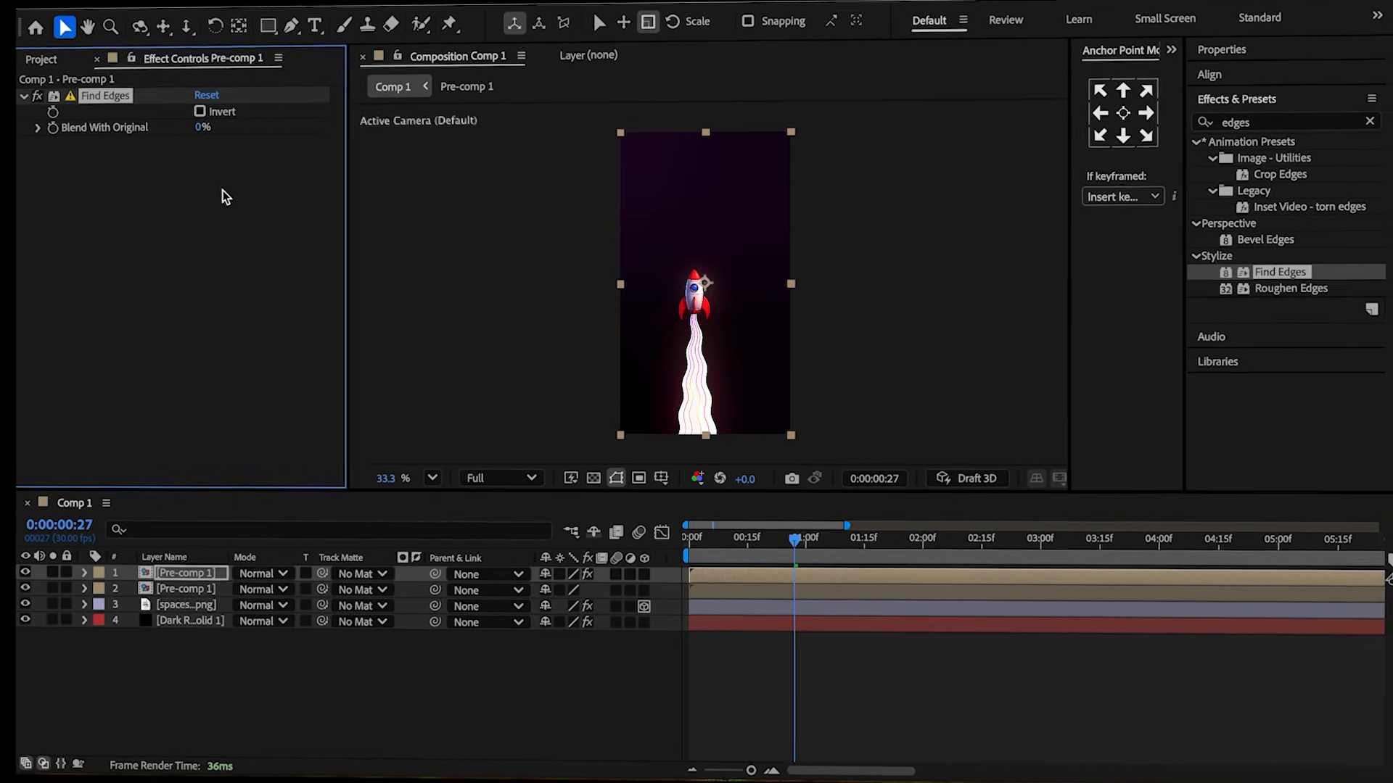
pyautogui.click(208, 117)
pyautogui.click(192, 121)
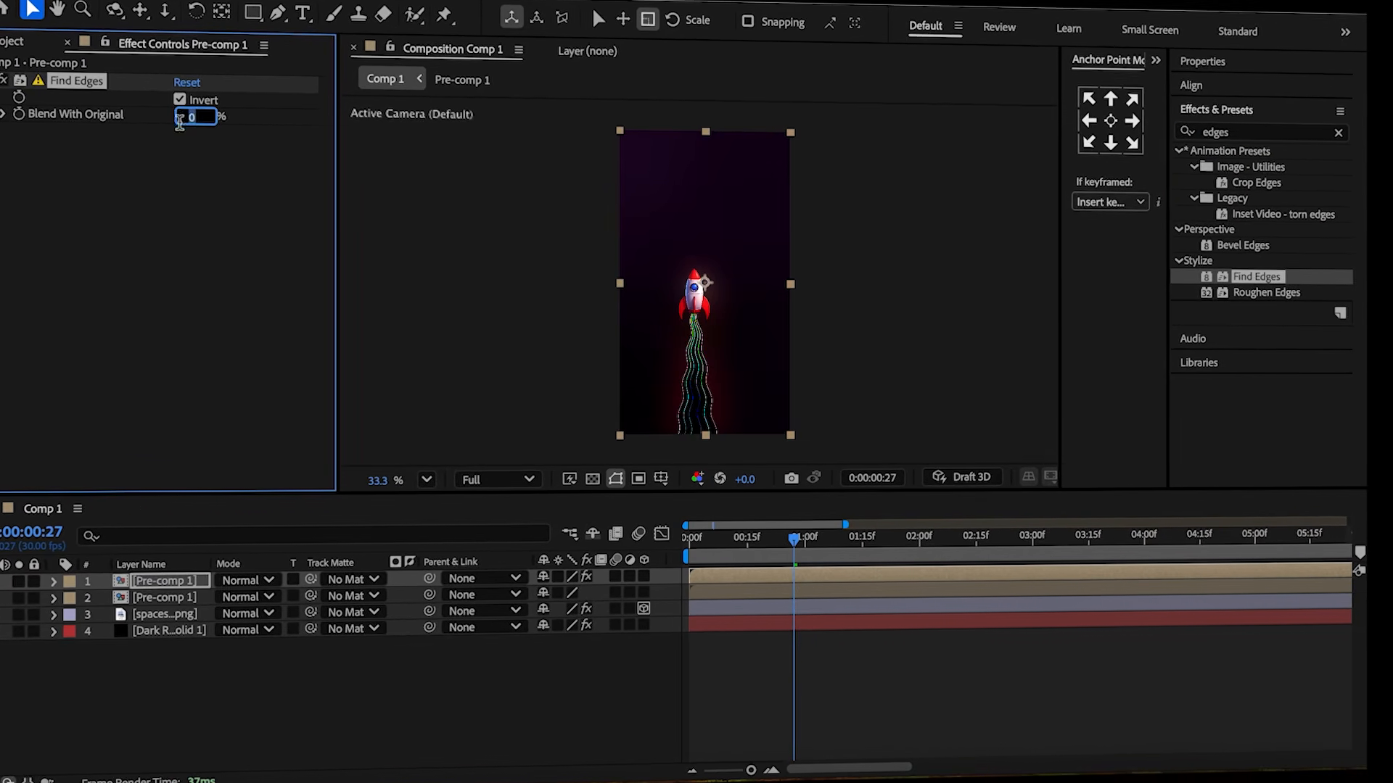
pyautogui.write('80')
pyautogui.press('Return')
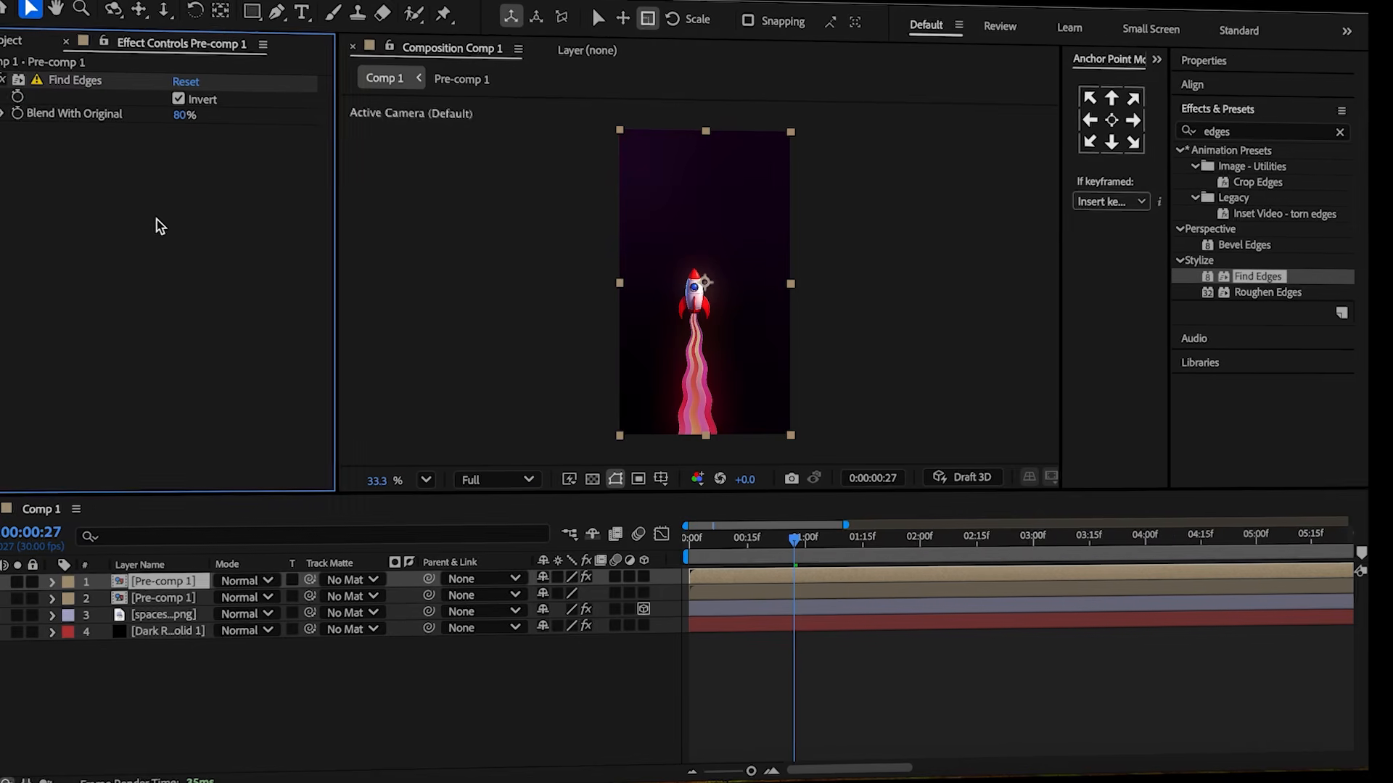
pyautogui.click(247, 580)
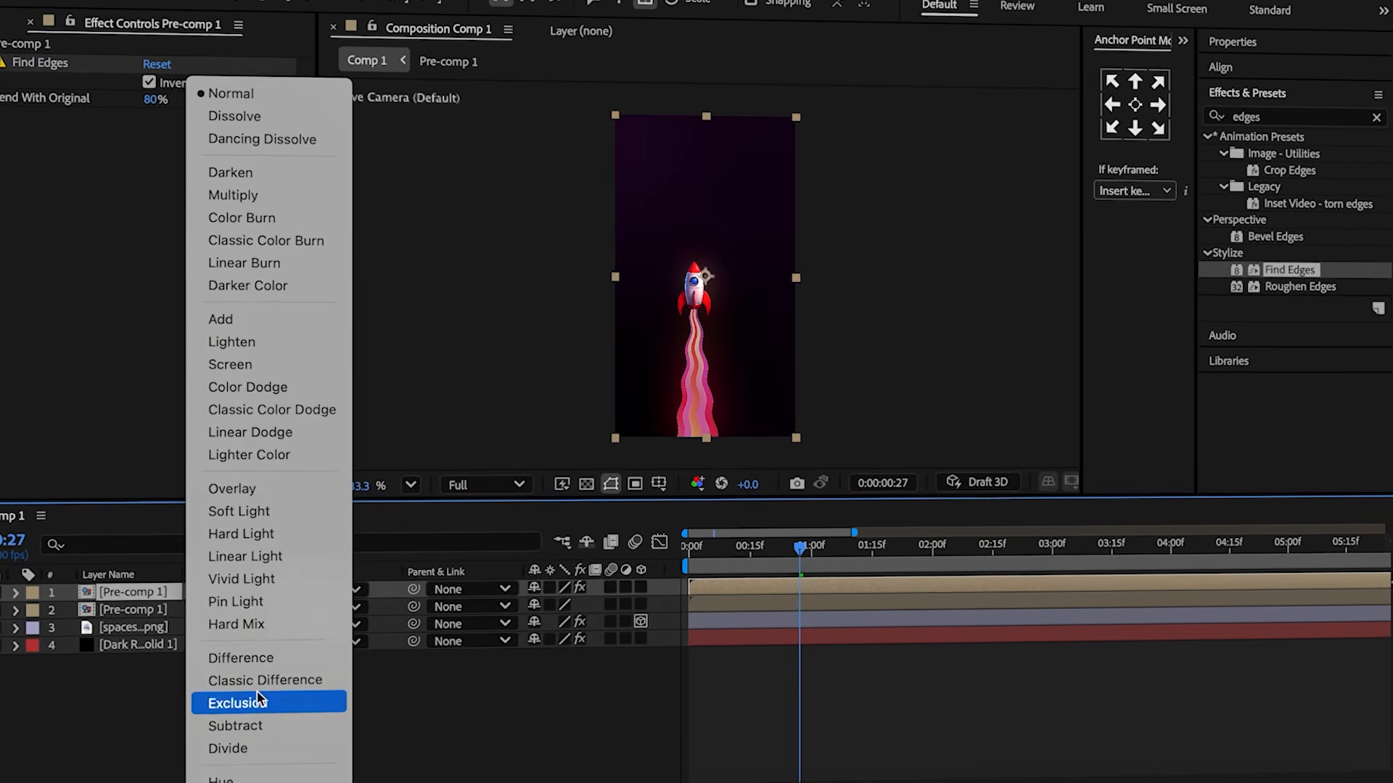
pyautogui.click(271, 497)
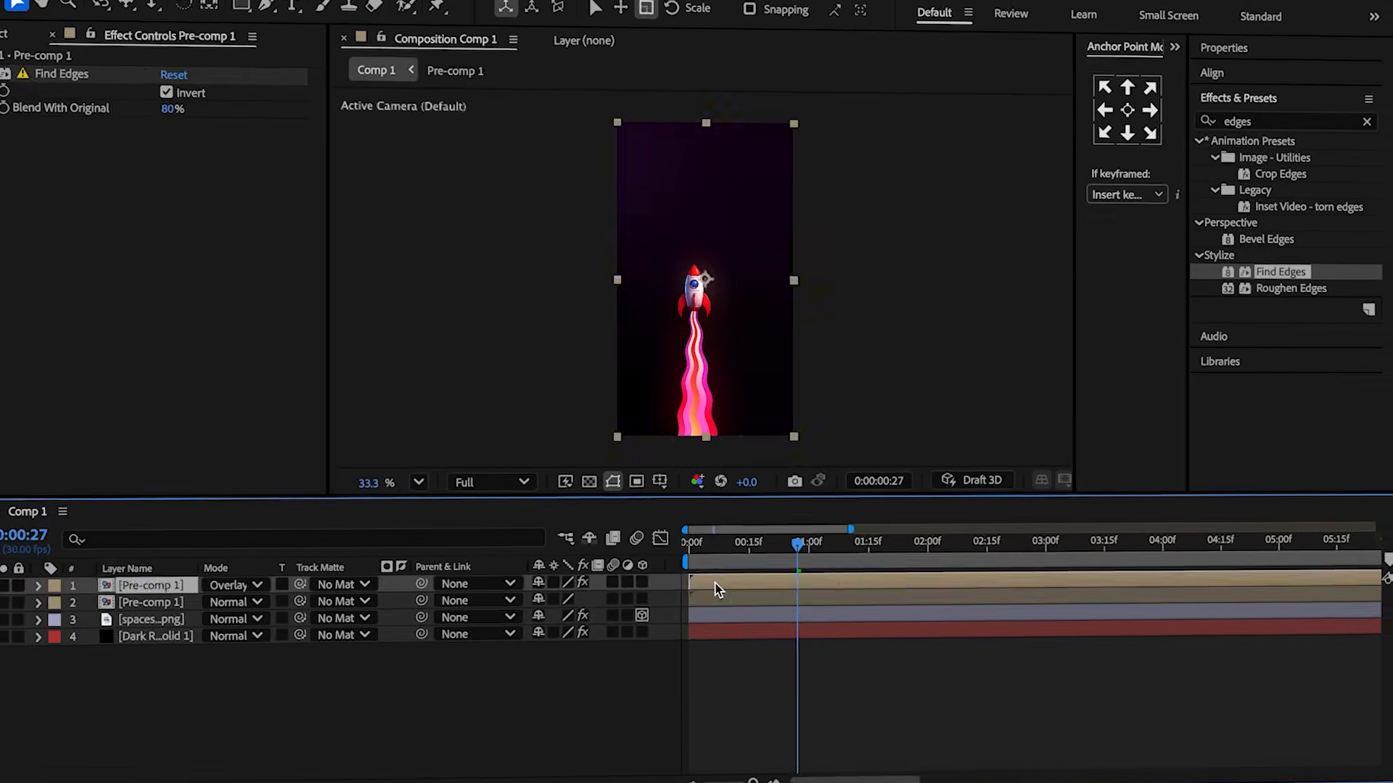
# Keyframe the Overlay pre-comp layer's Opacity at 100% at 3:04 and 0% one frame later, matching the pre-comp's fade.
pyautogui.doubleClick(715, 583)
pyautogui.moveTo(1370, 525); pyautogui.dragTo(825, 525)
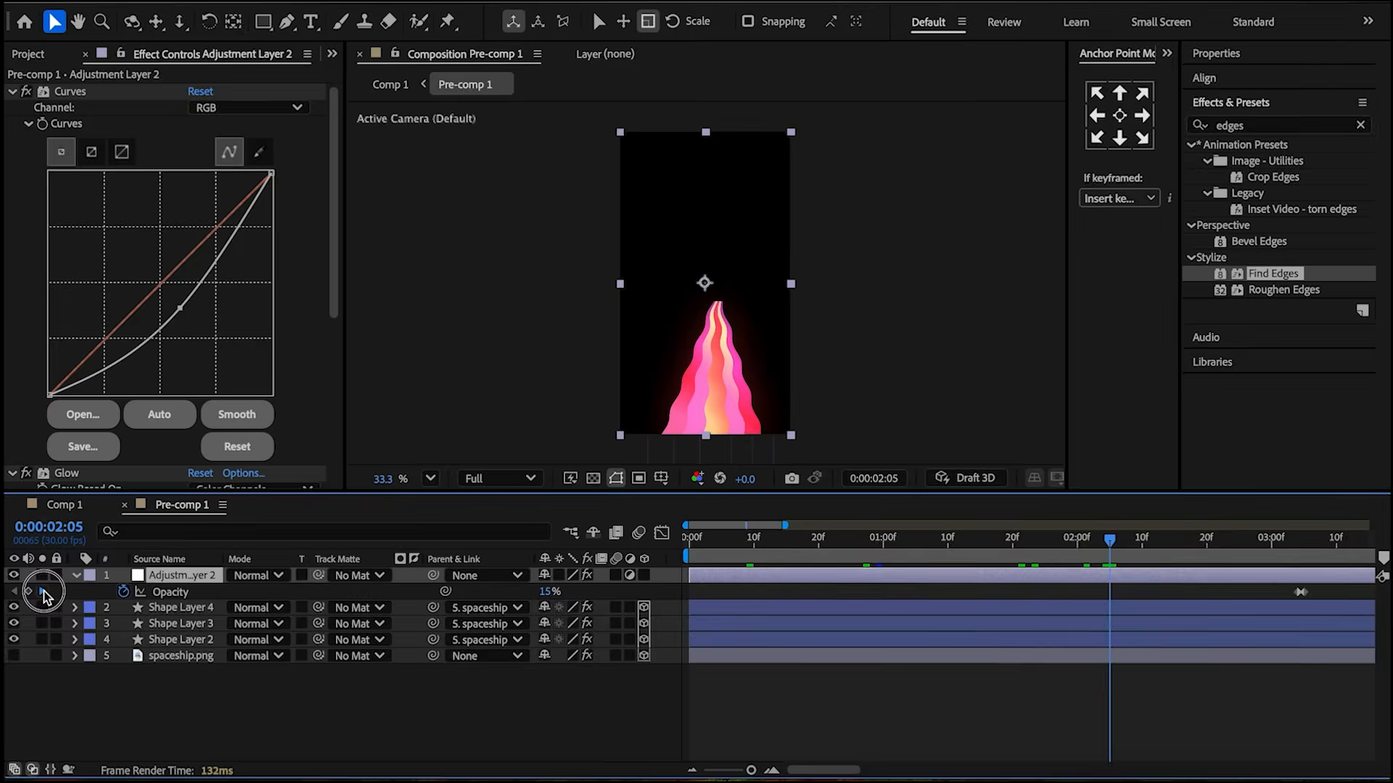
pyautogui.click(41, 593)
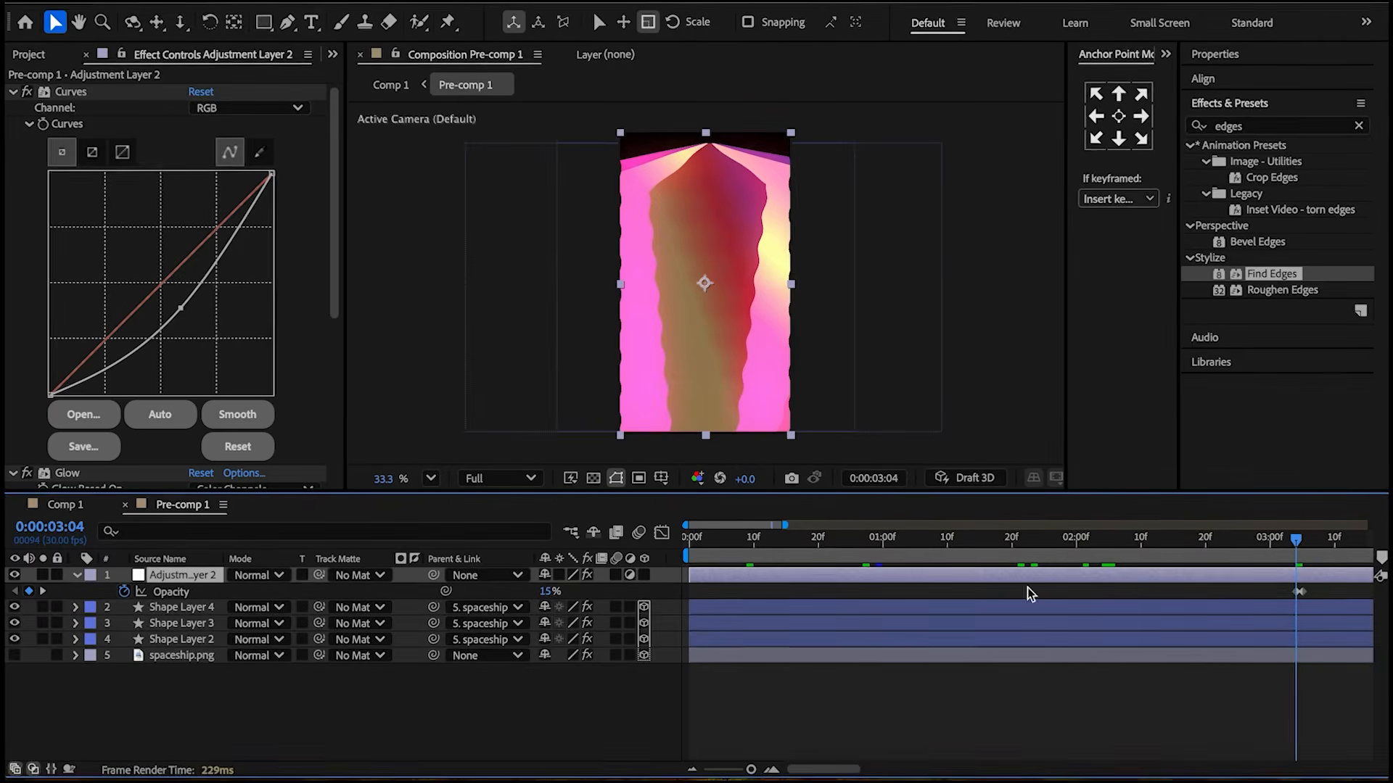
pyautogui.click(63, 505)
pyautogui.press('t')
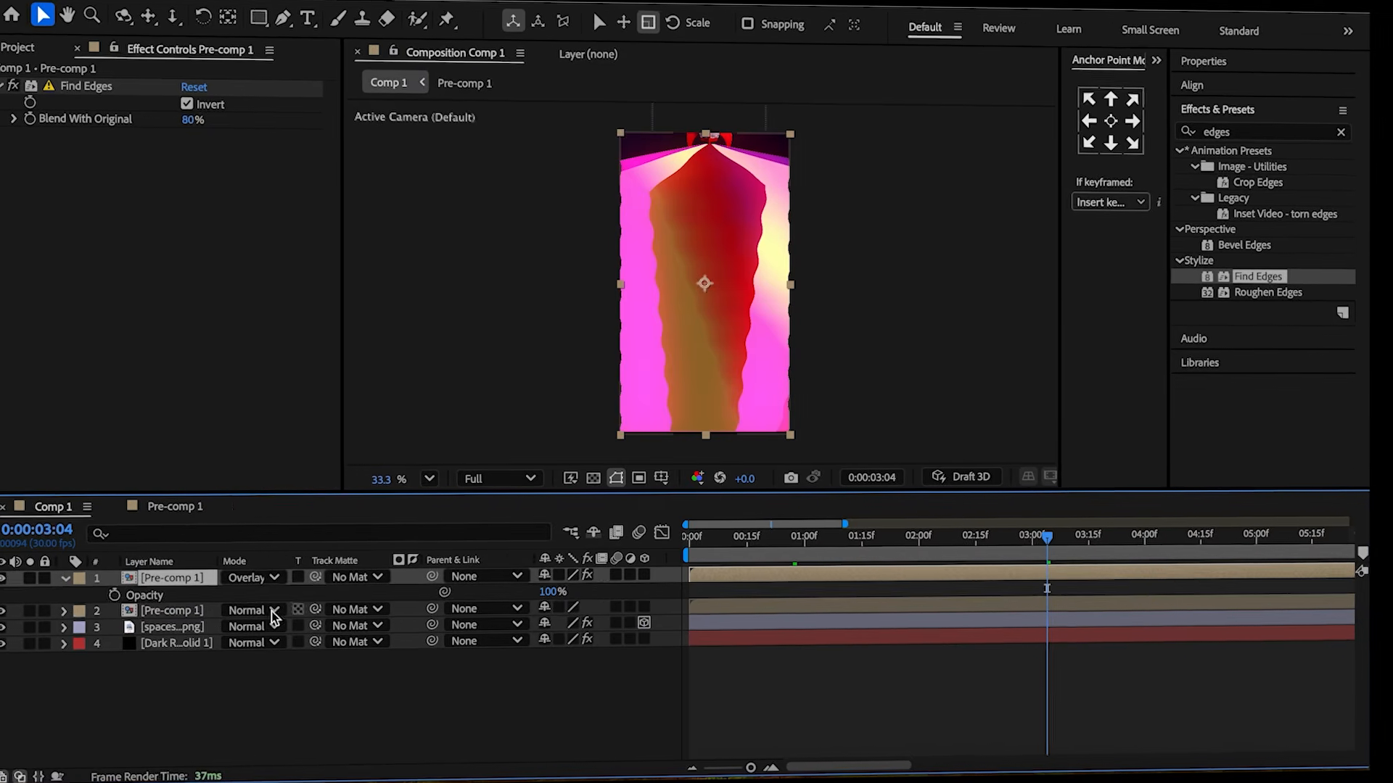
pyautogui.click(112, 596)
pyautogui.click(173, 508)
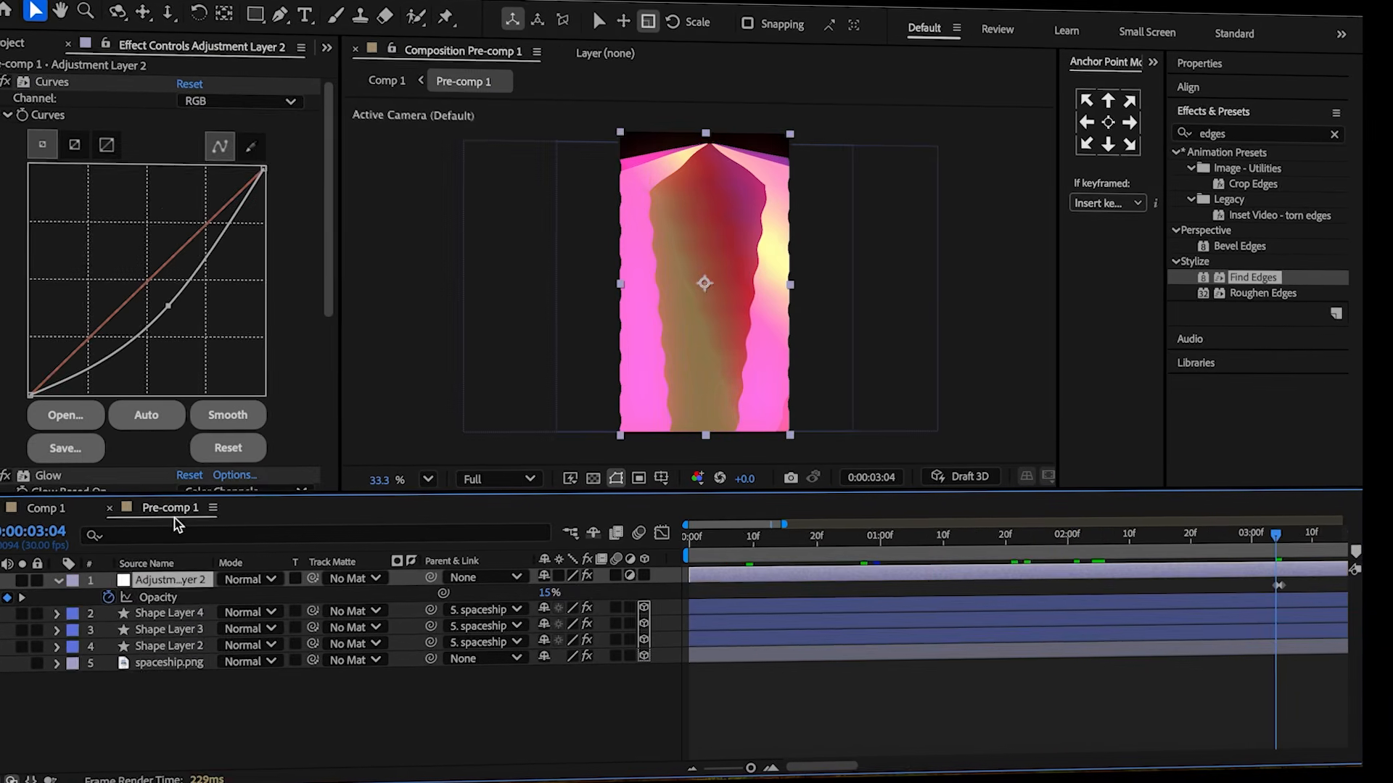
pyautogui.press('pagedown')
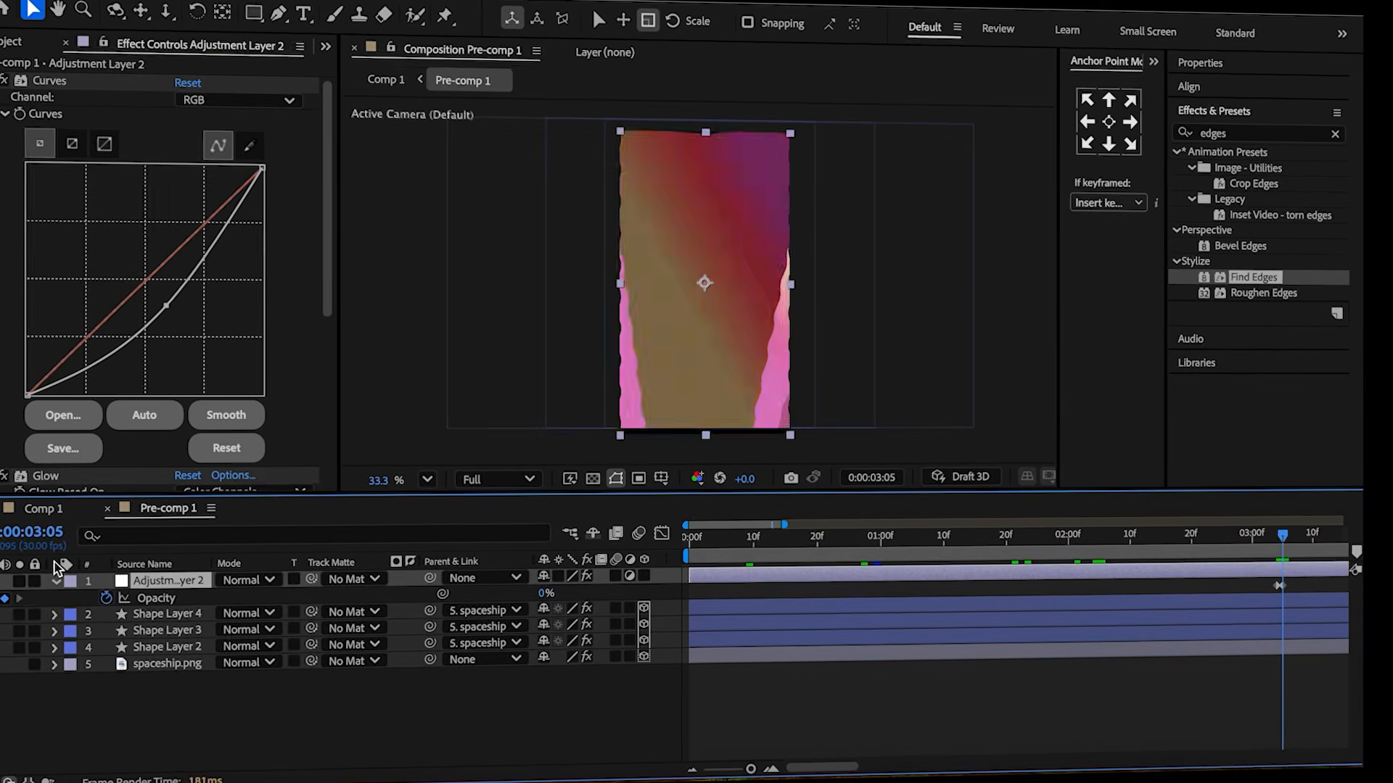
pyautogui.click(43, 508)
pyautogui.moveTo(545, 594); pyautogui.dragTo(366, 615)
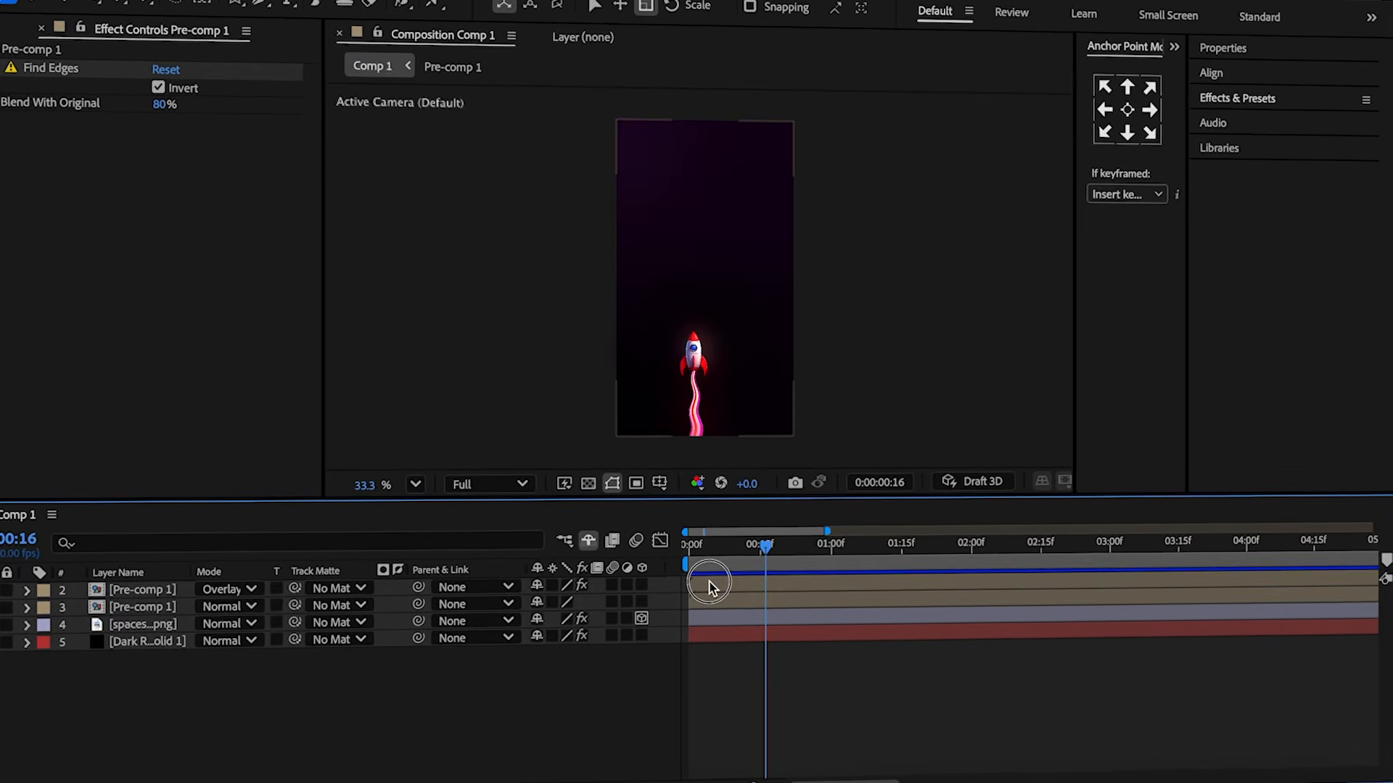
pyautogui.click(711, 587)
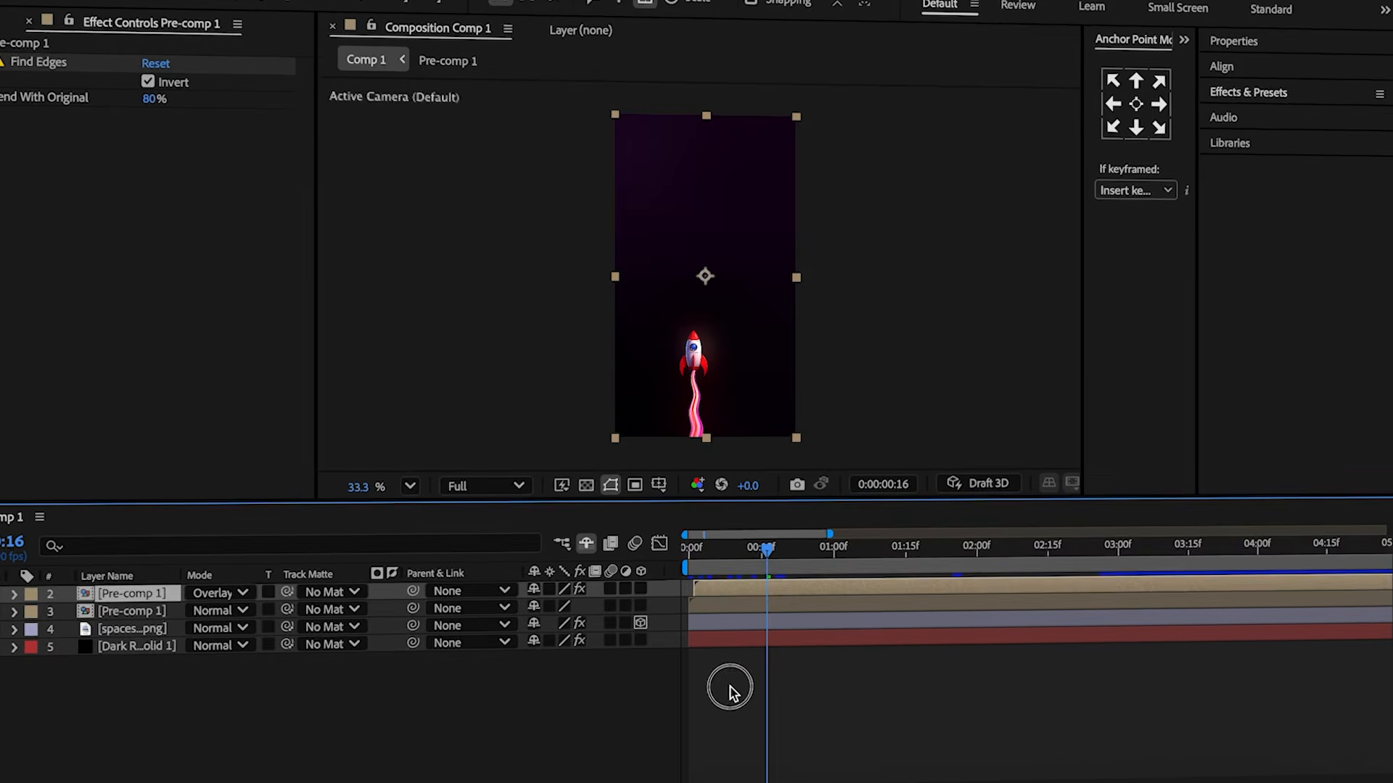
# Draw a small four-pointed star with the Star tool and raise its Inner Roundness to about 270%.
pyautogui.click(729, 691)
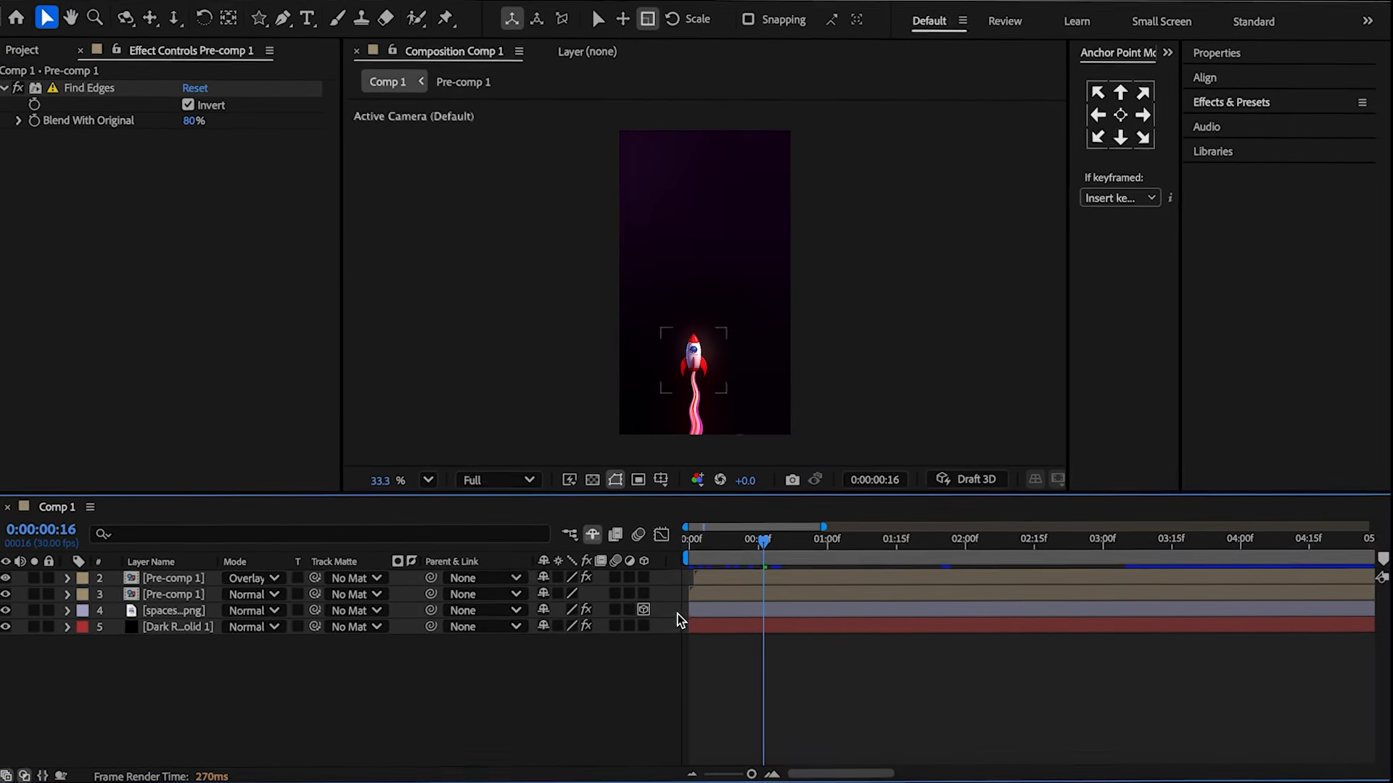
pyautogui.press('q')
pyautogui.click(652, 275)
pyautogui.moveTo(653, 275); pyautogui.dragTo(666, 292)
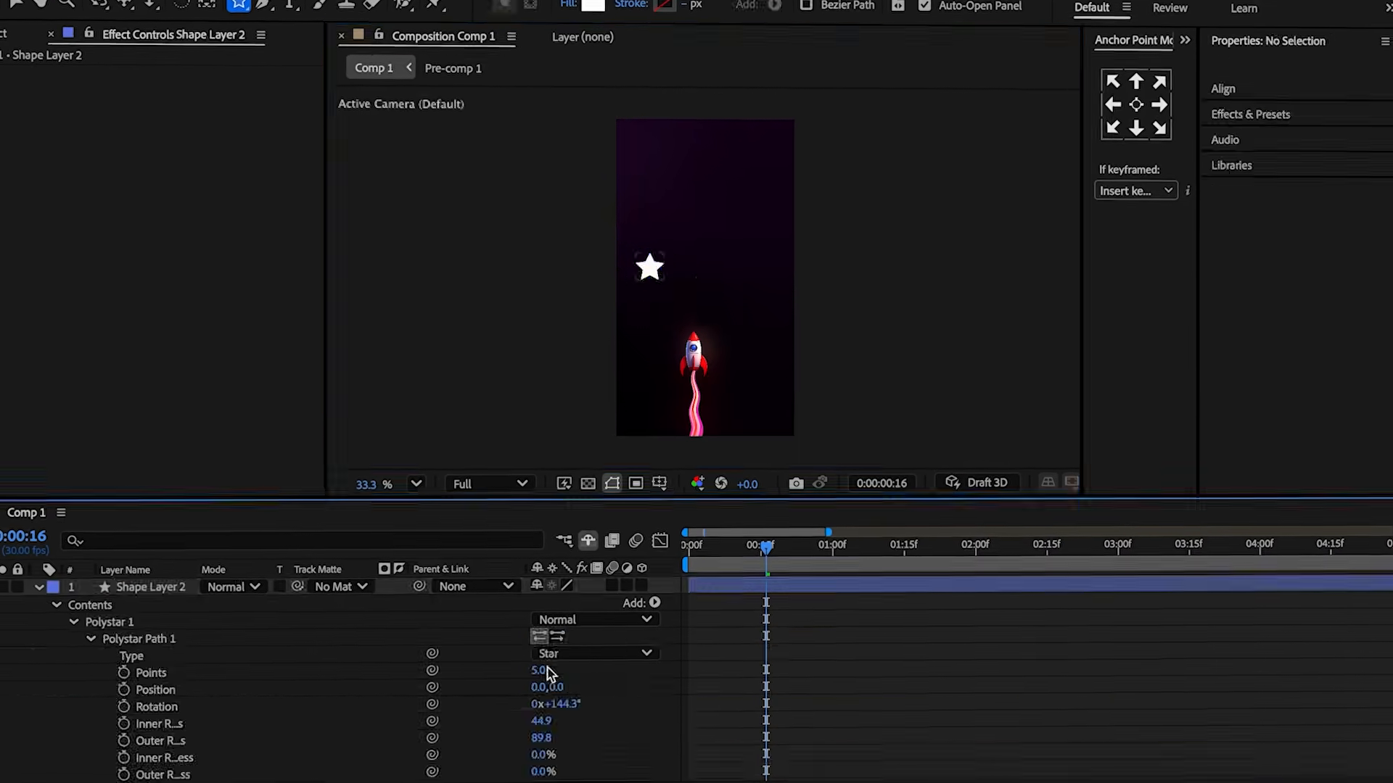
pyautogui.click(544, 666)
pyautogui.write('4')
pyautogui.click(460, 662)
pyautogui.scroll(-3, 538, 665)
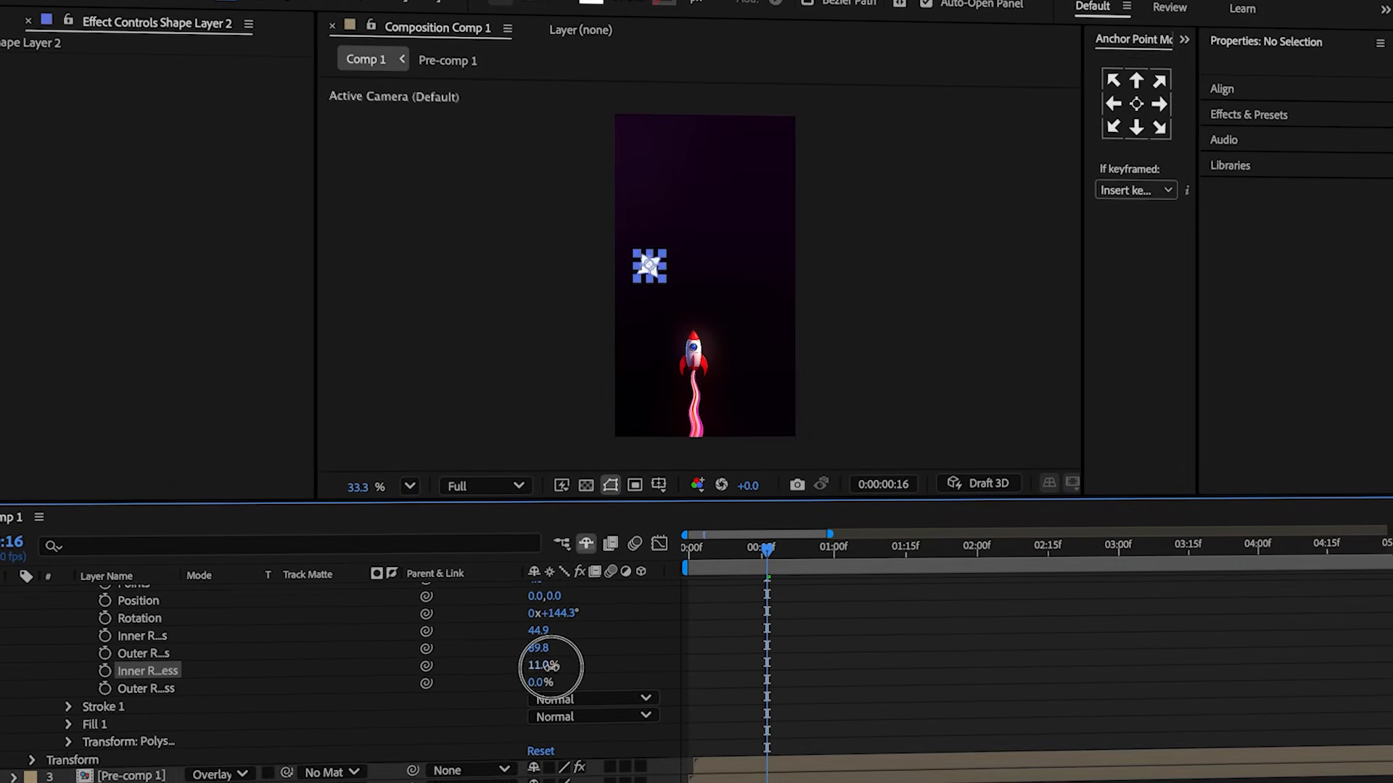
pyautogui.moveTo(677, 649); pyautogui.dragTo(815, 641)
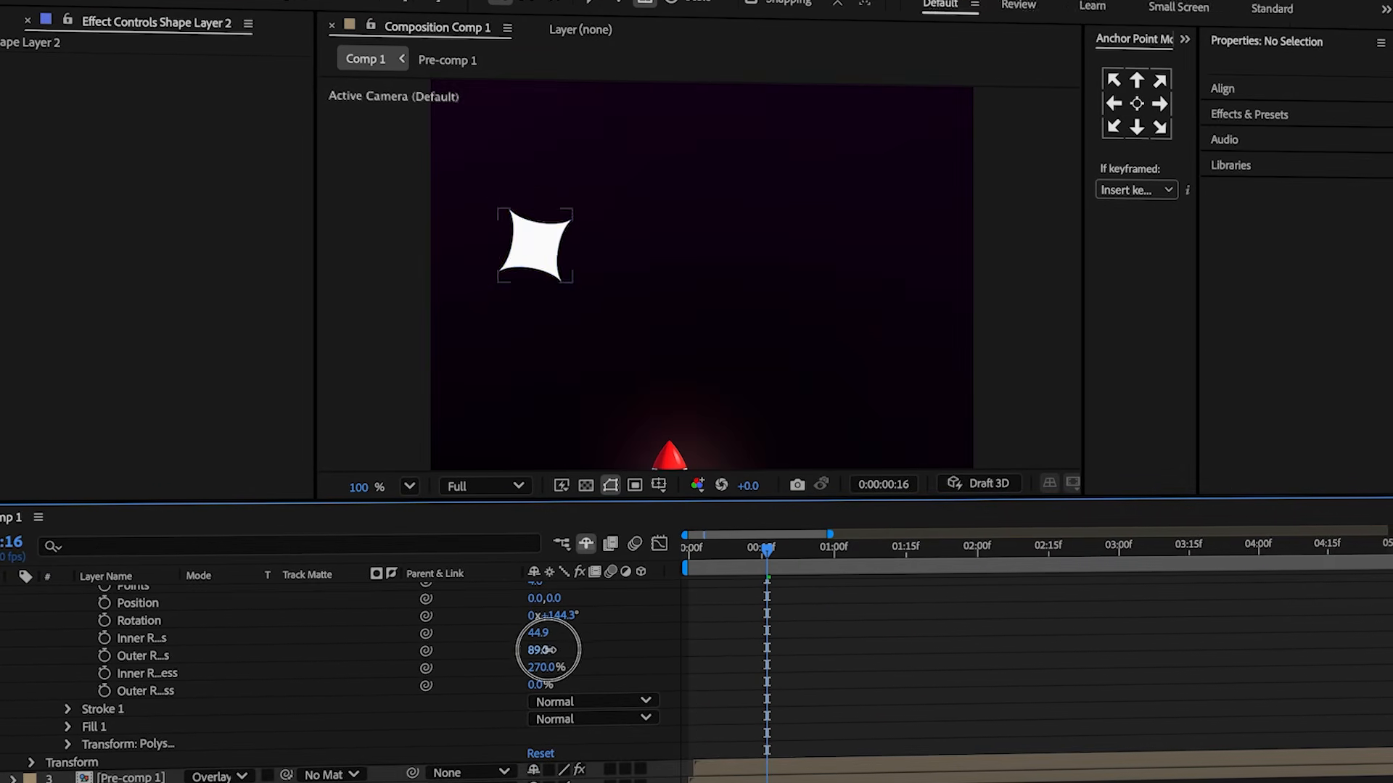
# Rotate the star to about 36° and set its Scale to 25%.
pyautogui.press('r')
pyautogui.moveTo(587, 642); pyautogui.dragTo(592, 607)
pyautogui.press('s')
pyautogui.click(595, 597)
pyautogui.write('25')
pyautogui.press('Return')
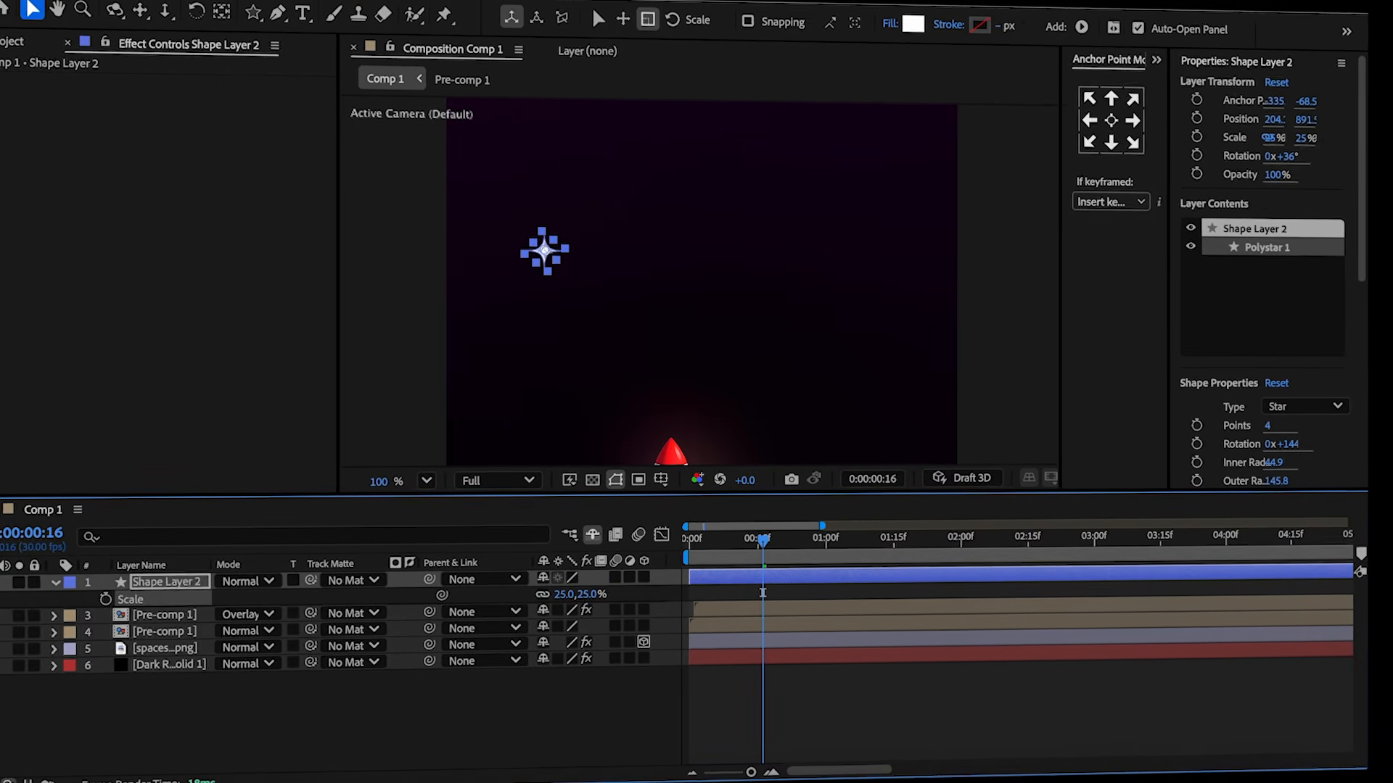
# Keyframe the star's Scale at 0% at 0:00, 25% at 0:24 and 0% at 1:15.
pyautogui.moveTo(763, 539); pyautogui.dragTo(797, 539)
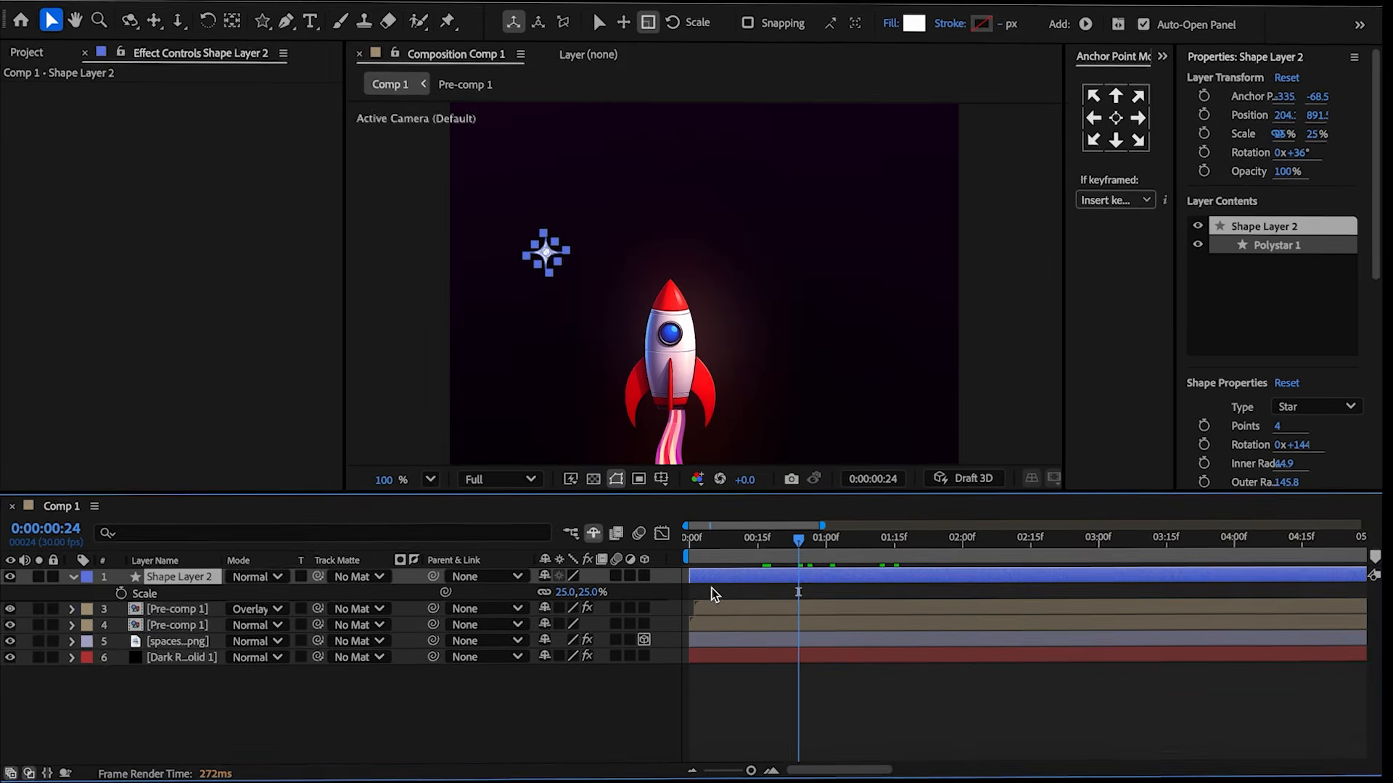
pyautogui.click(121, 593)
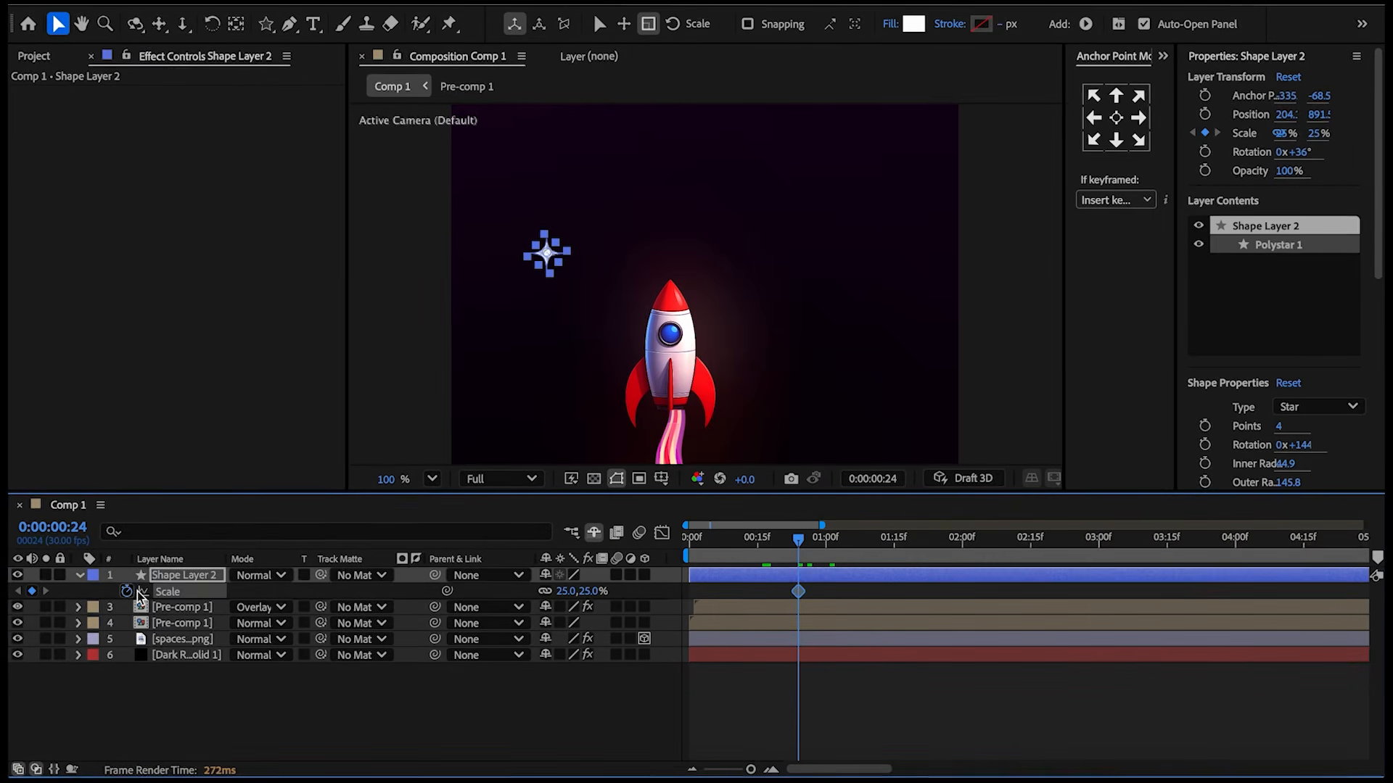
pyautogui.moveTo(757, 542); pyautogui.dragTo(686, 546)
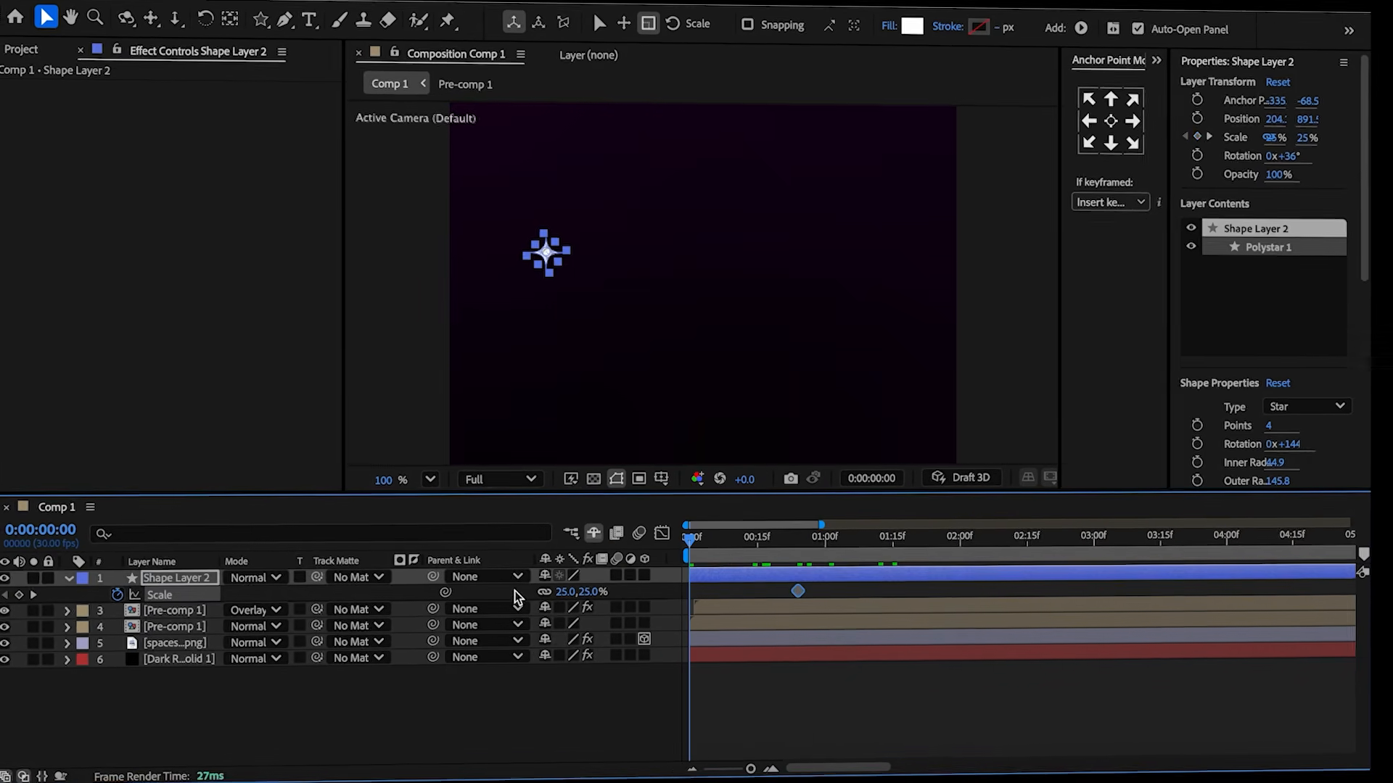
pyautogui.click(496, 592)
pyautogui.click(584, 592)
pyautogui.write('0')
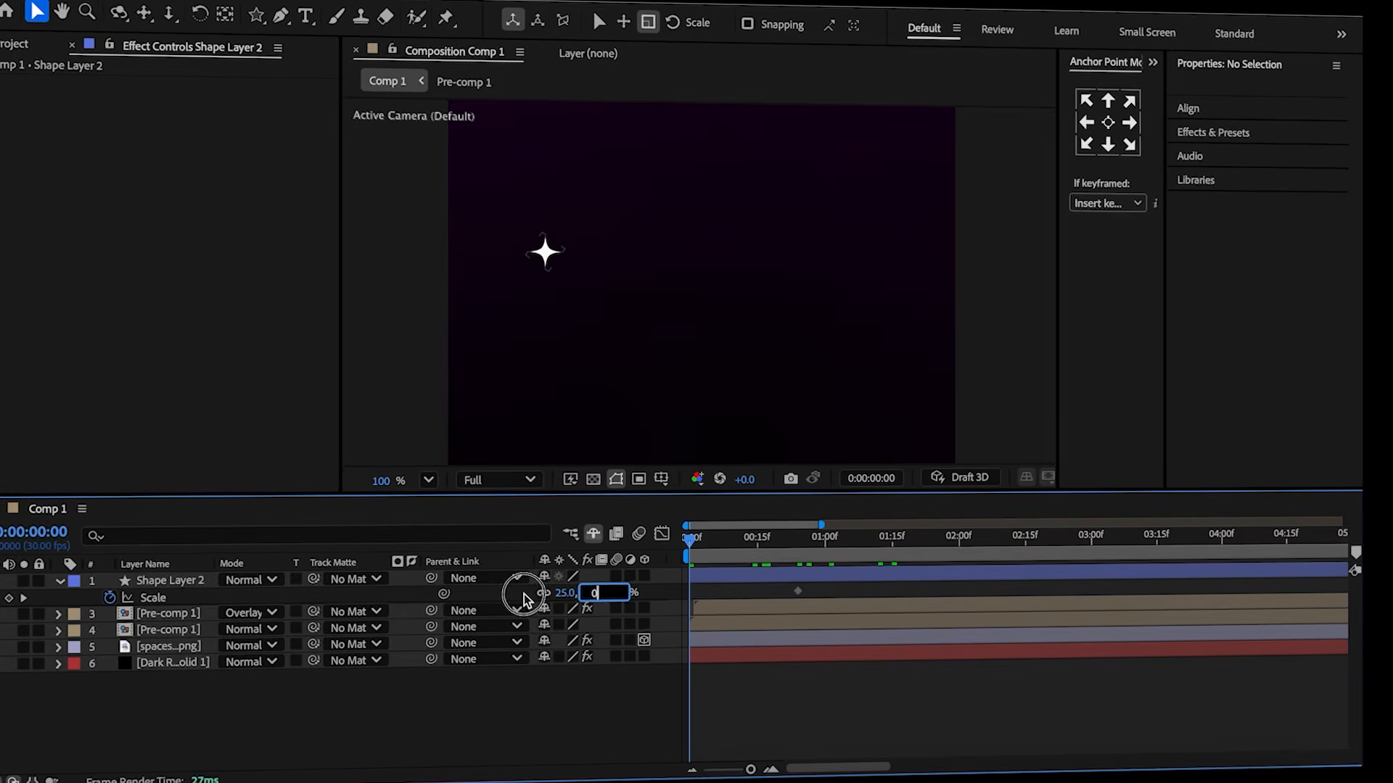
pyautogui.moveTo(848, 545); pyautogui.dragTo(892, 556)
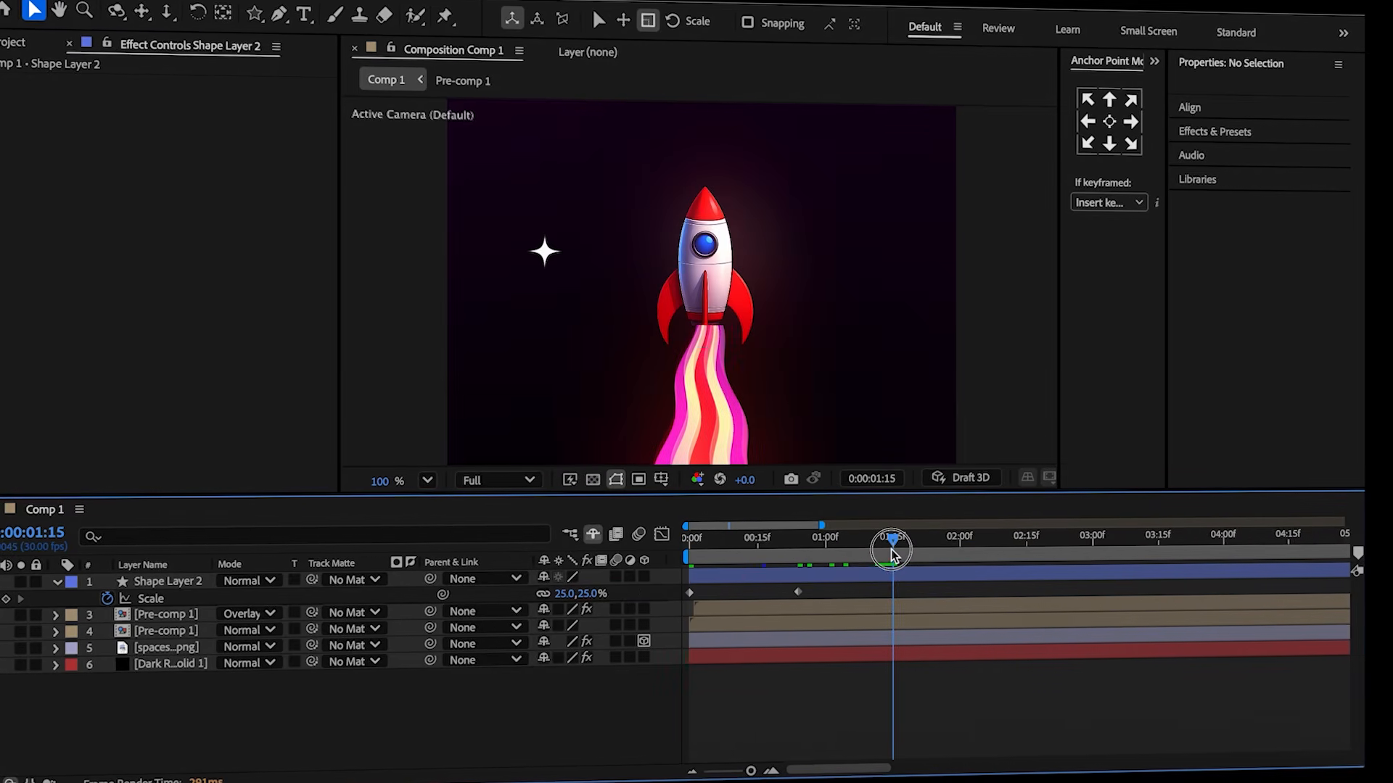
pyautogui.click(602, 593)
pyautogui.write('0')
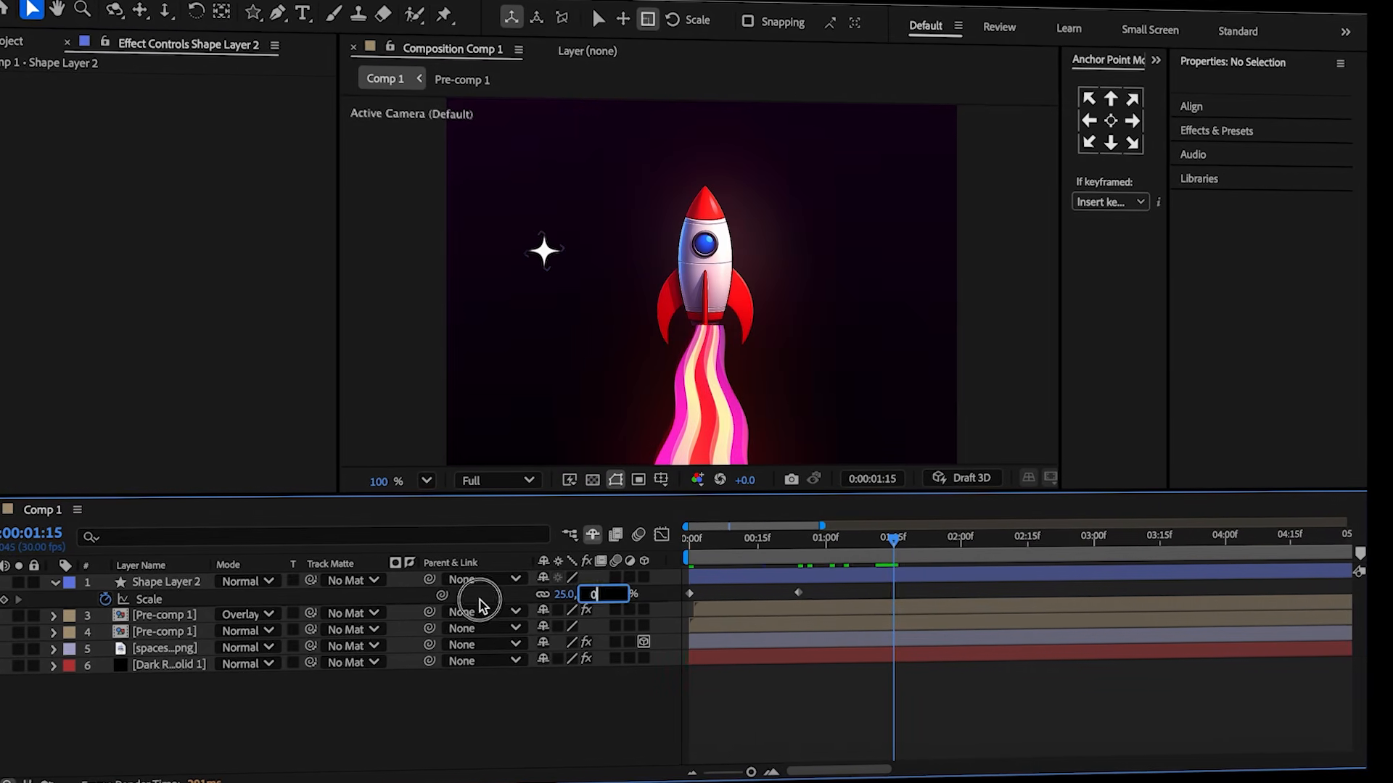
pyautogui.click(479, 599)
# Select the star's scale keyframes and ease them by adjusting the handles in the graph editor.
pyautogui.moveTo(925, 587); pyautogui.dragTo(677, 601)
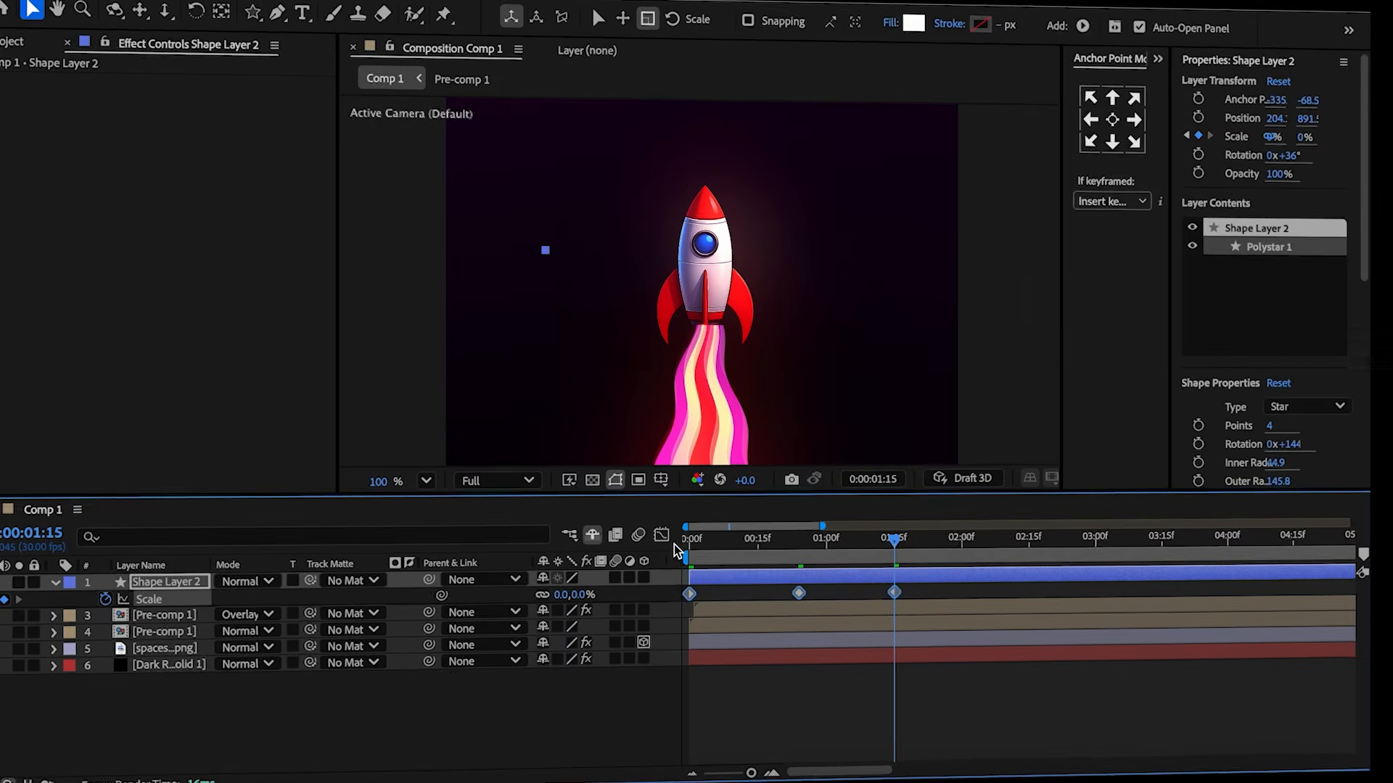
pyautogui.click(662, 535)
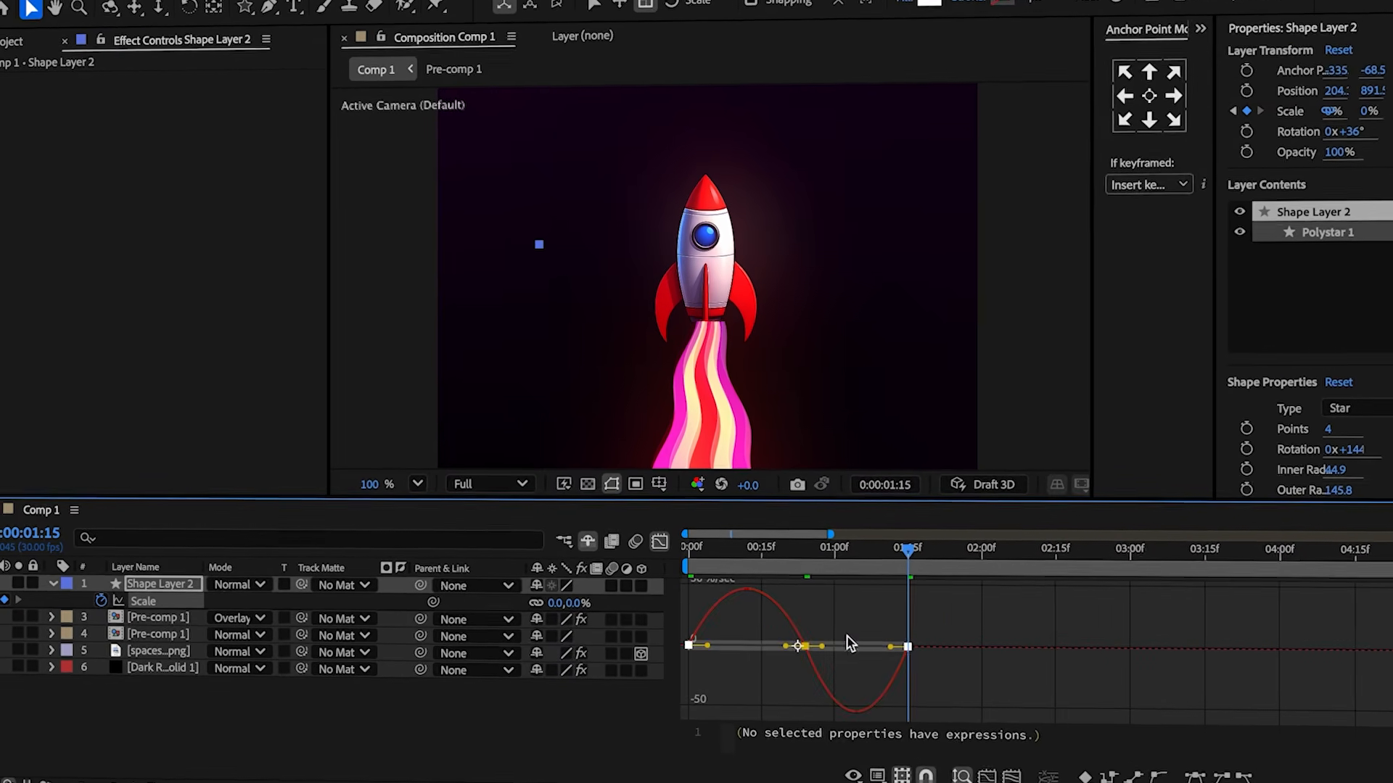
pyautogui.click(808, 658)
pyautogui.click(805, 646)
pyautogui.moveTo(786, 646); pyautogui.dragTo(717, 645)
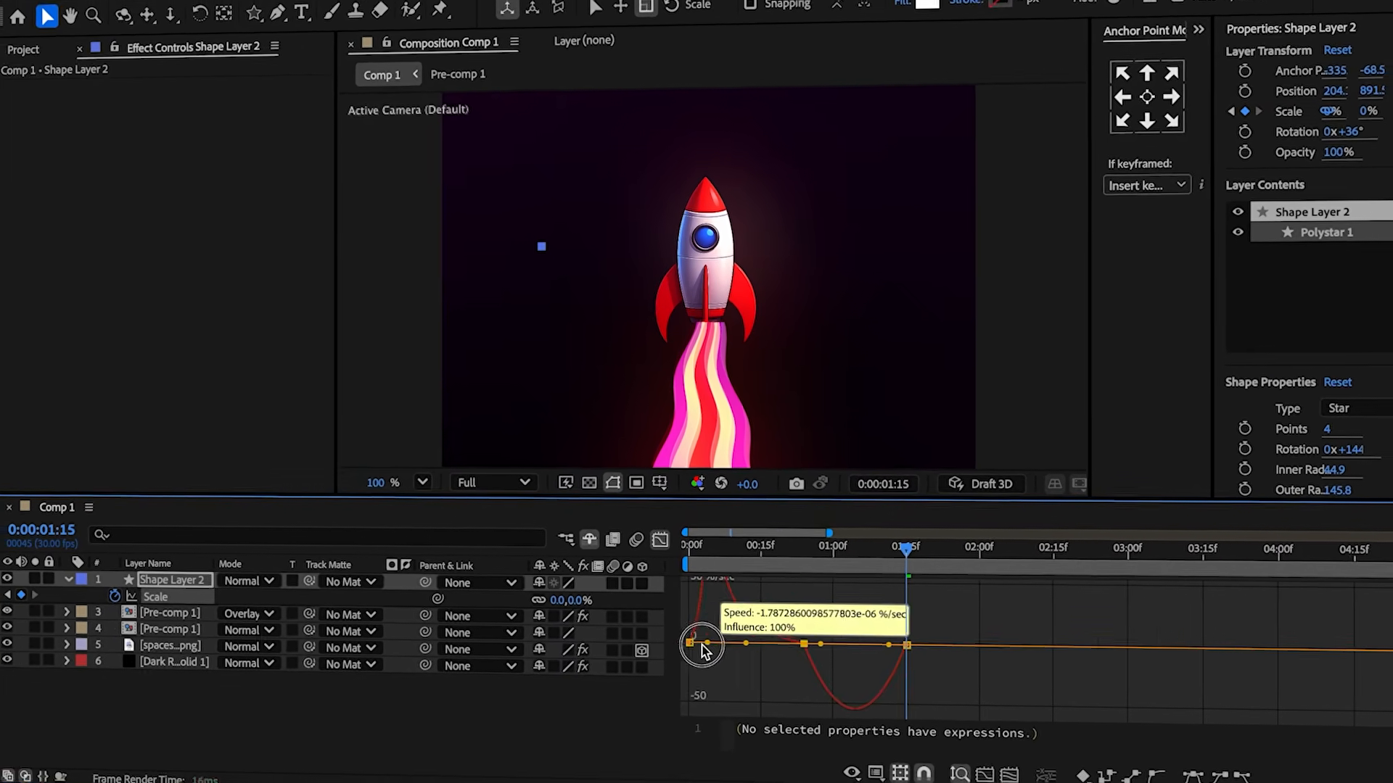
pyautogui.moveTo(818, 663); pyautogui.dragTo(863, 668)
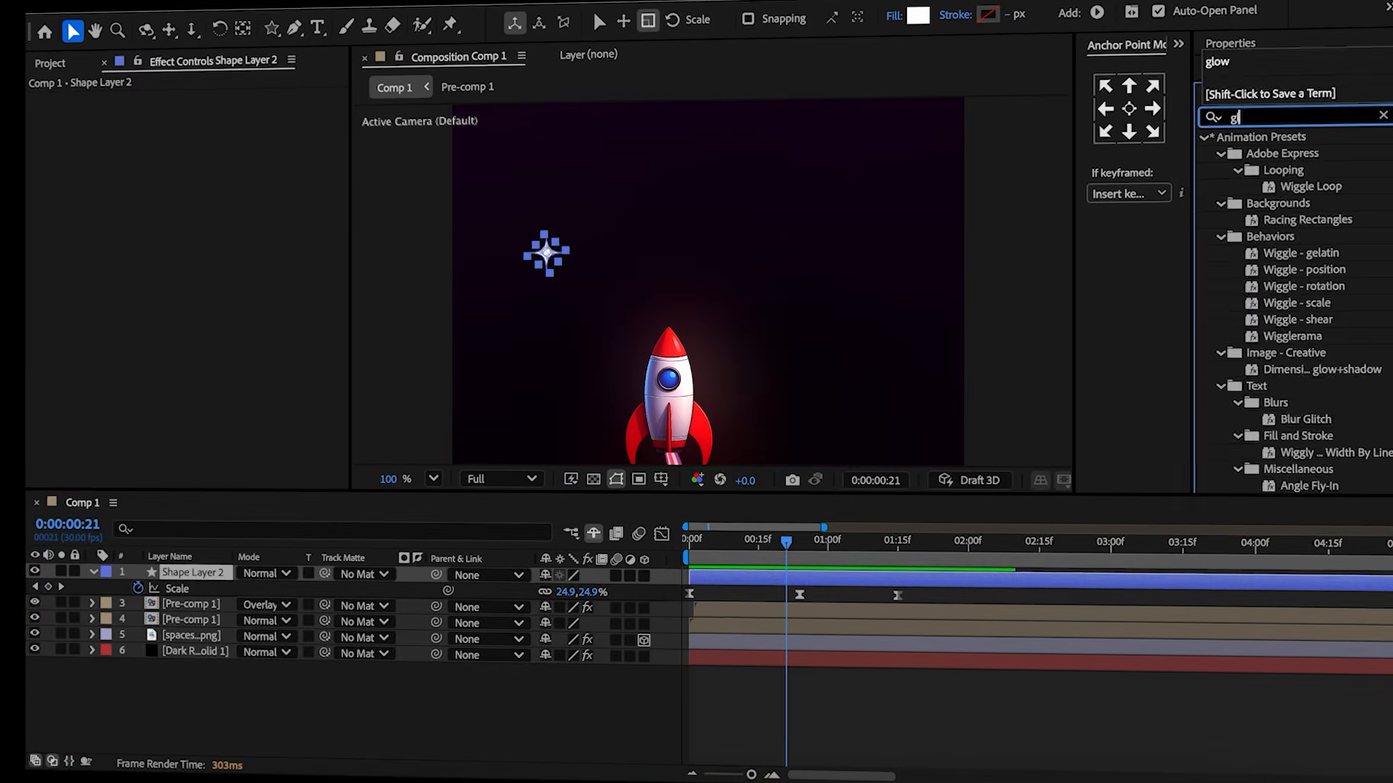
# Apply Glow to the star and raise its Glow Radius to about 178.
pyautogui.write('ow')
pyautogui.moveTo(1275, 237); pyautogui.dragTo(599, 172)
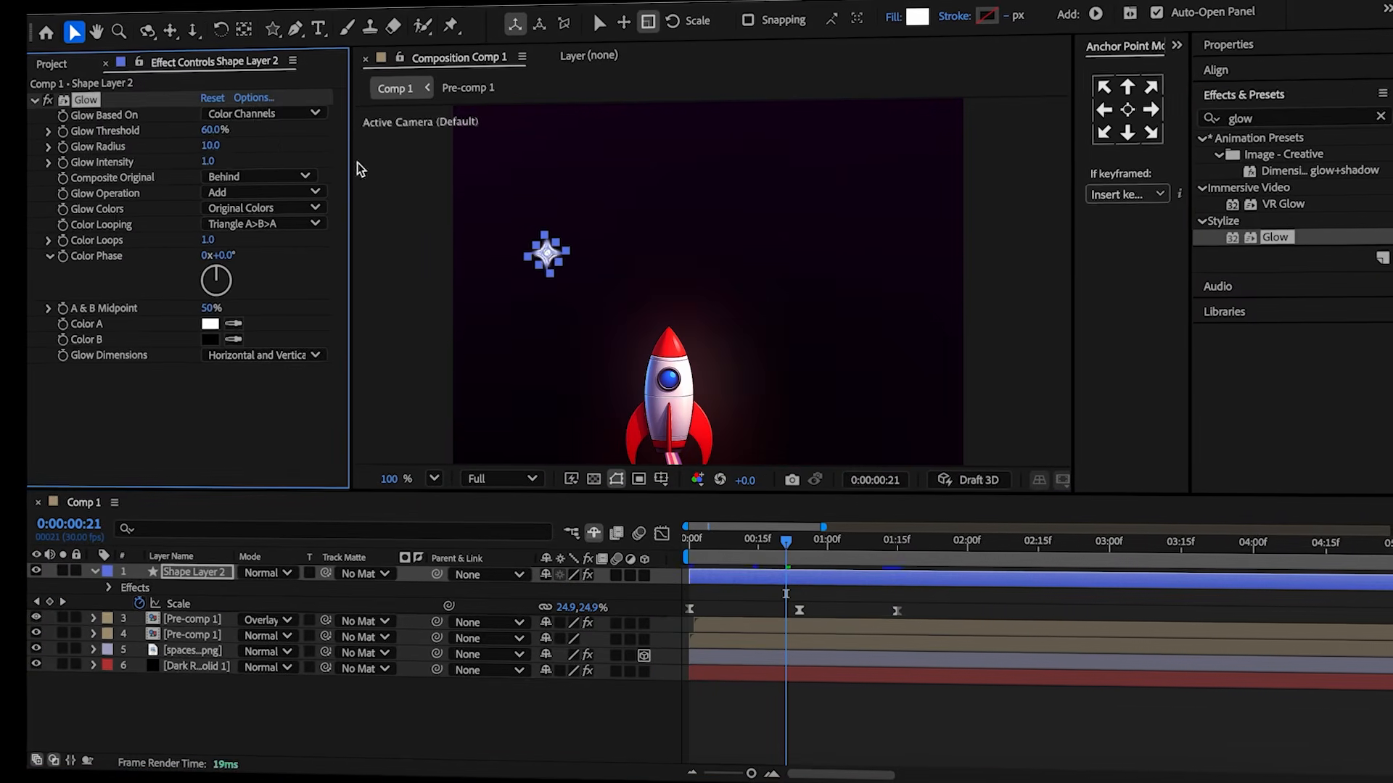
pyautogui.moveTo(210, 145); pyautogui.dragTo(351, 146)
# Duplicate the star, offsetting each copy later in time and moving it to a different spot in the frame.
pyautogui.click(193, 573)
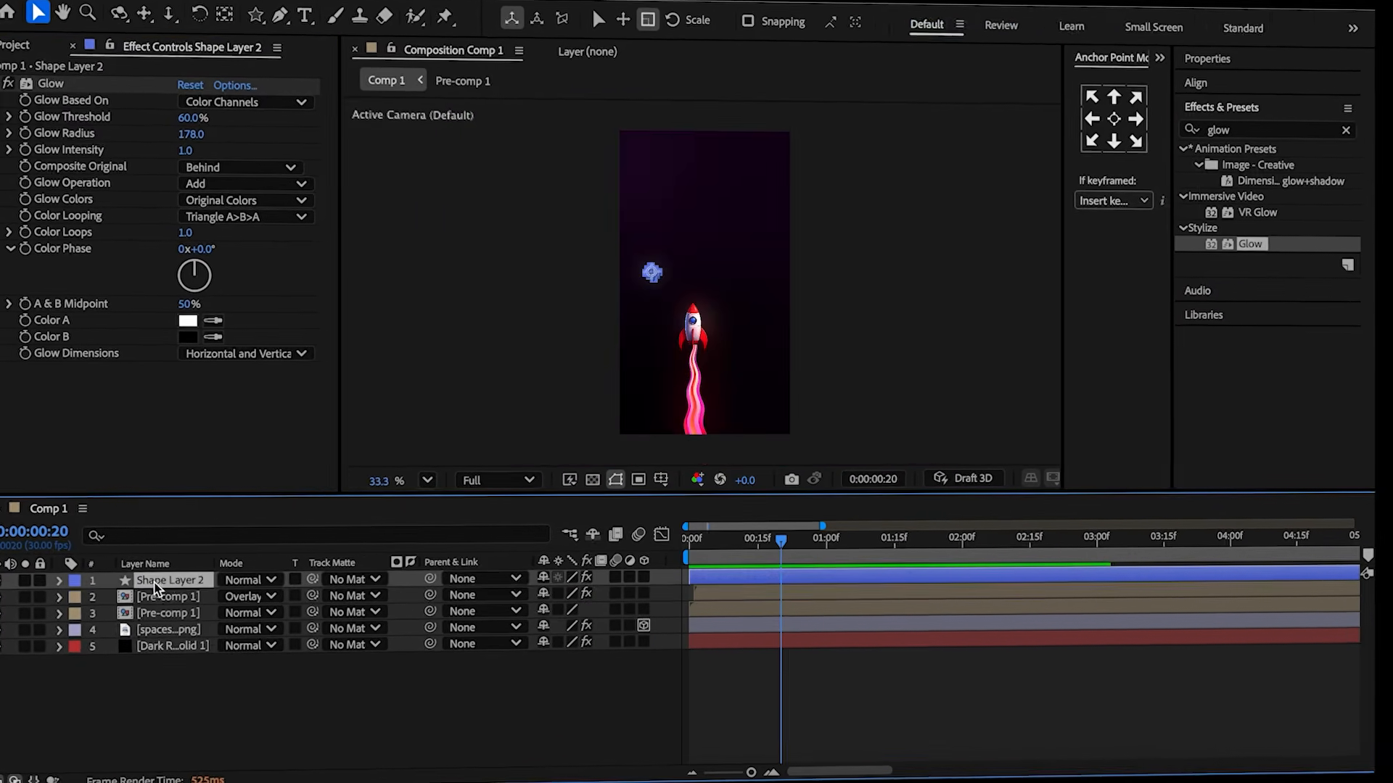
pyautogui.hotkey('ctrl', 'd')
pyautogui.moveTo(727, 573); pyautogui.dragTo(813, 581)
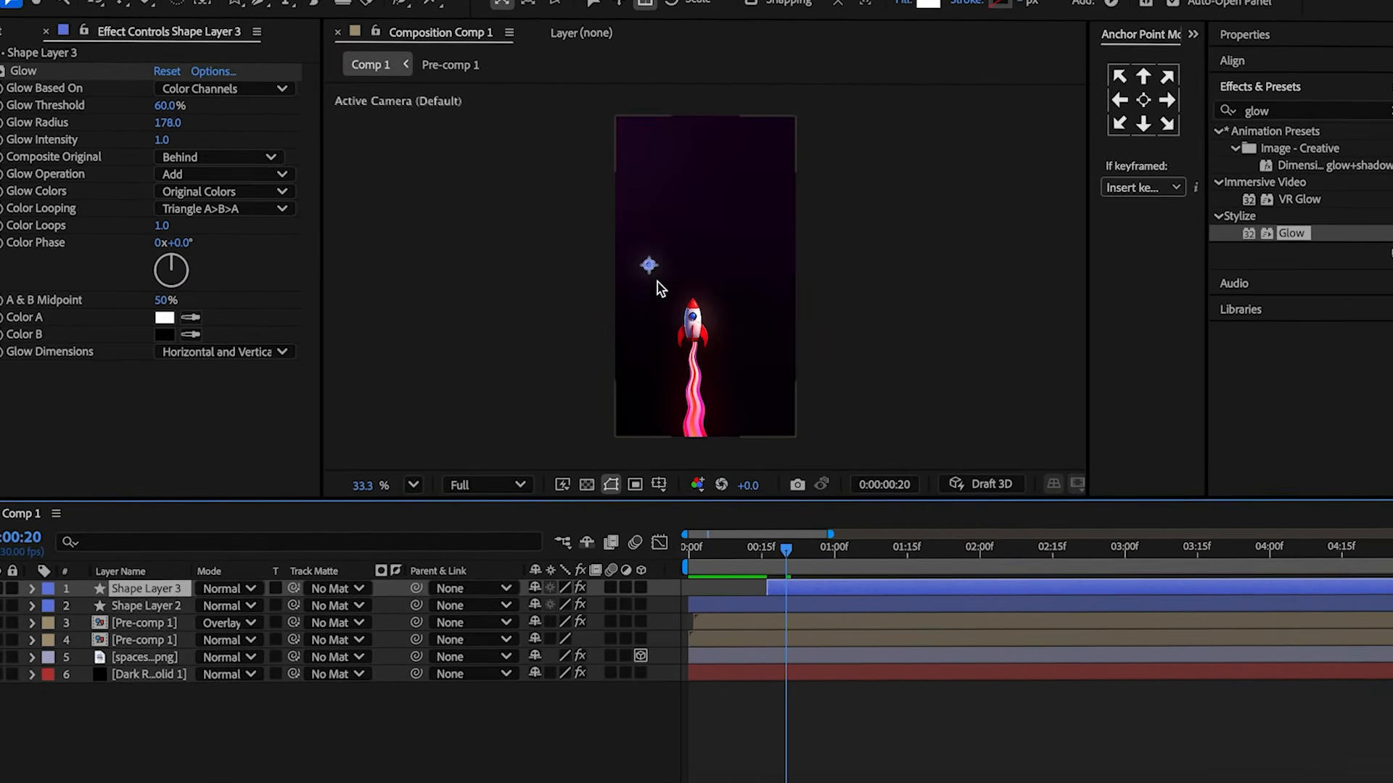
pyautogui.moveTo(651, 270); pyautogui.dragTo(750, 364)
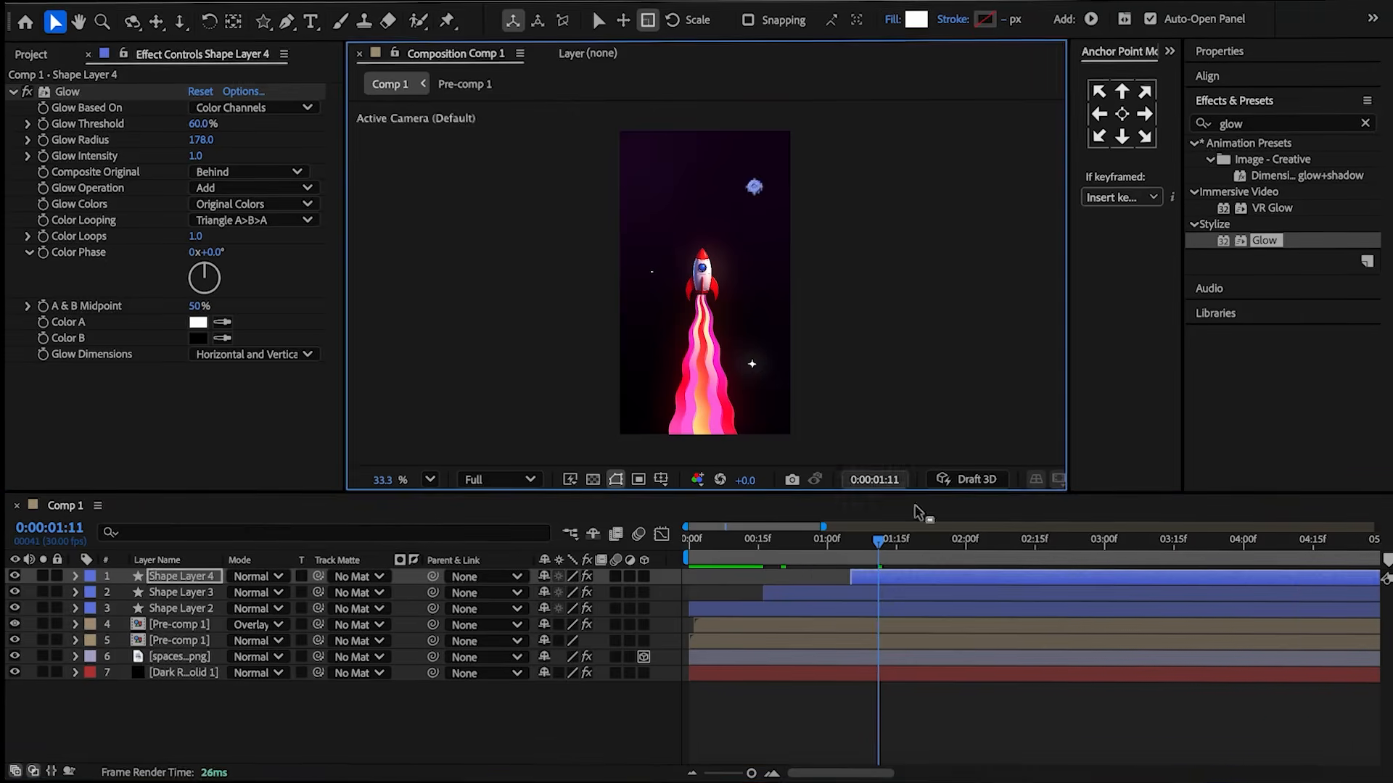
pyautogui.click(972, 580)
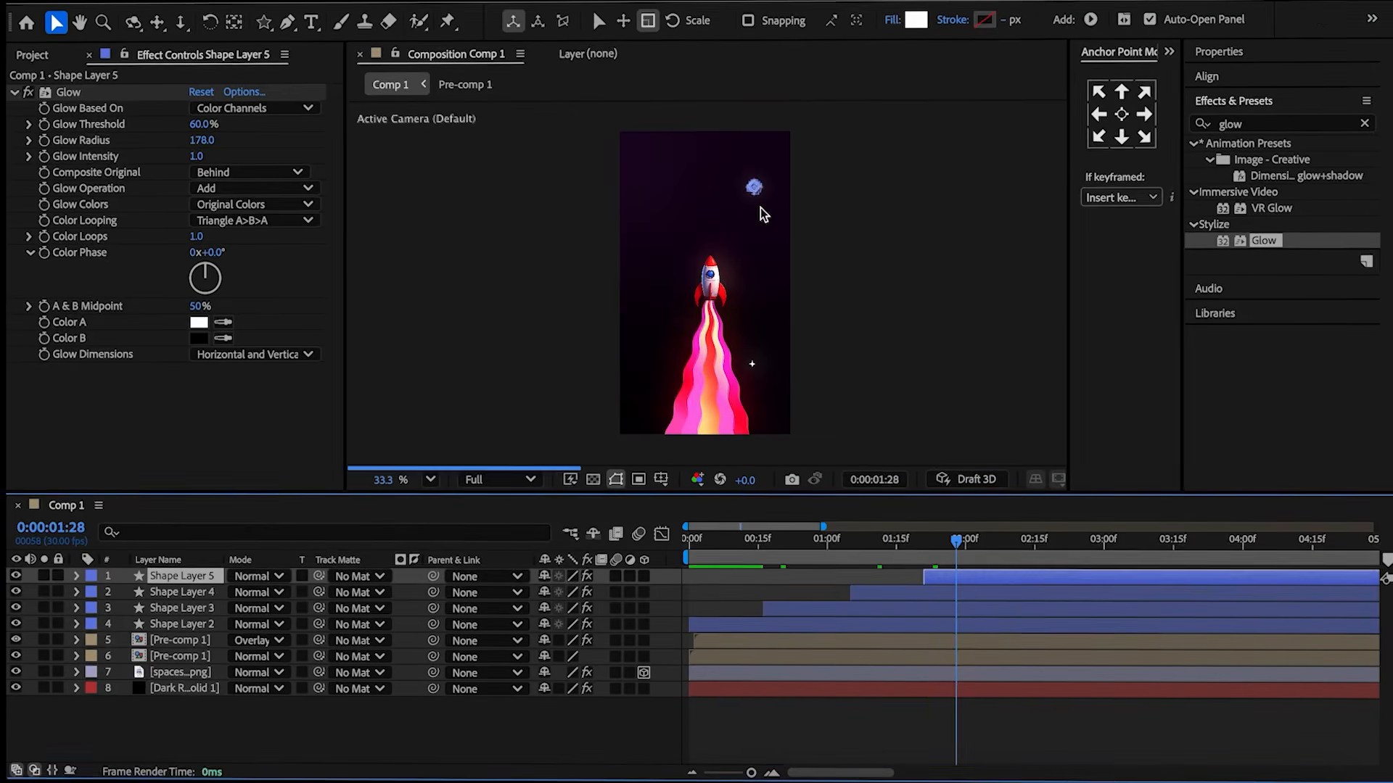
pyautogui.moveTo(758, 190); pyautogui.dragTo(654, 362)
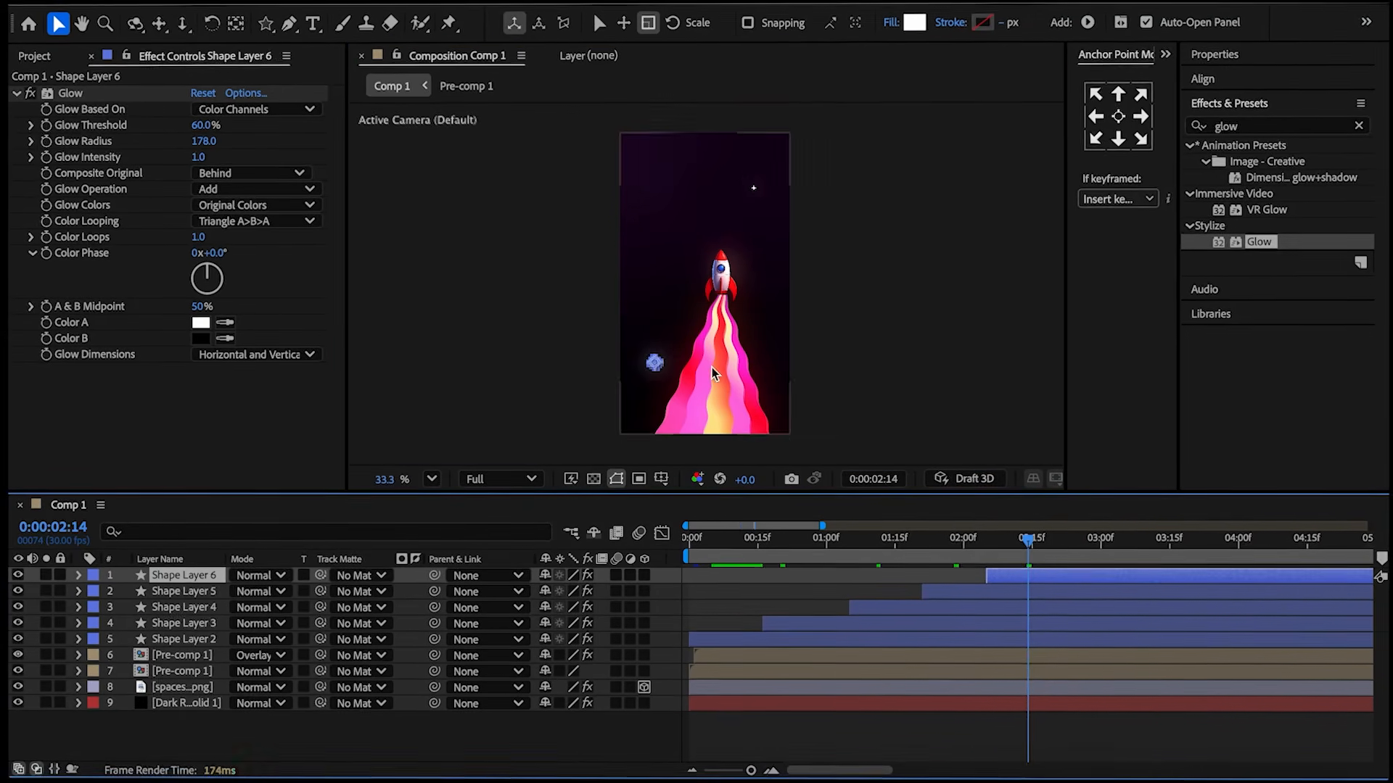
pyautogui.moveTo(654, 362); pyautogui.dragTo(653, 191)
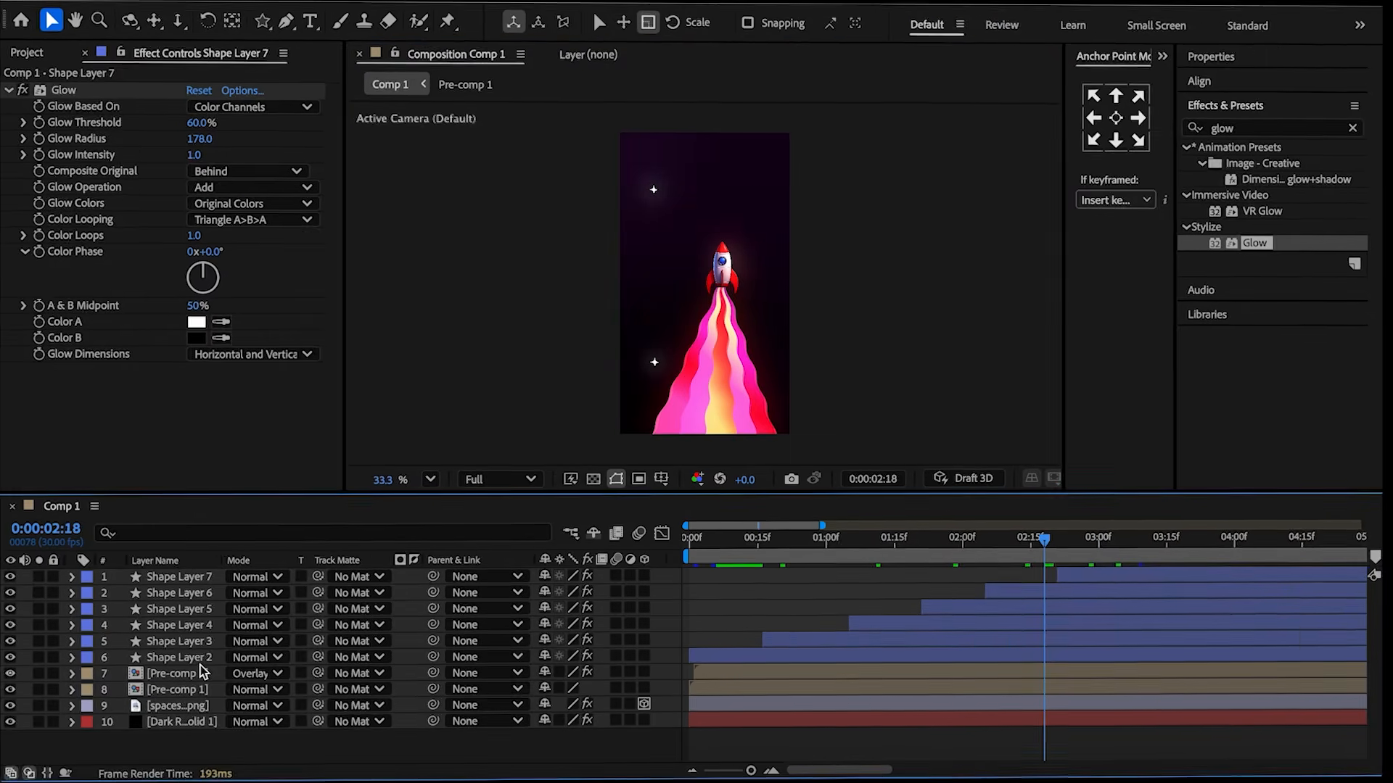
# Move the star layers below the pre-comp layers in the stack.
pyautogui.keyDown('shift'); pyautogui.click(180, 582); pyautogui.keyUp('shift')
pyautogui.moveTo(179, 583); pyautogui.dragTo(178, 721)
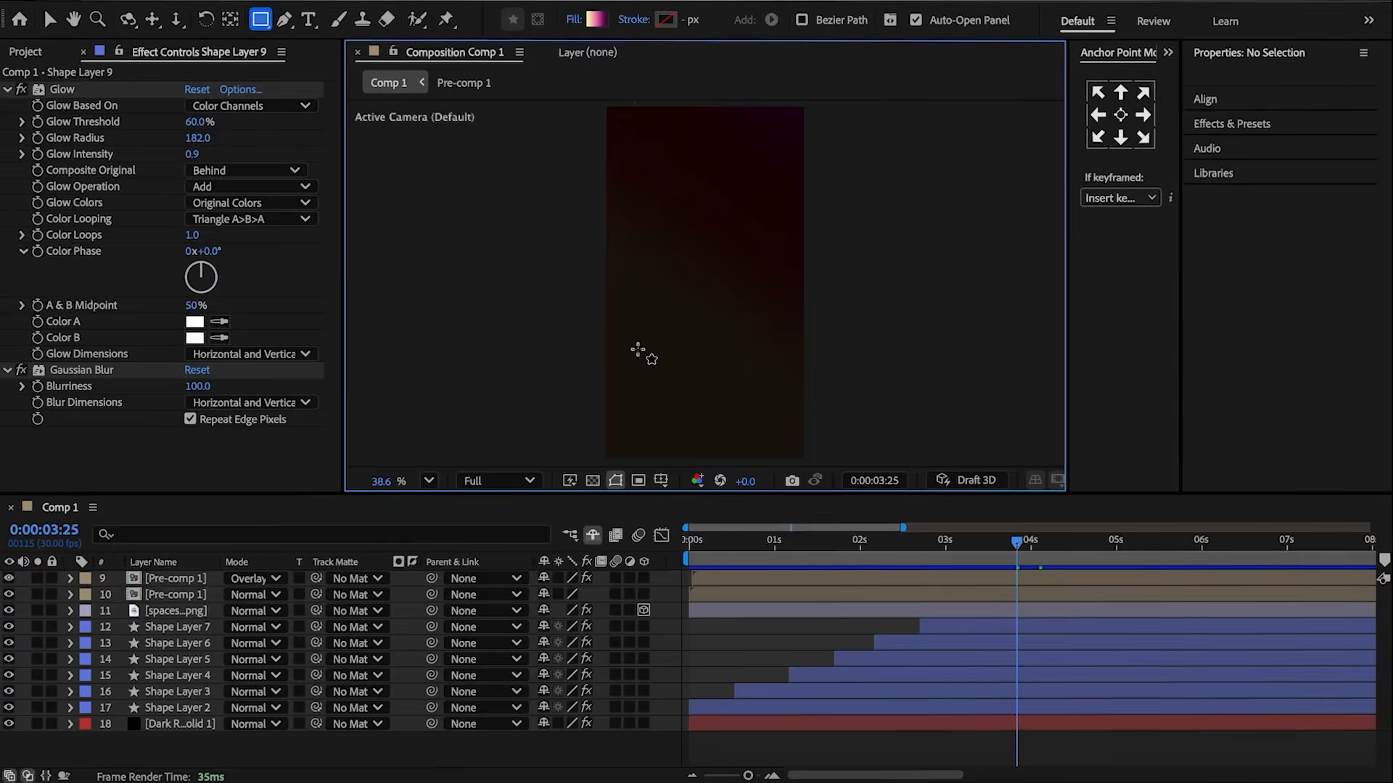
# Draw a gradient-filled rectangle in the lower part of the composition.
pyautogui.moveTo(634, 350); pyautogui.dragTo(781, 408)
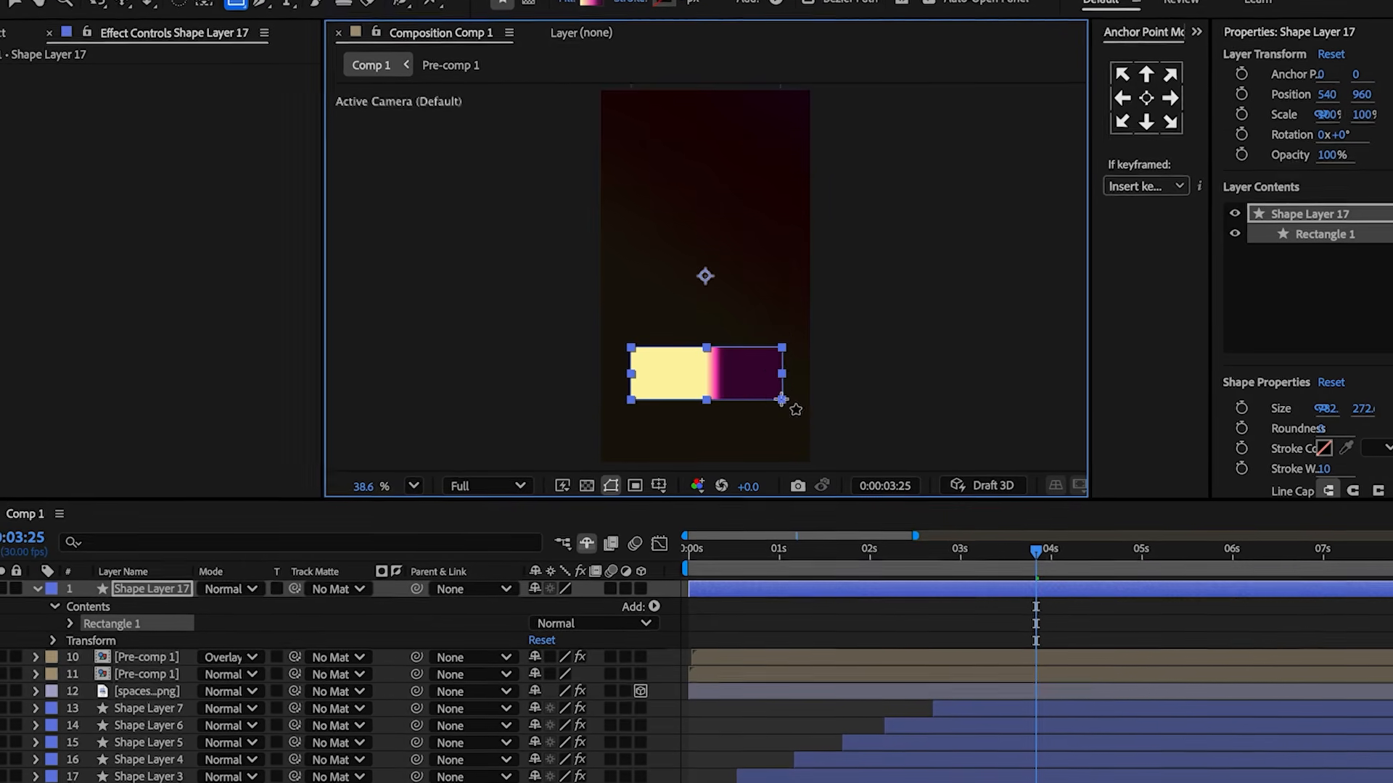
# Center the rectangle's anchor point and set its corner roundness to 40.
pyautogui.hotkey('ctrl', 'alt', 'Home')
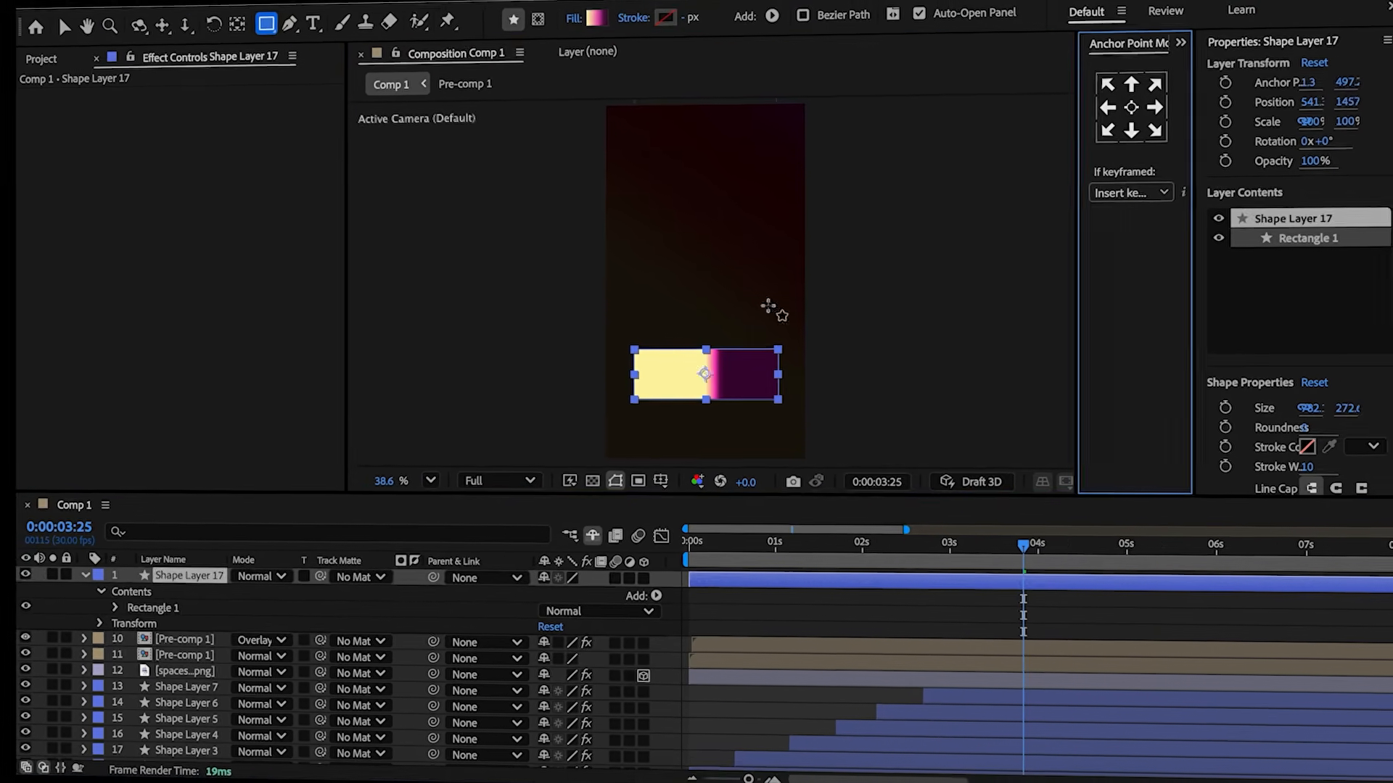
pyautogui.click(114, 607)
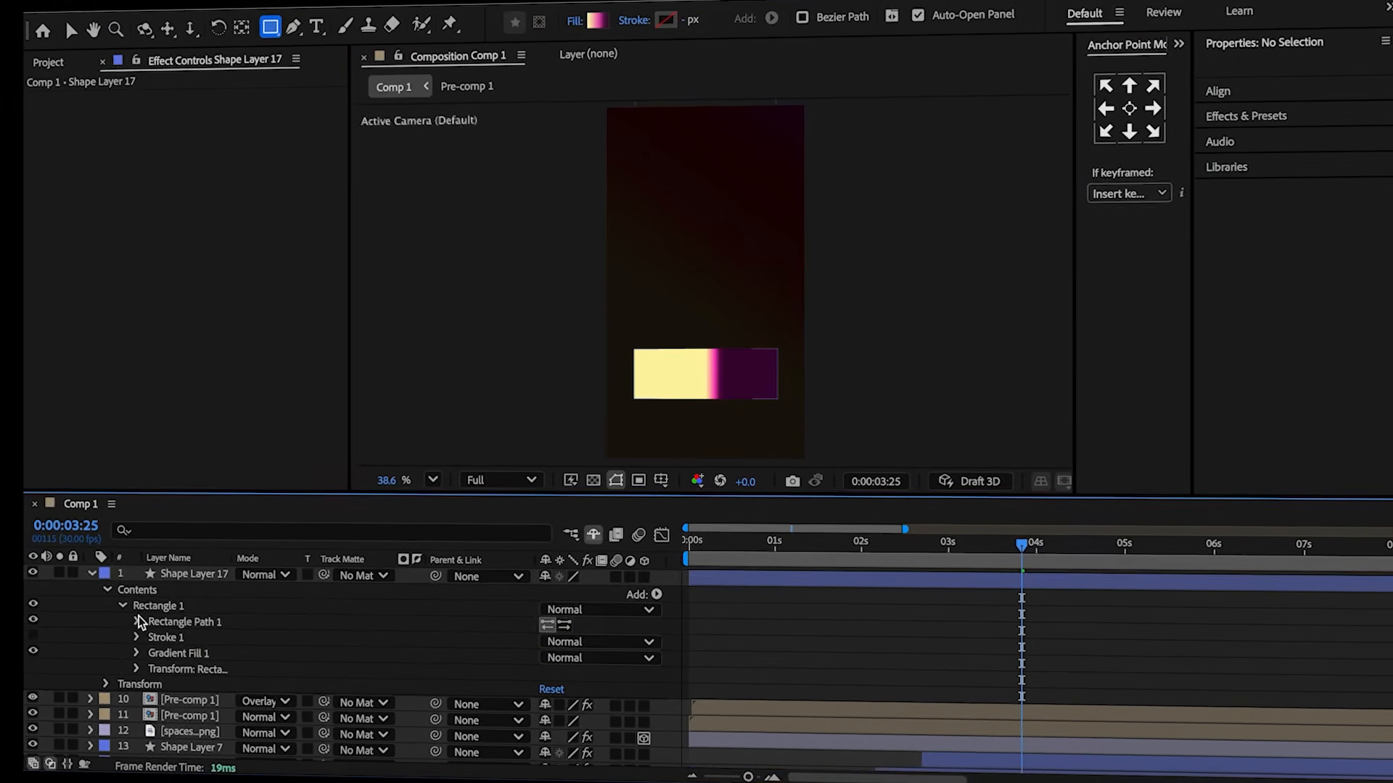
pyautogui.click(131, 624)
pyautogui.click(549, 674)
pyautogui.write('40')
pyautogui.press('Return')
# Adjust the rectangle's gradient fill endpoints so the pink gradient spreads across it.
pyautogui.click(72, 579)
pyautogui.press('v')
pyautogui.moveTo(723, 375); pyautogui.dragTo(809, 339)
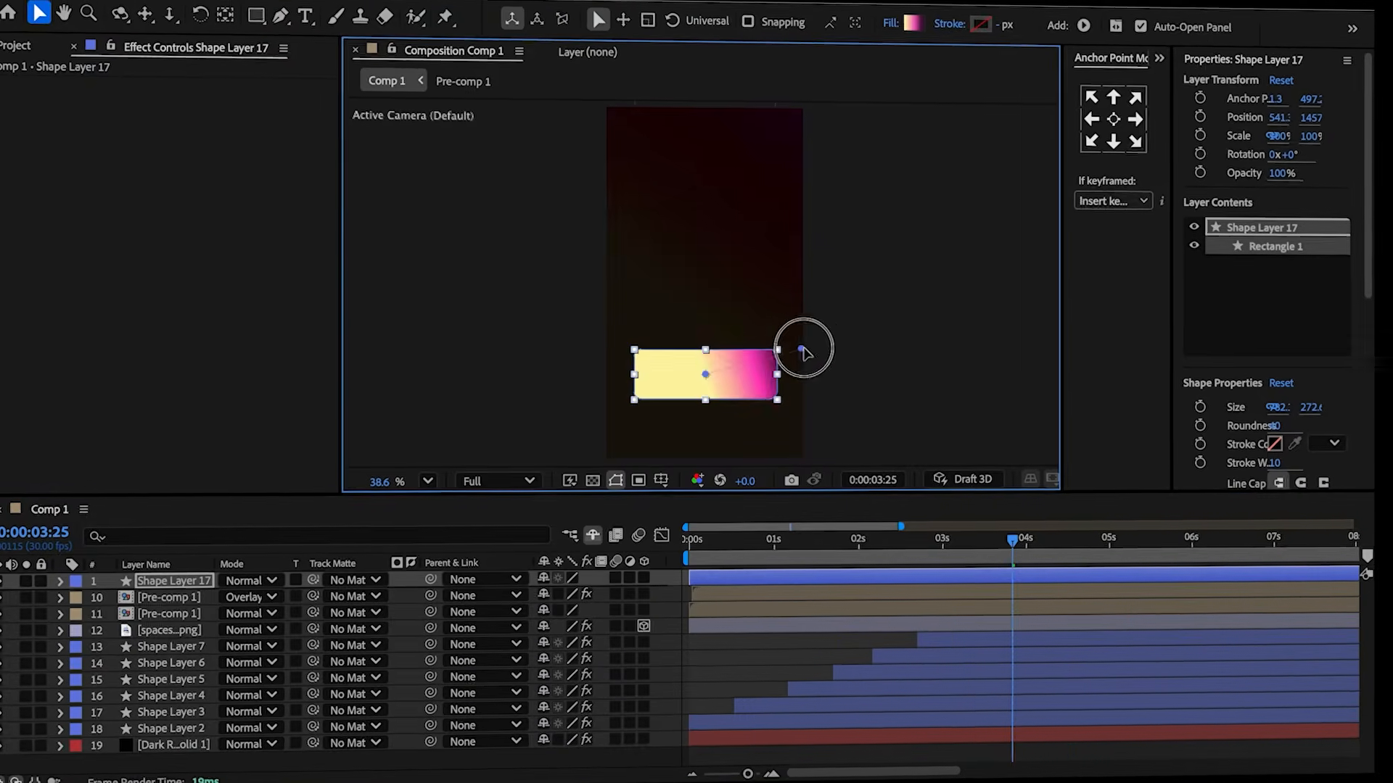
pyautogui.moveTo(705, 374); pyautogui.dragTo(583, 420)
pyautogui.moveTo(809, 339); pyautogui.dragTo(828, 331)
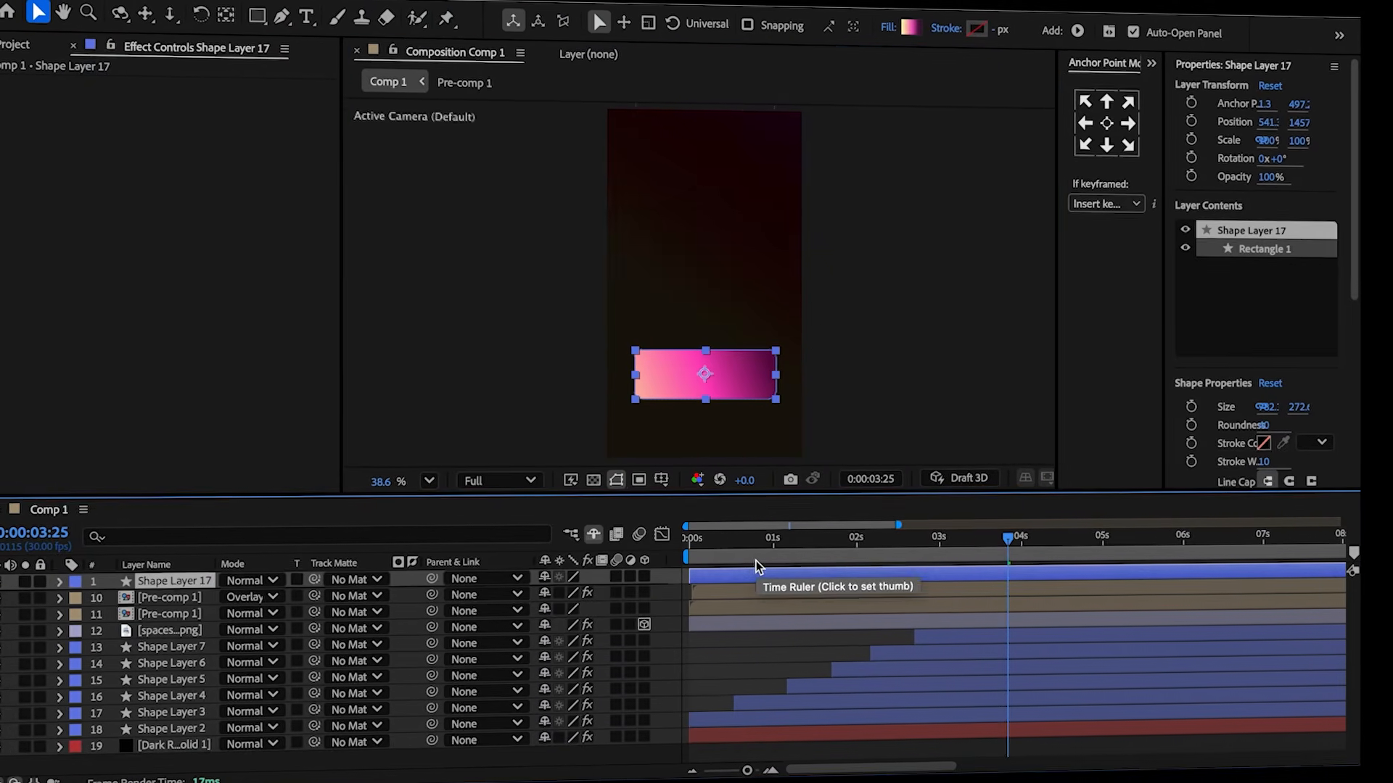
# Keyframe the rectangle's position, scale and rotation, and at an earlier frame set Y position about 2168, scale 50% and rotation -10°.
pyautogui.press('p')
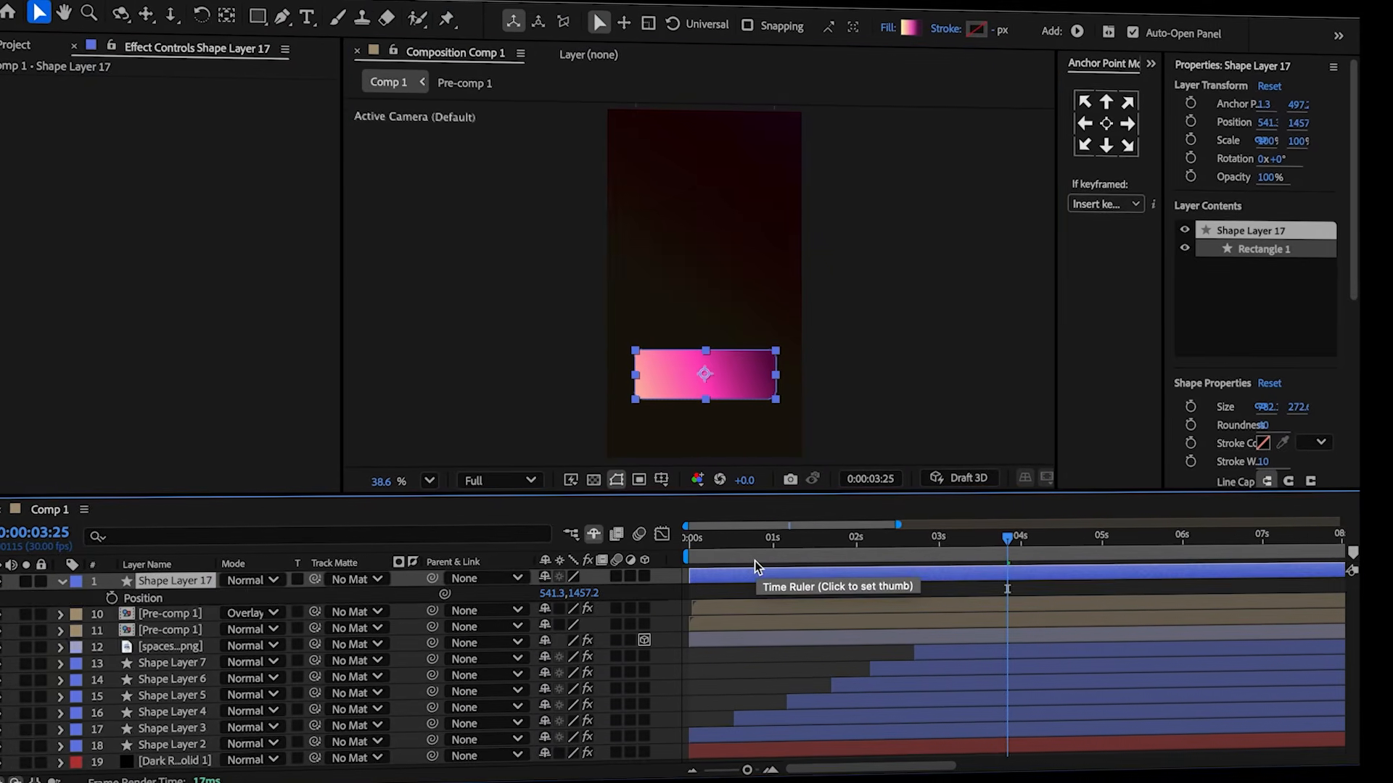
pyautogui.click(114, 597)
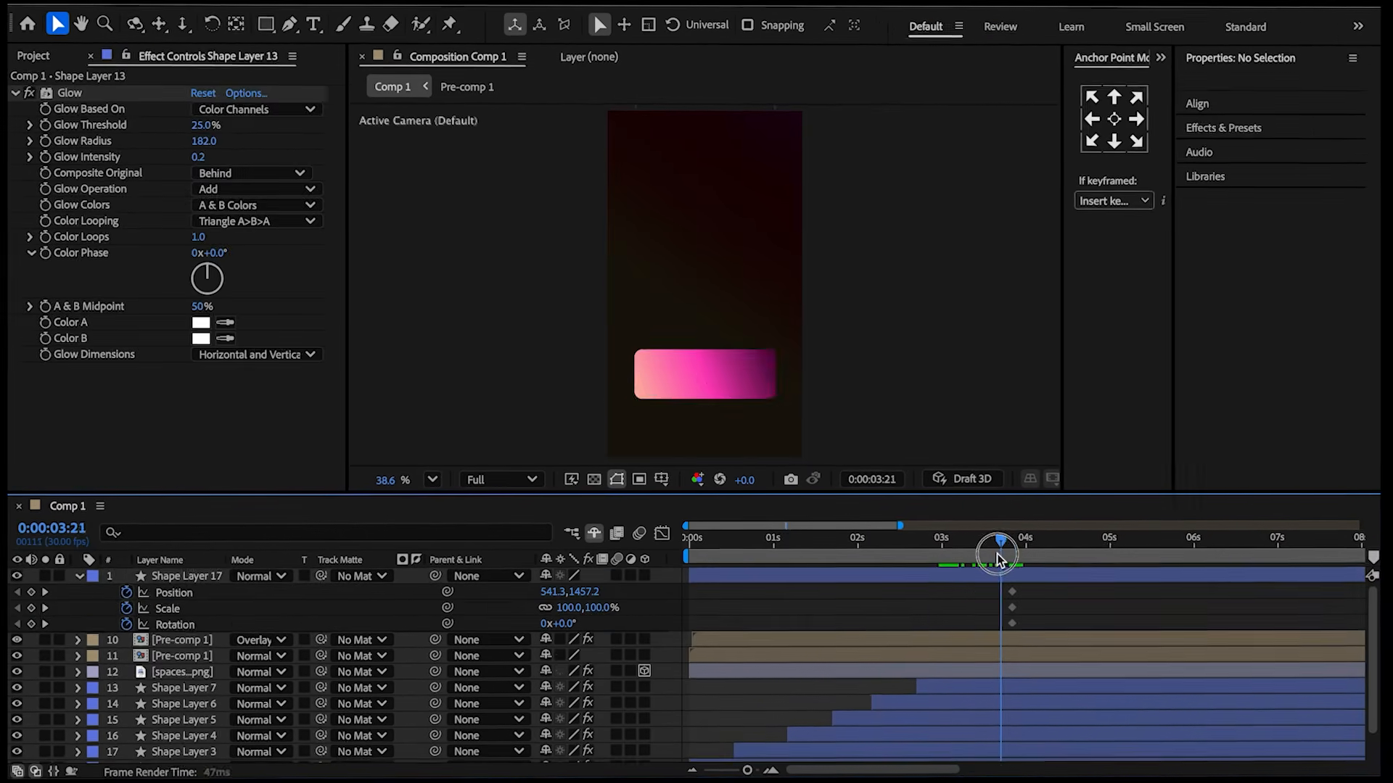
pyautogui.moveTo(999, 558); pyautogui.dragTo(942, 574)
pyautogui.press('pageup')
pyautogui.moveTo(586, 594); pyautogui.dragTo(1182, 591)
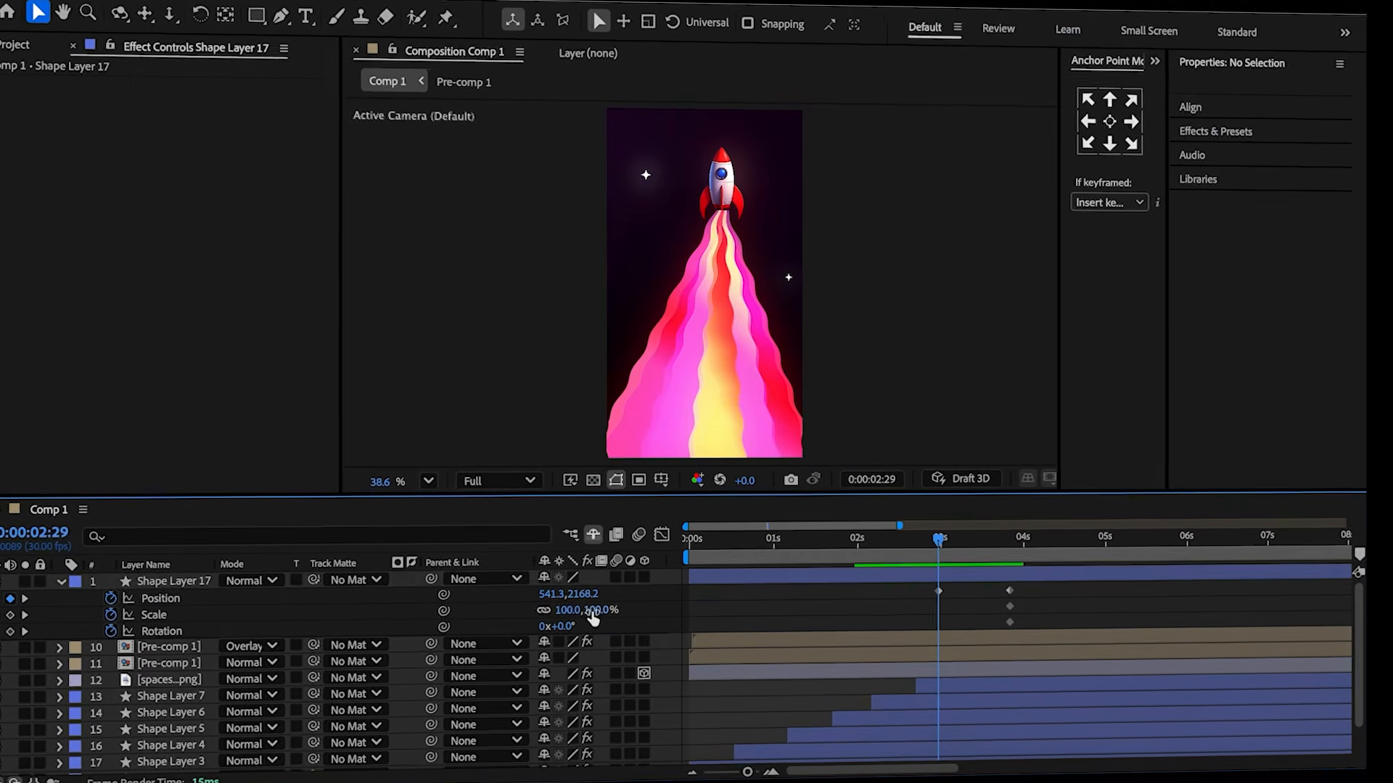
pyautogui.click(593, 610)
pyautogui.write('50')
pyautogui.press('Return')
pyautogui.click(560, 628)
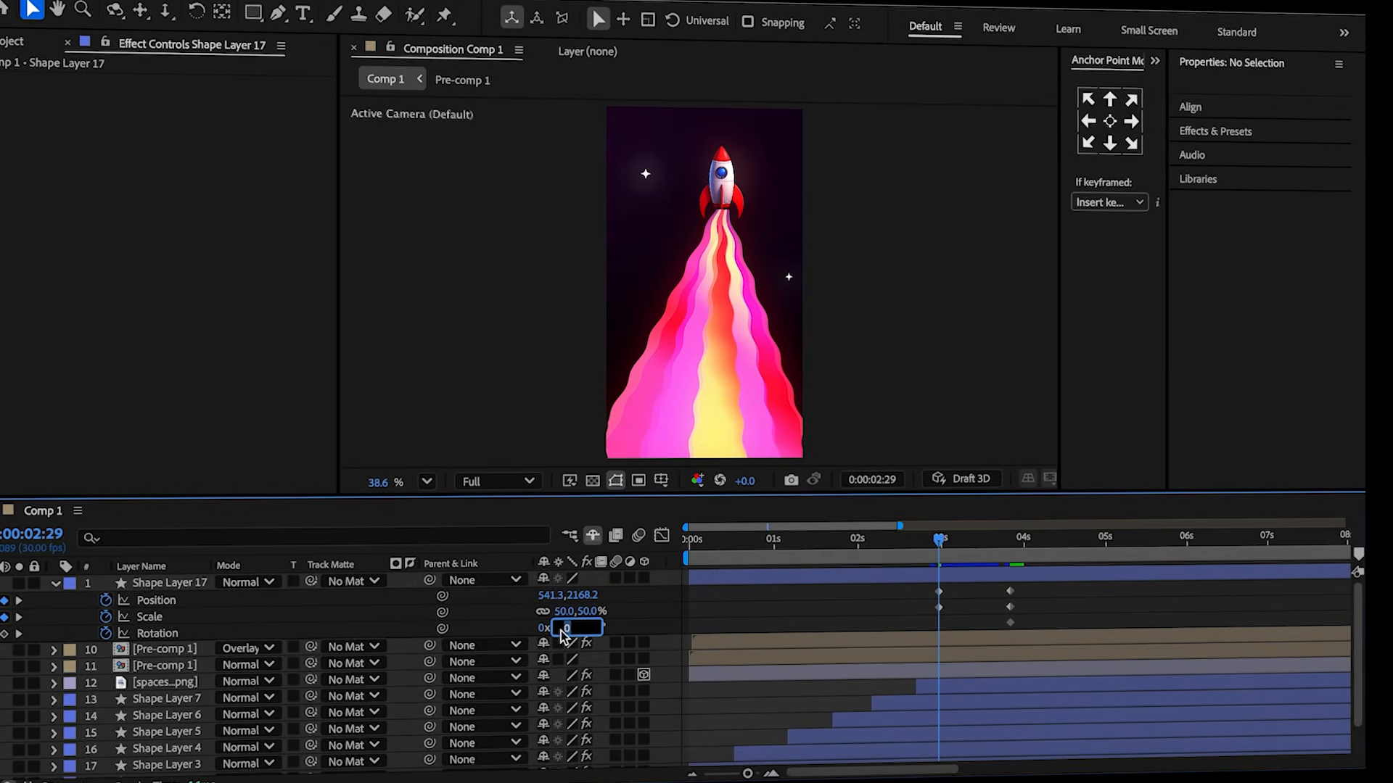
pyautogui.write('-10')
pyautogui.press('Return')
# Apply Easy Ease to the rectangle's keyframes.
pyautogui.moveTo(919, 587); pyautogui.dragTo(1020, 596)
pyautogui.click(660, 536)
pyautogui.rightClick(1050, 615)
pyautogui.click(1136, 590)
# Separate the position dimensions and shape the Y Position value curve into an overshooting ease.
pyautogui.rightClick(164, 604)
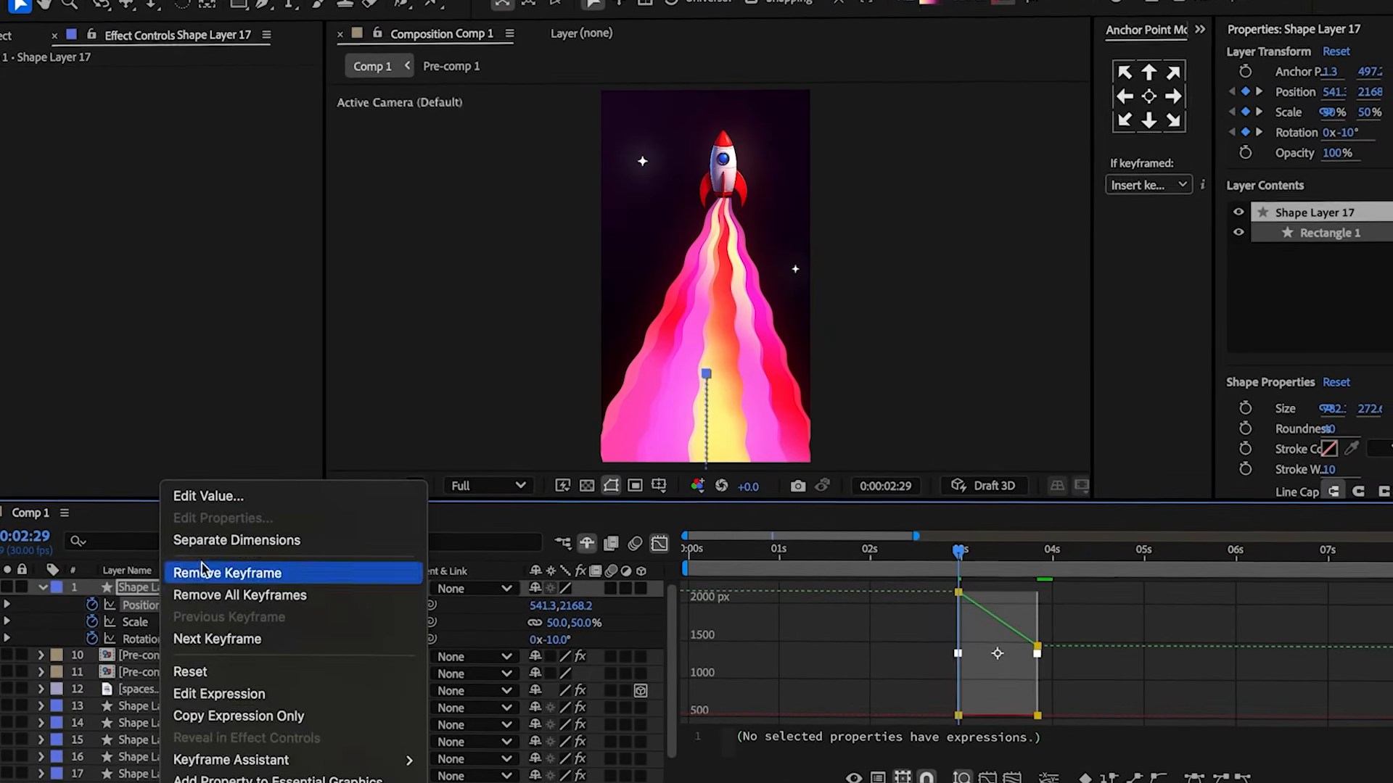
pyautogui.click(236, 532)
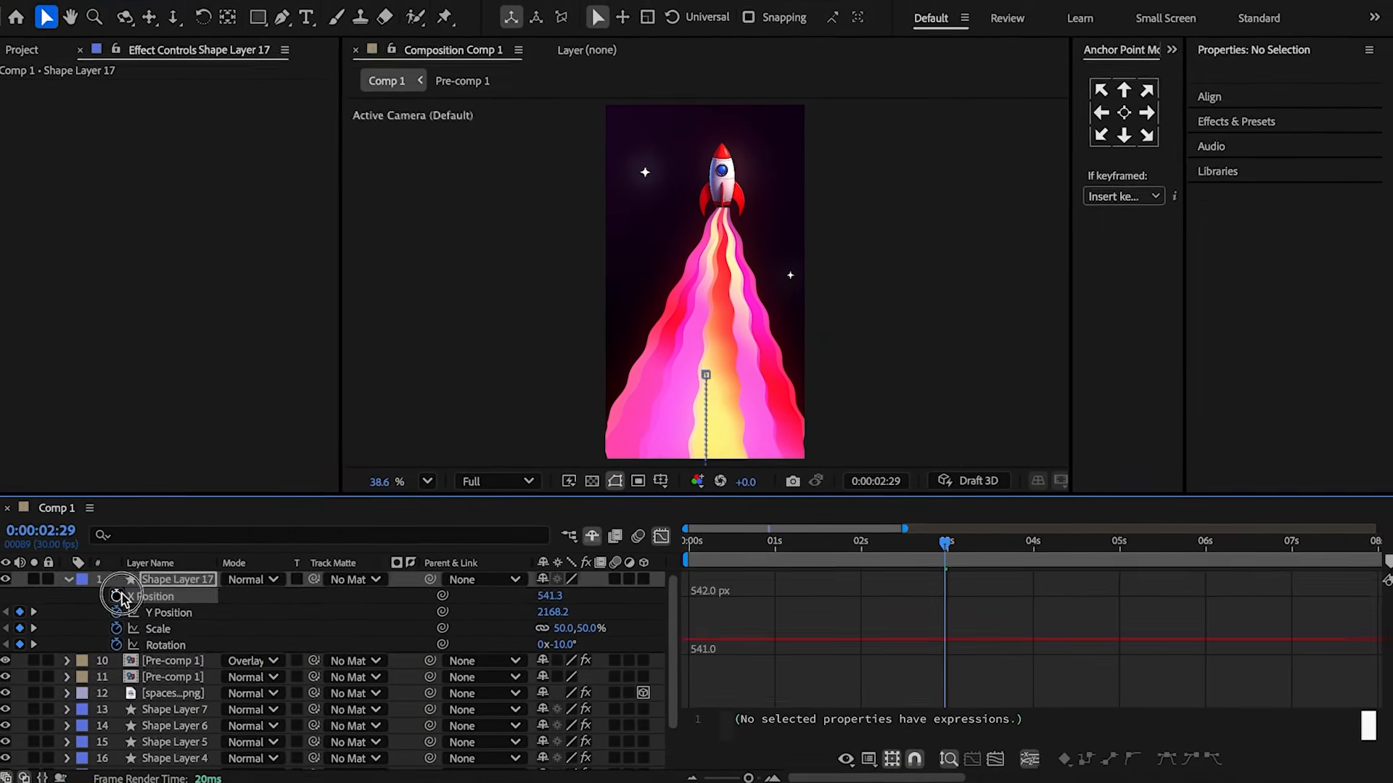
pyautogui.click(116, 596)
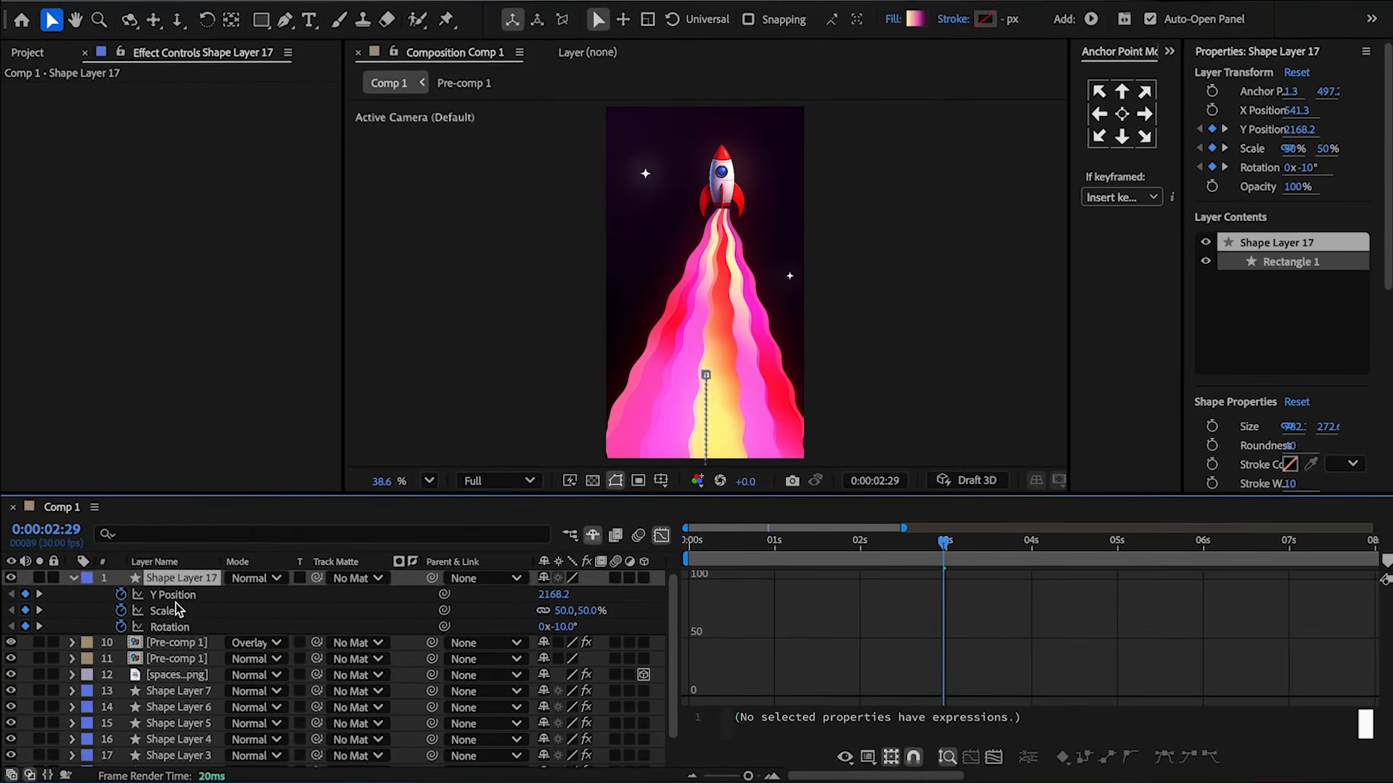
pyautogui.click(169, 596)
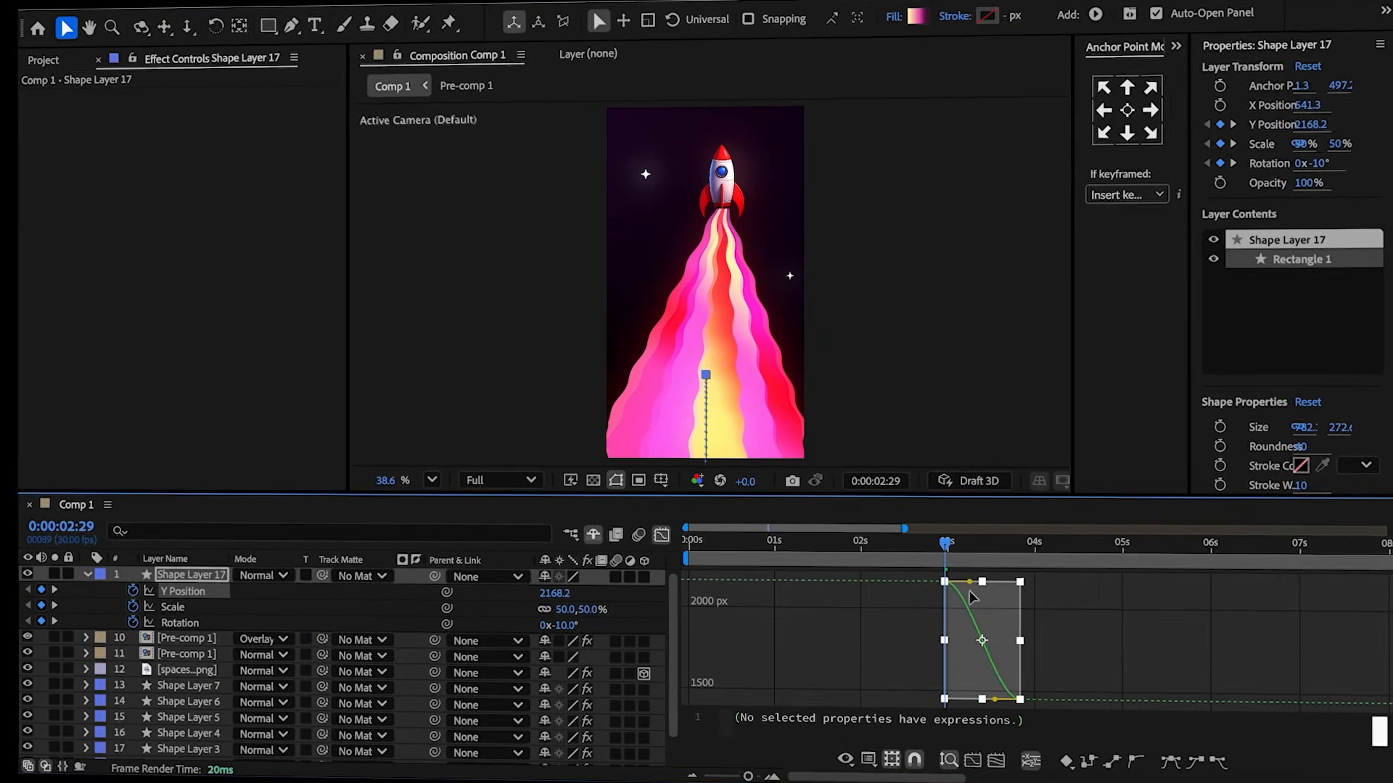
pyautogui.moveTo(970, 582)
pyautogui.mouseDown()
pyautogui.moveTo(999, 570)
pyautogui.moveTo(999, 589)
pyautogui.moveTo(979, 584)
pyautogui.mouseUp()
pyautogui.moveTo(995, 701); pyautogui.dragTo(961, 699)
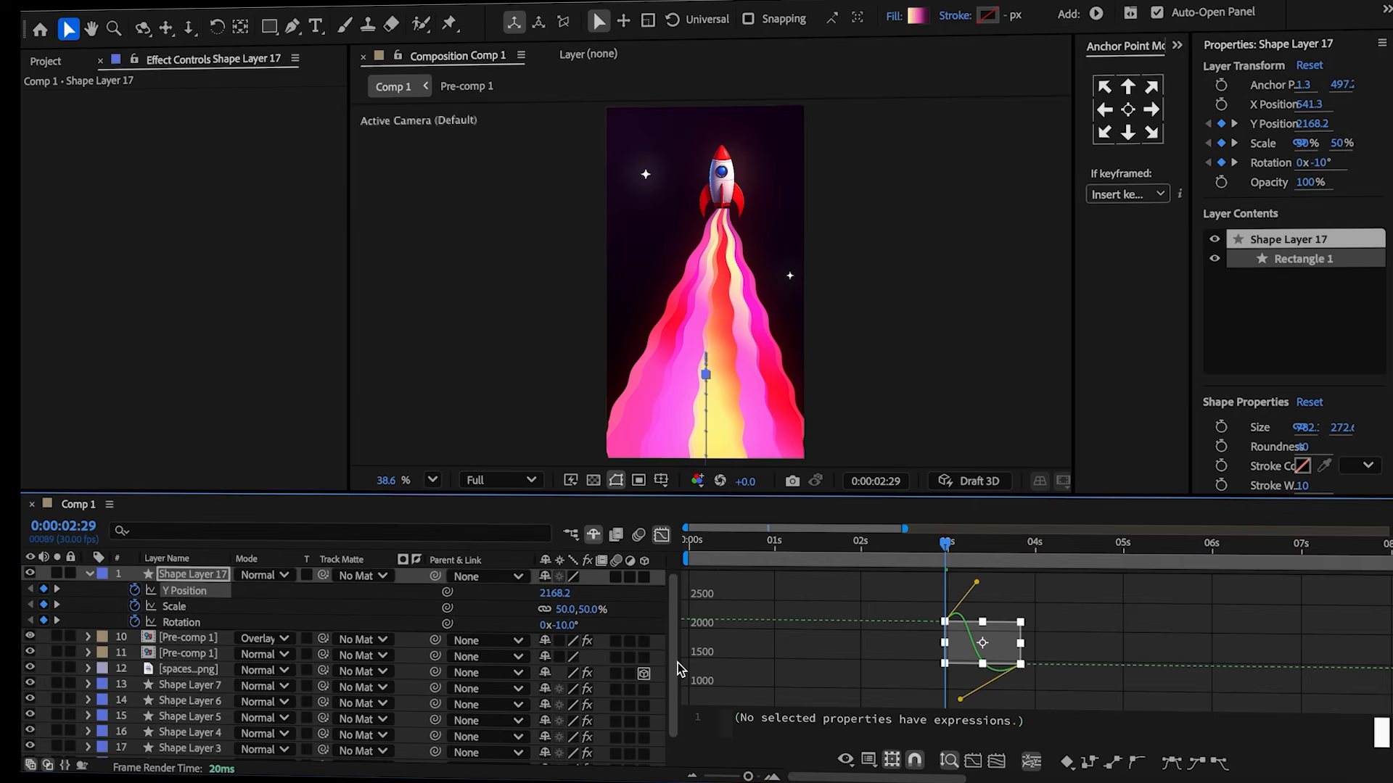
# Shape the scale and rotation value curves into overshooting eases.
pyautogui.click(184, 610)
pyautogui.click(210, 618)
pyautogui.keyDown('shift'); pyautogui.click(205, 608); pyautogui.keyUp('shift')
pyautogui.moveTo(920, 577); pyautogui.dragTo(1049, 703)
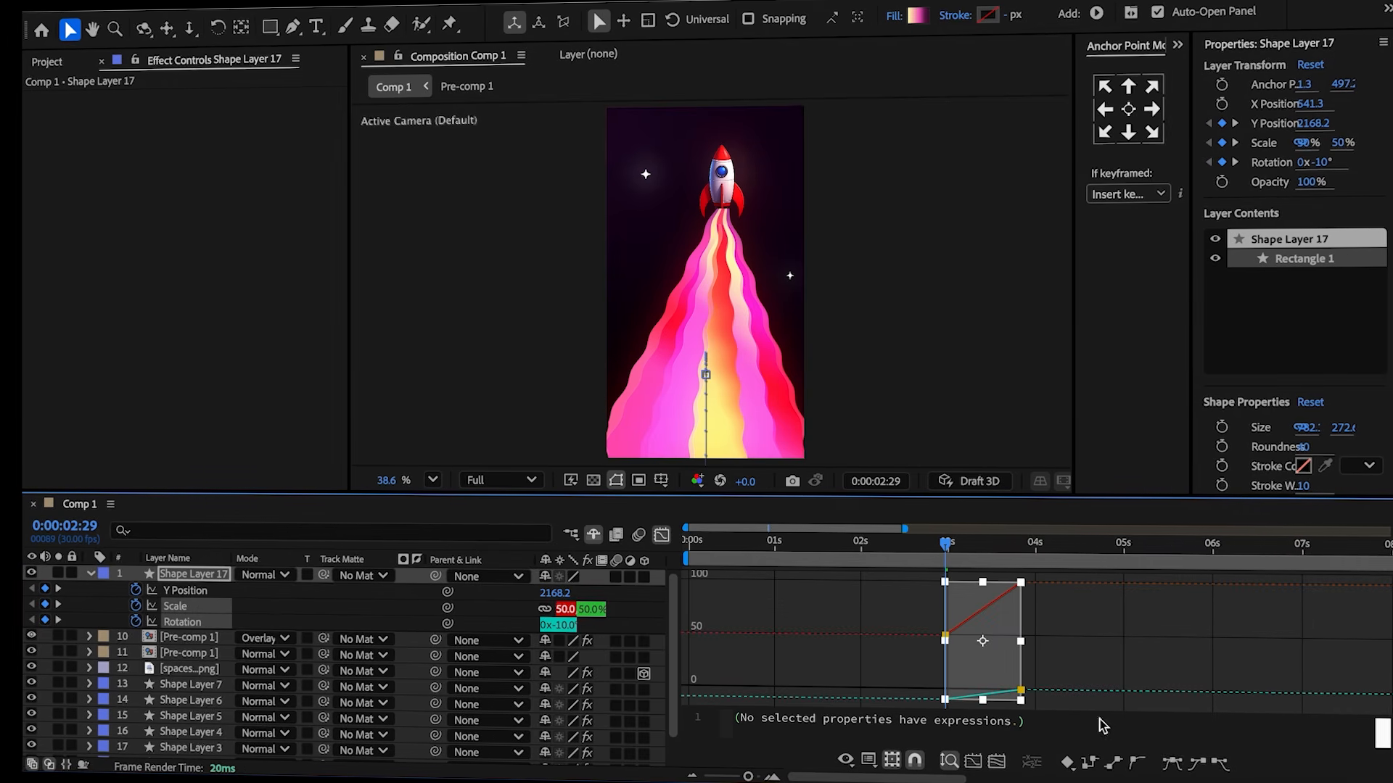
pyautogui.moveTo(968, 667); pyautogui.dragTo(967, 665)
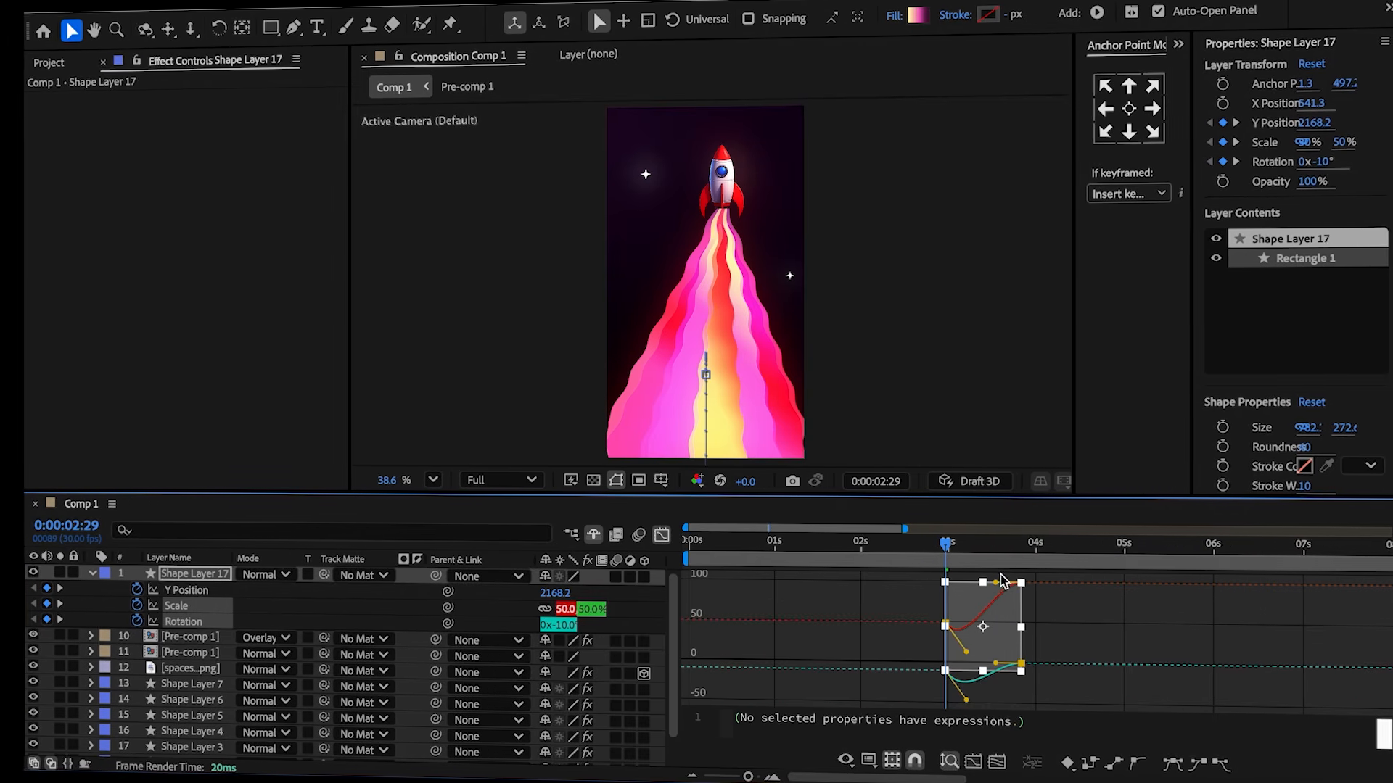
pyautogui.moveTo(989, 586)
pyautogui.mouseDown()
pyautogui.moveTo(989, 566)
pyautogui.moveTo(991, 584)
pyautogui.mouseUp()
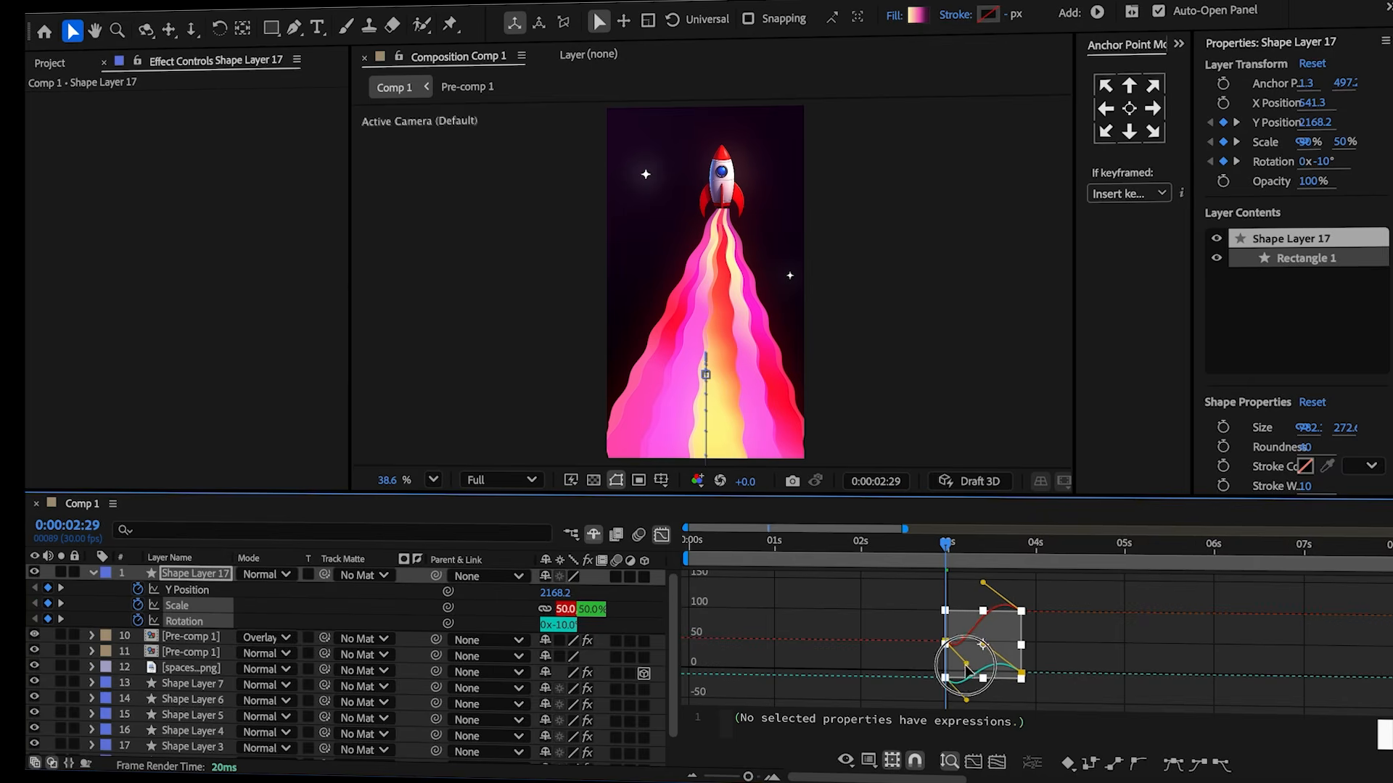
# Split the rectangle layer at the current time and duplicate the later part.
pyautogui.hotkey('shift', 'F3')
pyautogui.hotkey('ctrl', 'shift', 'd')
pyautogui.click(936, 594)
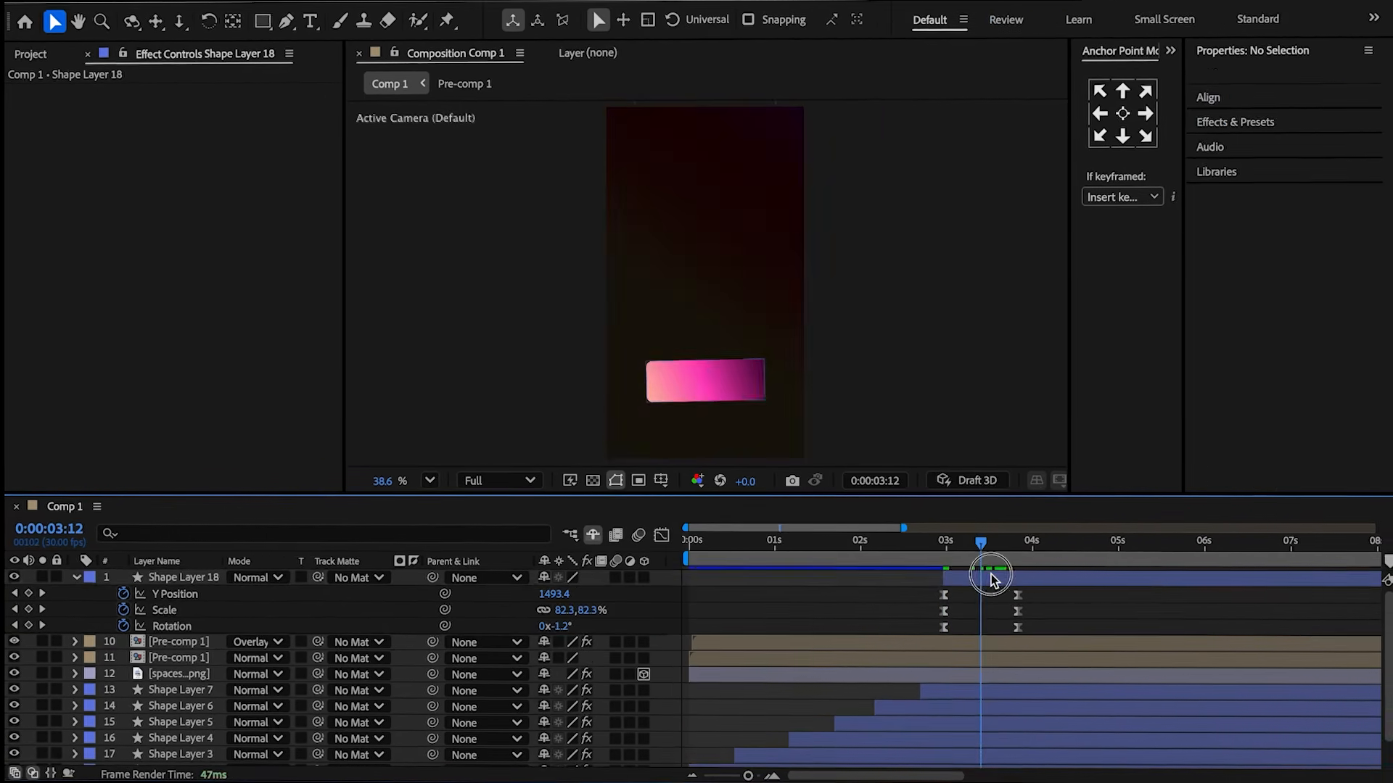
pyautogui.click(991, 577)
pyautogui.hotkey('ctrl', 'd')
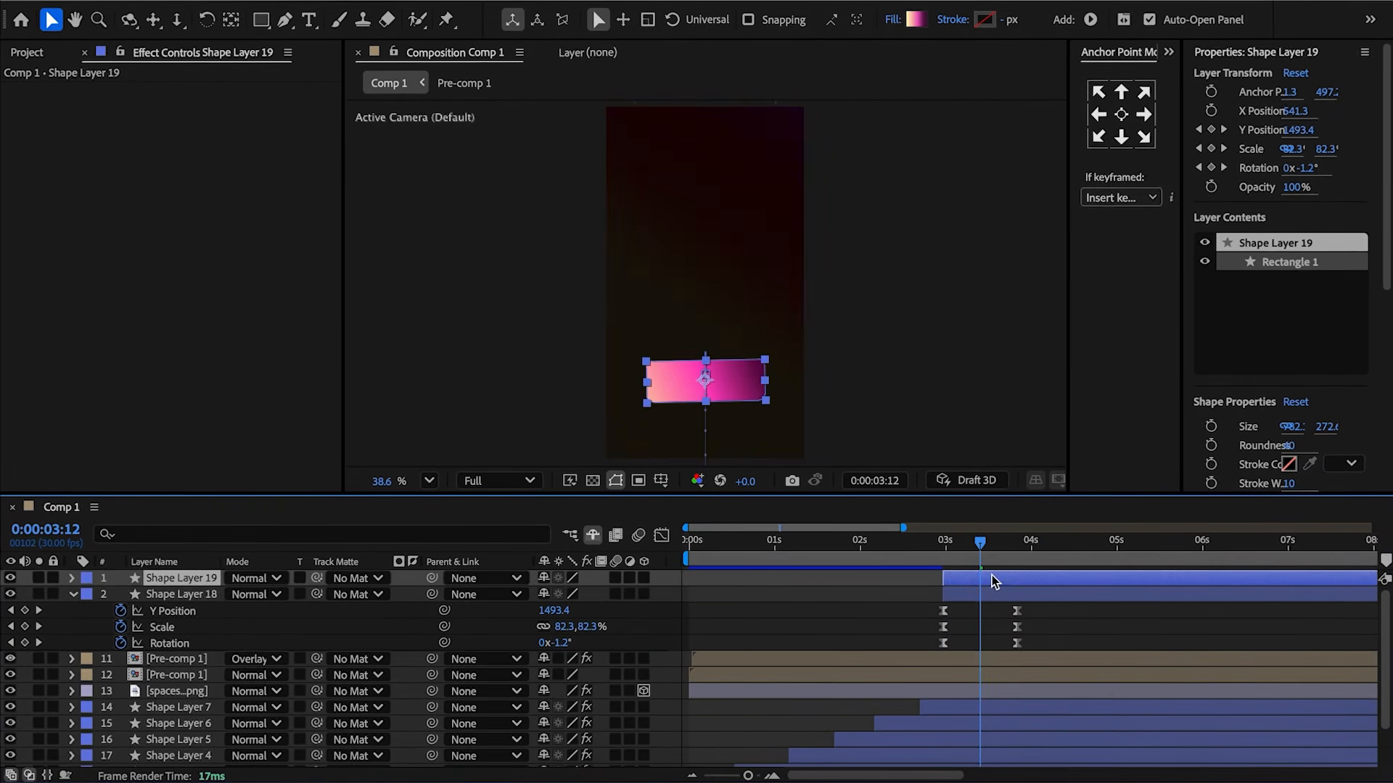
# Shift the duplicated rectangle layer slightly later in time so it enters after the first.
pyautogui.press('u')
pyautogui.moveTo(995, 575); pyautogui.dragTo(1033, 581)
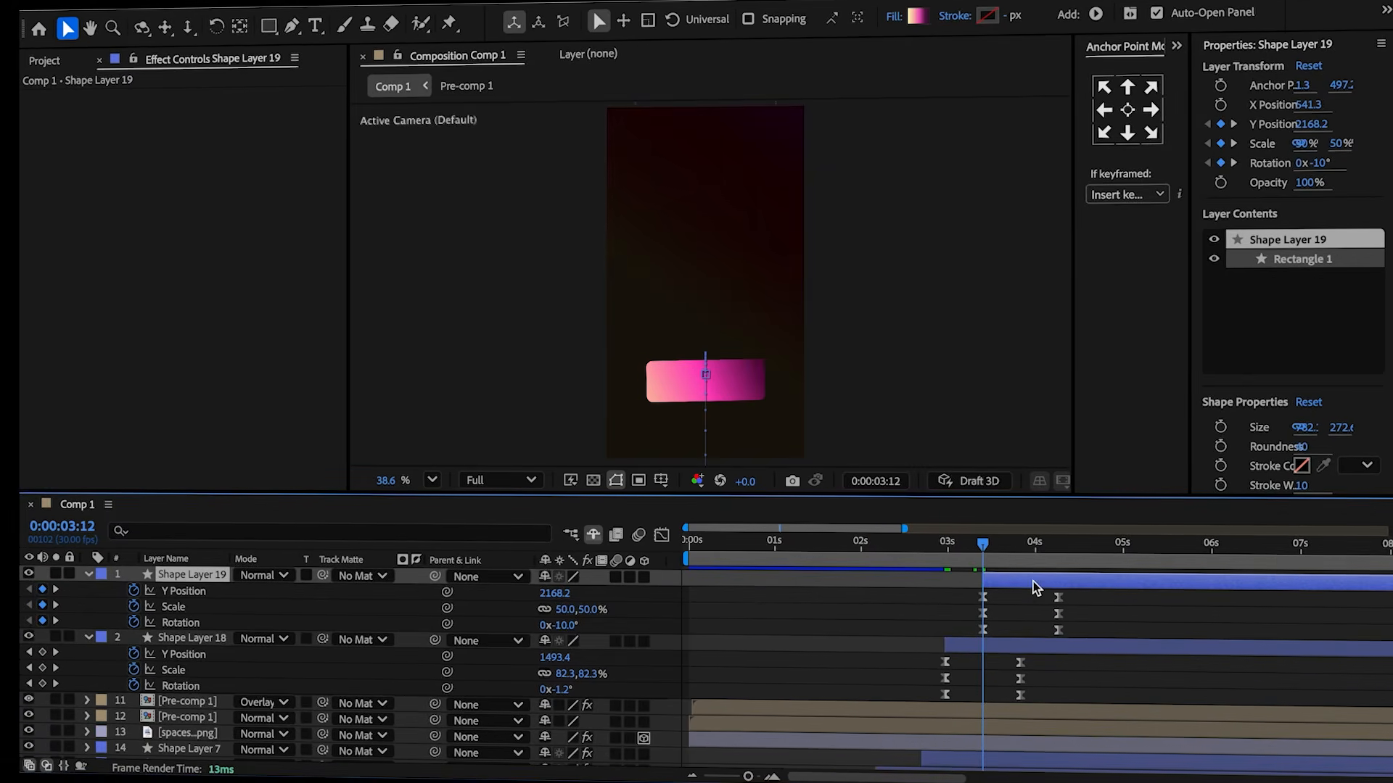
pyautogui.click(995, 549)
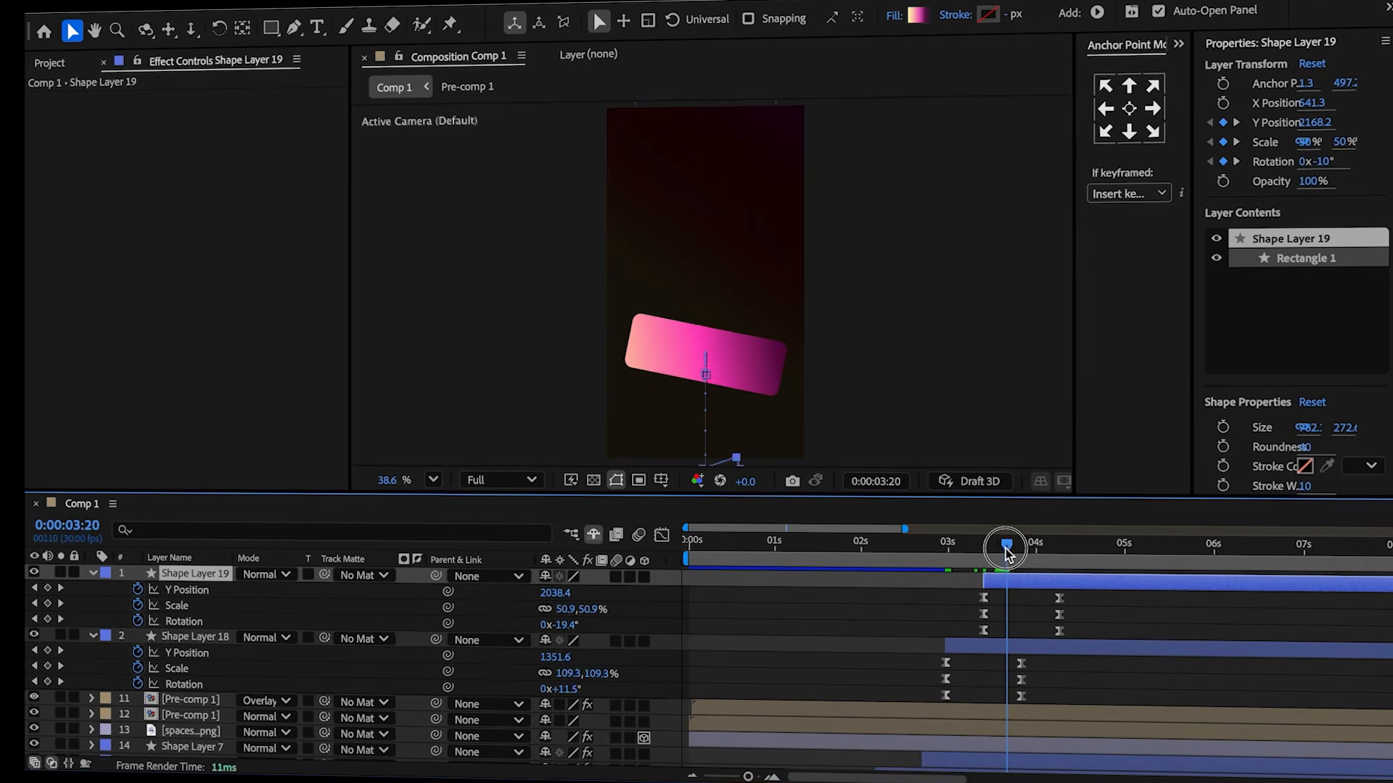
pyautogui.moveTo(1011, 548); pyautogui.dragTo(1037, 580)
pyautogui.moveTo(1037, 581); pyautogui.dragTo(1073, 568)
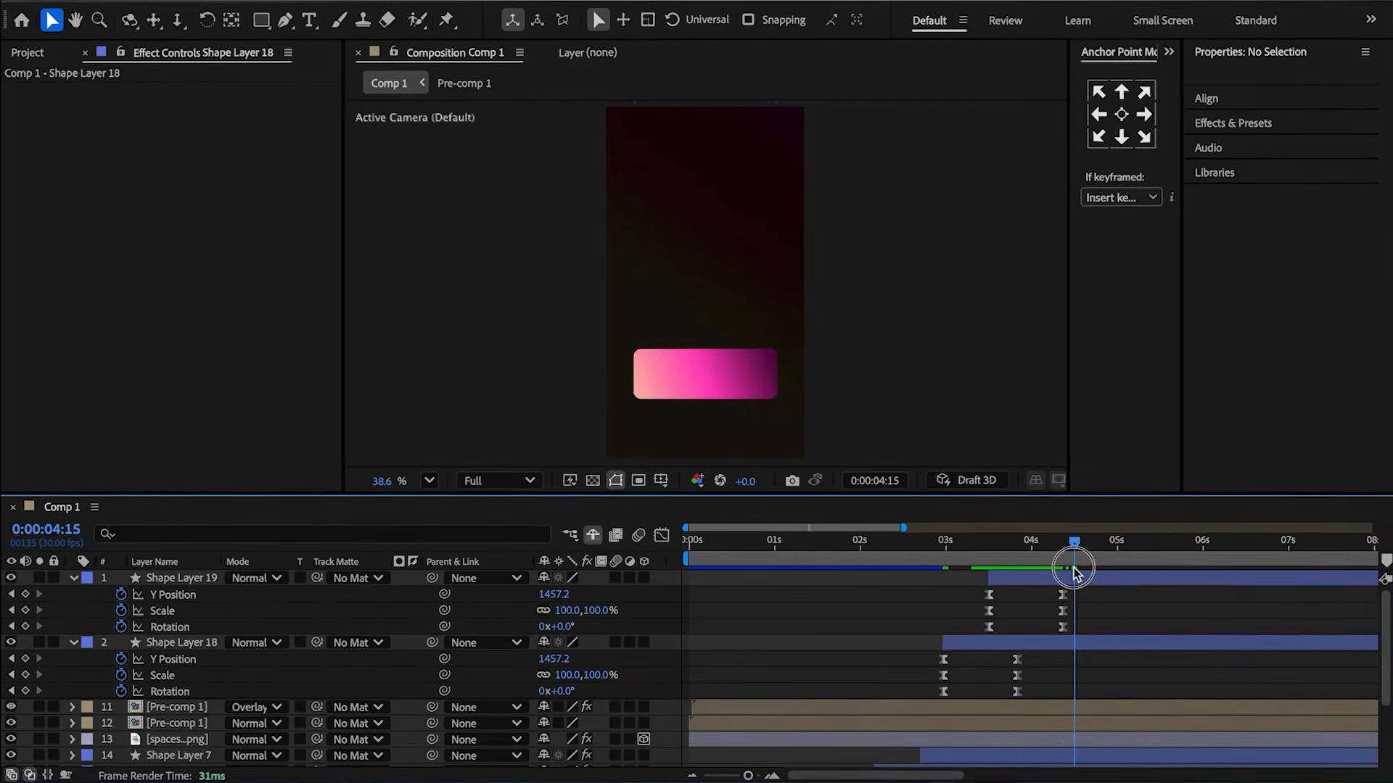
# At 4:15, keyframe the original rectangle's Y position up to about 1150 and add a rotation keyframe.
pyautogui.moveTo(549, 667); pyautogui.dragTo(267, 671)
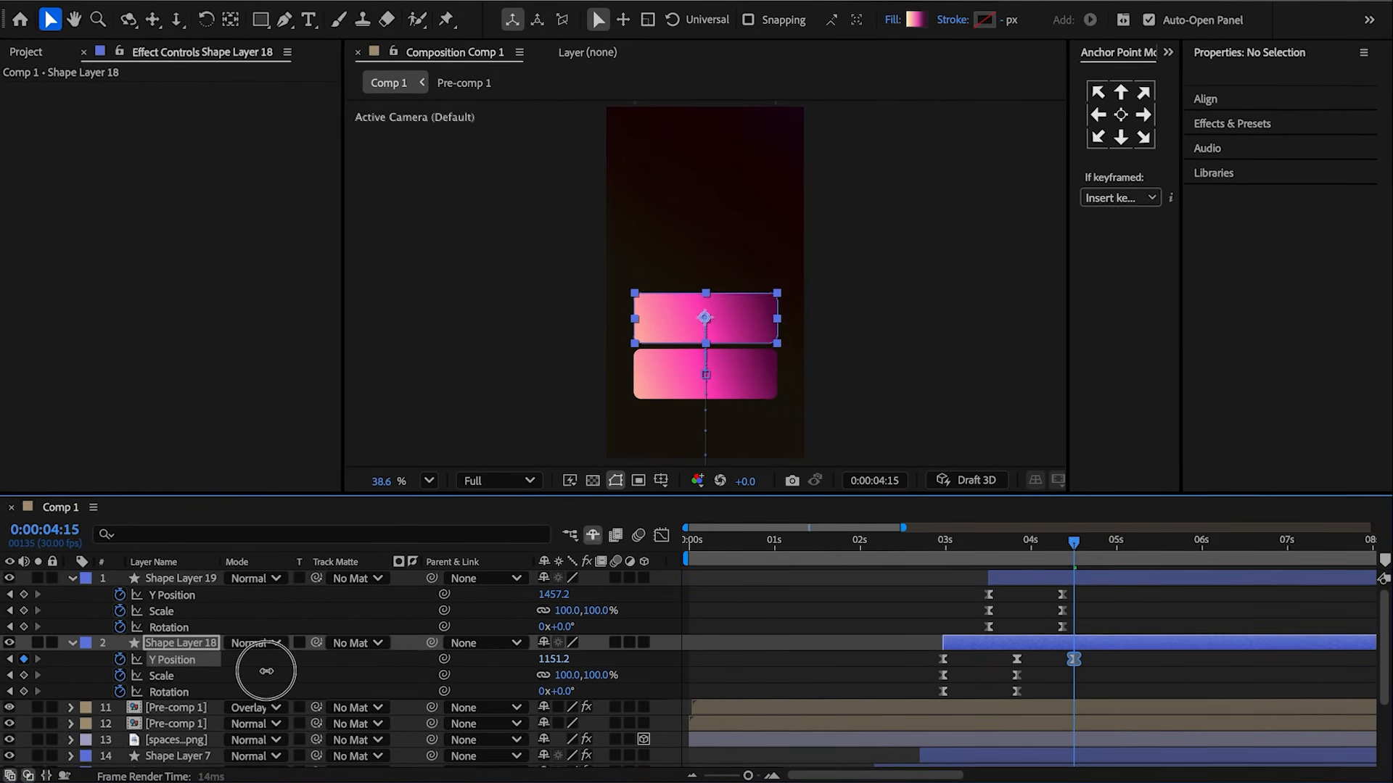
pyautogui.click(26, 692)
pyautogui.moveTo(1094, 656); pyautogui.dragTo(1004, 661)
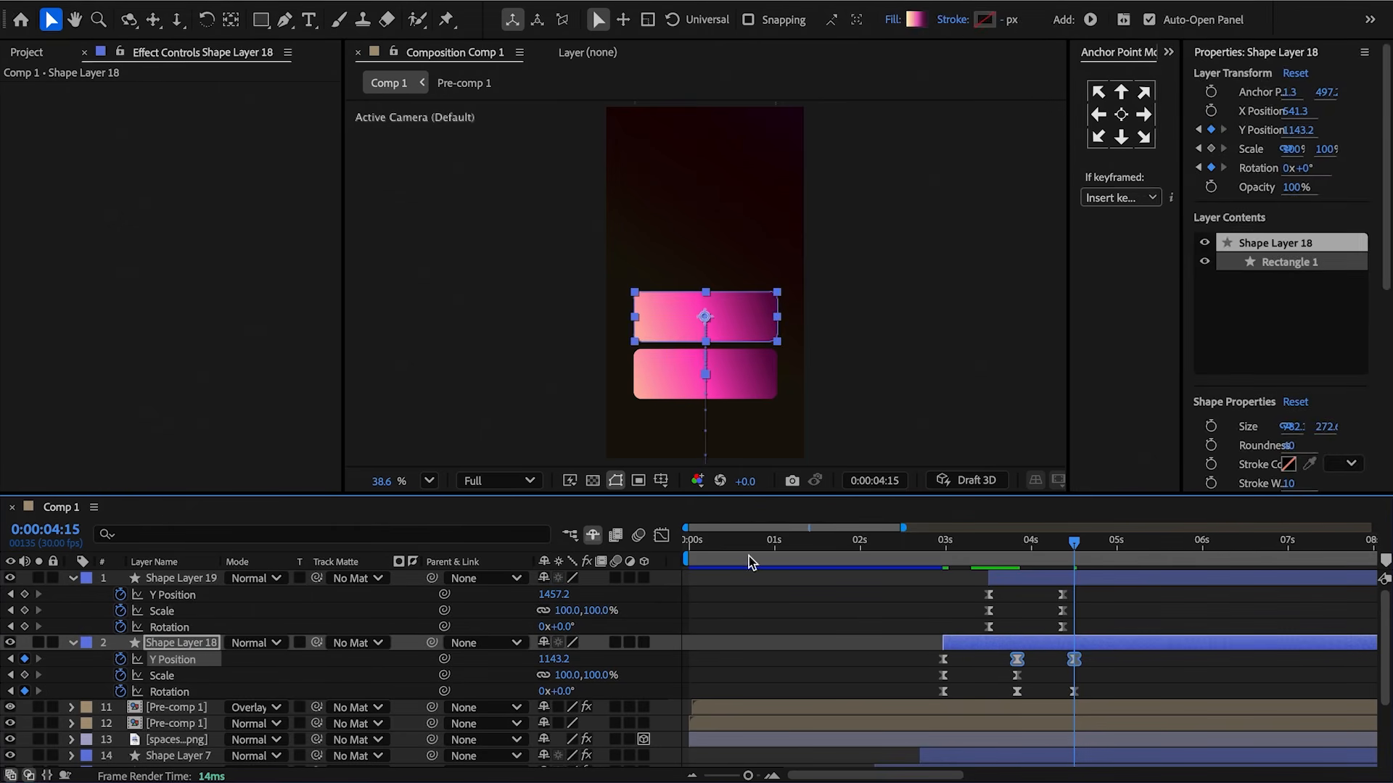
# Shape the original rectangle's Y position and rotation curves so it bumps upward with a wobble.
pyautogui.click(661, 536)
pyautogui.moveTo(1065, 702)
pyautogui.mouseDown()
pyautogui.moveTo(1013, 714)
pyautogui.moveTo(1066, 656)
pyautogui.moveTo(1054, 653)
pyautogui.moveTo(1060, 687)
pyautogui.moveTo(1040, 706)
pyautogui.mouseUp()
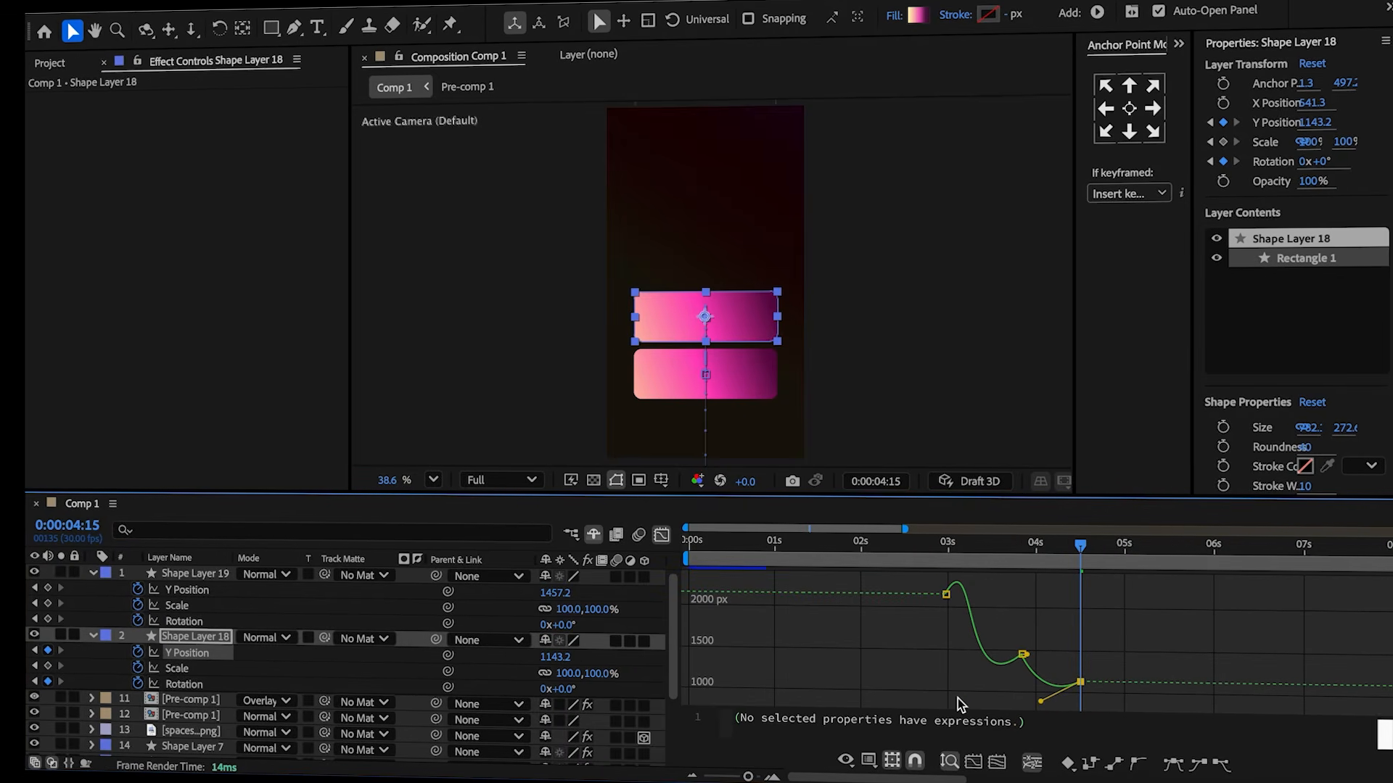
pyautogui.click(174, 685)
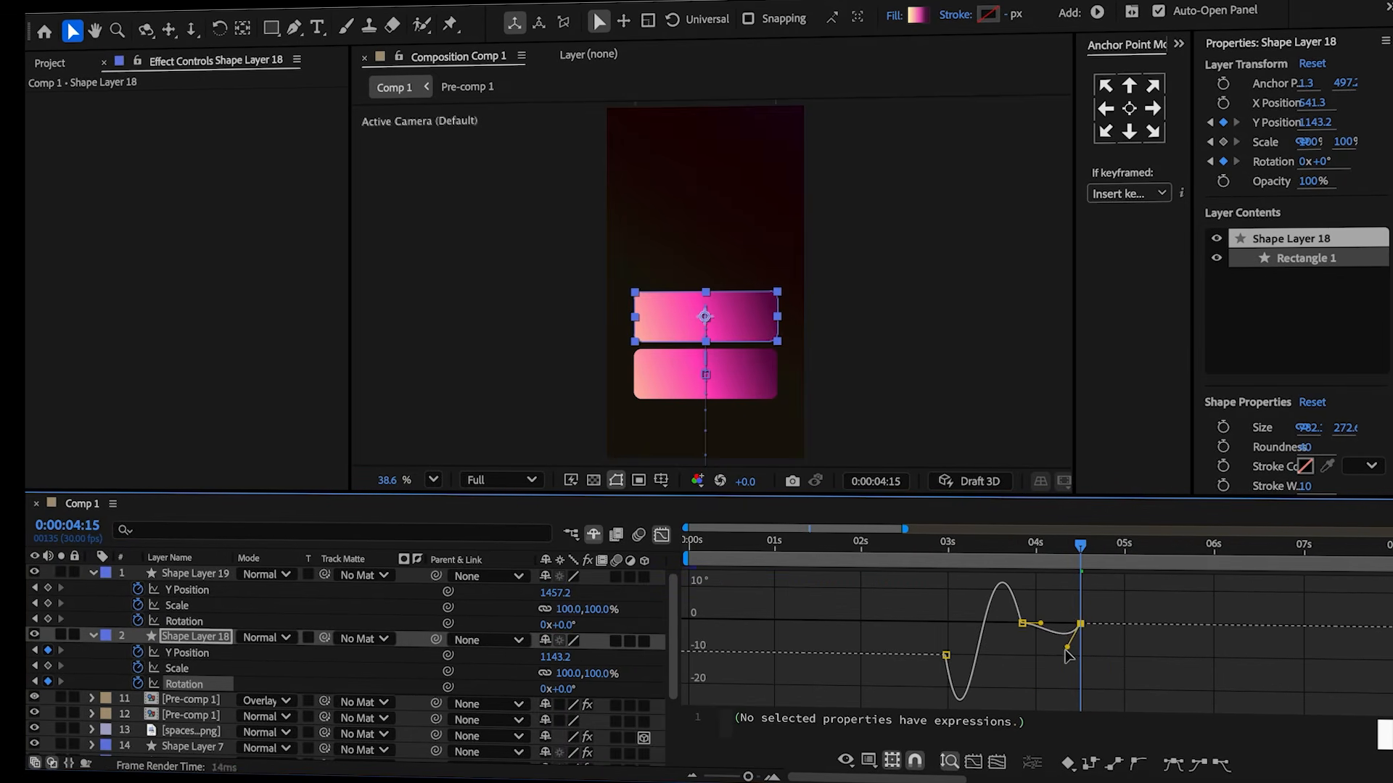
pyautogui.moveTo(1045, 629); pyautogui.dragTo(1042, 692)
pyautogui.moveTo(1063, 562); pyautogui.dragTo(1053, 563)
pyautogui.moveTo(1067, 657); pyautogui.dragTo(1078, 630)
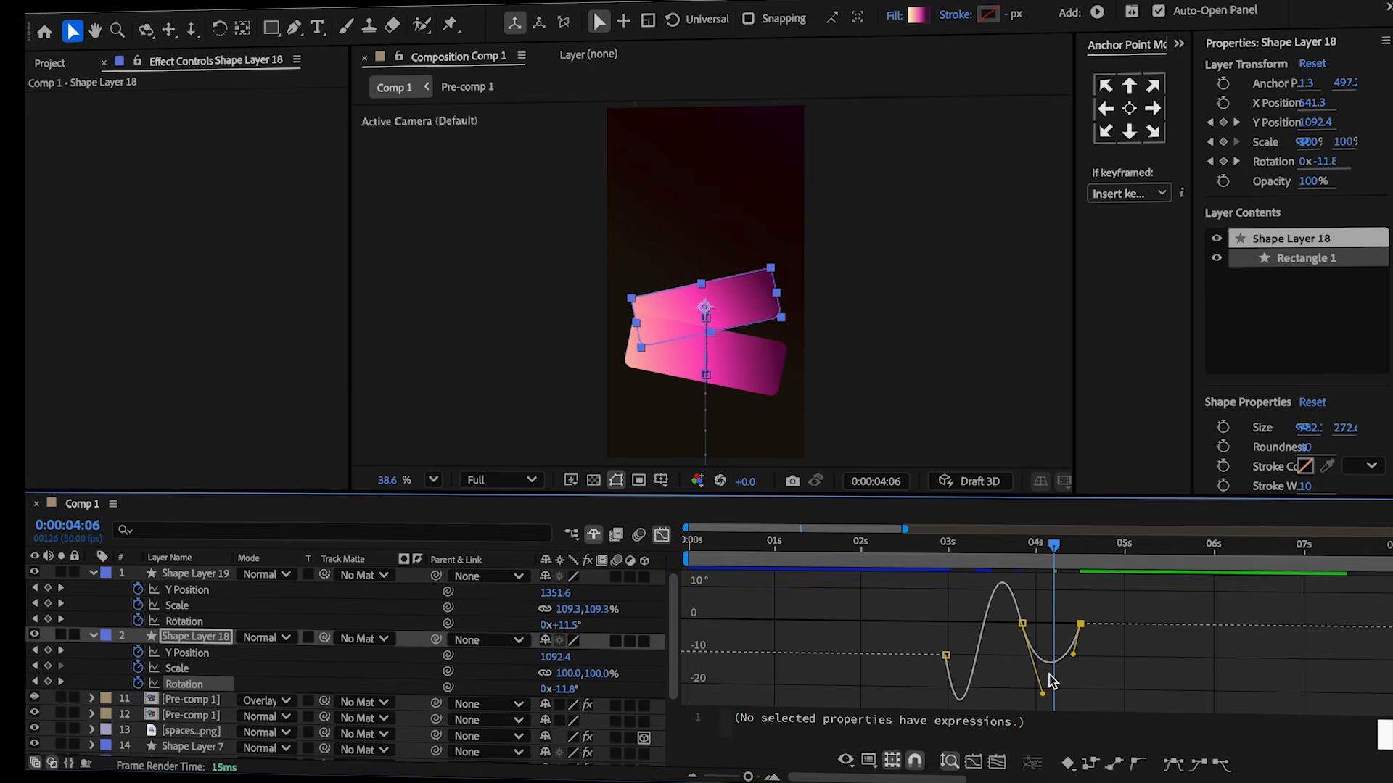
pyautogui.moveTo(1044, 697); pyautogui.dragTo(1035, 654)
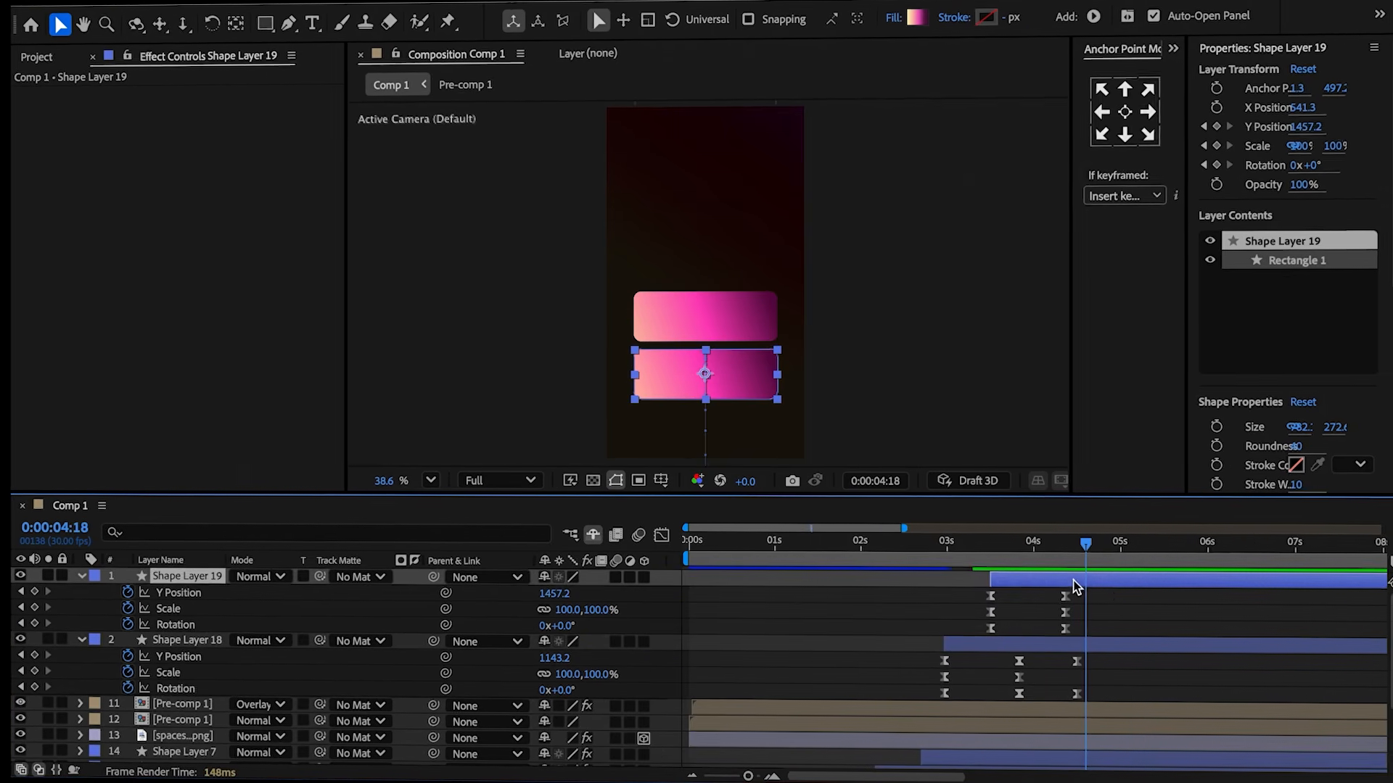
# Duplicate the newest rectangle and shift the copy later in time.
pyautogui.hotkey('ctrl', 'd')
pyautogui.click(1062, 581)
pyautogui.moveTo(1063, 582); pyautogui.dragTo(1108, 552)
pyautogui.click(1100, 608)
# Push the second rectangle up to about Y 1136 with rotation keyframes, shaping its rotation curve and retiming the new keys.
pyautogui.moveTo(553, 659); pyautogui.dragTo(475, 657)
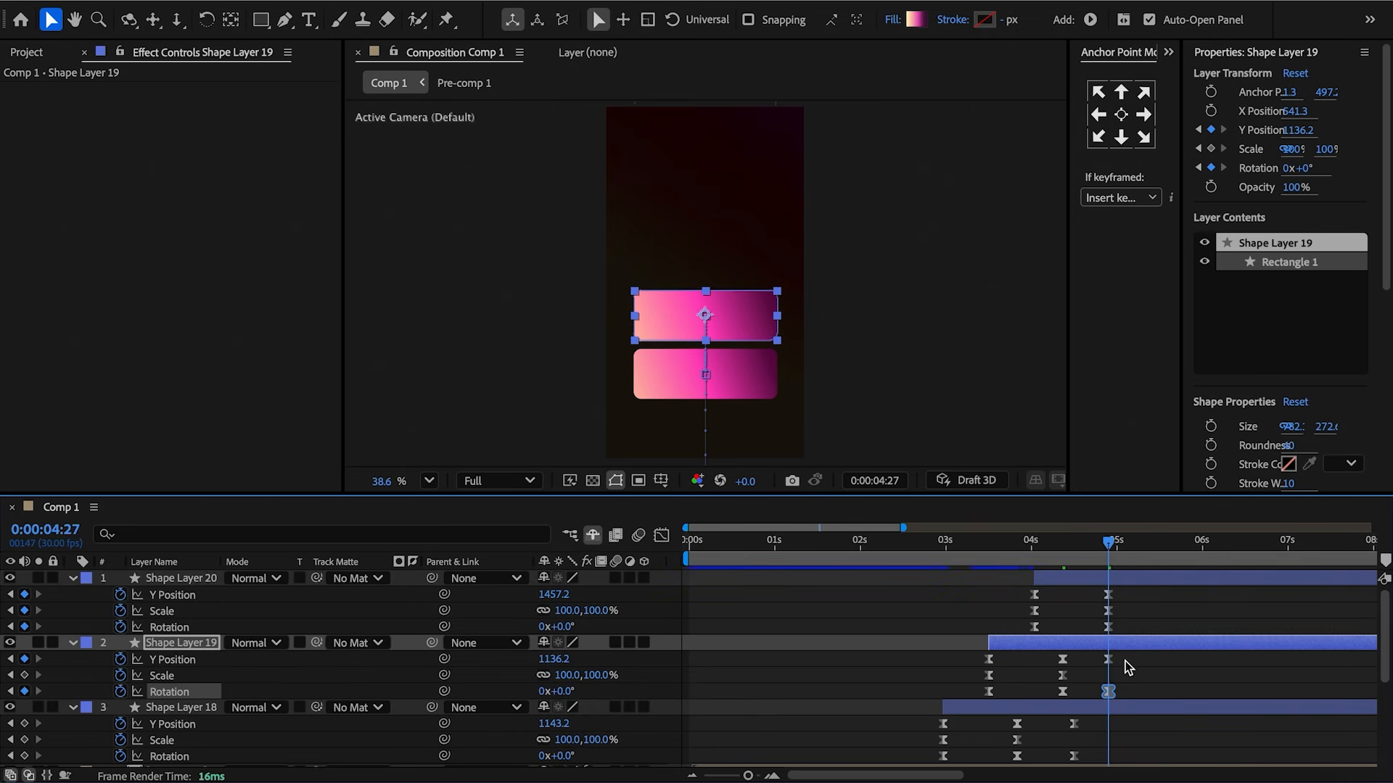
pyautogui.click(172, 660)
pyautogui.hotkey('shift', 'F3')
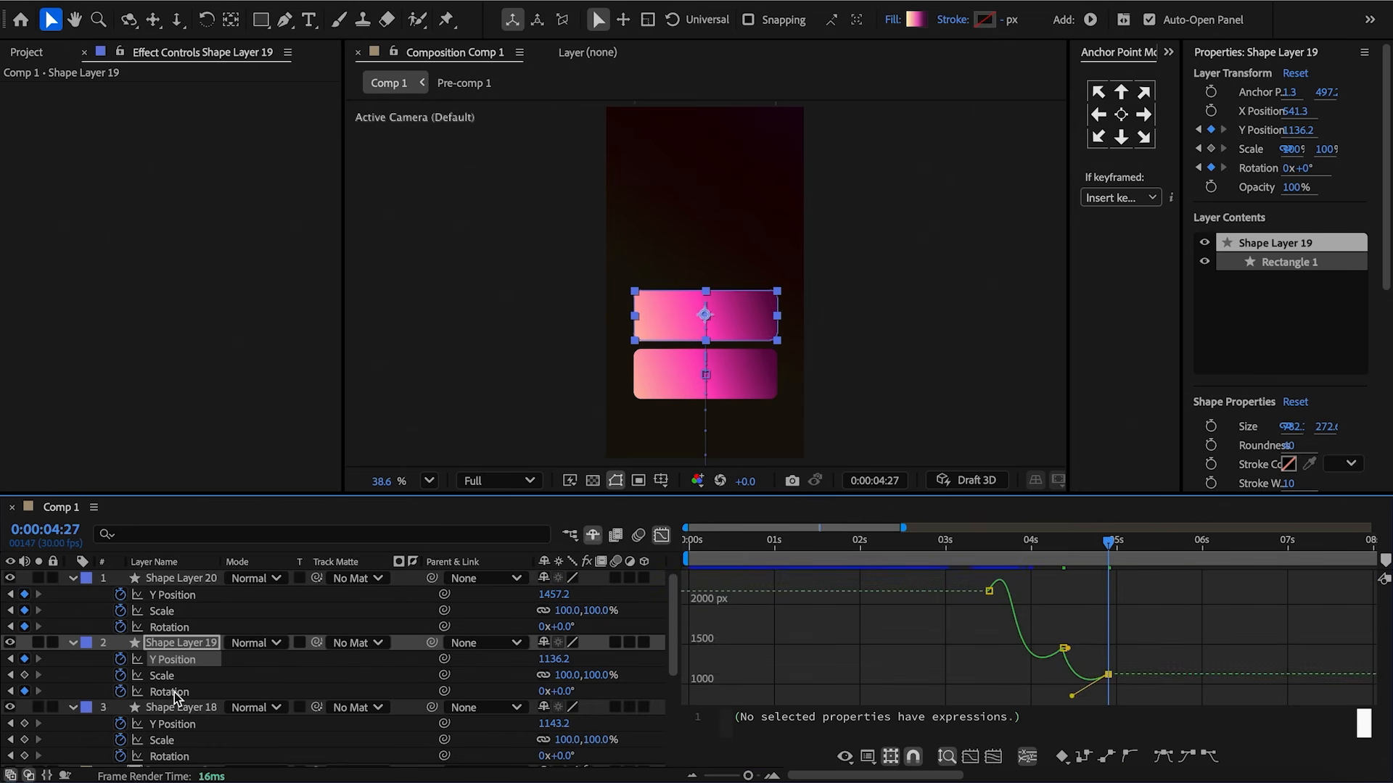
pyautogui.click(173, 693)
pyautogui.moveTo(1082, 641); pyautogui.dragTo(1076, 653)
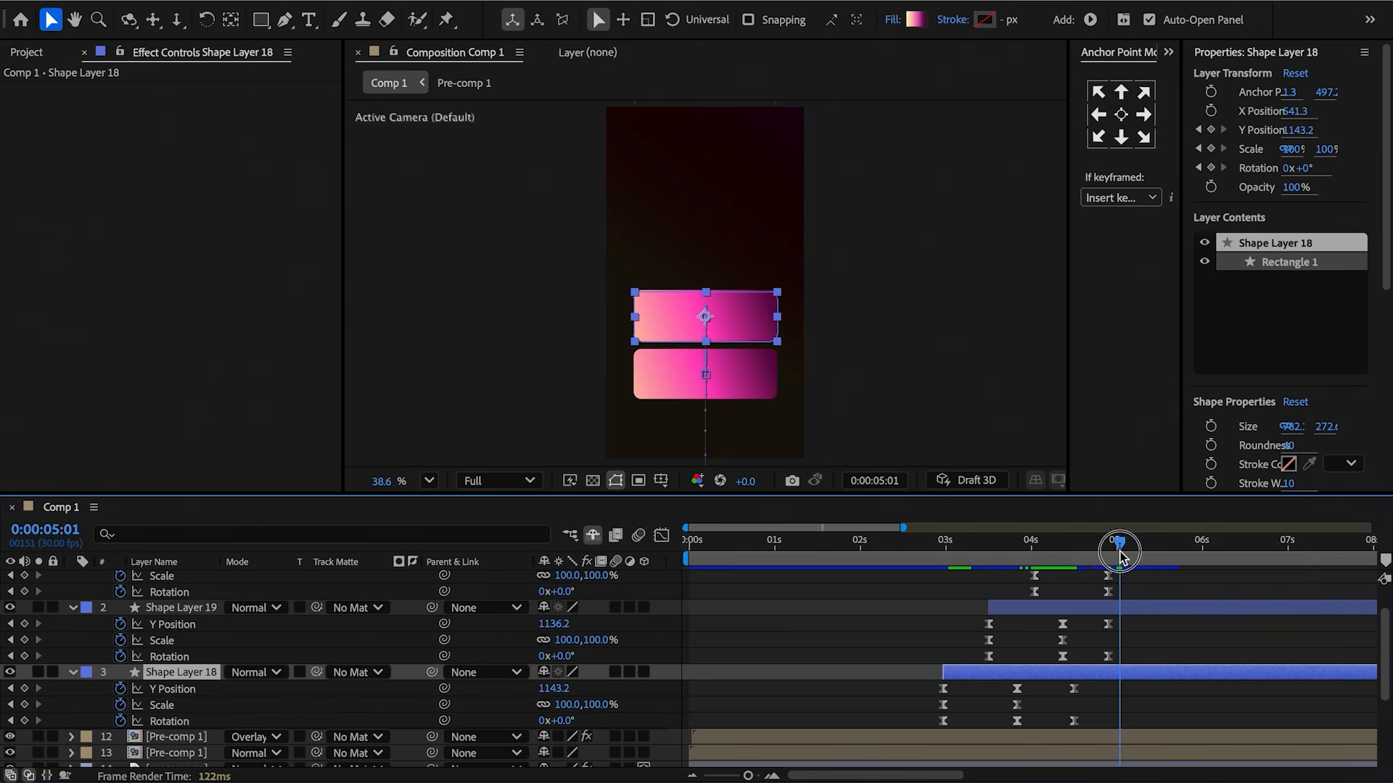
pyautogui.moveTo(1094, 616); pyautogui.dragTo(1118, 663)
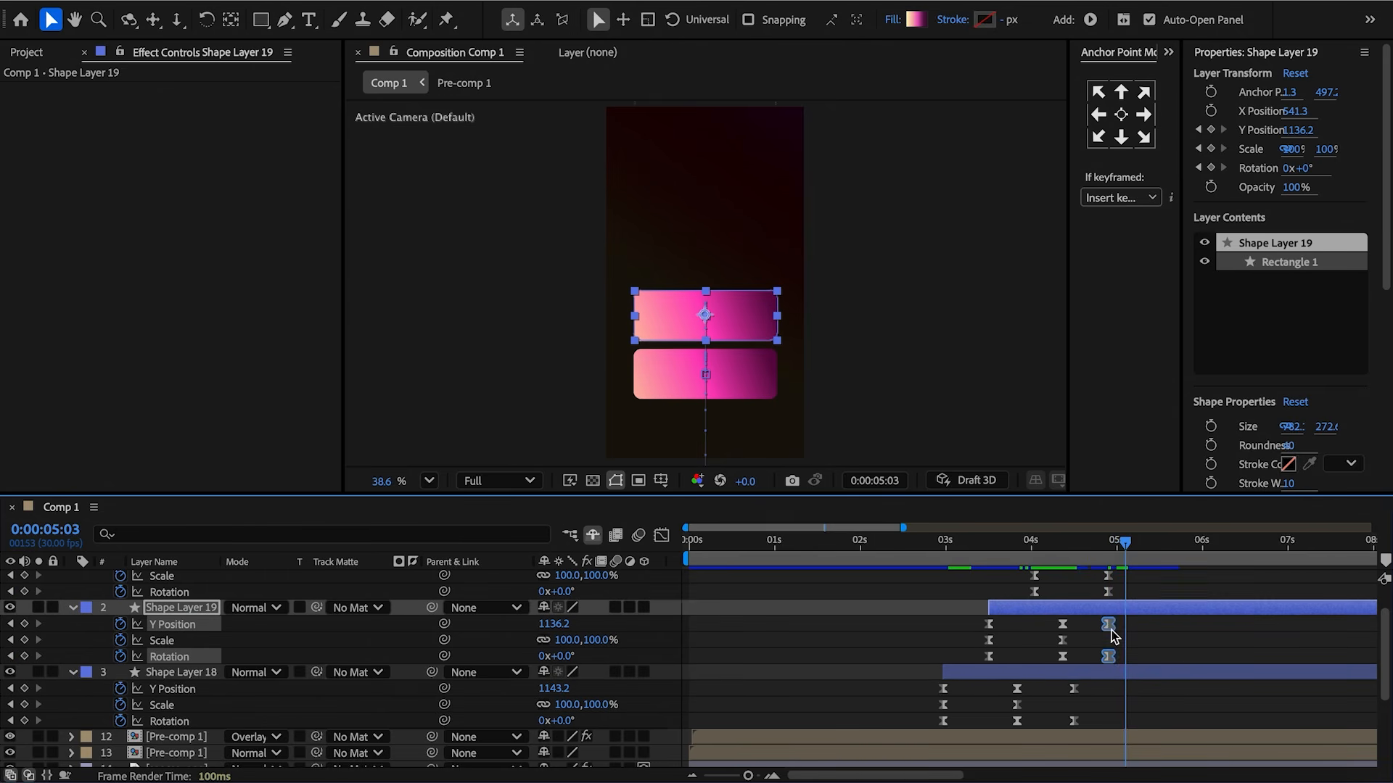
pyautogui.click(1136, 641)
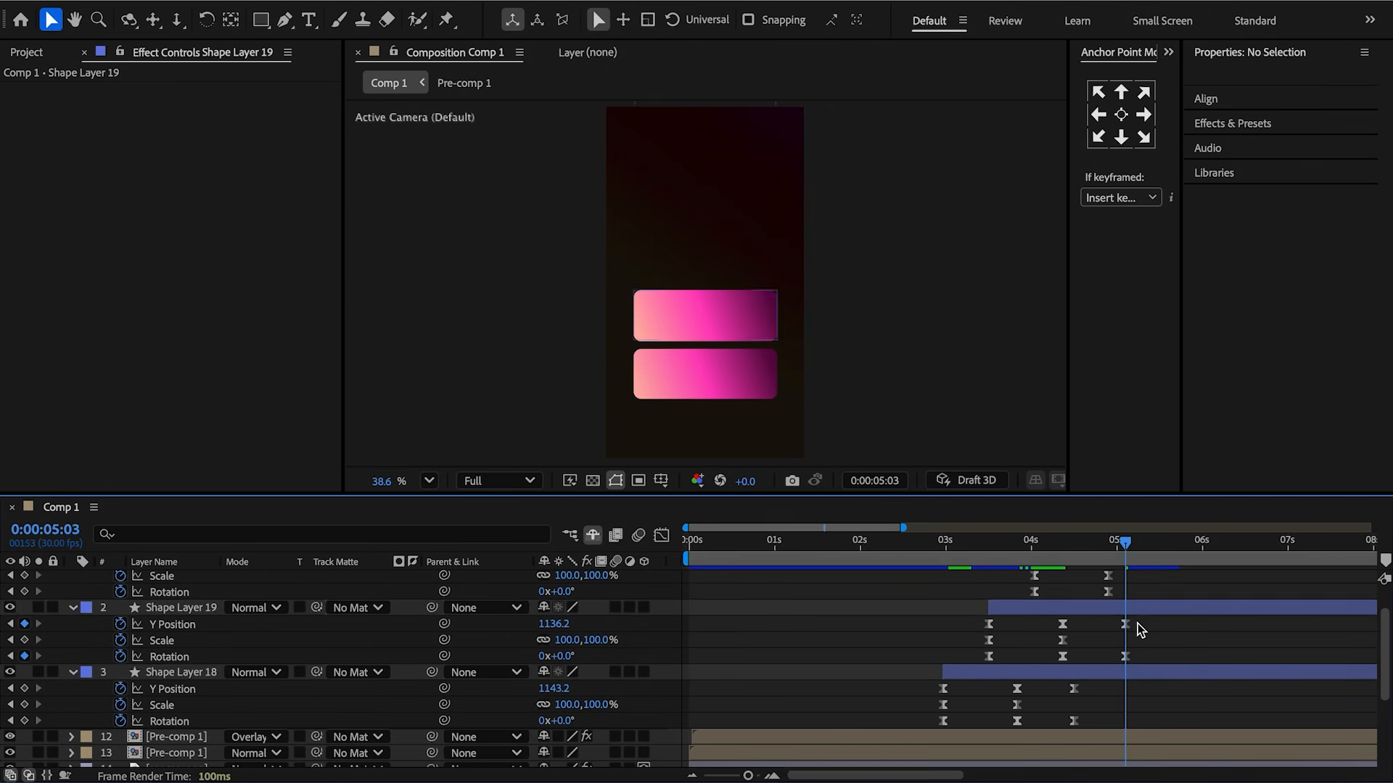
# Keyframe the original rectangle's Y position further up to about 815 and add a rotation keyframe.
pyautogui.scroll(-1, 522, 704)
pyautogui.moveTo(556, 685); pyautogui.dragTo(241, 682)
pyautogui.click(476, 715)
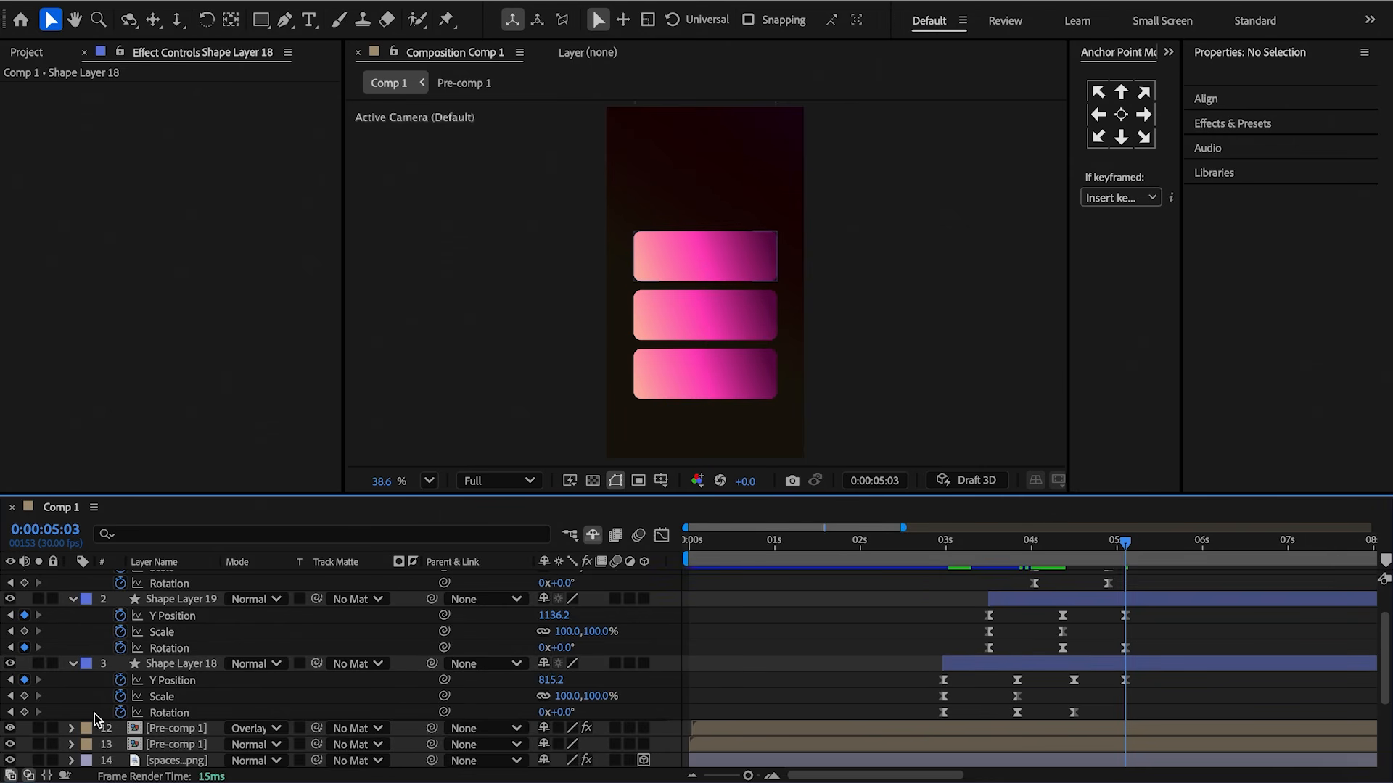
pyautogui.click(25, 713)
pyautogui.moveTo(1182, 691); pyautogui.dragTo(1063, 672)
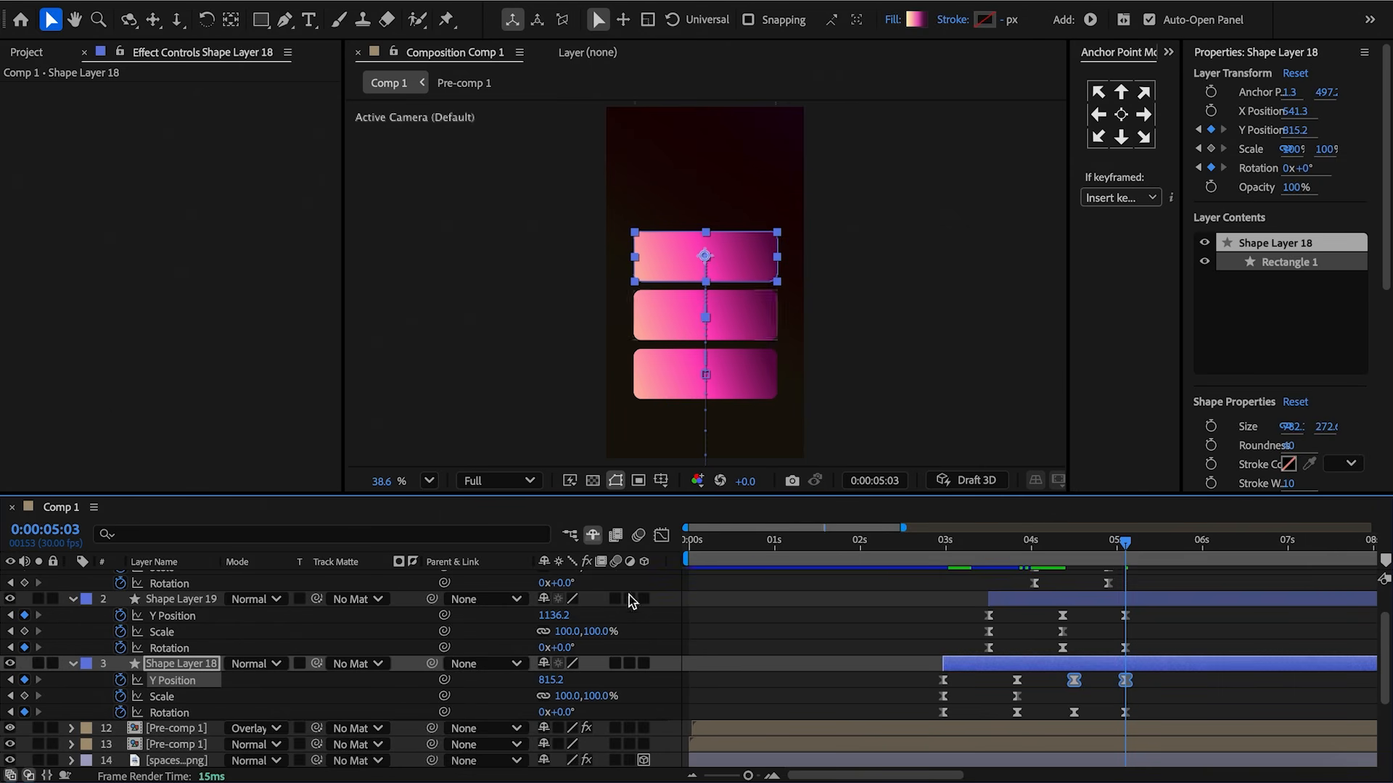
# Shape the original rectangle's new Y position and rotation curves in the graph editor.
pyautogui.click(663, 535)
pyautogui.moveTo(1108, 708); pyautogui.dragTo(1081, 681)
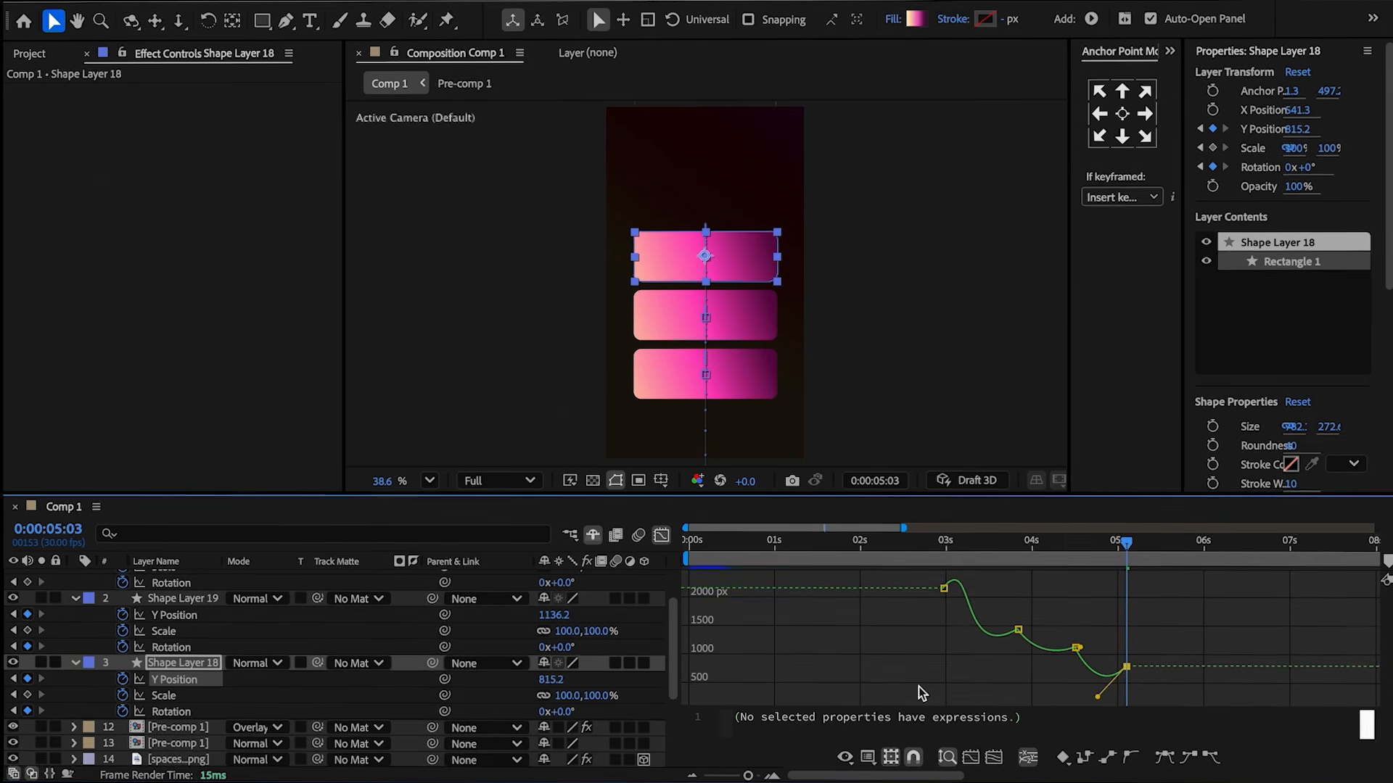
pyautogui.click(170, 712)
pyautogui.click(1131, 621)
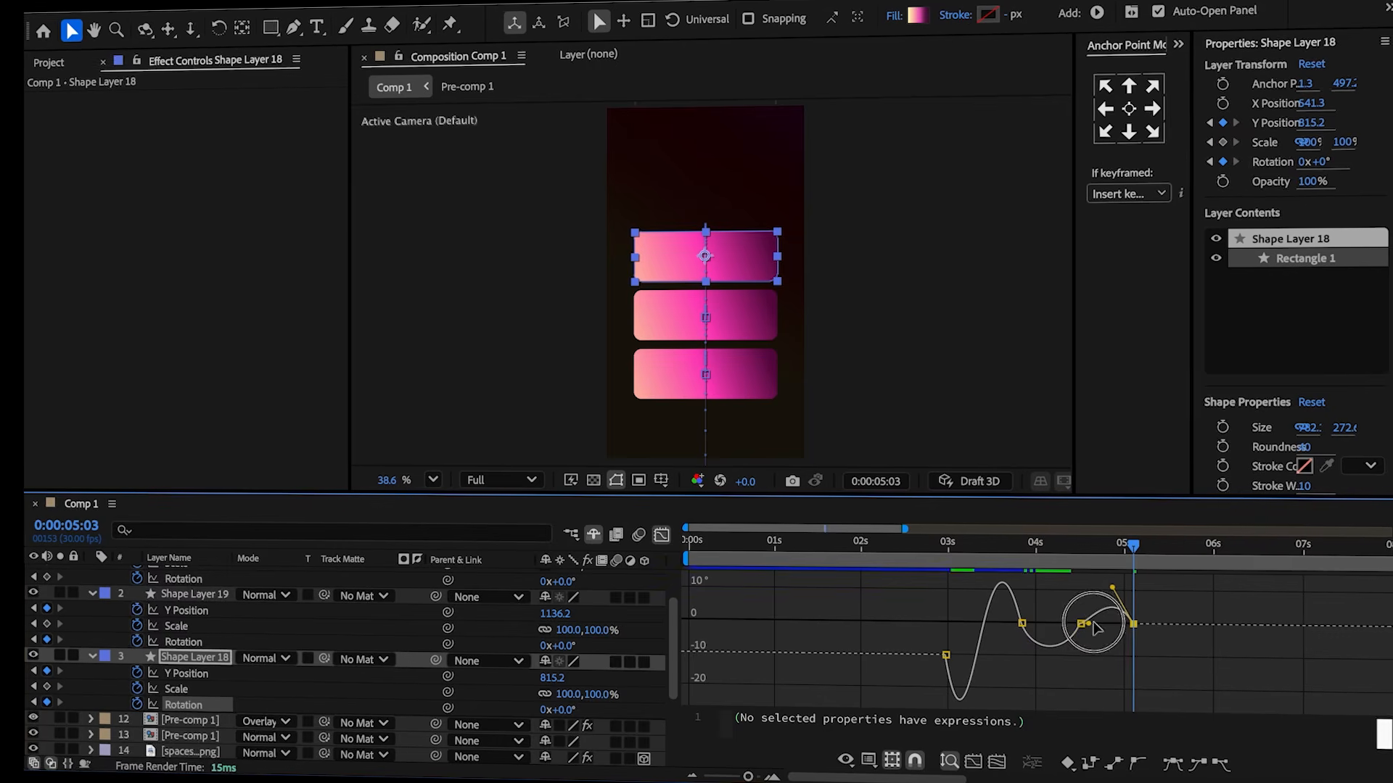
# Shift the fourth rectangle layer later in time.
pyautogui.click(1111, 565)
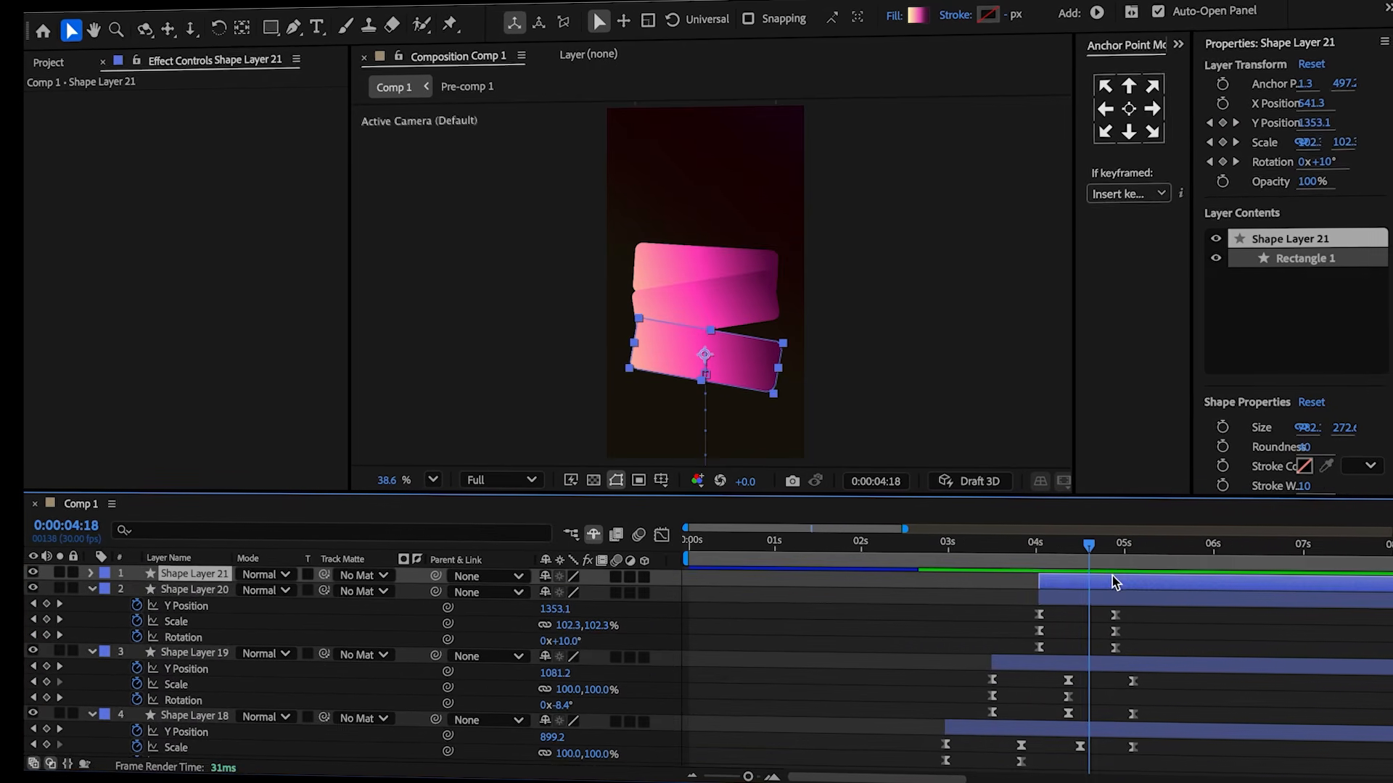
pyautogui.moveTo(1088, 545); pyautogui.dragTo(1113, 549)
pyautogui.moveTo(1102, 581); pyautogui.dragTo(1143, 586)
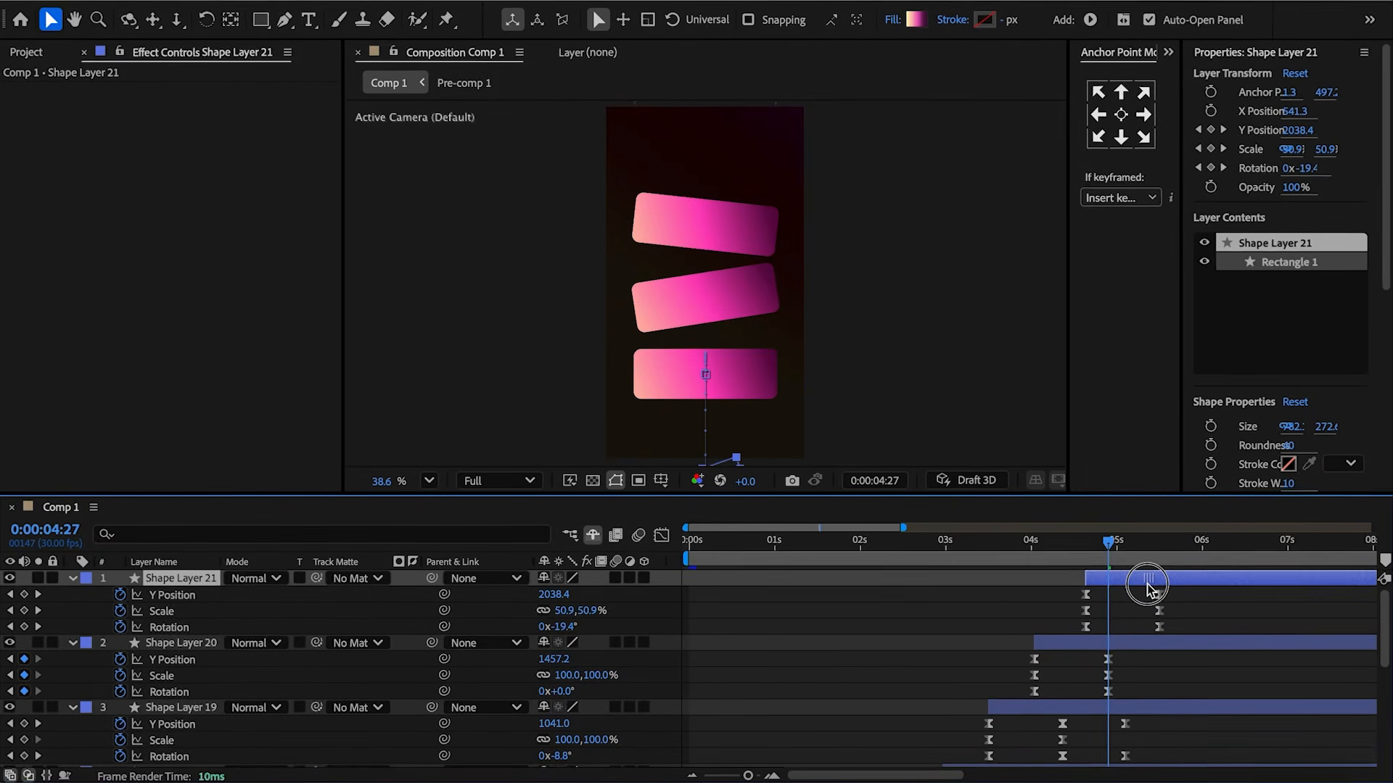
pyautogui.click(1145, 593)
pyautogui.moveTo(1116, 551); pyautogui.dragTo(1178, 573)
# Keyframe the third rectangle's Y position far up to about -226 at 5:21.
pyautogui.moveTo(558, 662); pyautogui.dragTo(2, 661)
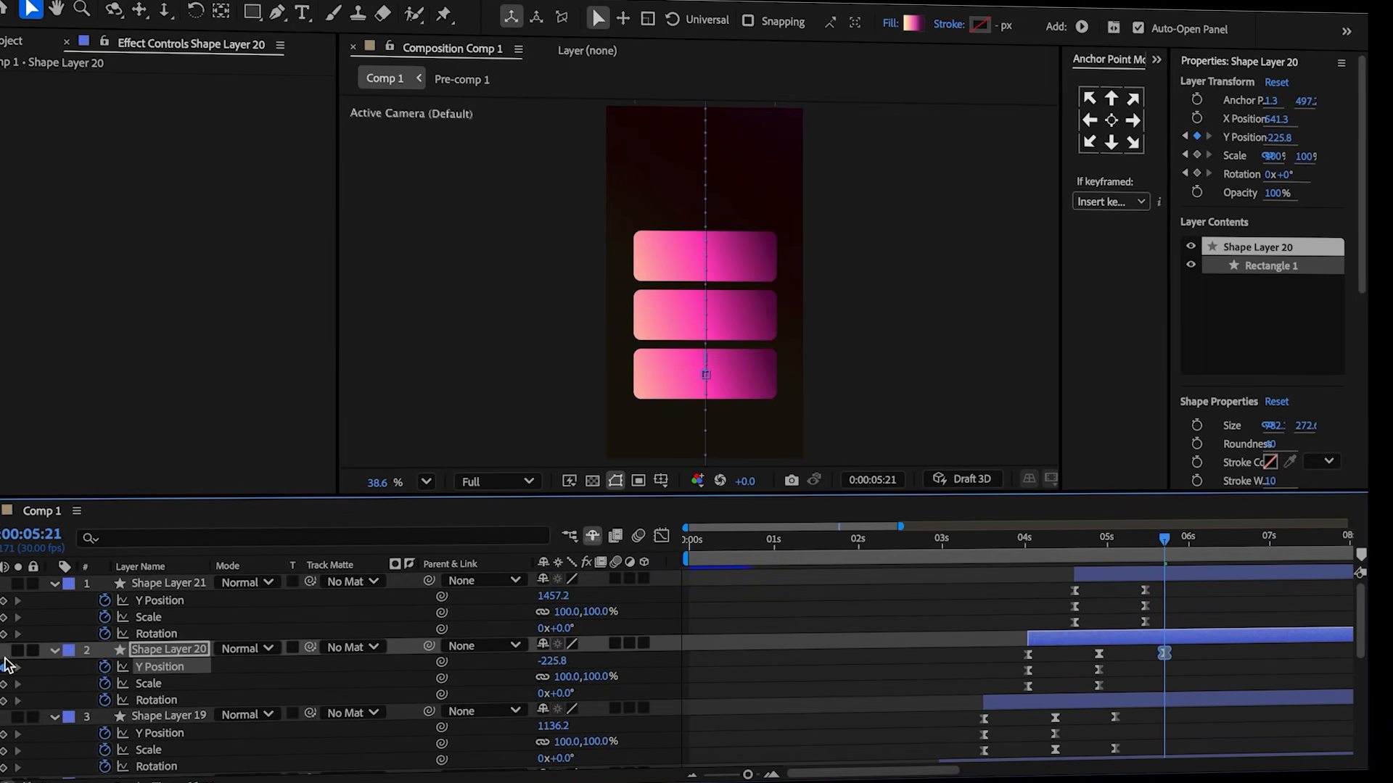
pyautogui.moveTo(1176, 647); pyautogui.dragTo(1141, 679)
pyautogui.click(661, 537)
pyautogui.press('space')
# Shape the third rectangle's rotation curve into a wobble in the graph editor.
pyautogui.click(181, 686)
pyautogui.moveTo(1160, 658); pyautogui.dragTo(1165, 666)
pyautogui.moveTo(1165, 548); pyautogui.dragTo(1149, 564)
pyautogui.moveTo(1138, 700); pyautogui.dragTo(1136, 676)
pyautogui.moveTo(1167, 655); pyautogui.dragTo(1170, 648)
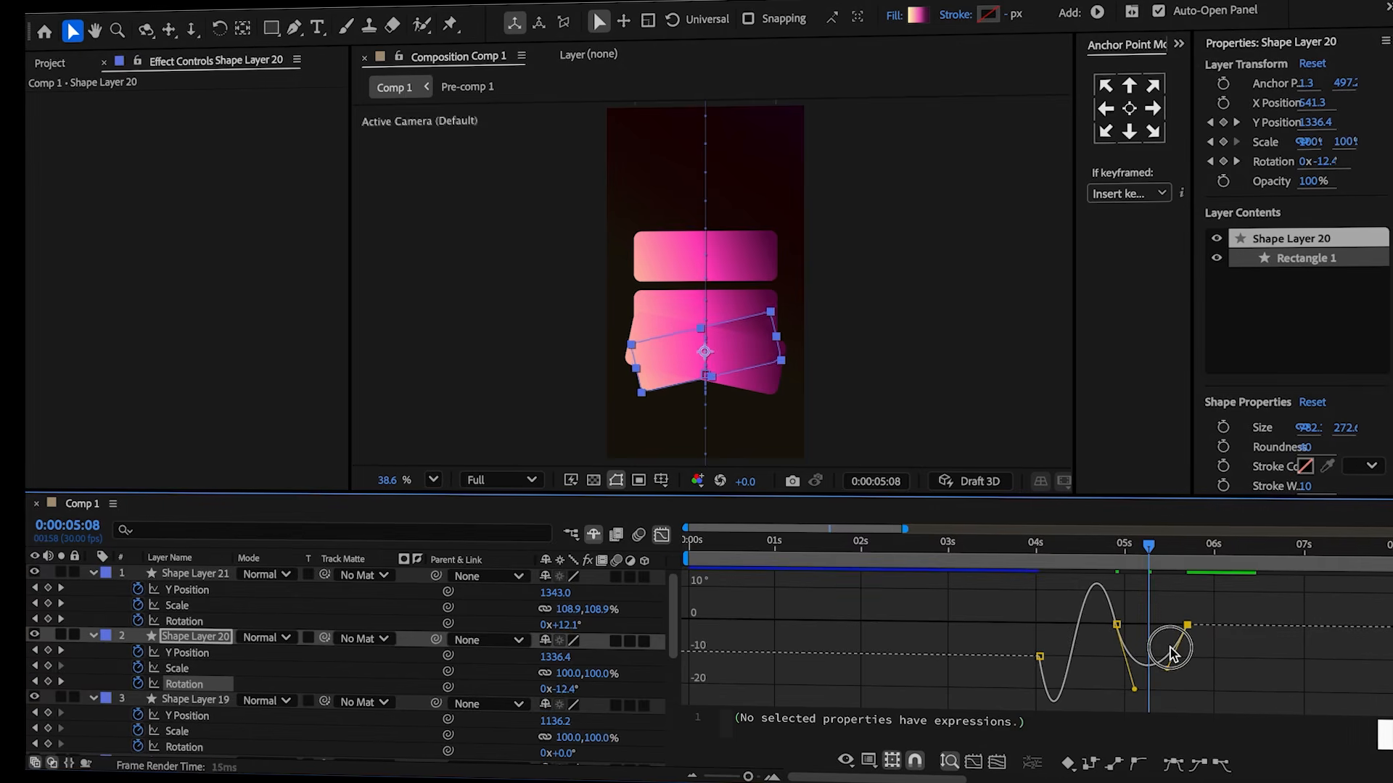
# Adjust the last keyframe handle of Shape Layer 20's rotation curve in the graph editor.
pyautogui.moveTo(1140, 695); pyautogui.dragTo(1138, 671)
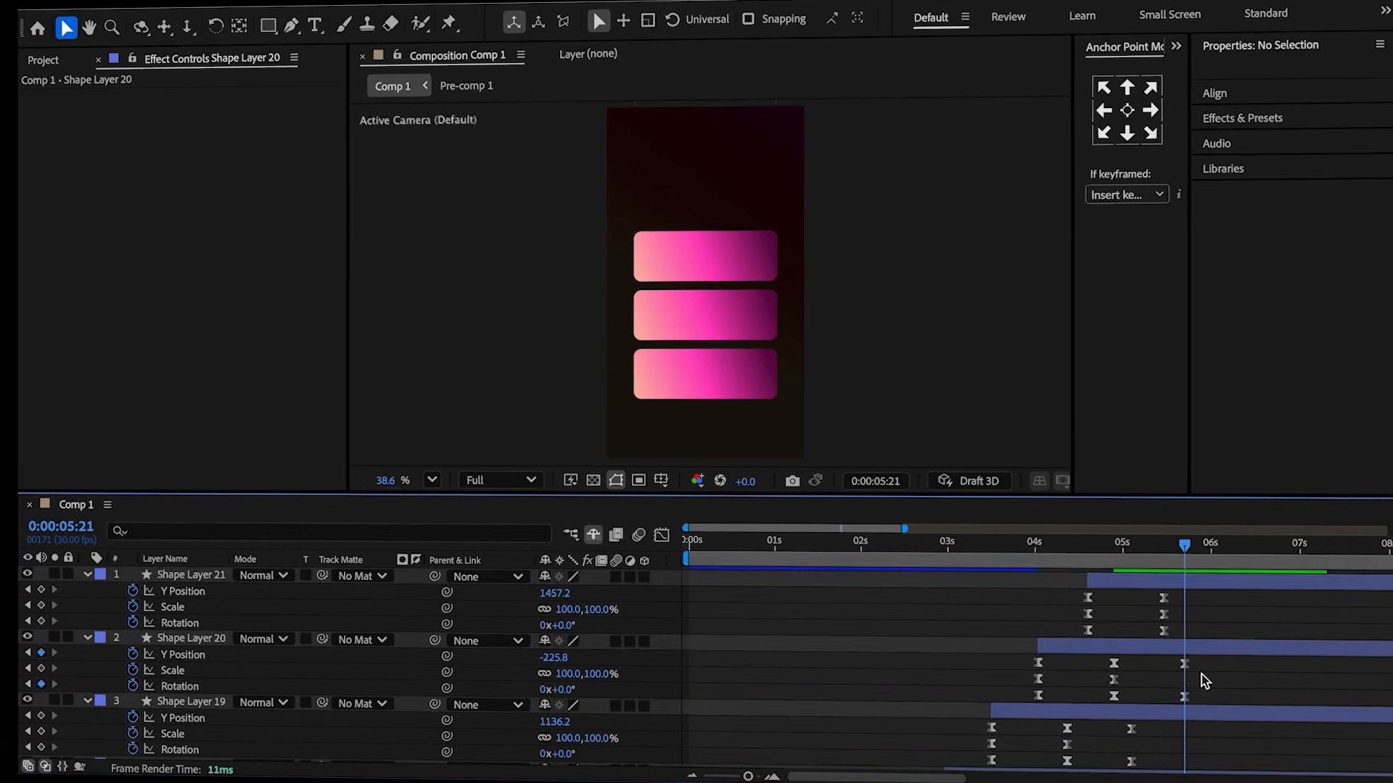
pyautogui.scroll(-3, 1202, 674)
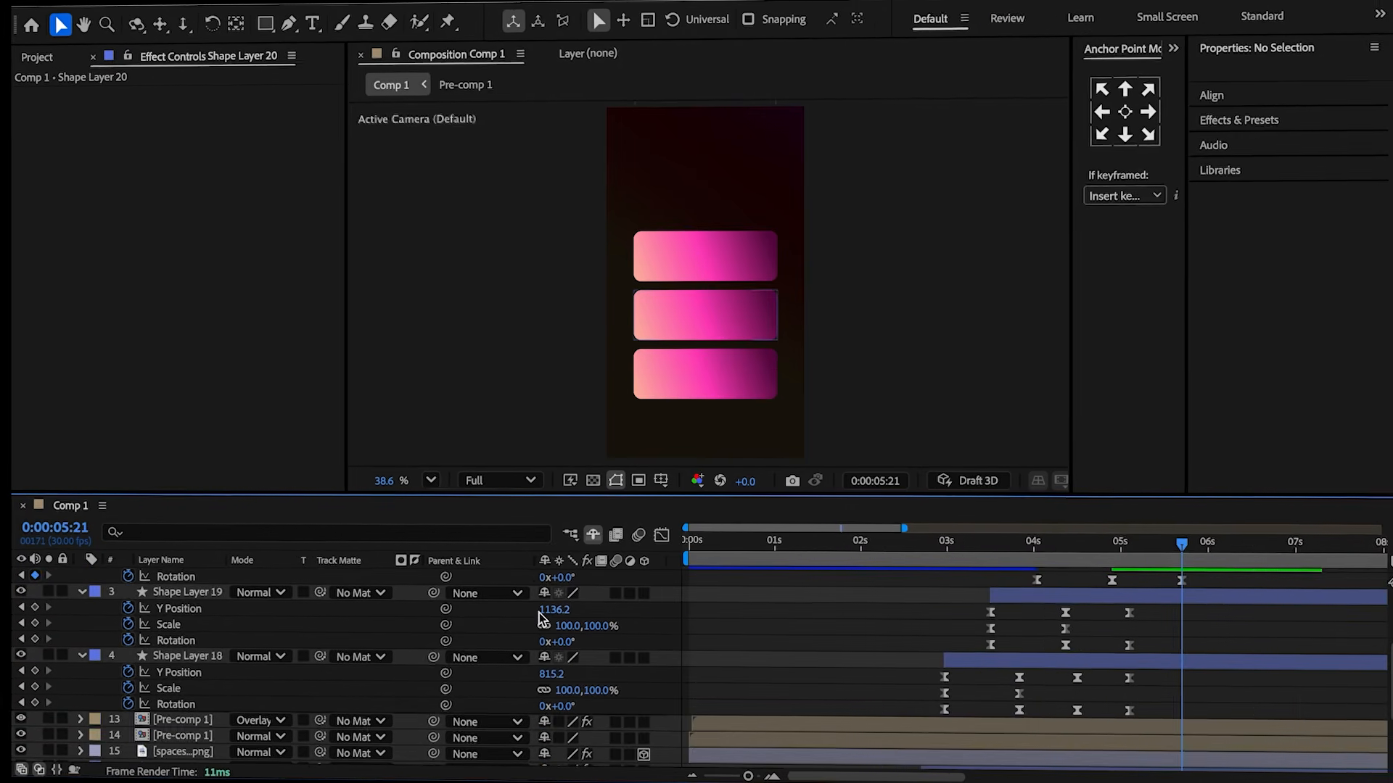
# Keyframe Shape Layer 19's Y position far up to about -336.8 at 5:21.
pyautogui.moveTo(8, 564); pyautogui.dragTo(7, 565)
pyautogui.moveTo(553, 612); pyautogui.dragTo(9, 570)
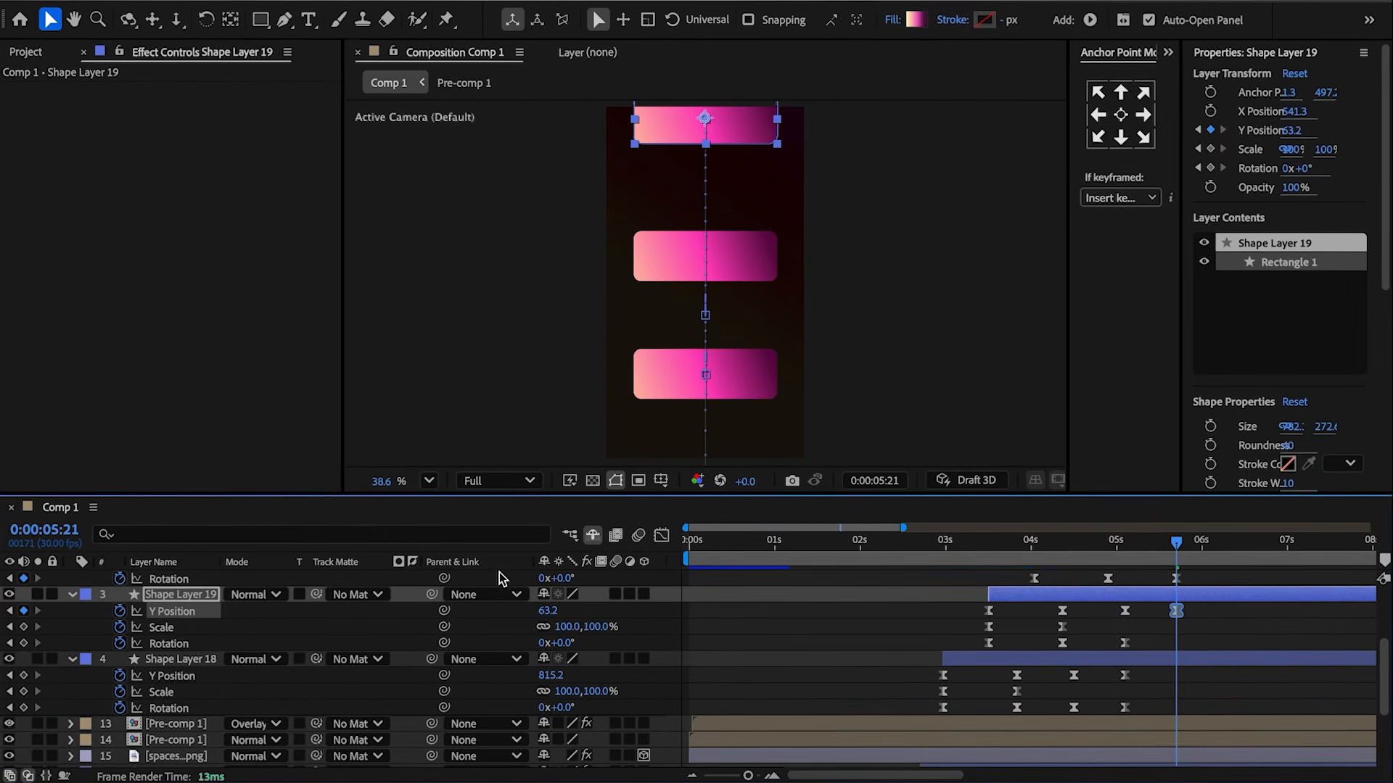
pyautogui.moveTo(542, 617); pyautogui.dragTo(178, 635)
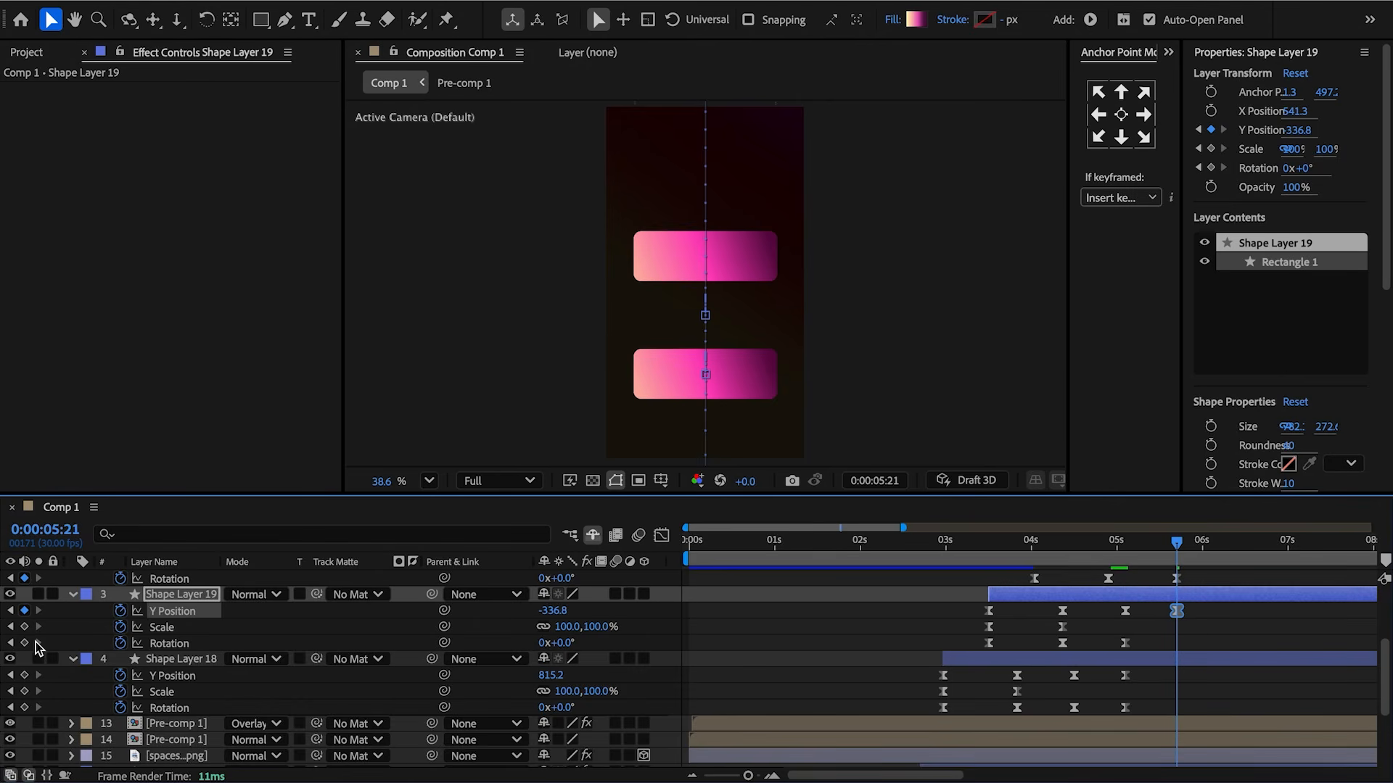
# Shape Shape Layer 19's new Y position keyframe curve in the graph editor.
pyautogui.moveTo(1189, 601)
pyautogui.mouseDown()
pyautogui.moveTo(1170, 620)
pyautogui.moveTo(1114, 622)
pyautogui.moveTo(1162, 598)
pyautogui.mouseUp()
pyautogui.click(662, 535)
pyautogui.moveTo(1167, 619); pyautogui.dragTo(1133, 599)
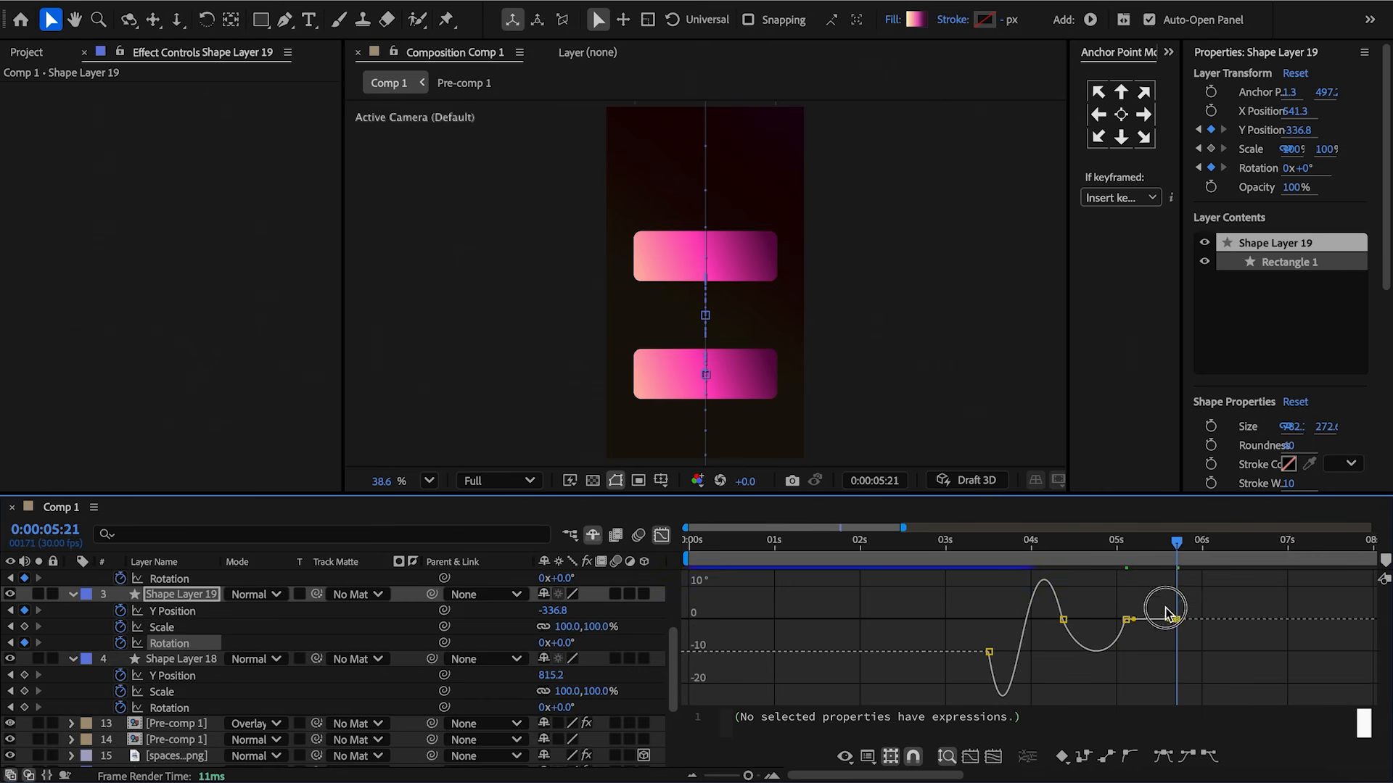
pyautogui.moveTo(1162, 561); pyautogui.dragTo(1153, 560)
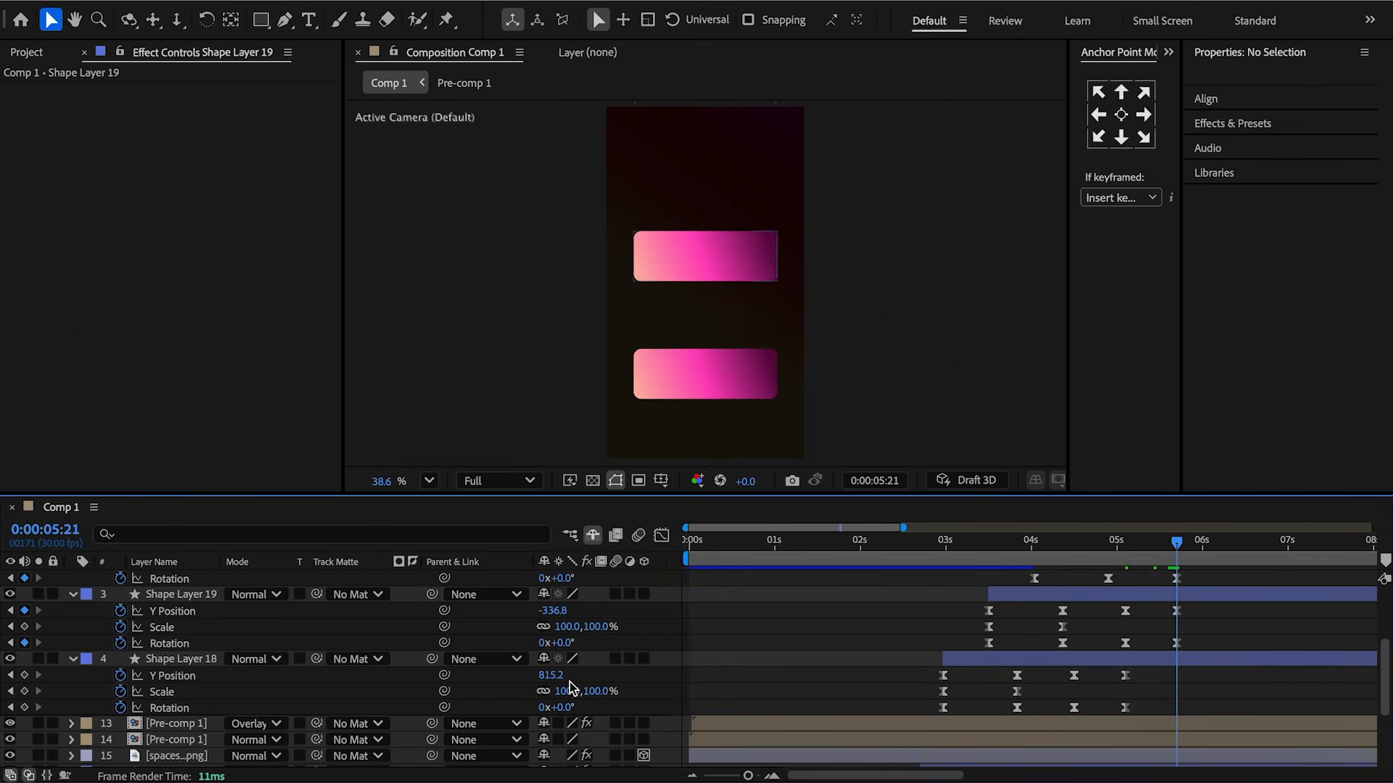
# Keyframe Shape Layer 18's Y position up to about -258.8 at 5:21 and shape its position and rotation curves in the graph editor.
pyautogui.moveTo(551, 675); pyautogui.dragTo(325, 681)
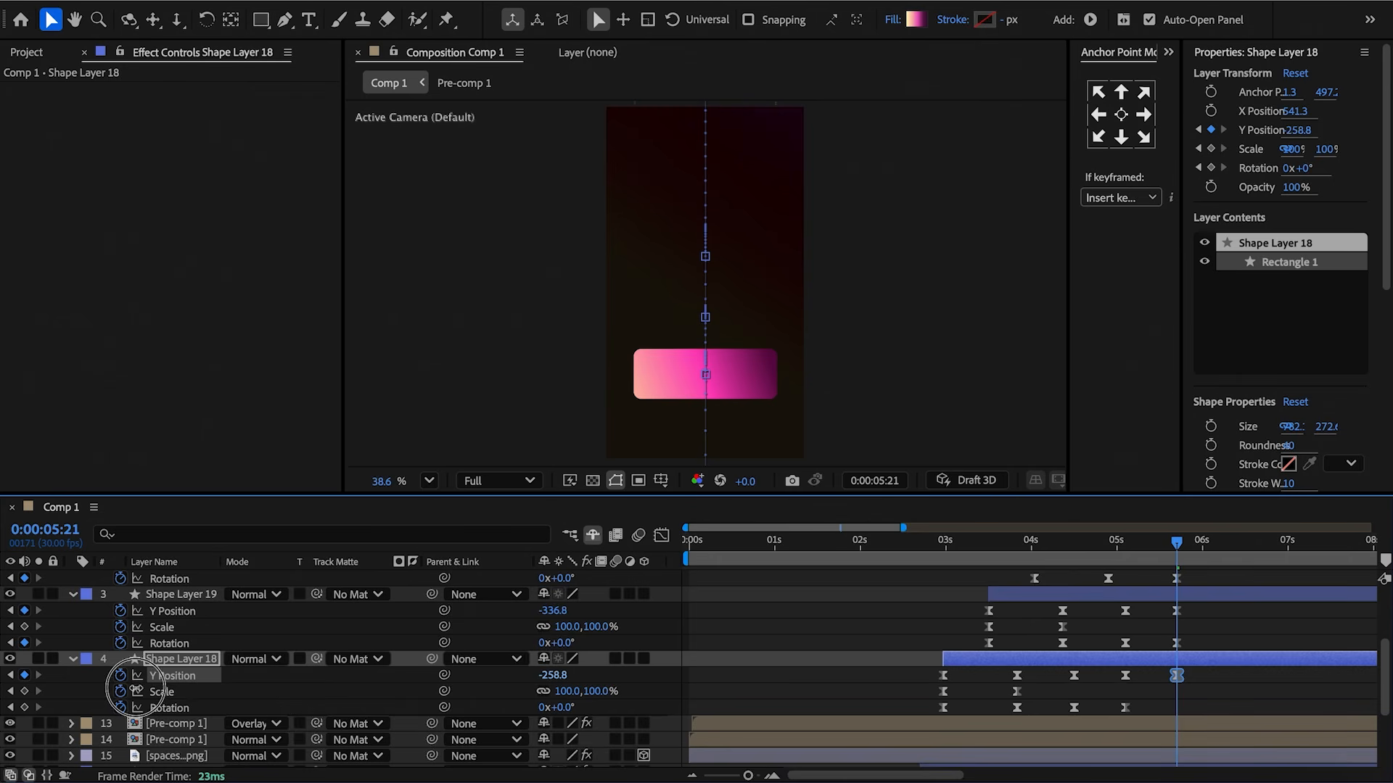
pyautogui.moveTo(1211, 681); pyautogui.dragTo(1165, 633)
pyautogui.click(661, 535)
pyautogui.click(1129, 653)
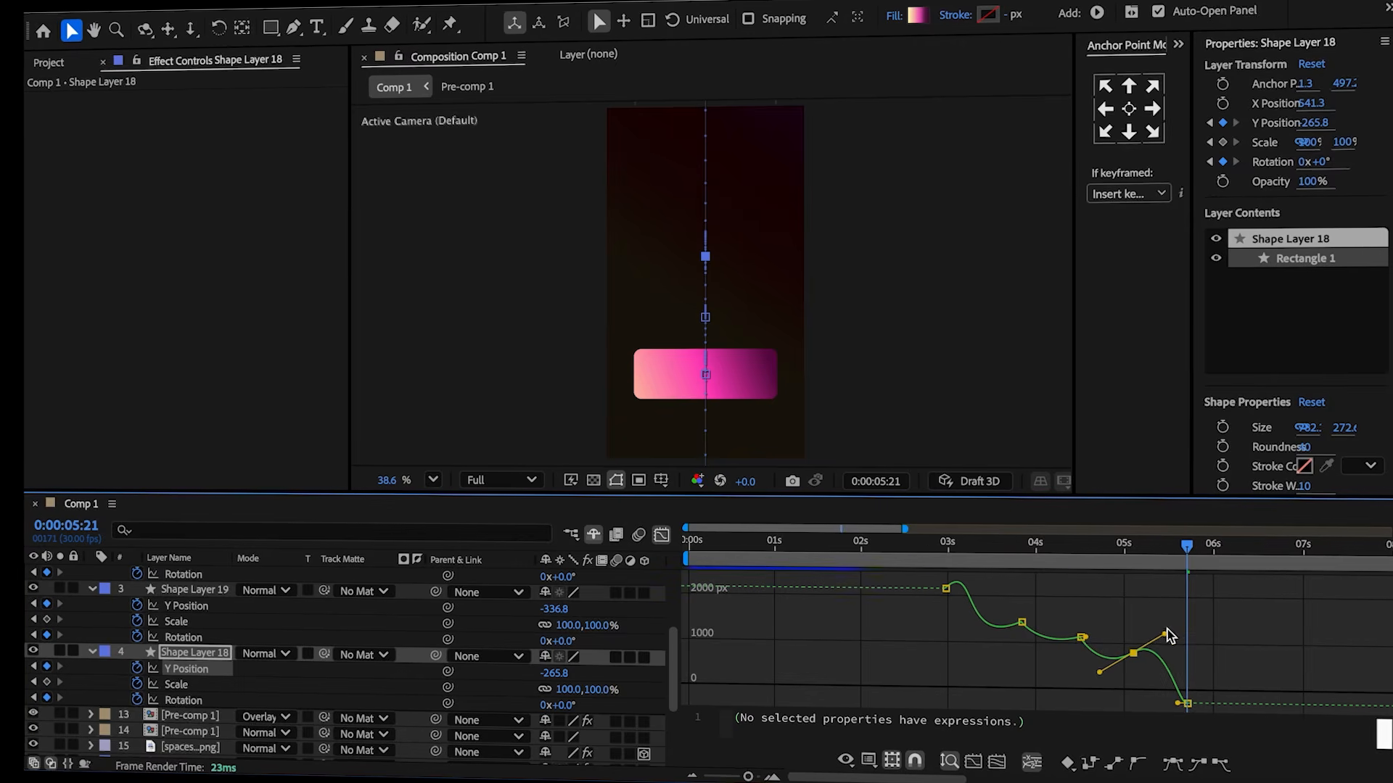
pyautogui.click(187, 700)
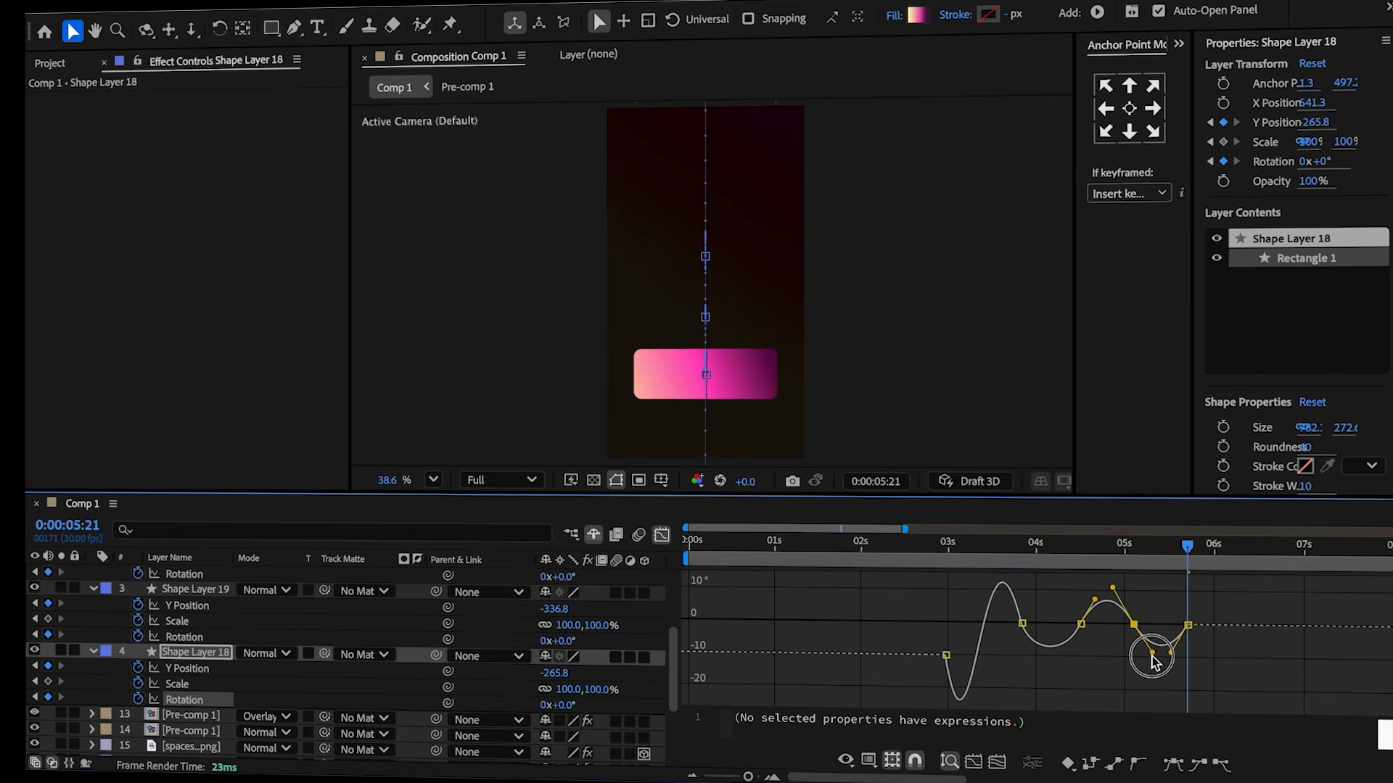
pyautogui.click(1161, 563)
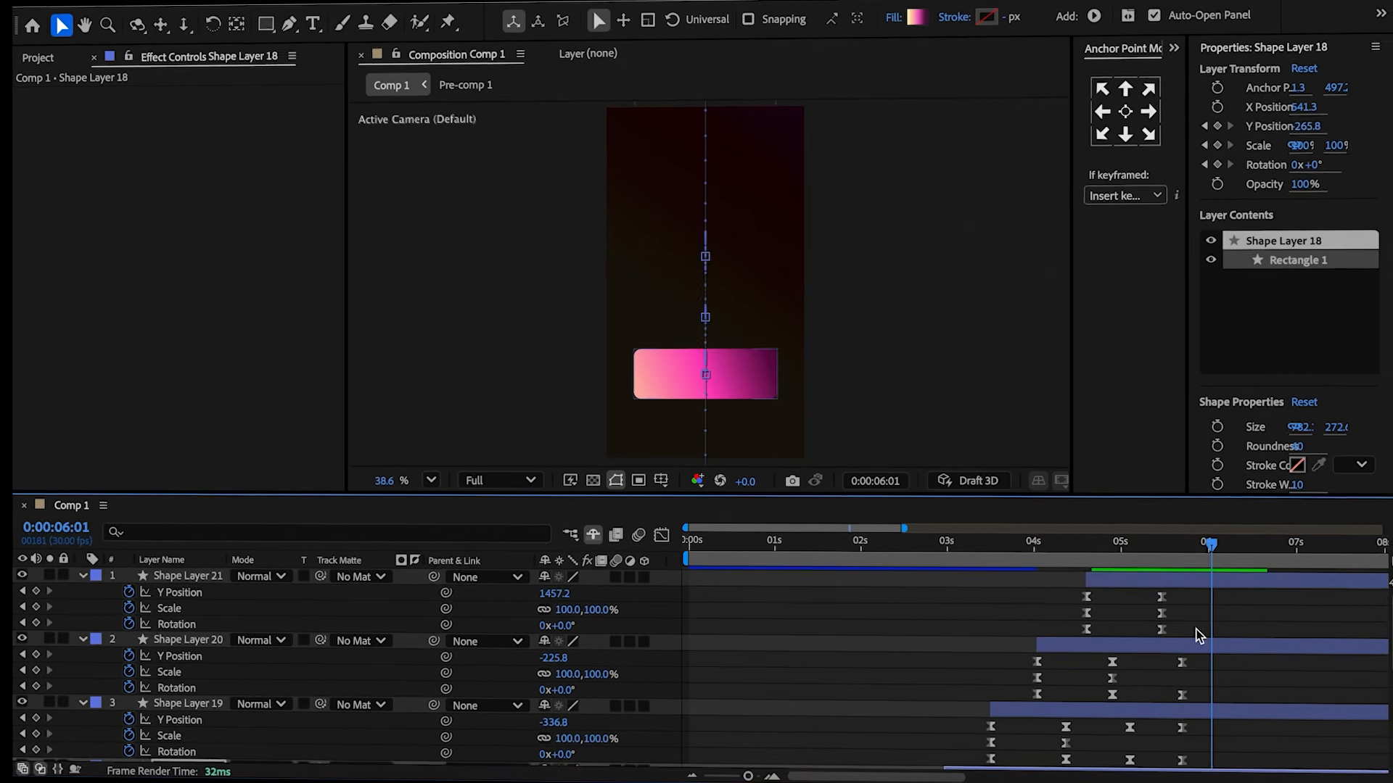
# Add a Shape Layer 21 Y position keyframe at about 1055.2 around 5:14 and adjust its timing.
pyautogui.click(1196, 628)
pyautogui.moveTo(1195, 554); pyautogui.dragTo(1157, 554)
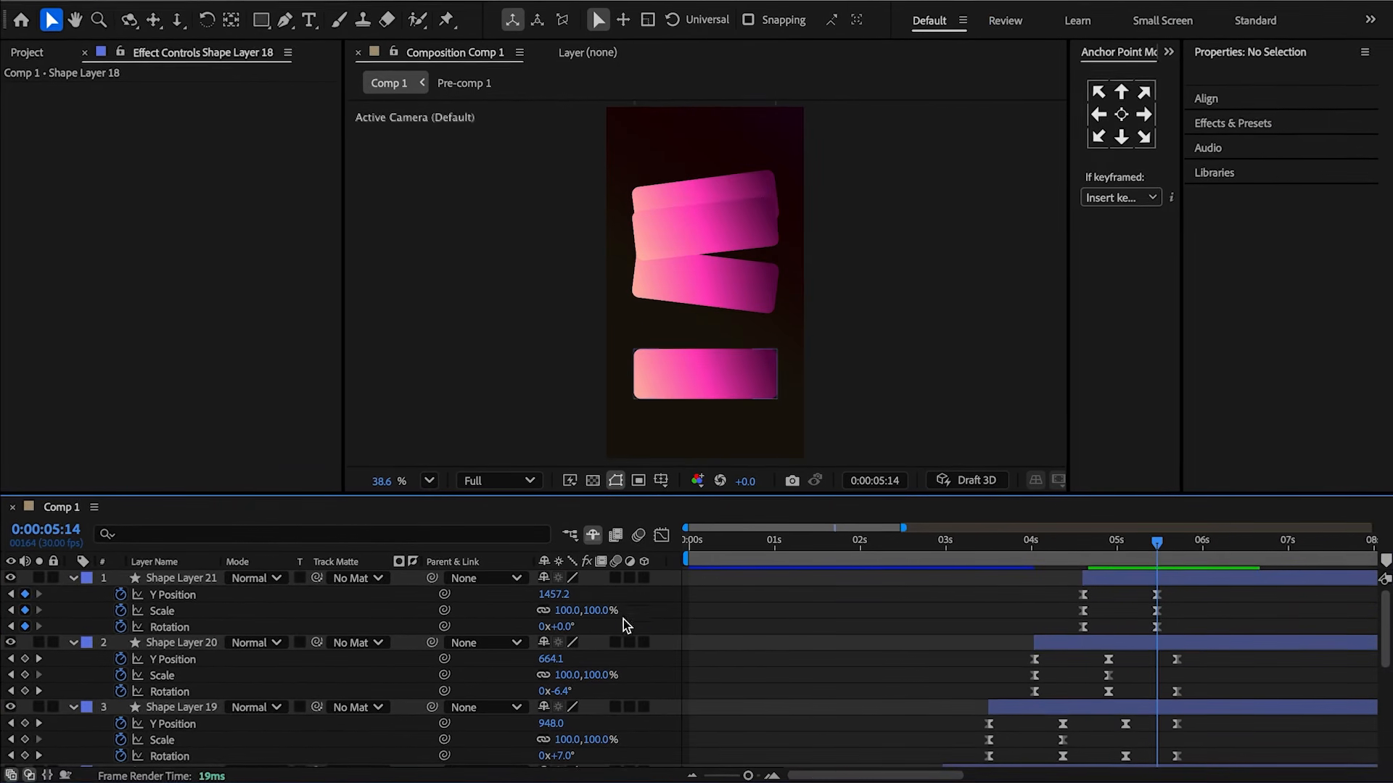
pyautogui.moveTo(551, 601); pyautogui.dragTo(187, 611)
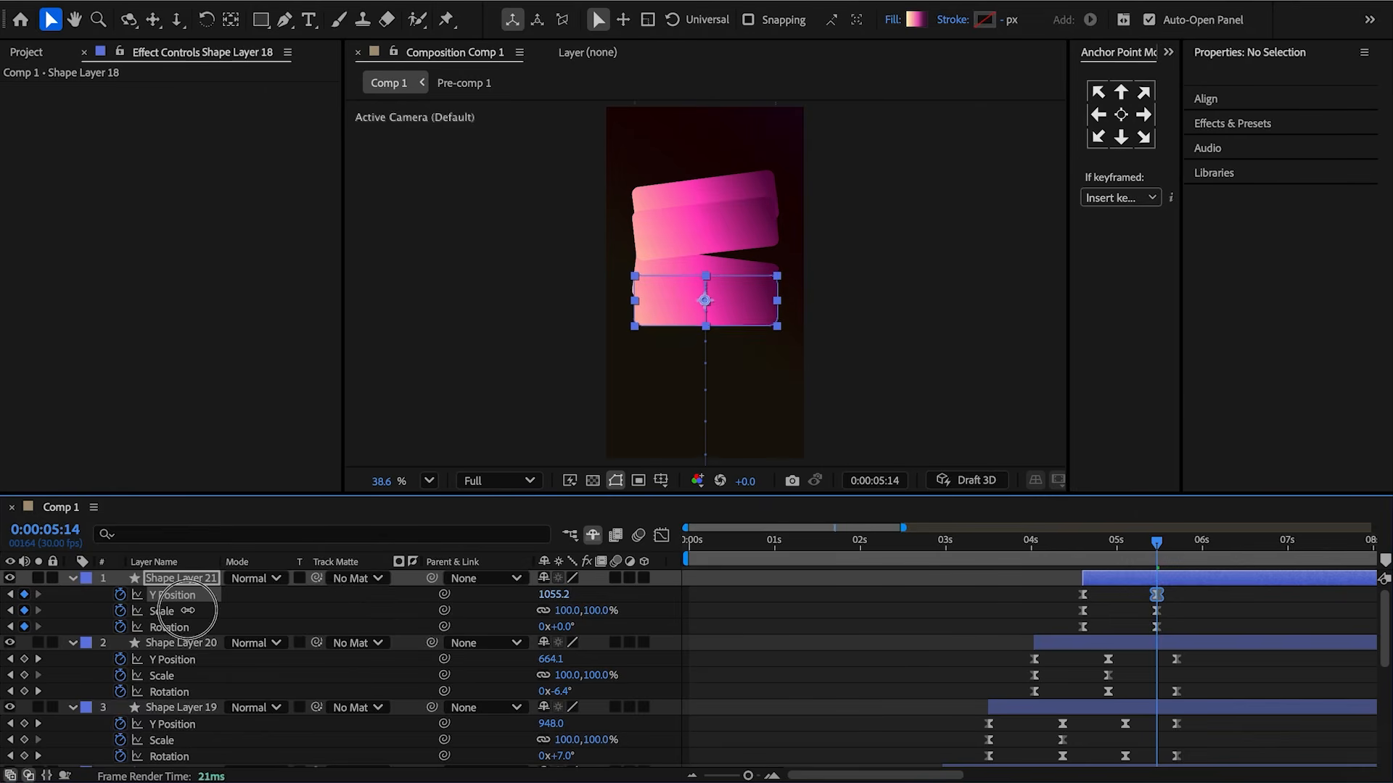
pyautogui.click(1108, 560)
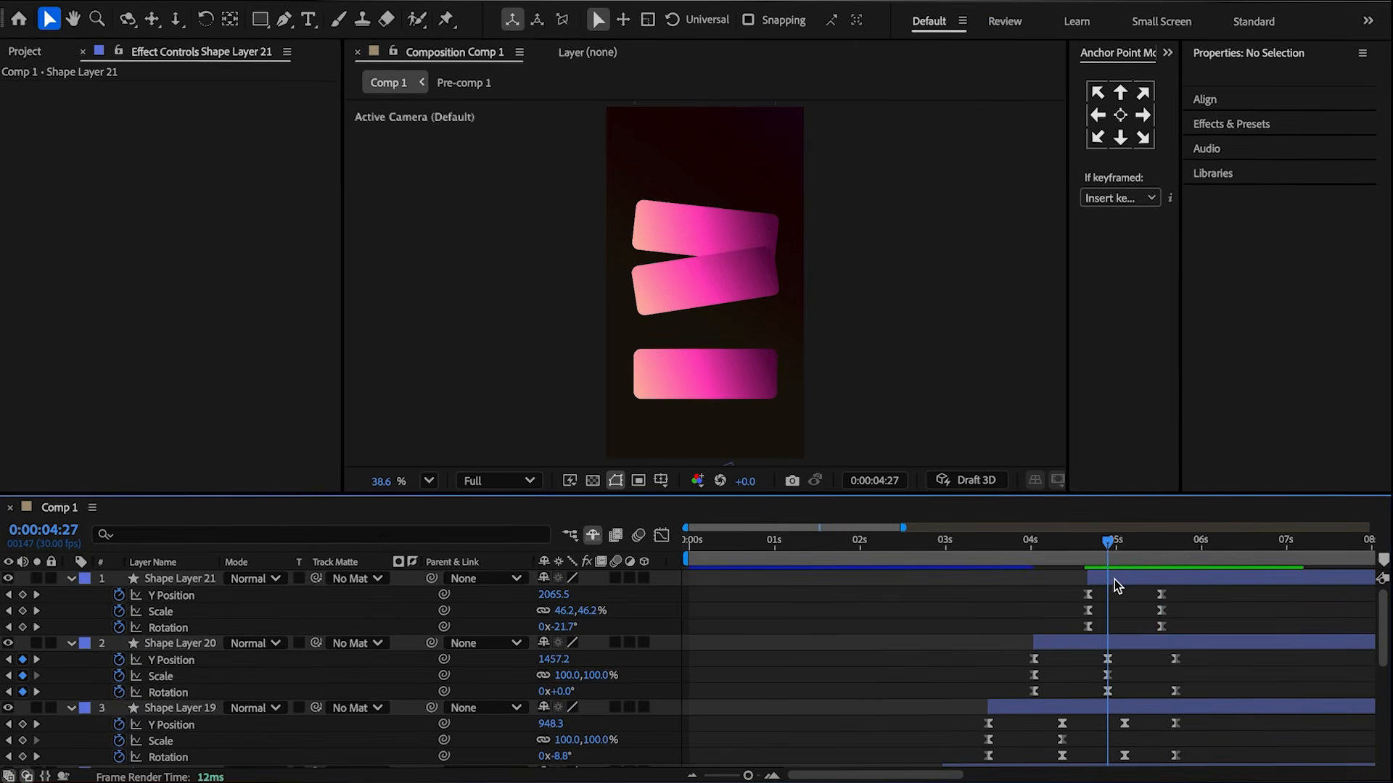
pyautogui.moveTo(1114, 579); pyautogui.dragTo(1126, 580)
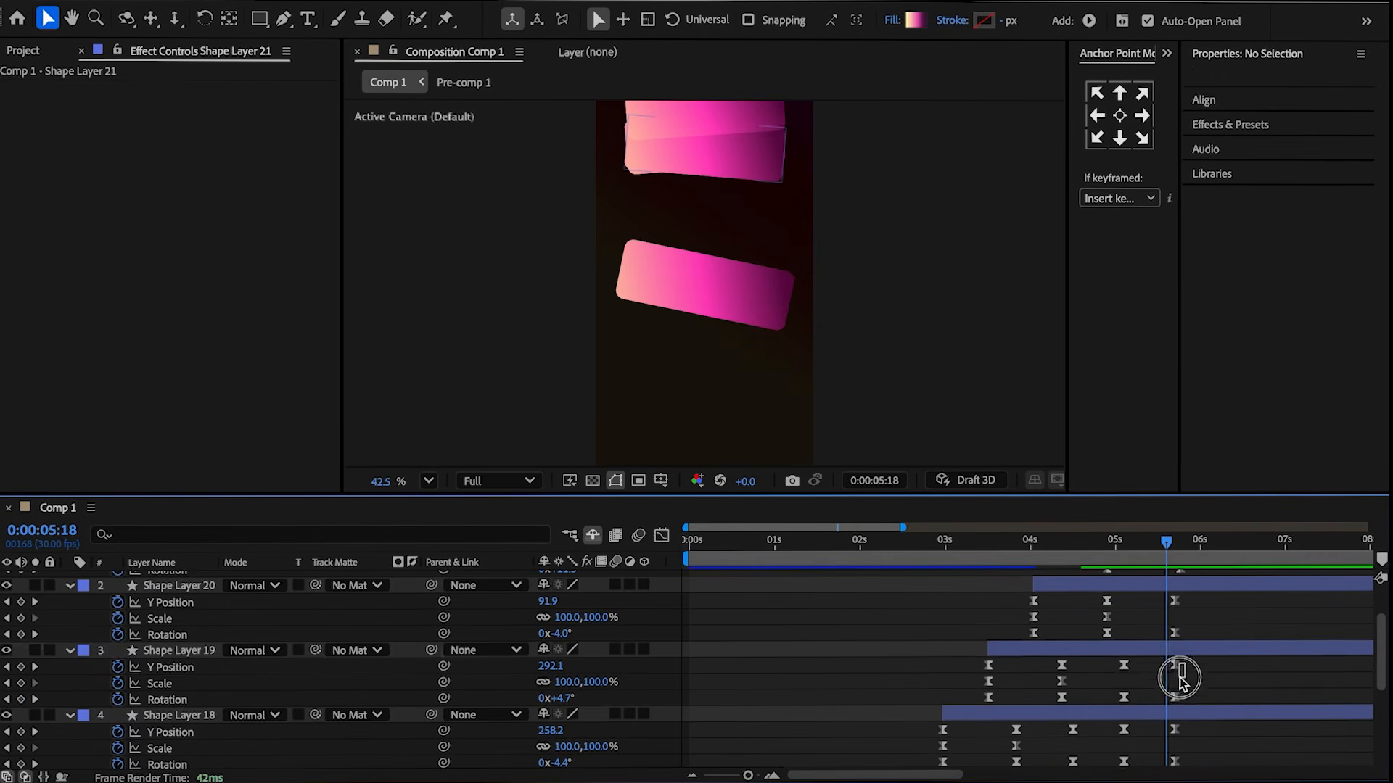
# Nudge the final 5:21 Y position and rotation keyframes of Shape Layers 19 and 18.
pyautogui.click(1175, 666)
pyautogui.keyDown('shift'); pyautogui.click(1173, 696); pyautogui.keyUp('shift')
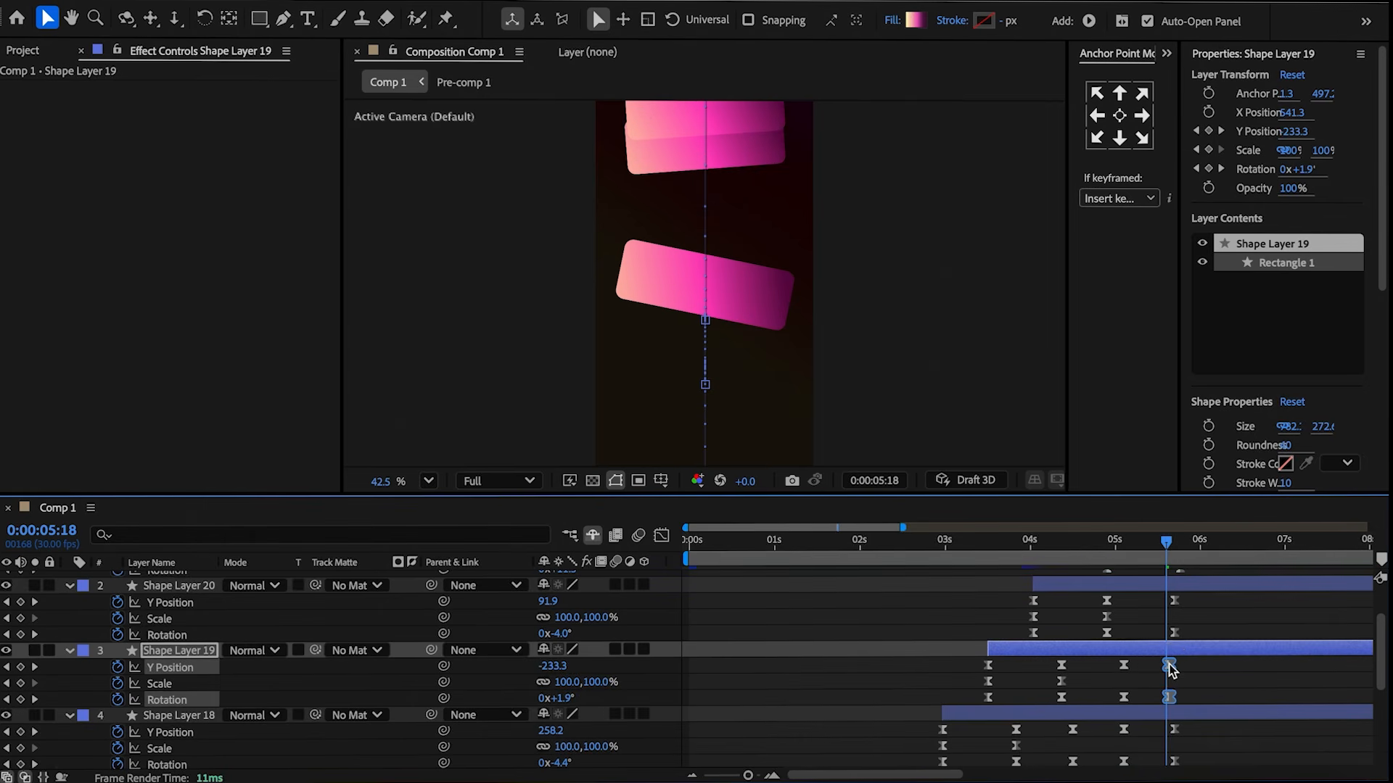
pyautogui.scroll(-3, 1178, 646)
pyautogui.click(1175, 624)
pyautogui.keyDown('shift'); pyautogui.click(1175, 656); pyautogui.keyUp('shift')
pyautogui.moveTo(1175, 629); pyautogui.dragTo(1173, 631)
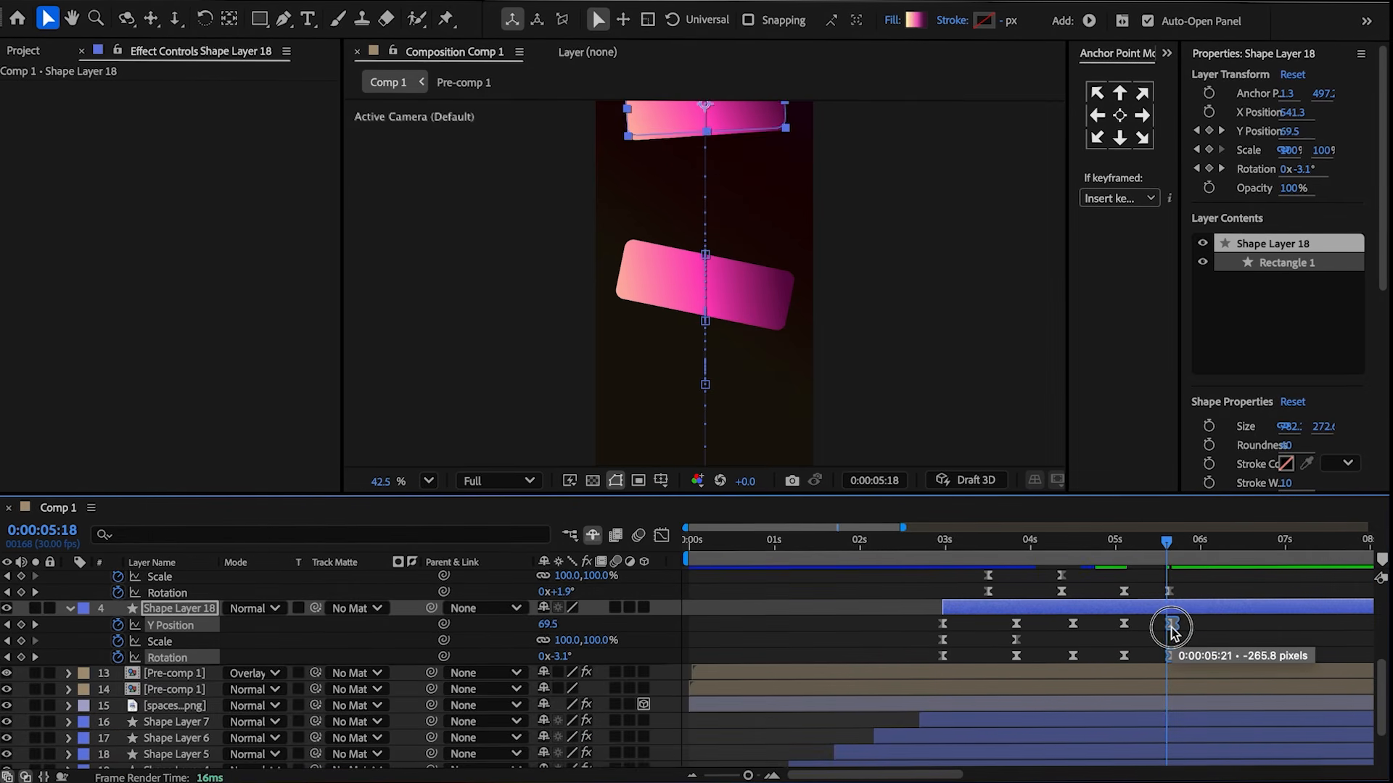
pyautogui.click(1180, 638)
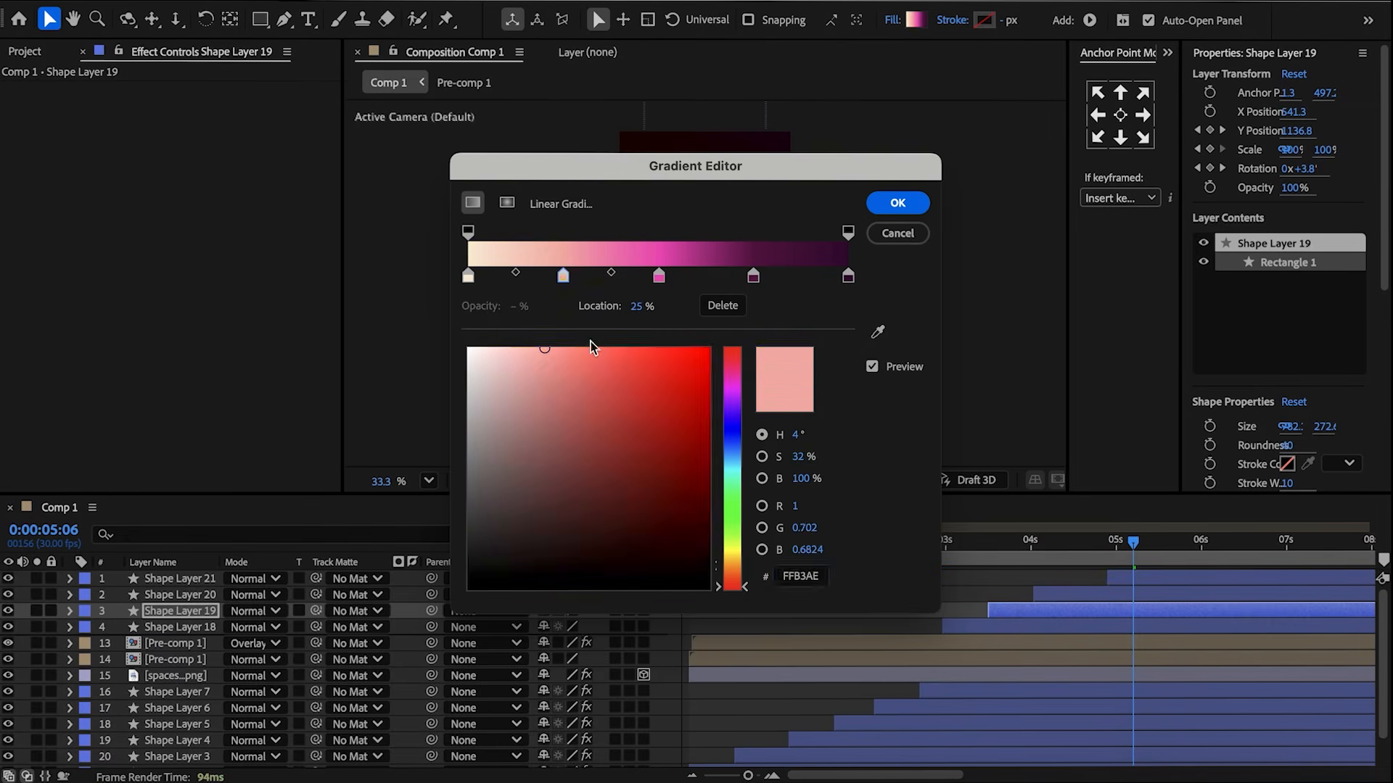
# Recolor the rectangles' gradient fills in the Gradient Editor, setting the end colour stop to hex 2A1617.
pyautogui.moveTo(645, 306); pyautogui.dragTo(662, 308)
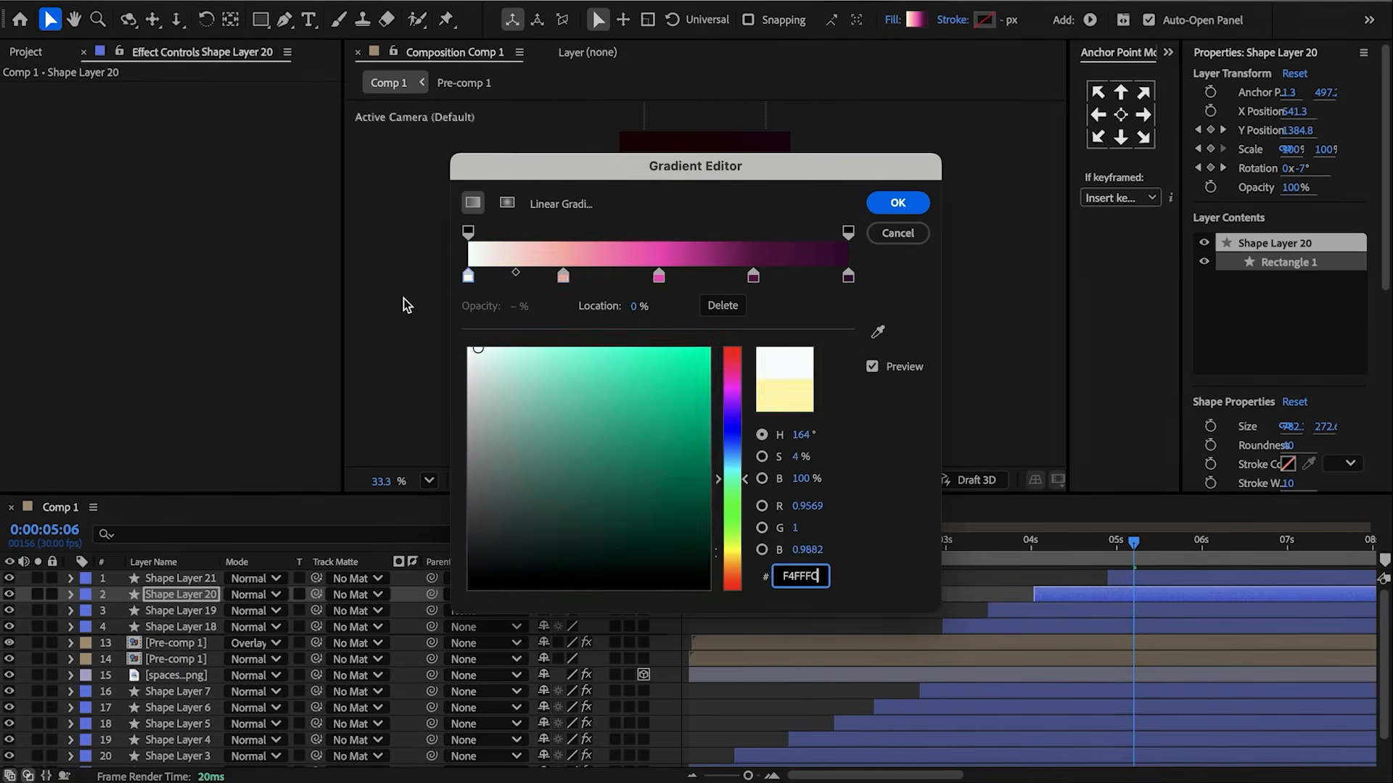
pyautogui.click(659, 276)
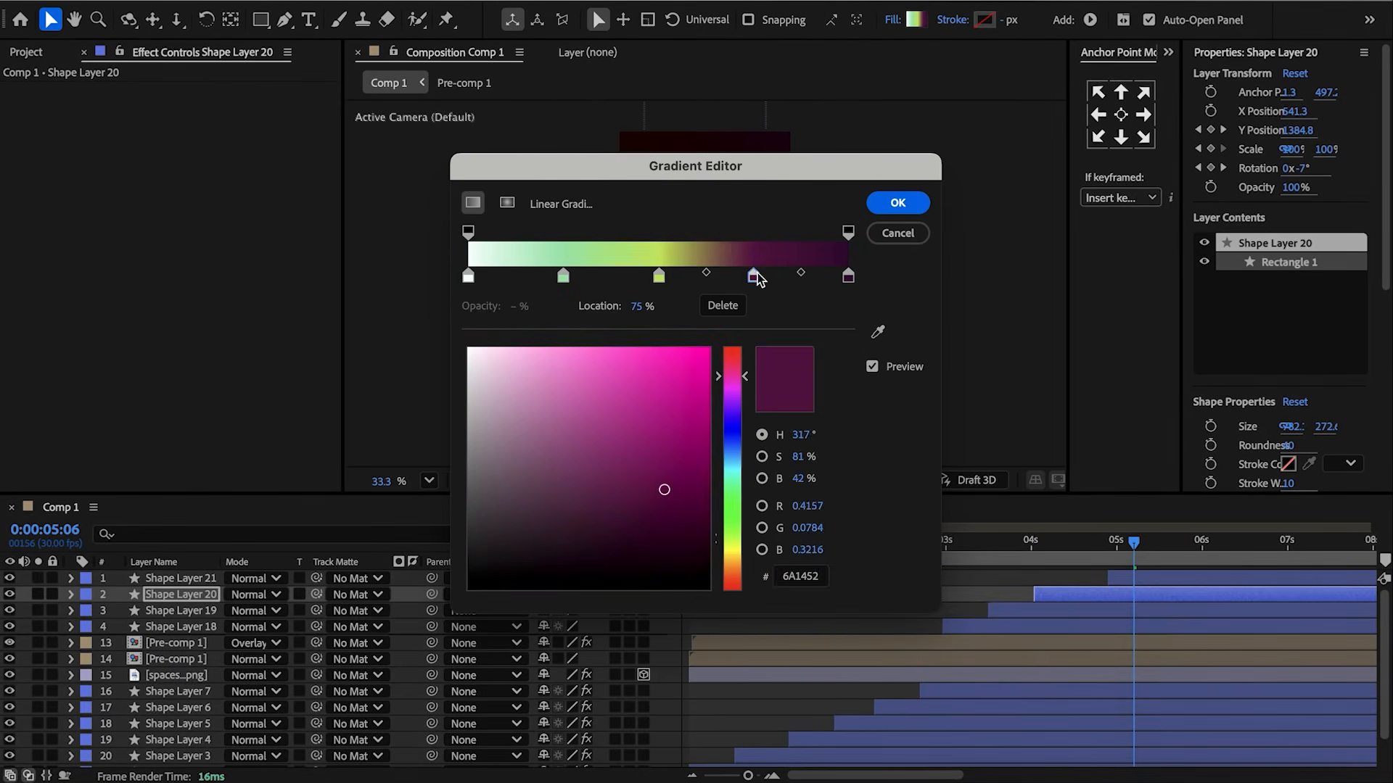
pyautogui.click(847, 277)
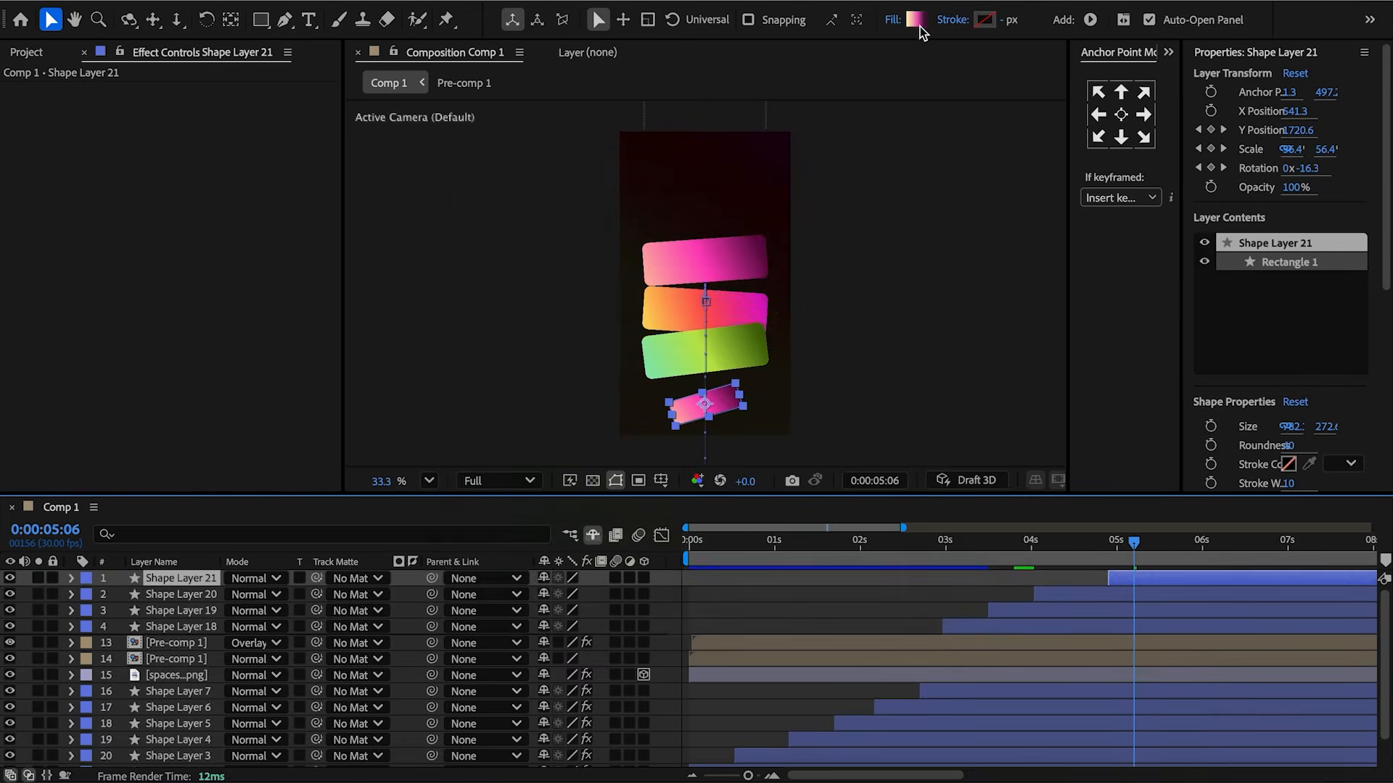
pyautogui.click(916, 20)
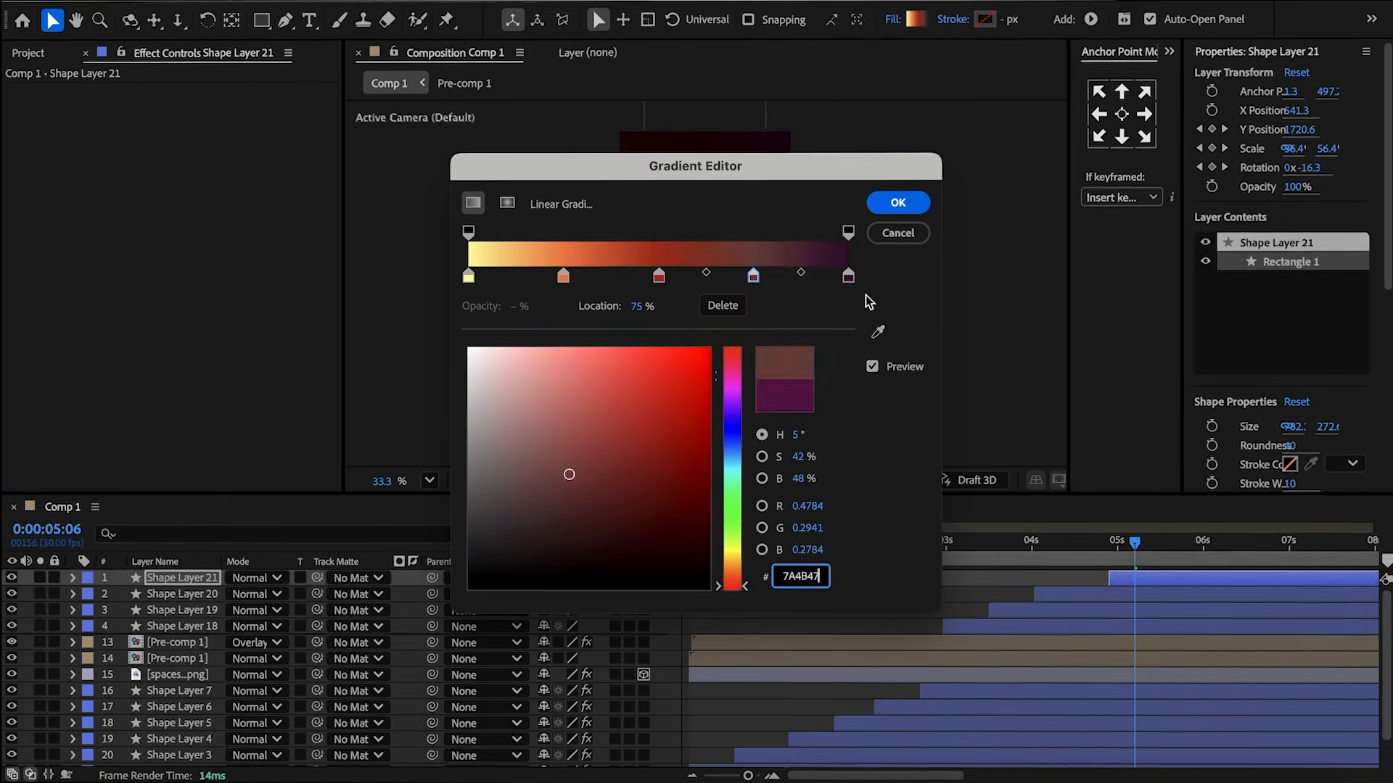
pyautogui.write('2A1617')
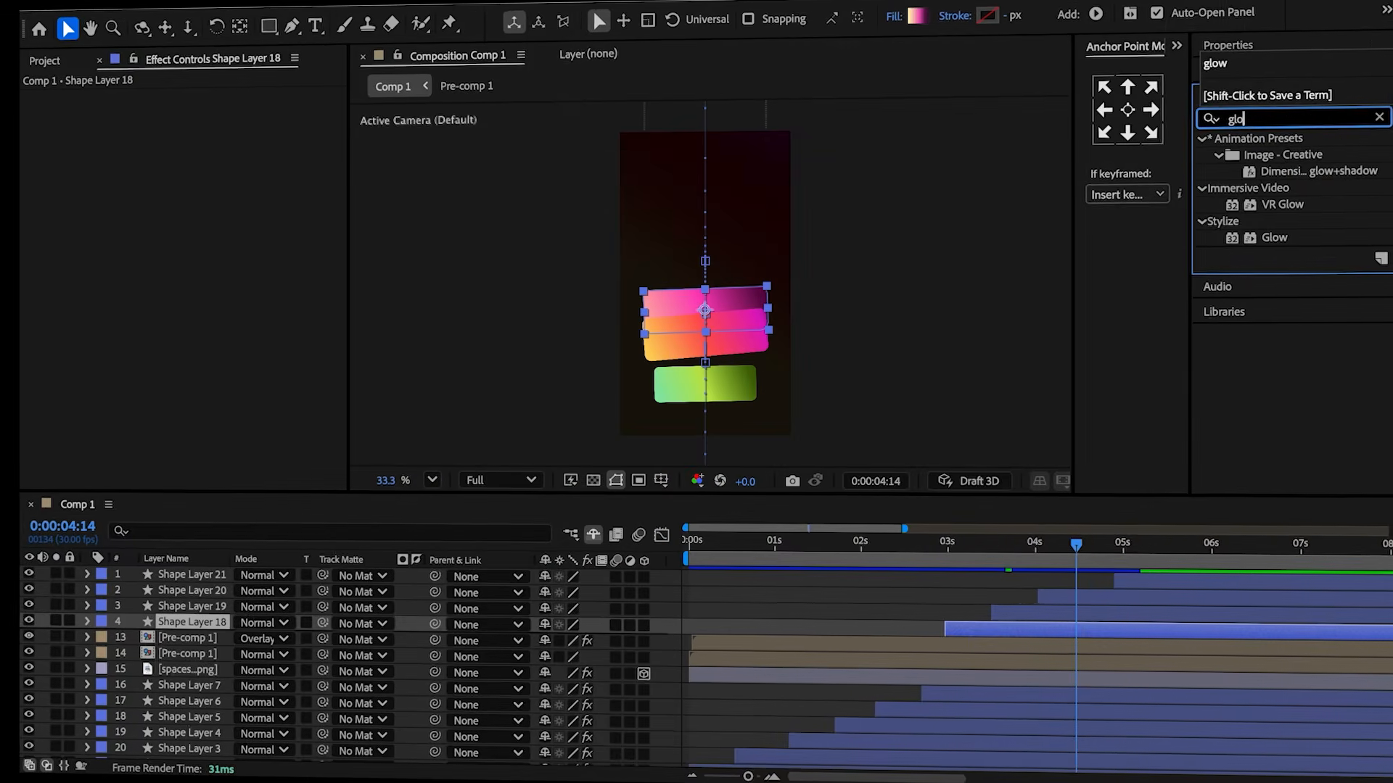
# Apply Glow to Shape Layer 18 with a glow threshold of 25% and a radius of about 204.
pyautogui.doubleClick(1275, 237)
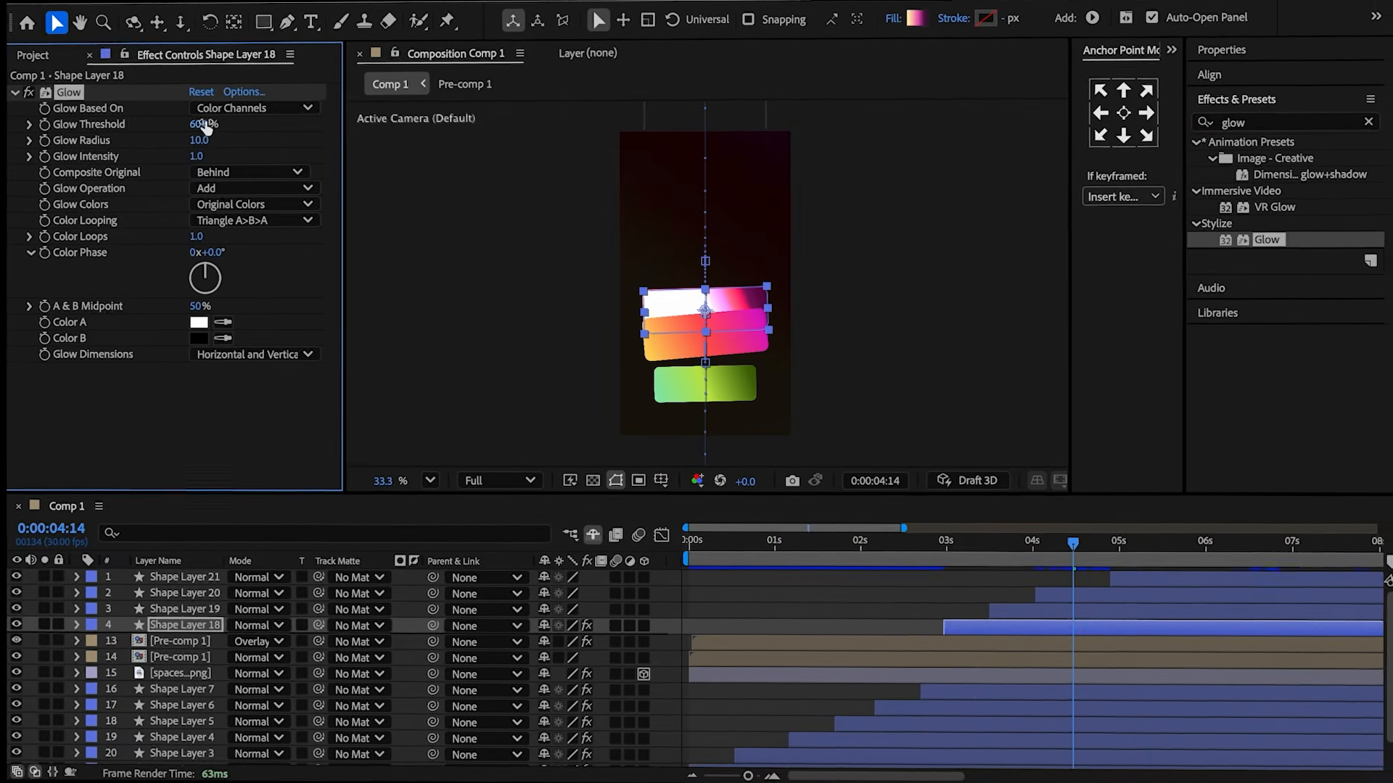
pyautogui.click(204, 124)
pyautogui.write('25')
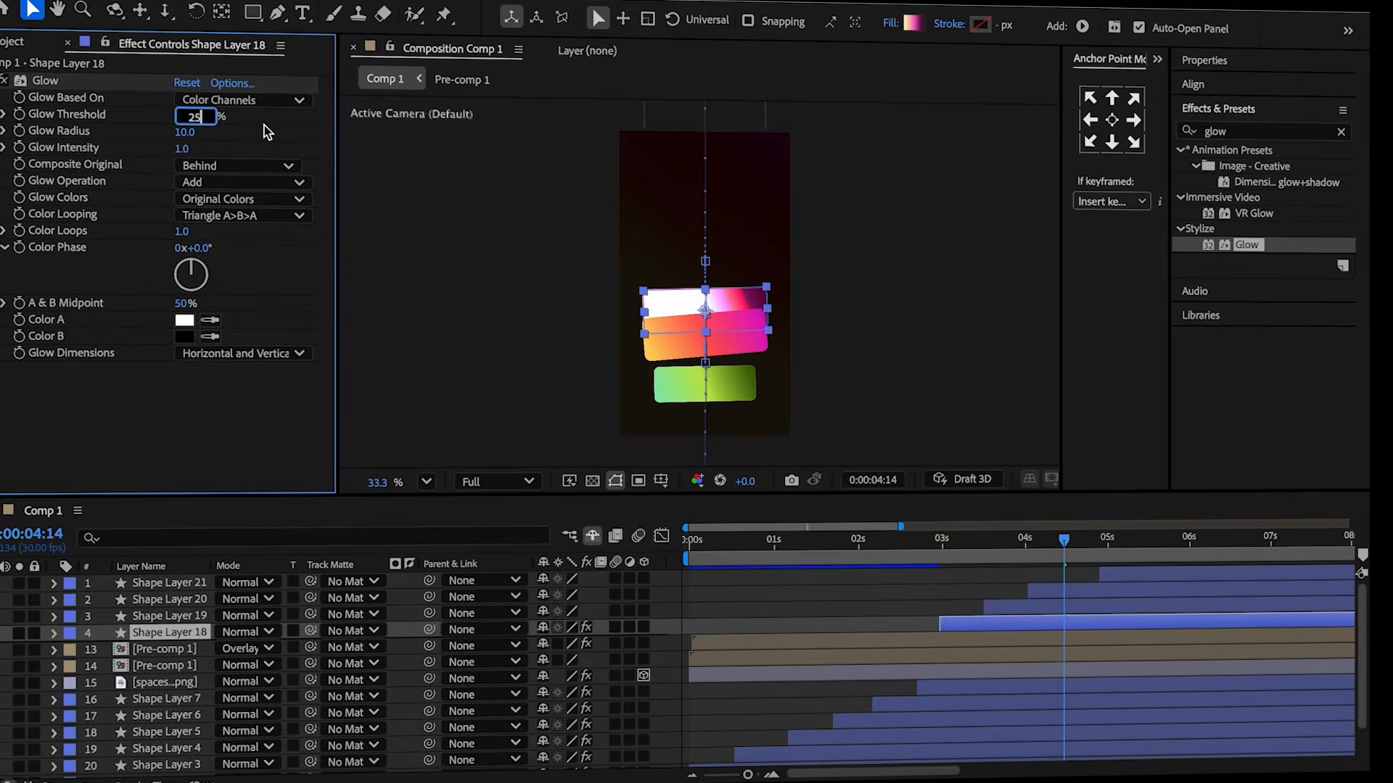
pyautogui.press('Return')
pyautogui.moveTo(221, 135); pyautogui.dragTo(406, 155)
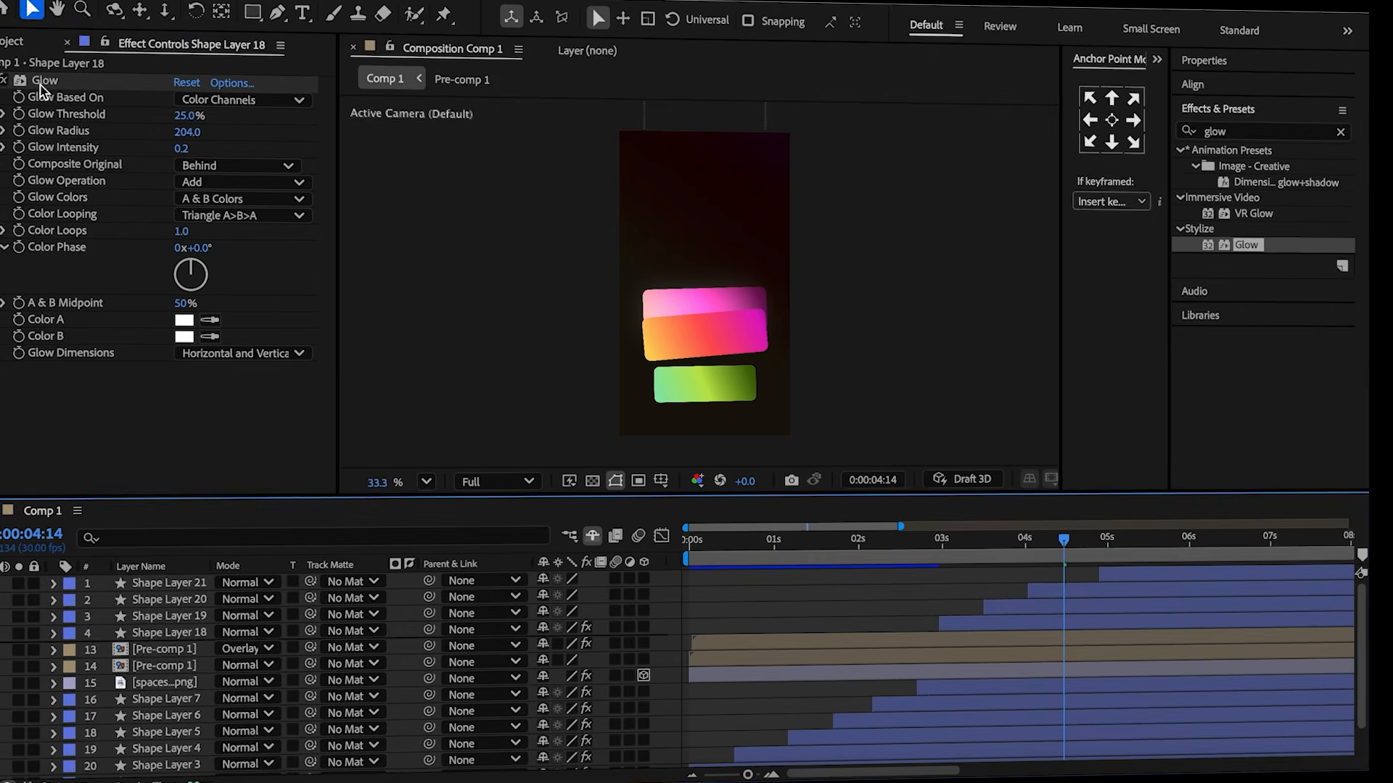
# Paste the Glow effect onto Shape Layers 19, 20 and 21.
pyautogui.click(1020, 609)
pyautogui.hotkey('ctrl', 'v')
pyautogui.click(1078, 591)
pyautogui.hotkey('ctrl', 'v')
pyautogui.click(1127, 578)
pyautogui.hotkey('ctrl', 'v')
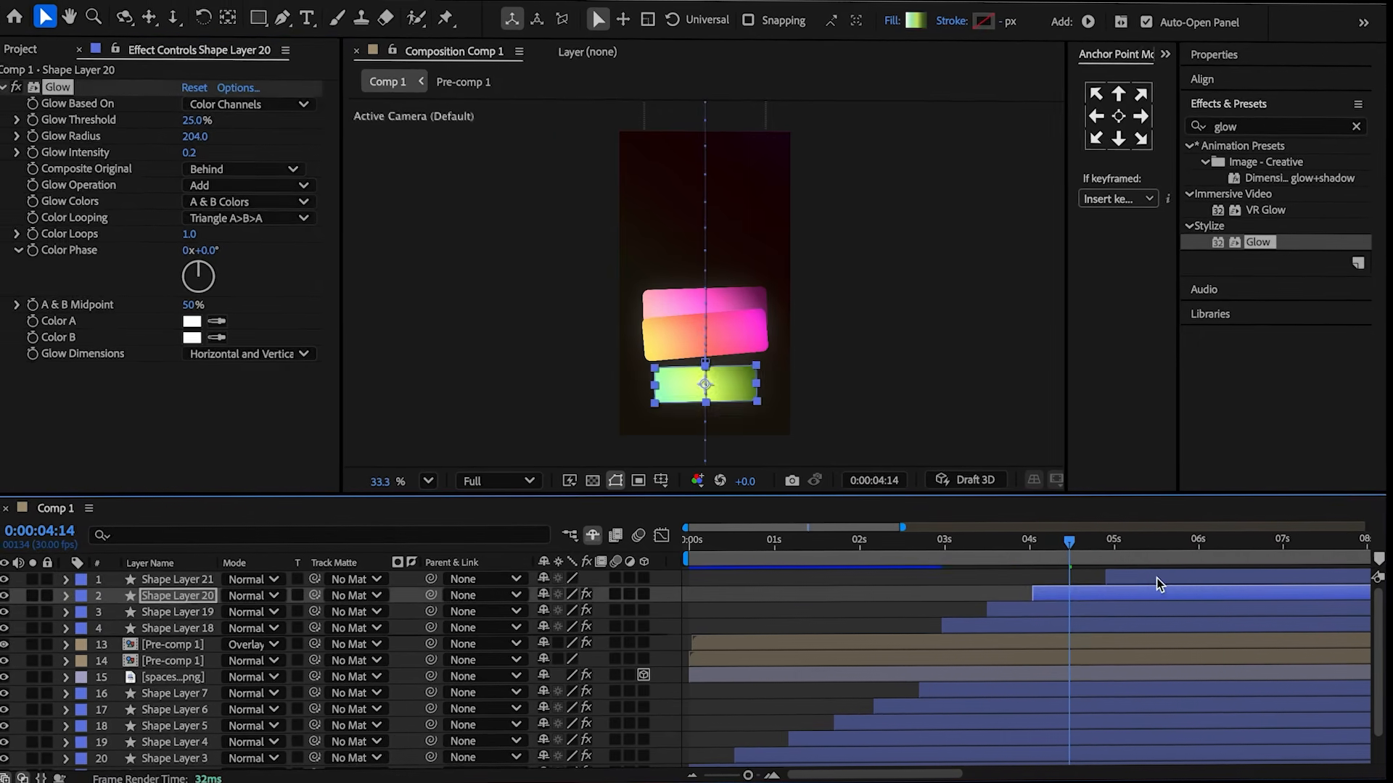
# Duplicate Shape Layer 18 and show the original's keyframed properties.
pyautogui.click(904, 580)
pyautogui.click(987, 626)
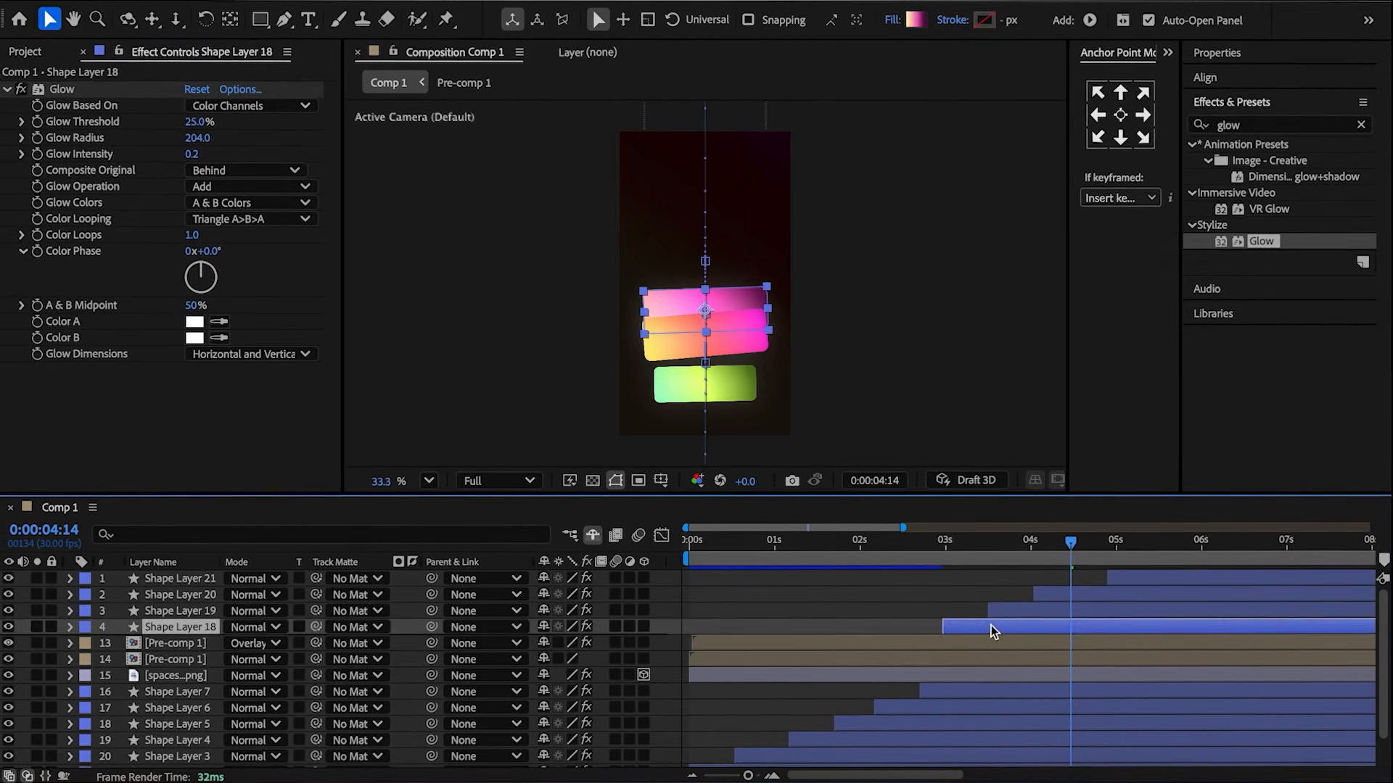
pyautogui.hotkey('ctrl', 'd')
pyautogui.click(983, 642)
pyautogui.press('u')
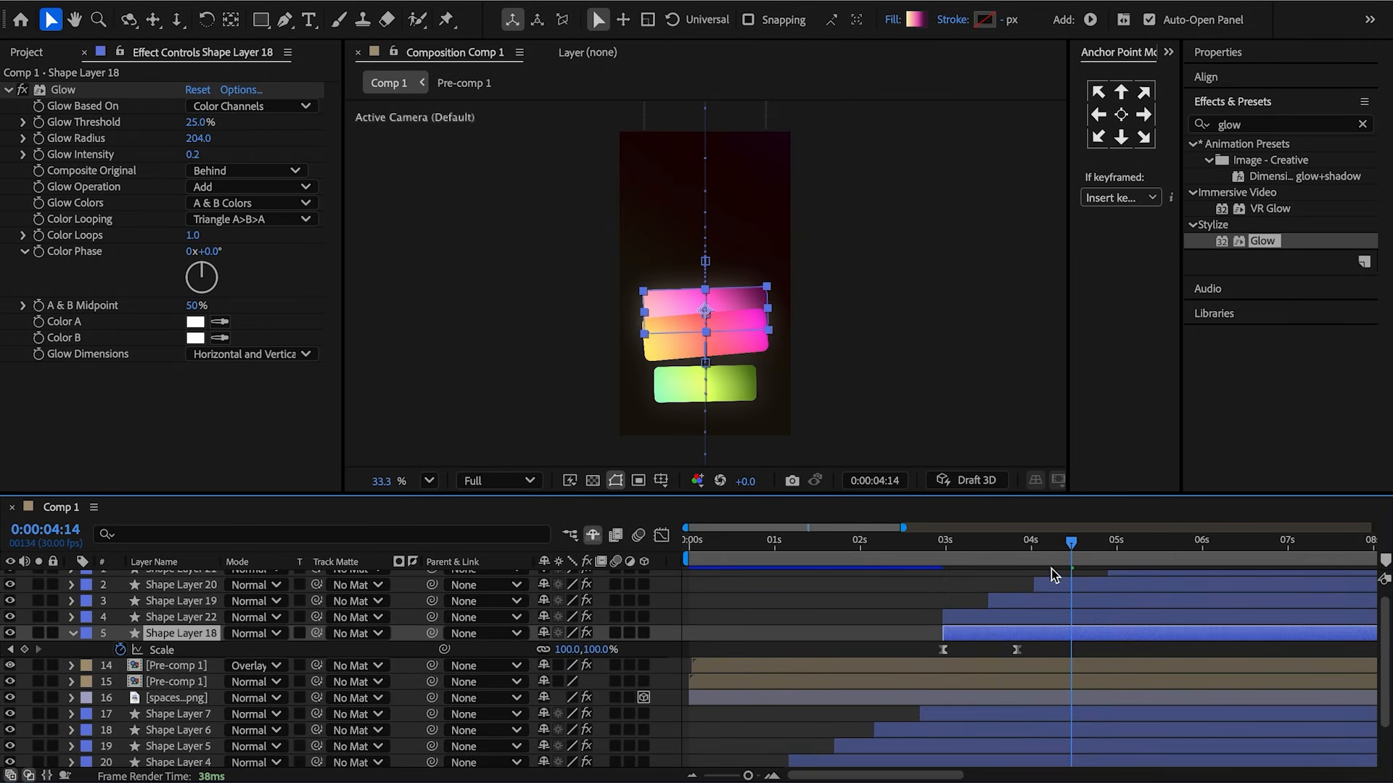
# Lower Shape Layer 18's opacity to 2% and set its Glow to Original Colors with intensity about 0.8.
pyautogui.moveTo(1064, 558); pyautogui.dragTo(1017, 655)
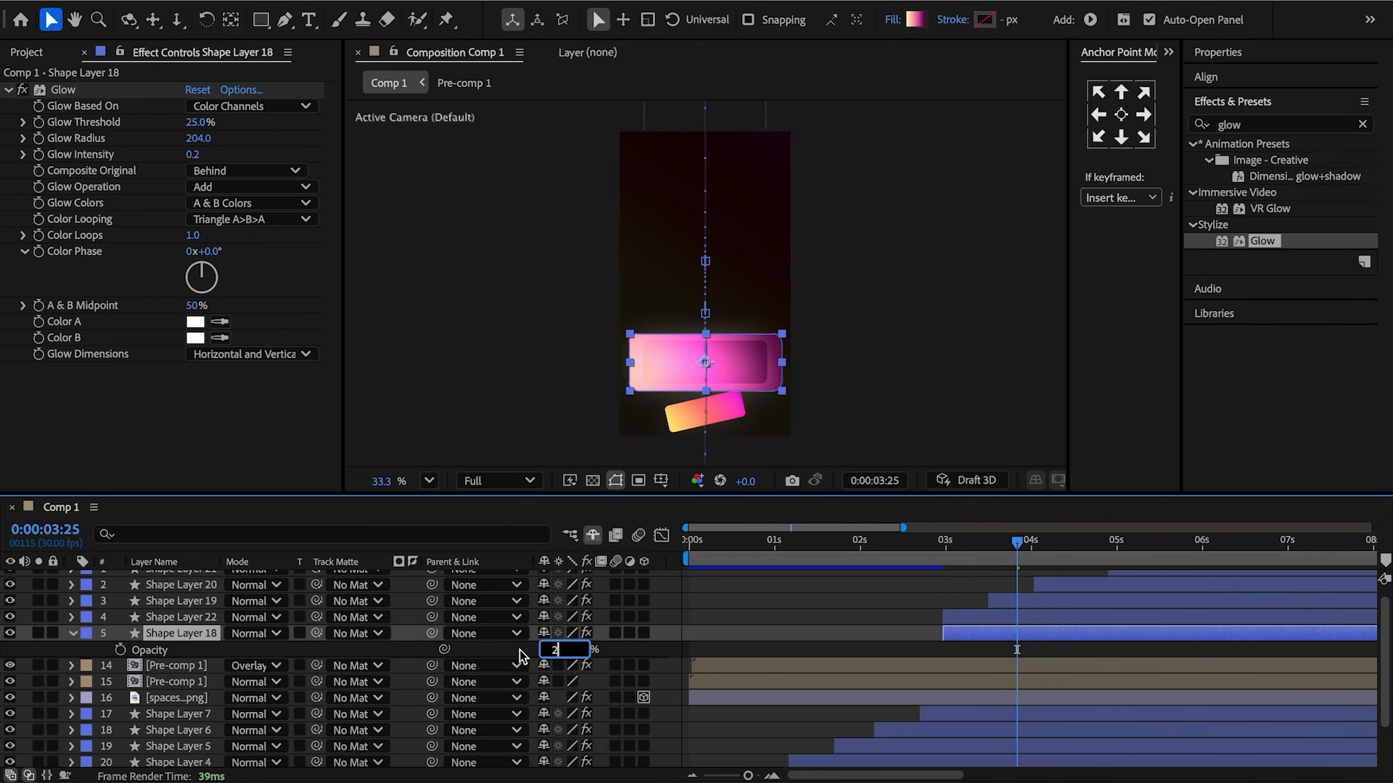
pyautogui.press('Return')
pyautogui.click(247, 203)
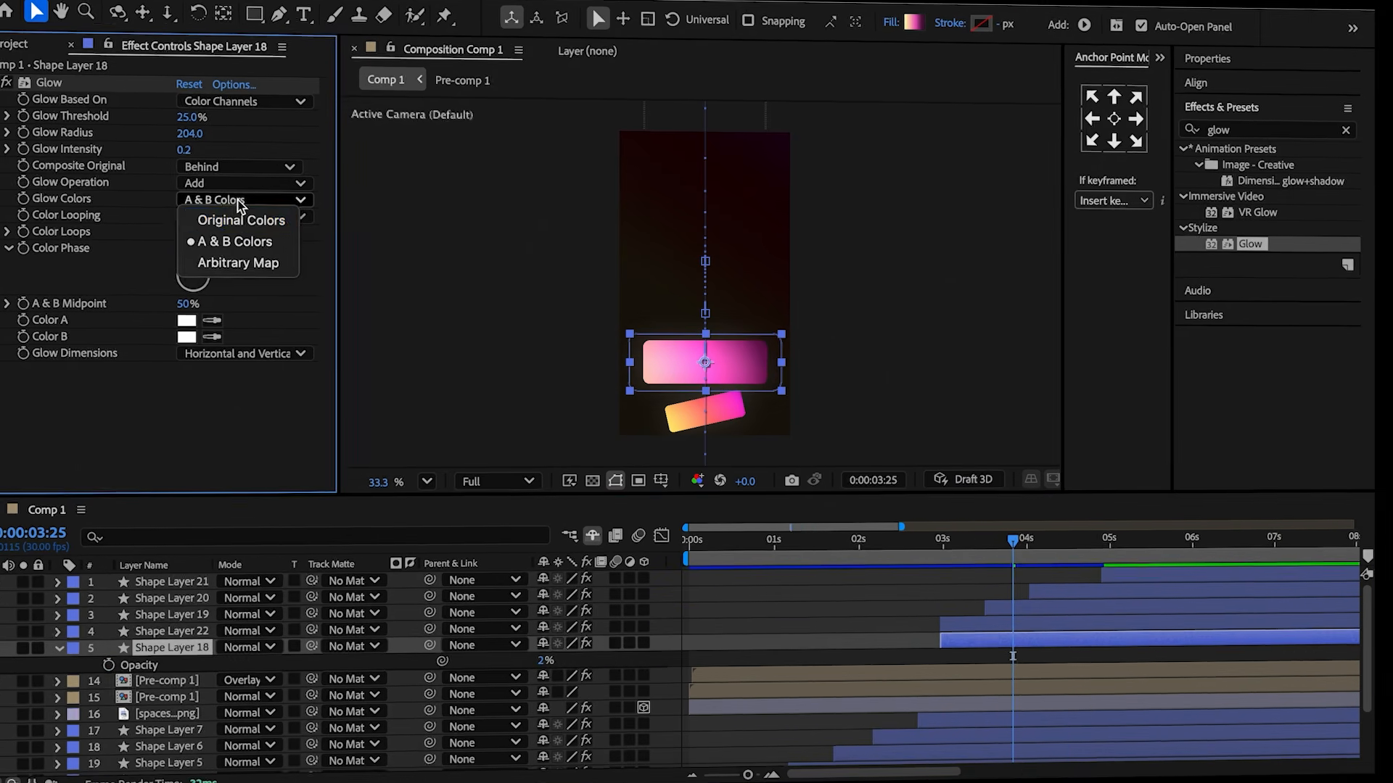
pyautogui.click(239, 219)
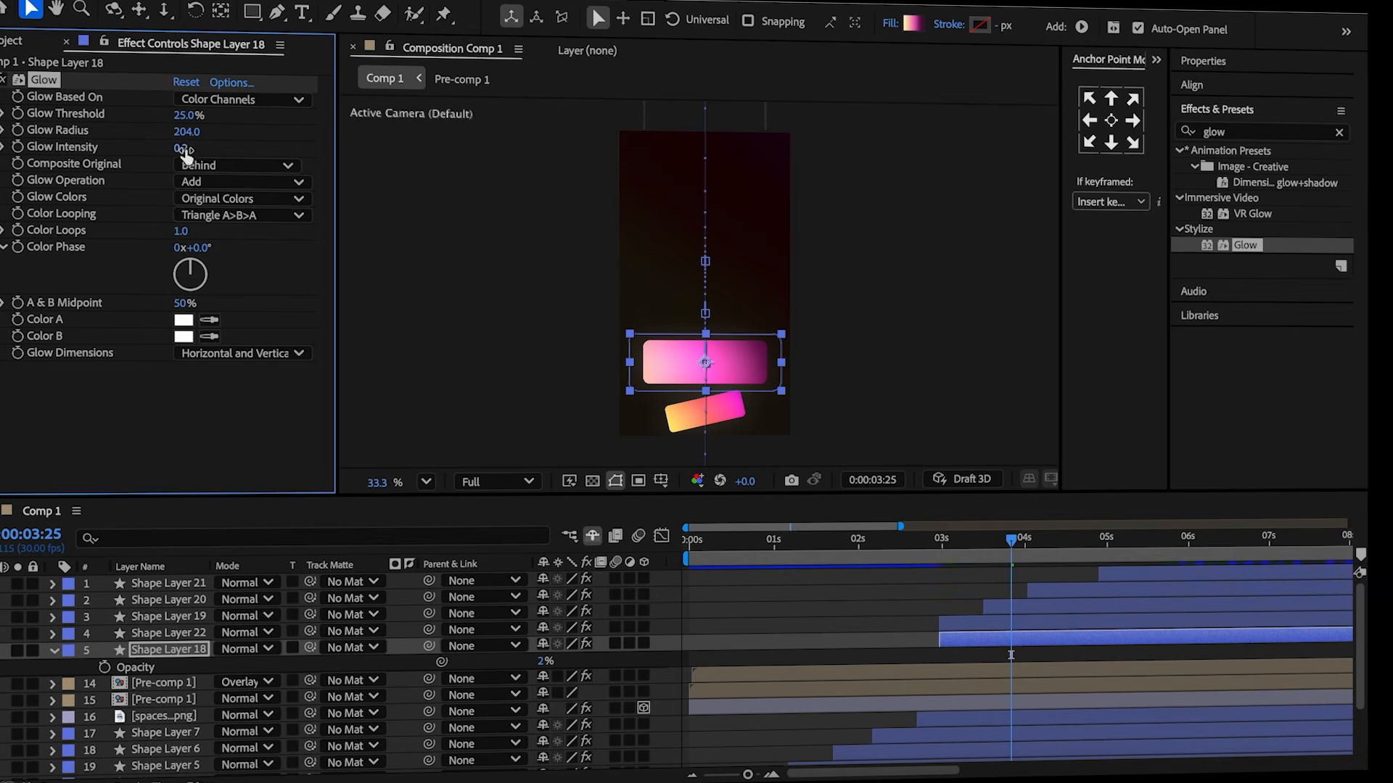
pyautogui.moveTo(205, 156); pyautogui.dragTo(240, 154)
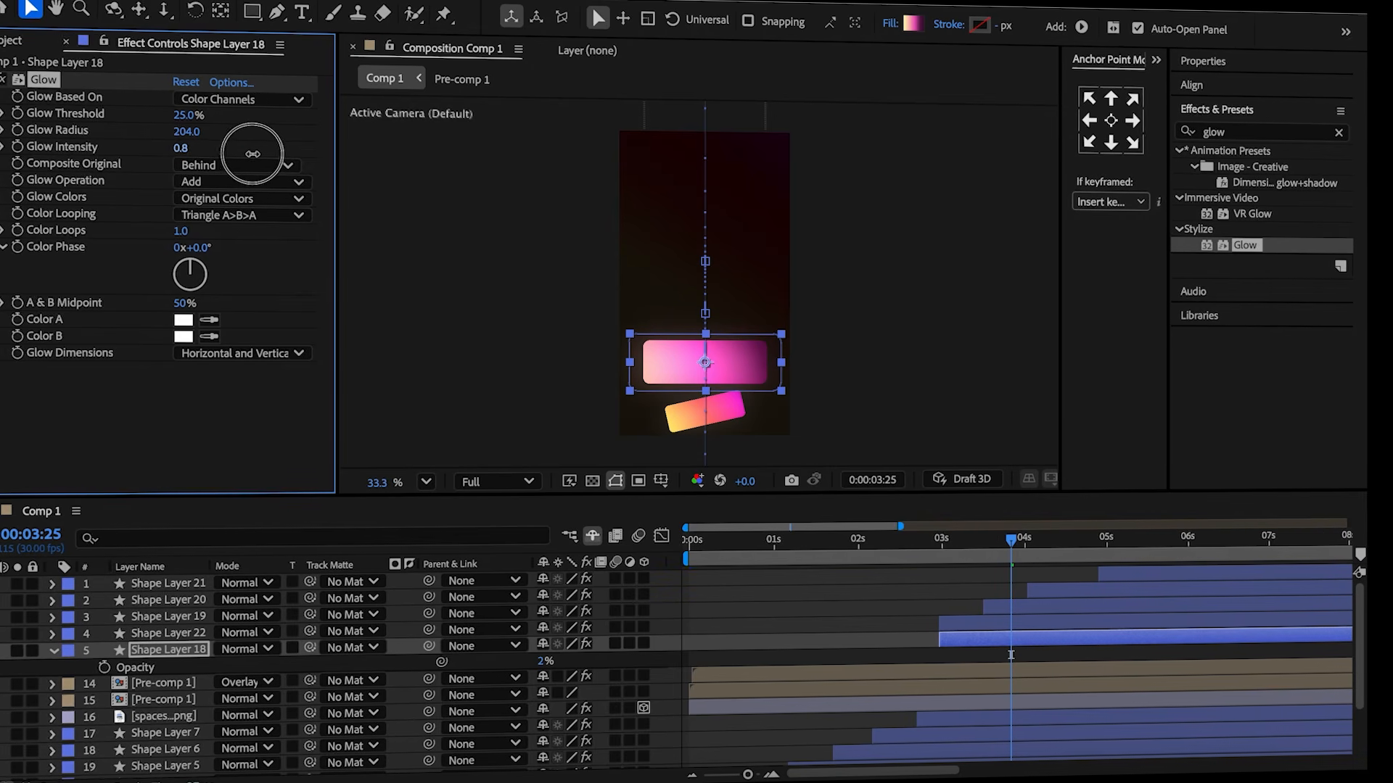
# Apply Gaussian Blur to Shape Layer 18 with a blurriness of about 90.8.
pyautogui.click(1248, 131)
pyautogui.write('gaus')
pyautogui.doubleClick(1271, 168)
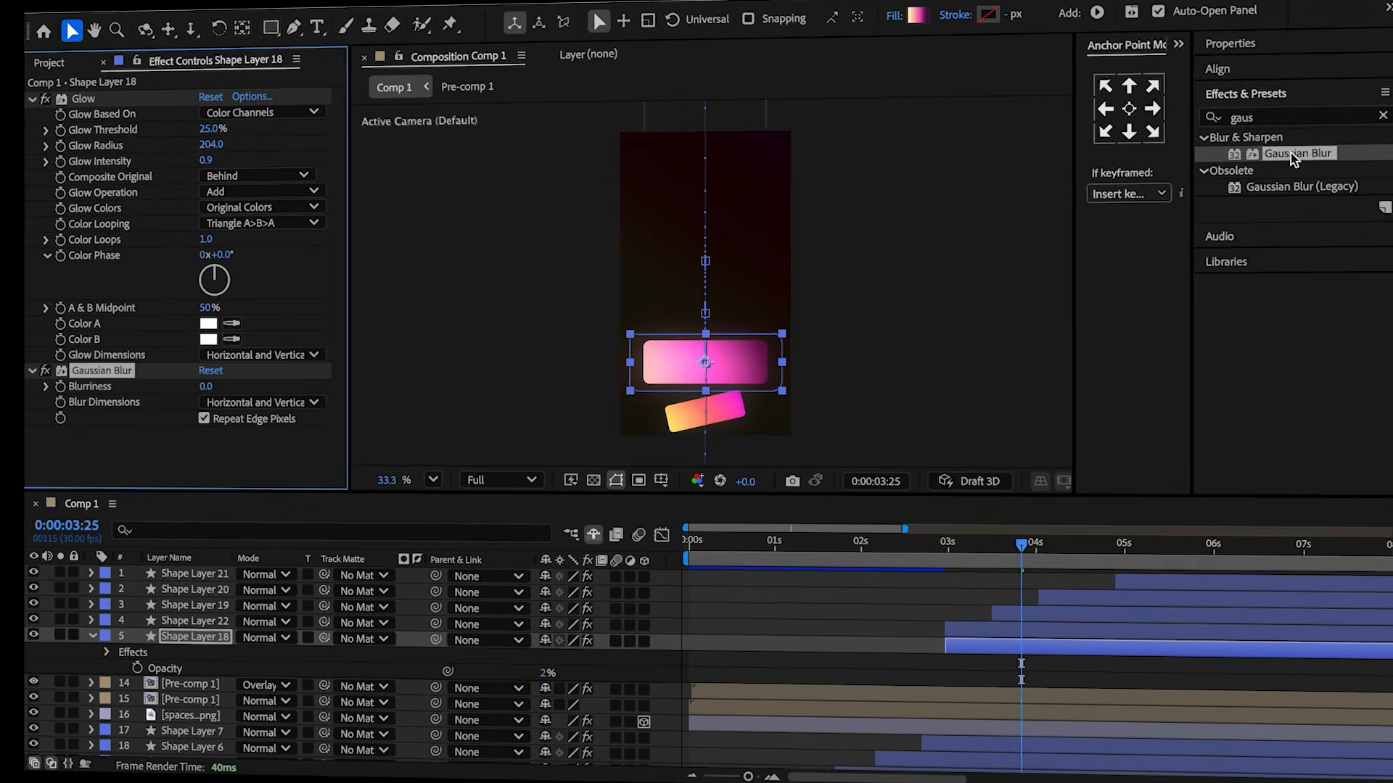
pyautogui.moveTo(206, 387); pyautogui.dragTo(1005, 376)
# Duplicate Shape Layer 19 and give the original the same glow and blur effects.
pyautogui.click(1012, 668)
pyautogui.moveTo(1019, 551)
pyautogui.mouseDown()
pyautogui.moveTo(966, 557)
pyautogui.moveTo(1021, 566)
pyautogui.mouseUp()
pyautogui.click(975, 640)
pyautogui.keyDown('shift'); pyautogui.click(974, 624); pyautogui.keyUp('shift')
pyautogui.click(1028, 607)
pyautogui.press('super+d')
pyautogui.click(1042, 623)
pyautogui.click(34, 80)
pyautogui.press('Delete')
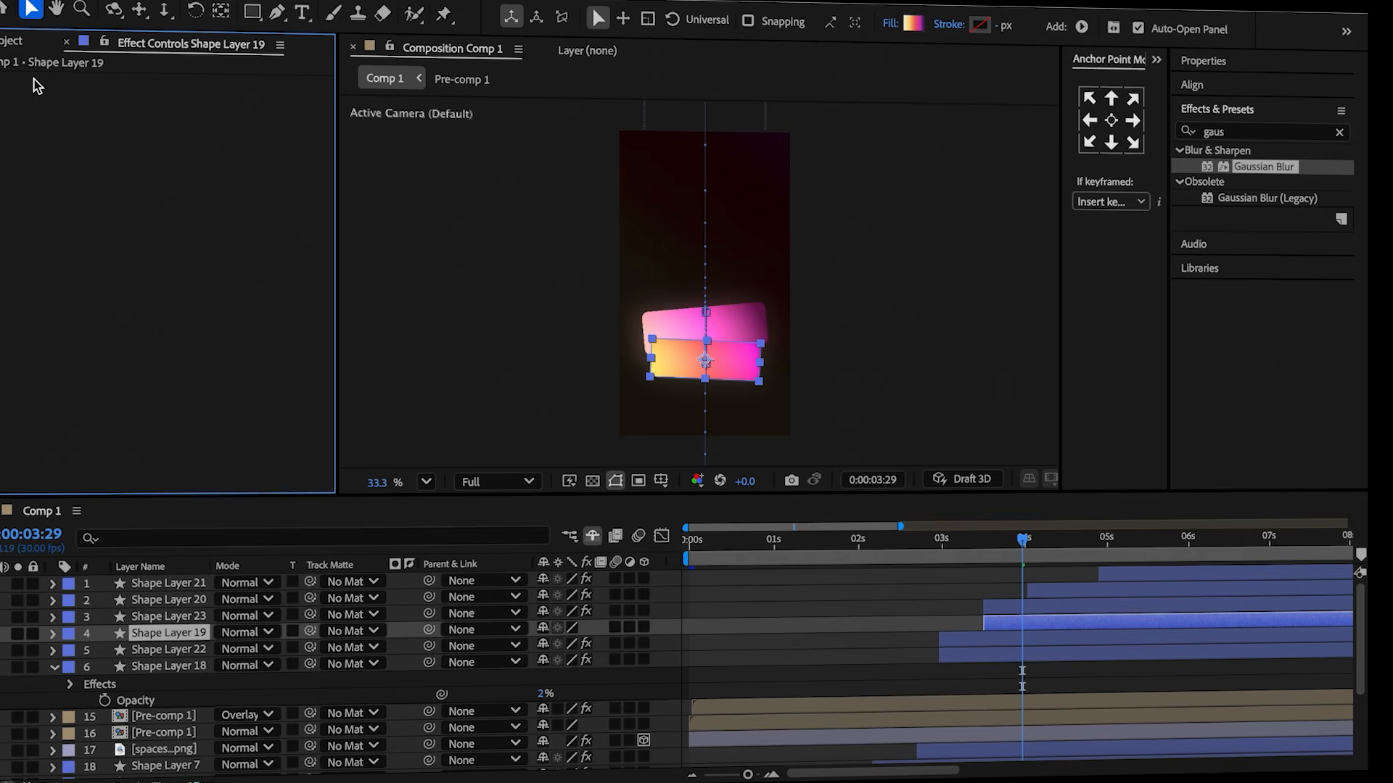
pyautogui.press('super+z')
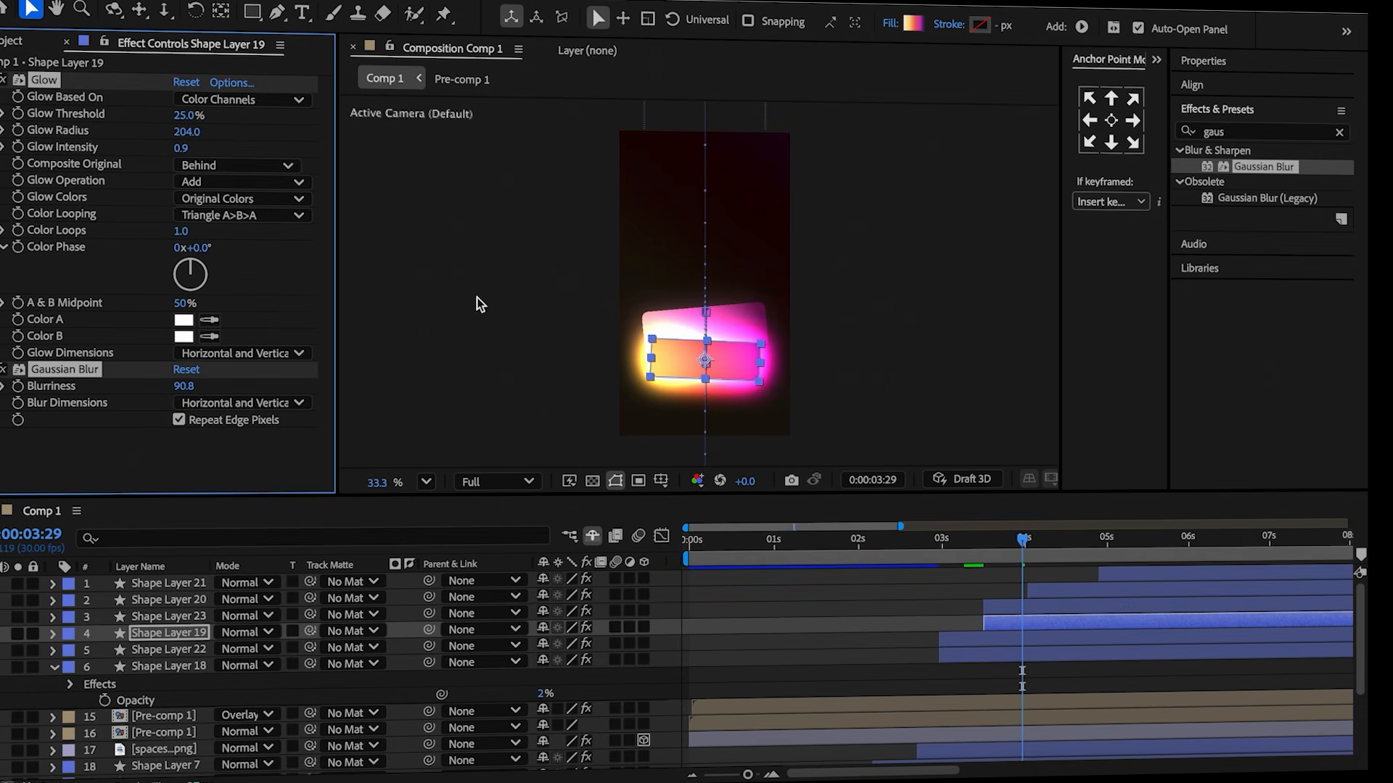
# Paste Shape Layer 18's scale keyframe onto Shape Layer 19 at 4:11.
pyautogui.press('s')
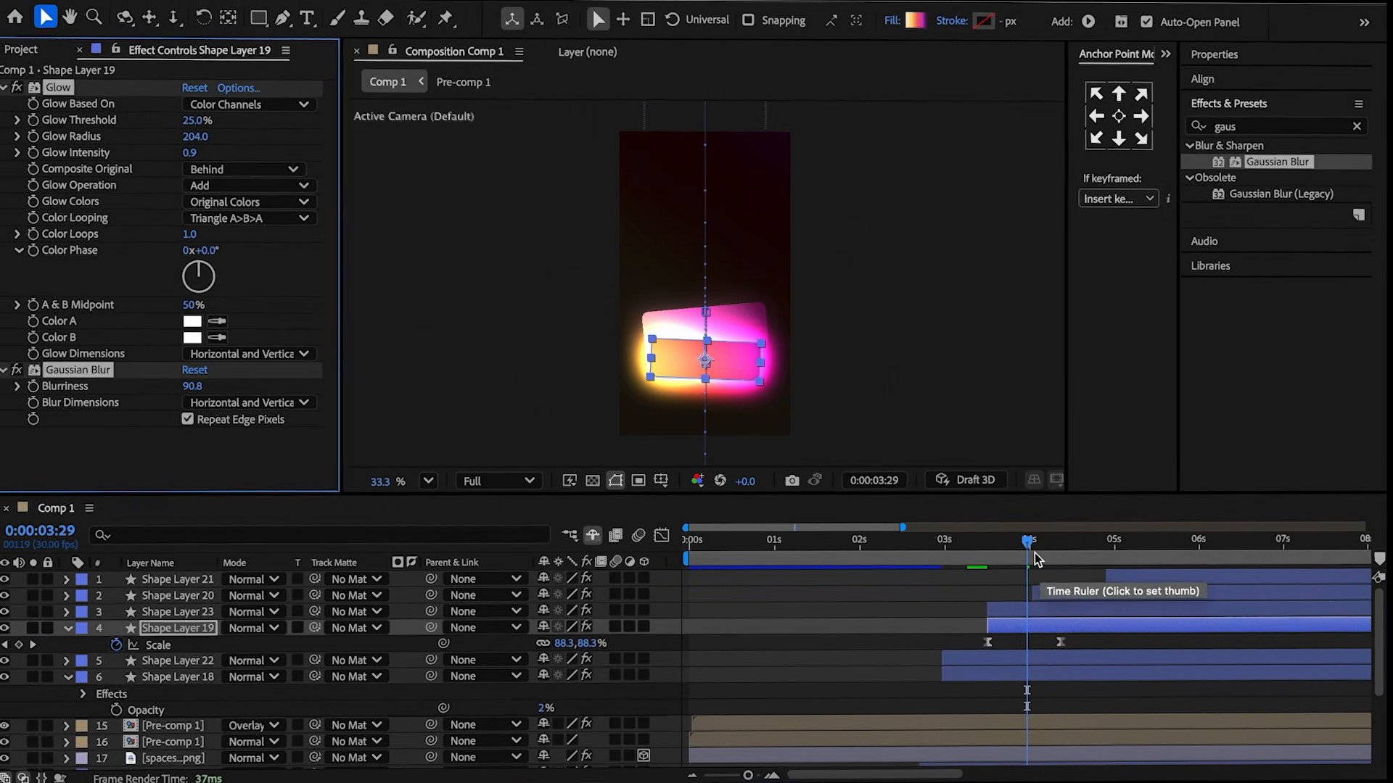
pyautogui.moveTo(1035, 559); pyautogui.dragTo(1062, 571)
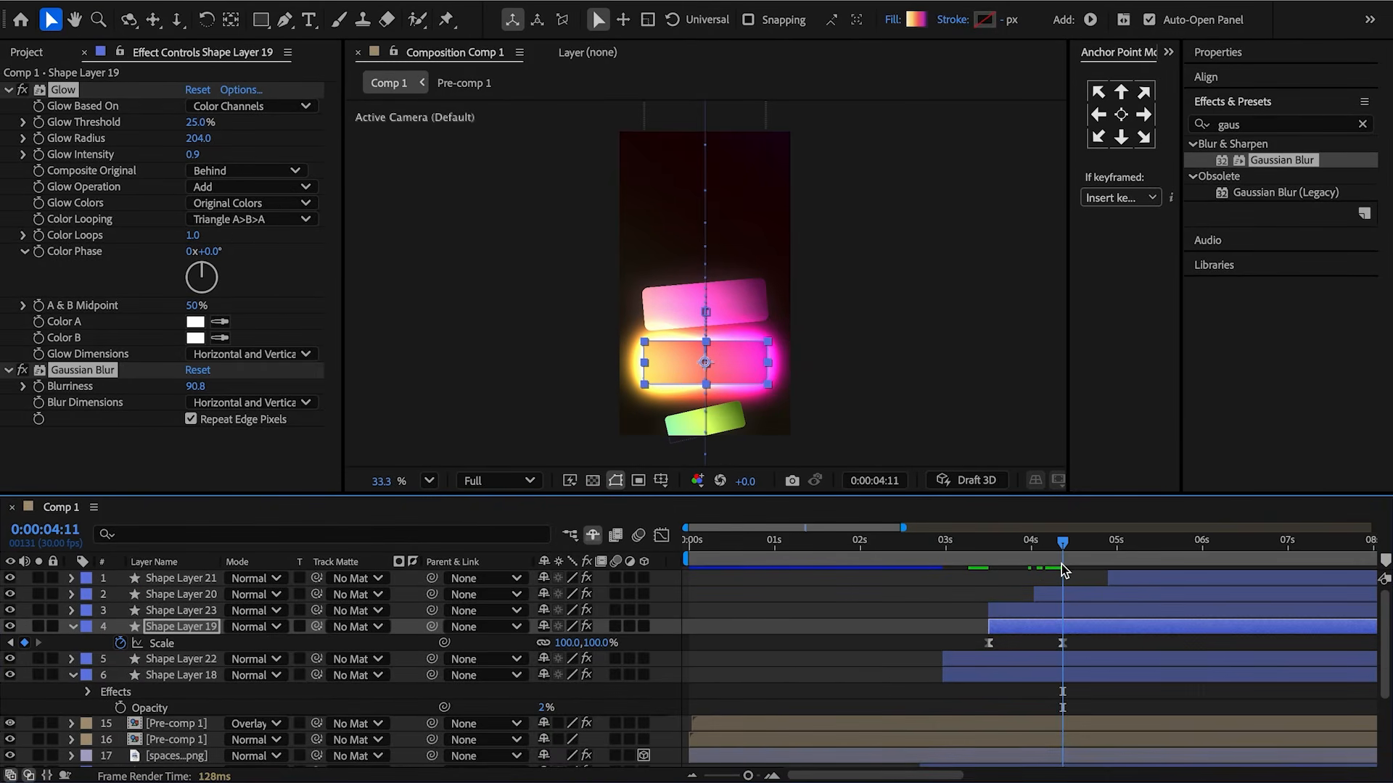
pyautogui.click(1011, 675)
pyautogui.press('s')
pyautogui.click(1016, 691)
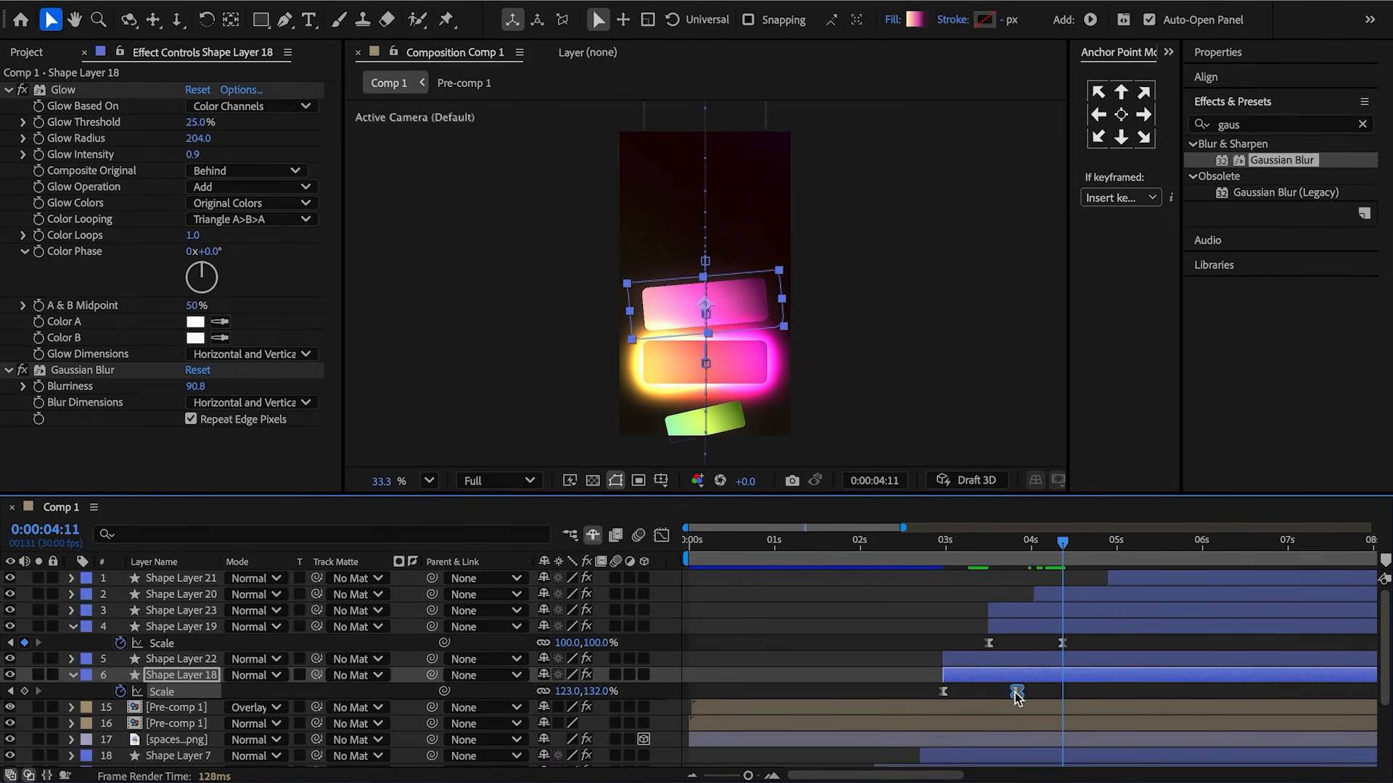
pyautogui.click(1062, 642)
pyautogui.hotkey('ctrl', 'v')
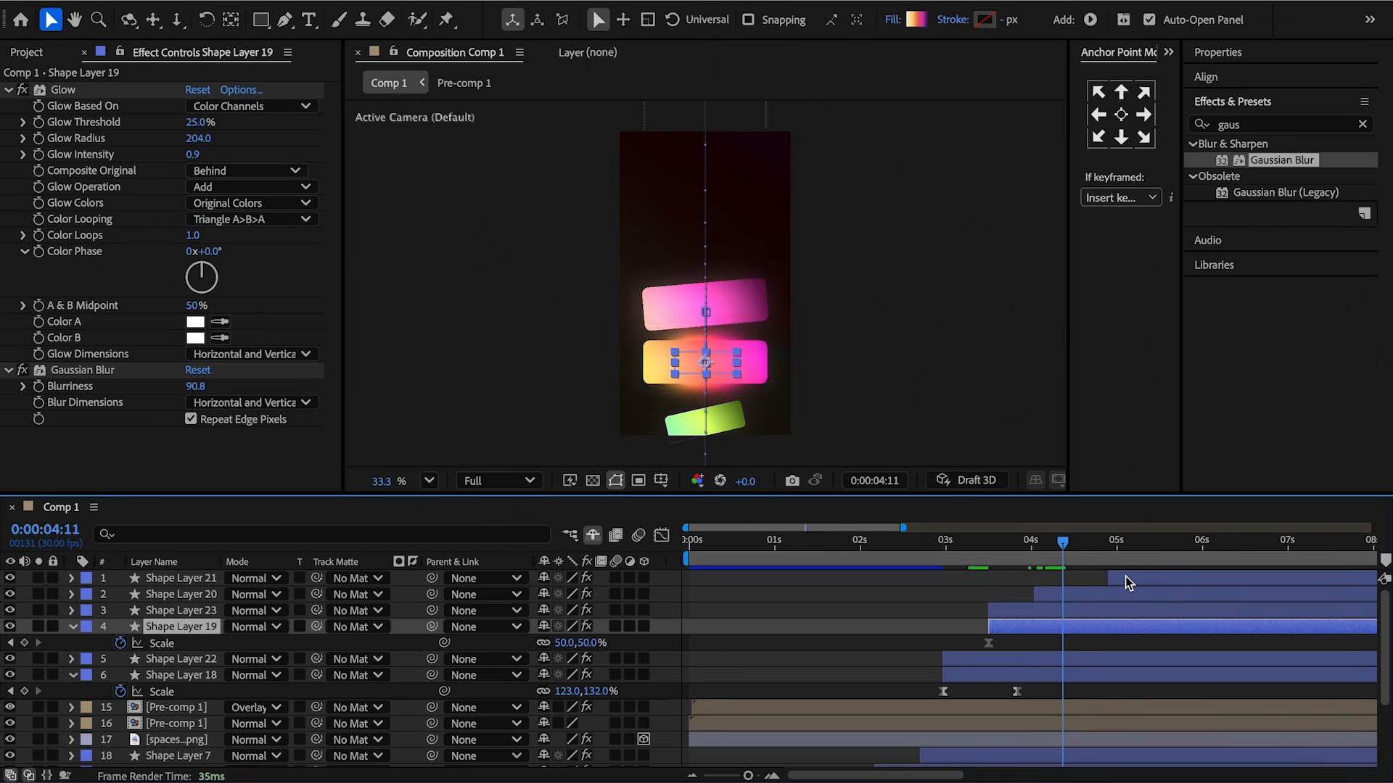
pyautogui.click(757, 658)
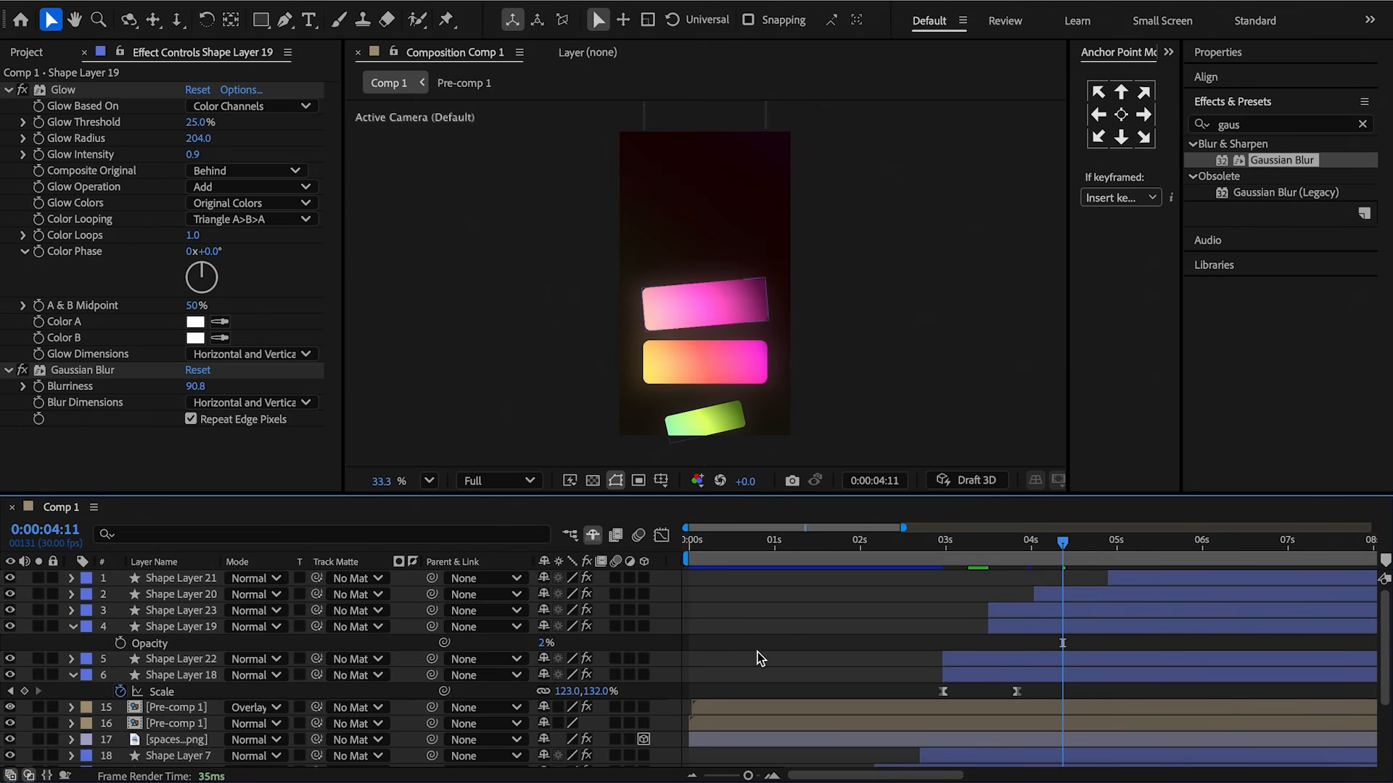
# Duplicate Shape Layer 20 and replace the original's Glow with Shape Layer 18's glow and blur effects.
pyautogui.click(73, 627)
pyautogui.click(1075, 598)
pyautogui.hotkey('ctrl', 'd')
pyautogui.click(1016, 692)
pyautogui.click(64, 90)
pyautogui.click(1081, 610)
pyautogui.click(64, 90)
pyautogui.press('Delete')
pyautogui.hotkey('ctrl', 'v')
# Paste the scale keyframe onto Shape Layer 20 and set its opacity to 2%.
pyautogui.press('u')
pyautogui.moveTo(1077, 545); pyautogui.dragTo(1108, 557)
pyautogui.click(1017, 707)
pyautogui.click(1109, 628)
pyautogui.hotkey('ctrl', 'v')
pyautogui.press('t')
pyautogui.click(546, 626)
pyautogui.write('2')
# Duplicate Shape Layer 21 and select the original layer.
pyautogui.click(1125, 578)
pyautogui.hotkey('ctrl', 'd')
pyautogui.click(1139, 557)
pyautogui.click(1141, 594)
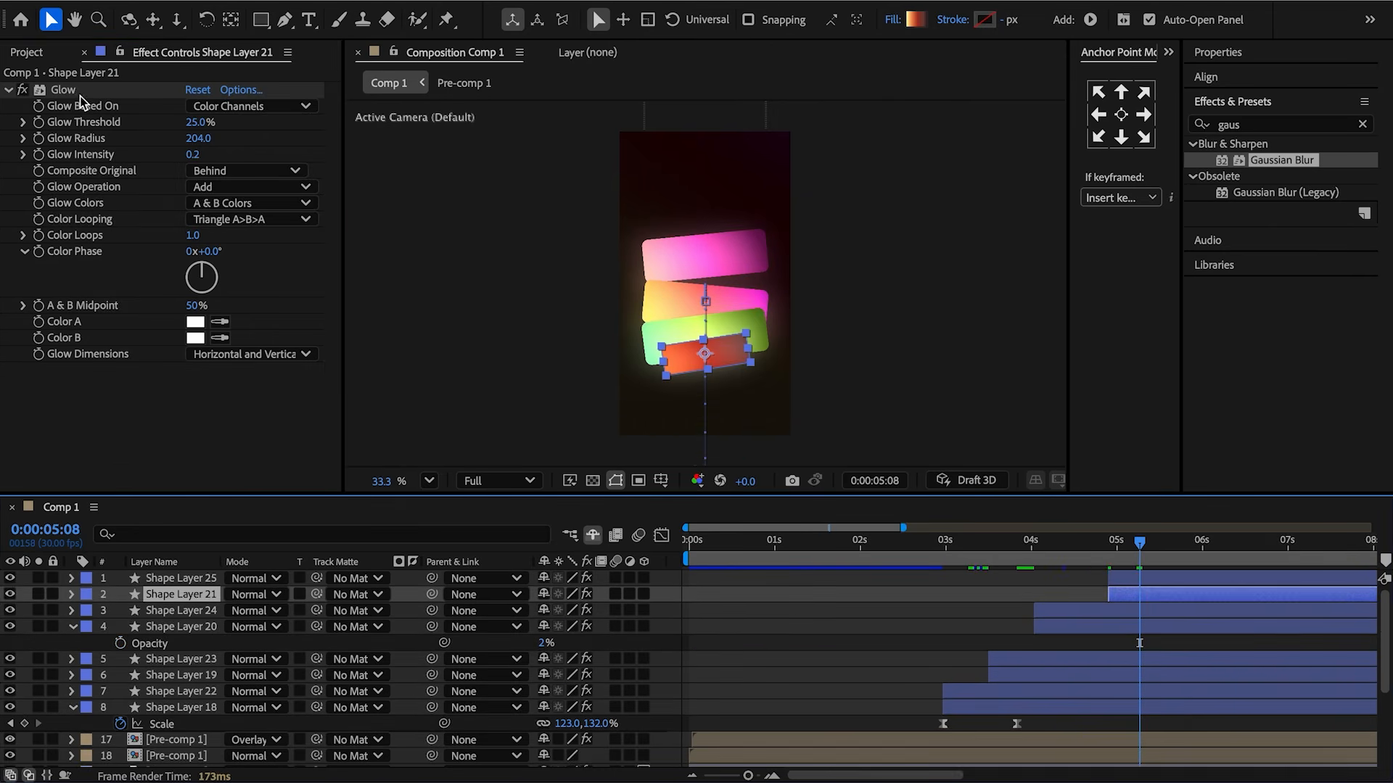
# Replace Shape Layer 21's Glow with the copied glow and blur effects and delete its existing scale keyframe.
pyautogui.click(64, 90)
pyautogui.press('Delete')
pyautogui.hotkey('ctrl', 'v')
pyautogui.press('u')
pyautogui.moveTo(1139, 557); pyautogui.dragTo(1182, 557)
pyautogui.click(1183, 612)
pyautogui.press('Delete')
# Copy Shape Layer 18's scale keyframe, paste it onto Shape Layer 21, and set its opacity to 2%.
pyautogui.click(1017, 740)
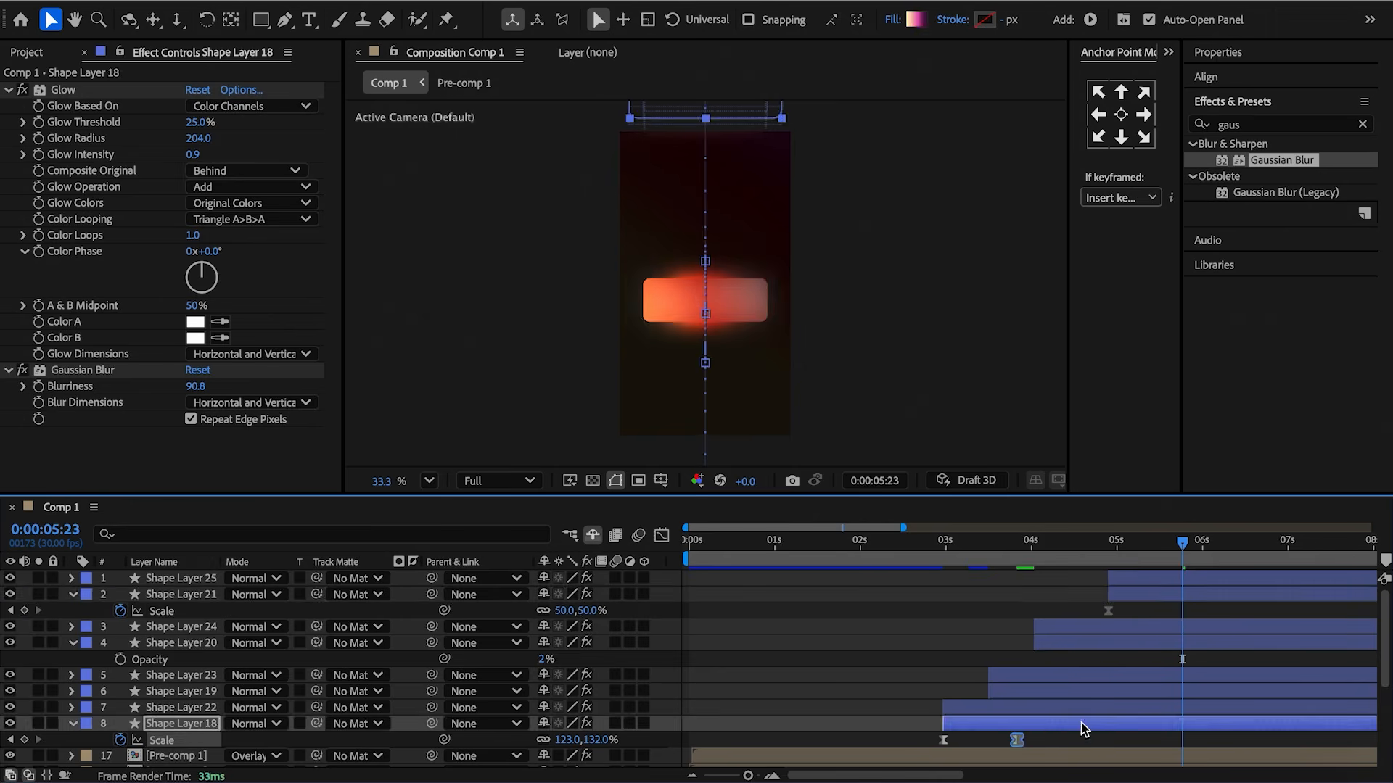
pyautogui.hotkey('ctrl', 'c')
pyautogui.click(1193, 597)
pyautogui.hotkey('ctrl', 'v')
pyautogui.press('t')
pyautogui.press('2')
pyautogui.click(545, 611)
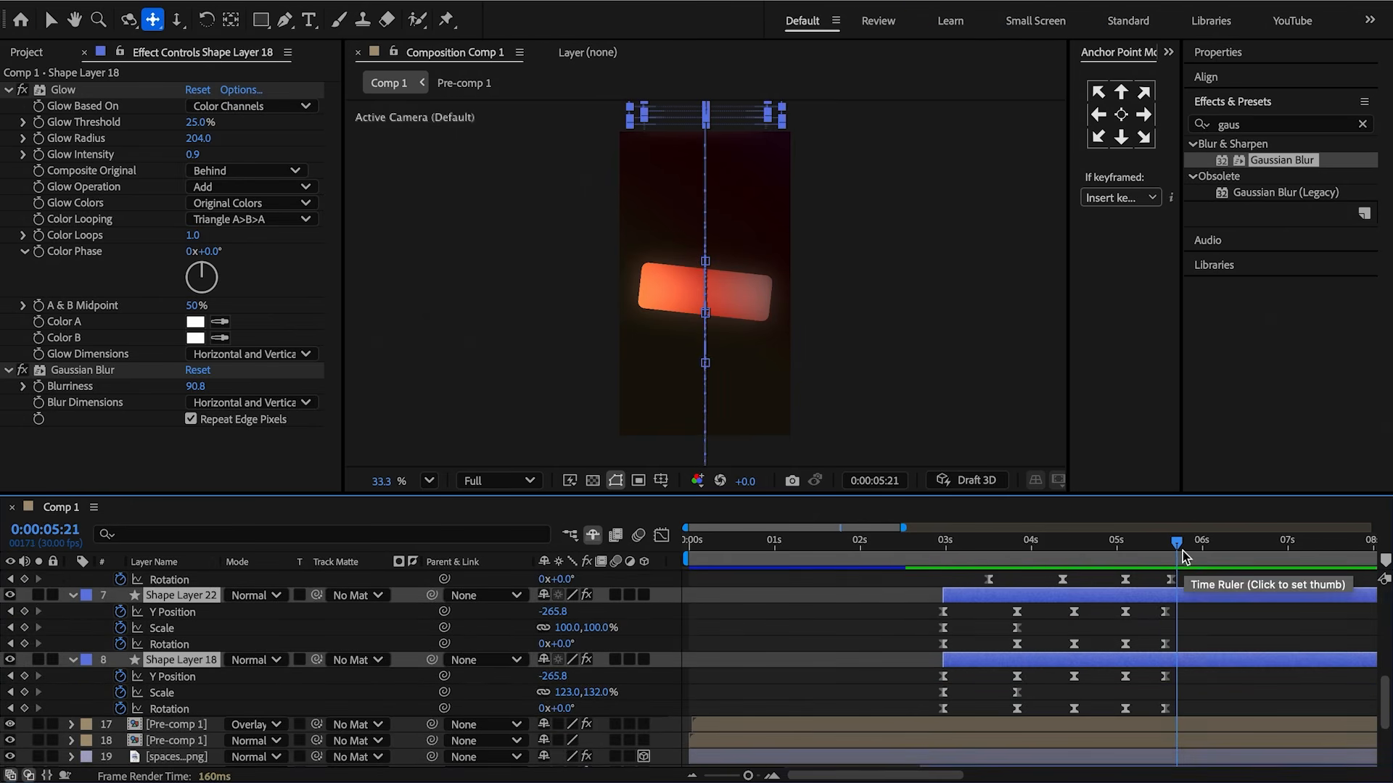
pyautogui.moveTo(1182, 554); pyautogui.dragTo(1172, 553)
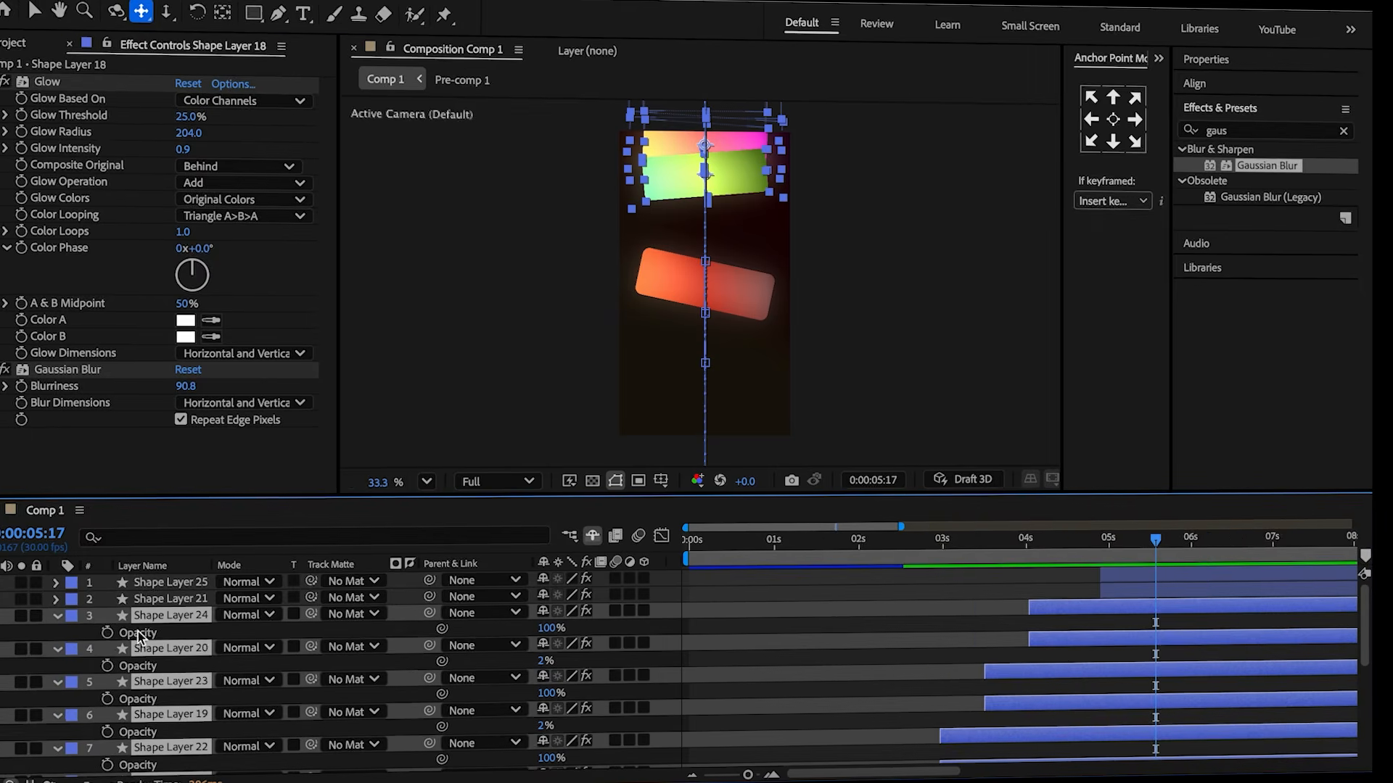
# Add opacity keyframes to the selected shape layers and lower the opacity slightly later in time.
pyautogui.click(110, 632)
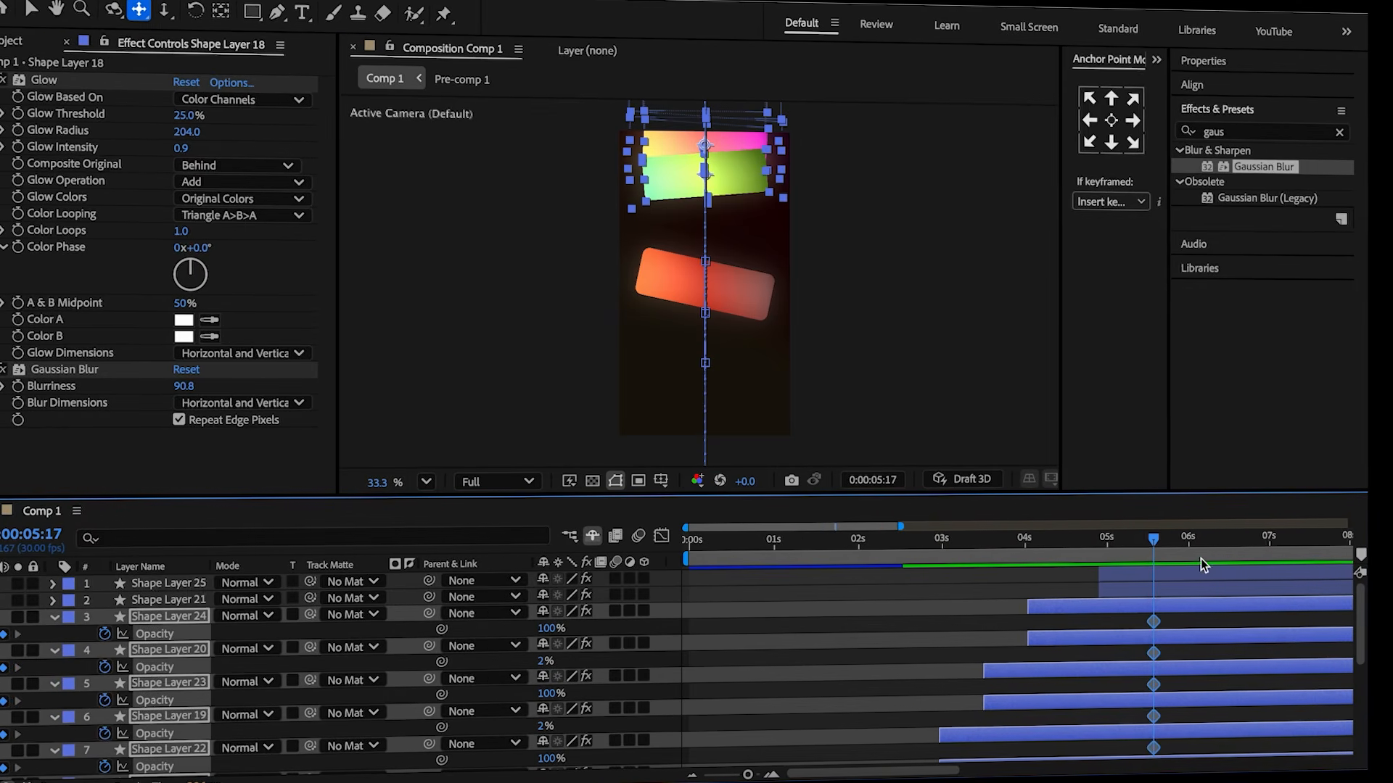
pyautogui.moveTo(1155, 542); pyautogui.dragTo(1177, 555)
pyautogui.moveTo(549, 627); pyautogui.dragTo(513, 633)
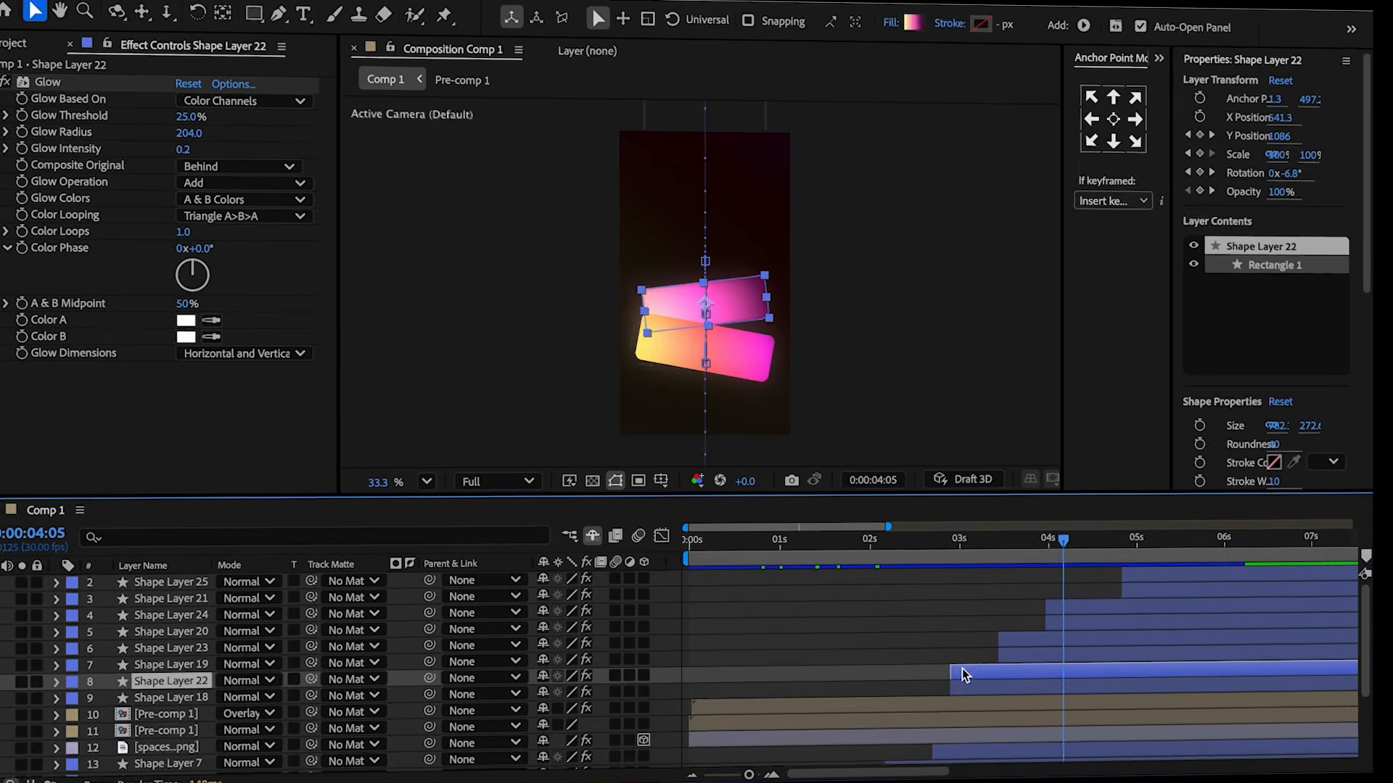
# Add an Inner Shadow layer style to Shape Layer 22 and set its opacity to 30%.
pyautogui.rightClick(960, 673)
pyautogui.moveTo(1001, 455)
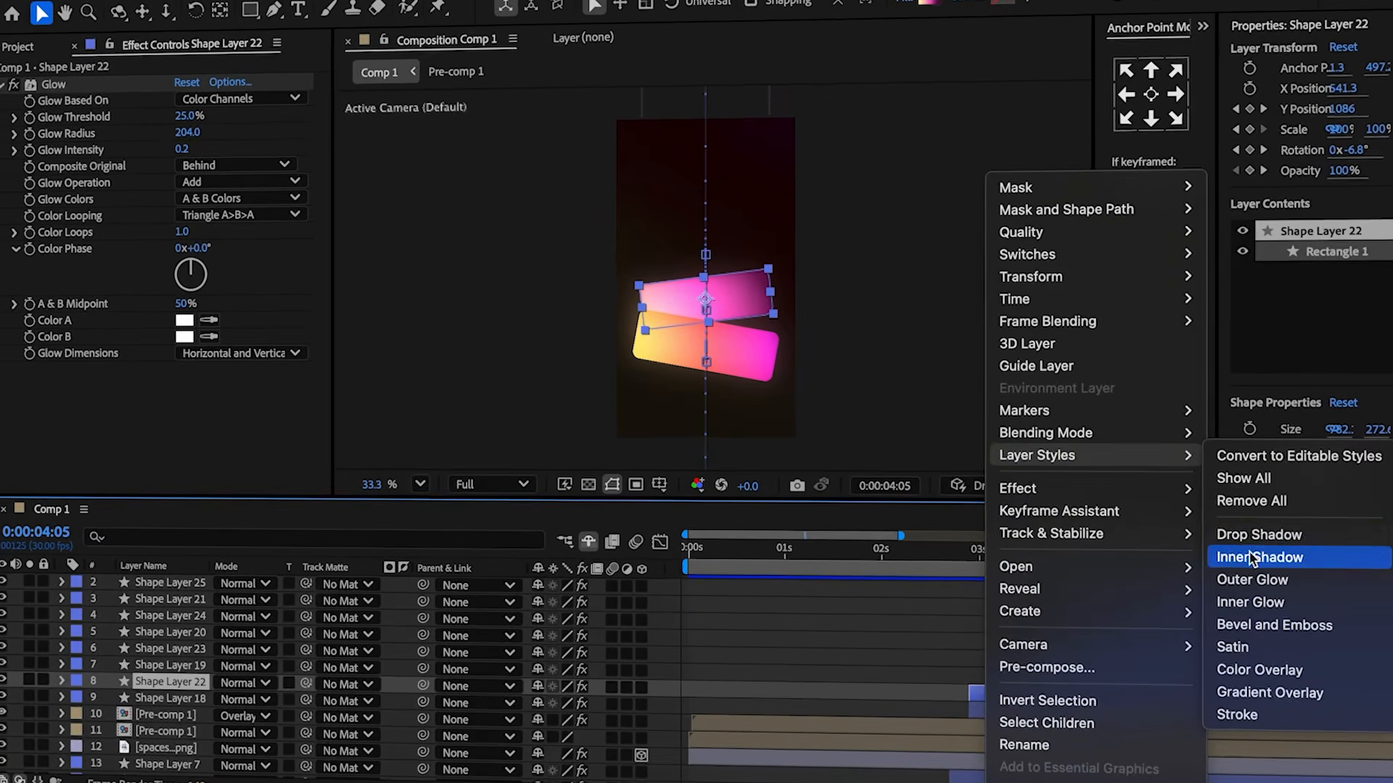
pyautogui.click(1252, 557)
pyautogui.click(62, 682)
pyautogui.scroll(-3, 75, 689)
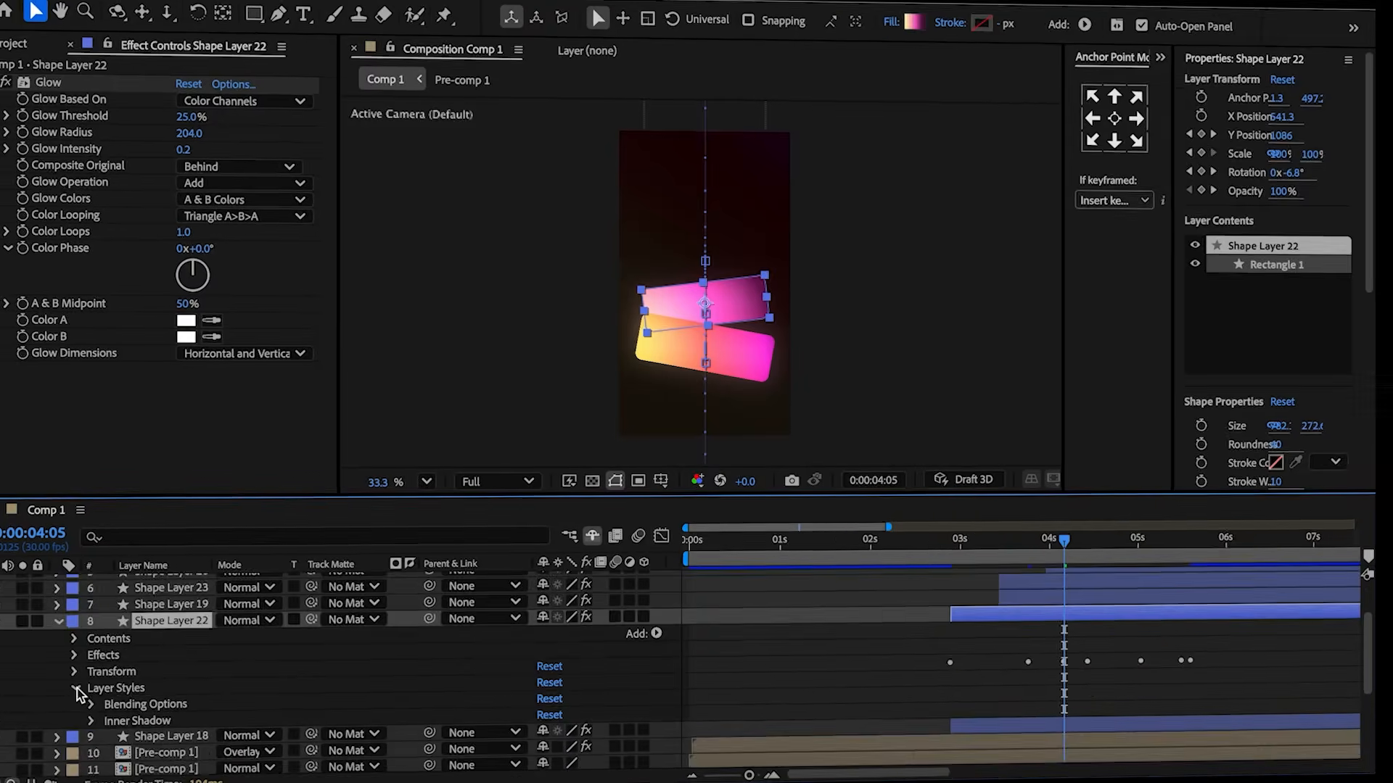
pyautogui.click(75, 688)
pyautogui.scroll(-3, 77, 689)
pyautogui.click(560, 725)
pyautogui.moveTo(581, 731); pyautogui.dragTo(585, 730)
pyautogui.moveTo(544, 648); pyautogui.dragTo(522, 655)
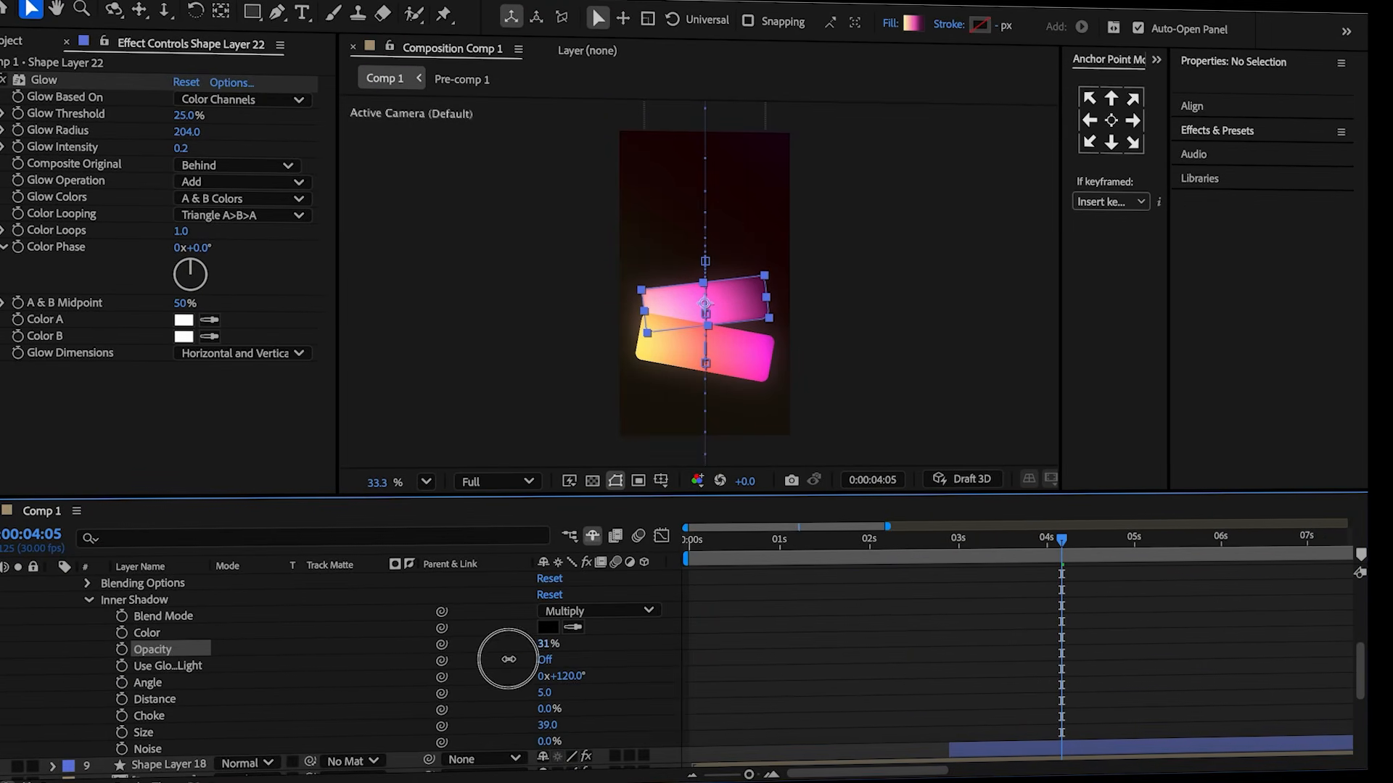
pyautogui.click(525, 642)
pyautogui.scroll(3, 519, 644)
# Copy the Inner Shadow style and paste it onto Shape Layer 23 and the other rectangle layers.
pyautogui.click(158, 689)
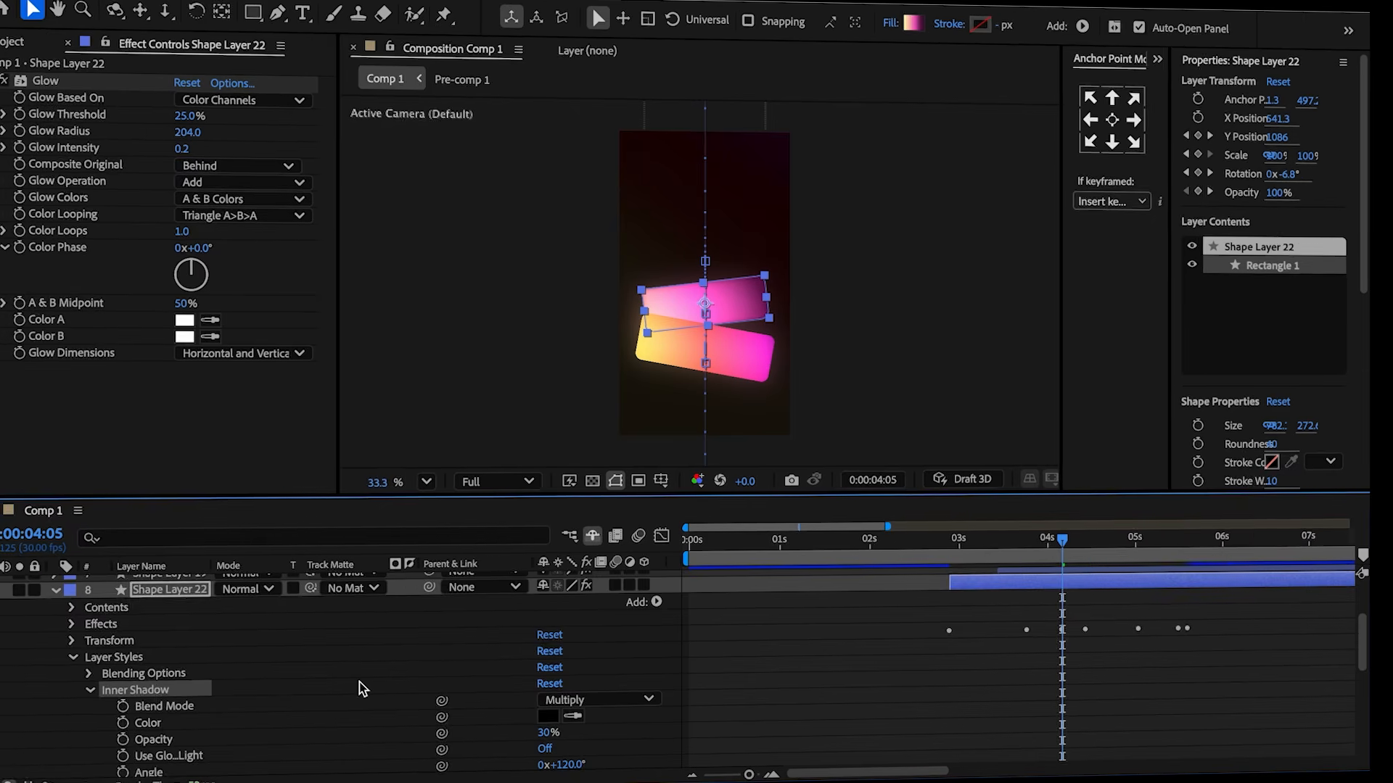
pyautogui.press('u')
pyautogui.click(1016, 645)
pyautogui.press('super+v')
pyautogui.click(1086, 610)
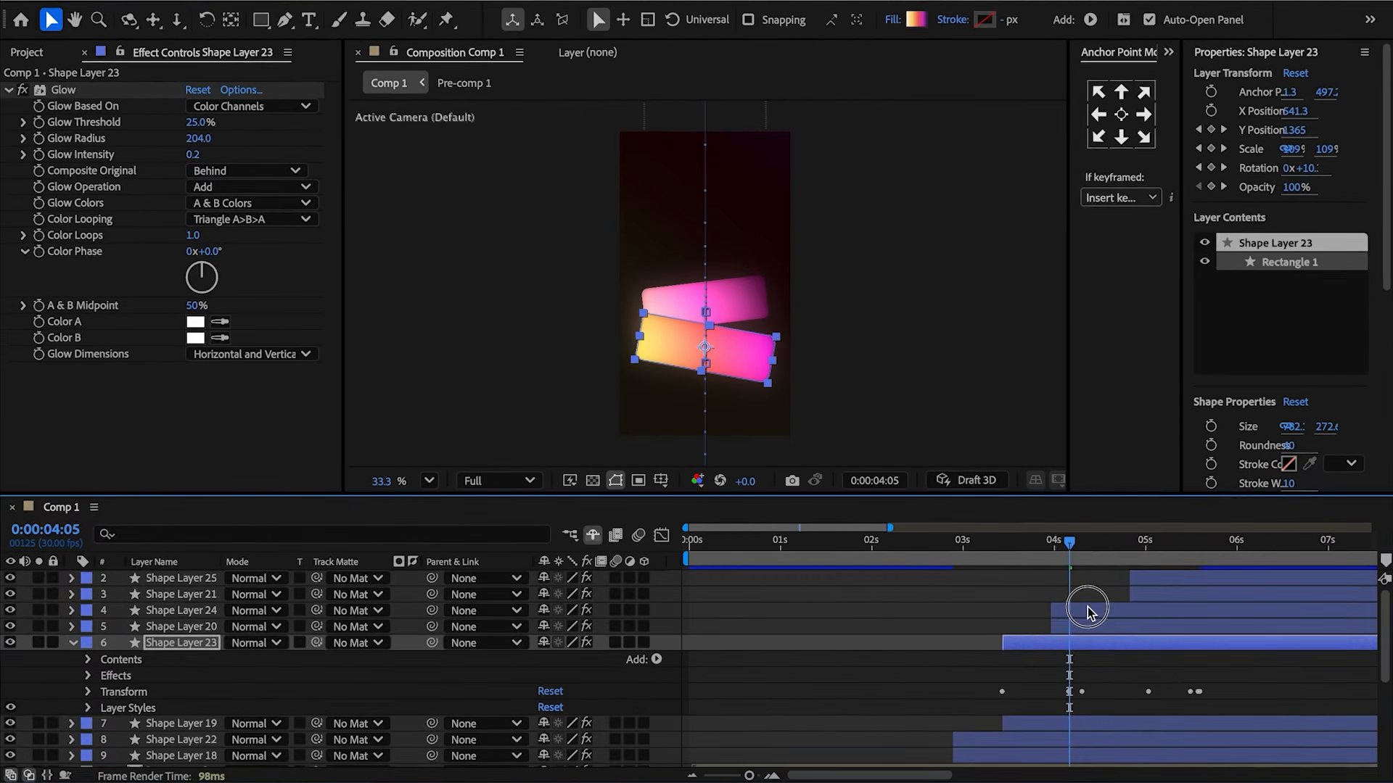
pyautogui.press('super+v')
pyautogui.click(1170, 577)
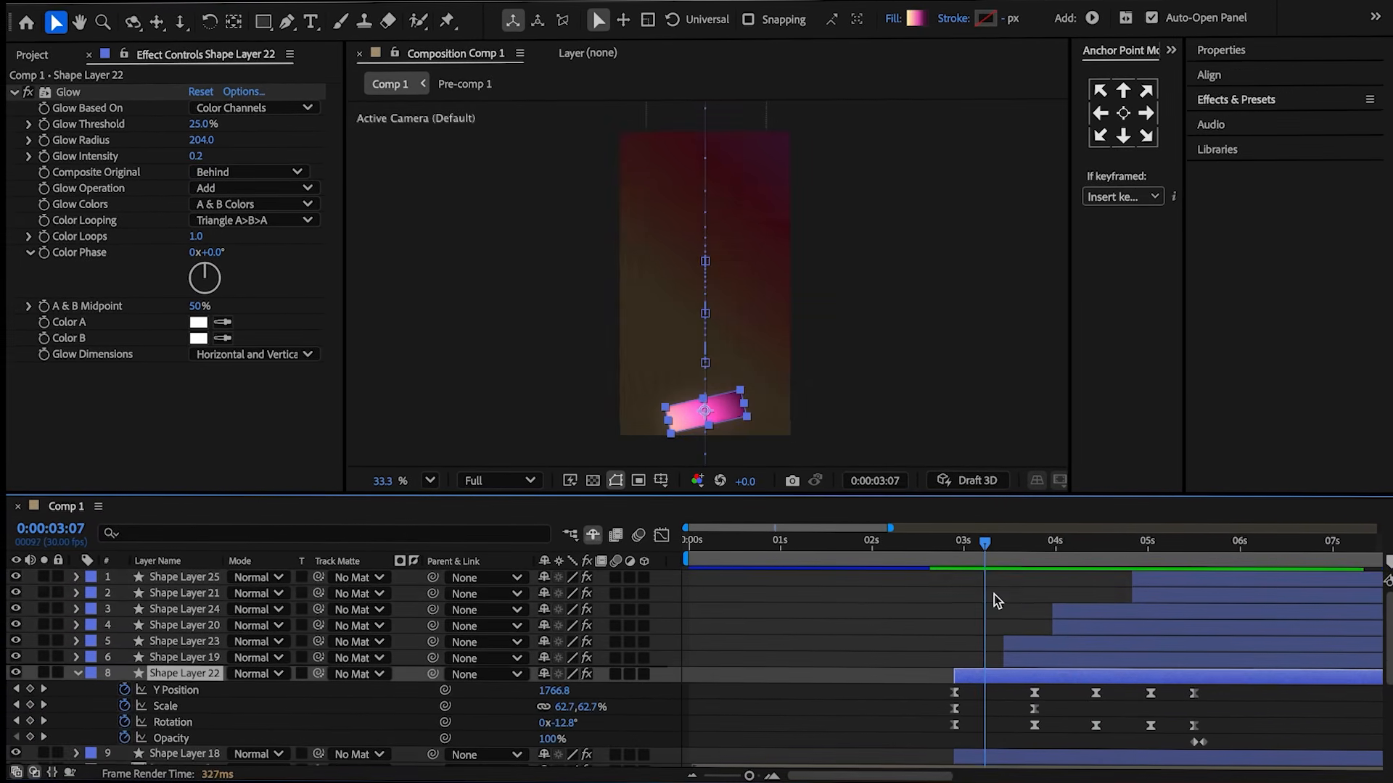
# Create a "Knowledge" text layer on the top rectangle at 3:23 and scale it to 250%.
pyautogui.moveTo(990, 558); pyautogui.dragTo(1037, 569)
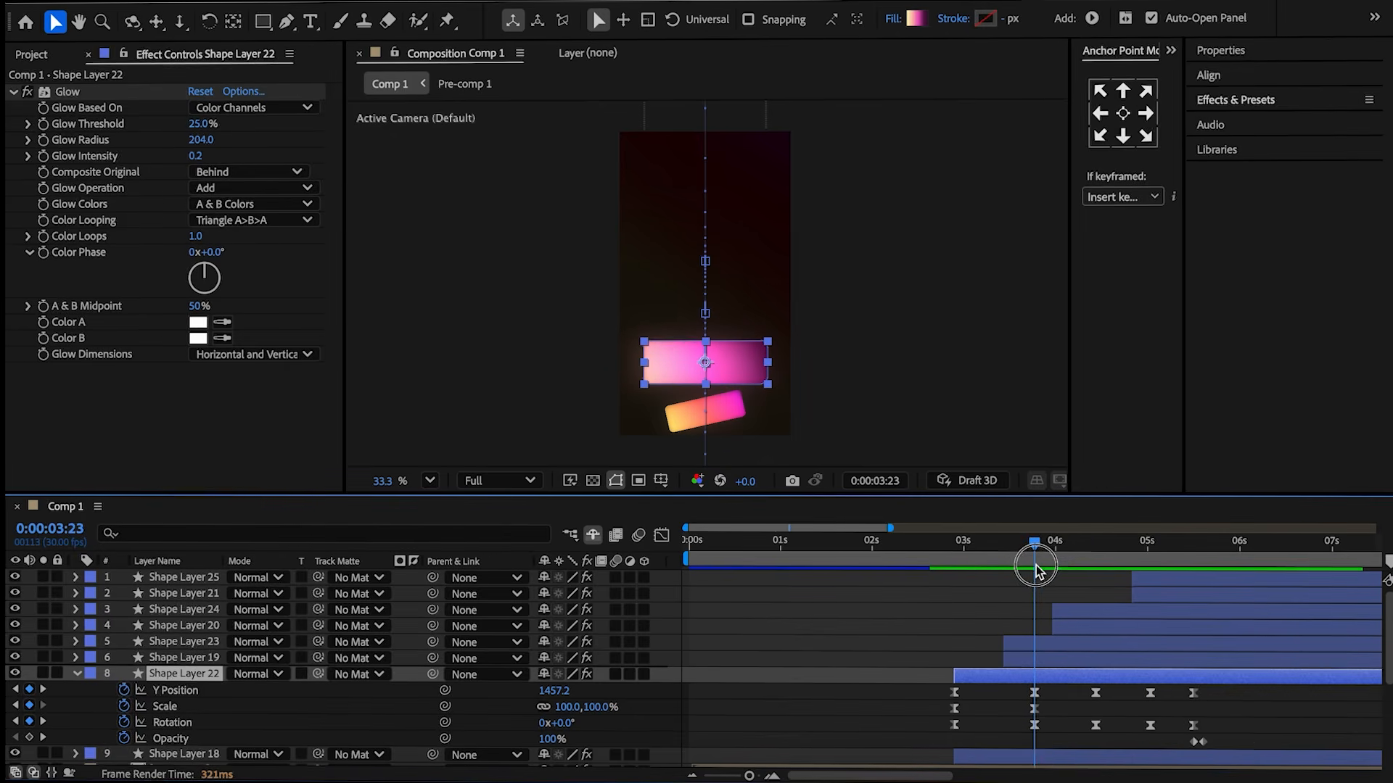
pyautogui.press('super+shift+a')
pyautogui.press('super+t')
pyautogui.click(696, 362)
pyautogui.write('Knowledge')
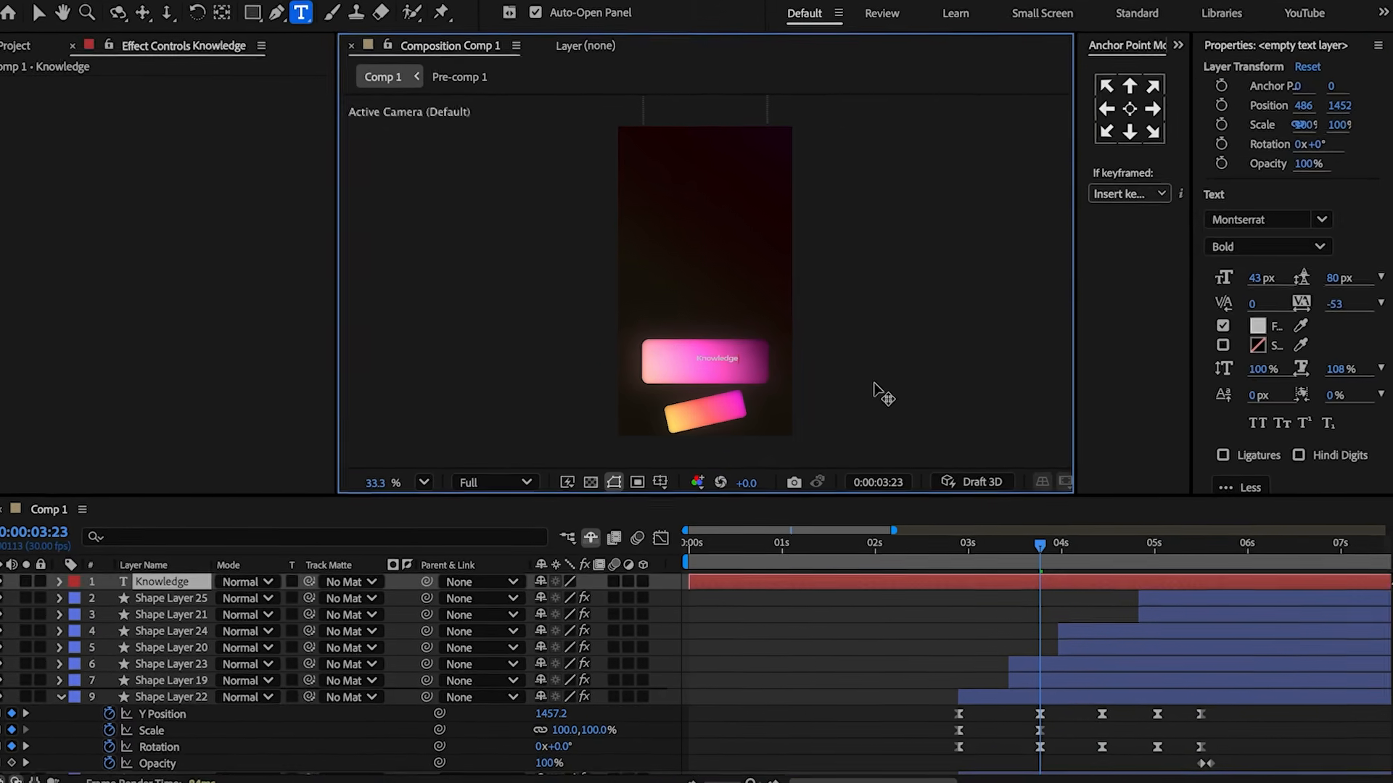
pyautogui.press('Escape')
pyautogui.press('v')
pyautogui.press('s')
pyautogui.click(607, 597)
pyautogui.write('250')
pyautogui.click(508, 605)
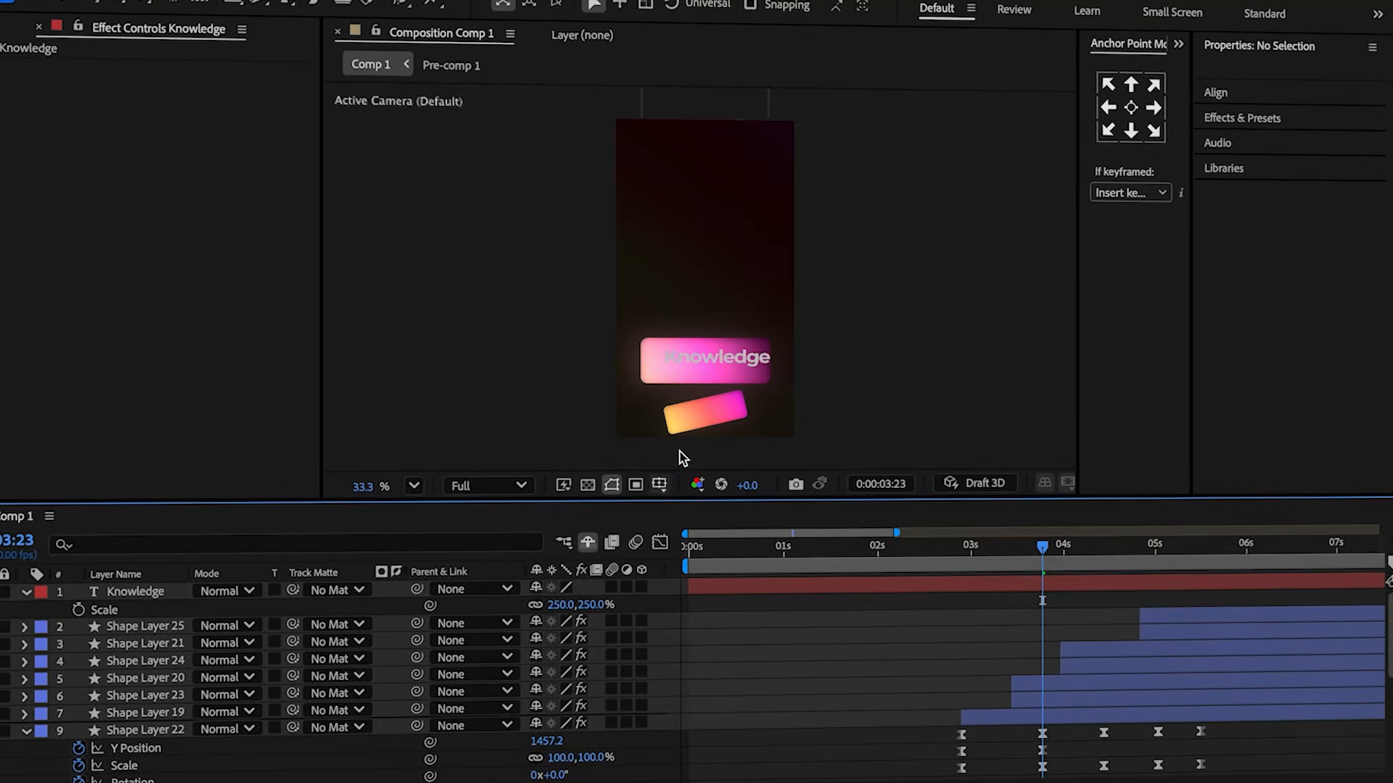
# Apply Gradient Ramp to the Knowledge text and place the ramp's start point on the text.
pyautogui.scroll(5, 711, 417)
pyautogui.moveTo(718, 405); pyautogui.dragTo(712, 407)
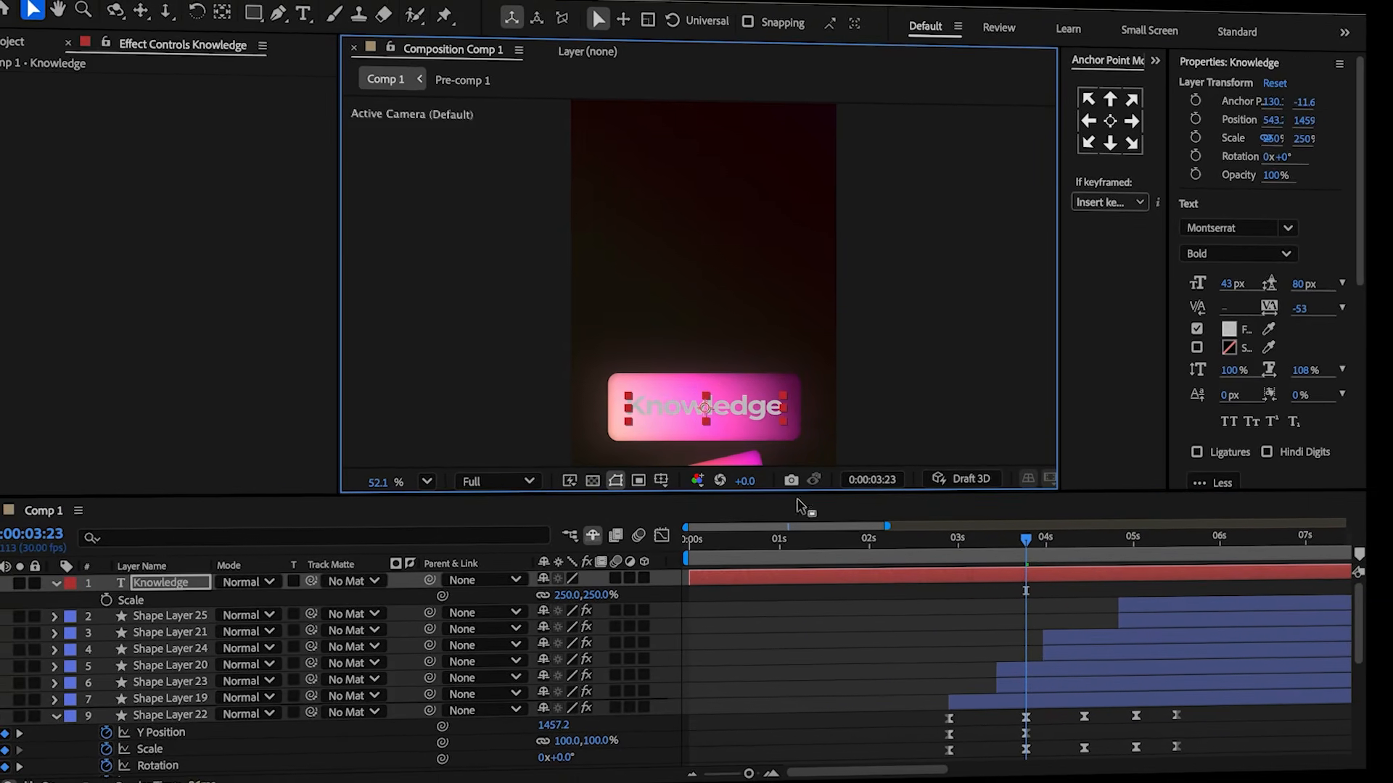
pyautogui.hotkey('ctrl', '5')
pyautogui.write('ramp')
pyautogui.click(1253, 164)
pyautogui.doubleClick(1281, 157)
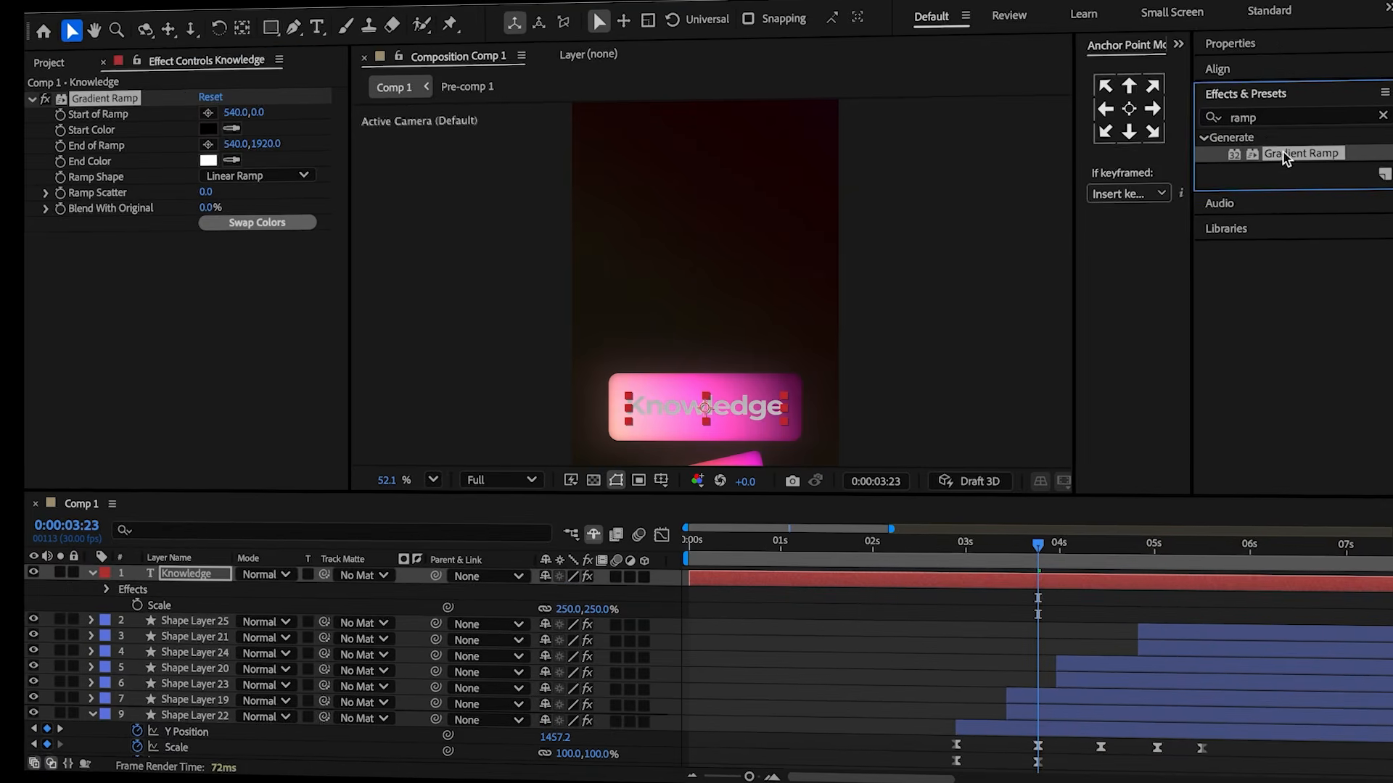
pyautogui.click(209, 114)
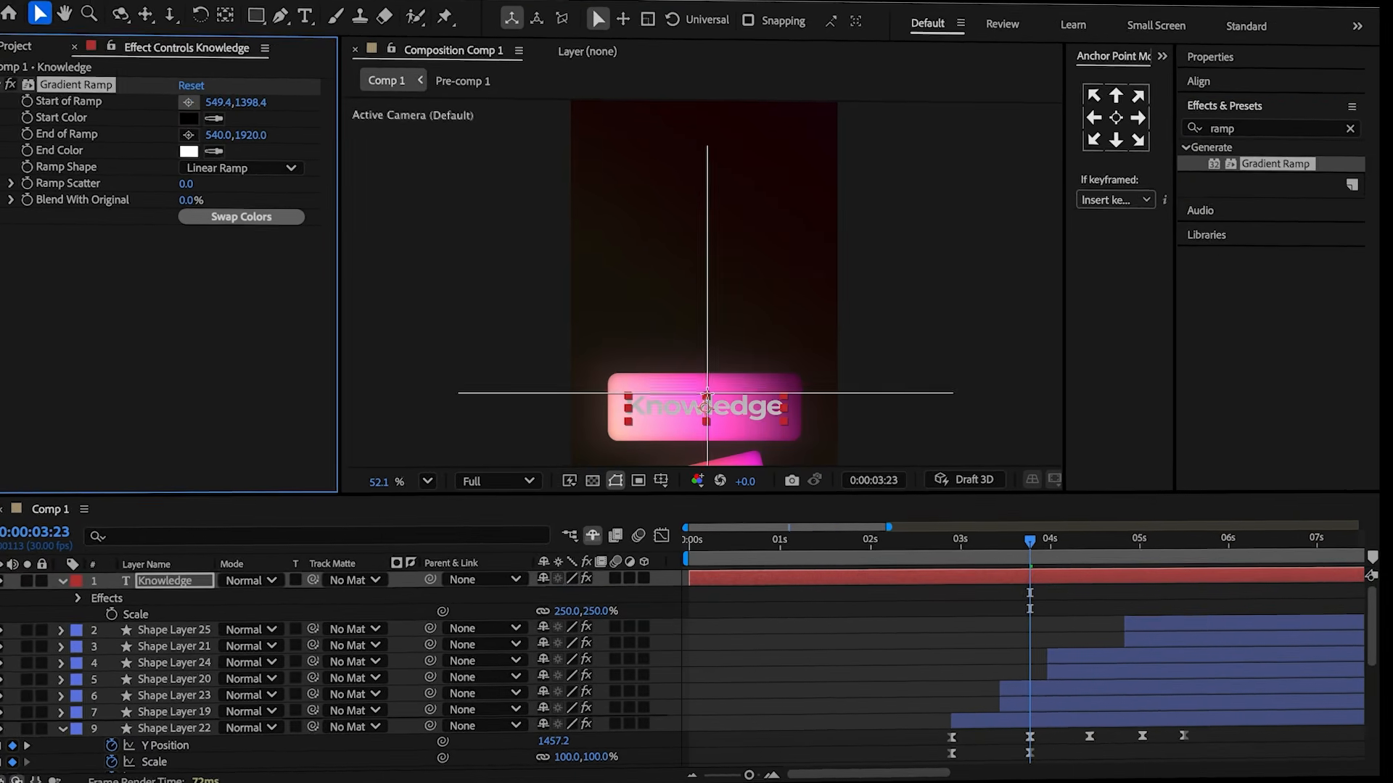
pyautogui.click(706, 393)
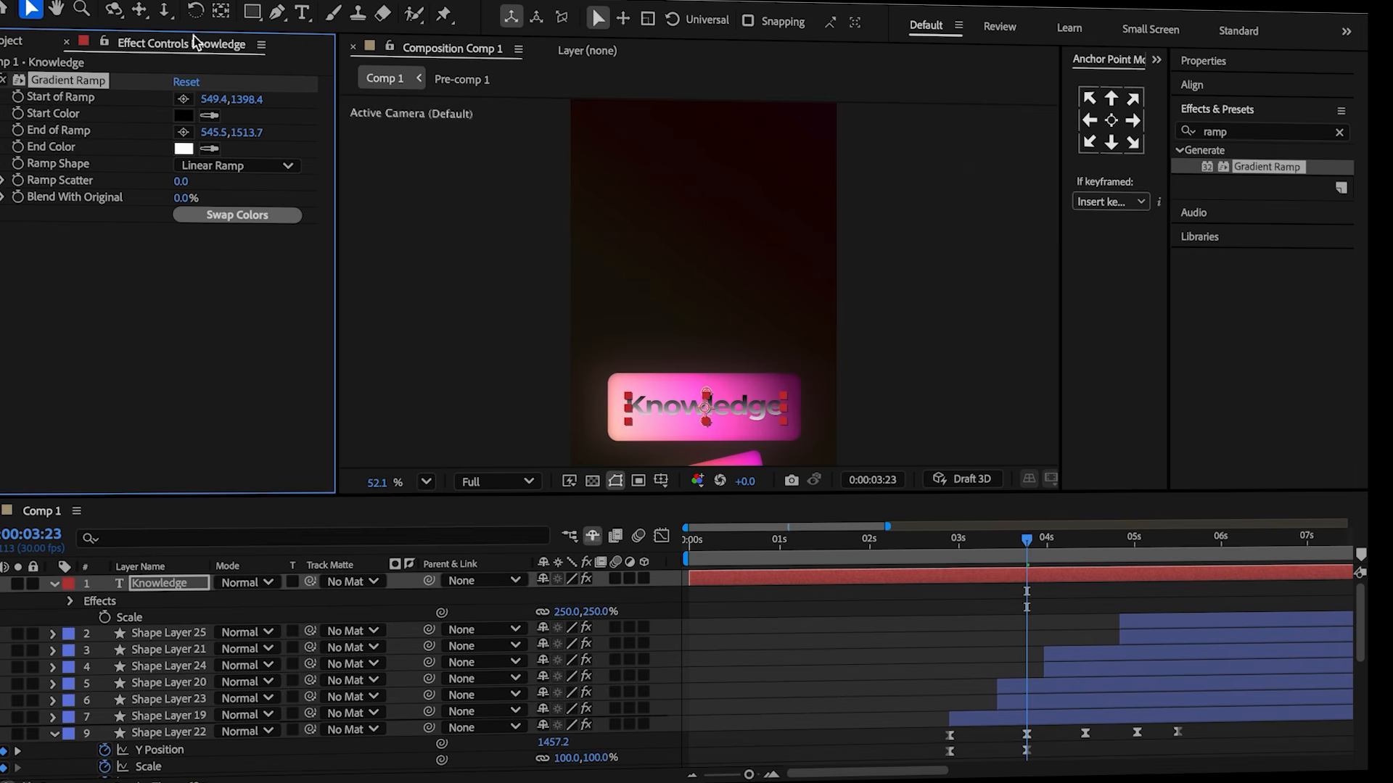
# Swap the ramp colors and sample the rectangle's pink as the end color.
pyautogui.click(202, 216)
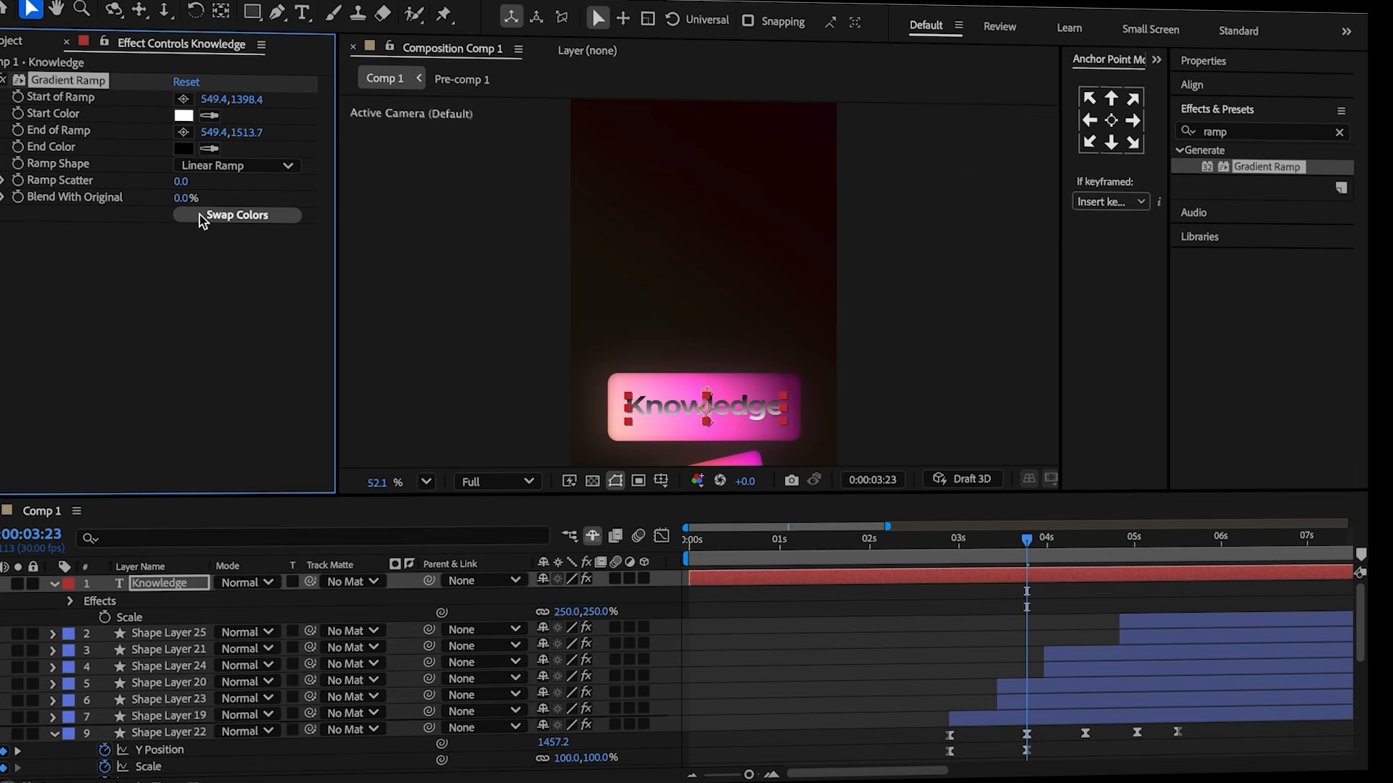
pyautogui.click(215, 147)
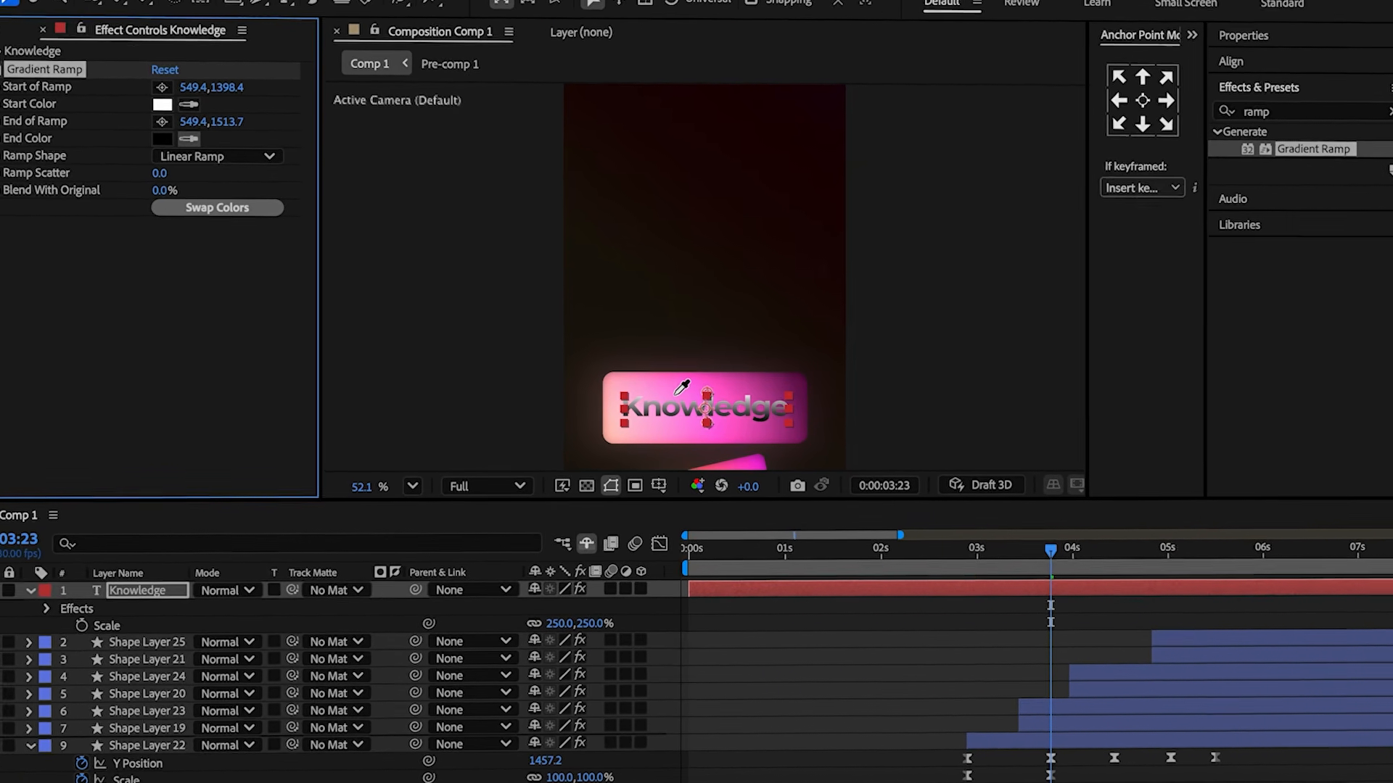
pyautogui.click(678, 395)
# Add a Drop Shadow layer style to the text with size 30 and a low opacity.
pyautogui.rightClick(888, 586)
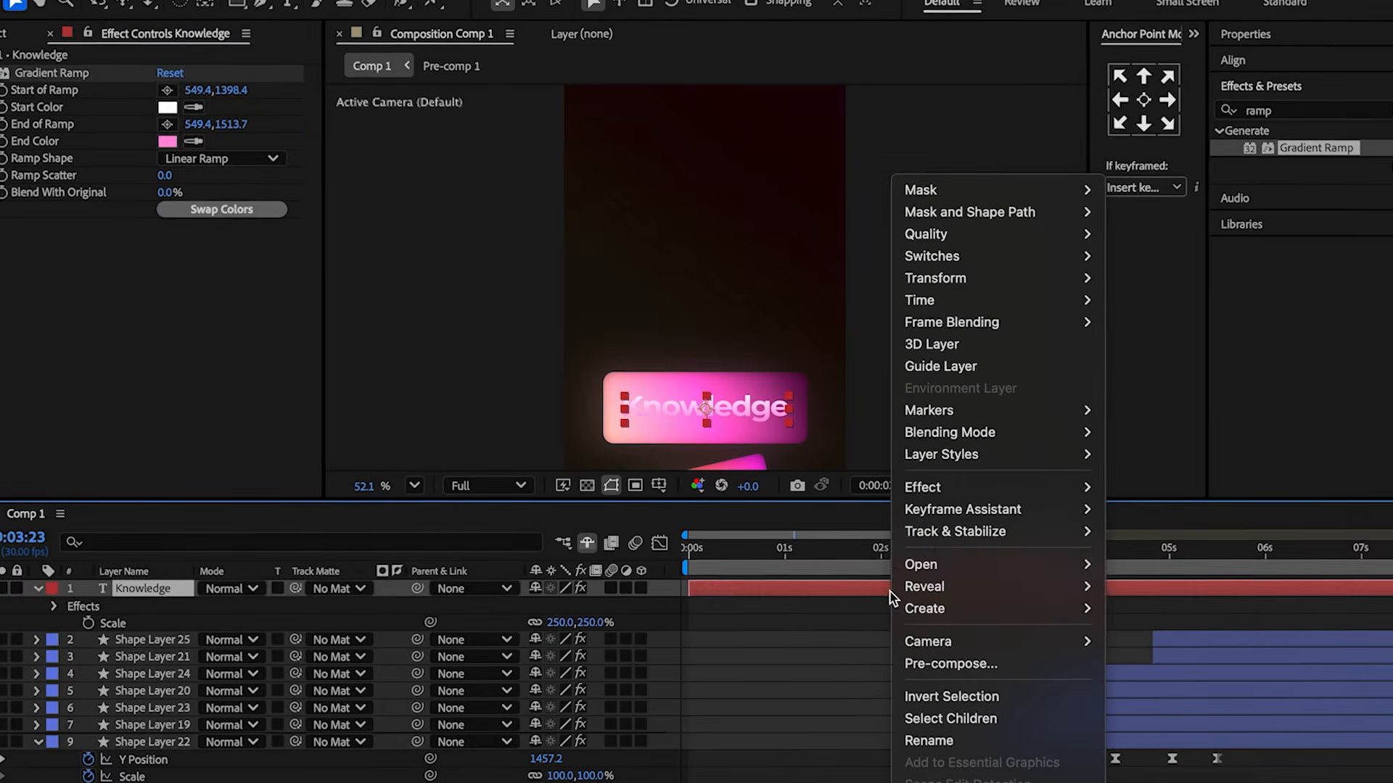
pyautogui.moveTo(943, 455)
pyautogui.click(1153, 531)
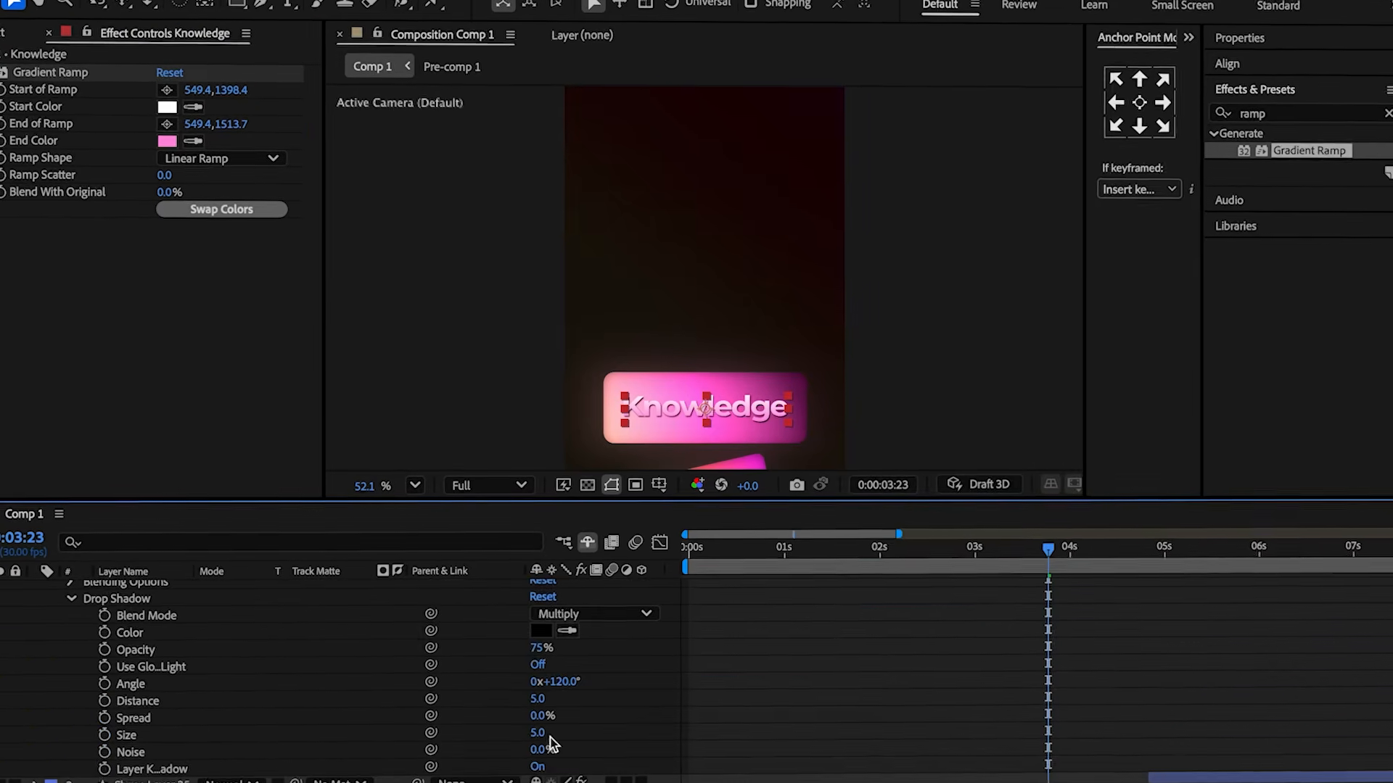
pyautogui.click(542, 727)
pyautogui.write('30')
pyautogui.press('Return')
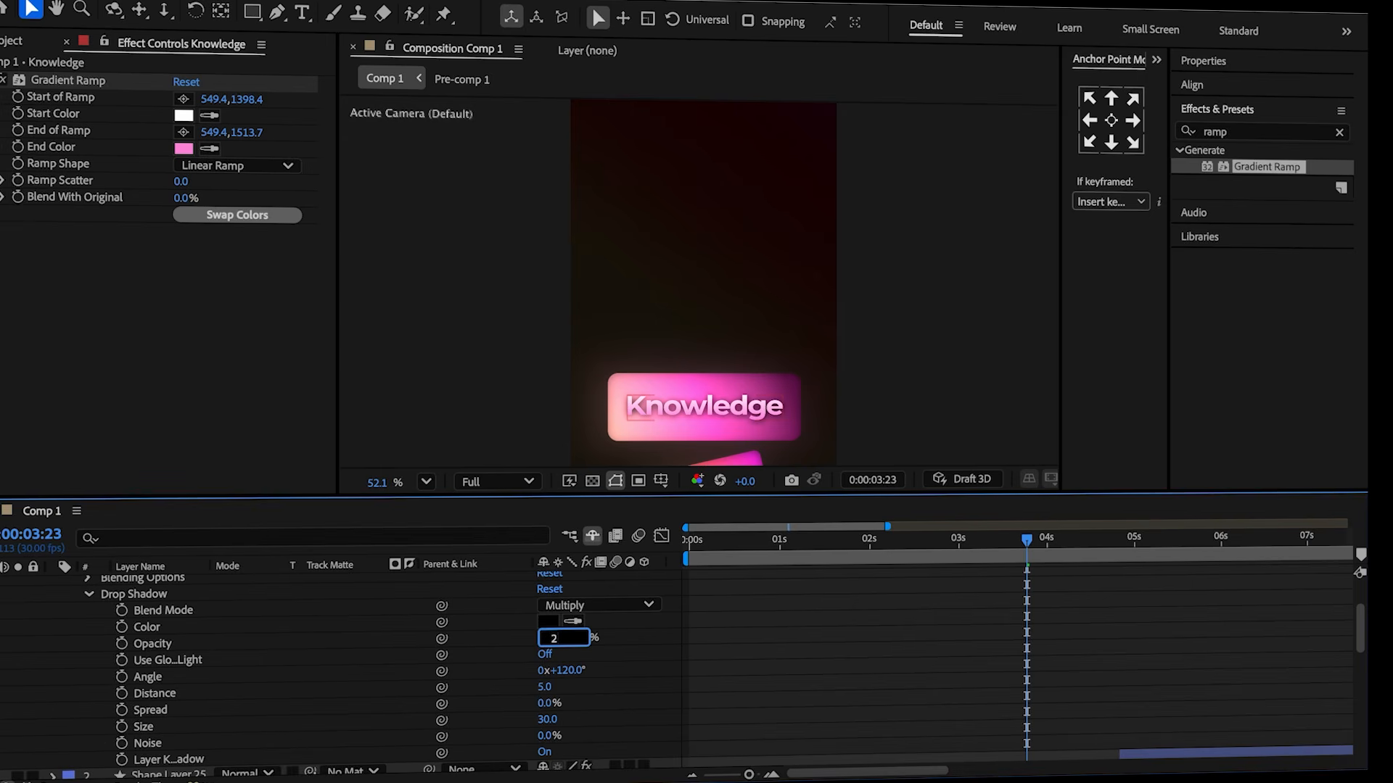
pyautogui.press('Return')
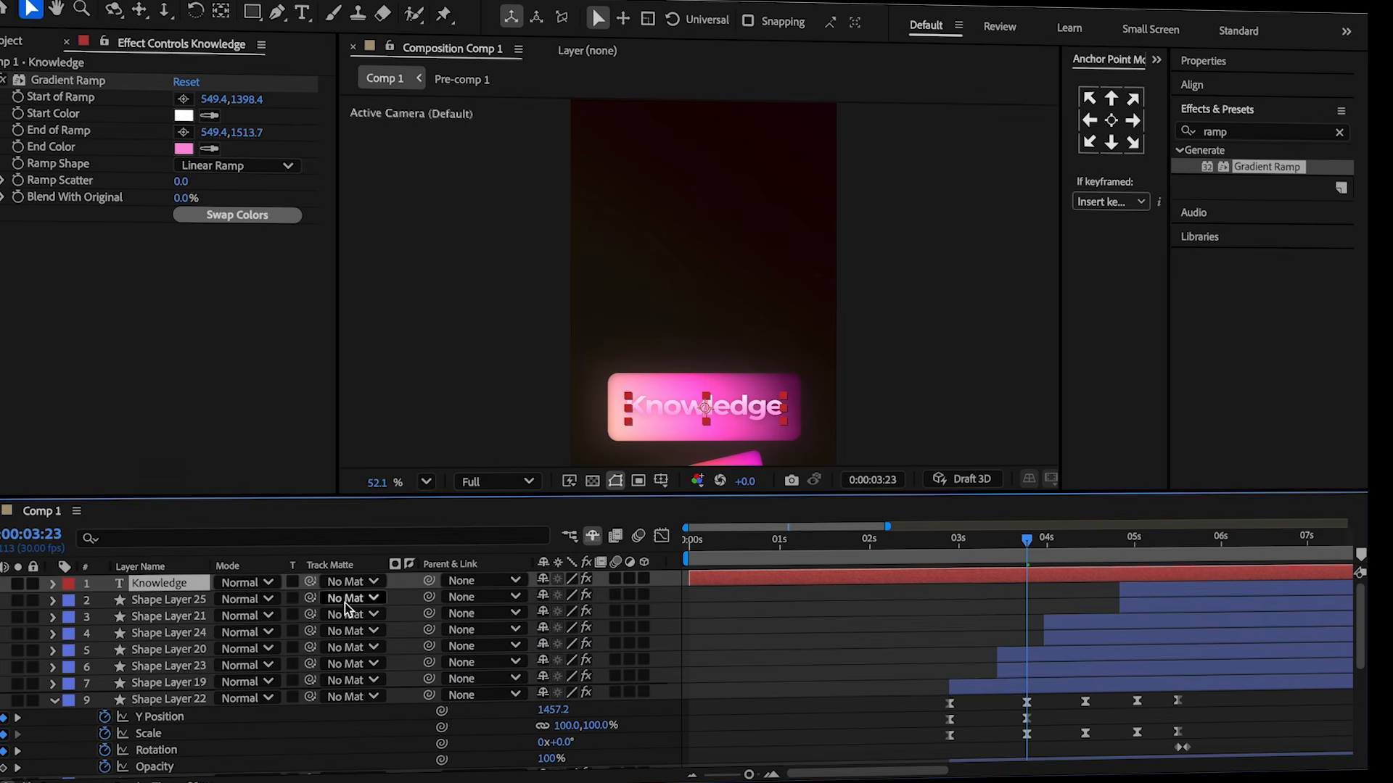
# Parent the Knowledge text layer to Shape Layer 22.
pyautogui.moveTo(428, 580); pyautogui.dragTo(426, 581)
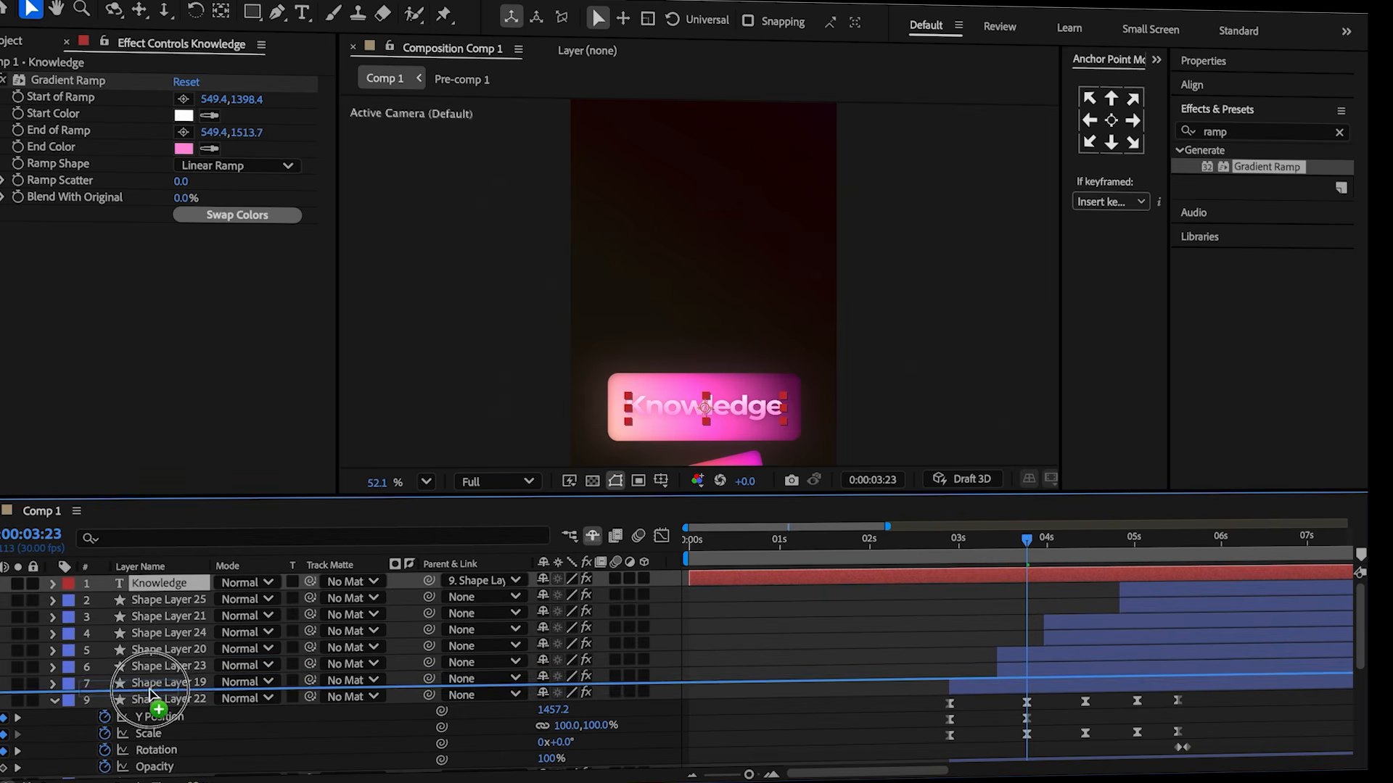
pyautogui.moveTo(151, 695); pyautogui.dragTo(152, 689)
pyautogui.moveTo(994, 552); pyautogui.dragTo(954, 562)
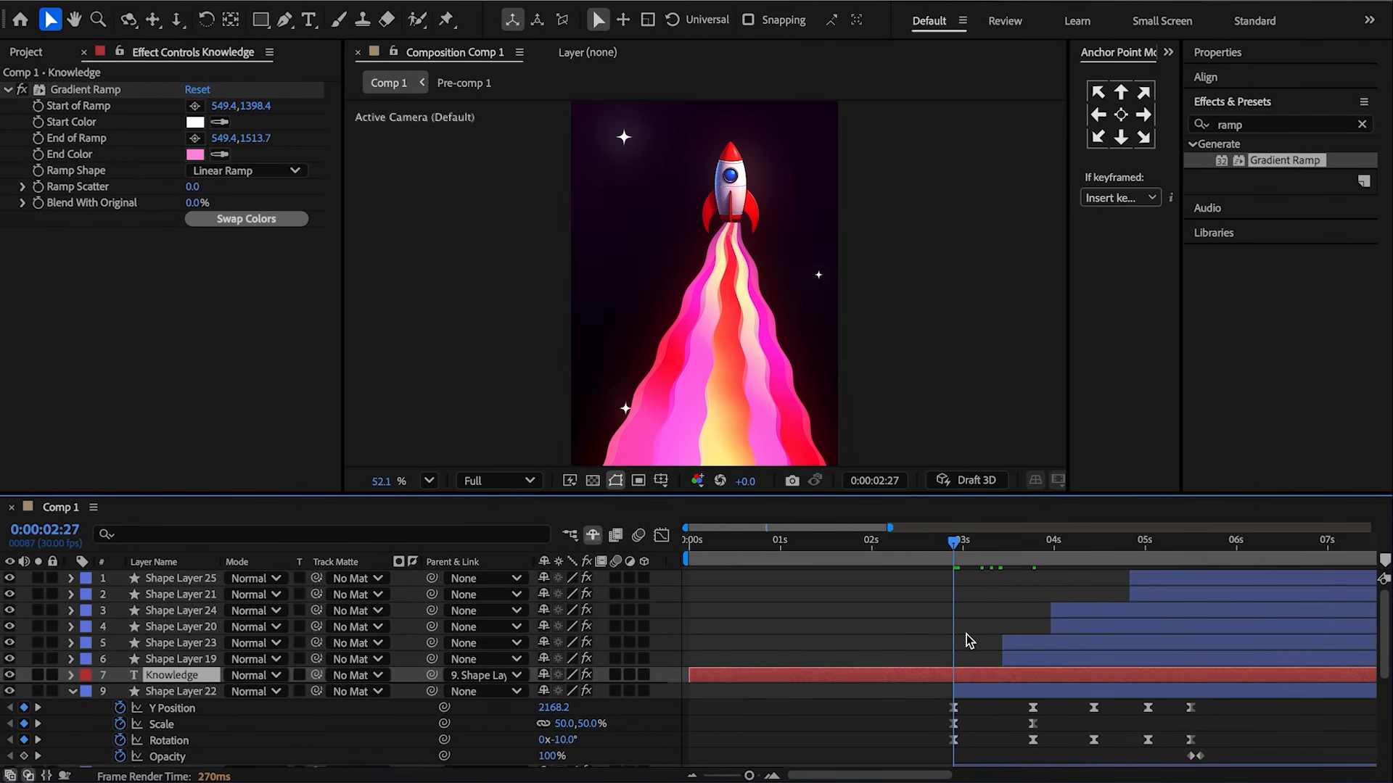
# Split the Knowledge layer at 2:27 and delete its earlier segment.
pyautogui.hotkey('ctrl', 'shift', 'd')
pyautogui.click(925, 685)
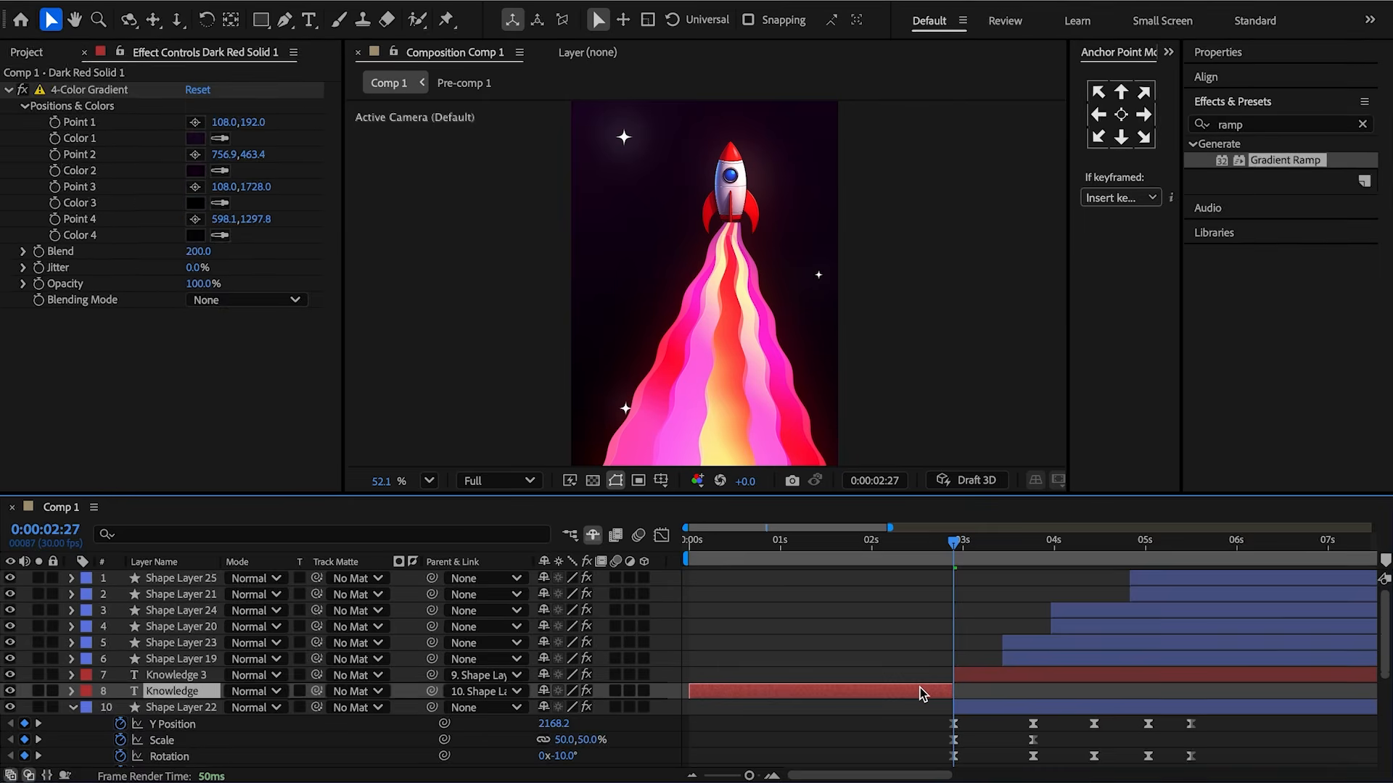
pyautogui.press('Delete')
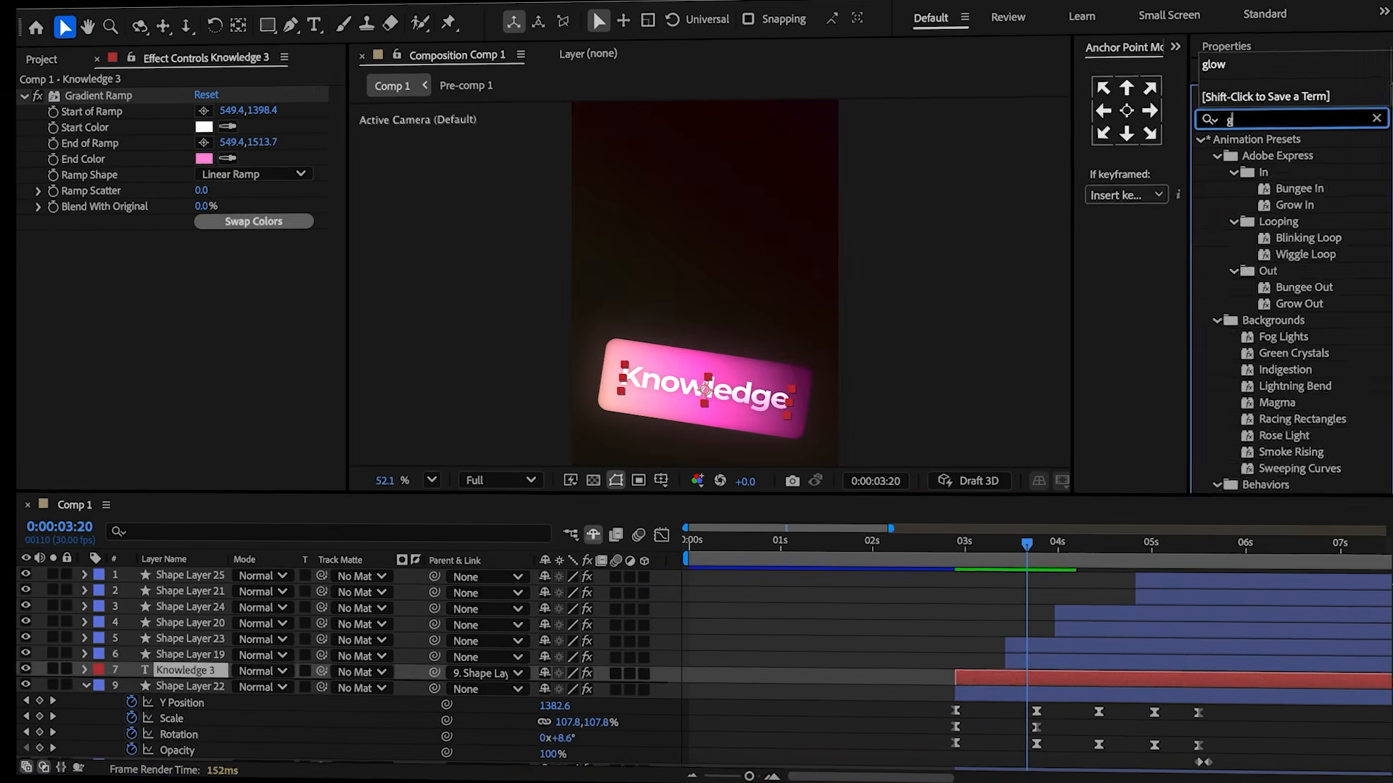
# Apply Glow to the Knowledge 3 text and set Glow Colors to A & B Colors.
pyautogui.write('low')
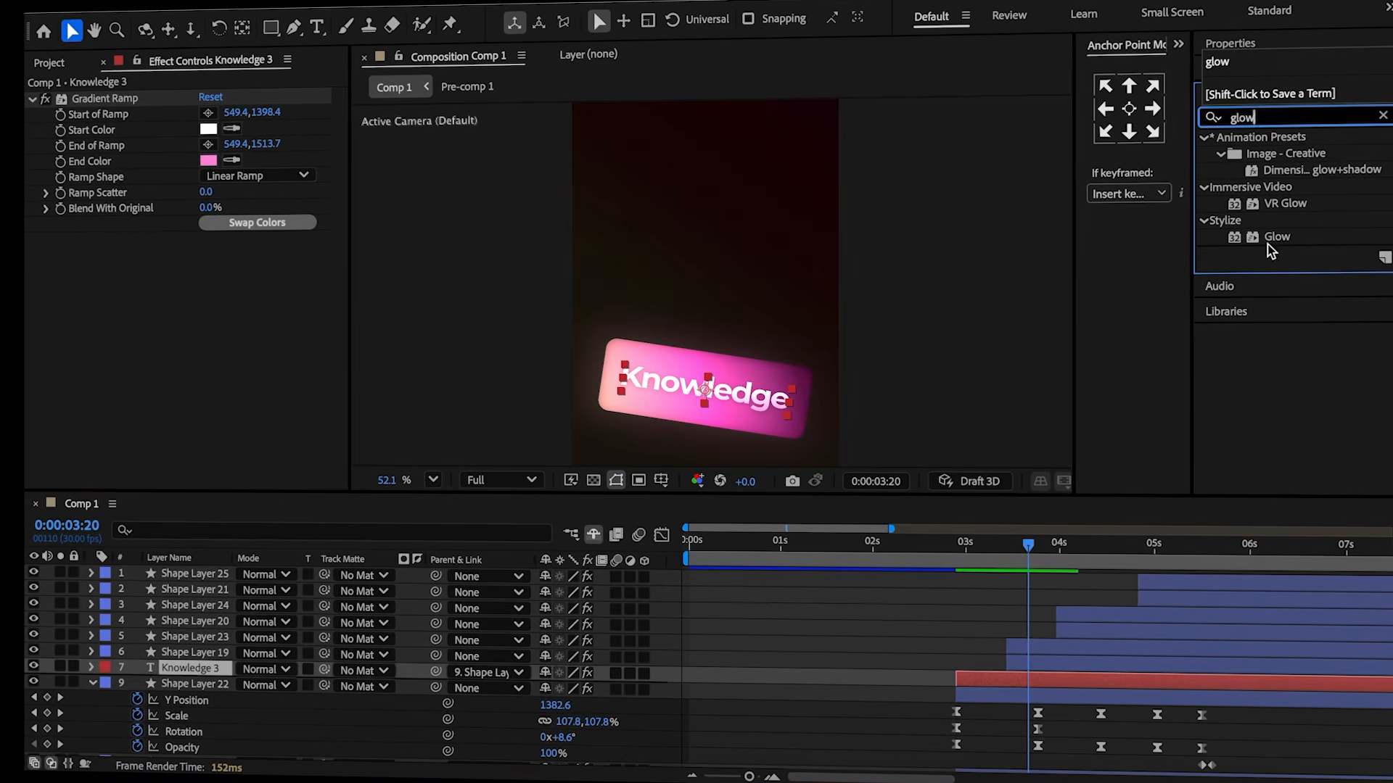
pyautogui.doubleClick(1272, 237)
pyautogui.click(258, 332)
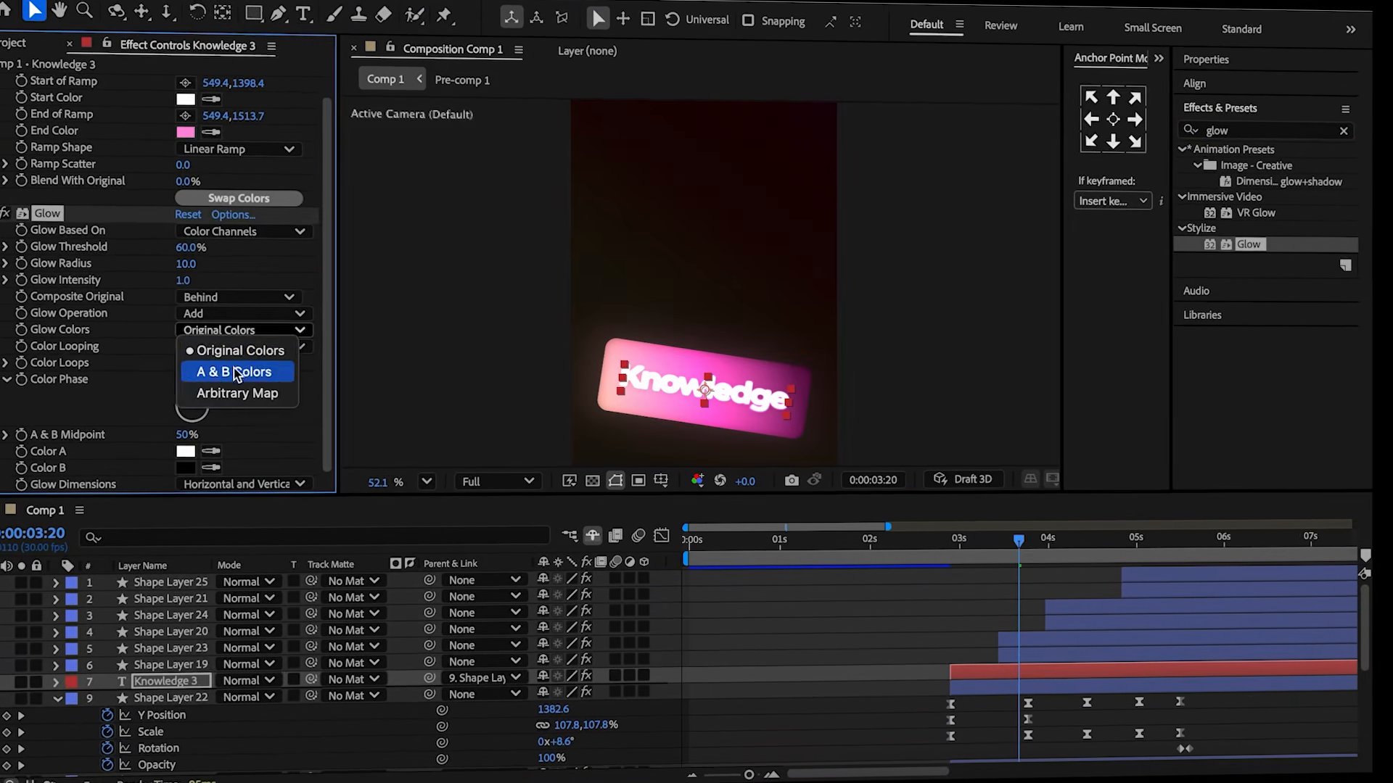
pyautogui.click(249, 385)
pyautogui.click(211, 469)
pyautogui.click(189, 457)
pyautogui.scroll(1, 194, 281)
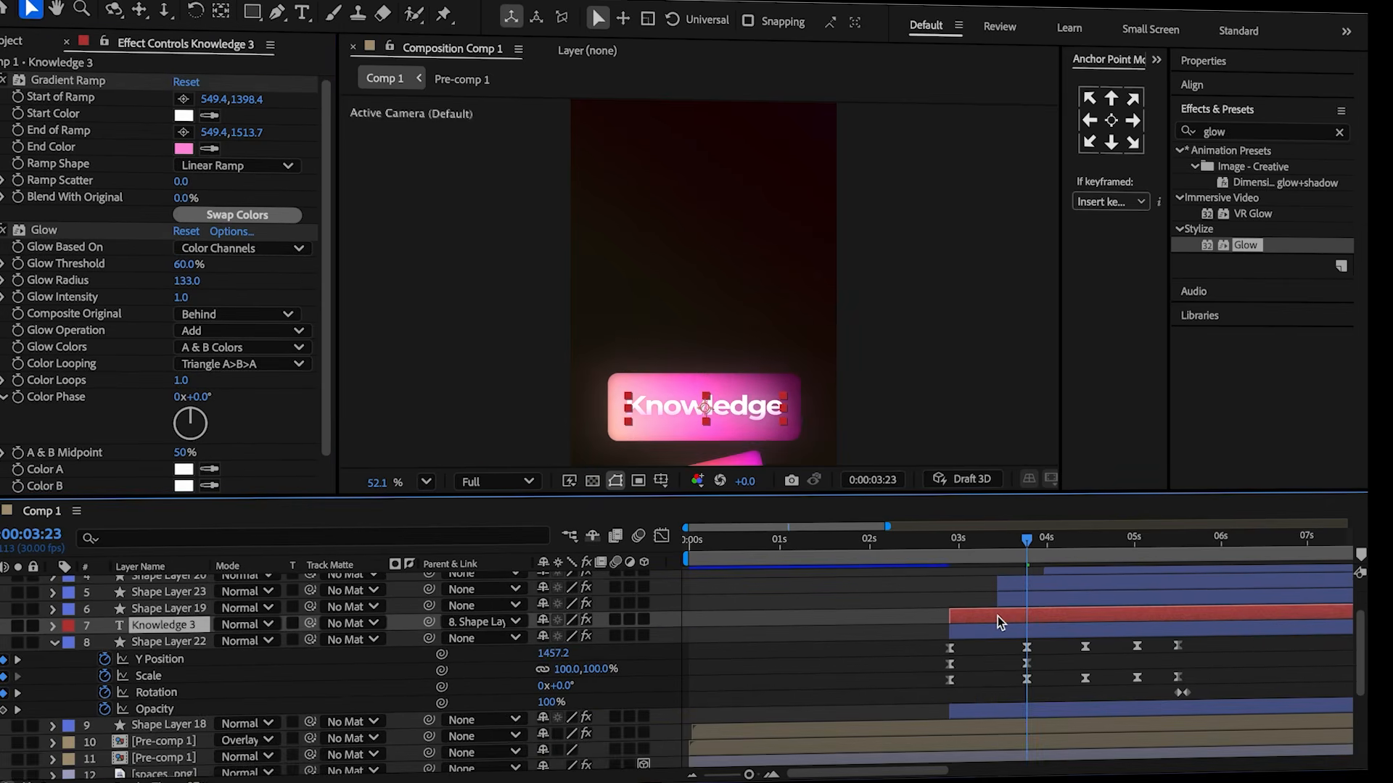
# Duplicate the text layer, clear the copy's parent, and move it above Shape Layer 23.
pyautogui.hotkey('ctrl', 'd')
pyautogui.click(476, 621)
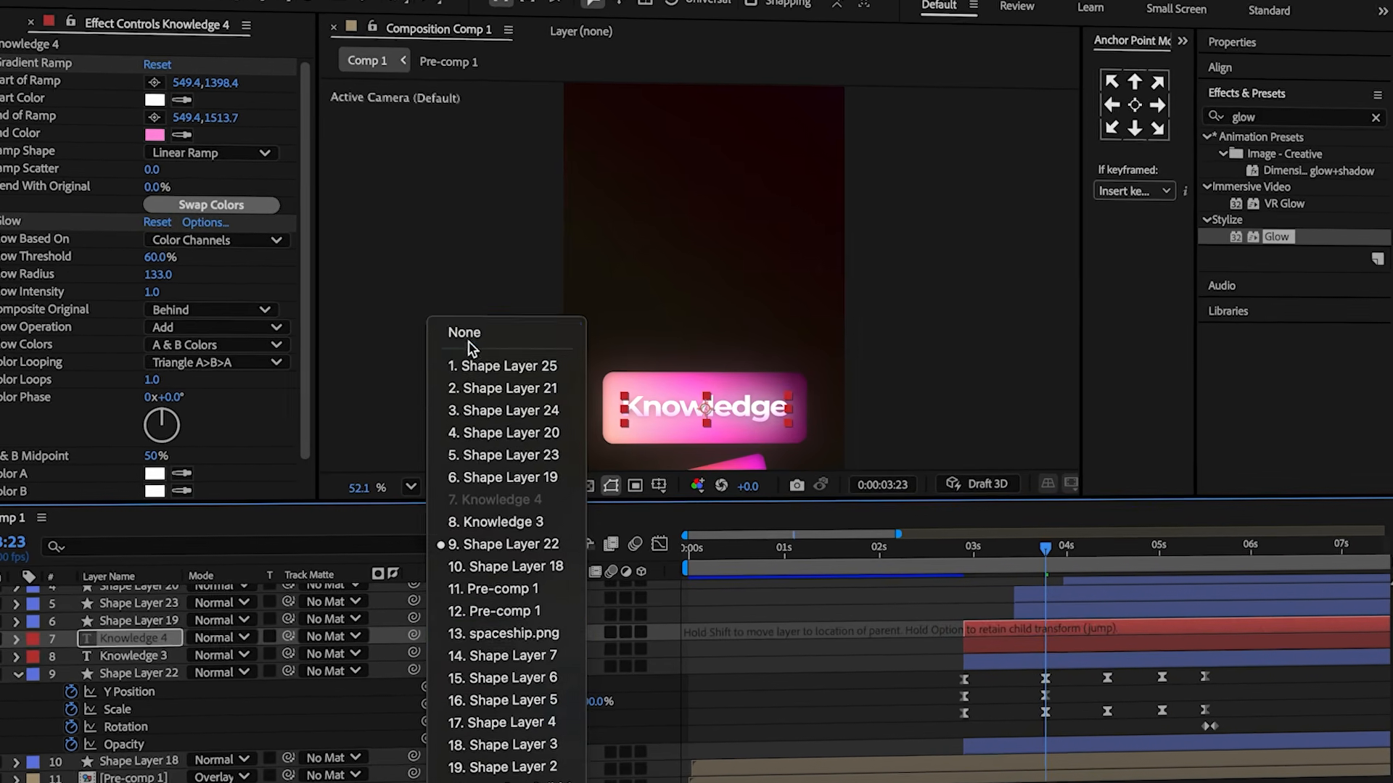
pyautogui.click(467, 336)
pyautogui.scroll(3, 155, 613)
pyautogui.moveTo(130, 688); pyautogui.dragTo(134, 642)
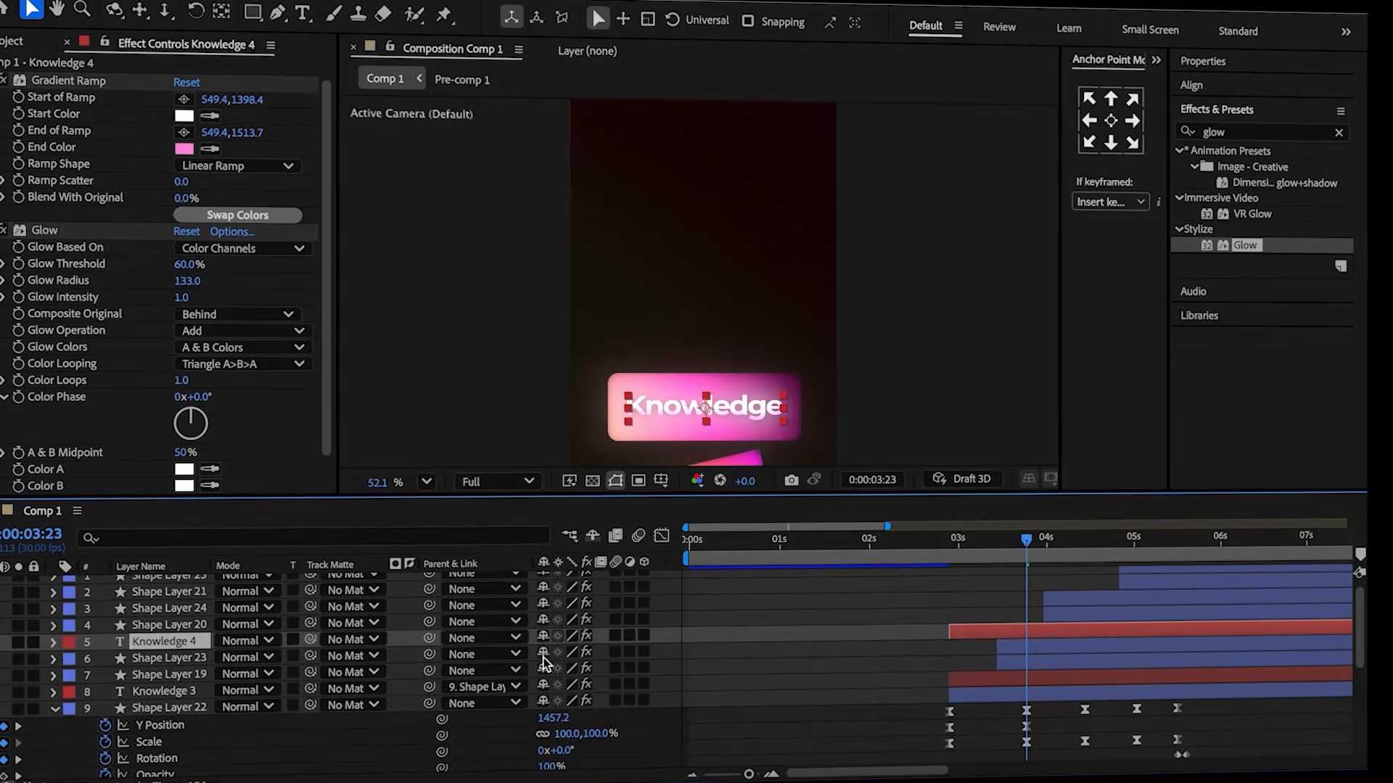
# Parent the duplicated text layer to Shape Layer 23.
pyautogui.click(1044, 646)
pyautogui.press('u')
pyautogui.moveTo(1027, 550); pyautogui.dragTo(1074, 562)
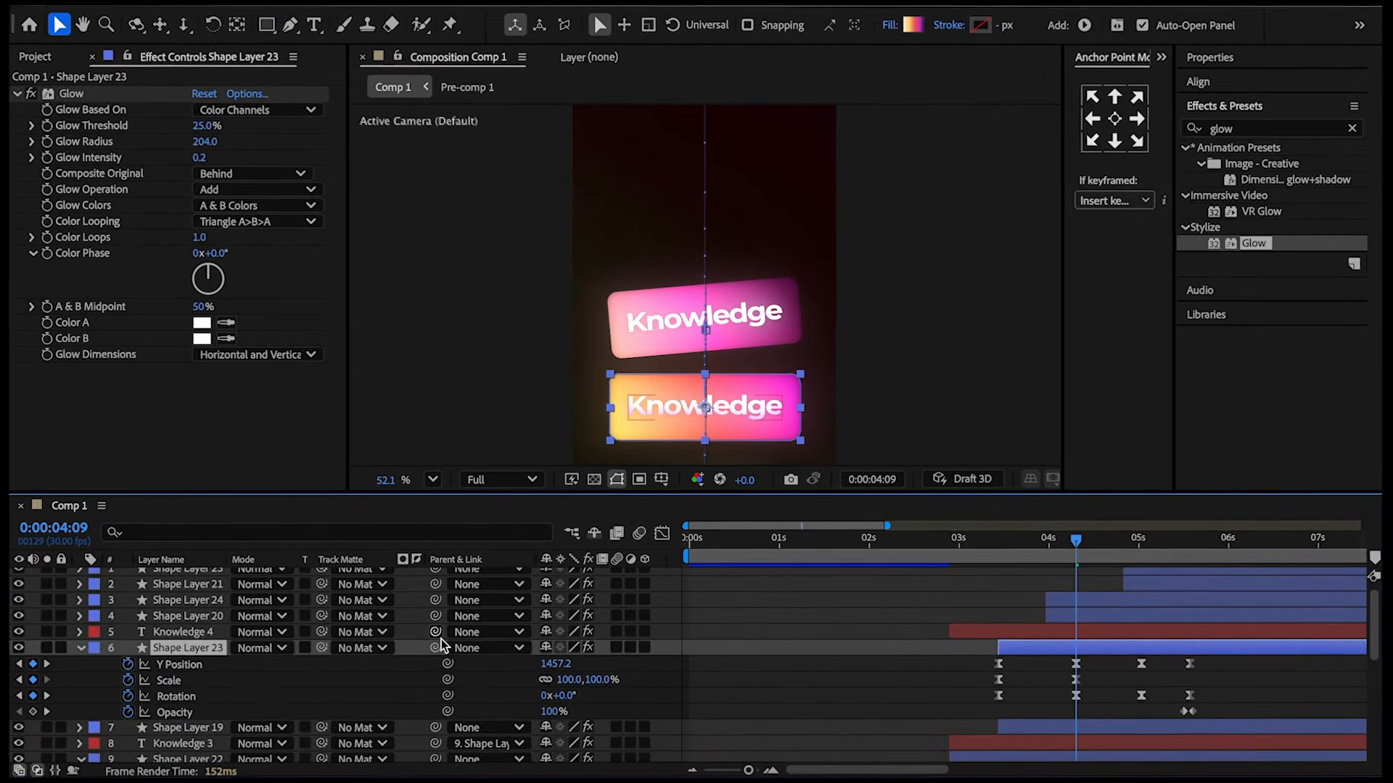
pyautogui.moveTo(436, 632); pyautogui.dragTo(214, 651)
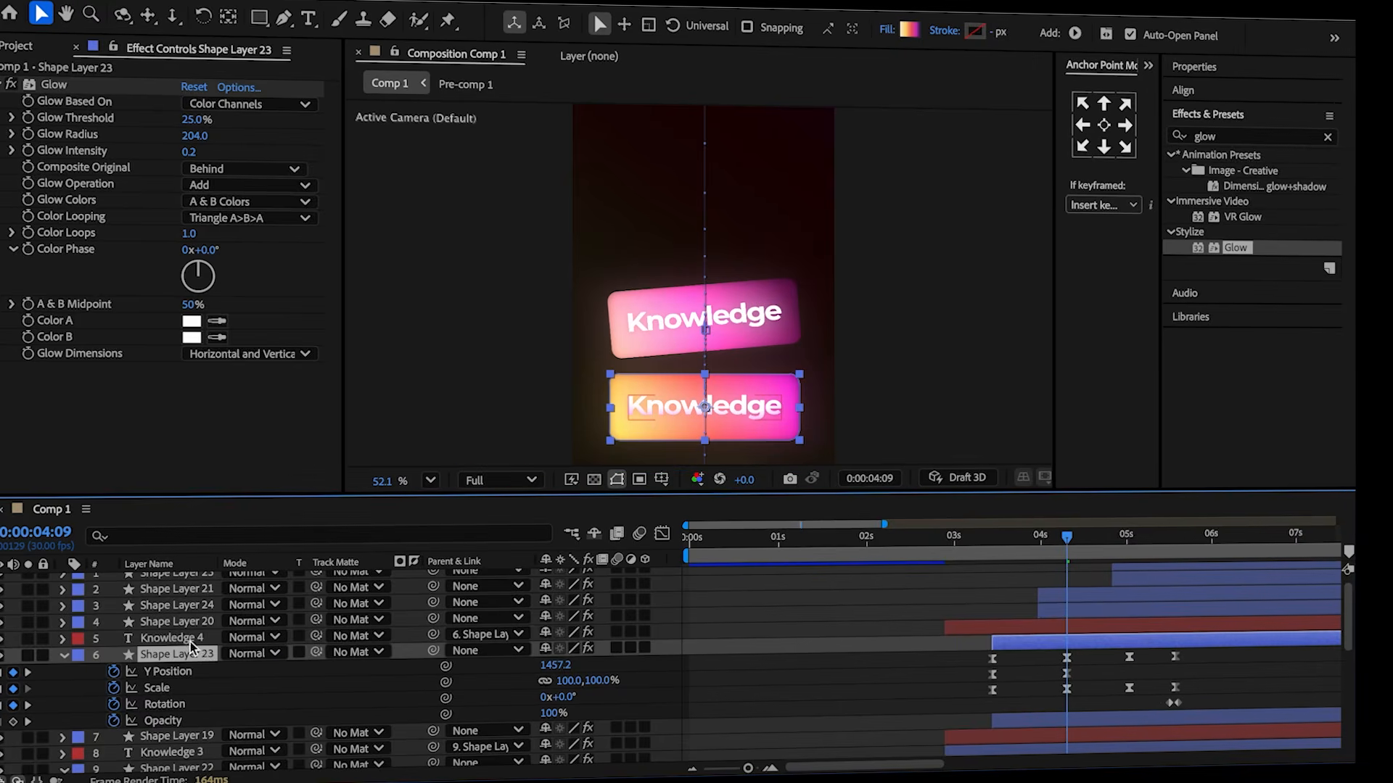
# Change the duplicated text to "Tools" and adjust its position to center it on the rectangle.
pyautogui.click(709, 413)
pyautogui.doubleClick(709, 413)
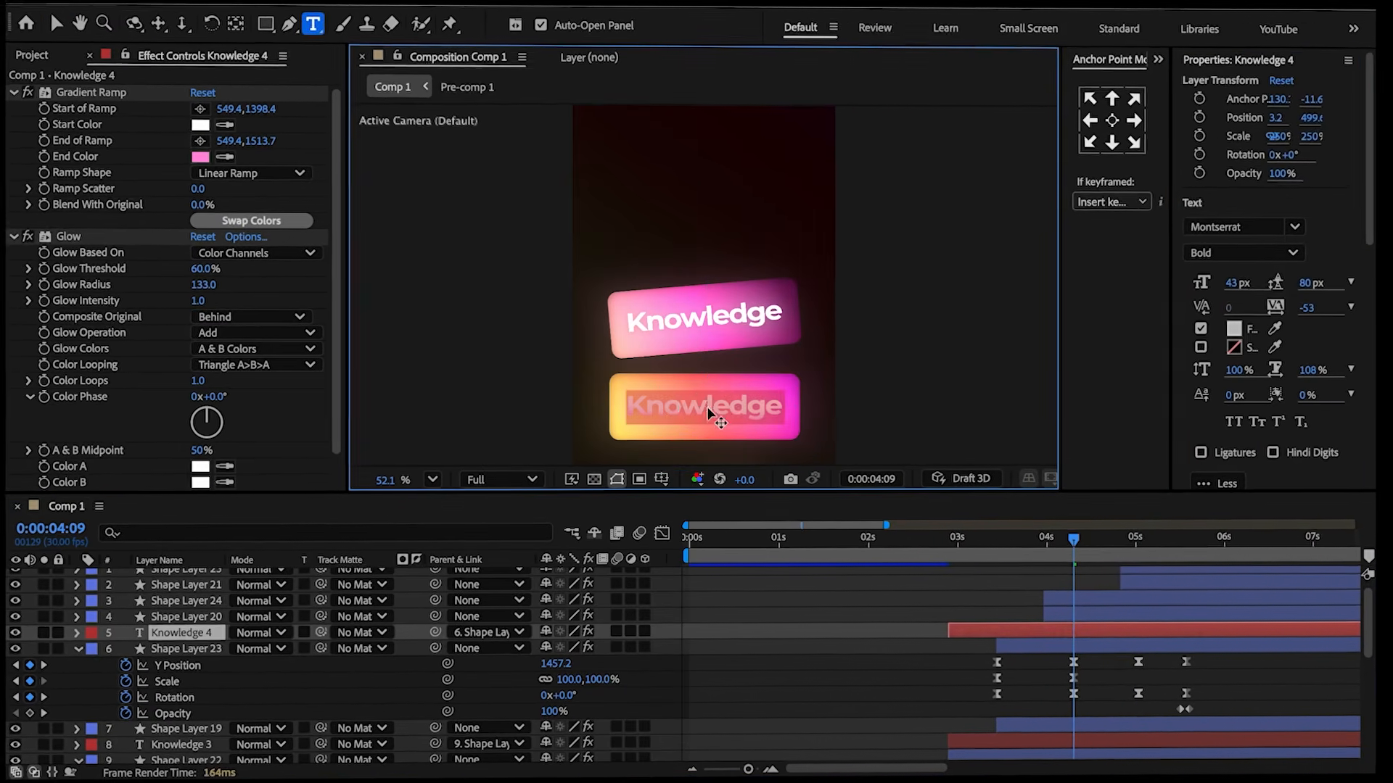
pyautogui.moveTo(556, 647); pyautogui.dragTo(586, 646)
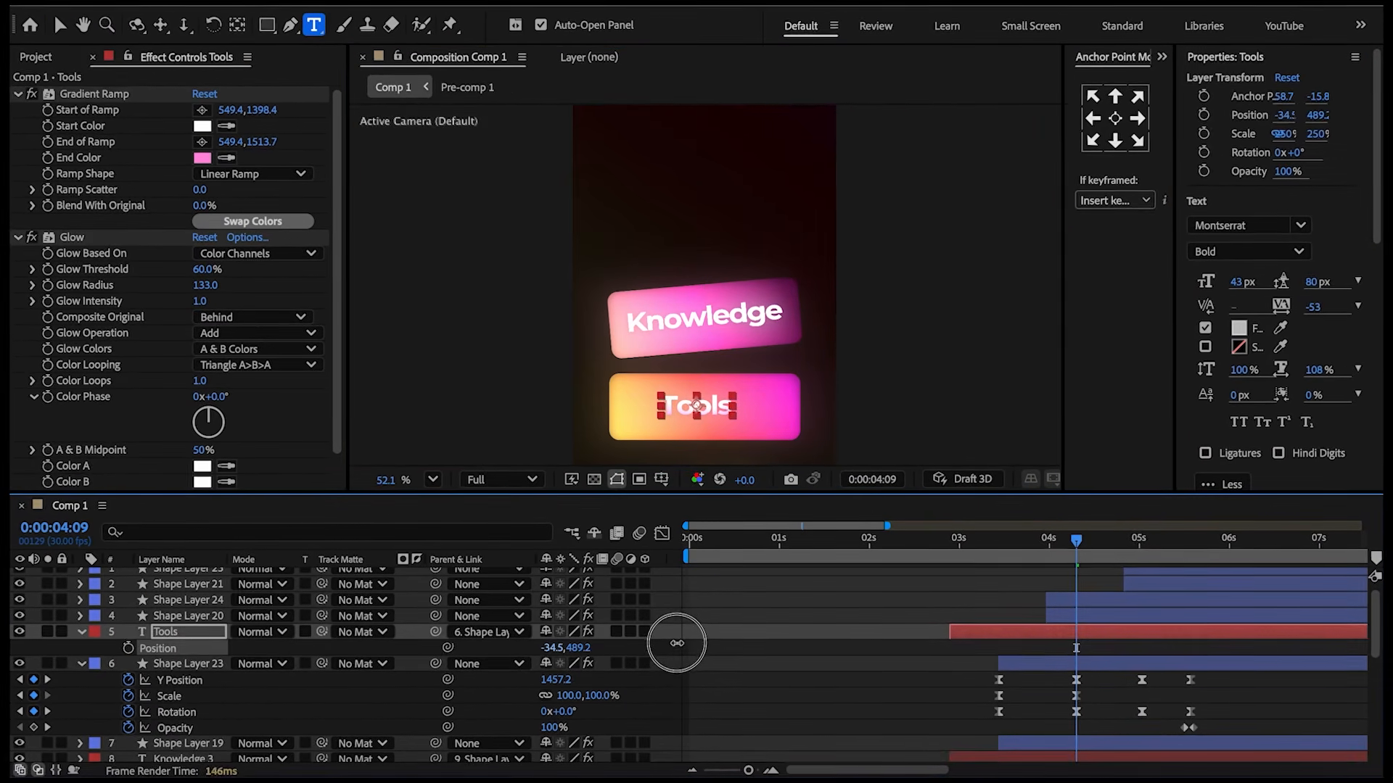
pyautogui.press('p')
# Sample a new end color for the Tools text's gradient ramp.
pyautogui.click(225, 157)
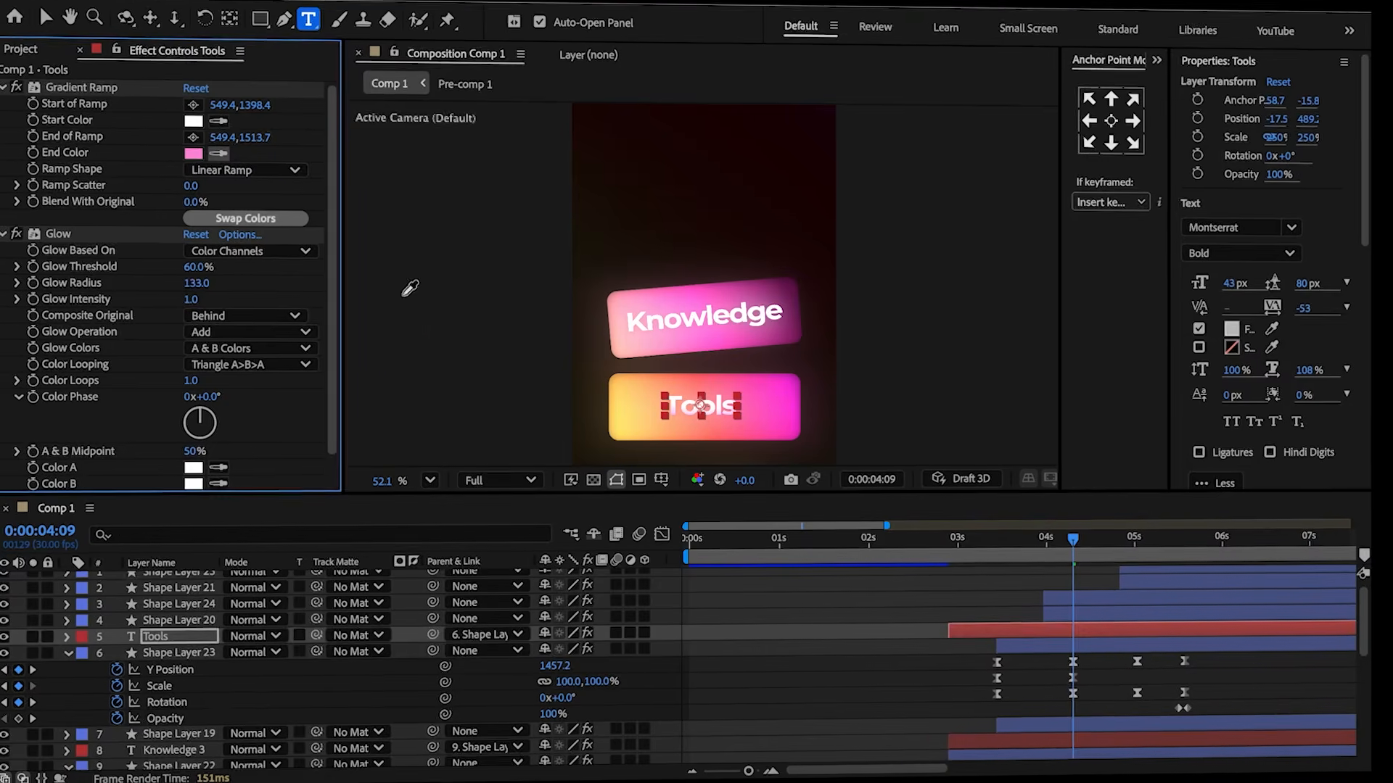
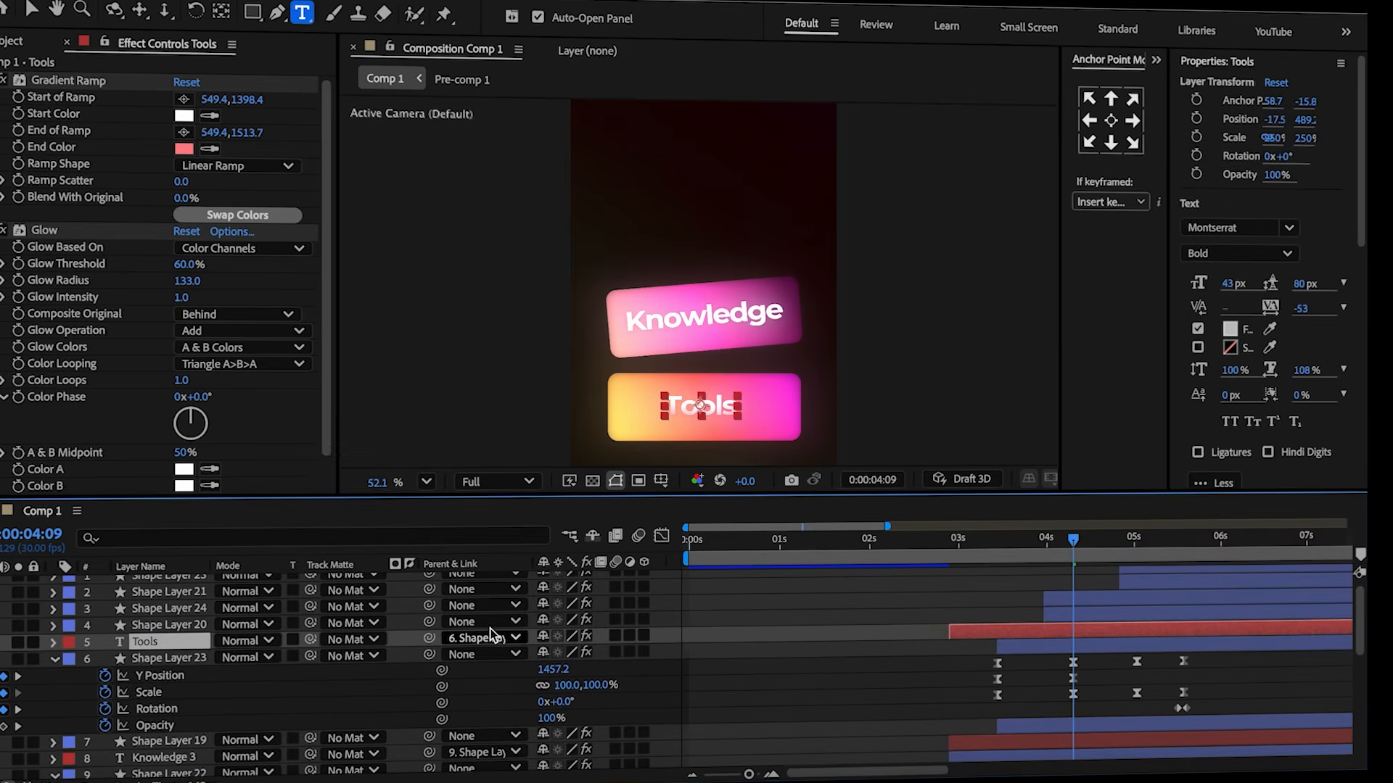
# Duplicate the Tools text layer, clear the copy's parent, and move it above Shape Layer 24.
pyautogui.hotkey('ctrl', 'd')
pyautogui.click(465, 638)
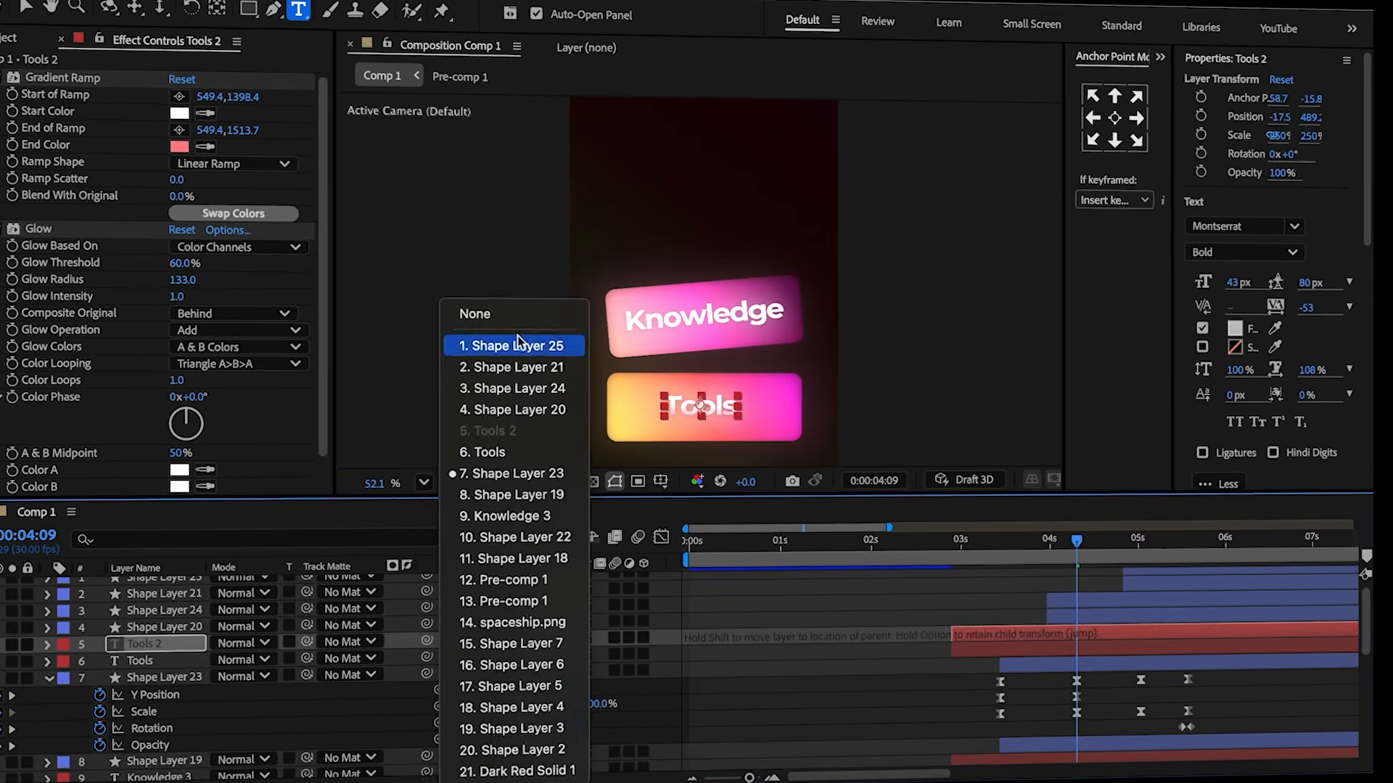
pyautogui.click(511, 316)
pyautogui.moveTo(153, 643); pyautogui.dragTo(121, 625)
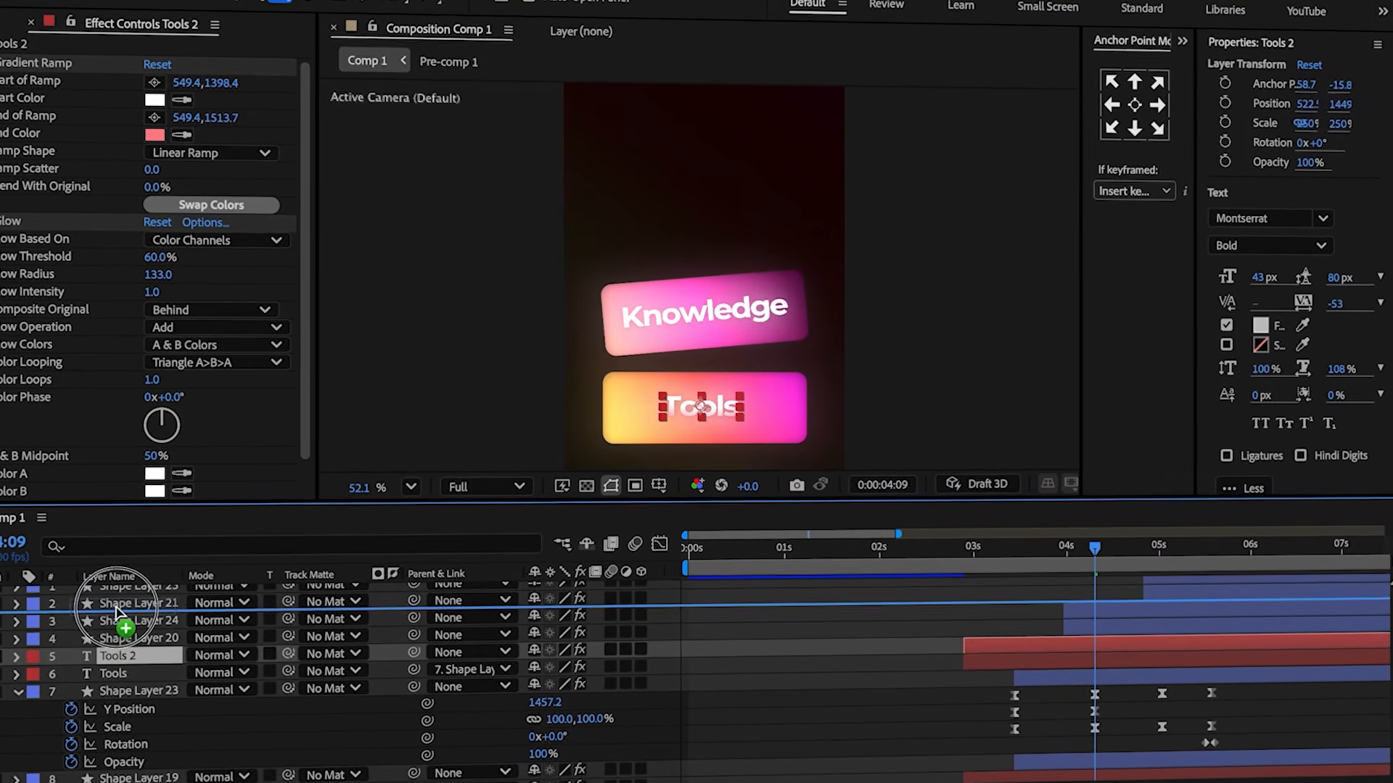
# Parent the duplicated text layer to Shape Layer 24.
pyautogui.click(1142, 636)
pyautogui.press('u')
pyautogui.moveTo(1092, 548); pyautogui.dragTo(1129, 563)
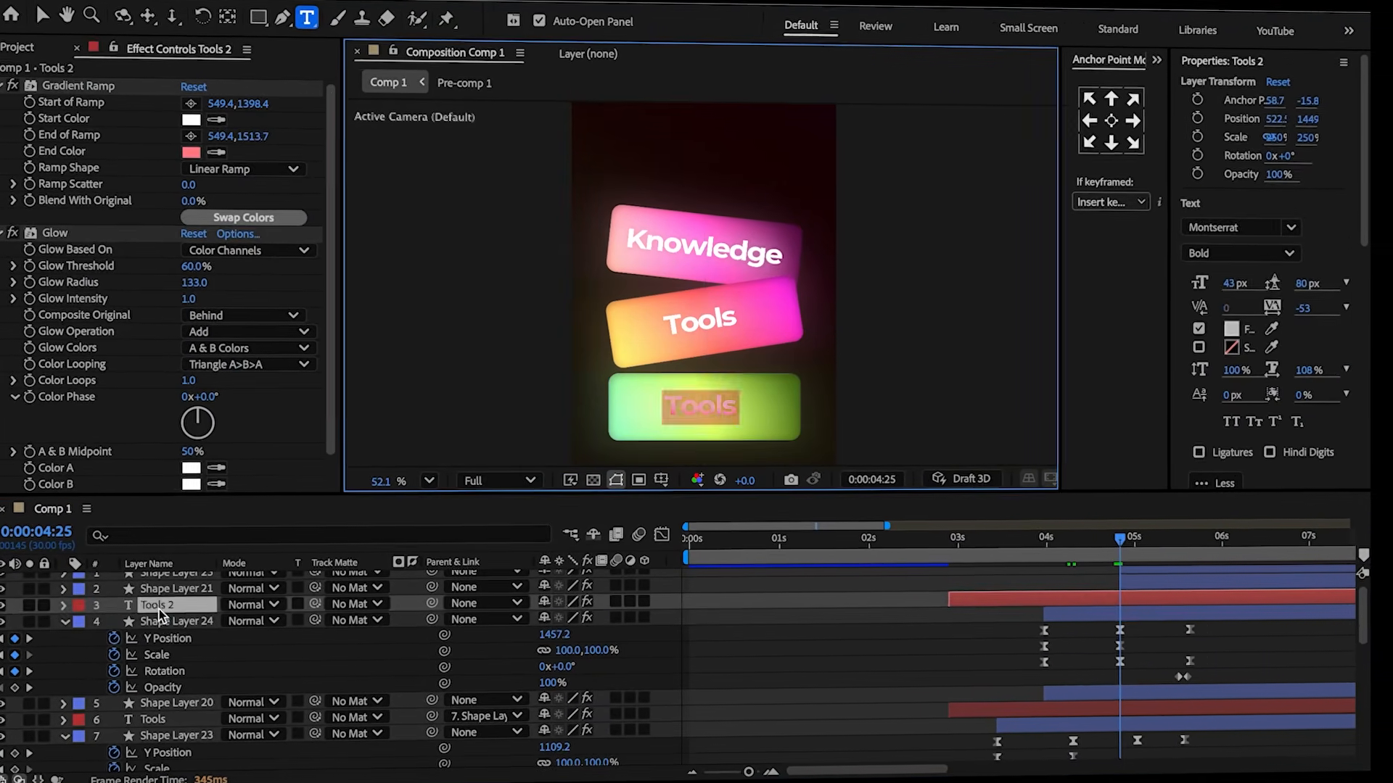
pyautogui.press('p')
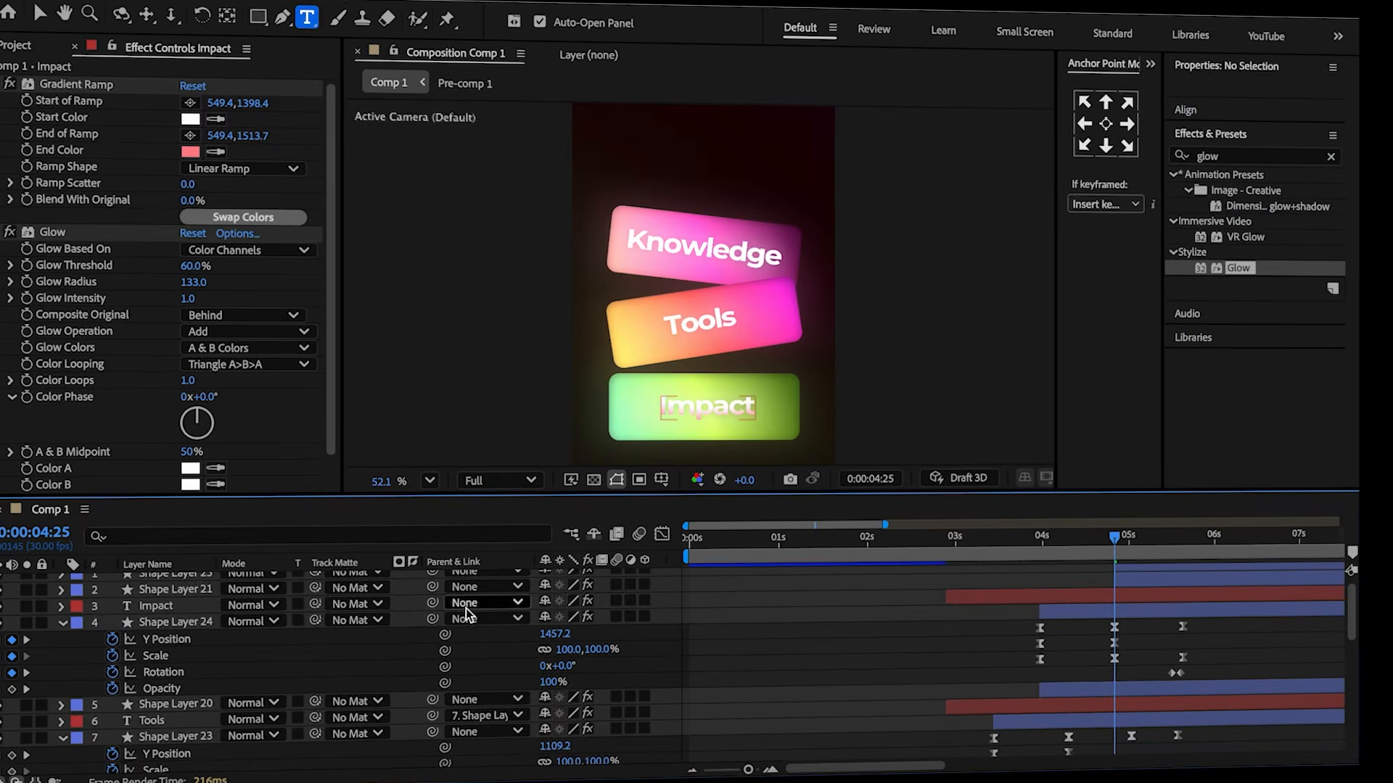
pyautogui.moveTo(433, 603); pyautogui.dragTo(185, 627)
# Sample a new yellow end color for the Impact text's gradient ramp.
pyautogui.click(159, 606)
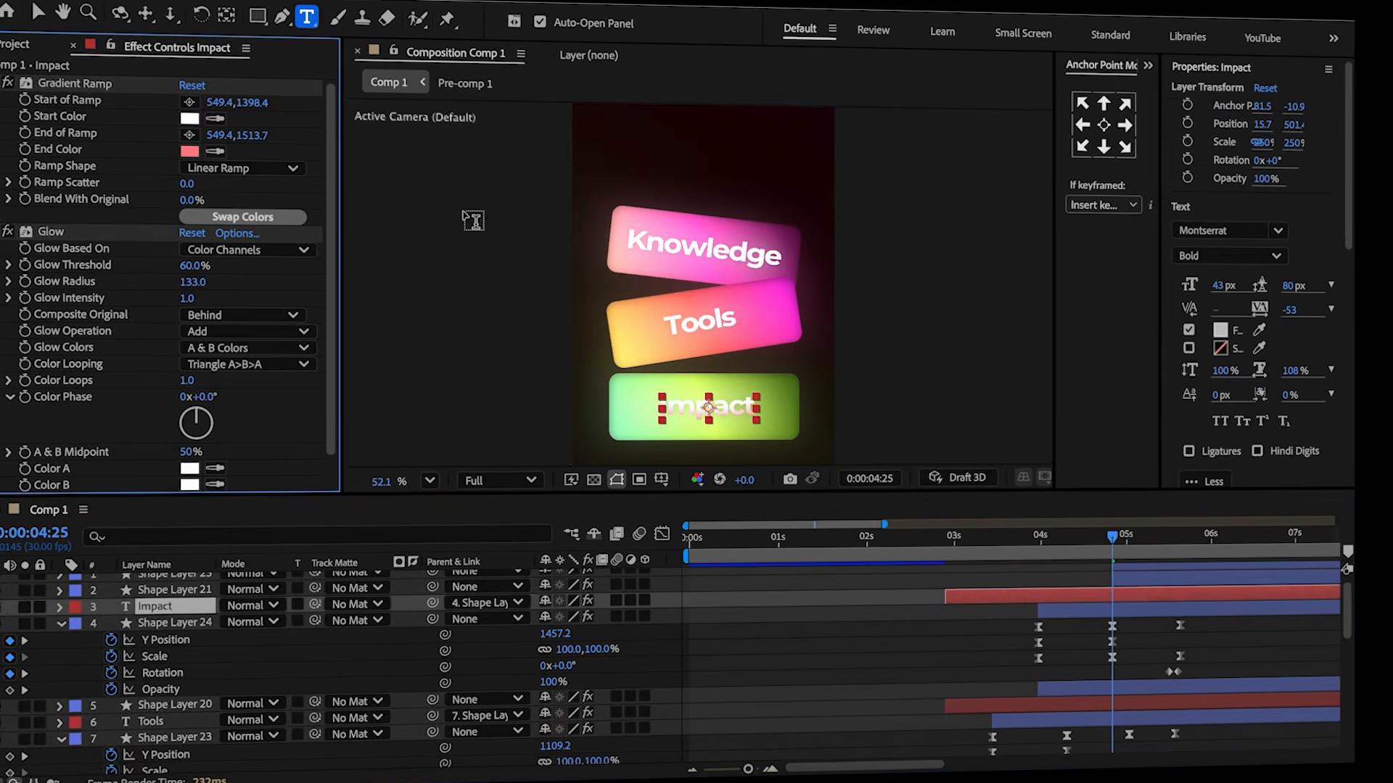
pyautogui.click(214, 151)
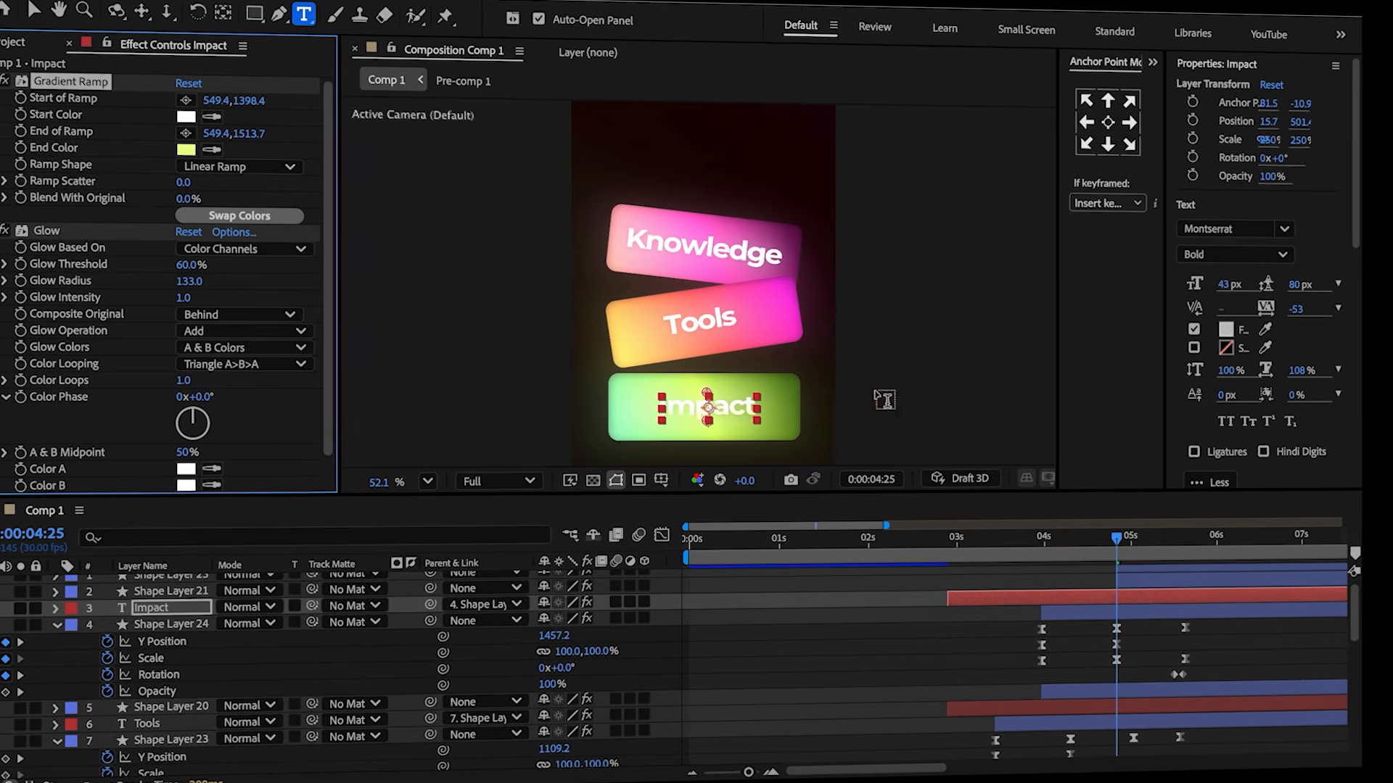
pyautogui.click(889, 618)
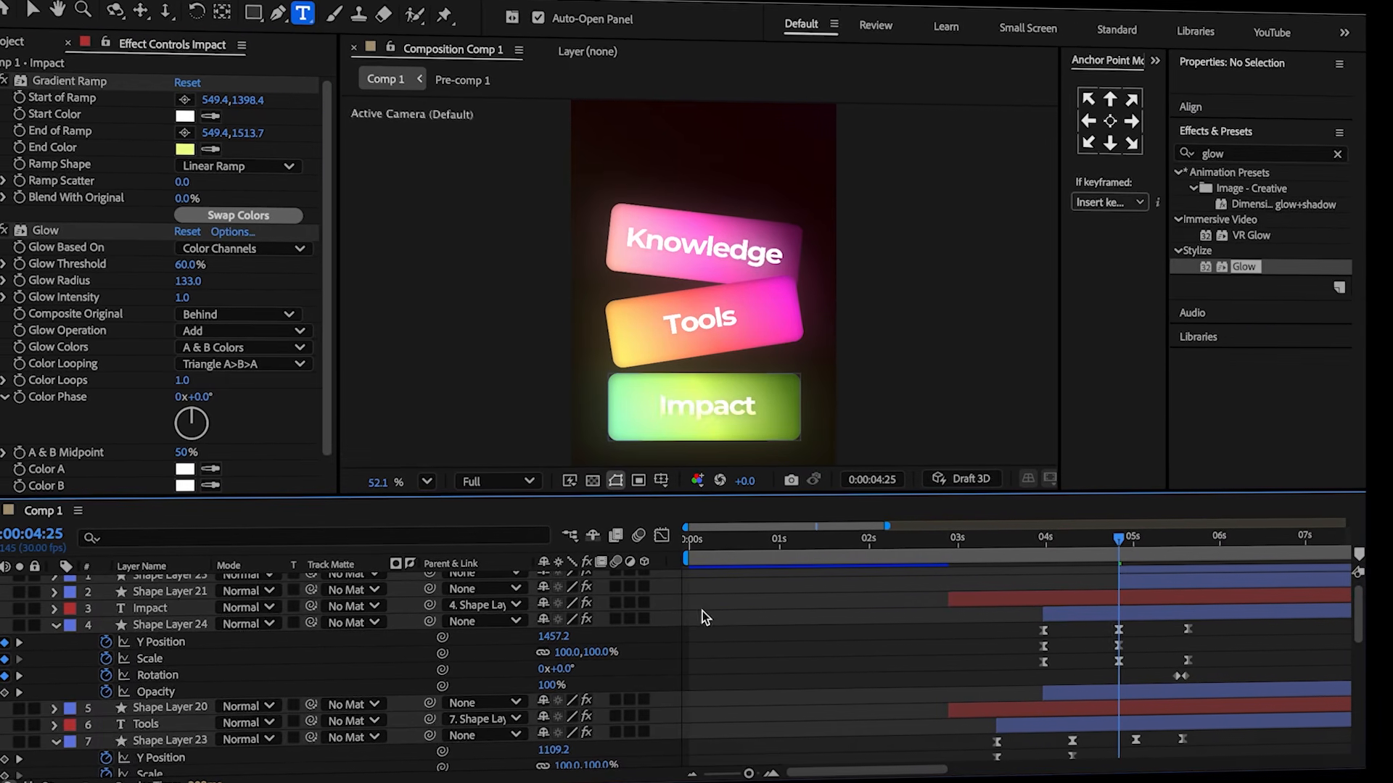
# Duplicate the Impact text layer, clear the copy's parent, and move it to the top of the stack.
pyautogui.click(127, 611)
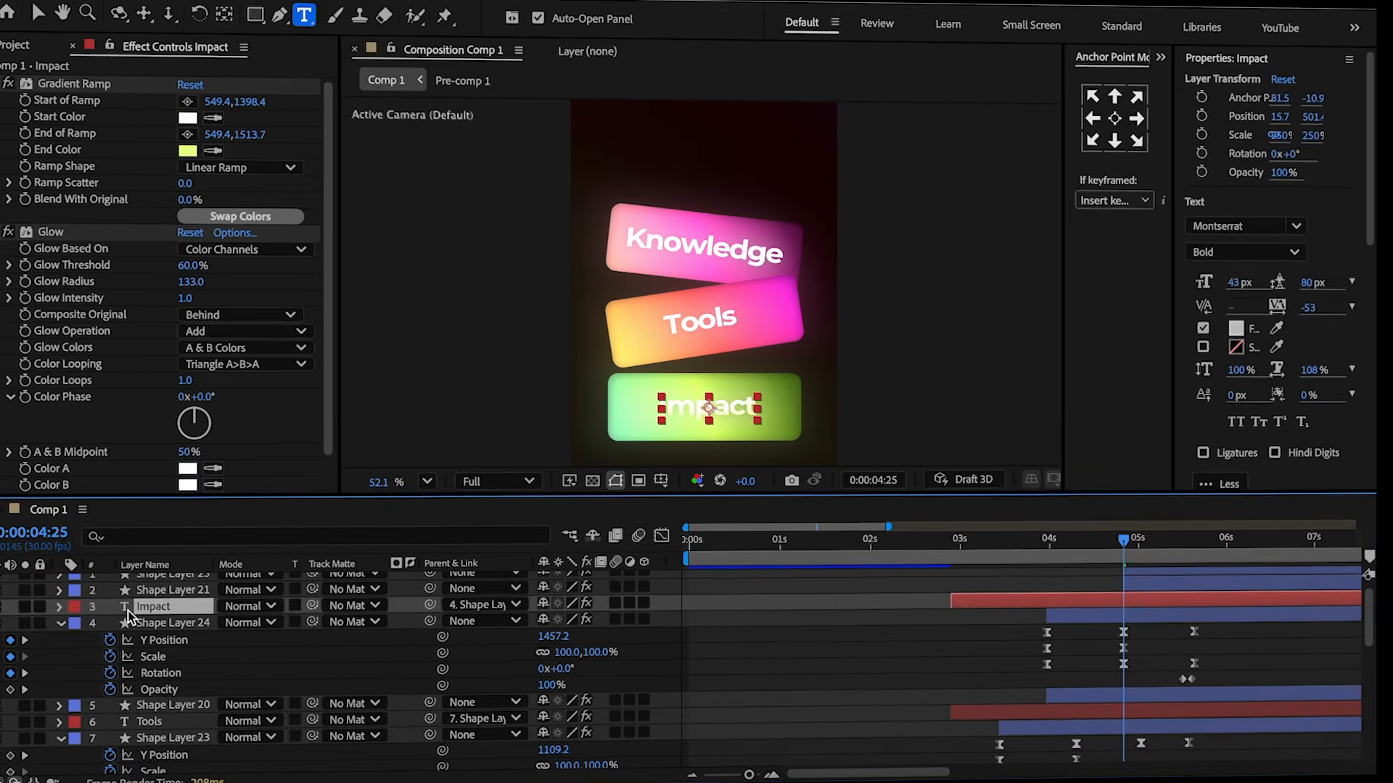
pyautogui.hotkey('ctrl', 'd')
pyautogui.click(448, 608)
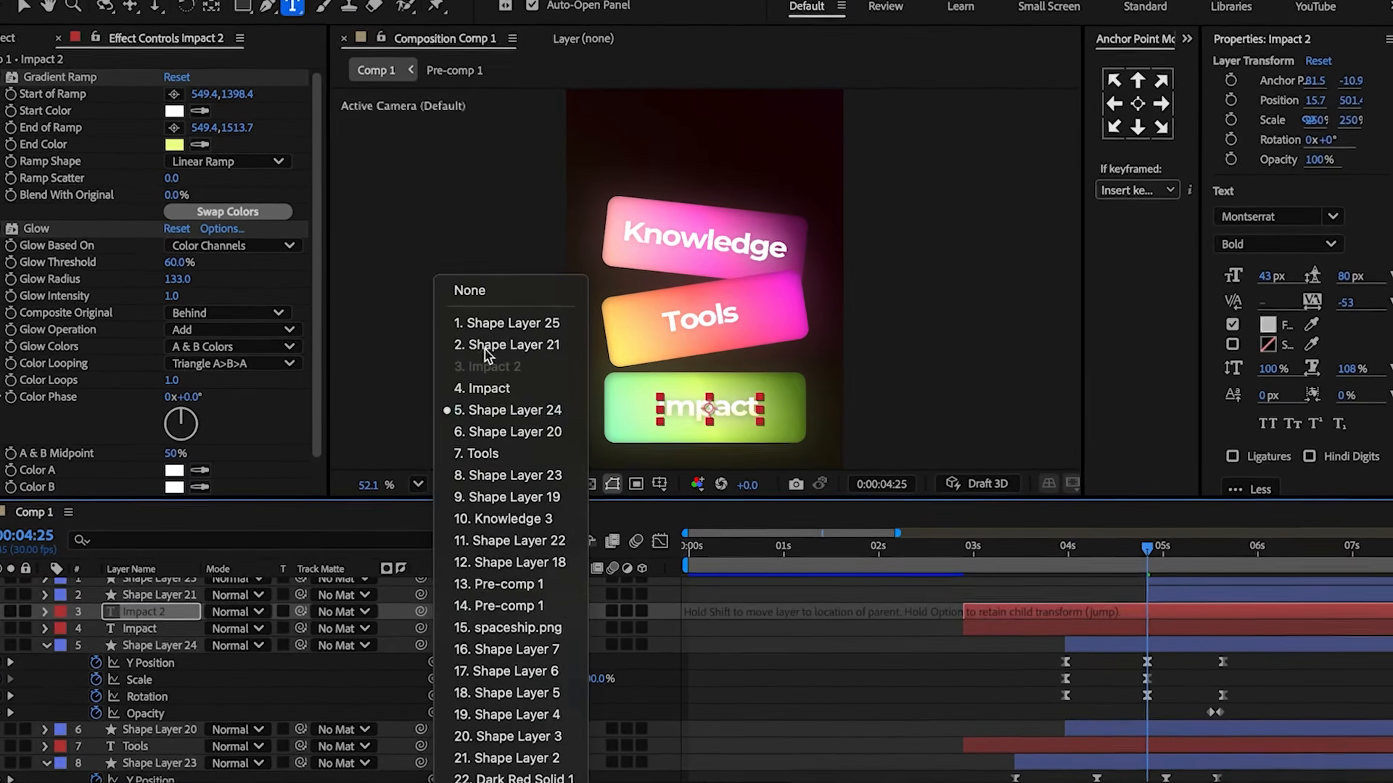
pyautogui.click(466, 289)
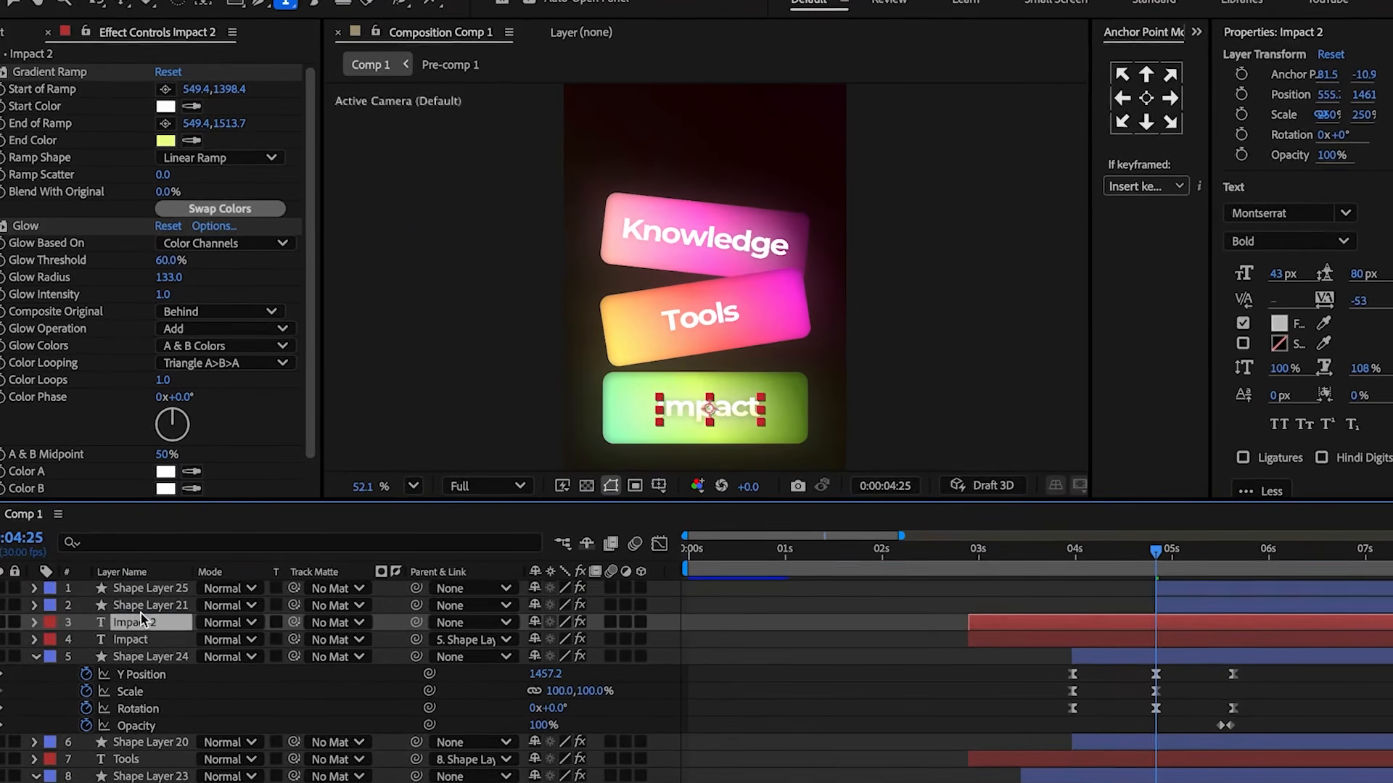
pyautogui.moveTo(141, 618); pyautogui.dragTo(139, 584)
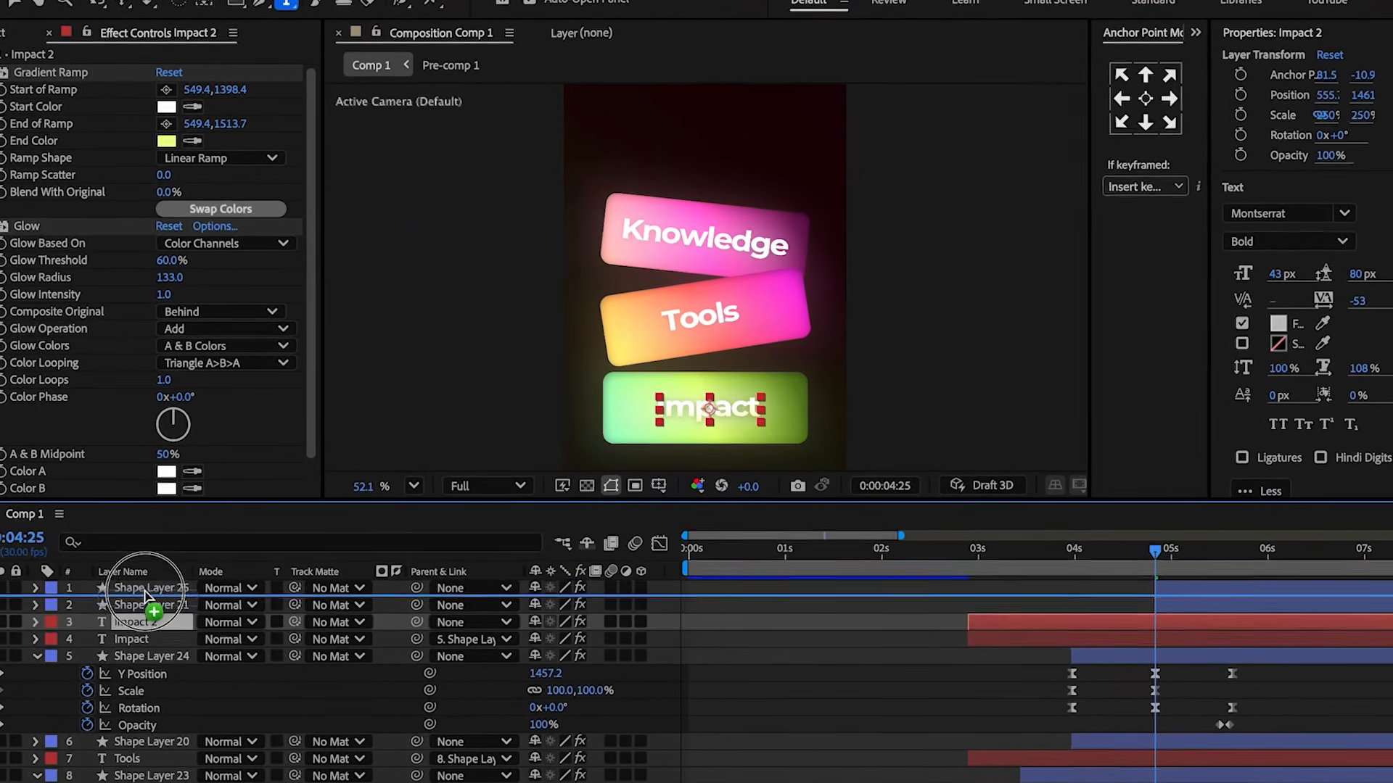
# Parent the Impact 2 text layer to Shape Layer 25.
pyautogui.click(130, 606)
pyautogui.press('u')
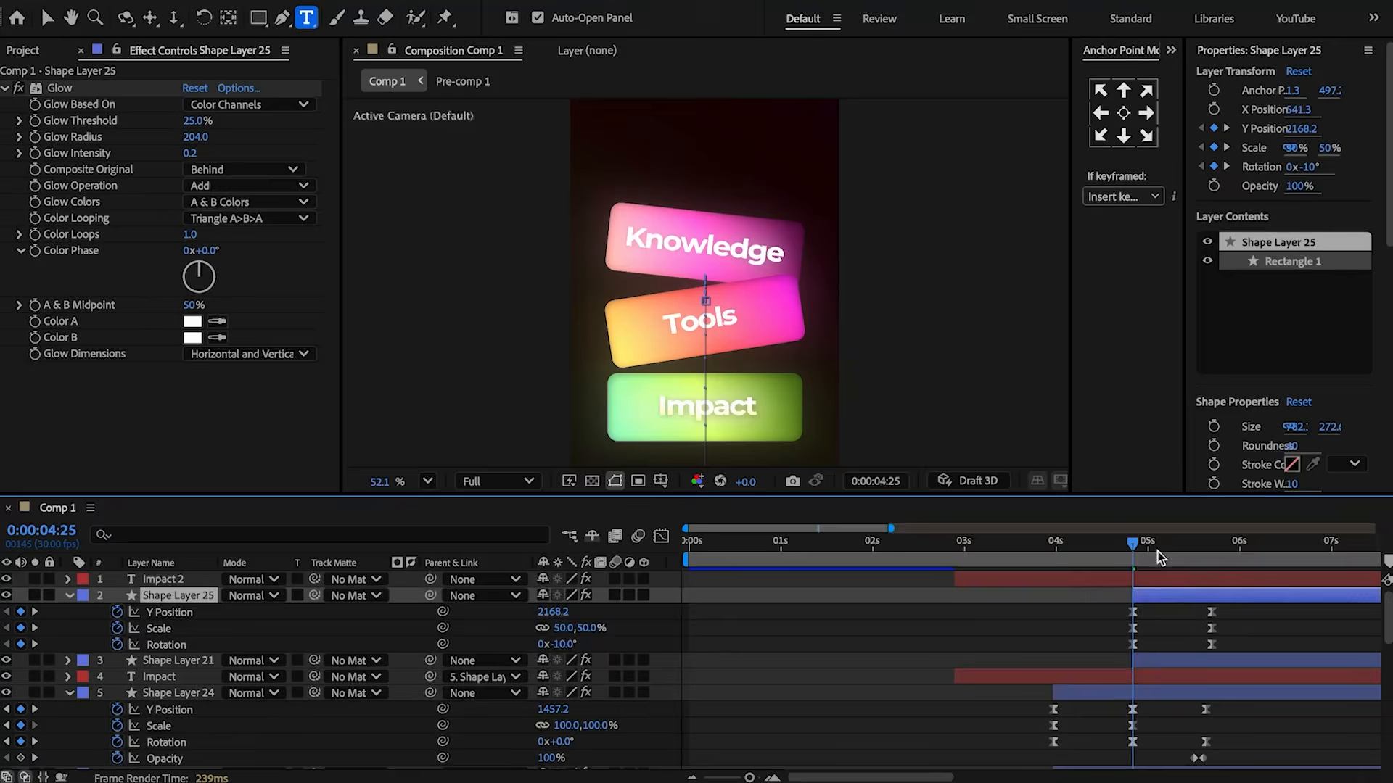
pyautogui.moveTo(1157, 557); pyautogui.dragTo(1208, 560)
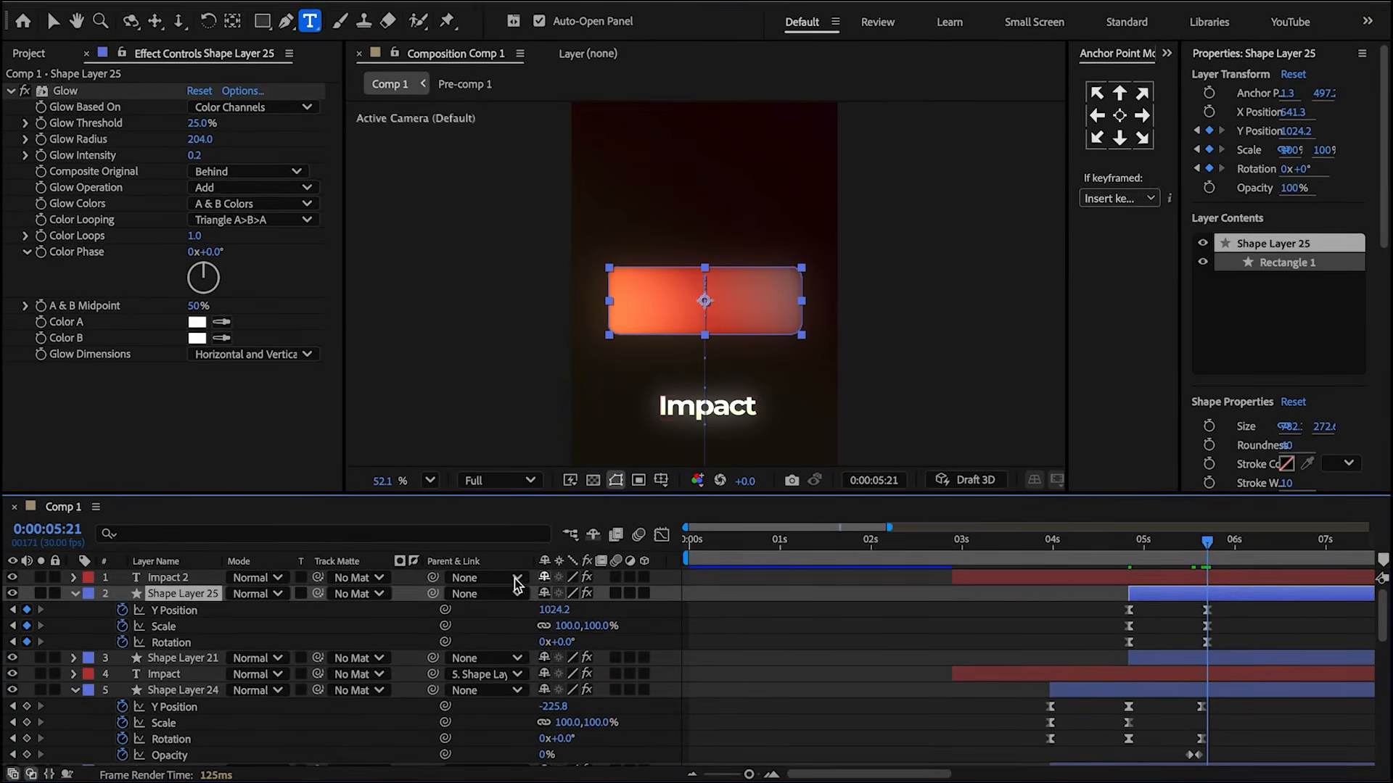
pyautogui.moveTo(433, 578); pyautogui.dragTo(186, 596)
# Adjust the duplicated text's position to center it on Shape Layer 25's rectangle.
pyautogui.press('p')
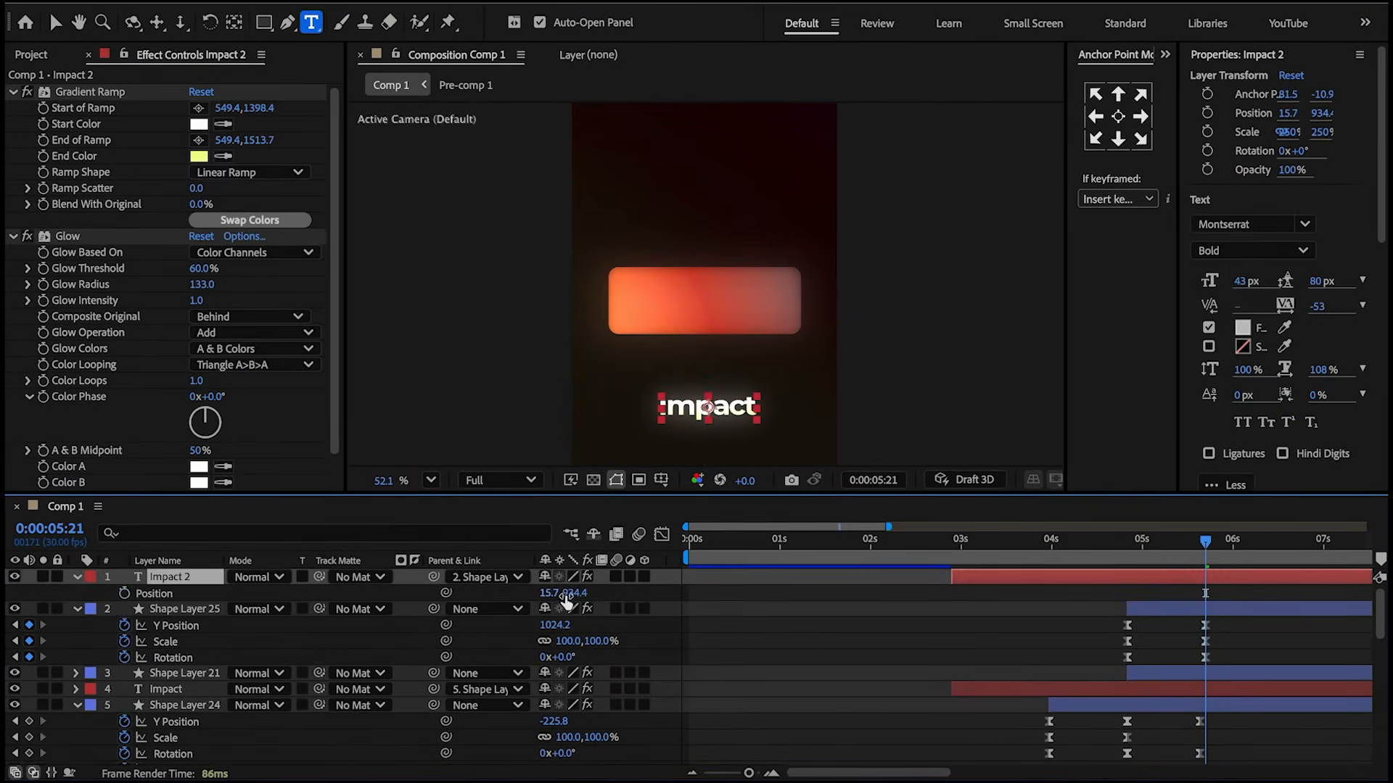
pyautogui.press('Up')
pyautogui.press('Up')
pyautogui.press('Up')
pyautogui.press('Up')
pyautogui.press('Up')
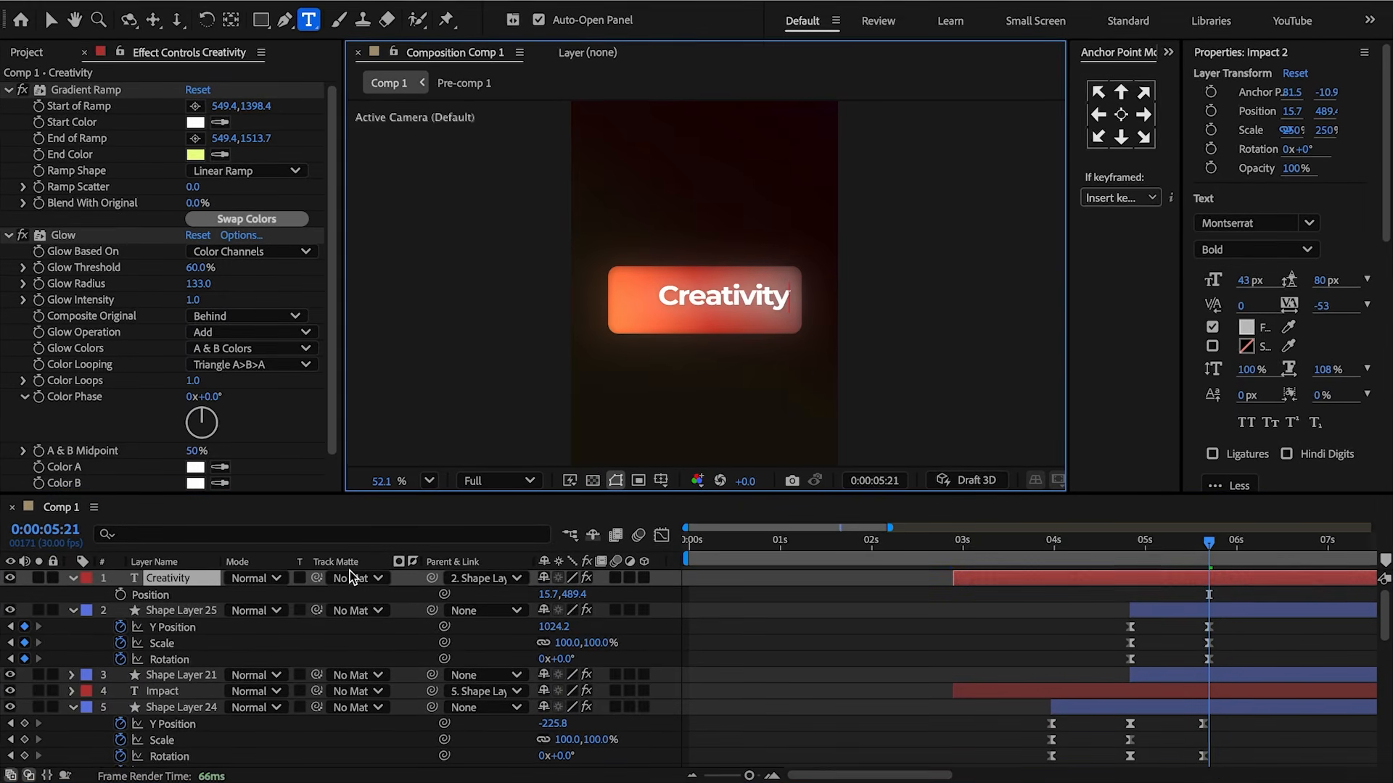
pyautogui.moveTo(563, 594); pyautogui.dragTo(437, 603)
# Set the Creativity gradient ramp's start to 549.4,923.4 and end to 549.4,1107.7, and sample a new end color.
pyautogui.moveTo(249, 101); pyautogui.dragTo(128, 140)
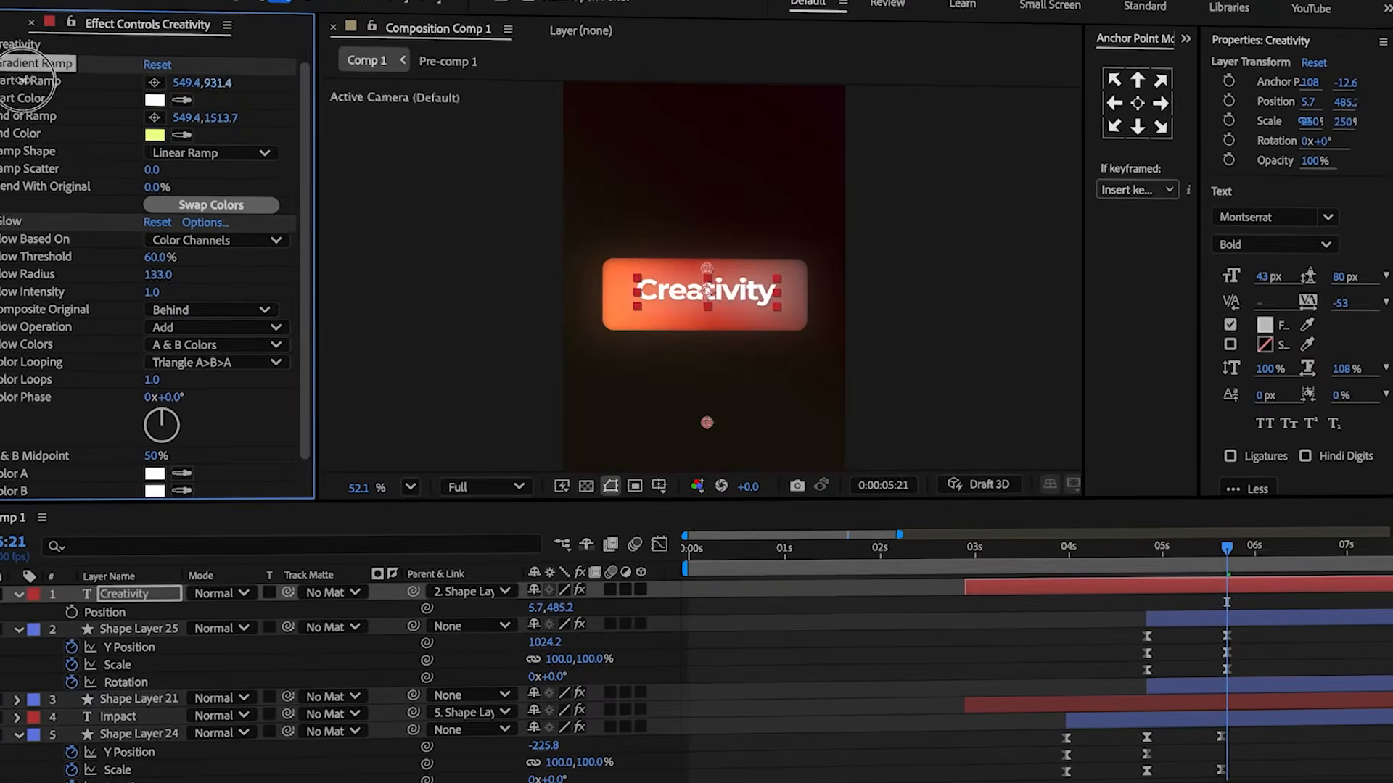
pyautogui.moveTo(247, 132); pyautogui.dragTo(82, 140)
pyautogui.click(212, 148)
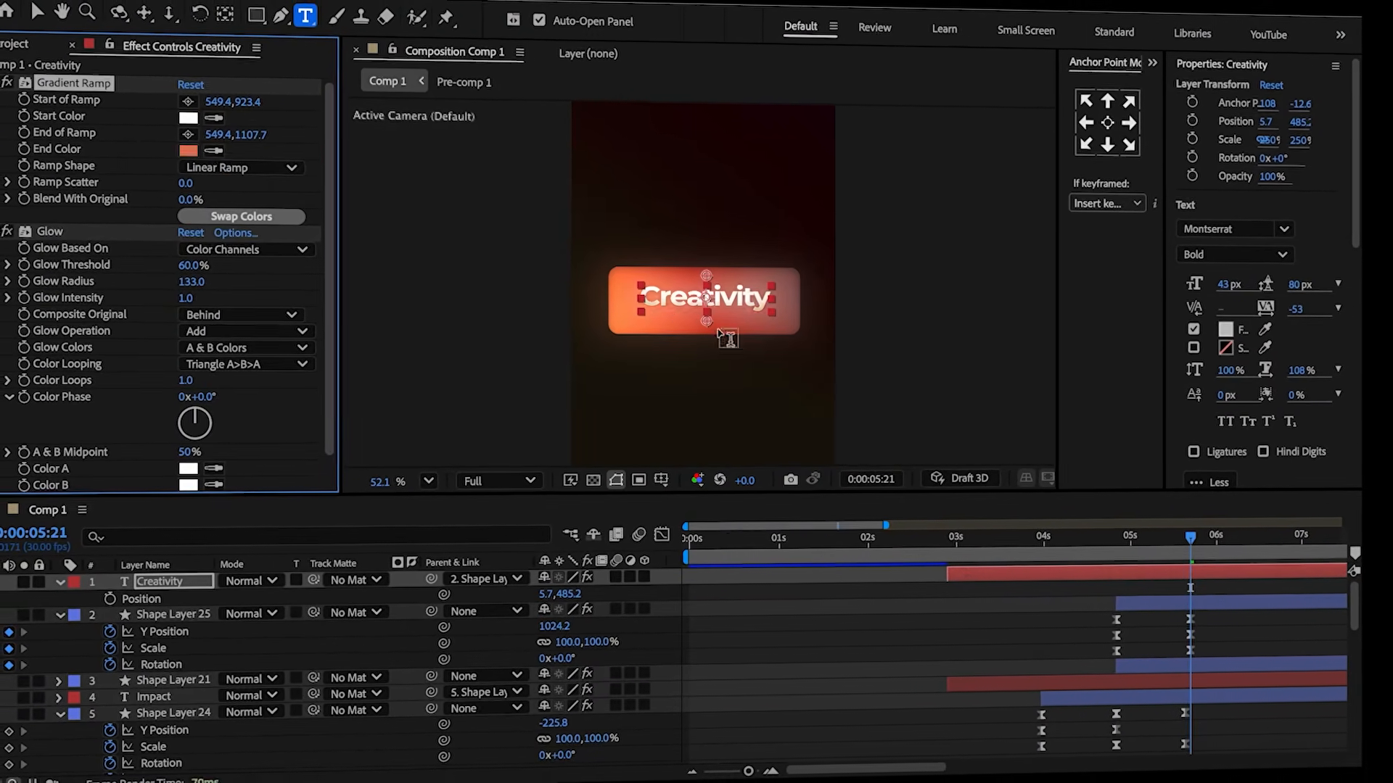
pyautogui.click(189, 150)
pyautogui.moveTo(613, 299); pyautogui.dragTo(615, 253)
pyautogui.click(878, 285)
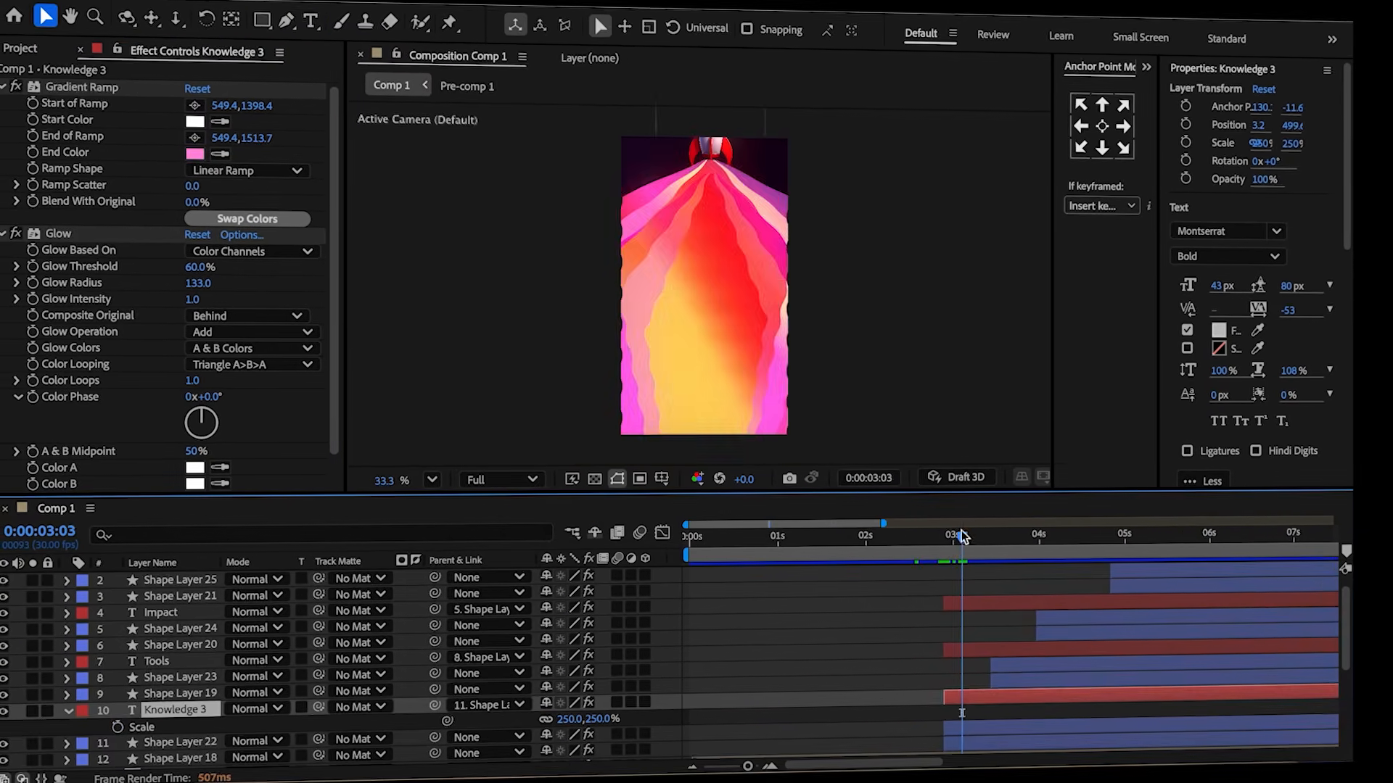
# Add a 250% scale keyframe to Knowledge 3 at 3:04.
pyautogui.moveTo(965, 535); pyautogui.dragTo(939, 536)
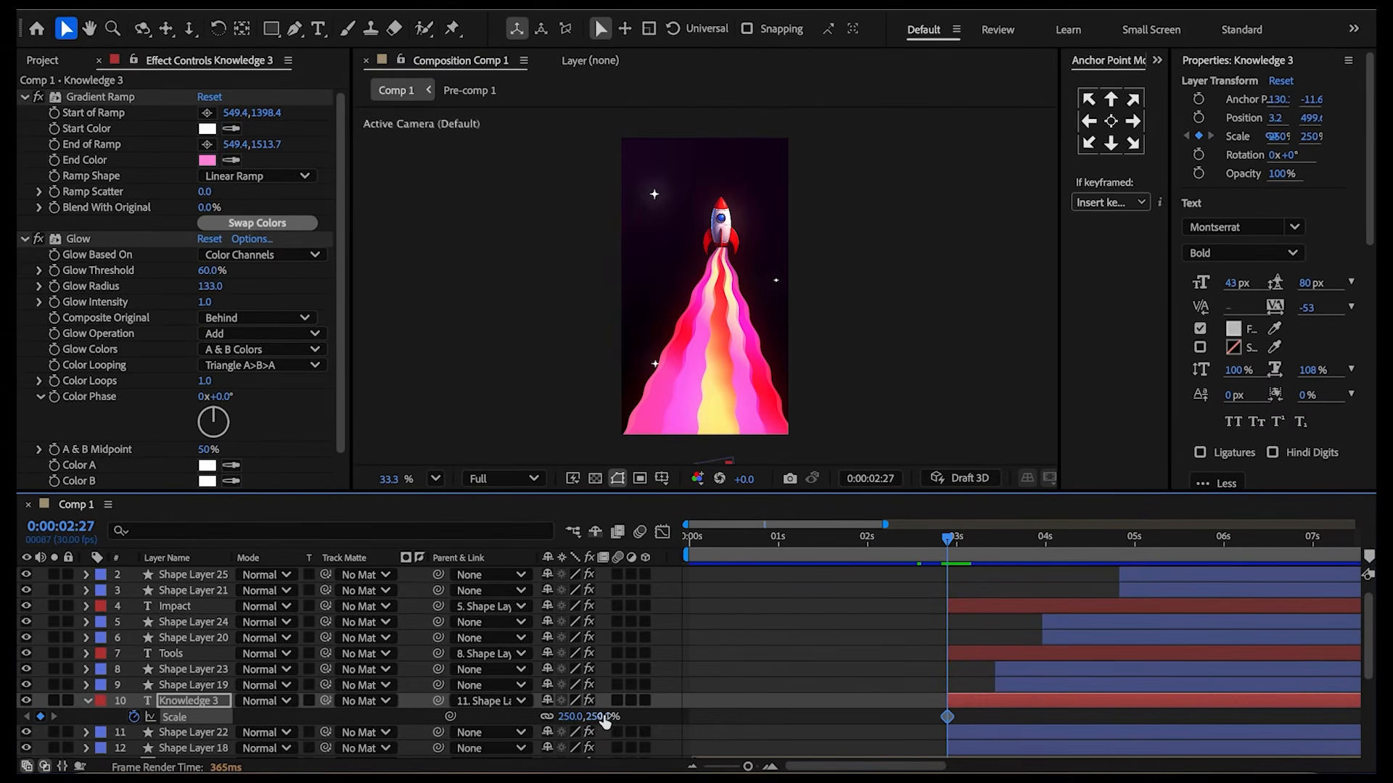
pyautogui.click(811, 704)
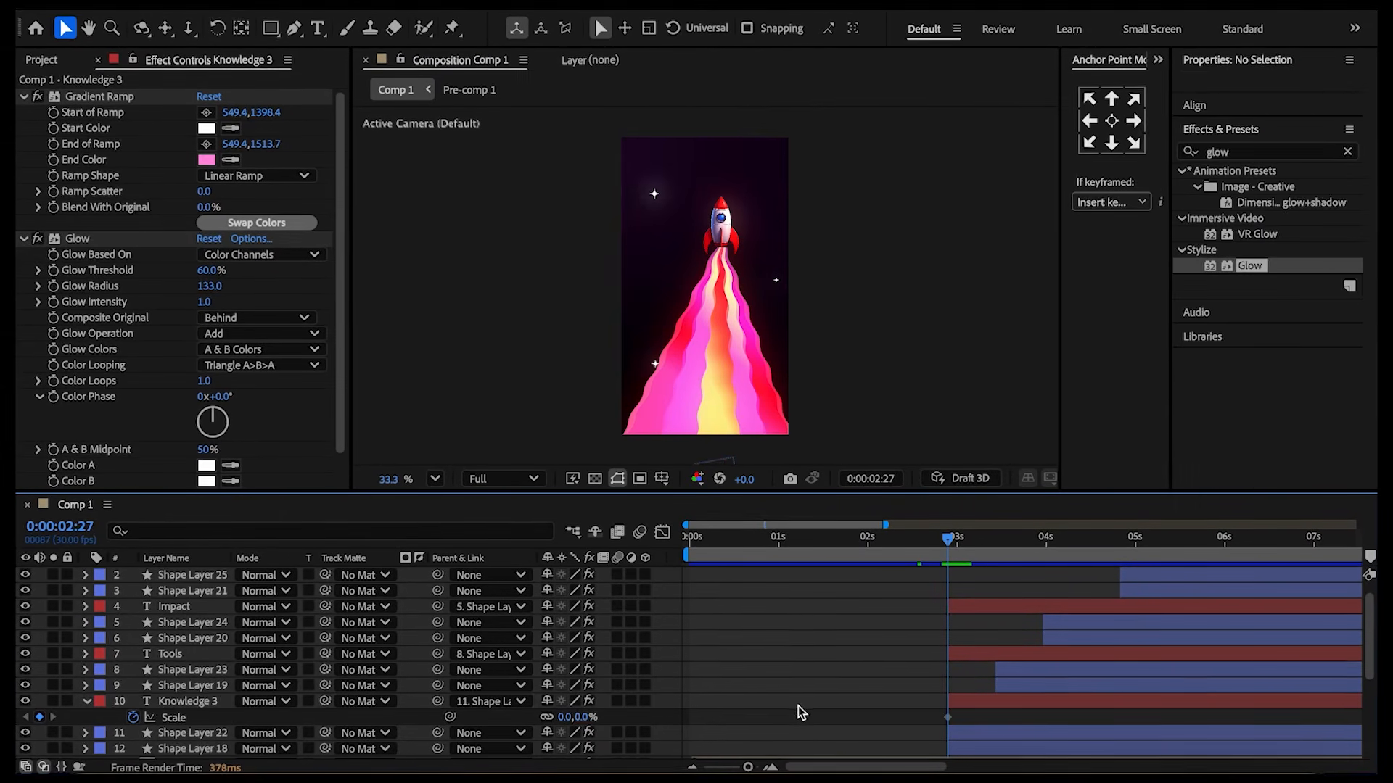
pyautogui.moveTo(949, 540); pyautogui.dragTo(971, 546)
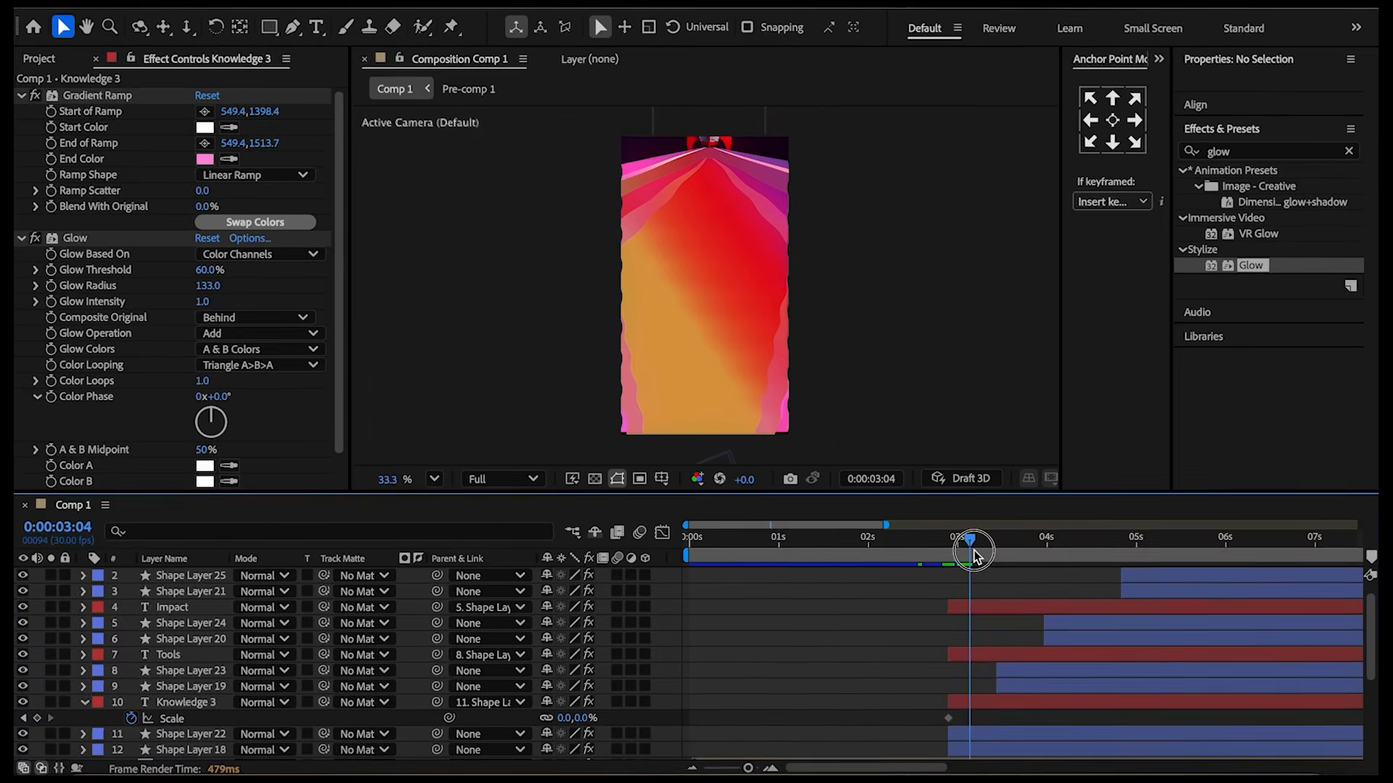
pyautogui.click(584, 719)
pyautogui.write('250')
pyautogui.press('Return')
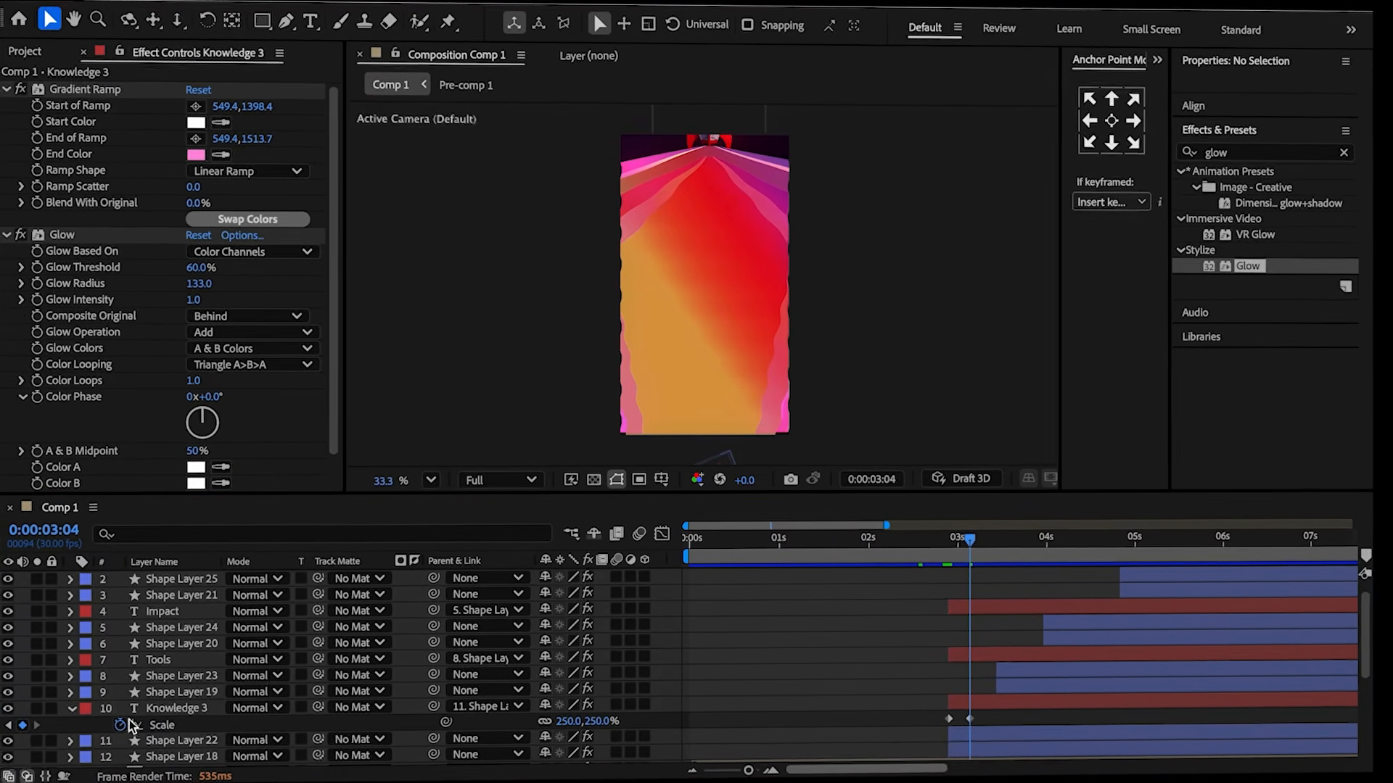
# Add the bounce expression to Knowledge 3's Scale property.
pyautogui.keyDown('alt'); pyautogui.click(125, 722); pyautogui.keyUp('alt')
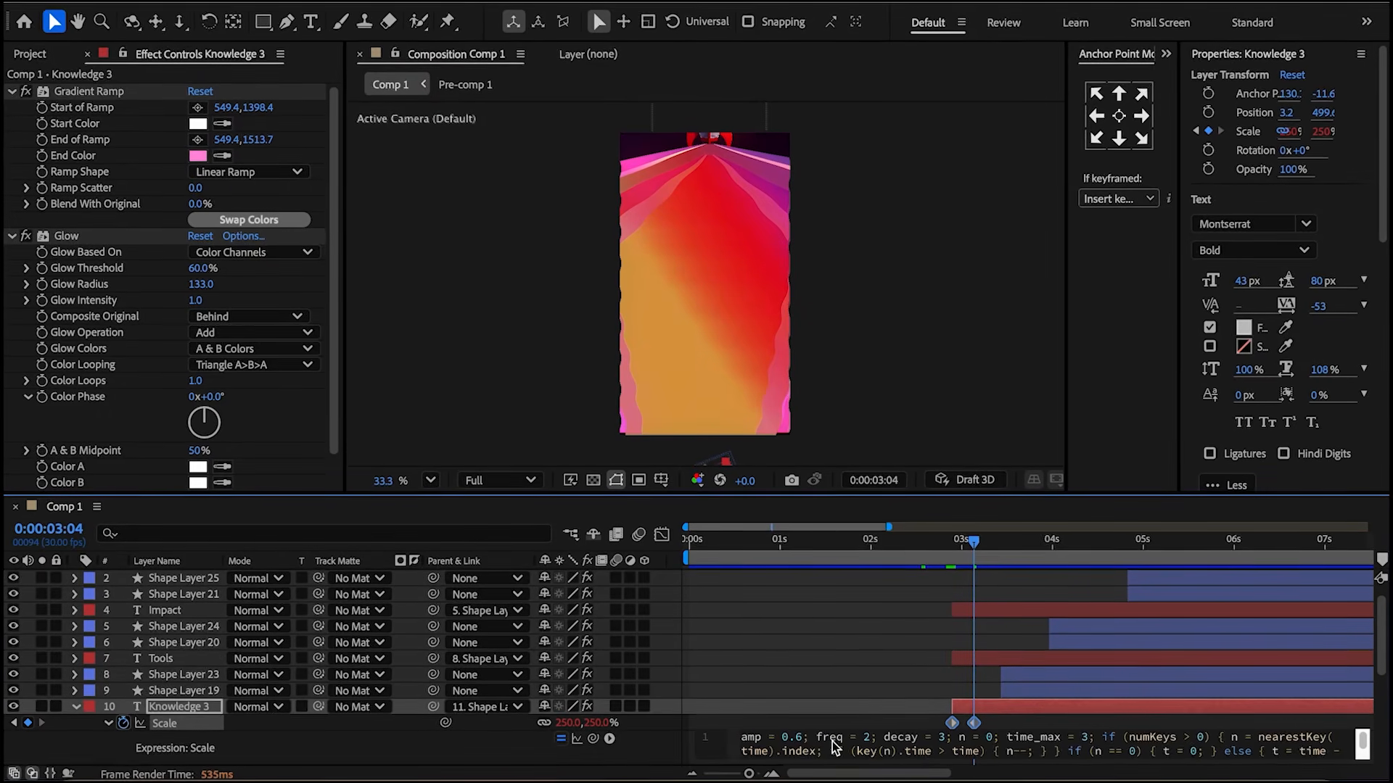
pyautogui.write('04')
pyautogui.click(811, 698)
# Copy Knowledge 3's scale keyframes and paste them onto the Tools text layer.
pyautogui.click(986, 723)
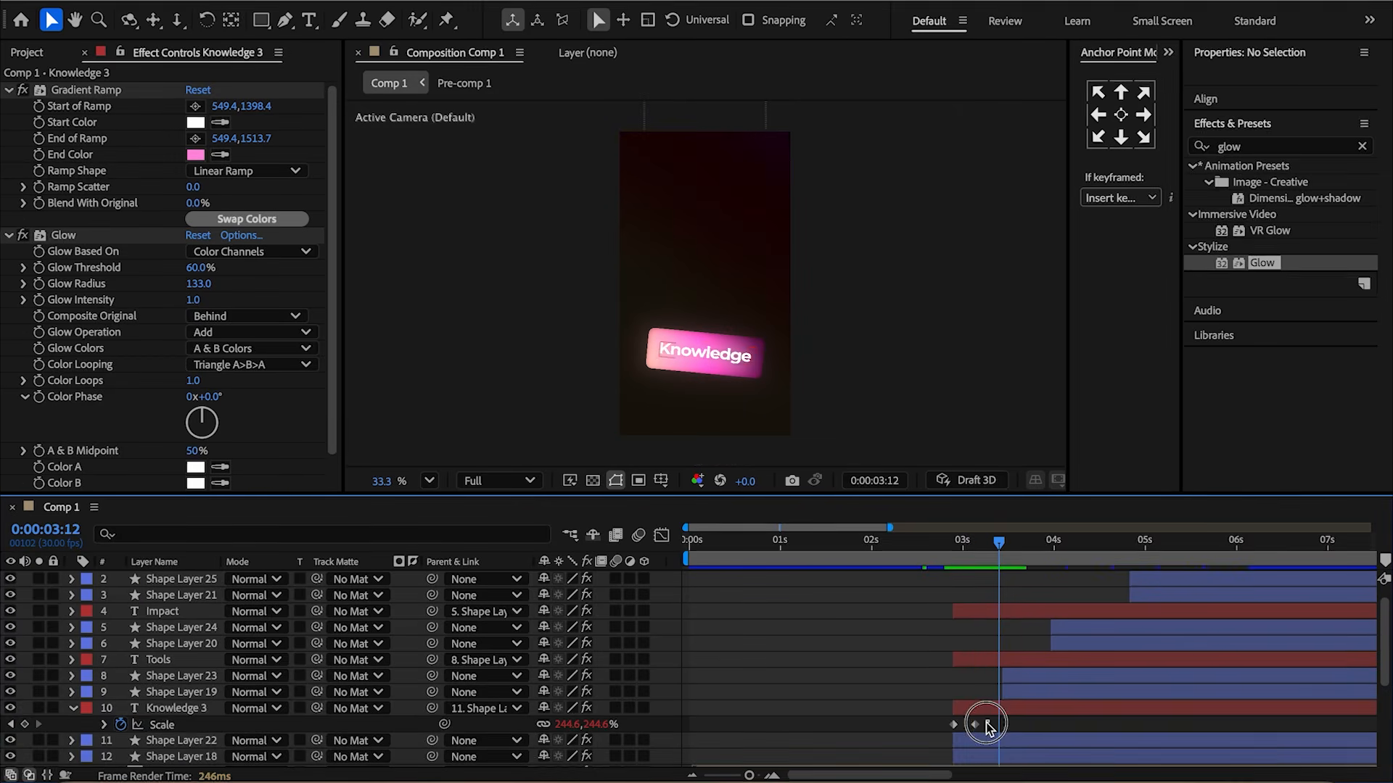
pyautogui.moveTo(988, 725); pyautogui.dragTo(951, 729)
pyautogui.hotkey('ctrl', 'c')
pyautogui.click(1011, 659)
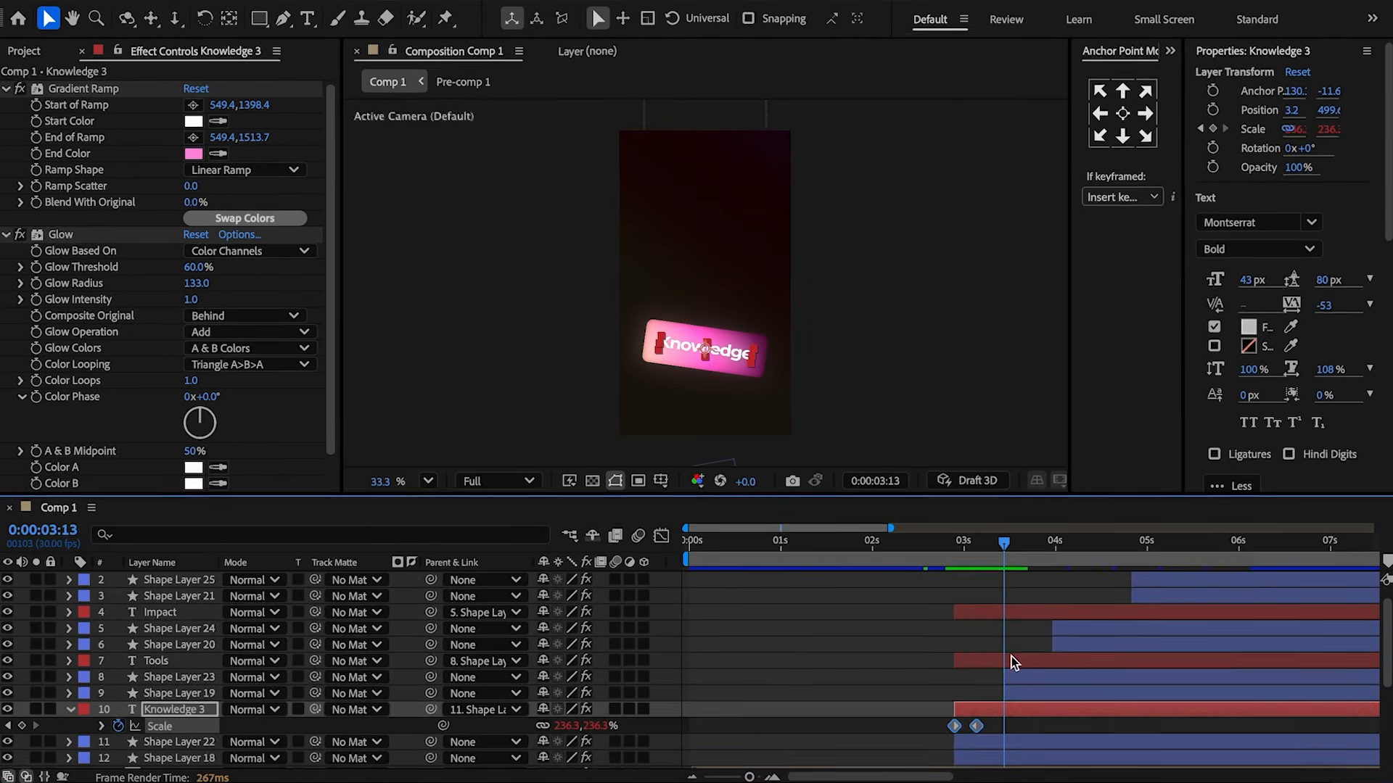
pyautogui.hotkey('ctrl', 'v')
# Paste the copied scale keyframes onto the Impact text layer at a later time.
pyautogui.click(1030, 551)
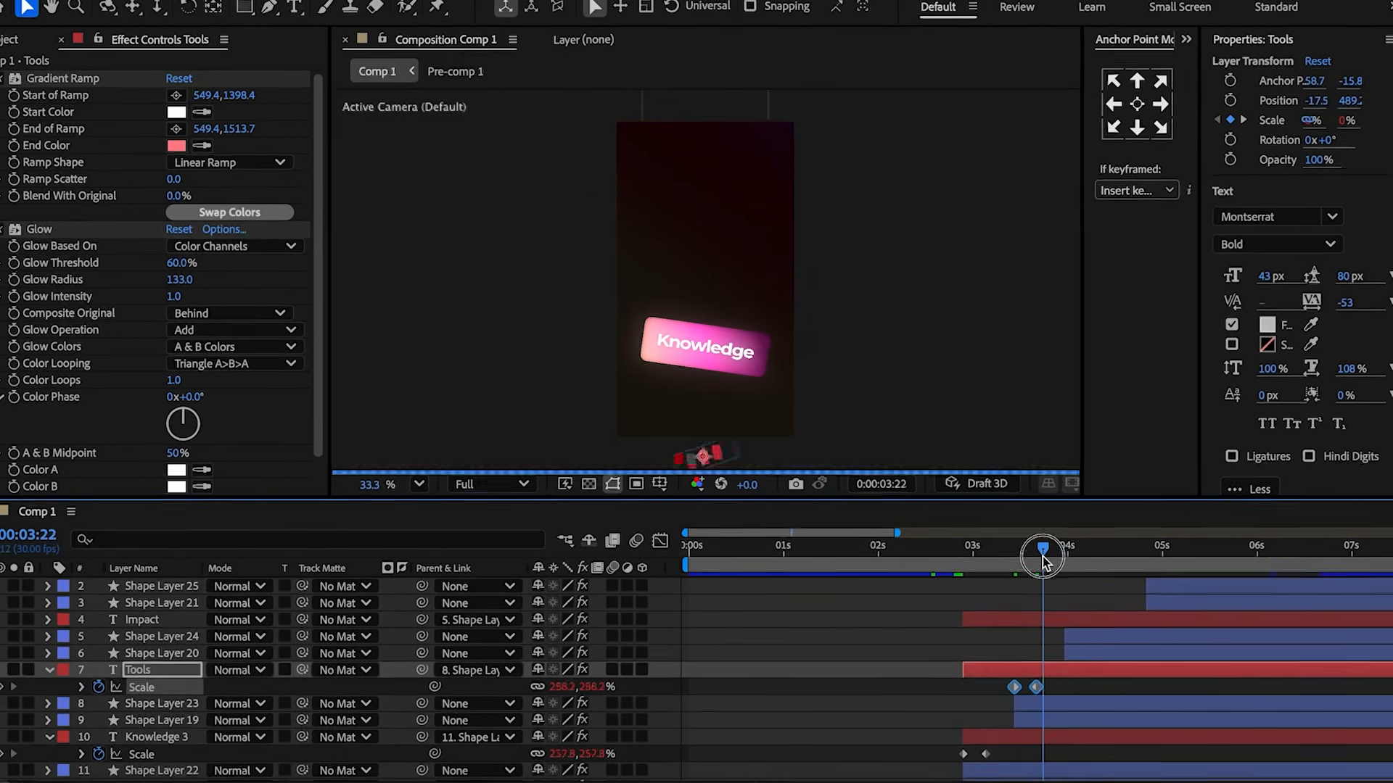
pyautogui.moveTo(1042, 557); pyautogui.dragTo(1064, 563)
pyautogui.click(1051, 619)
pyautogui.hotkey('ctrl', 'v')
pyautogui.click(1150, 558)
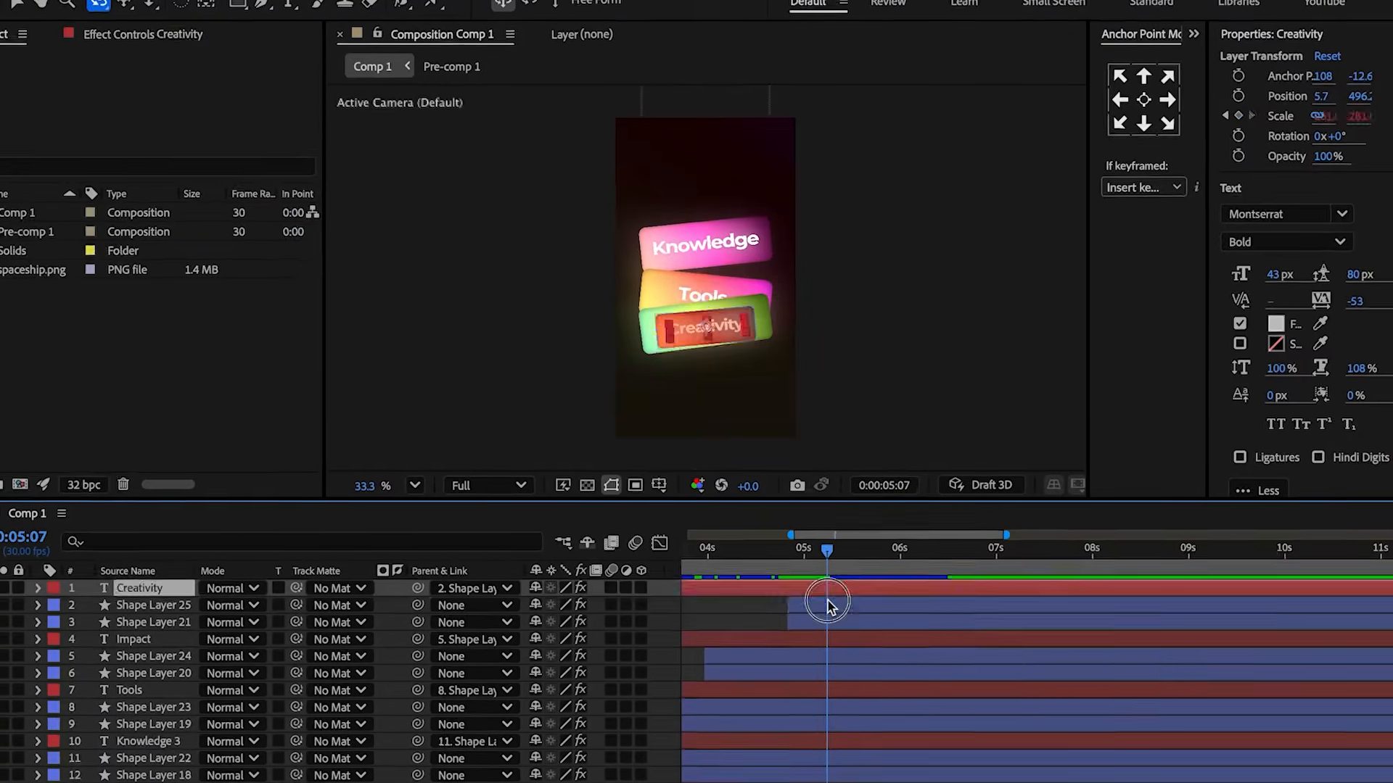
# At 5:28, key Shape Layer 25's scale to about 41,50% and its X Position to 733.3.
pyautogui.click(827, 599)
pyautogui.press('u')
pyautogui.moveTo(824, 551); pyautogui.dragTo(863, 564)
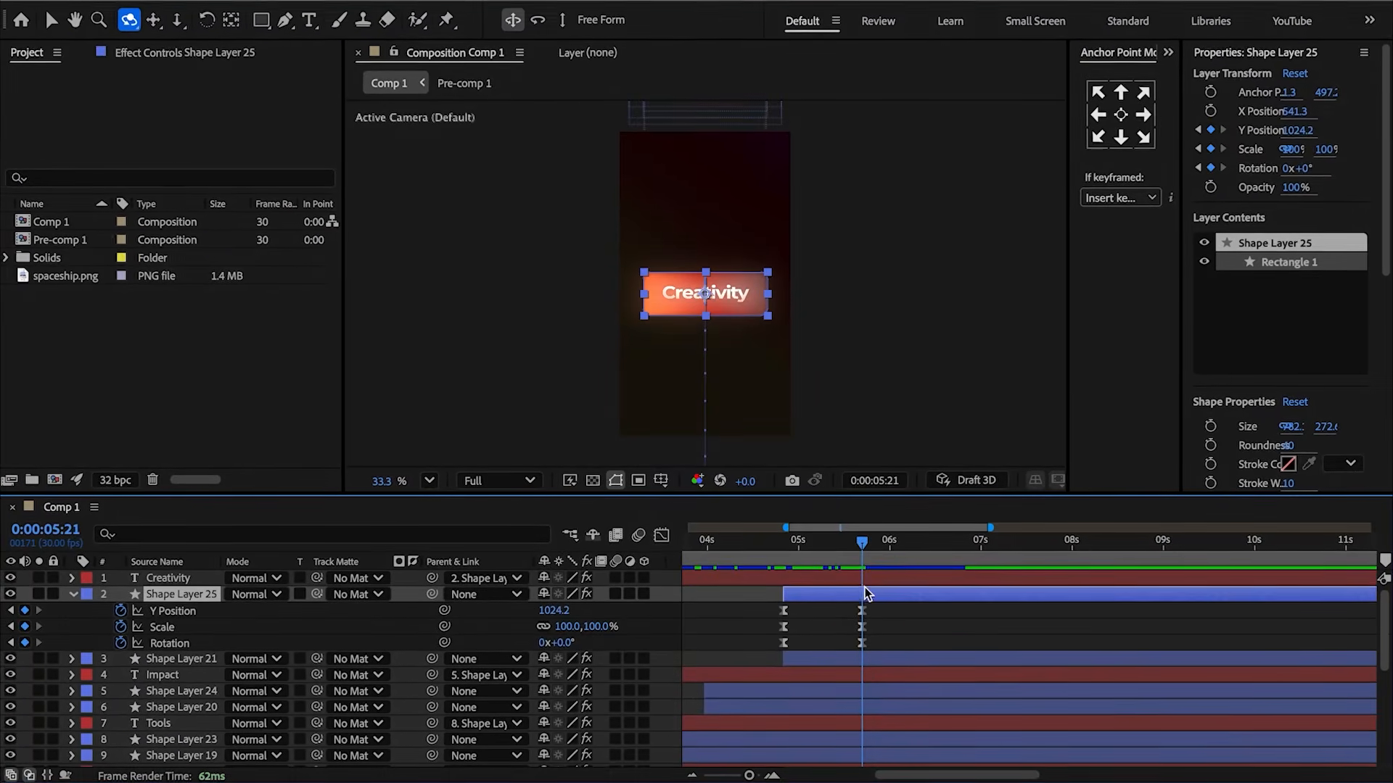
pyautogui.press('p')
pyautogui.click(121, 610)
pyautogui.hotkey('shift', 's')
pyautogui.hotkey('shift', 'r')
pyautogui.press('F2')
pyautogui.moveTo(861, 547); pyautogui.dragTo(881, 549)
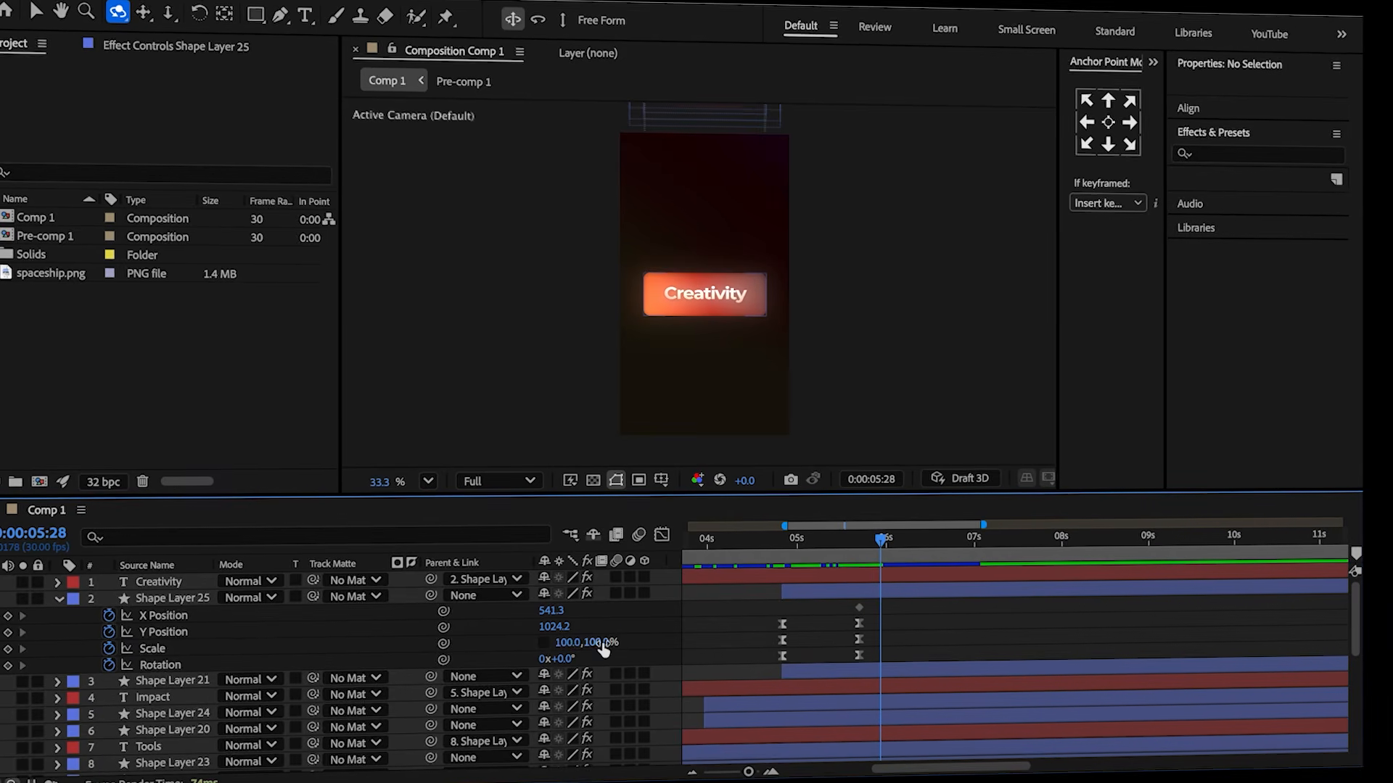
pyautogui.moveTo(562, 645); pyautogui.dragTo(531, 657)
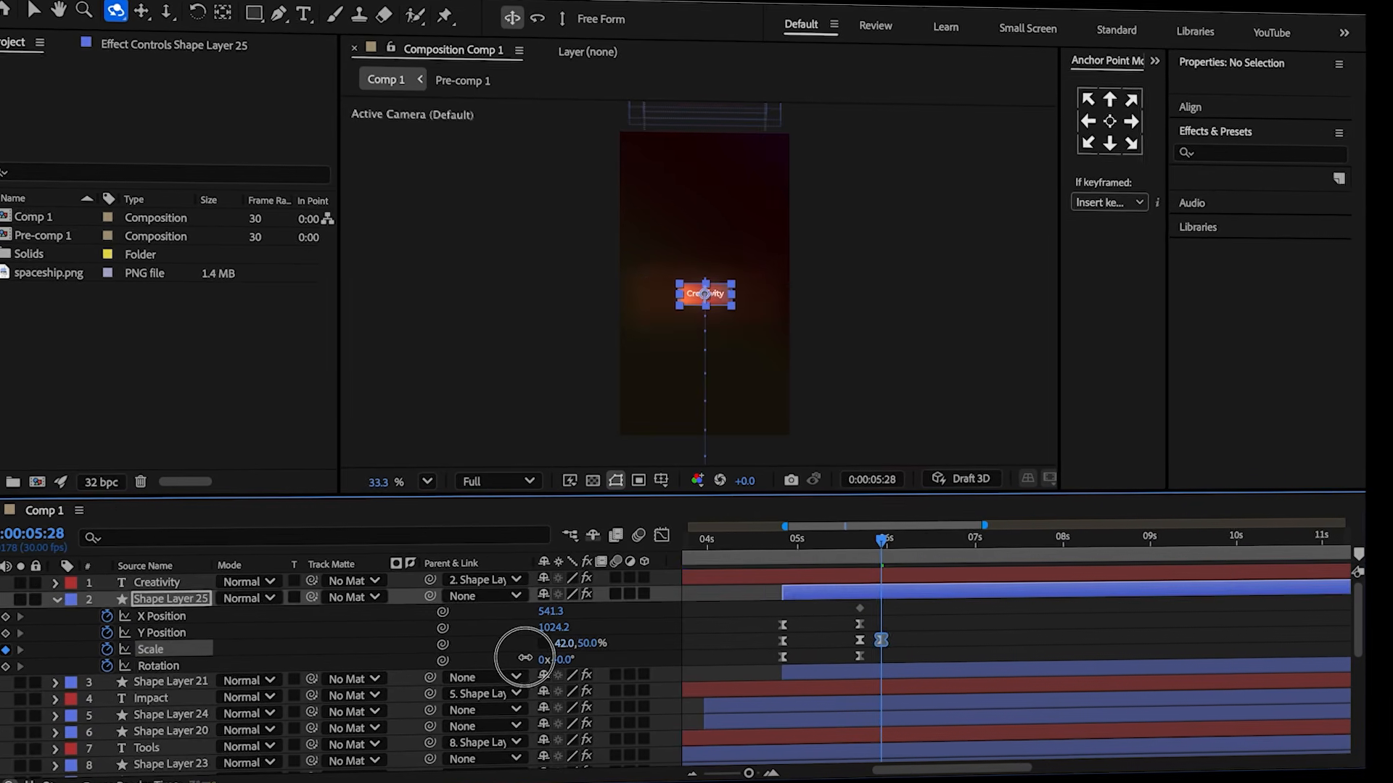
pyautogui.press('F2')
pyautogui.moveTo(549, 611); pyautogui.dragTo(704, 597)
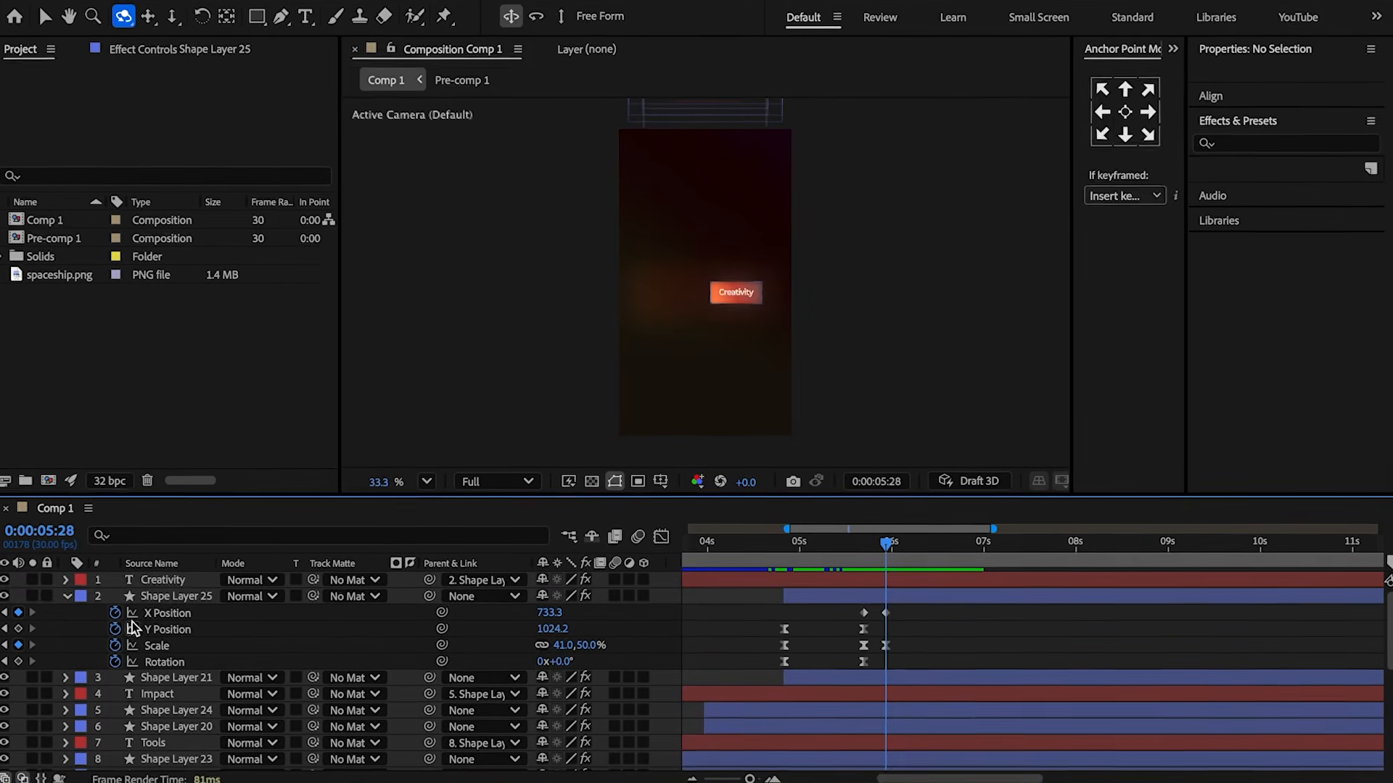
# Paste the bounce expression onto Shape Layer 25's X Position and set its amp to 0.1.
pyautogui.keyDown('alt'); pyautogui.click(120, 610); pyautogui.keyUp('alt')
pyautogui.hotkey('ctrl', 'v')
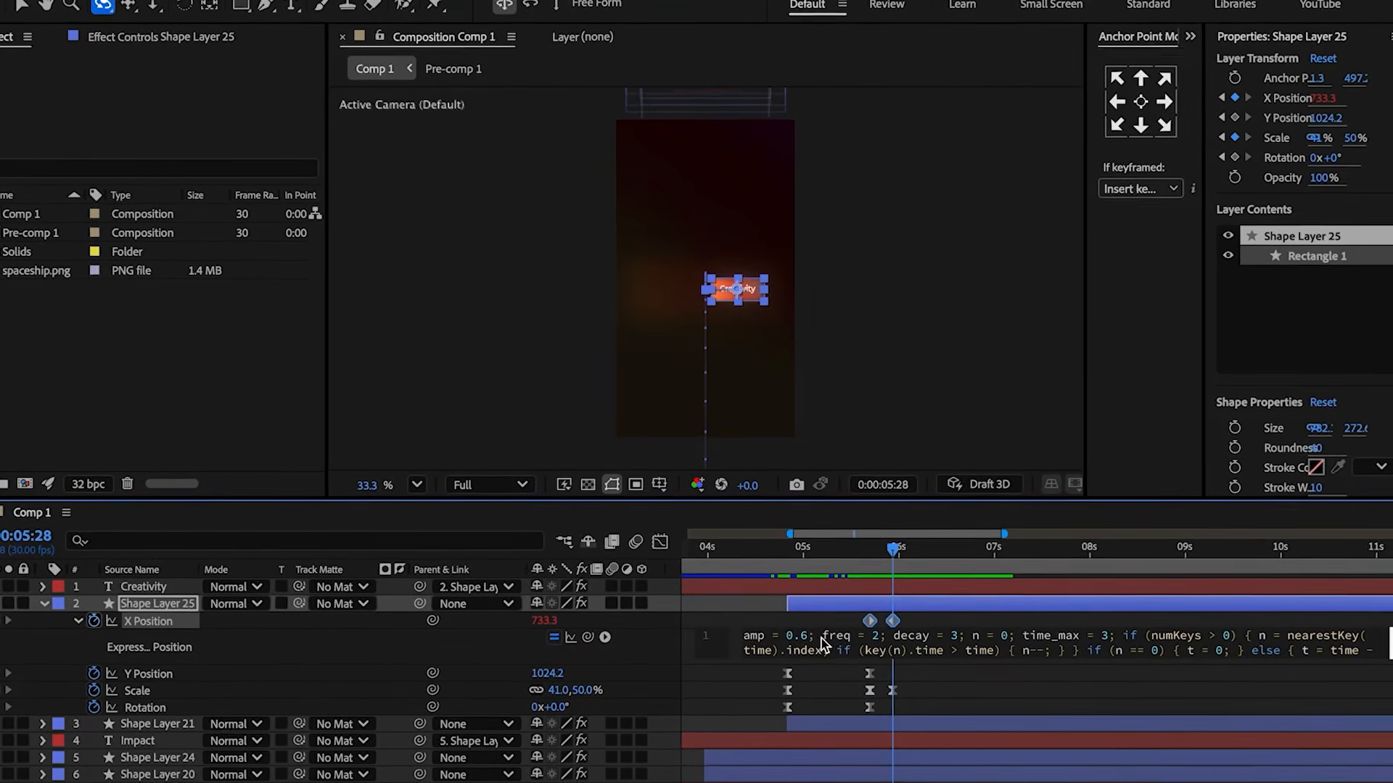
pyautogui.moveTo(808, 635); pyautogui.dragTo(801, 634)
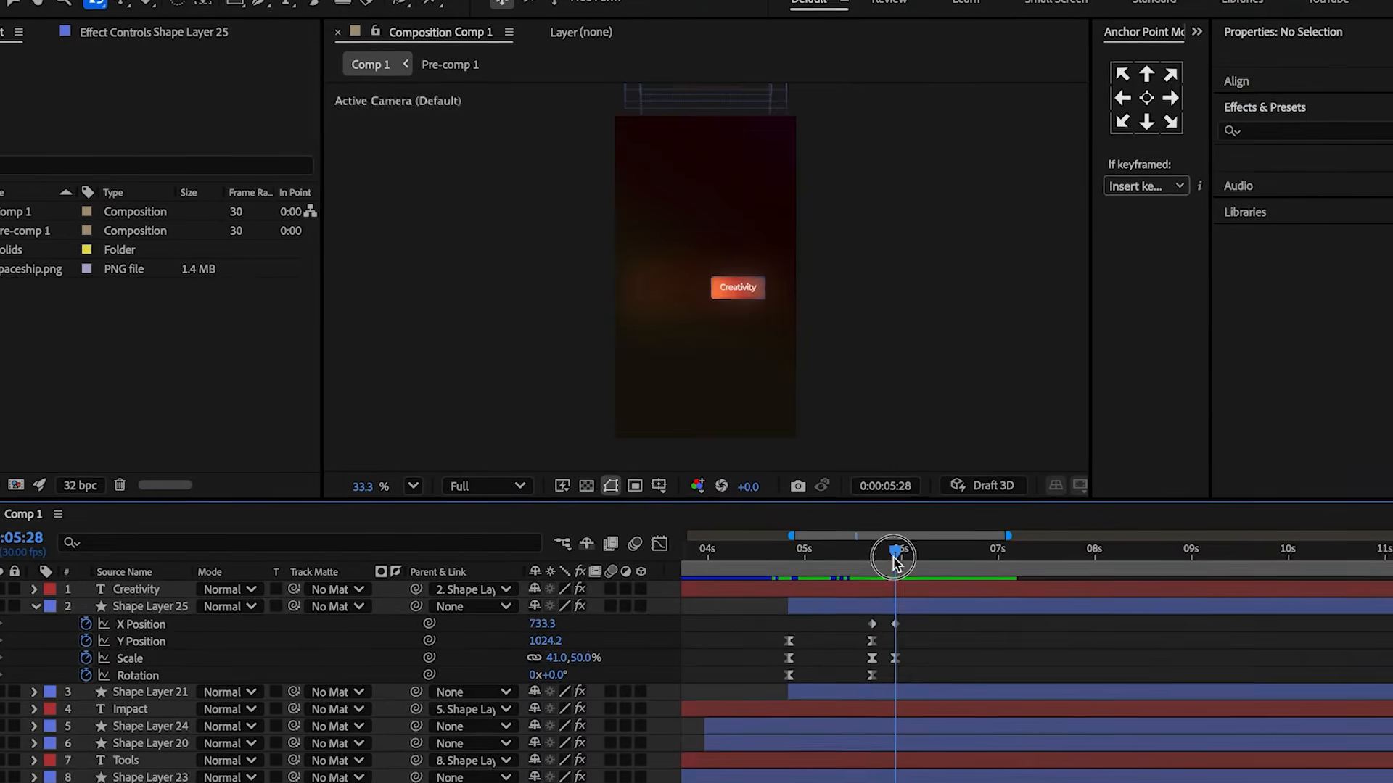
# Split Shape Layer 25 at 5:21 and paste the bounce expression onto the new layer's Scale.
pyautogui.moveTo(892, 552); pyautogui.dragTo(869, 551)
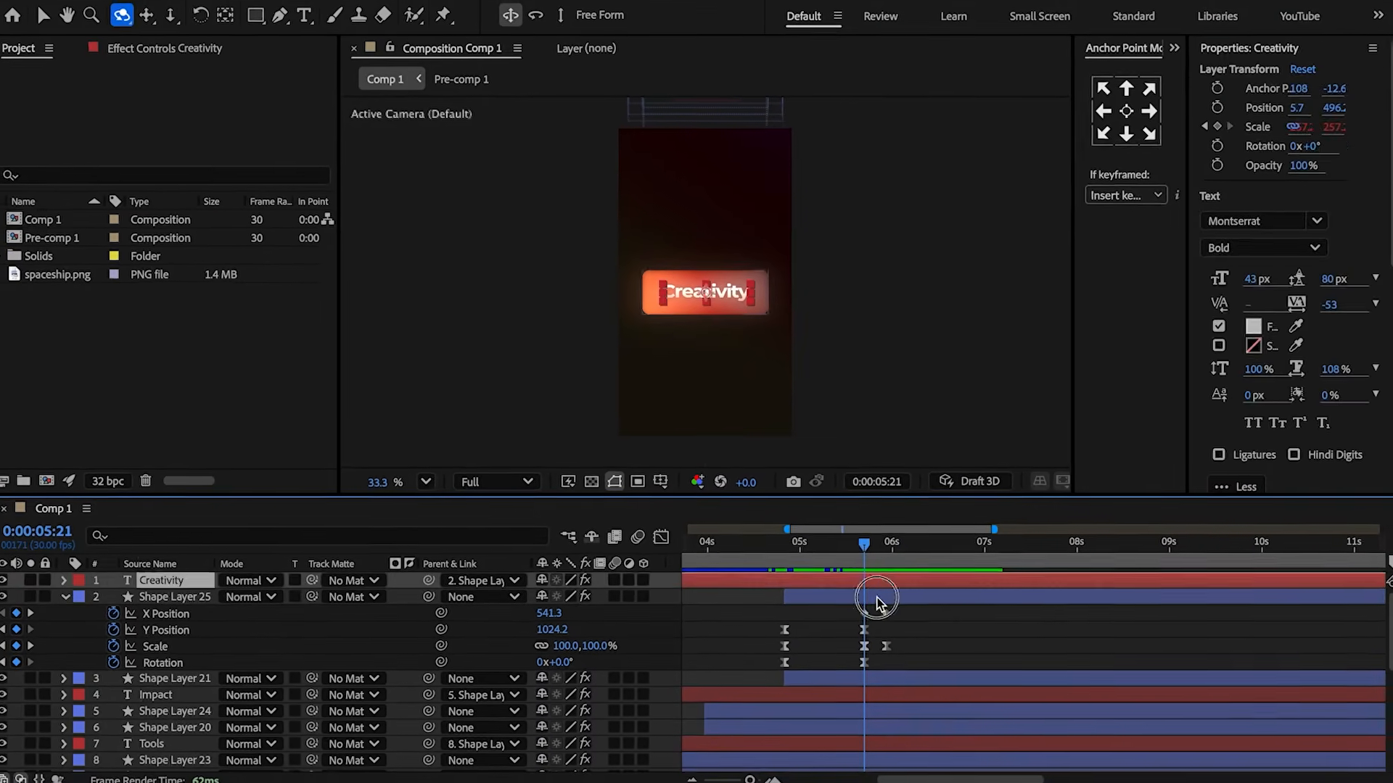
pyautogui.click(881, 599)
pyautogui.hotkey('ctrl', 'shift', 'd')
pyautogui.press('u')
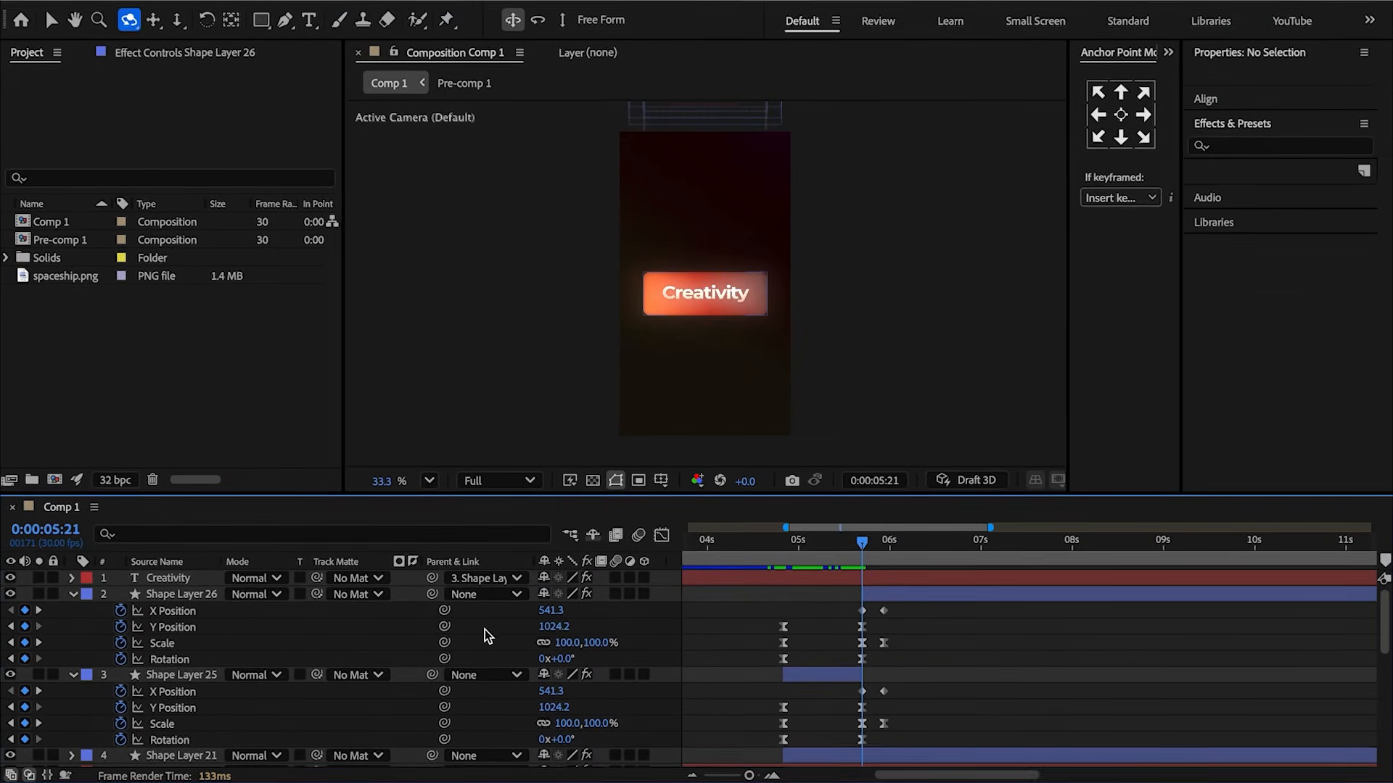
pyautogui.keyDown('alt'); pyautogui.click(123, 641); pyautogui.keyUp('alt')
pyautogui.hotkey('ctrl', 'v')
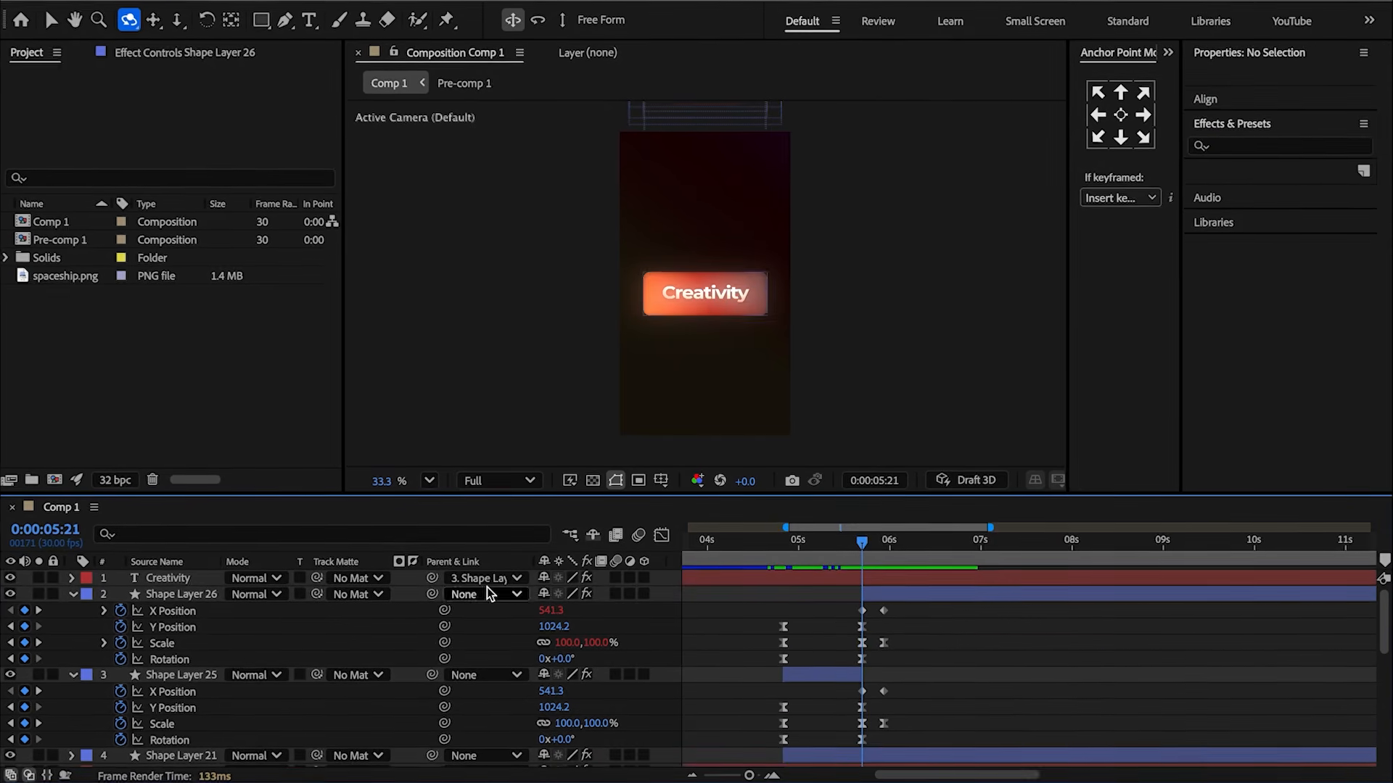
# Parent the Creativity text layer to Shape Layer 26.
pyautogui.moveTo(432, 578); pyautogui.dragTo(203, 595)
pyautogui.click(73, 594)
pyautogui.click(43, 621)
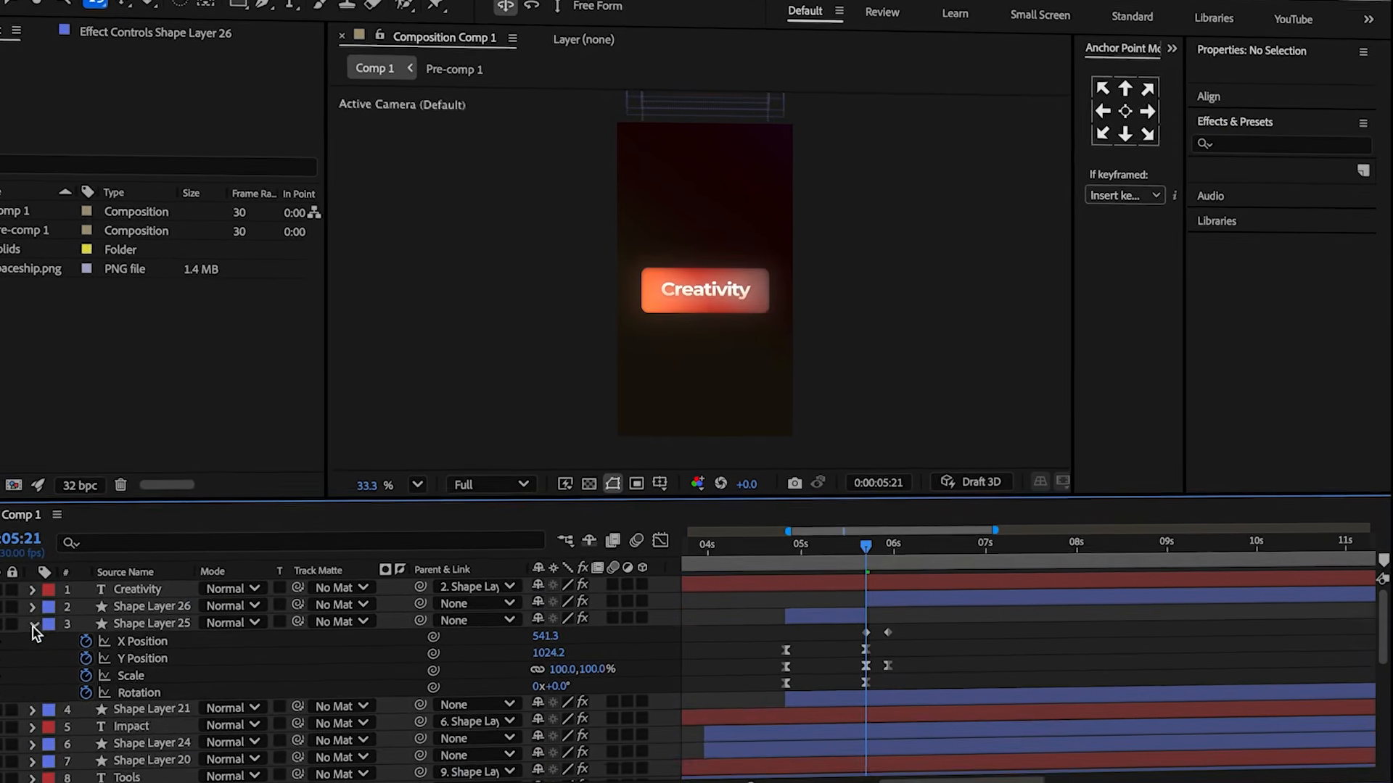
# Expand Shape Layer 26's rectangle contents and key its gradient fill Colors property.
pyautogui.click(137, 636)
pyautogui.moveTo(425, 635); pyautogui.dragTo(195, 614)
pyautogui.click(150, 611)
pyautogui.click(19, 613)
pyautogui.click(51, 648)
pyautogui.click(69, 700)
pyautogui.scroll(-2, 109, 696)
pyautogui.click(137, 754)
pyautogui.click(254, 729)
# At 5:28, edit Shape Layer 26's gradient fill, setting the first three stops to FF64B2, FB5AB2 and FD5492.
pyautogui.press('u')
pyautogui.moveTo(866, 557); pyautogui.dragTo(884, 555)
pyautogui.press('v')
pyautogui.click(749, 299)
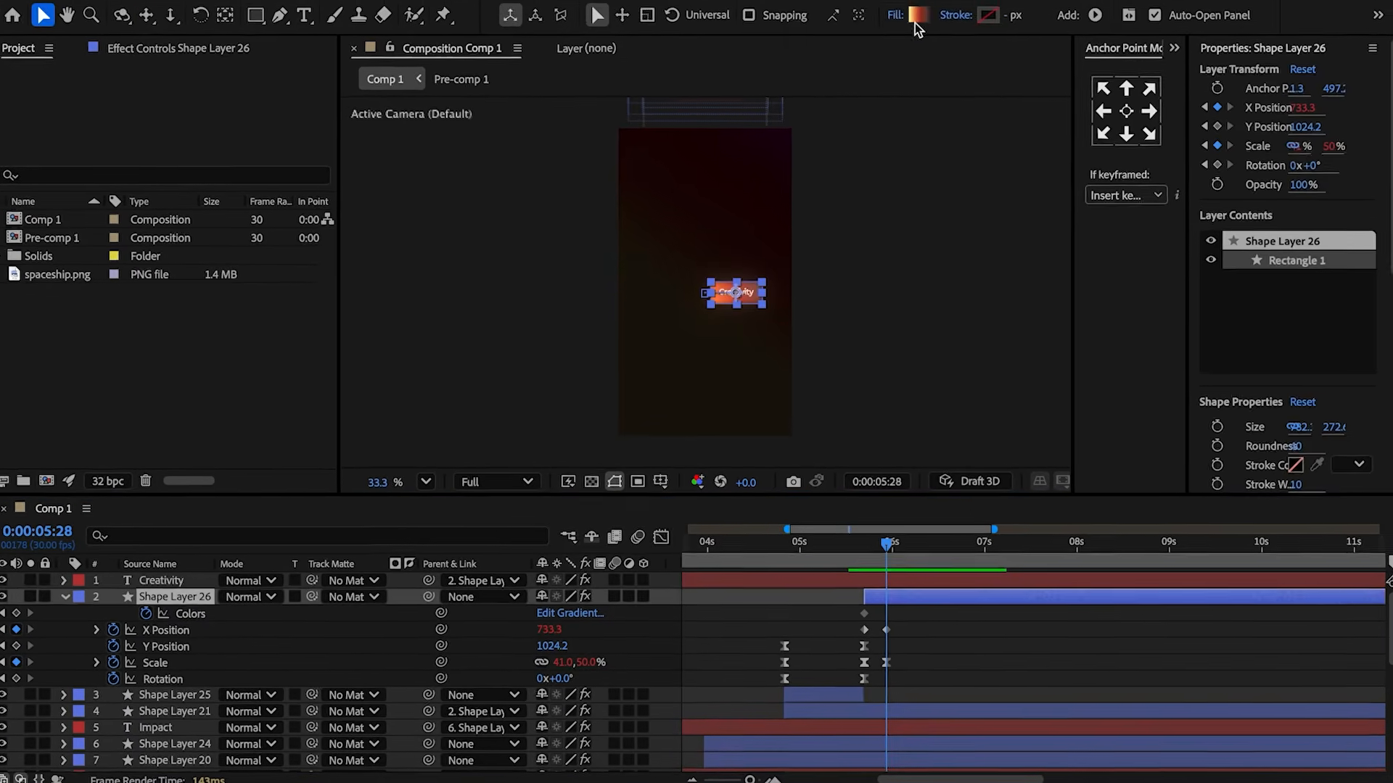
pyautogui.click(917, 22)
pyautogui.write('FF64B2')
pyautogui.click(560, 273)
pyautogui.click(804, 581)
pyautogui.write('FB5AB2')
pyautogui.click(658, 273)
pyautogui.click(803, 580)
pyautogui.write('FD5492')
# Set the remaining two gradient stops to FD5492 and apply the gradient.
pyautogui.click(758, 266)
pyautogui.click(808, 593)
pyautogui.write('FD5492')
pyautogui.click(861, 266)
pyautogui.click(807, 593)
pyautogui.write('FD5492')
pyautogui.click(915, 186)
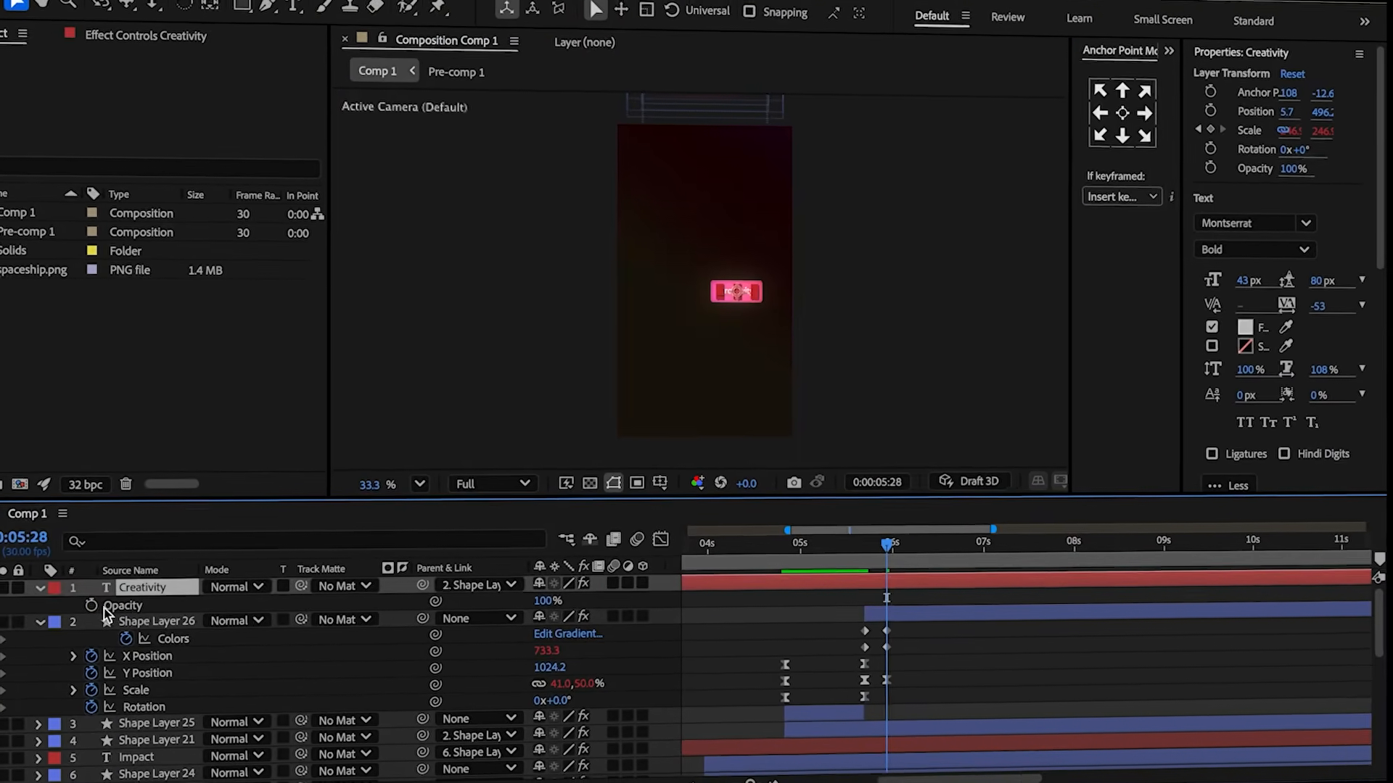
# Key the Creativity text's opacity to 5% at 5:28.
pyautogui.click(81, 609)
pyautogui.moveTo(550, 595); pyautogui.dragTo(468, 606)
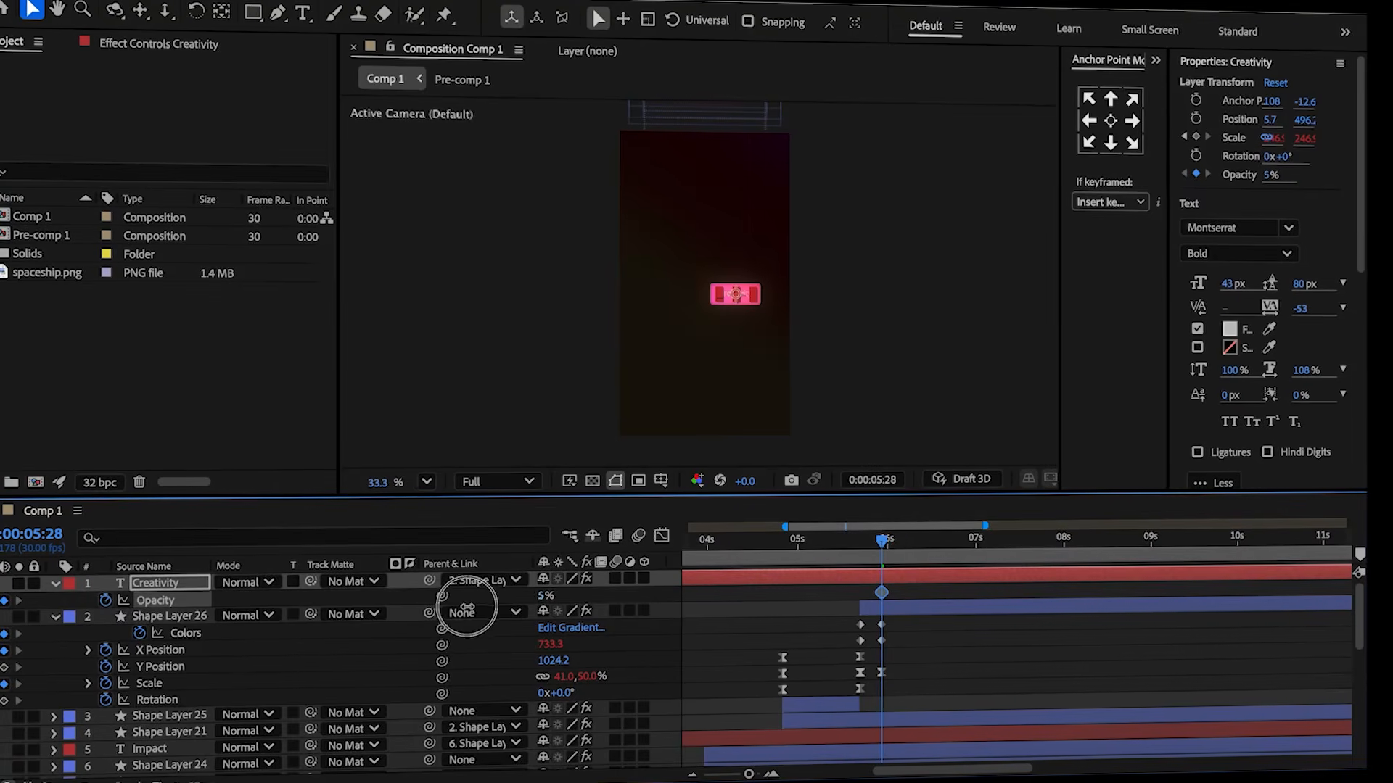
# At 5:24, key the Creativity text's opacity to 100%.
pyautogui.moveTo(873, 548); pyautogui.dragTo(868, 540)
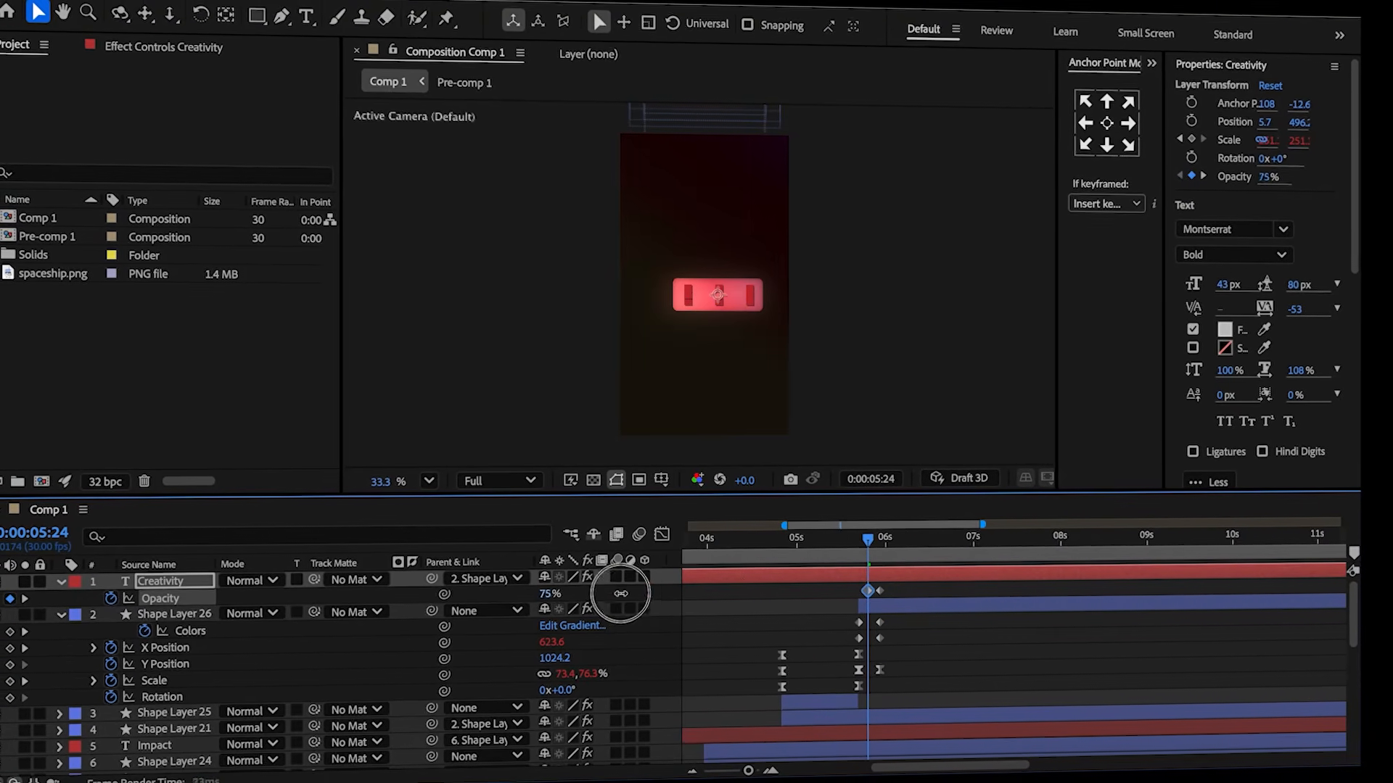
pyautogui.scroll(-2, 135, 638)
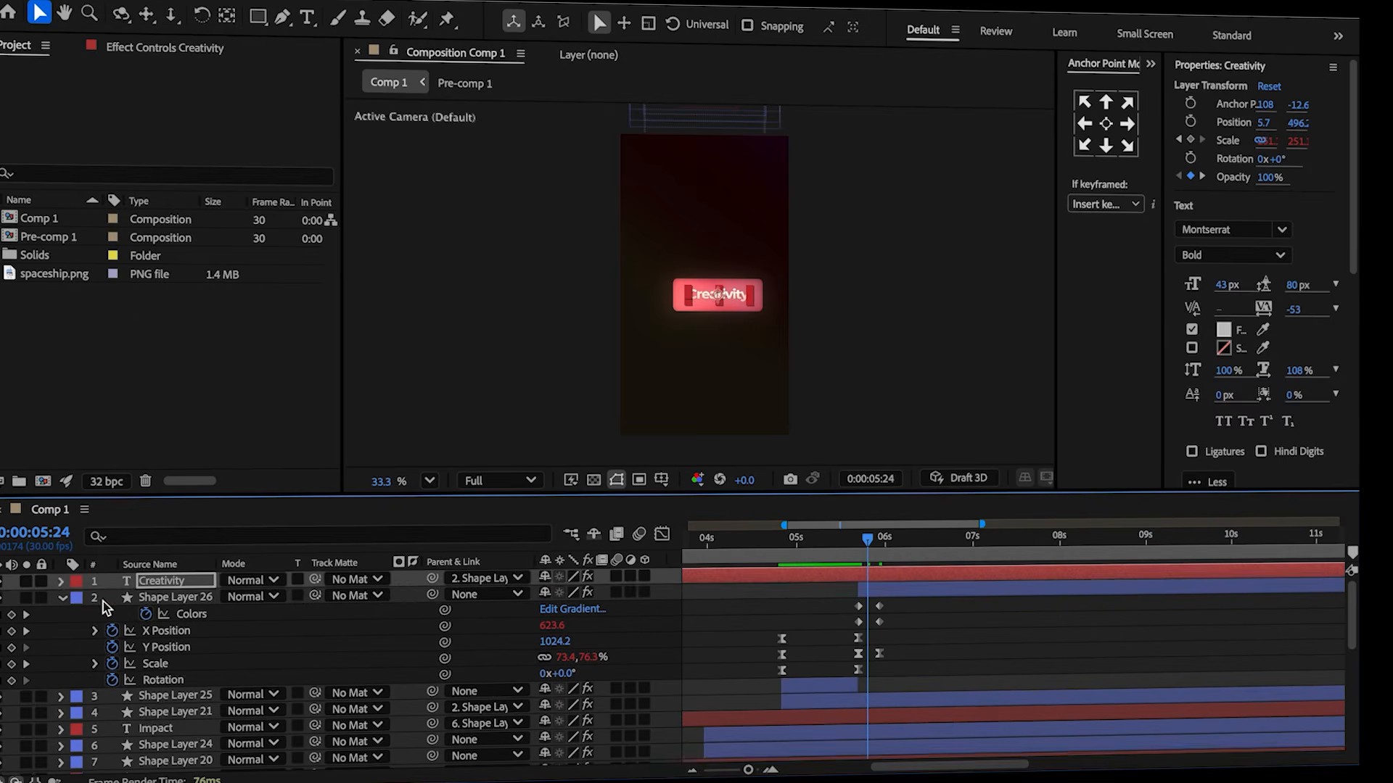
# Select Shape Layer 21, expand its rectangle contents and reveal its keyed gradient Colors property.
pyautogui.click(126, 698)
pyautogui.click(62, 700)
pyautogui.scroll(-1, 72, 706)
pyautogui.click(81, 701)
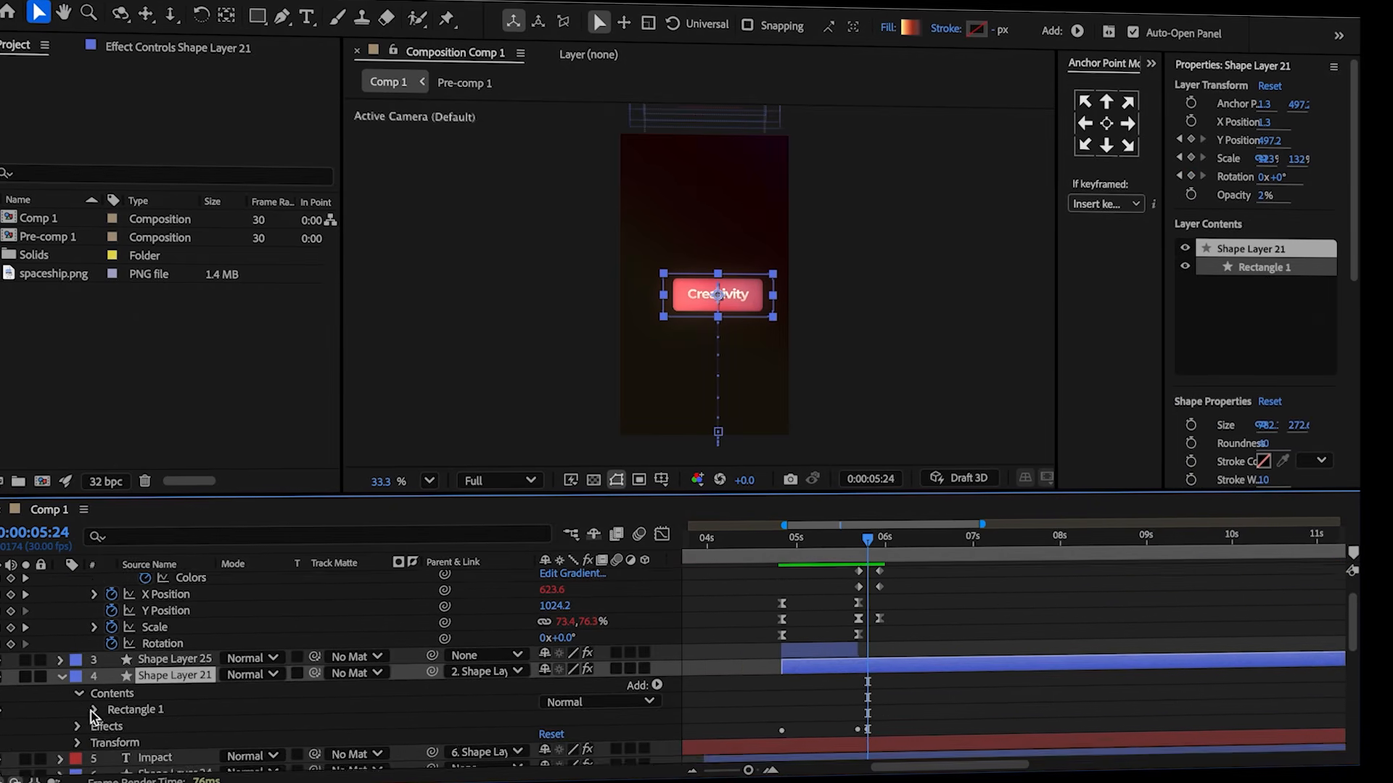
pyautogui.click(94, 710)
pyautogui.scroll(-2, 105, 723)
pyautogui.click(111, 731)
pyautogui.scroll(-4, 113, 737)
pyautogui.click(145, 714)
pyautogui.press('u')
pyautogui.moveTo(868, 539); pyautogui.dragTo(856, 531)
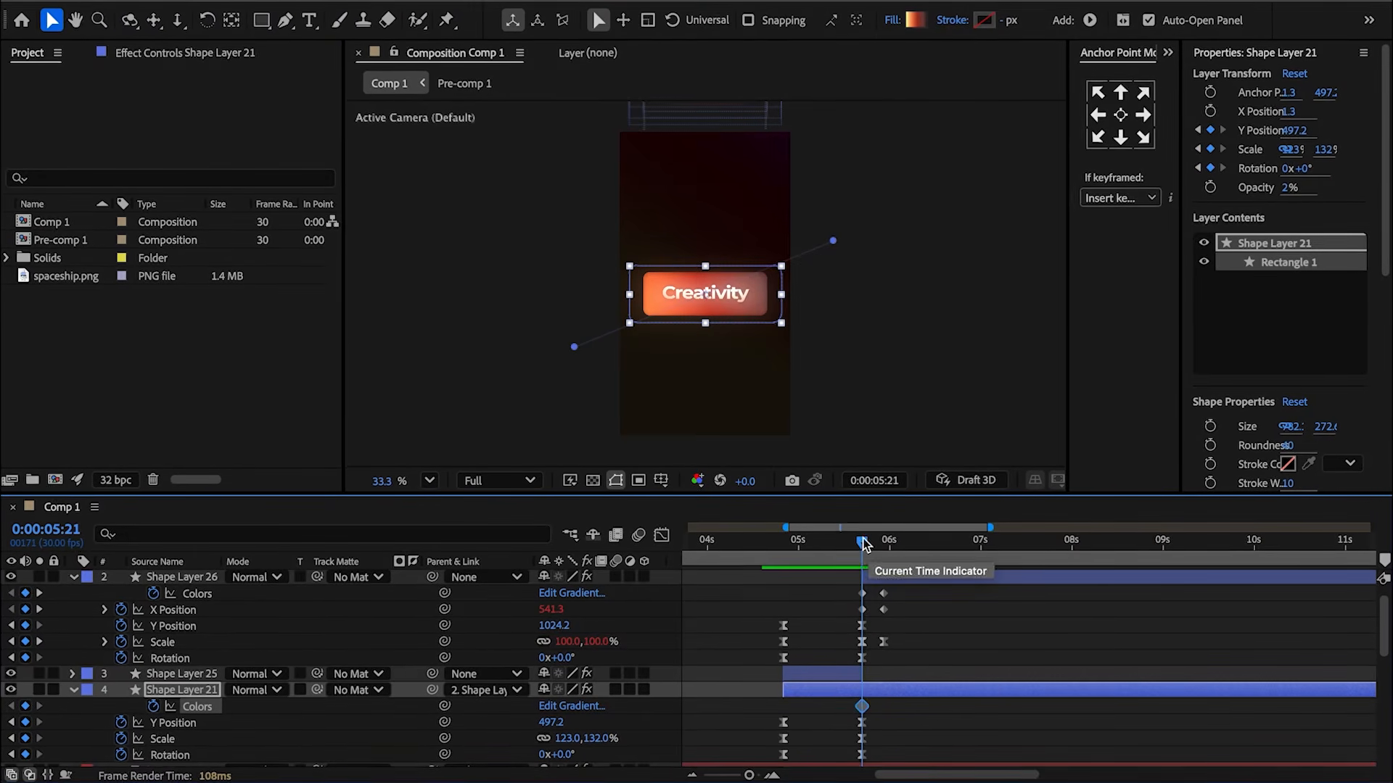
# Open Shape Layer 21's gradient fill and paste the copied hex colors into each of its stops.
pyautogui.click(916, 20)
pyautogui.click(462, 272)
pyautogui.doubleClick(803, 585)
pyautogui.press('super+v')
pyautogui.click(556, 271)
pyautogui.doubleClick(805, 584)
pyautogui.press('super+v')
pyautogui.click(656, 270)
pyautogui.doubleClick(805, 585)
pyautogui.press('super+v')
pyautogui.click(756, 270)
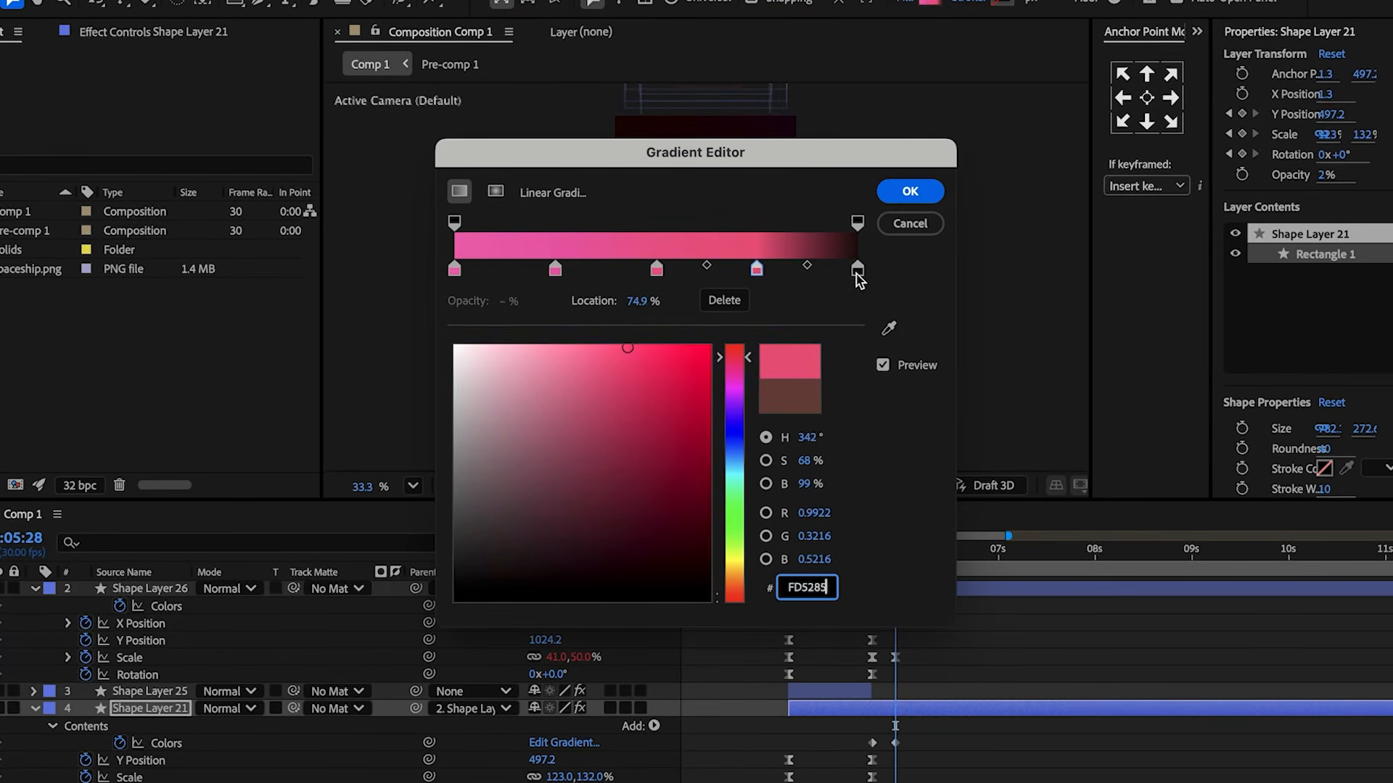
pyautogui.press('super+v')
pyautogui.press('Return')
# On Shape Layer 26, key the Glow effect's Glow Intensity at 5:28 and raise it to 0.5.
pyautogui.press('u')
pyautogui.click(854, 597)
pyautogui.moveTo(882, 562); pyautogui.dragTo(871, 559)
pyautogui.click(886, 602)
pyautogui.click(150, 33)
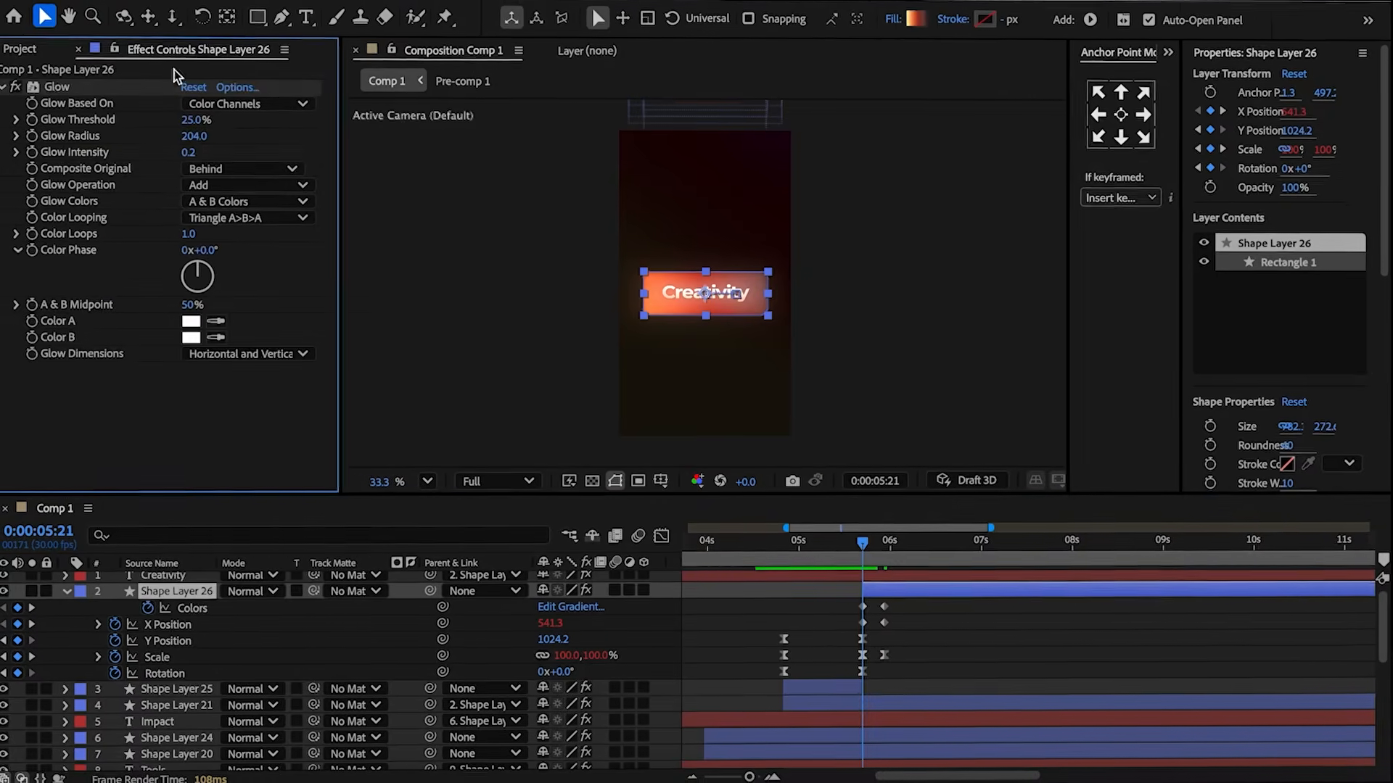
pyautogui.click(32, 152)
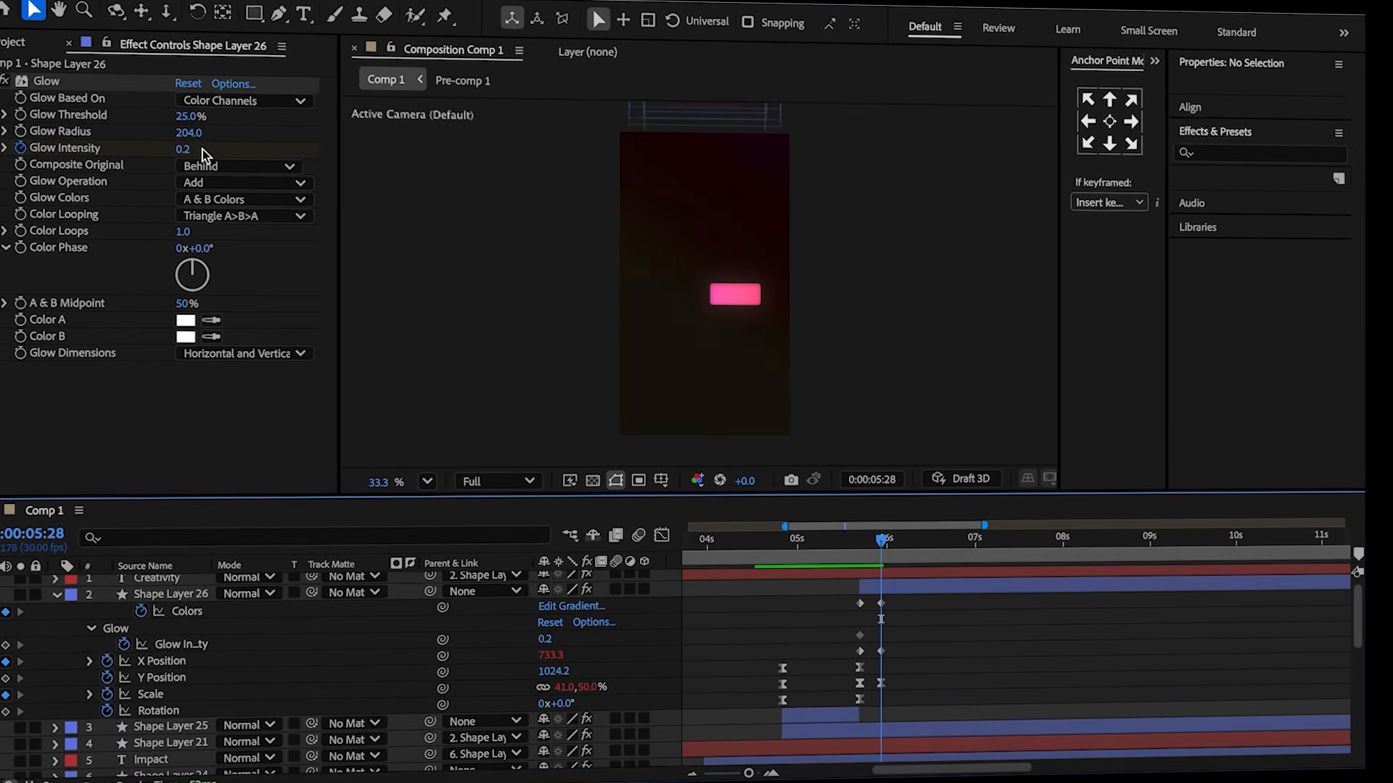
pyautogui.moveTo(183, 151); pyautogui.dragTo(193, 149)
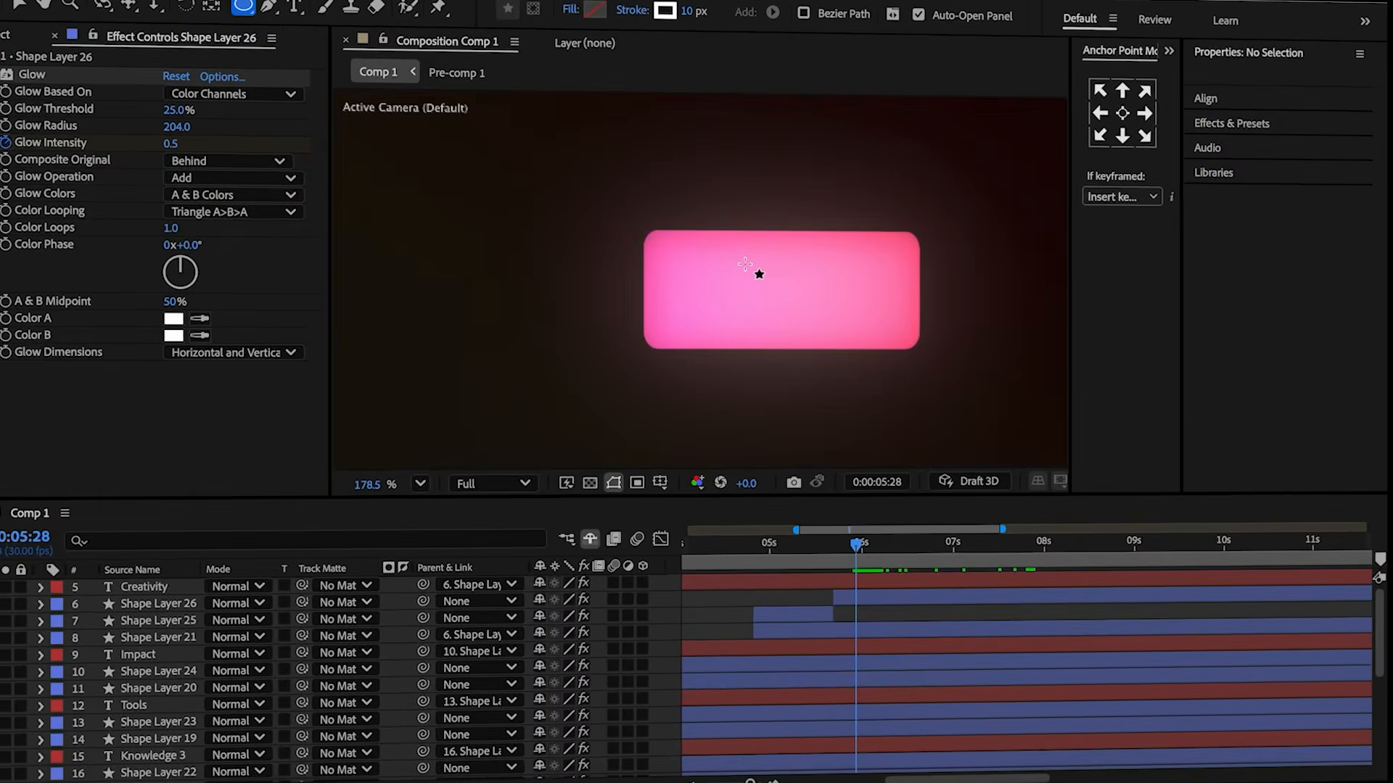
# Draw a stroked circle about 91 px wide over the pink rectangle and center its anchor point.
pyautogui.moveTo(749, 260); pyautogui.dragTo(824, 328)
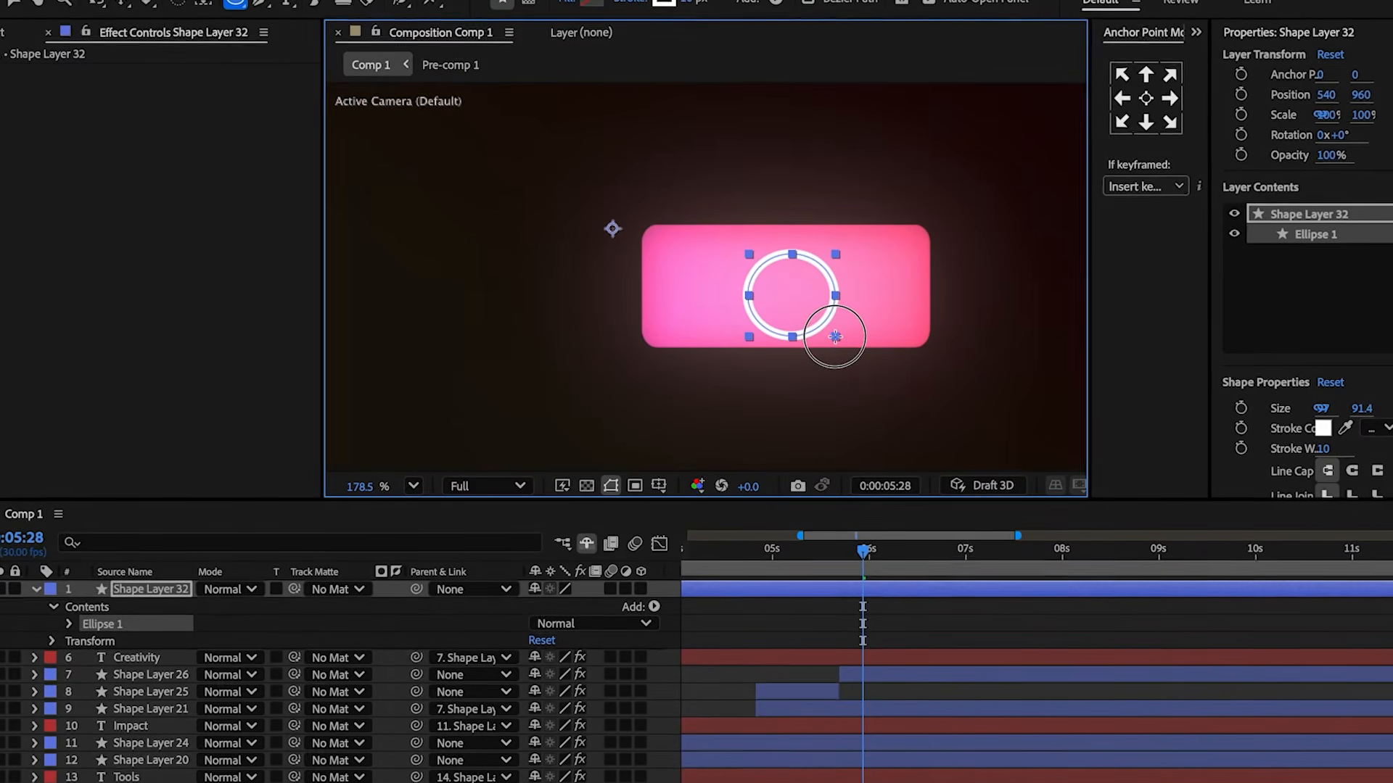
pyautogui.click(1146, 99)
pyautogui.press('v')
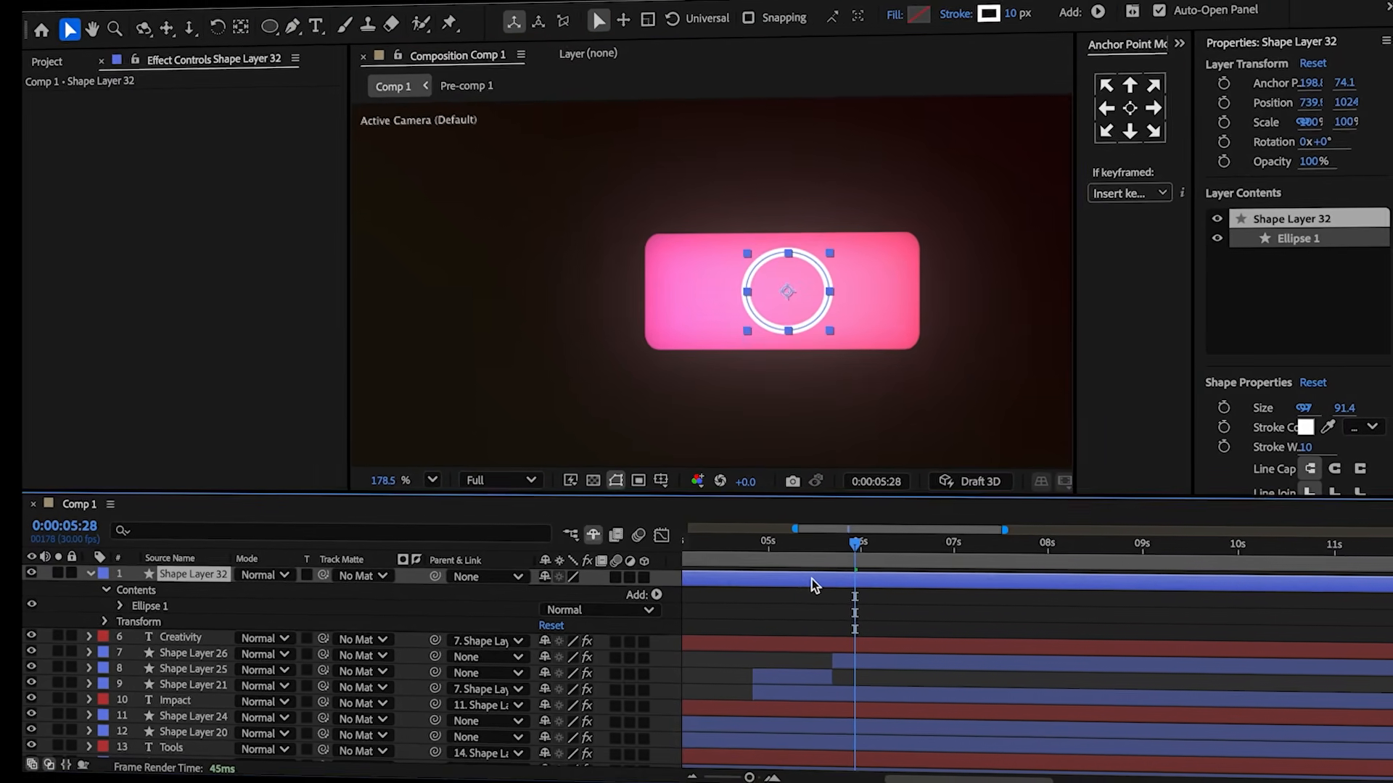
# Duplicate the circle layer and draw an elliptical mask on the duplicate around the circle.
pyautogui.hotkey('ctrl', 'd')
pyautogui.press('q')
pyautogui.click(538, 25)
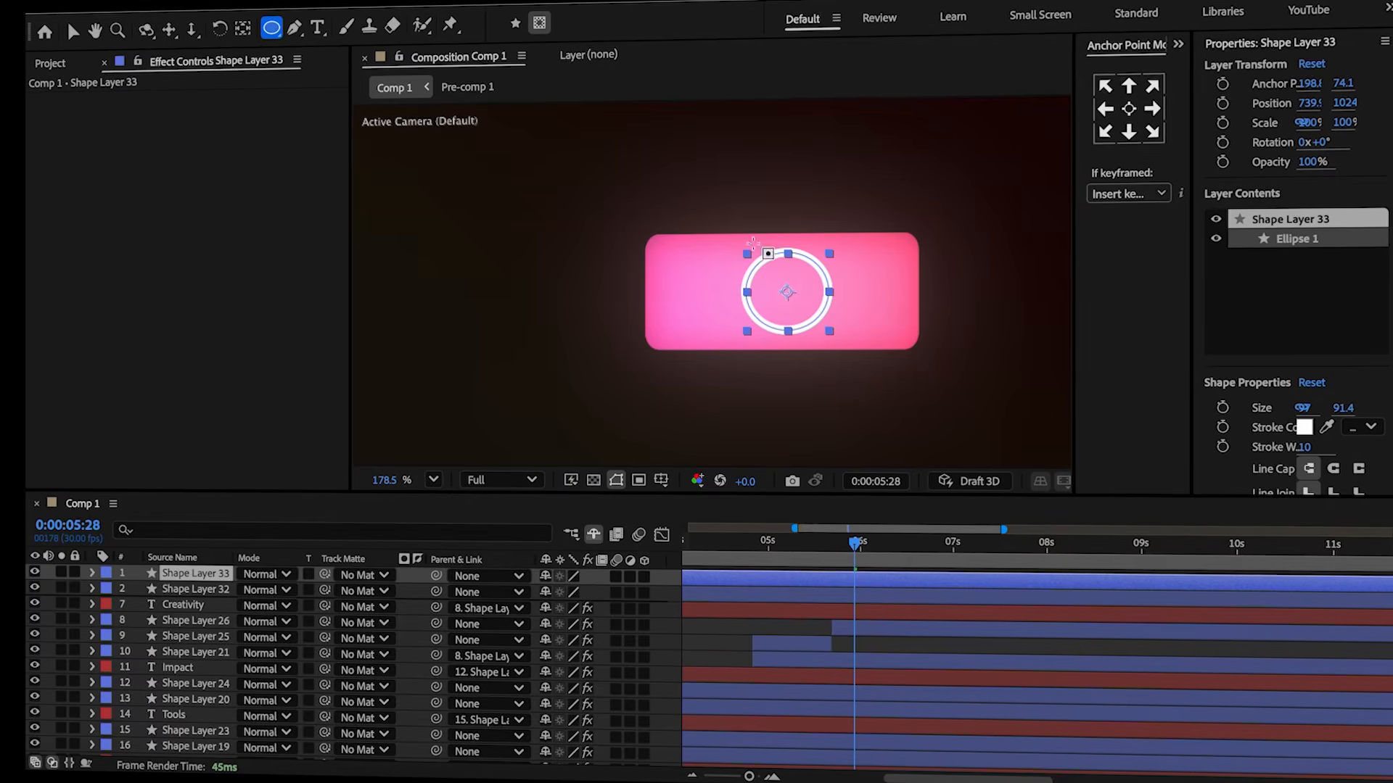
pyautogui.scroll(5, 711, 279)
pyautogui.moveTo(773, 224)
pyautogui.mouseDown()
pyautogui.moveTo(863, 354)
pyautogui.moveTo(929, 372)
pyautogui.mouseUp()
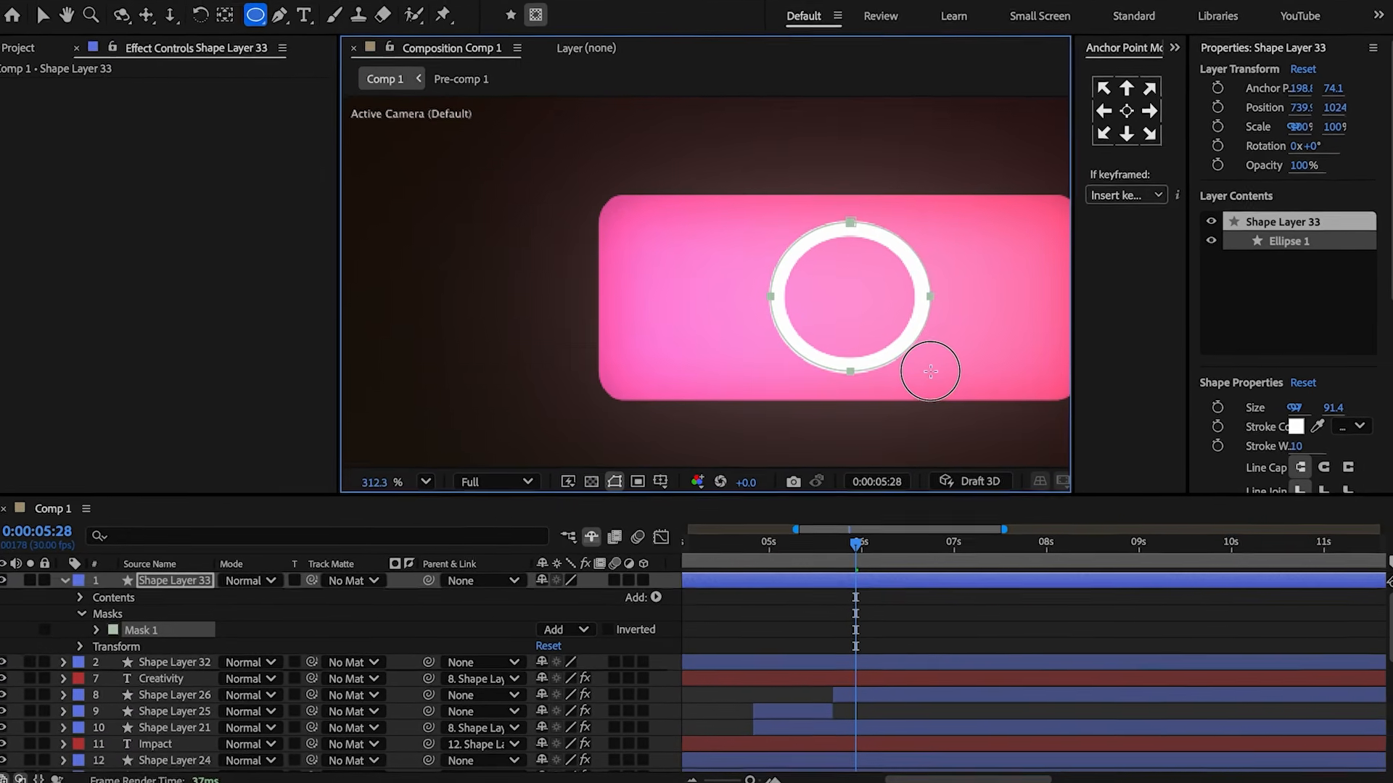
pyautogui.press('v')
# Set the original circle layer's opacity to 40%.
pyautogui.click(44, 587)
pyautogui.click(156, 604)
pyautogui.press('t')
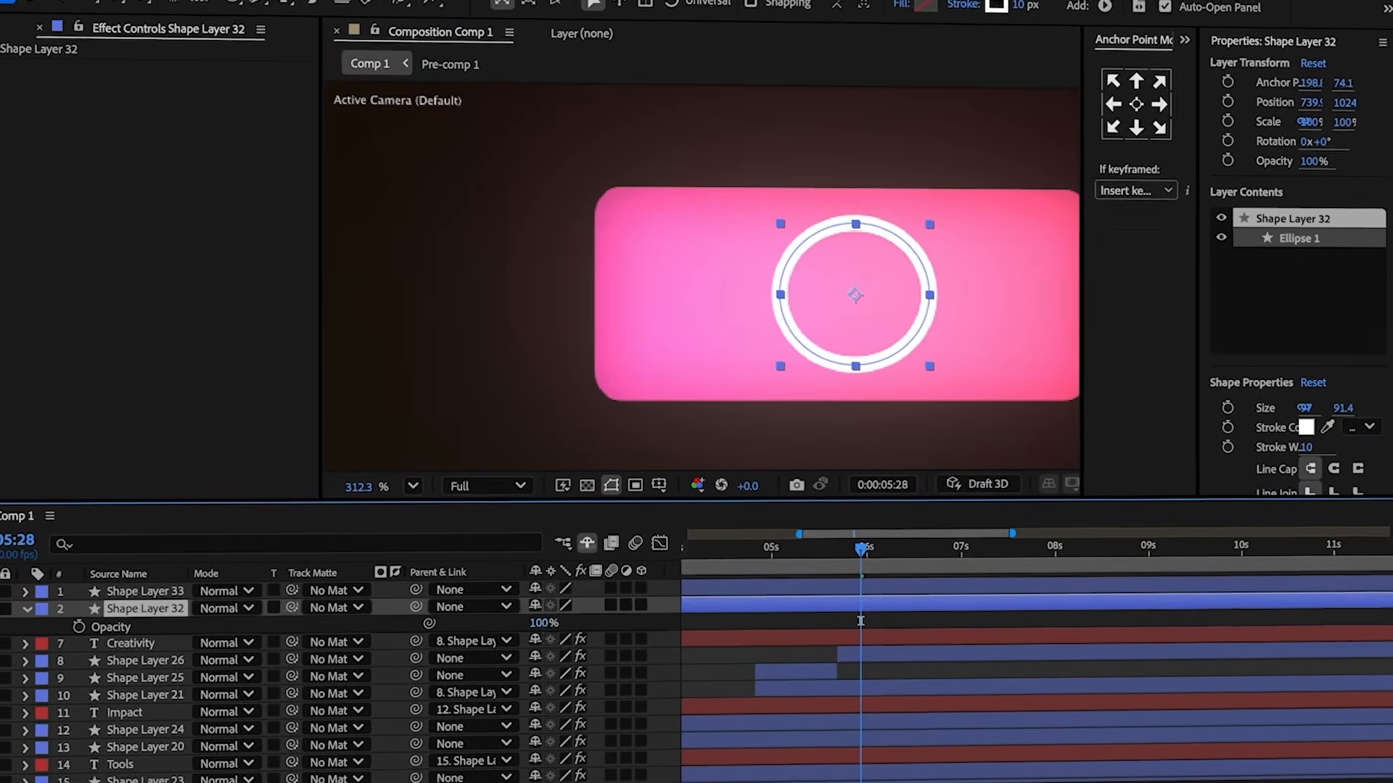
pyautogui.click(543, 626)
pyautogui.write('40')
pyautogui.click(512, 627)
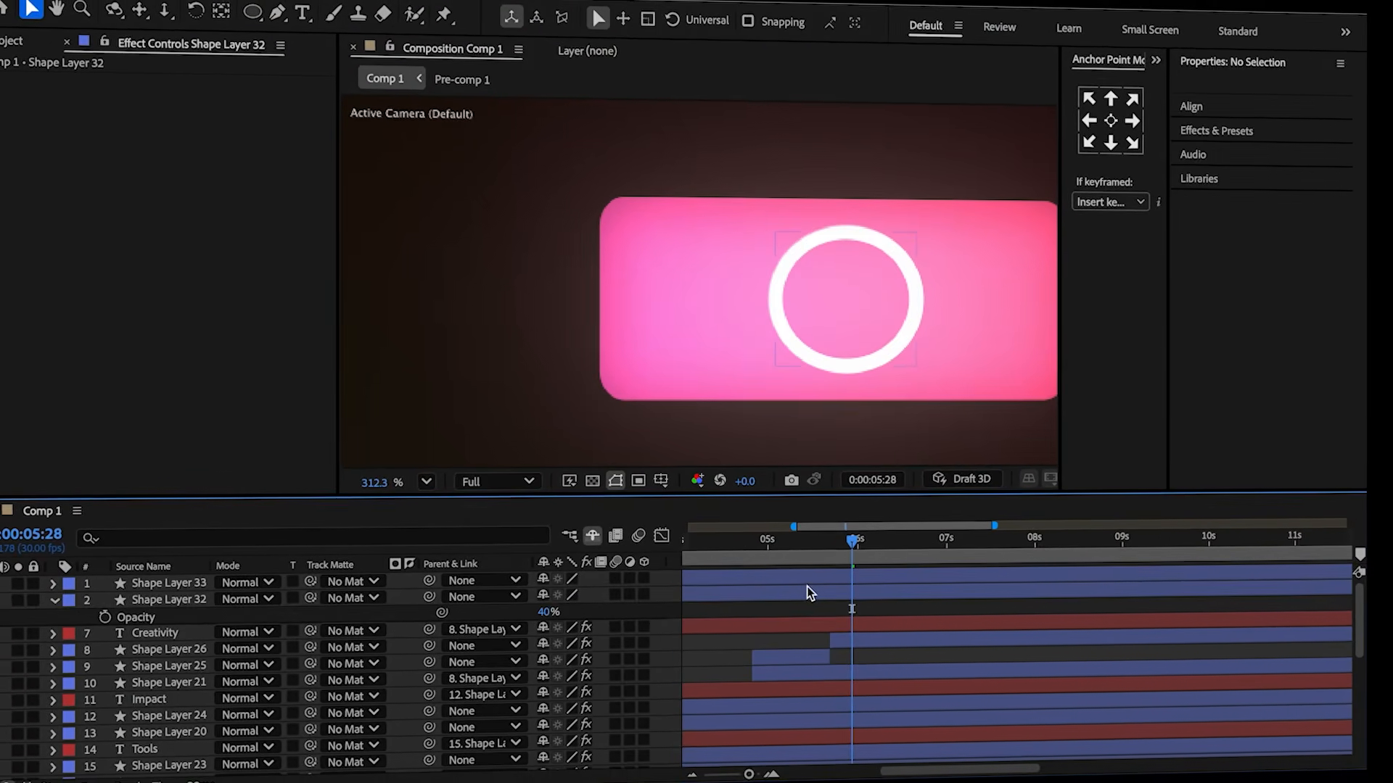
# Add Trim Paths to the duplicate circle and key its End at 0% at 5:28.
pyautogui.click(830, 588)
pyautogui.click(639, 597)
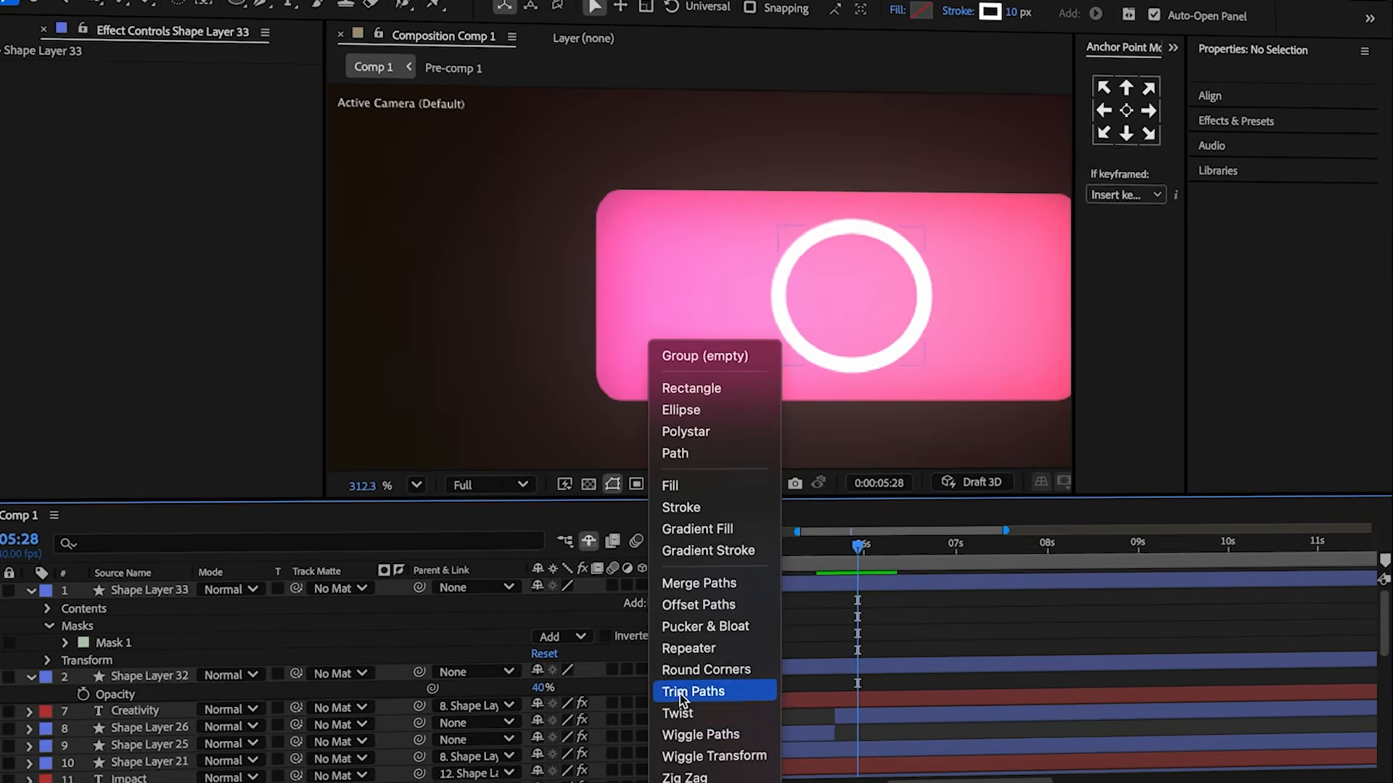
pyautogui.click(674, 696)
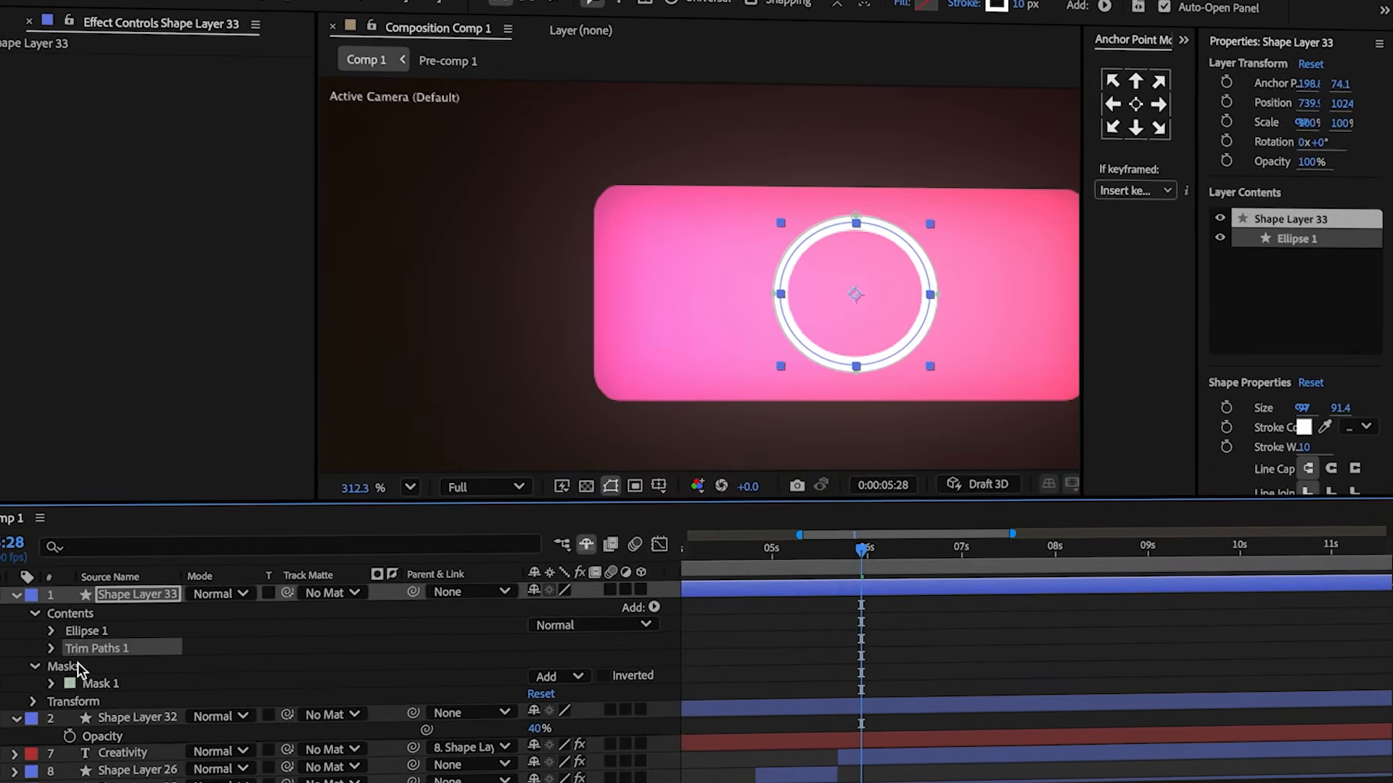
pyautogui.click(52, 649)
pyautogui.moveTo(551, 662); pyautogui.dragTo(464, 661)
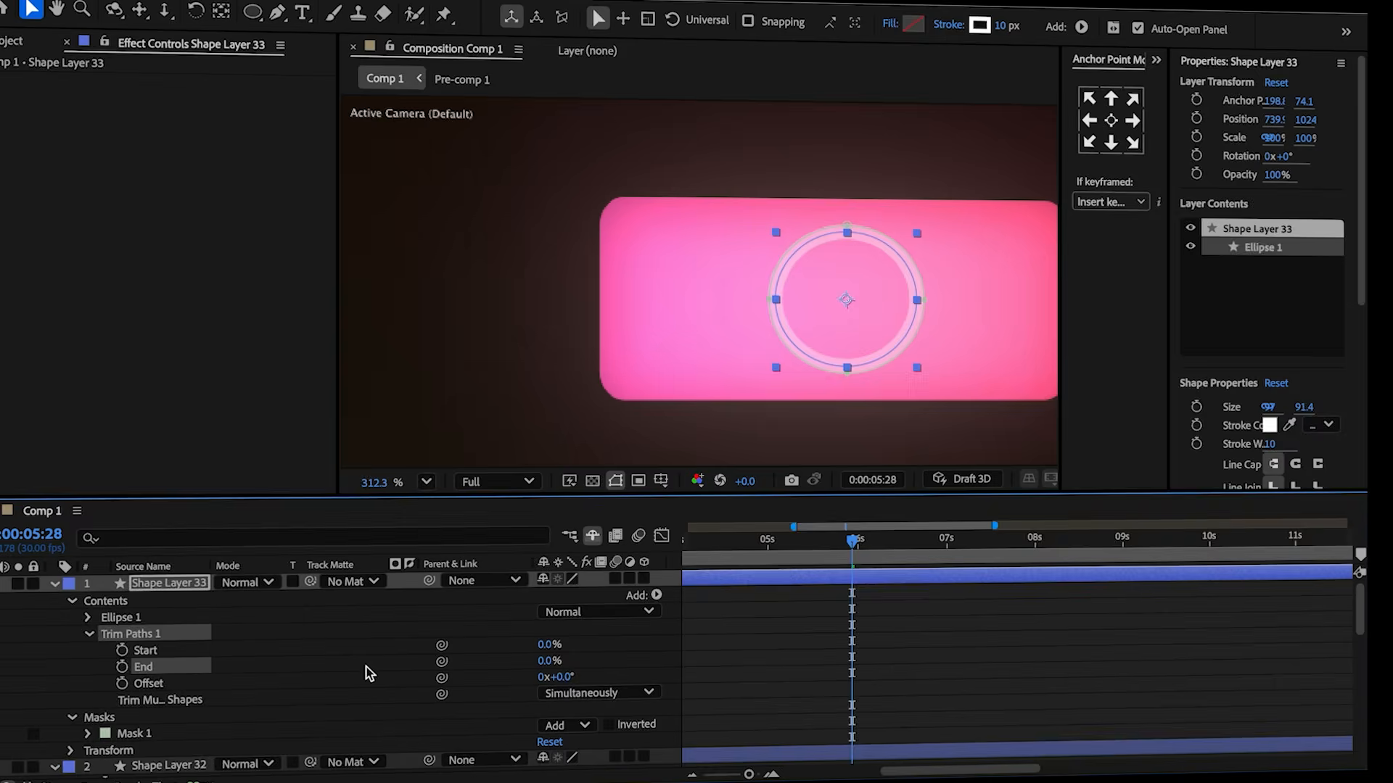
pyautogui.click(279, 673)
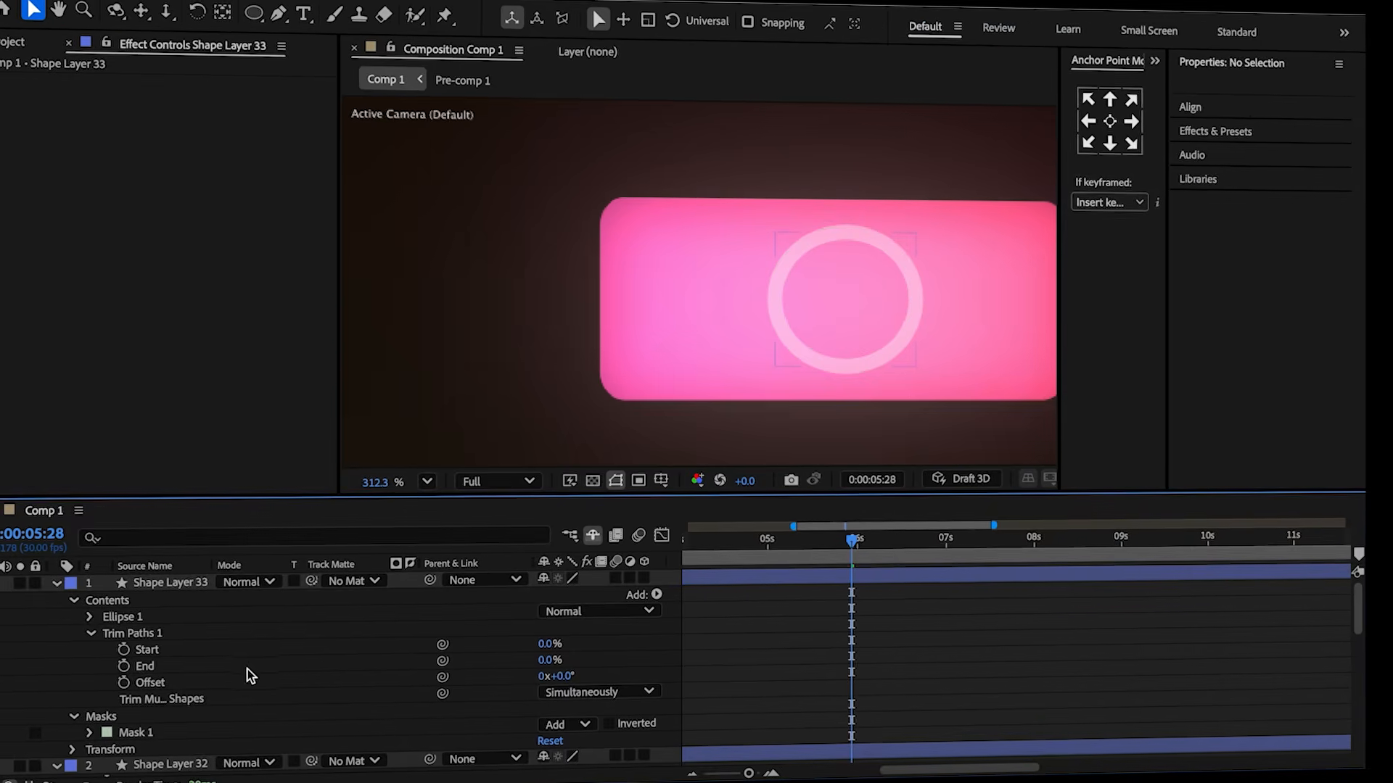
pyautogui.click(126, 665)
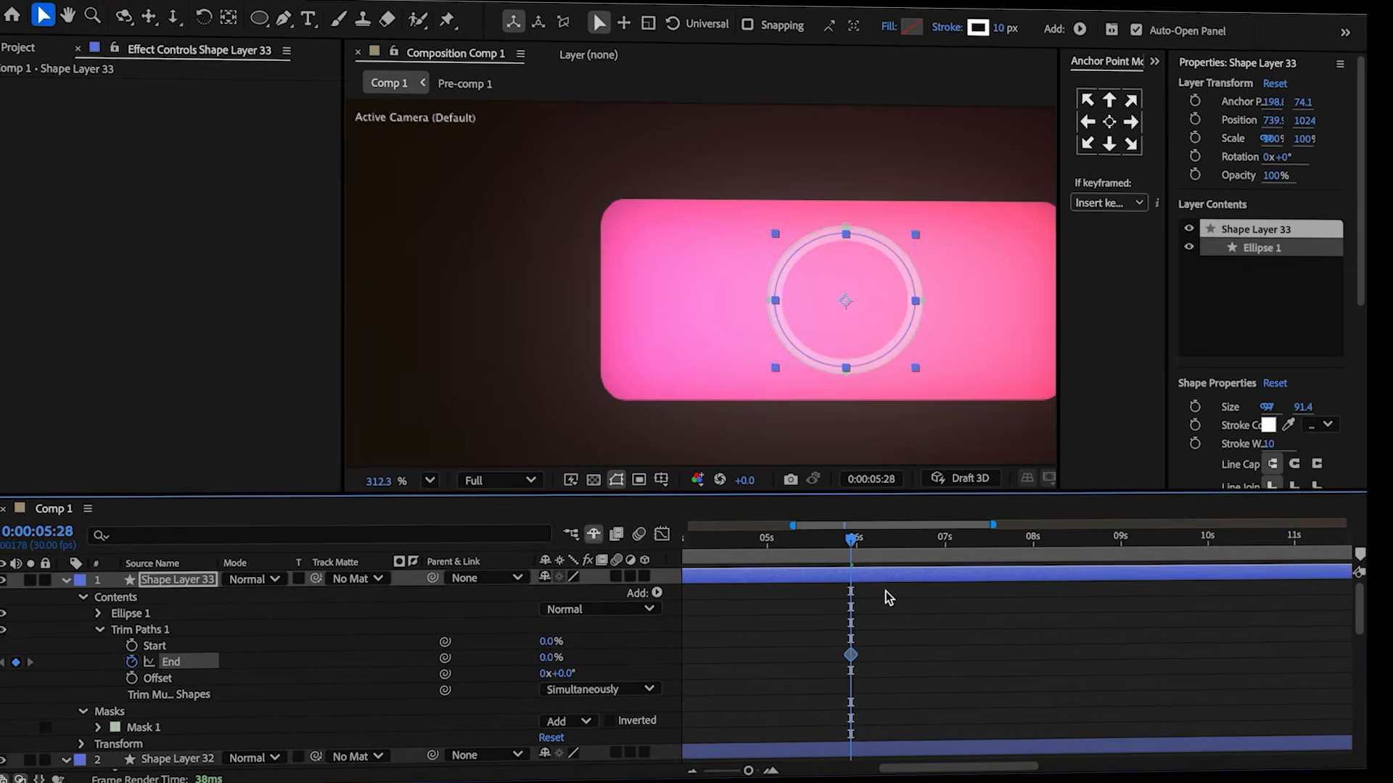
# At 7:03, set the Trim Paths End to 100%.
pyautogui.press('u')
pyautogui.click(885, 592)
pyautogui.moveTo(856, 546); pyautogui.dragTo(956, 554)
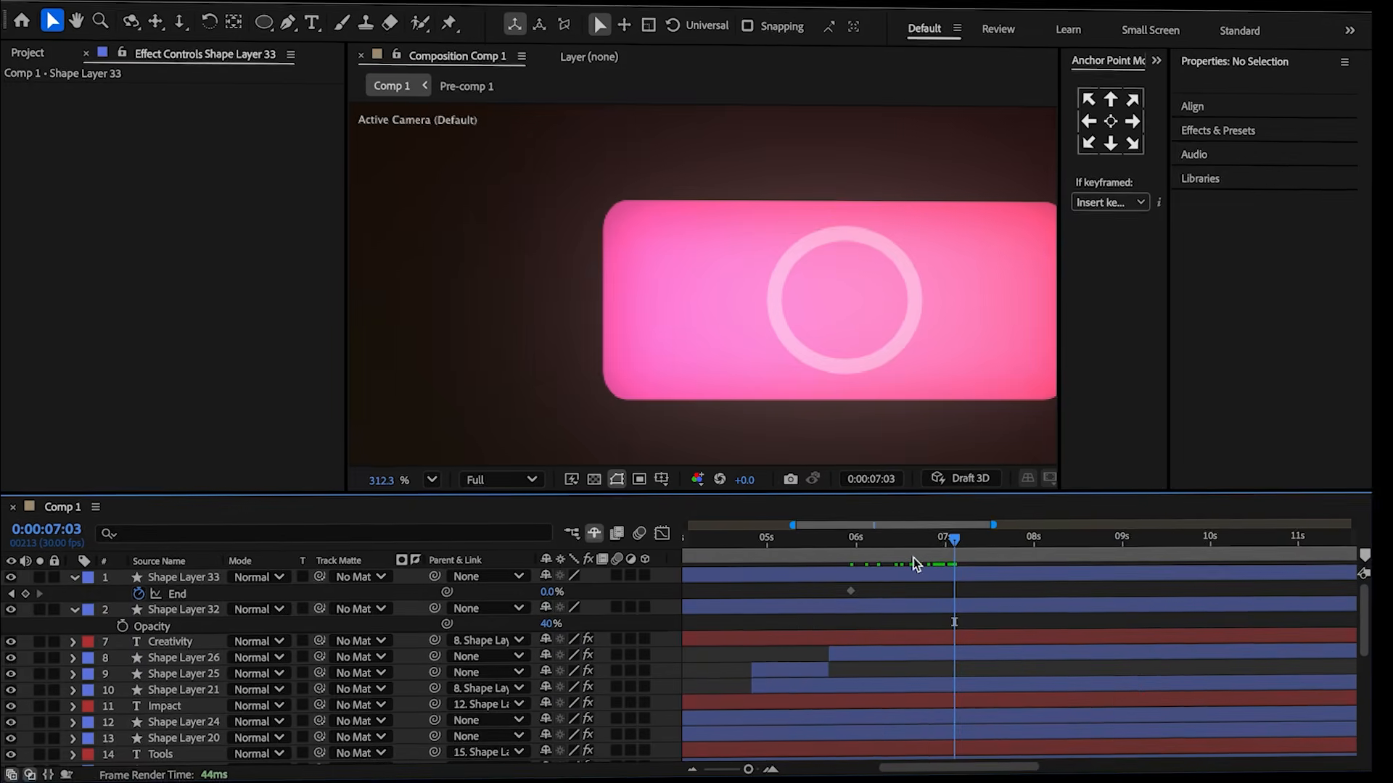
pyautogui.moveTo(545, 595); pyautogui.dragTo(757, 597)
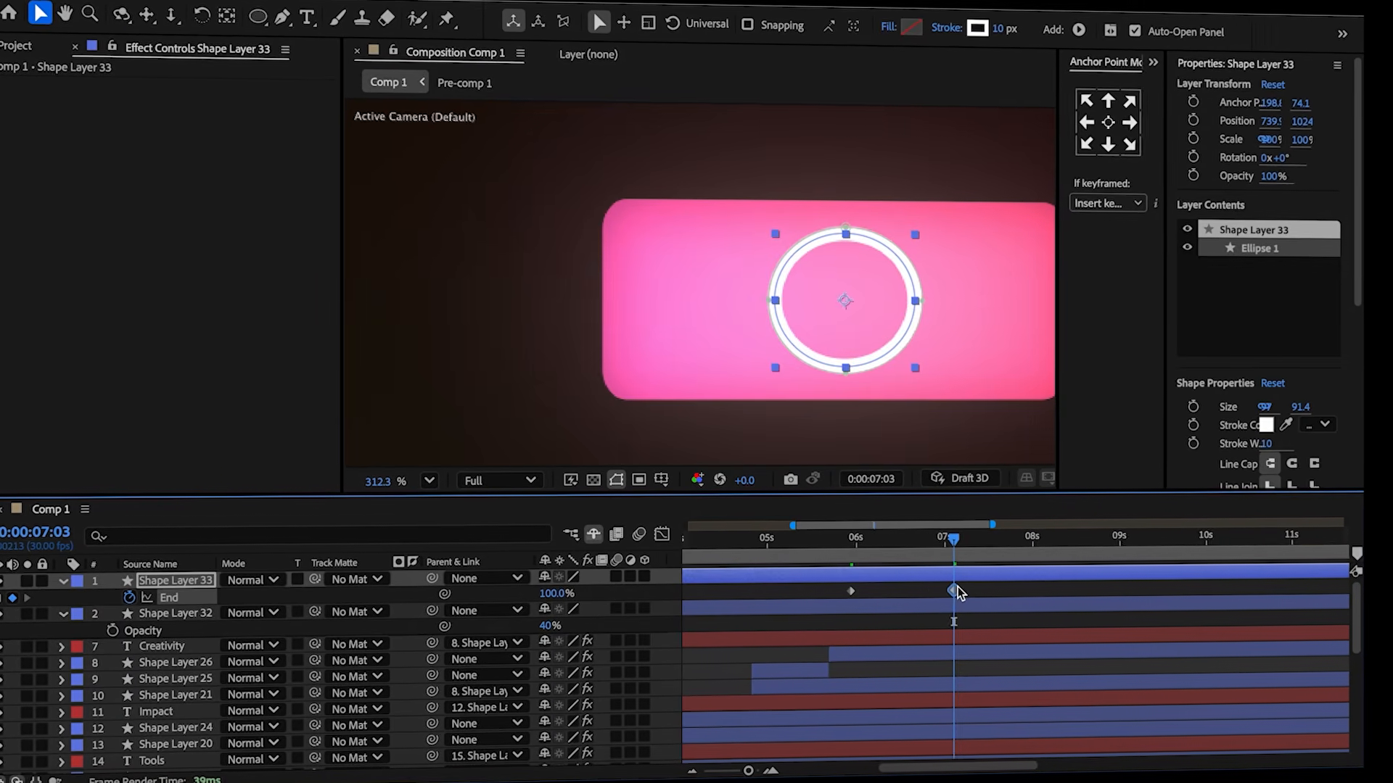
# Move the second End keyframe slightly later and reshape its easing in the speed graph.
pyautogui.moveTo(956, 591); pyautogui.dragTo(983, 594)
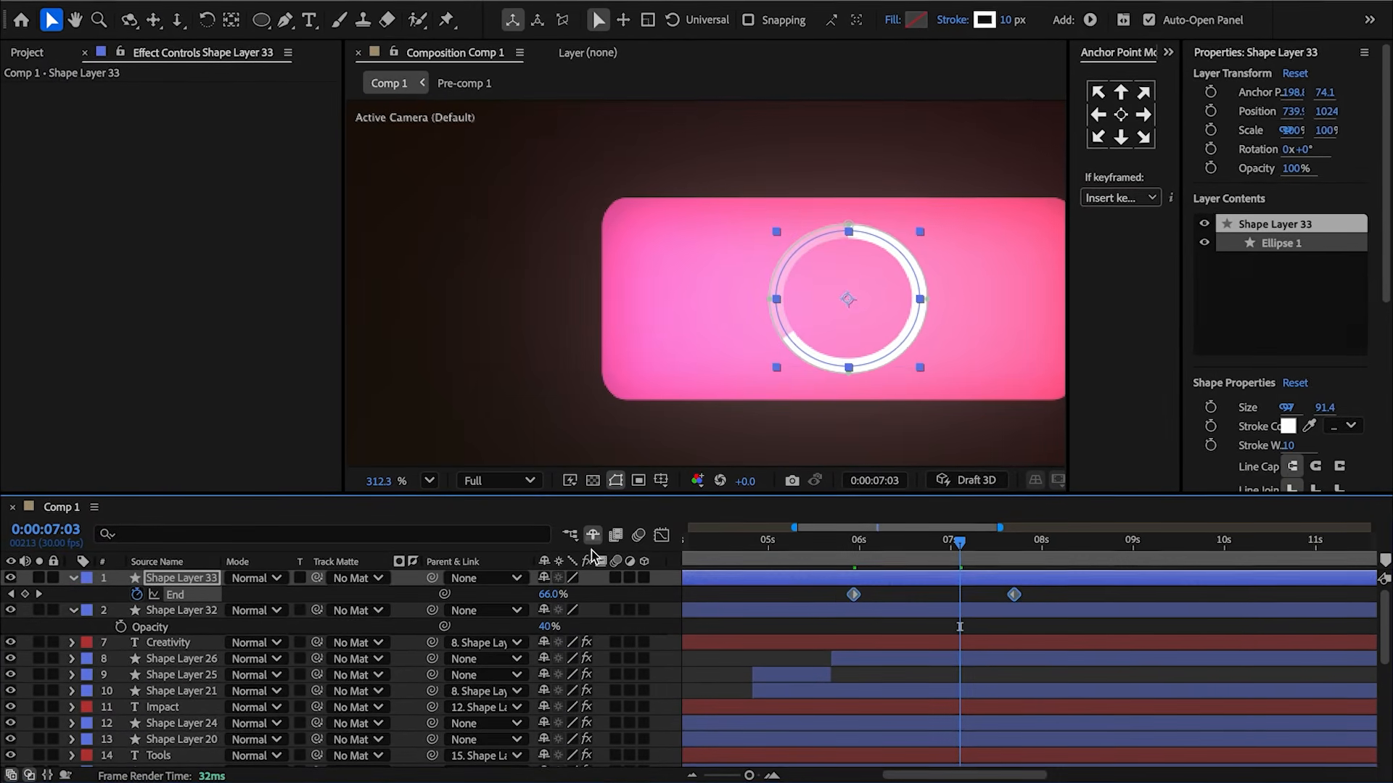
pyautogui.click(662, 535)
pyautogui.rightClick(889, 616)
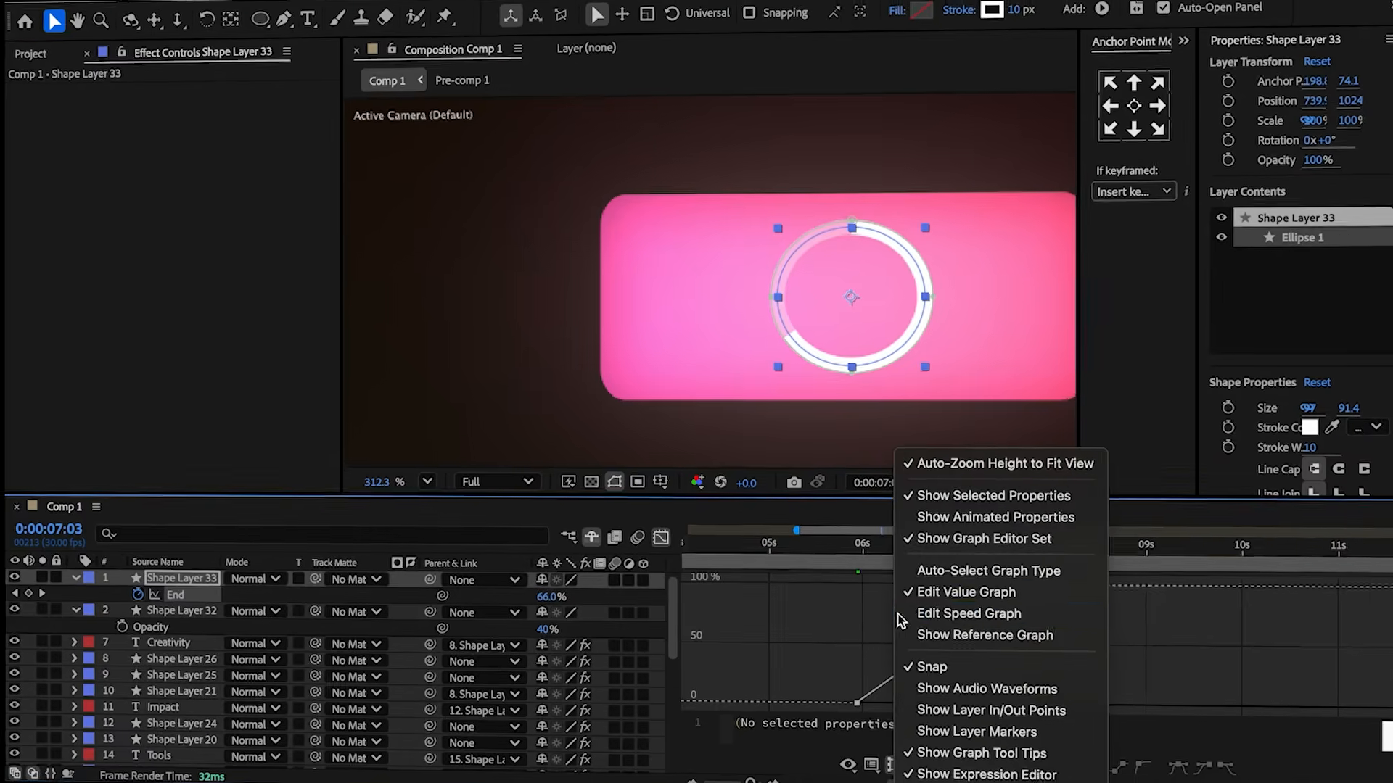
pyautogui.click(935, 614)
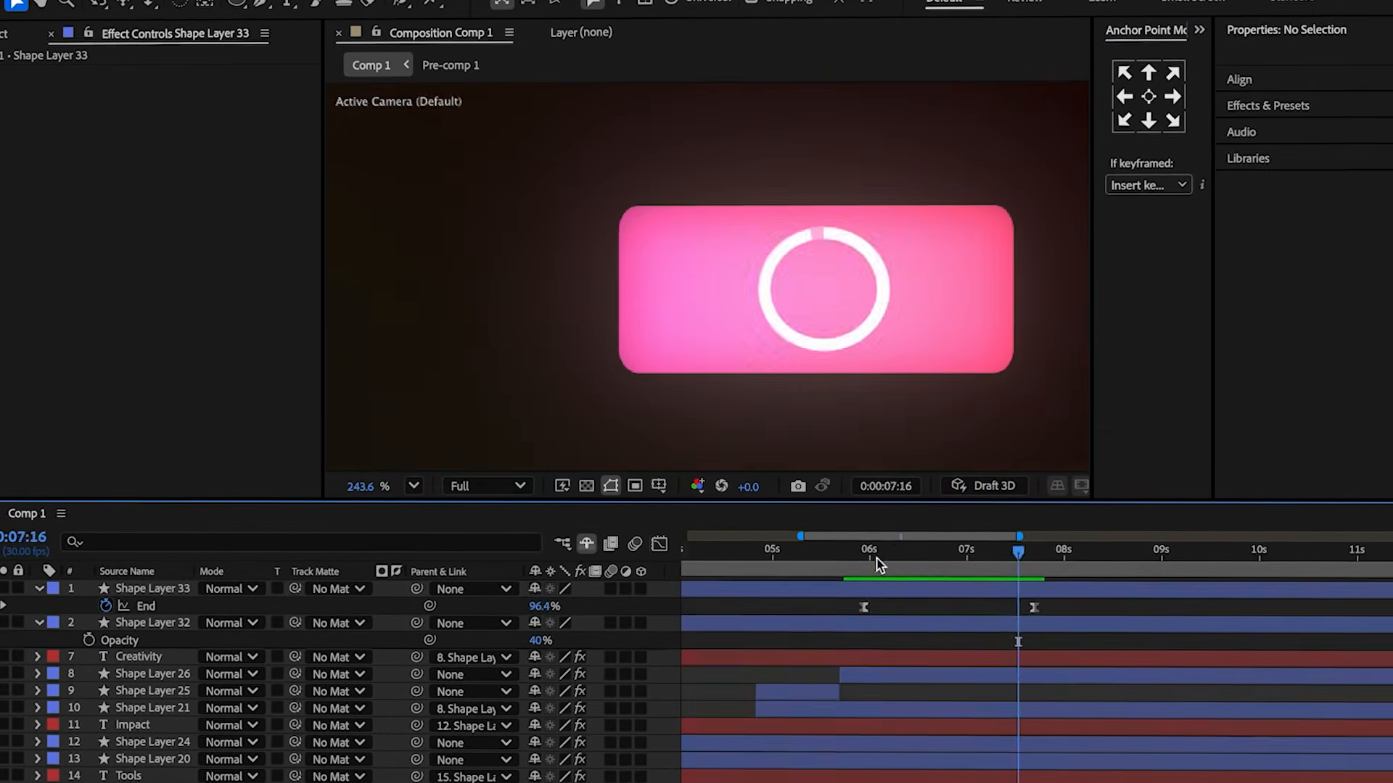
pyautogui.moveTo(879, 565); pyautogui.dragTo(864, 564)
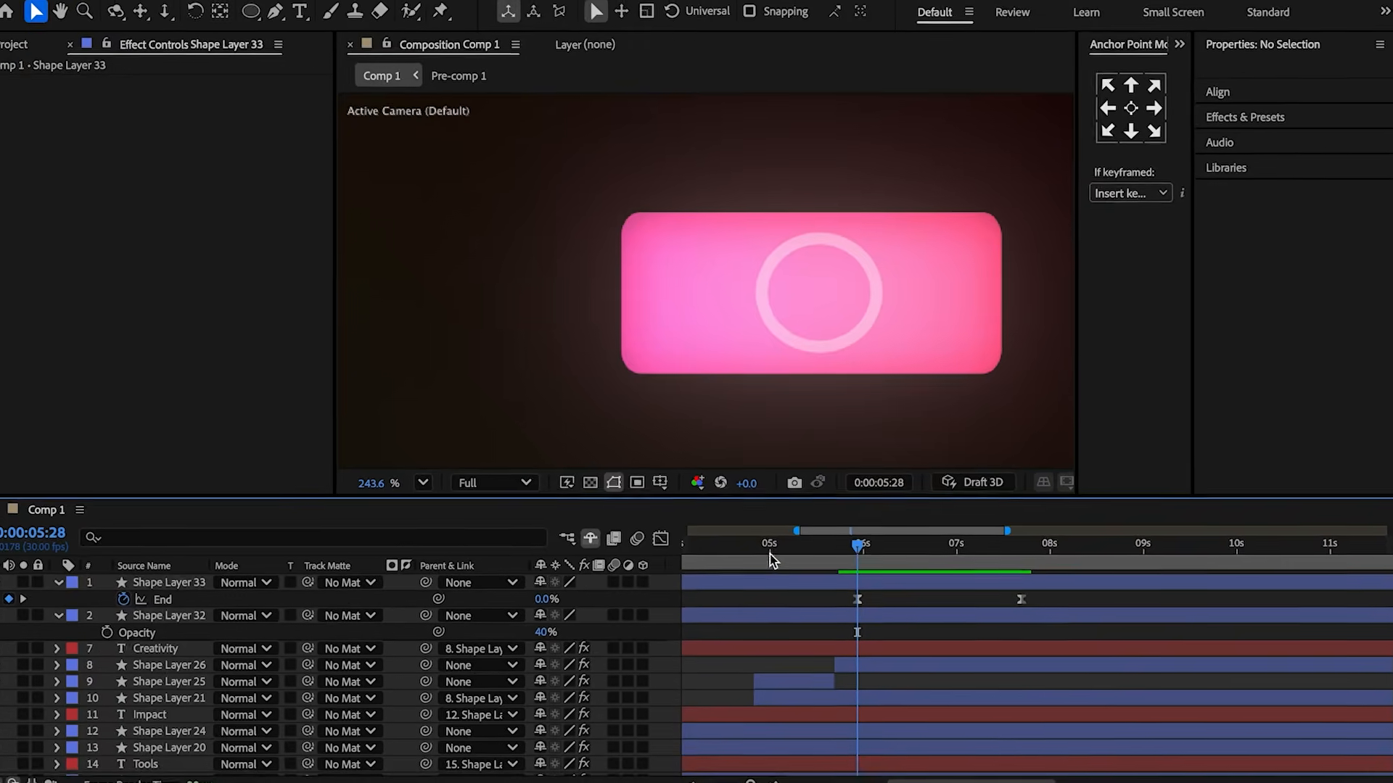
# Draw a short vertical line inside the circle with the Pen tool using an 8 px stroke, and center its anchor.
pyautogui.press('g')
pyautogui.click(837, 303)
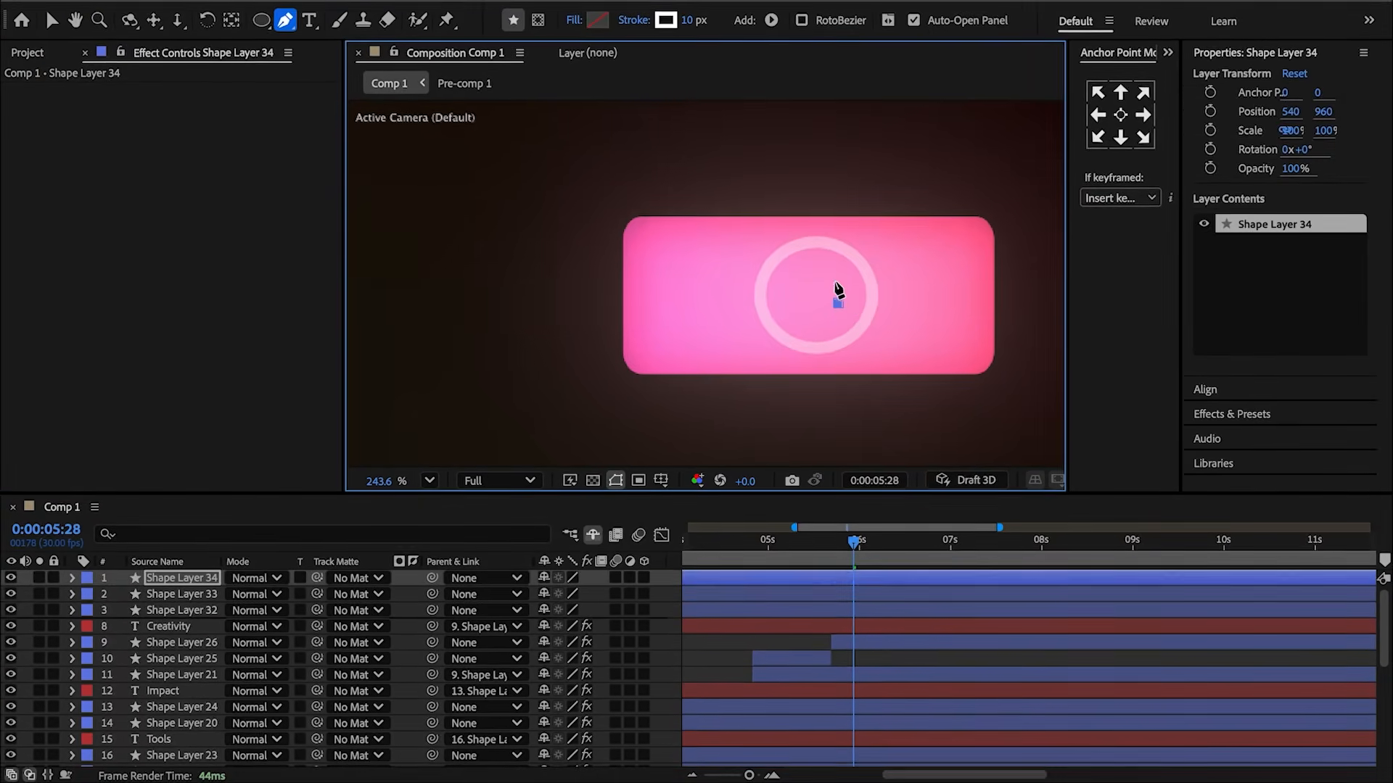
pyautogui.write('8')
pyautogui.press('Return')
pyautogui.press('v')
pyautogui.click(1120, 115)
pyautogui.click(1151, 93)
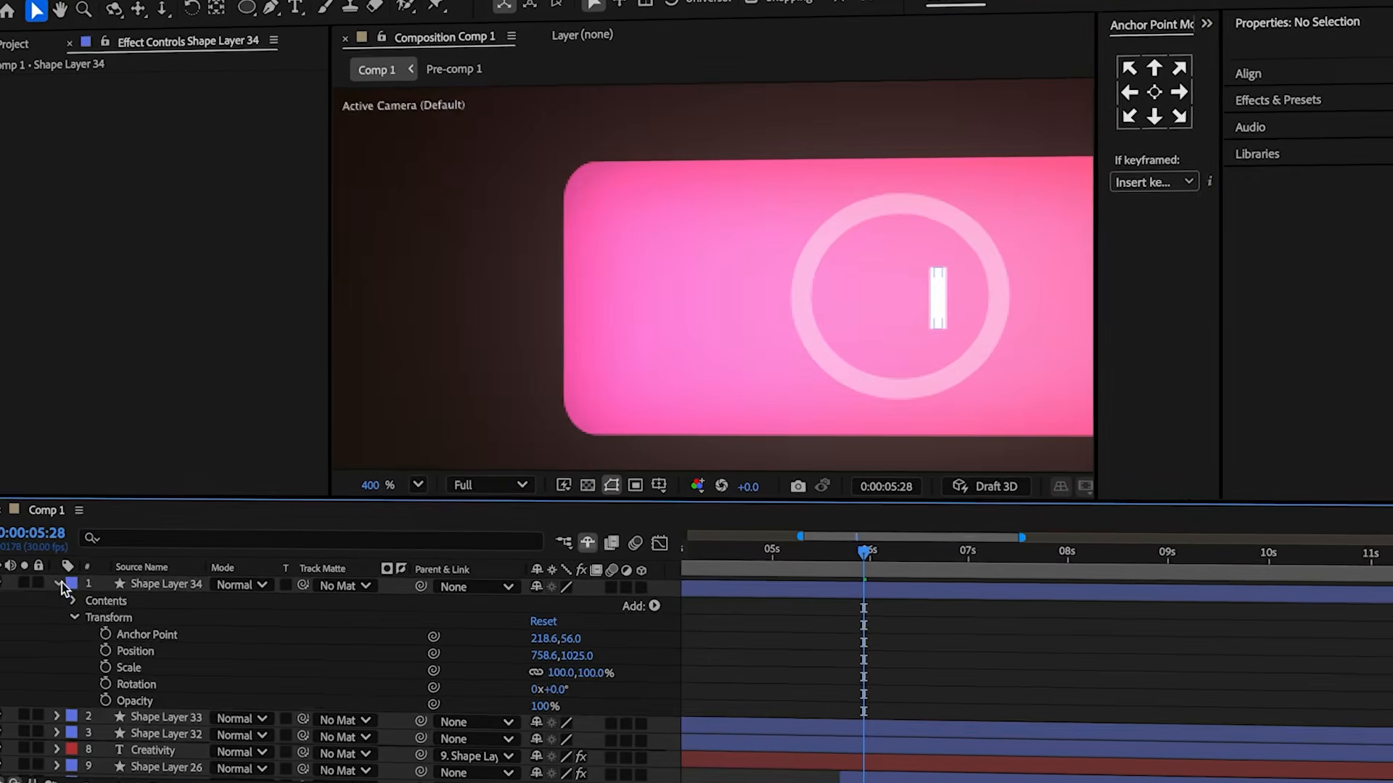
# Set the line's stroke Line Cap to Round Cap.
pyautogui.click(50, 607)
pyautogui.click(67, 625)
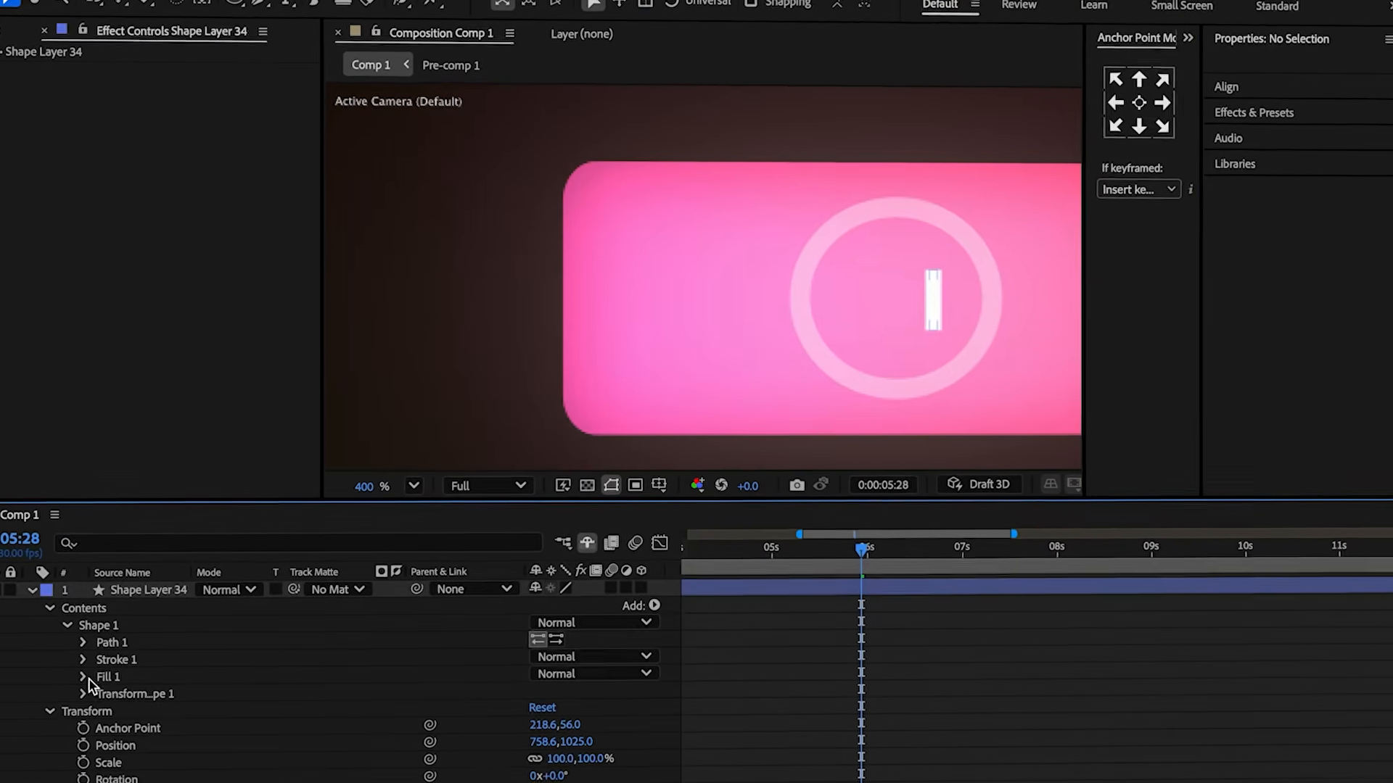
pyautogui.click(83, 659)
pyautogui.click(145, 707)
pyautogui.click(592, 678)
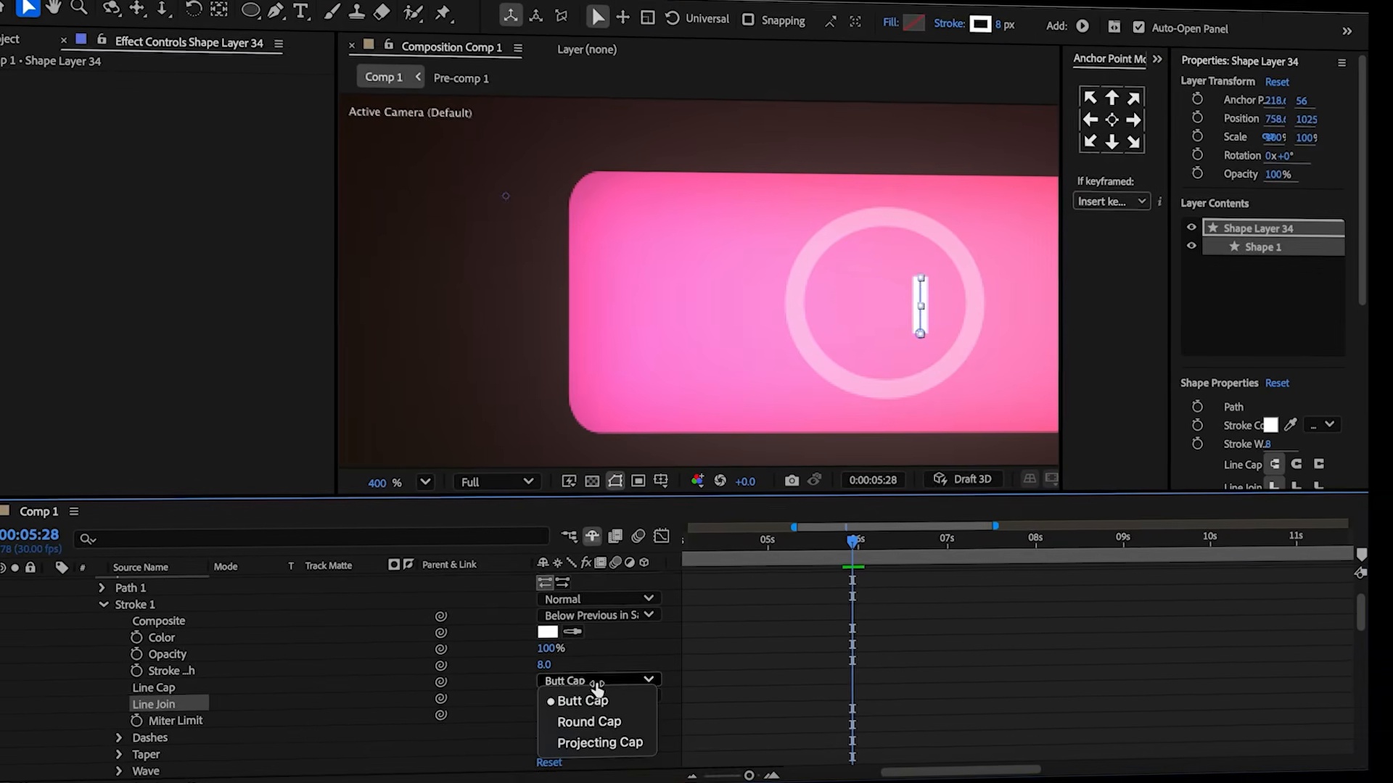
pyautogui.click(623, 723)
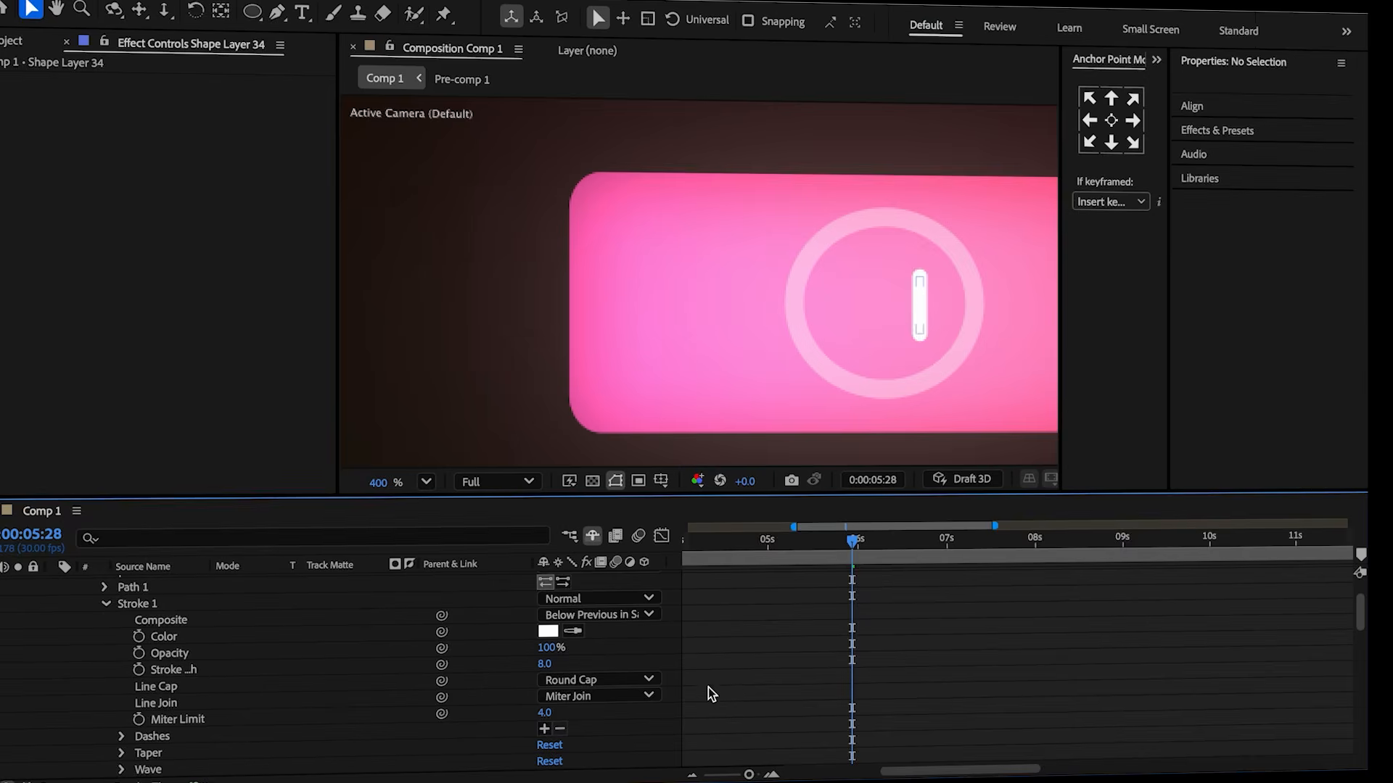
# Duplicate the line and shift the copy left to form a pause icon.
pyautogui.click(167, 587)
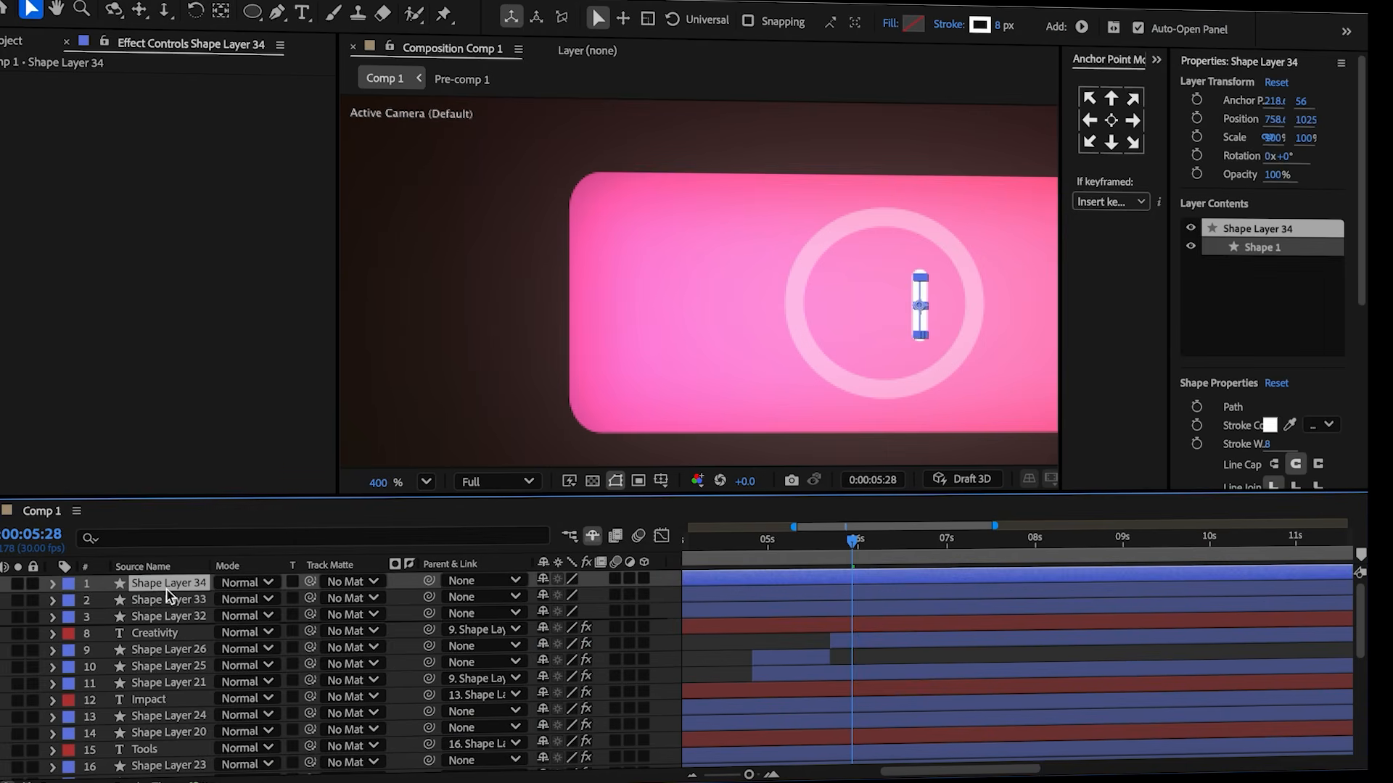
pyautogui.hotkey('ctrl', 'd')
pyautogui.press('p')
pyautogui.moveTo(543, 599); pyautogui.dragTo(515, 604)
pyautogui.hotkey('ctrl', 'shift', 'Down')
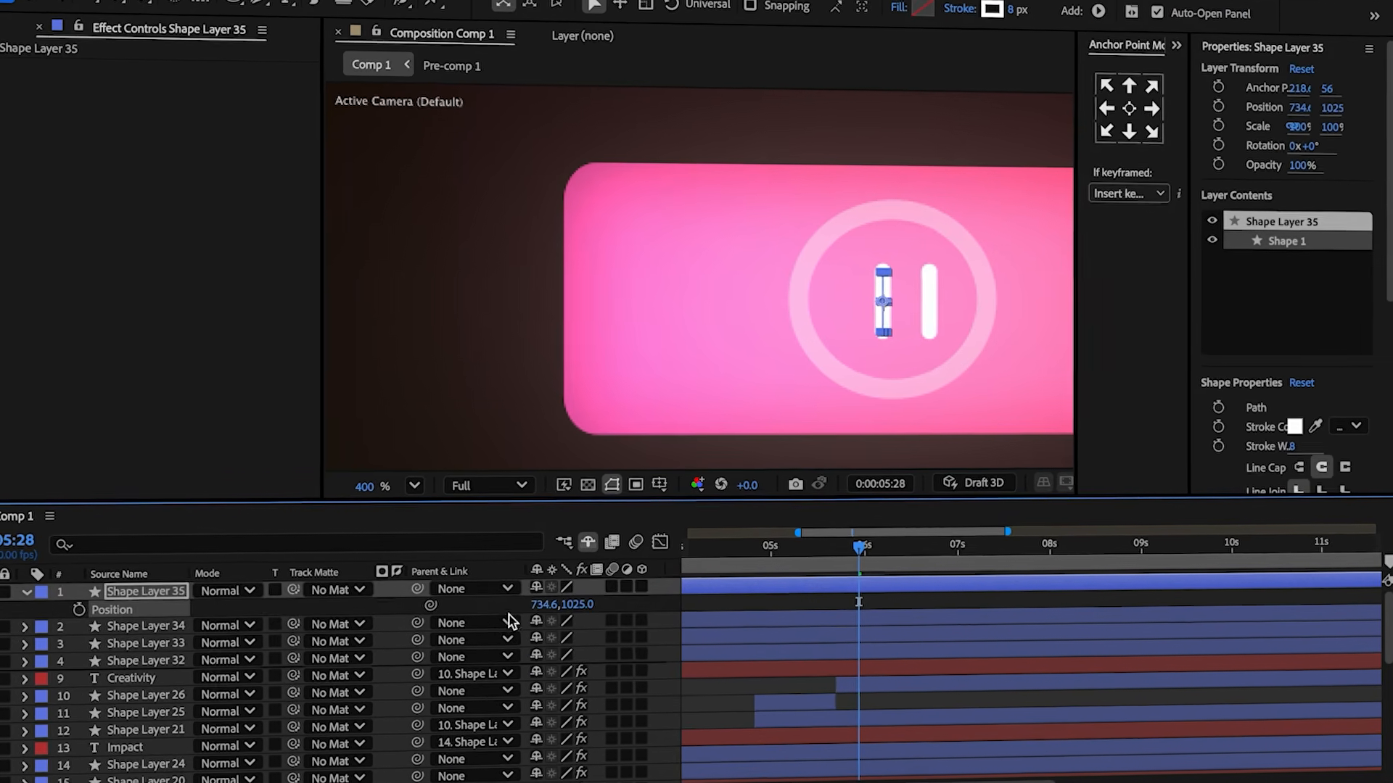
pyautogui.press('p')
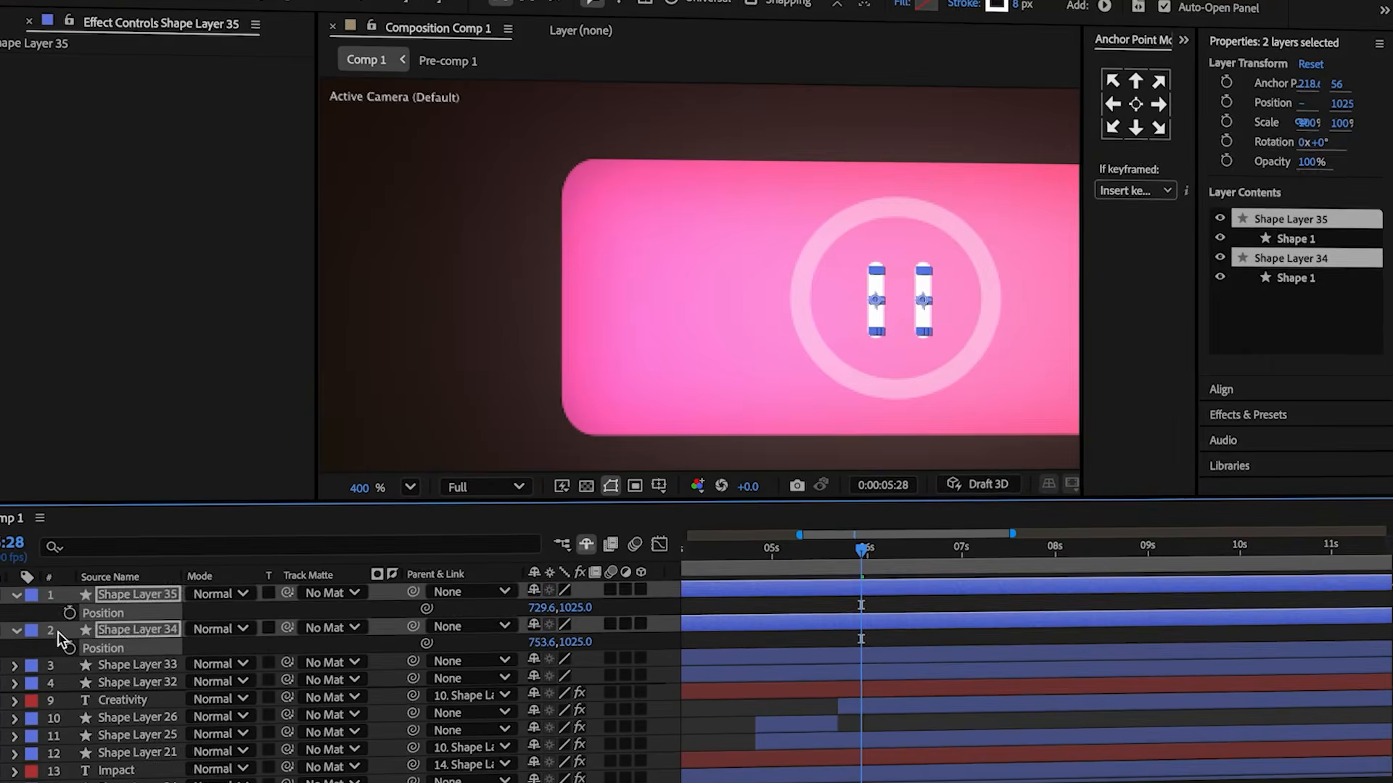
# Parent the pause bars, circle layers and Creativity text to Shape Layer 26.
pyautogui.click(863, 640)
pyautogui.keyDown('shift'); pyautogui.click(875, 586); pyautogui.keyUp('shift')
pyautogui.moveTo(415, 590); pyautogui.dragTo(845, 659)
pyautogui.press('pagedown')
pyautogui.click(860, 657)
pyautogui.press('u')
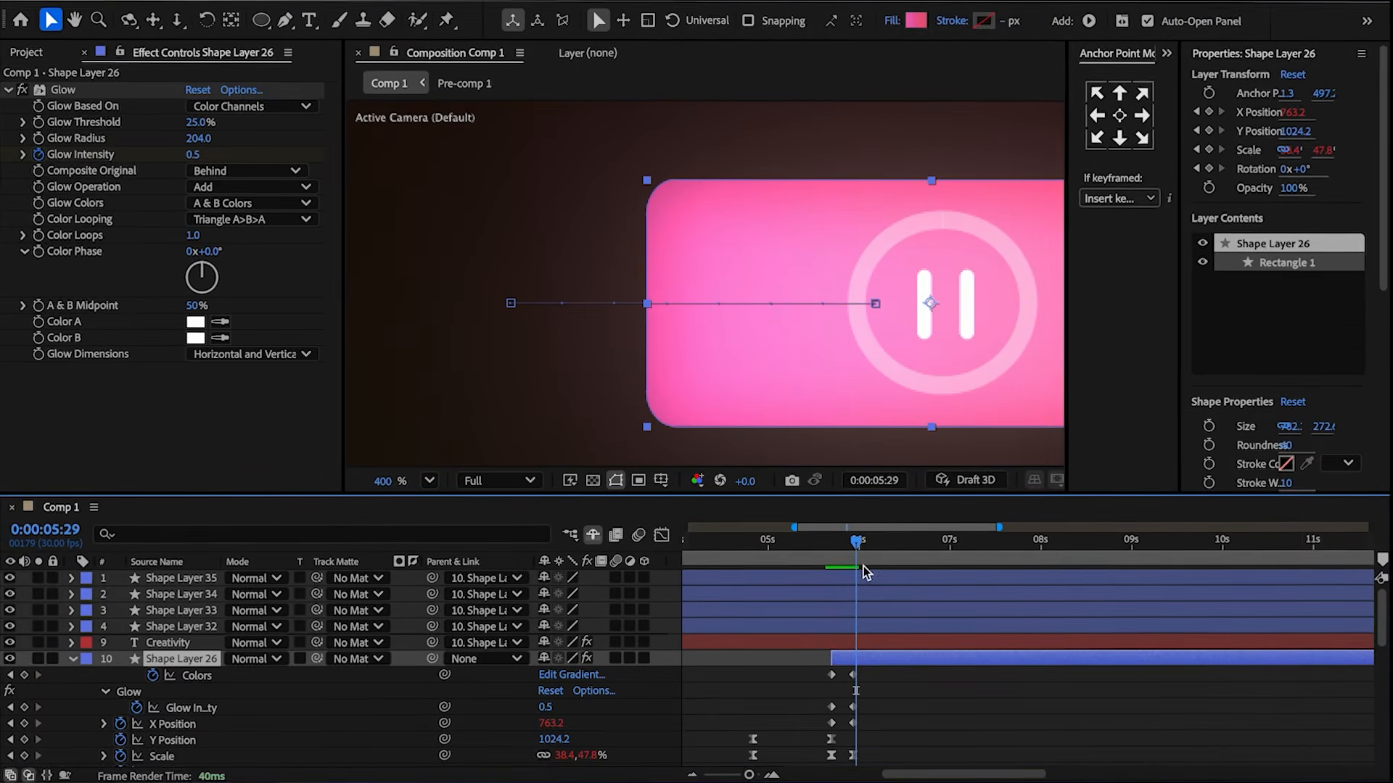
# Key both circle layers' opacity to 0% at 5:24.
pyautogui.moveTo(858, 559); pyautogui.dragTo(853, 559)
pyautogui.click(861, 628)
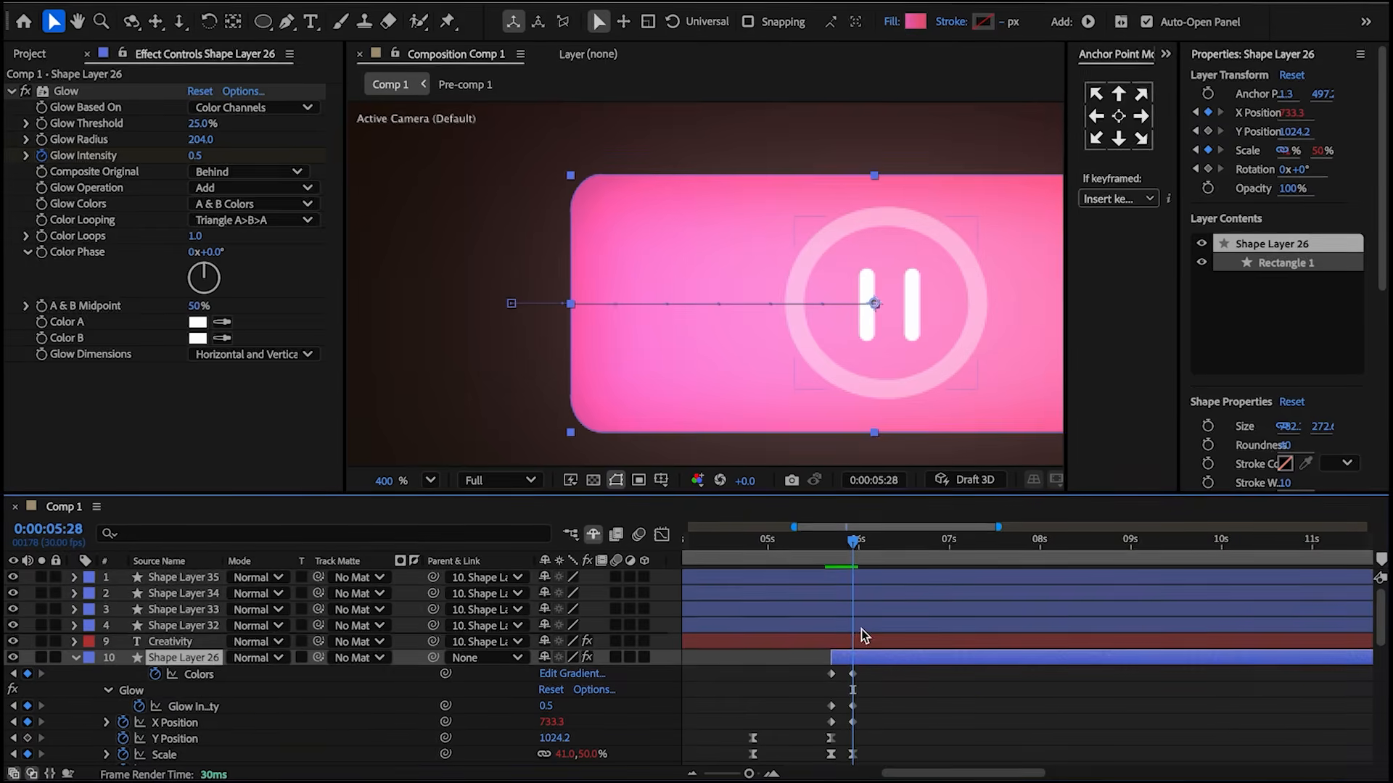
pyautogui.keyDown('shift'); pyautogui.click(836, 610); pyautogui.keyUp('shift')
pyautogui.press('t')
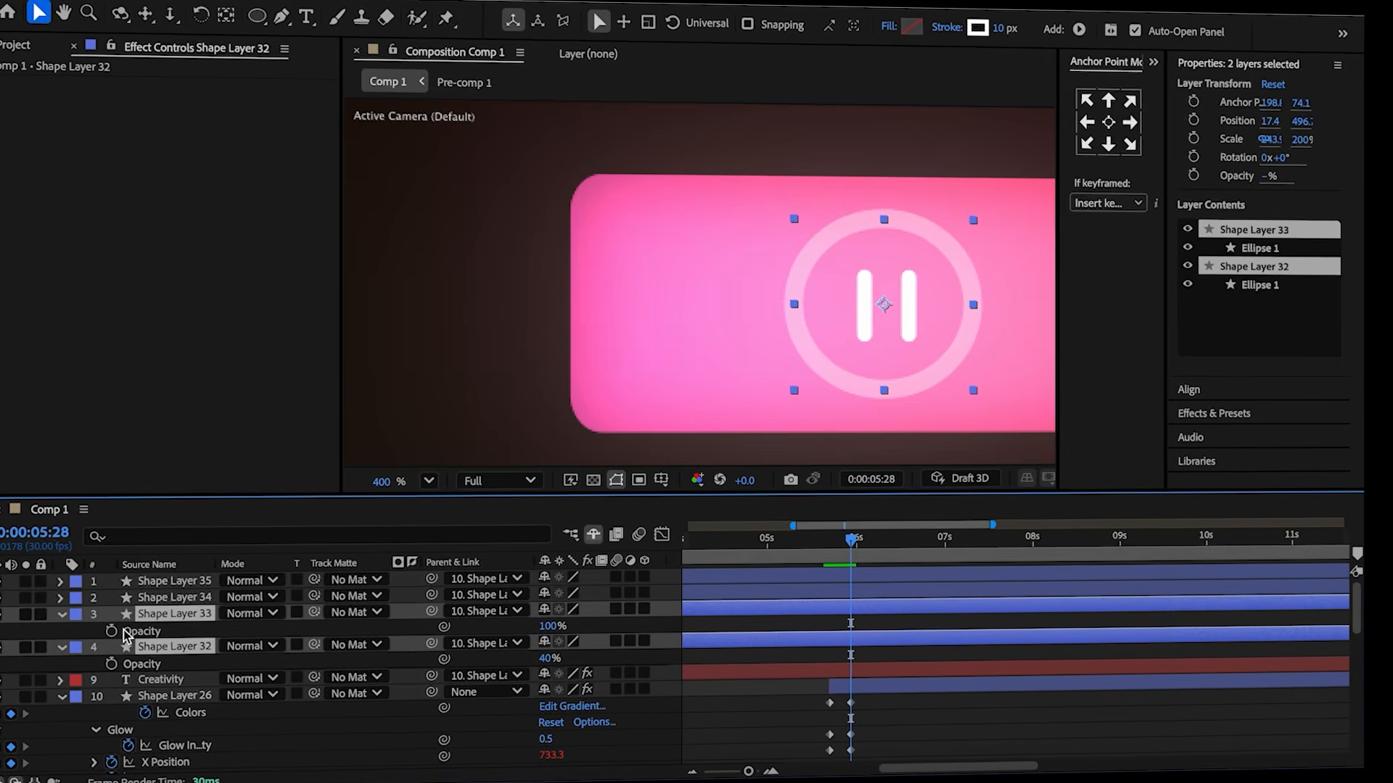
pyautogui.moveTo(850, 558); pyautogui.dragTo(840, 554)
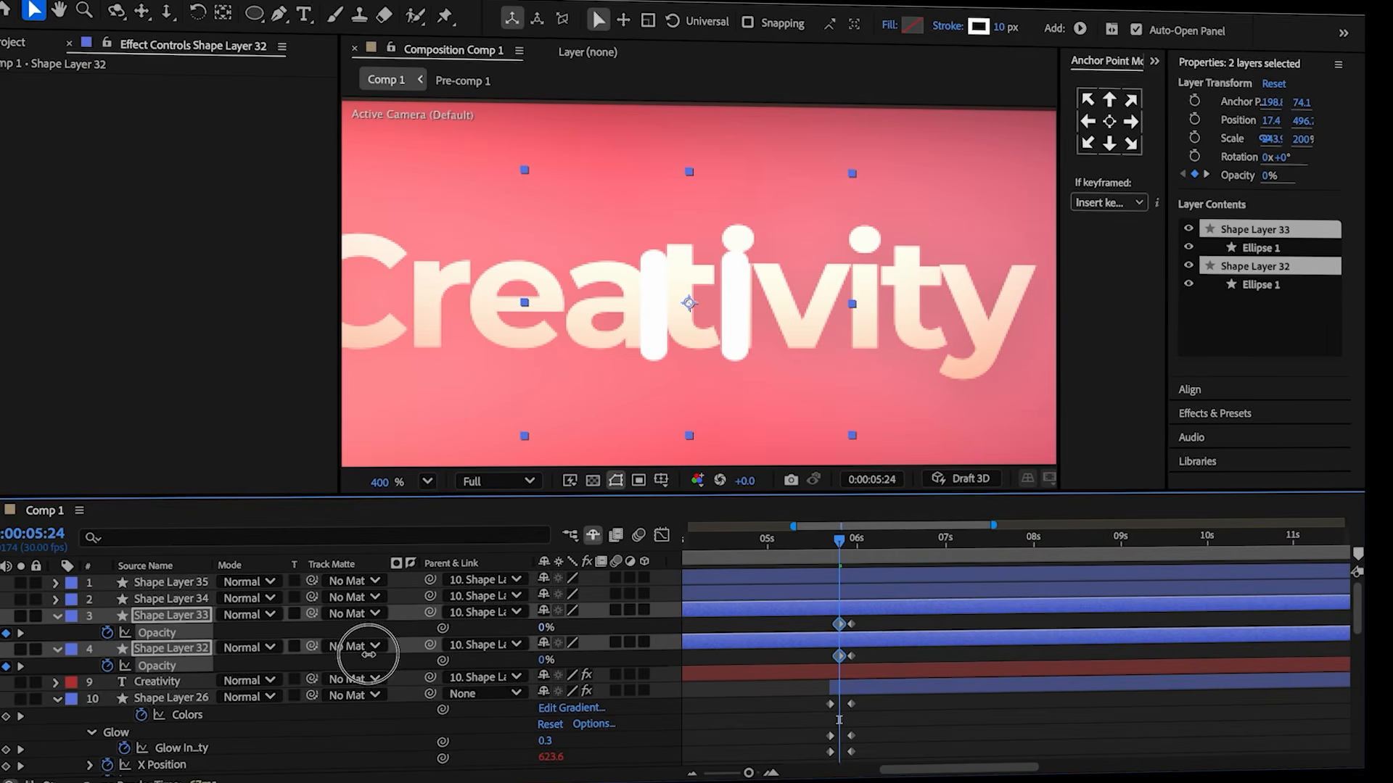
# Keyframe both pause bars' rotation, setting them to -20° at 5:23.
pyautogui.press('u')
pyautogui.moveTo(842, 544); pyautogui.dragTo(855, 543)
pyautogui.click(851, 590)
pyautogui.keyDown('shift'); pyautogui.click(851, 578); pyautogui.keyUp('shift')
pyautogui.press('r')
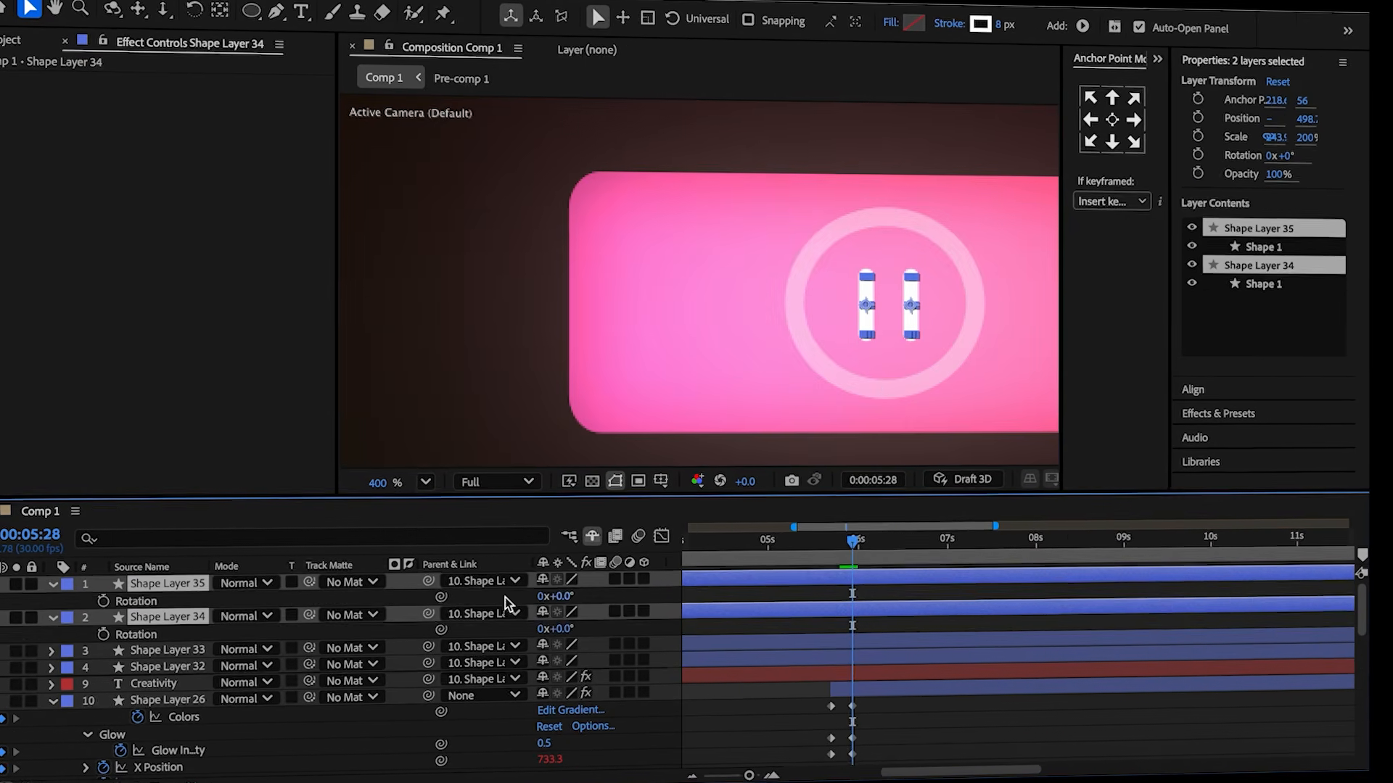
pyautogui.click(98, 603)
pyautogui.moveTo(854, 544); pyautogui.dragTo(843, 549)
pyautogui.moveTo(551, 606); pyautogui.dragTo(537, 607)
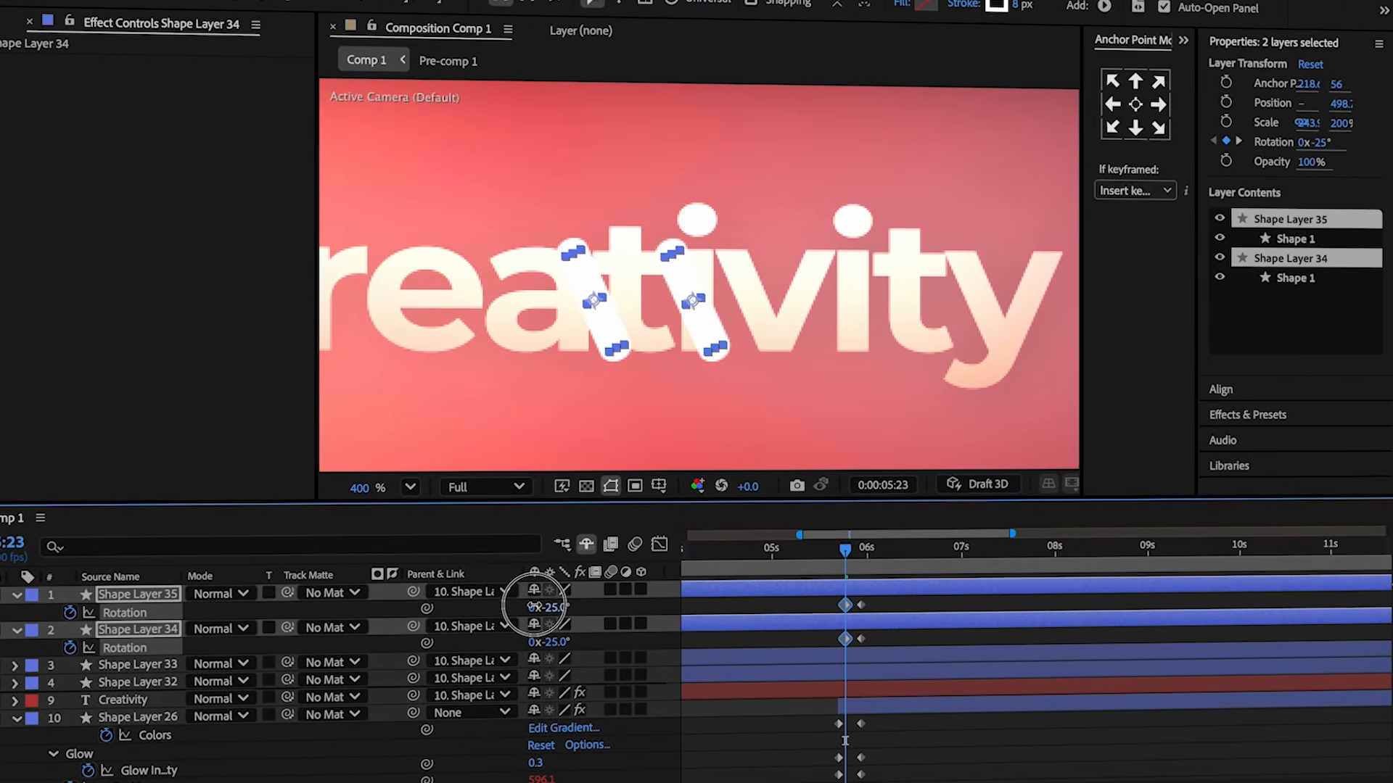
# Paste the bounce expression into the rotation of both pause bars.
pyautogui.click(349, 612)
pyautogui.keyDown('alt'); pyautogui.click(70, 613); pyautogui.keyUp('alt')
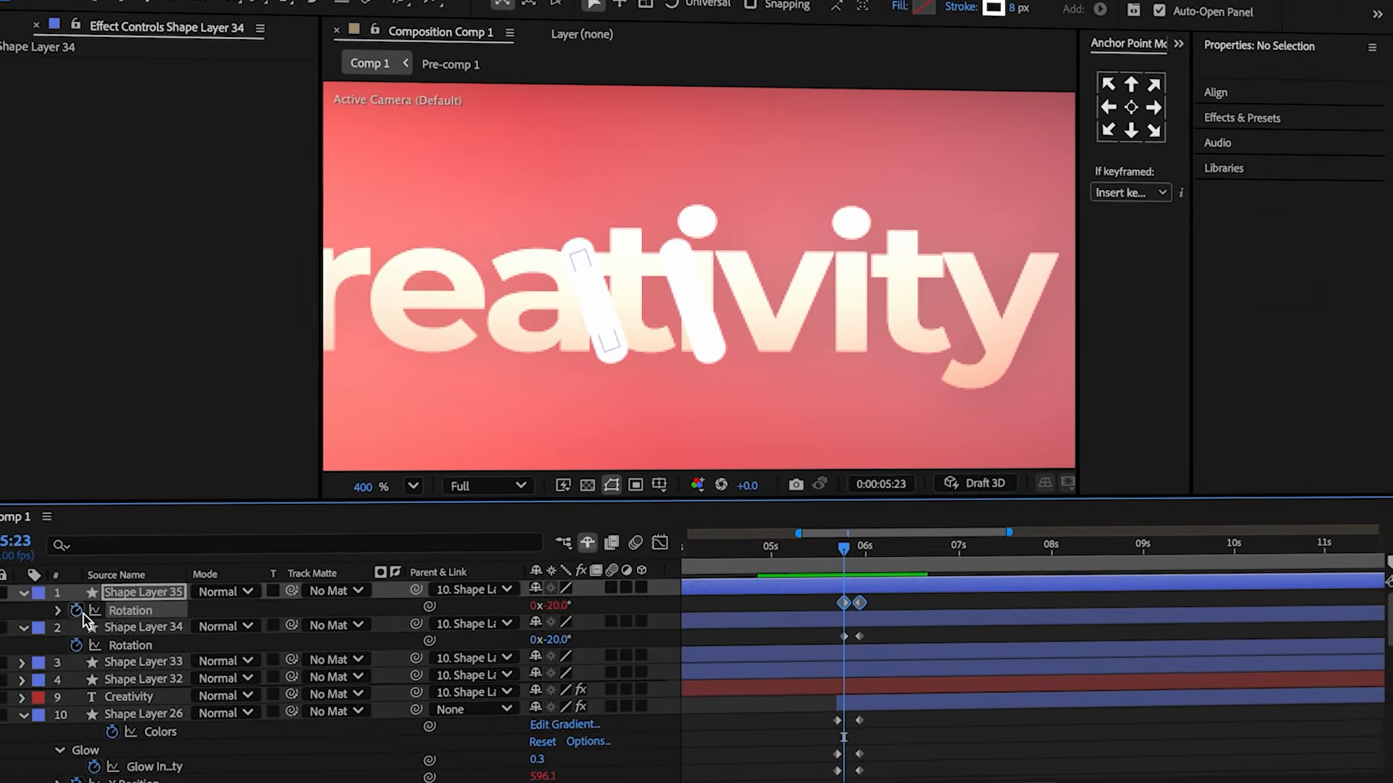
pyautogui.hotkey('ctrl', 'v')
pyautogui.click(803, 610)
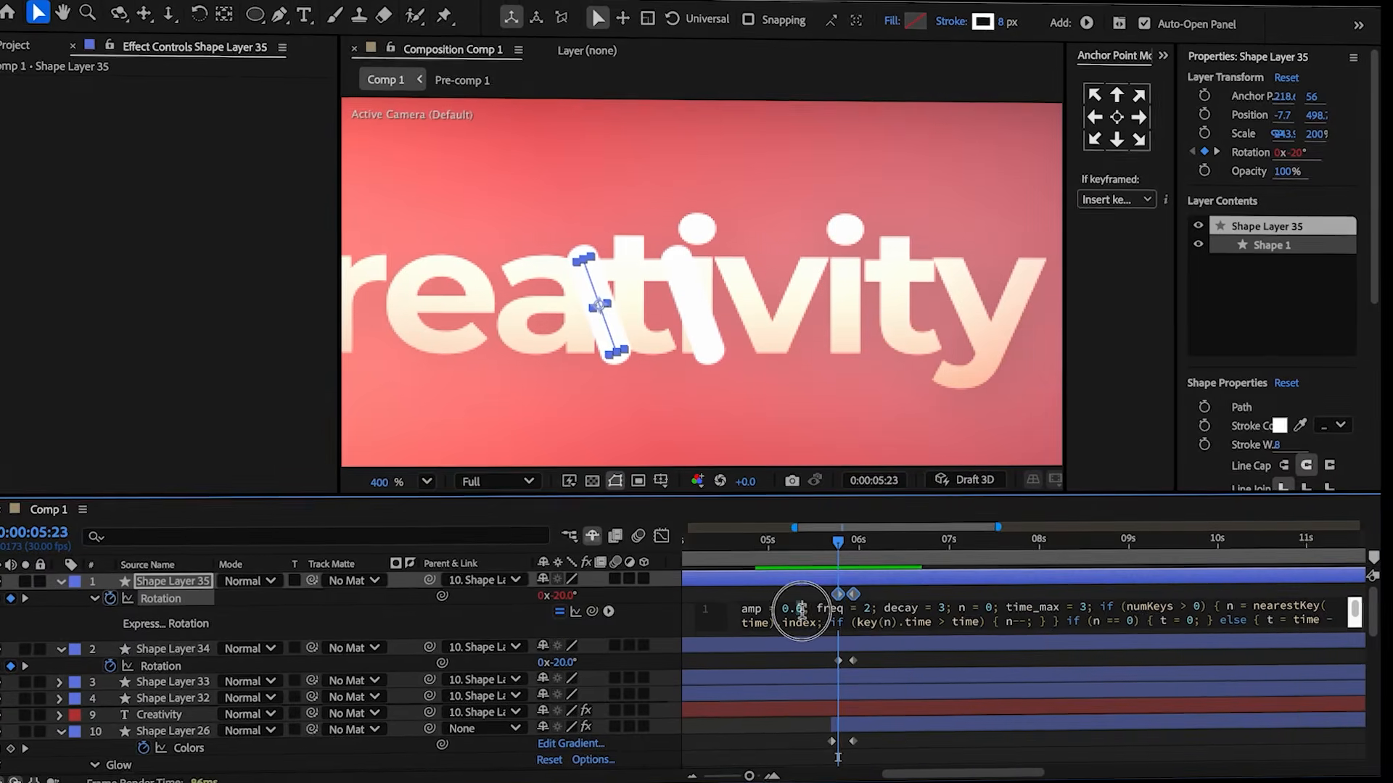
pyautogui.hotkey('ctrl', 'a')
pyautogui.hotkey('ctrl', 'c')
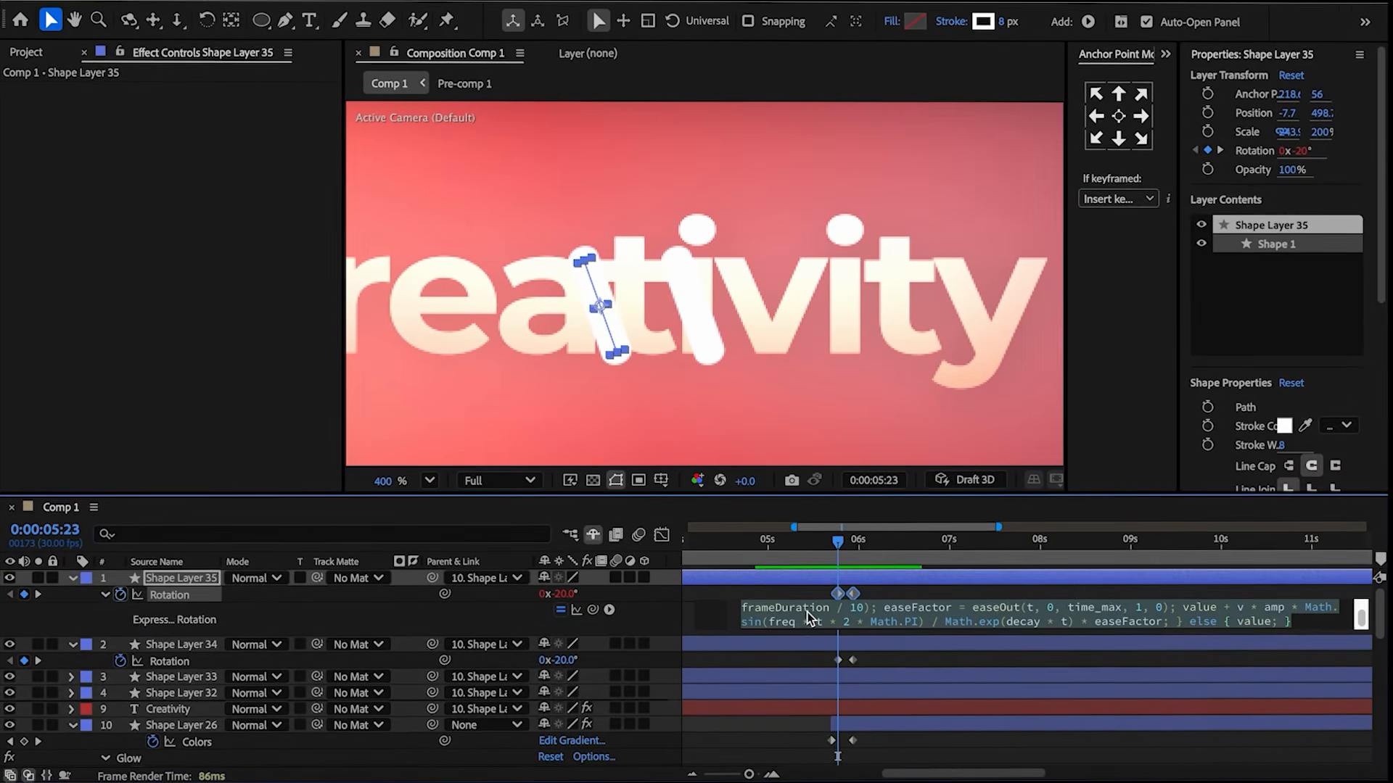
pyautogui.click(708, 599)
pyautogui.keyDown('alt'); pyautogui.click(121, 661); pyautogui.keyUp('alt')
pyautogui.hotkey('ctrl', 'v')
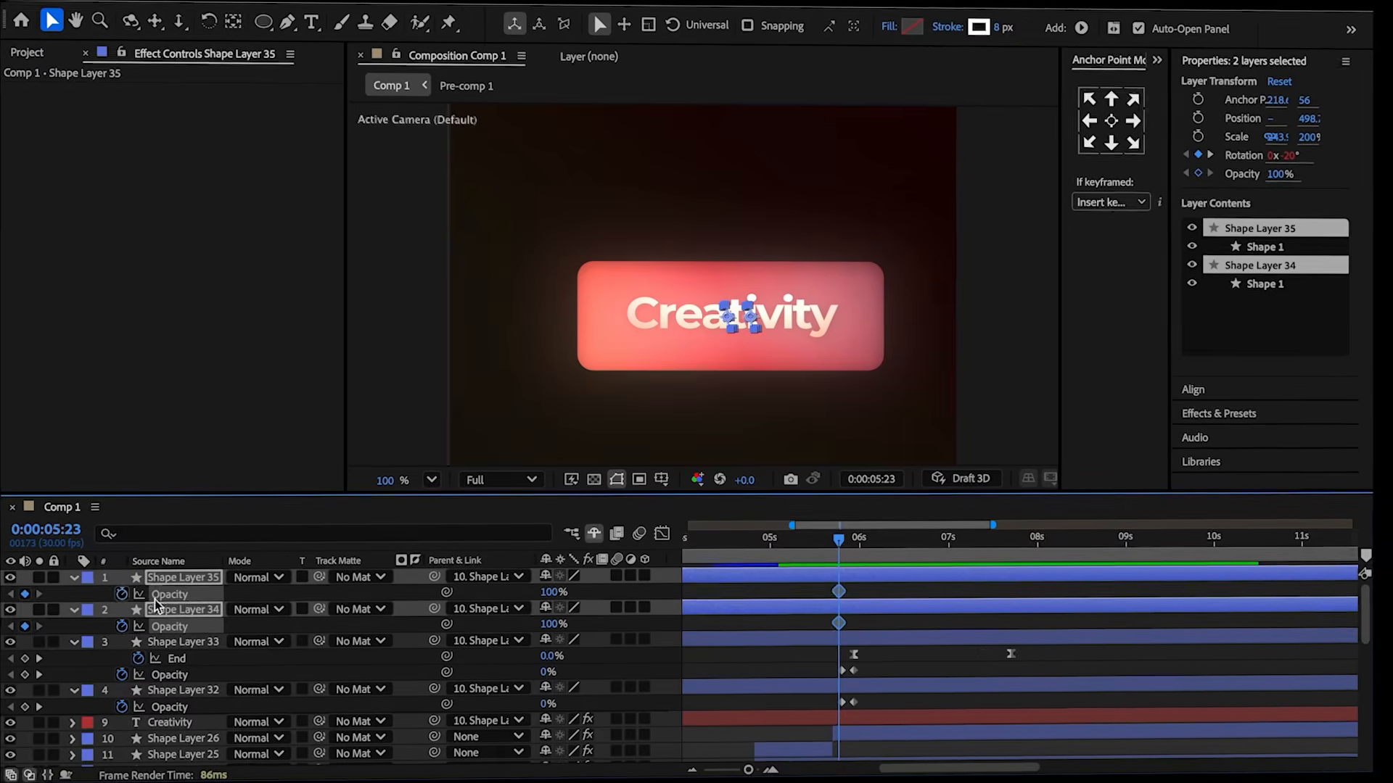
# Set both pause bars' opacity to 0% at 5:23.
pyautogui.moveTo(555, 597); pyautogui.dragTo(438, 601)
pyautogui.press('u')
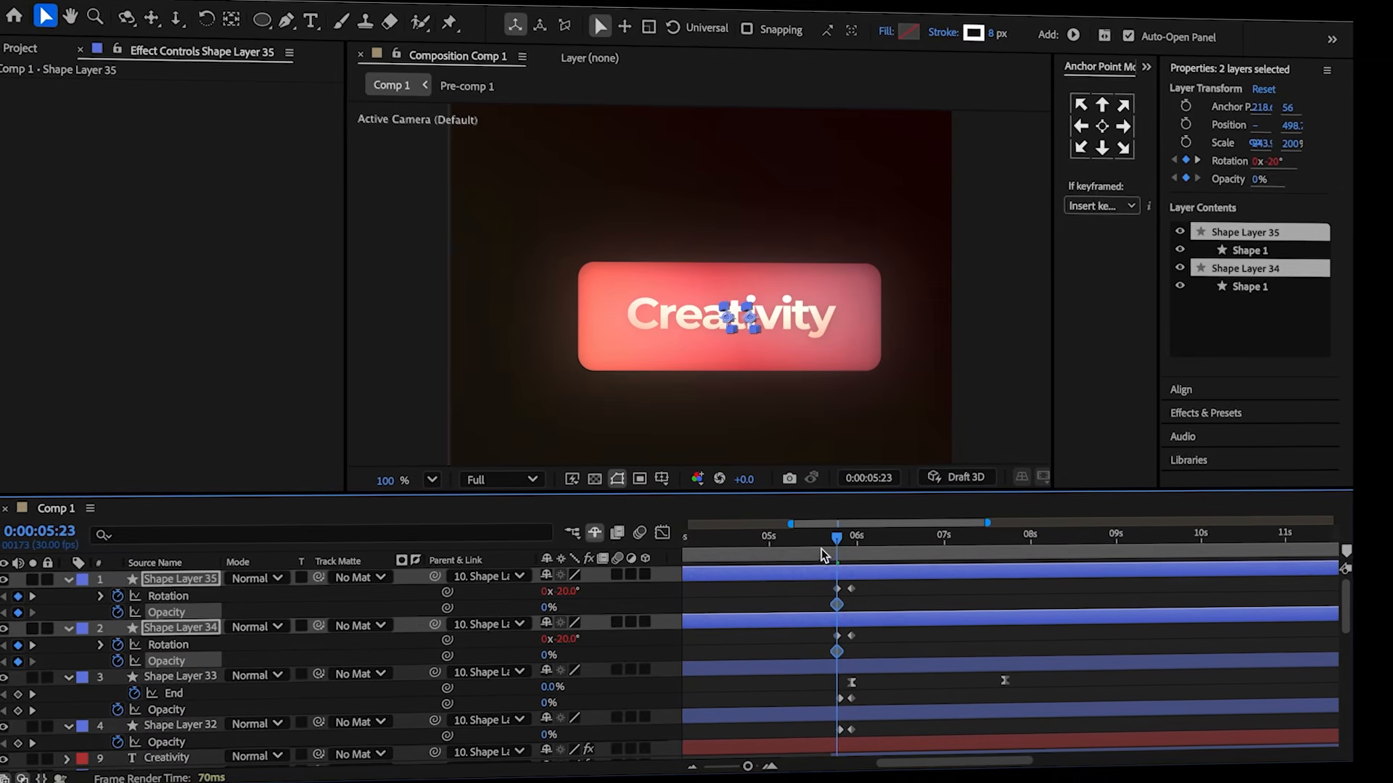
pyautogui.moveTo(836, 545); pyautogui.dragTo(845, 547)
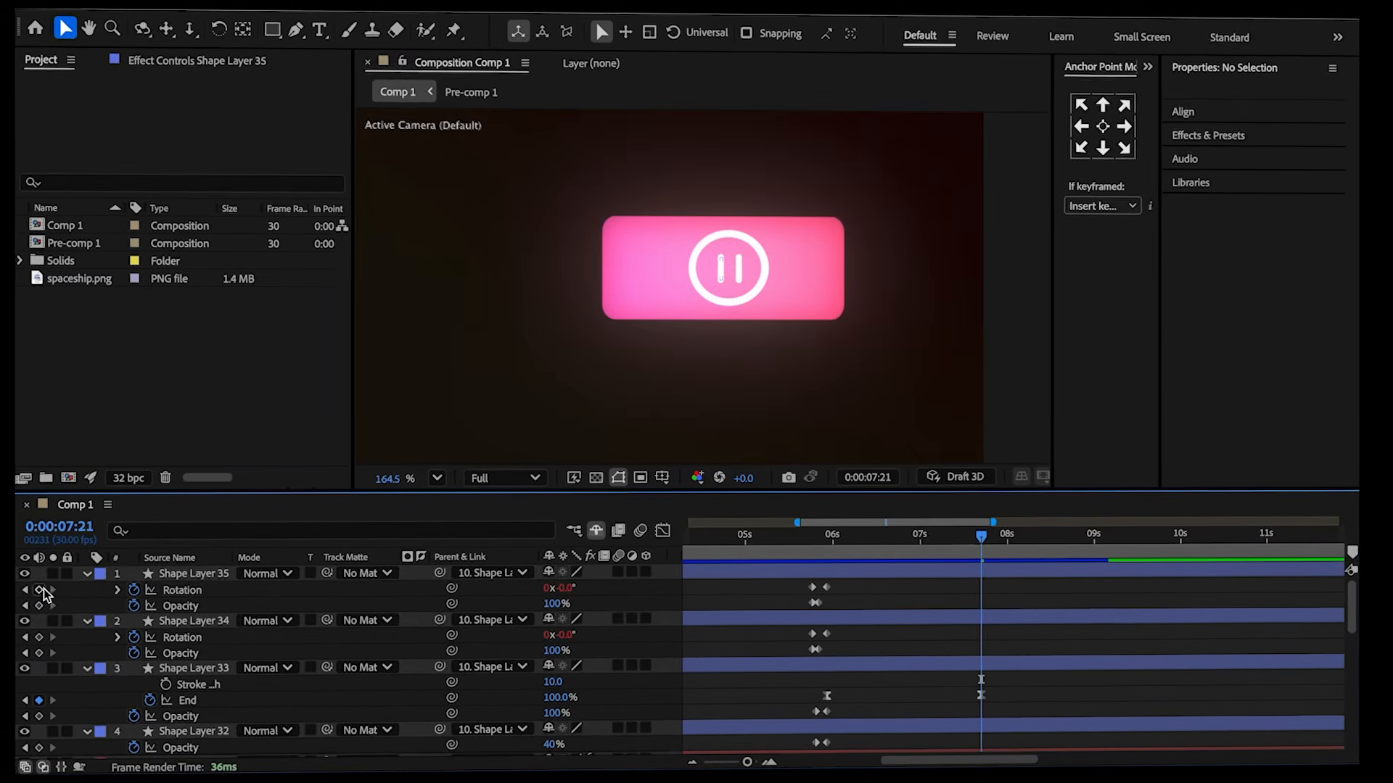
# Add rotation keyframes to the pause bars at 7:21, then rotate them to 50° and 30° at 7:26.
pyautogui.click(40, 589)
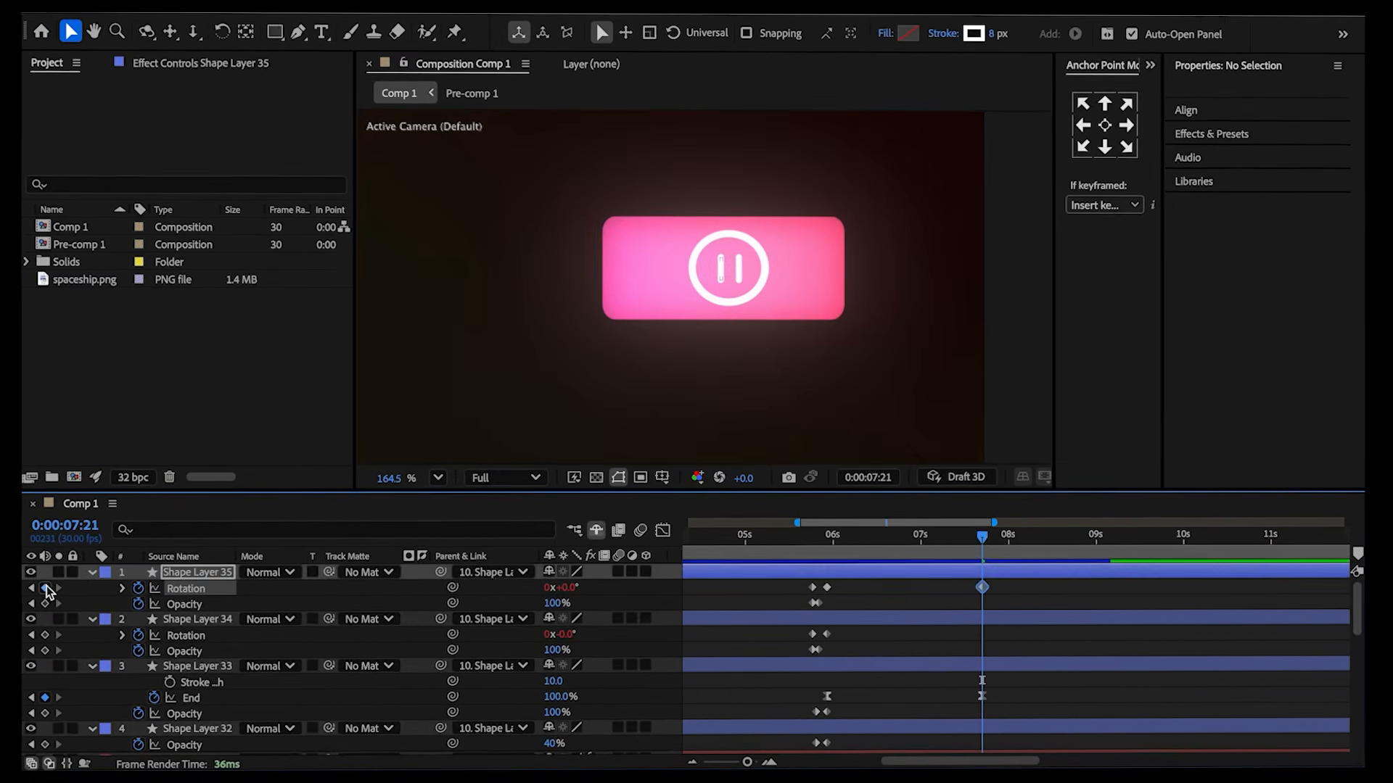
pyautogui.click(47, 634)
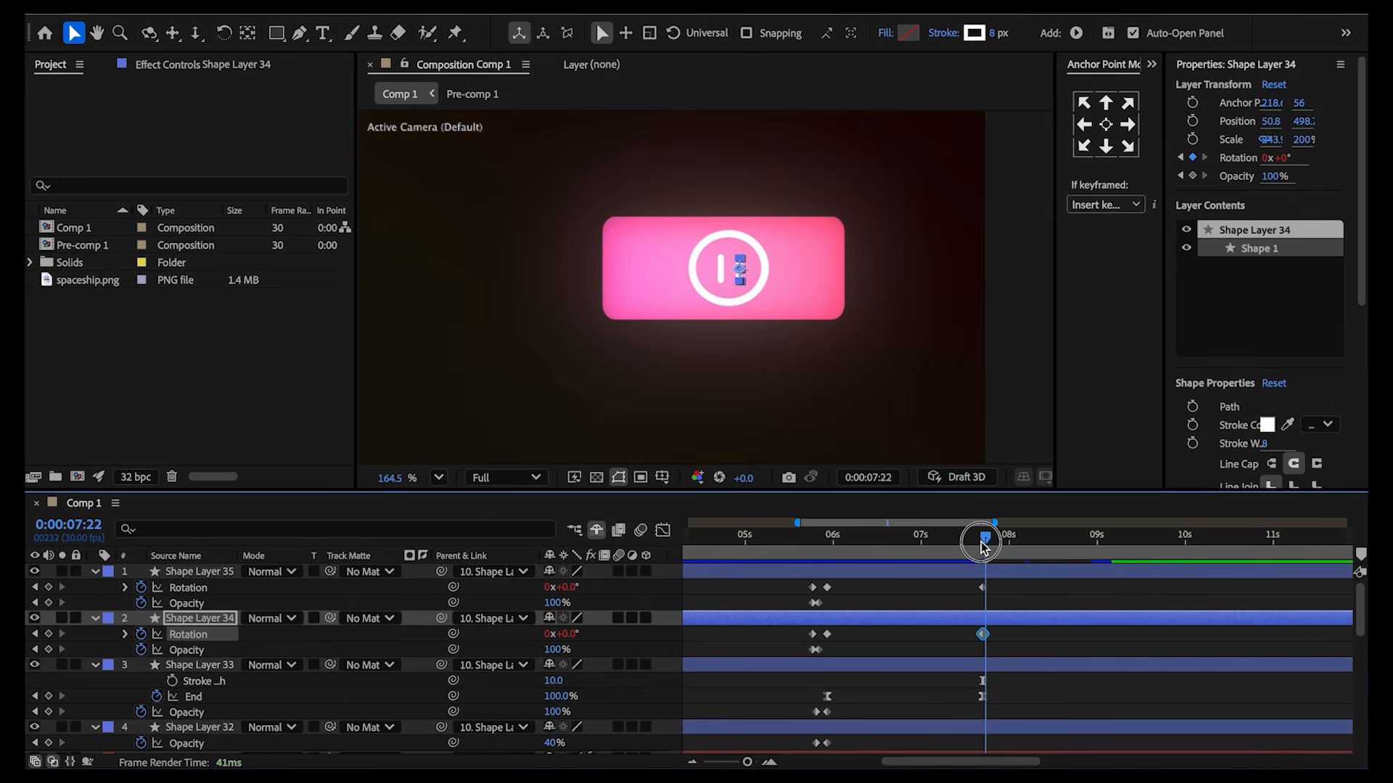
pyautogui.moveTo(994, 549); pyautogui.dragTo(996, 549)
pyautogui.click(899, 596)
pyautogui.click(567, 588)
pyautogui.write('5')
pyautogui.write('0')
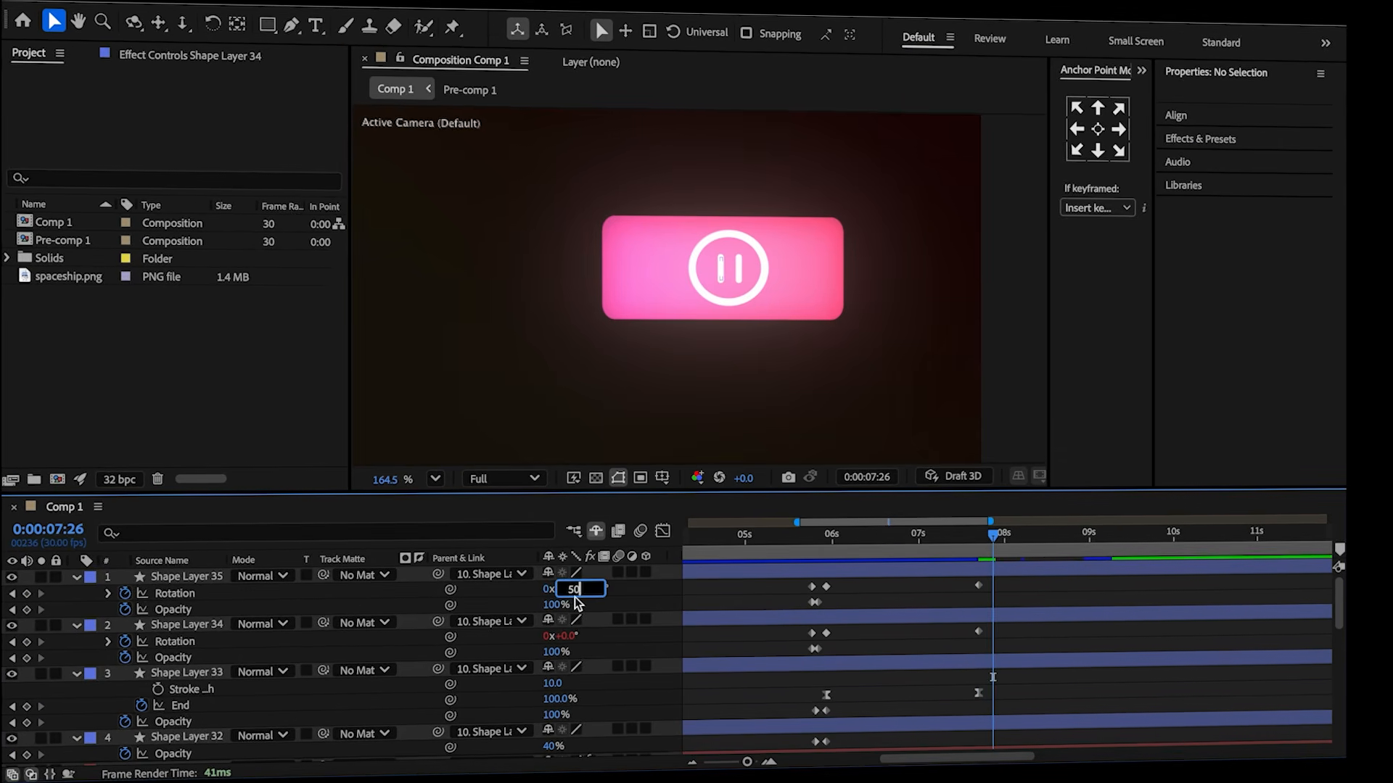
pyautogui.click(572, 636)
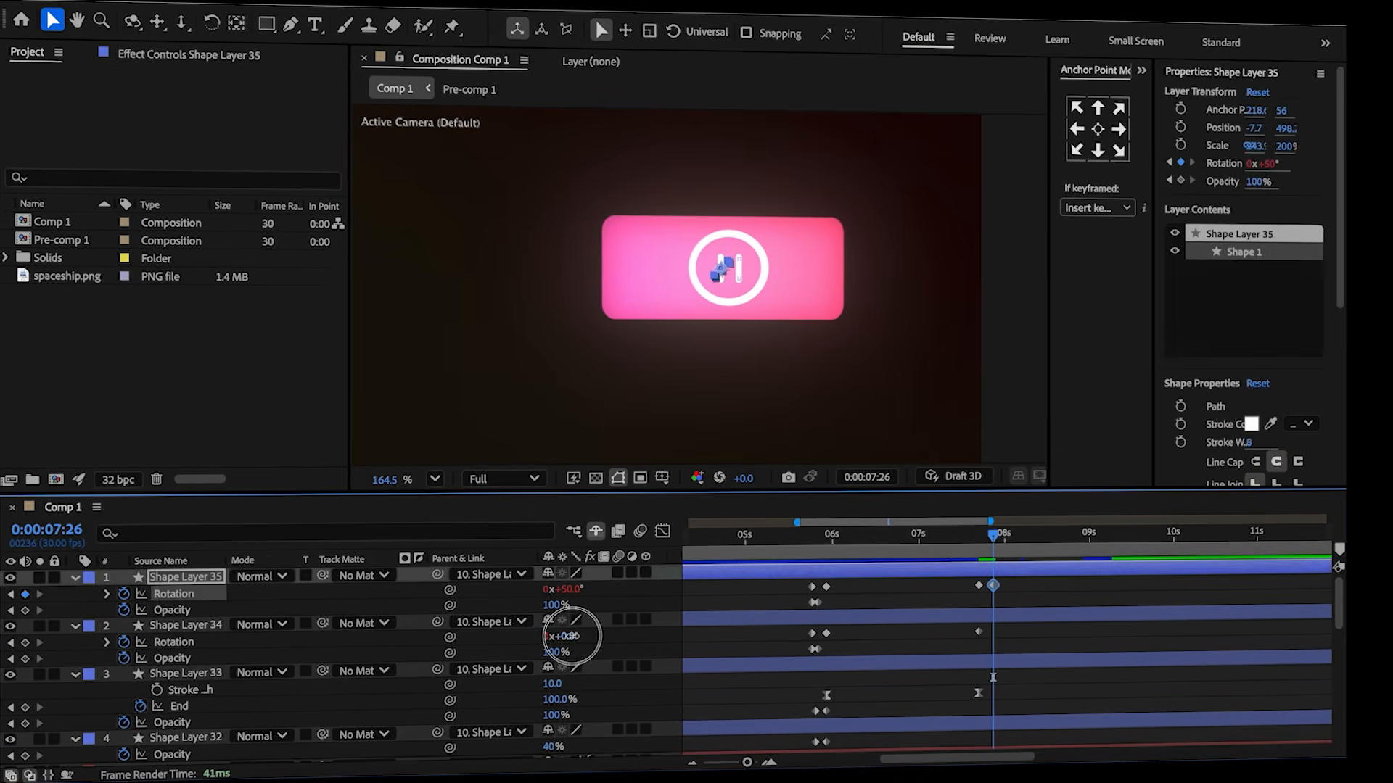
pyautogui.click(1053, 645)
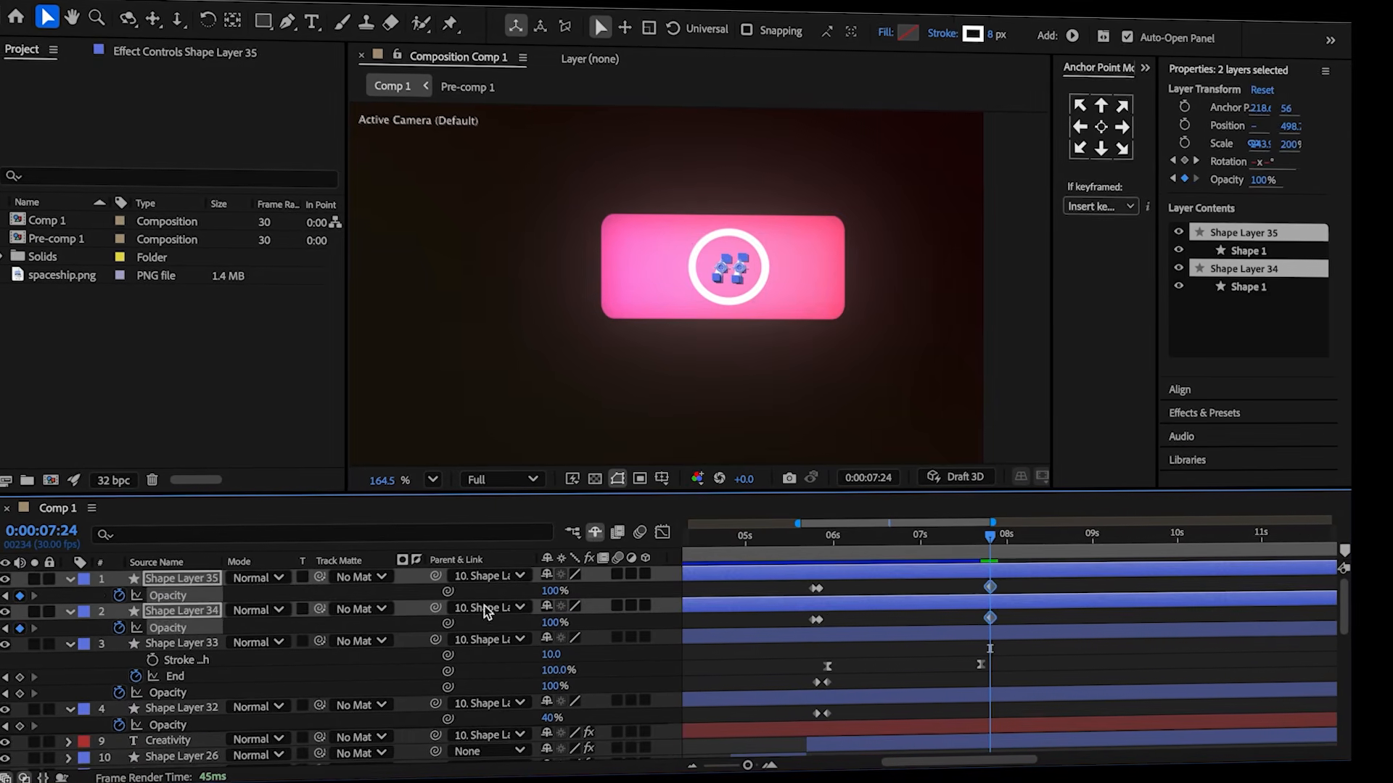
# Add opacity keyframes to both pause bars around 7:28.
pyautogui.press('u')
pyautogui.click(991, 540)
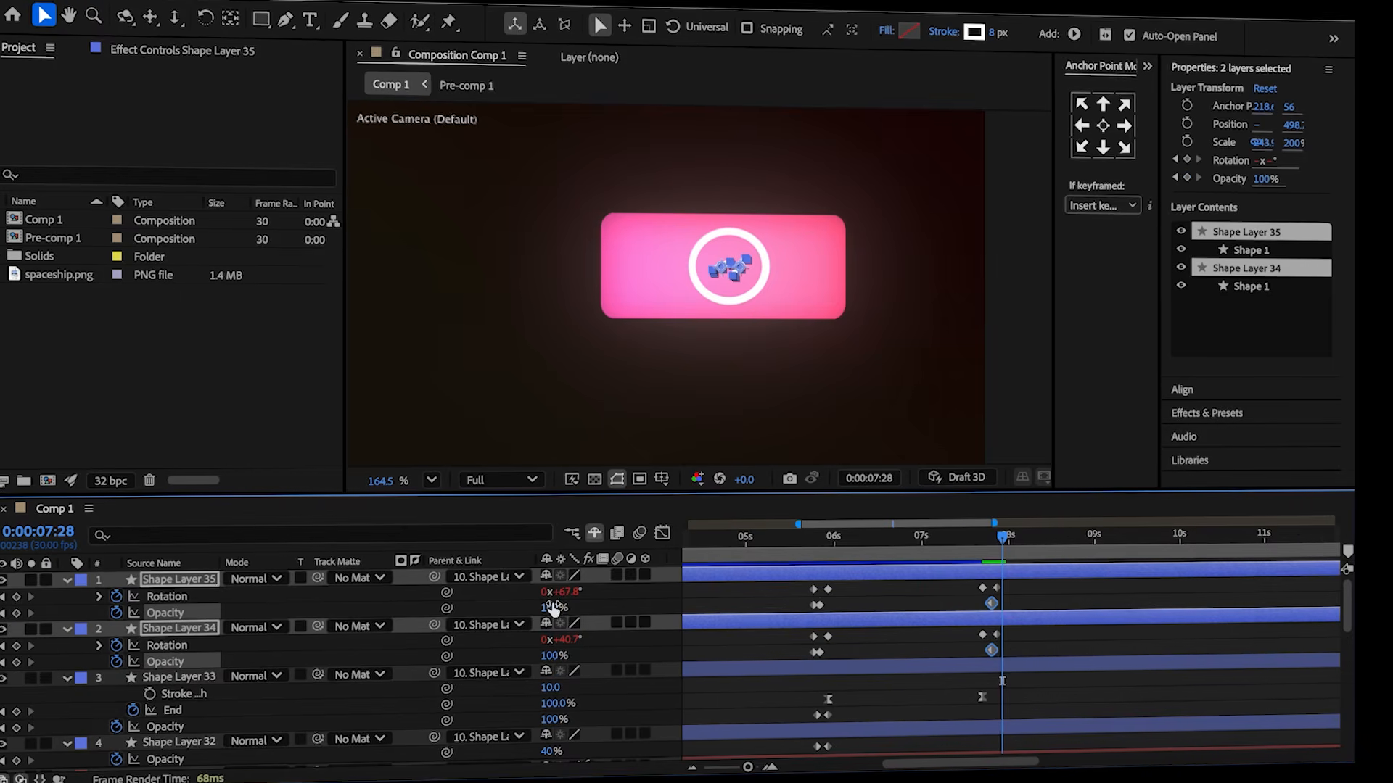
pyautogui.click(998, 556)
pyautogui.moveTo(991, 552); pyautogui.dragTo(974, 552)
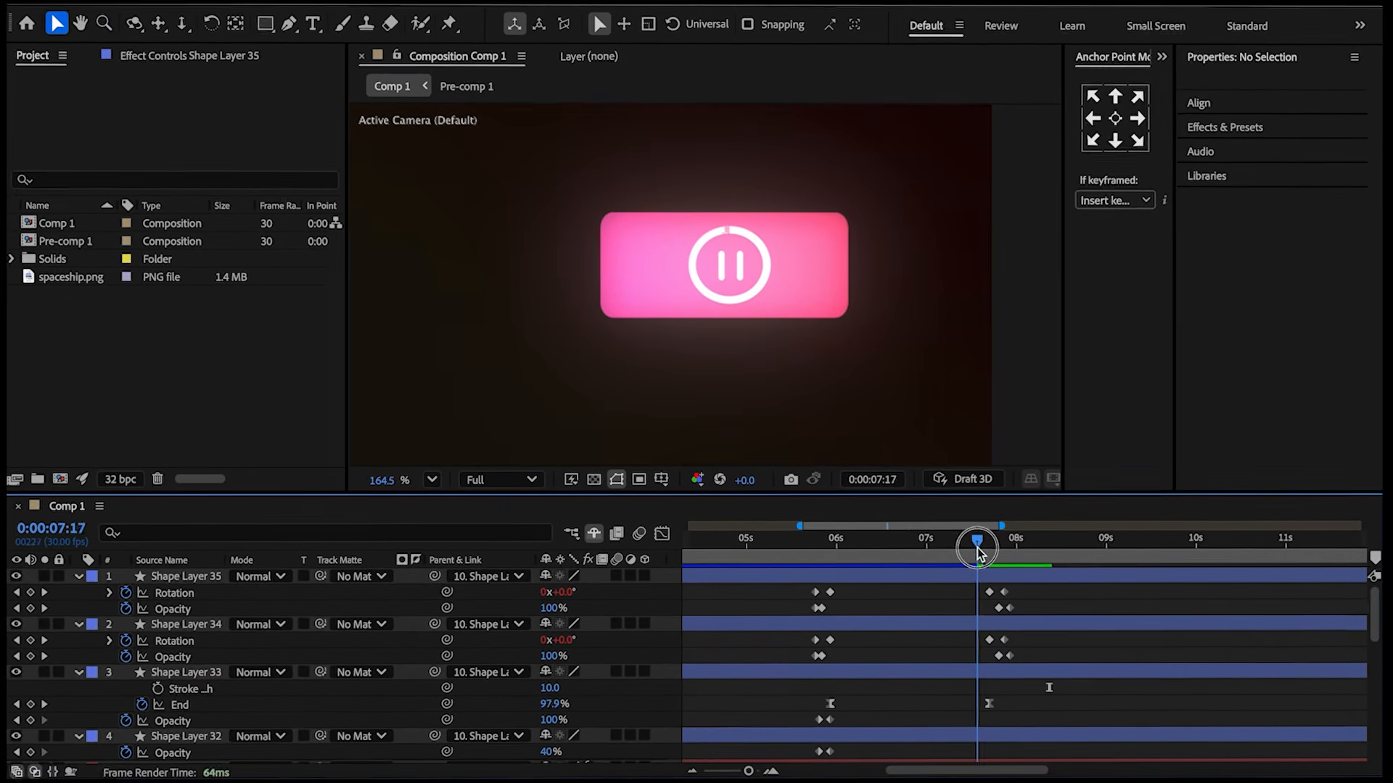
# Animate Shape Layer 33's circle stroke width to about 92 at 7:26 and shift its first keyframe.
pyautogui.click(83, 674)
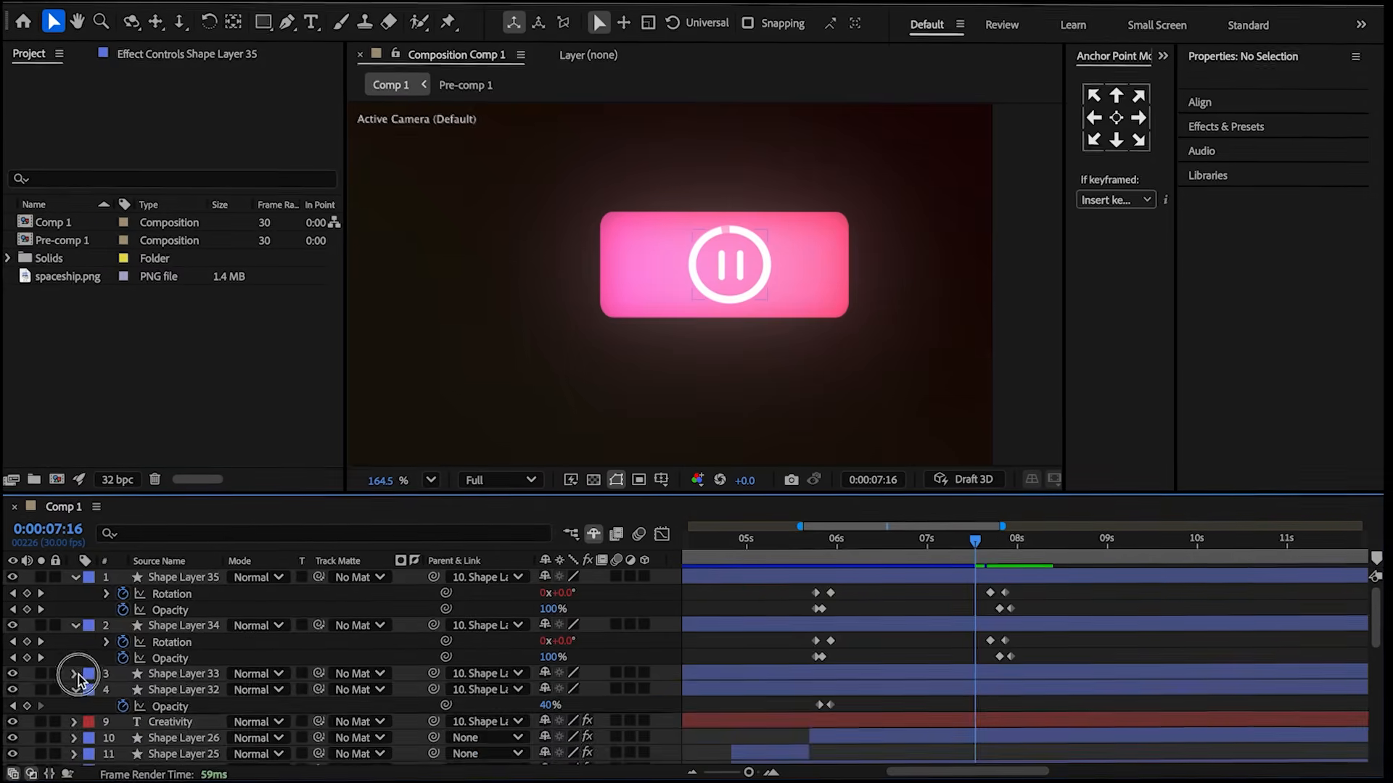
pyautogui.click(83, 674)
pyautogui.scroll(-5, 97, 693)
pyautogui.click(150, 627)
pyautogui.scroll(4, 873, 651)
pyautogui.press('u')
pyautogui.click(942, 633)
pyautogui.moveTo(981, 555); pyautogui.dragTo(1001, 557)
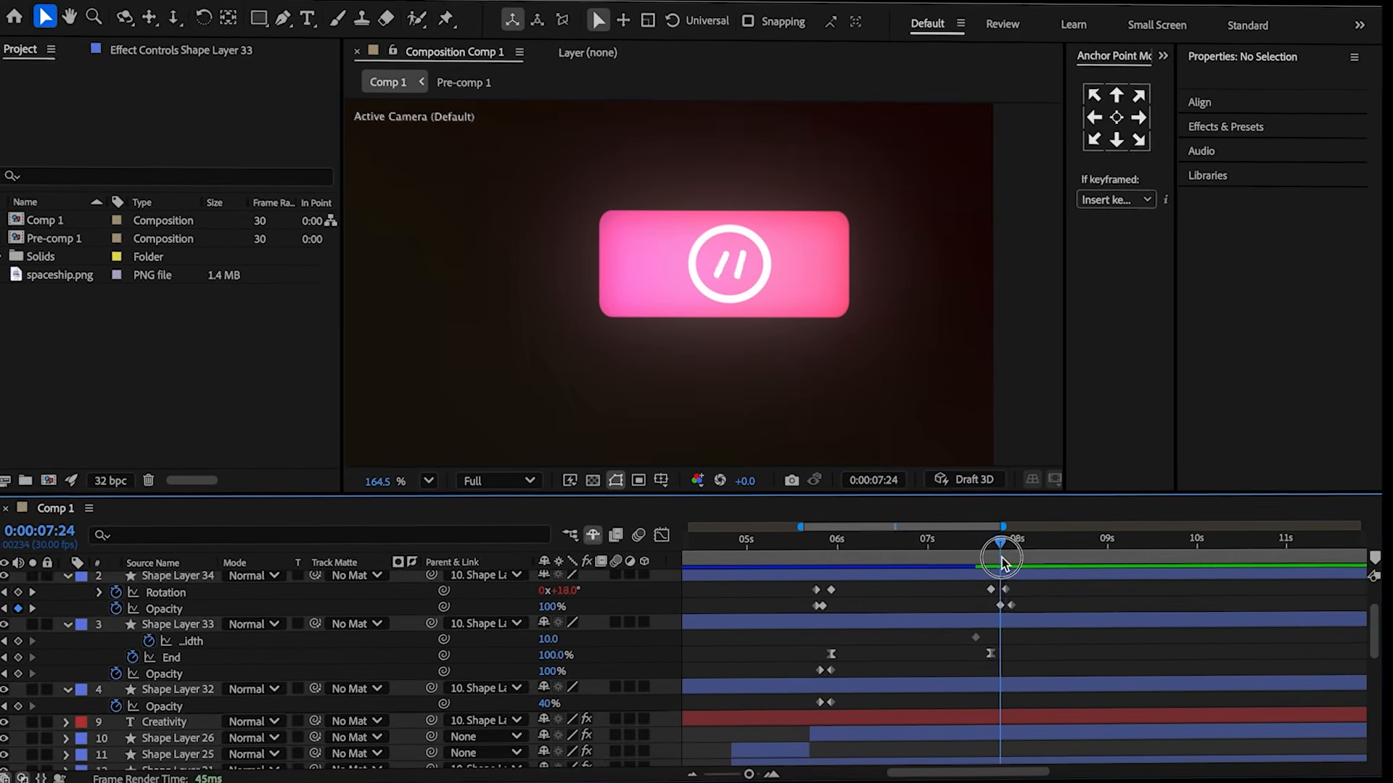
pyautogui.moveTo(549, 640); pyautogui.dragTo(566, 641)
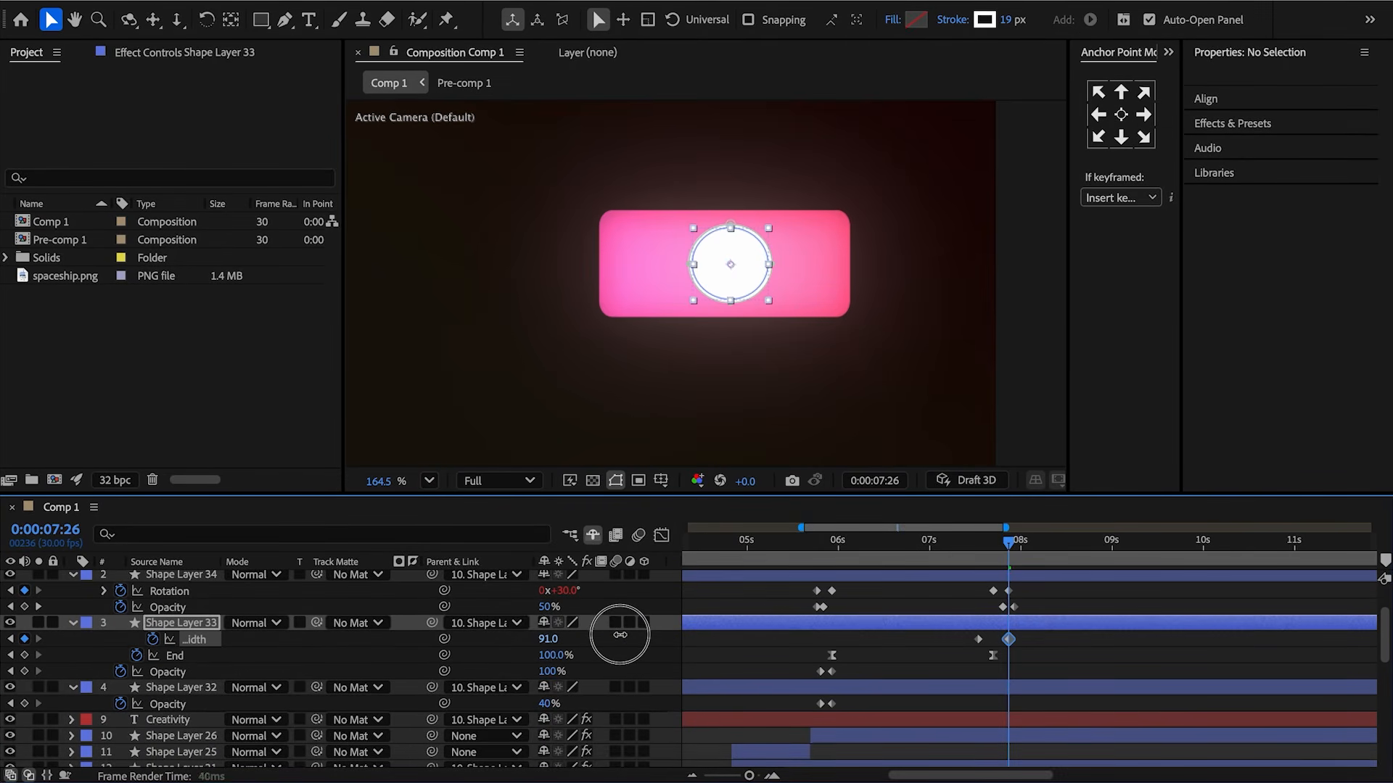
pyautogui.moveTo(620, 635); pyautogui.dragTo(621, 636)
pyautogui.moveTo(1033, 633); pyautogui.dragTo(969, 644)
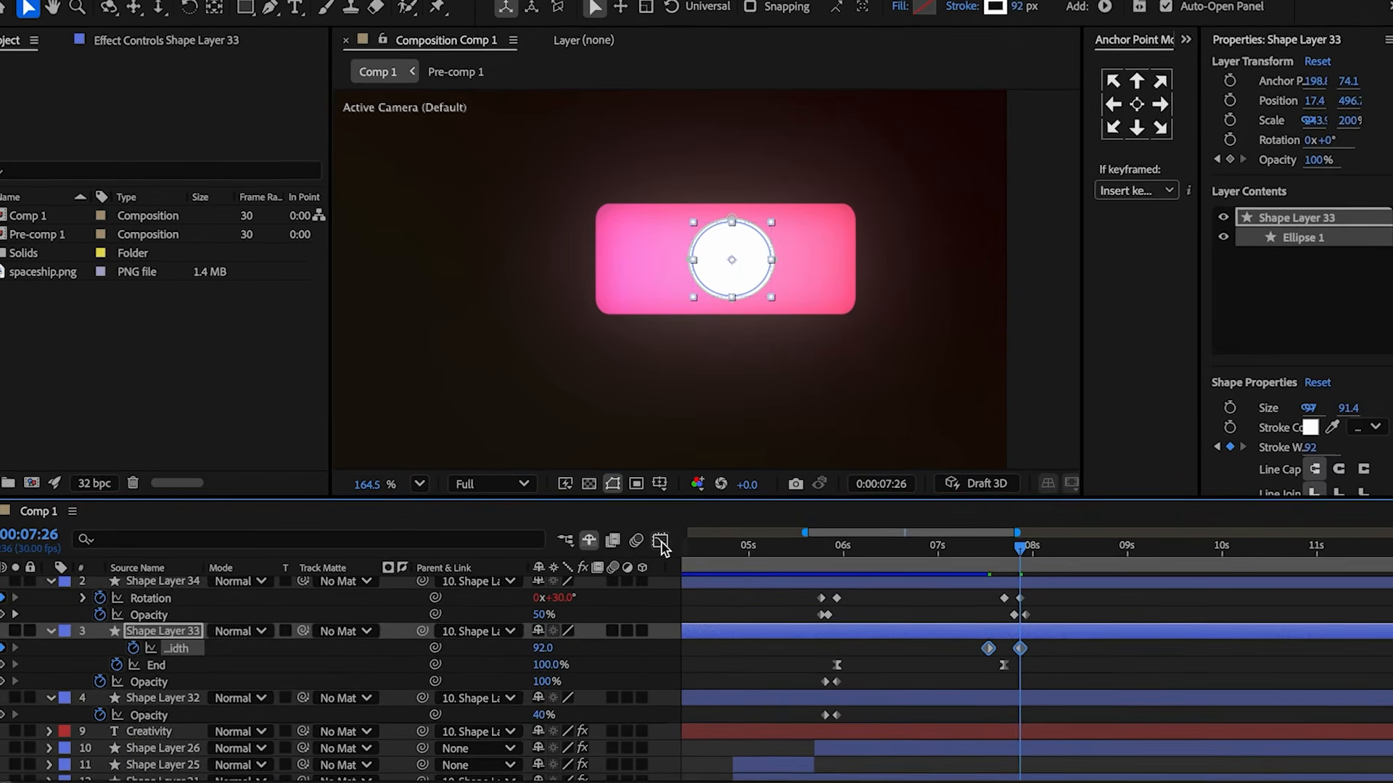
# Adjust the stroke width keyframes' speed curve in the Graph Editor.
pyautogui.click(662, 535)
pyautogui.click(1193, 773)
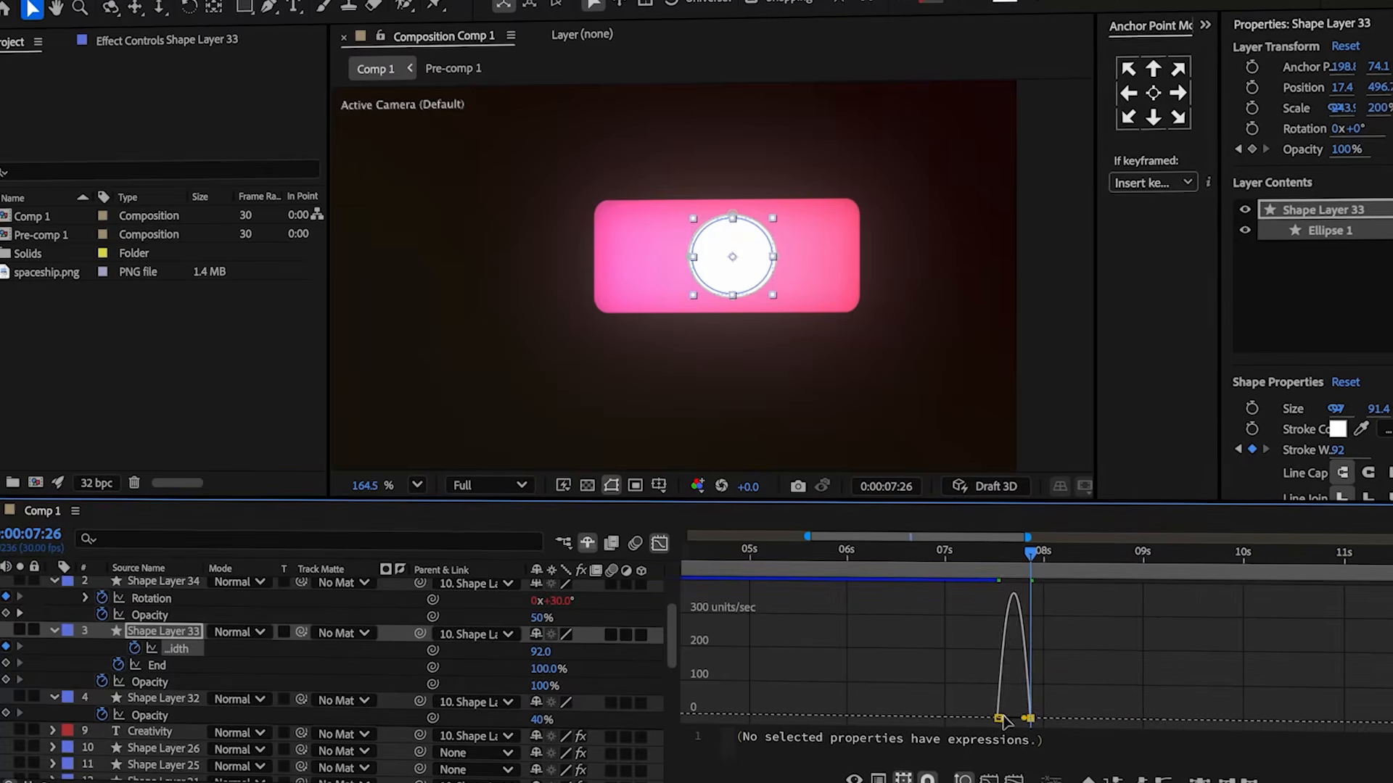
pyautogui.moveTo(1035, 725); pyautogui.dragTo(1037, 725)
pyautogui.hotkey('shift', 'F3')
pyautogui.click(1031, 659)
pyautogui.moveTo(1027, 653); pyautogui.dragTo(1028, 647)
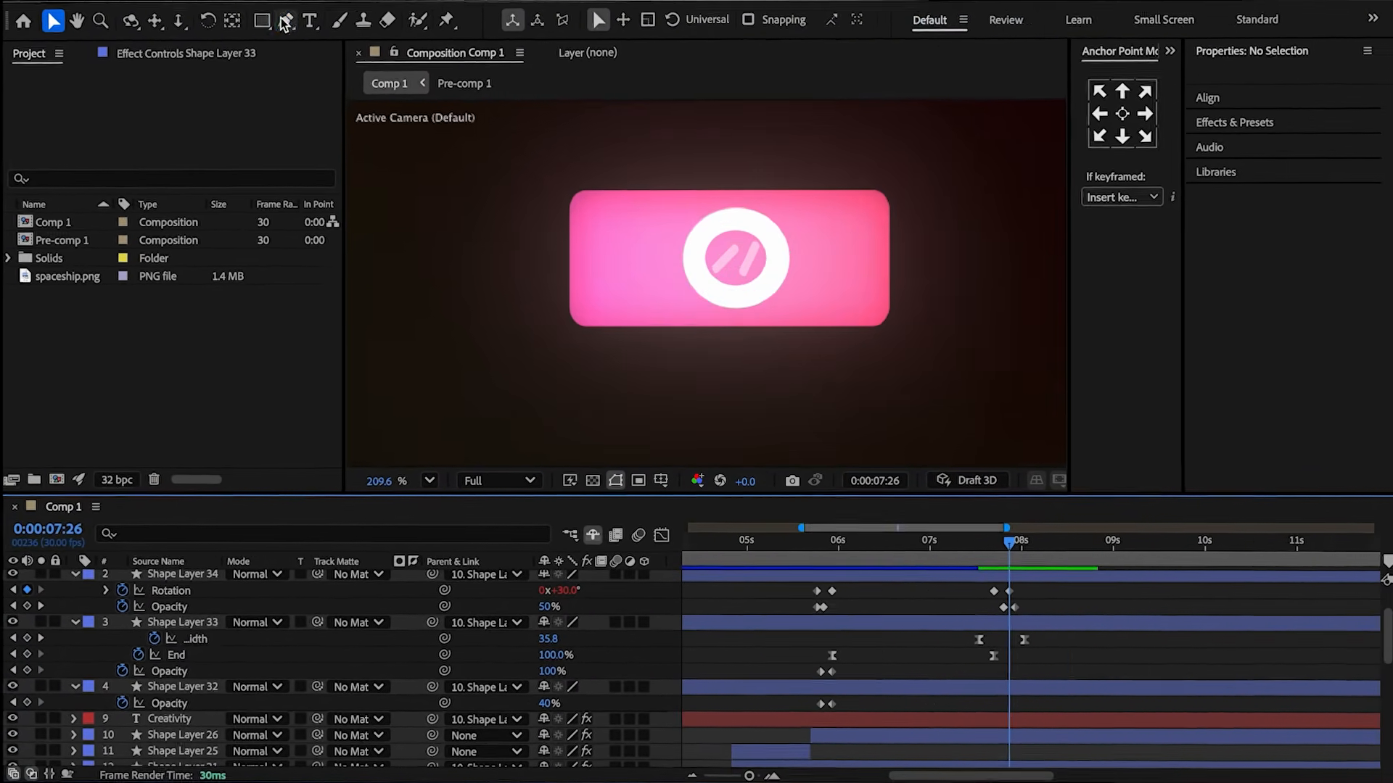
# Draw a checkmark inside the circle with the Pen tool and set its line cap.
pyautogui.click(293, 28)
pyautogui.click(702, 251)
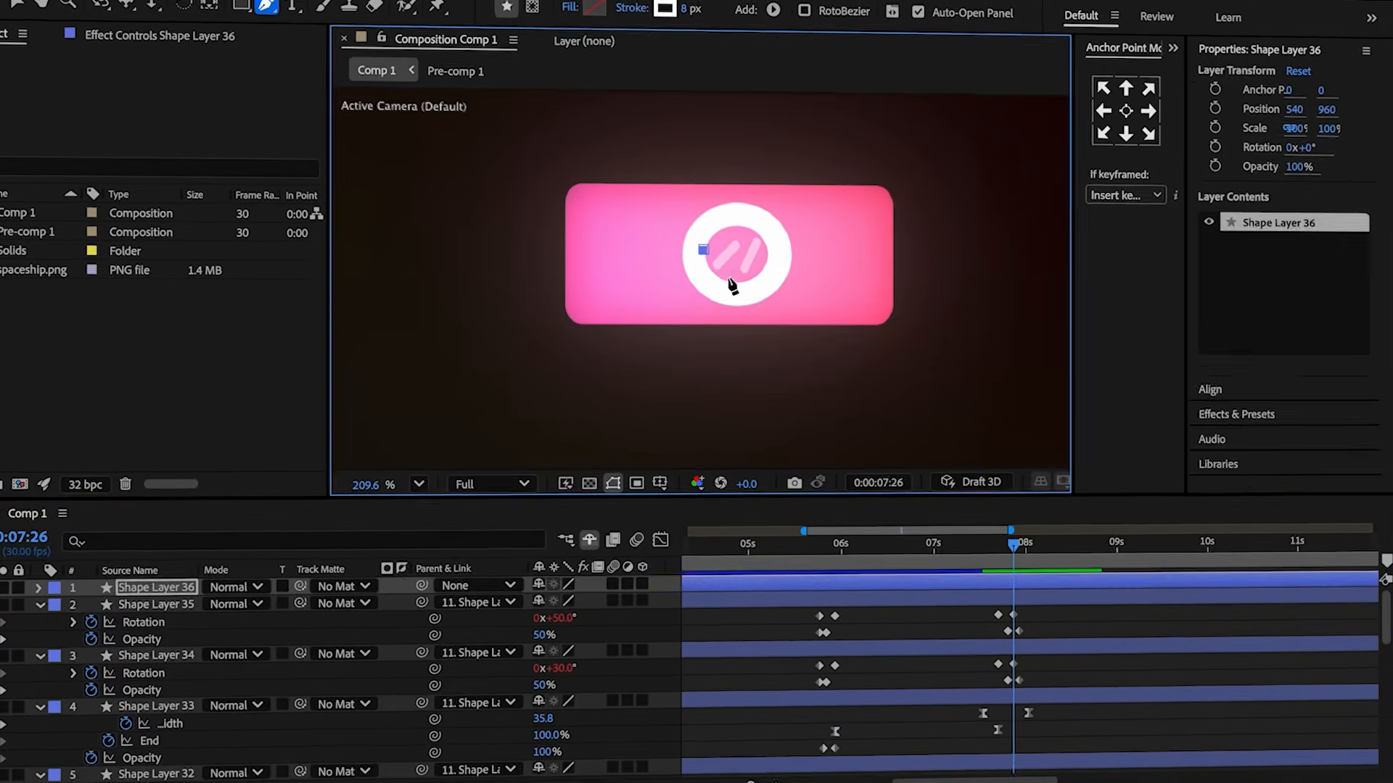
pyautogui.click(734, 277)
pyautogui.click(768, 241)
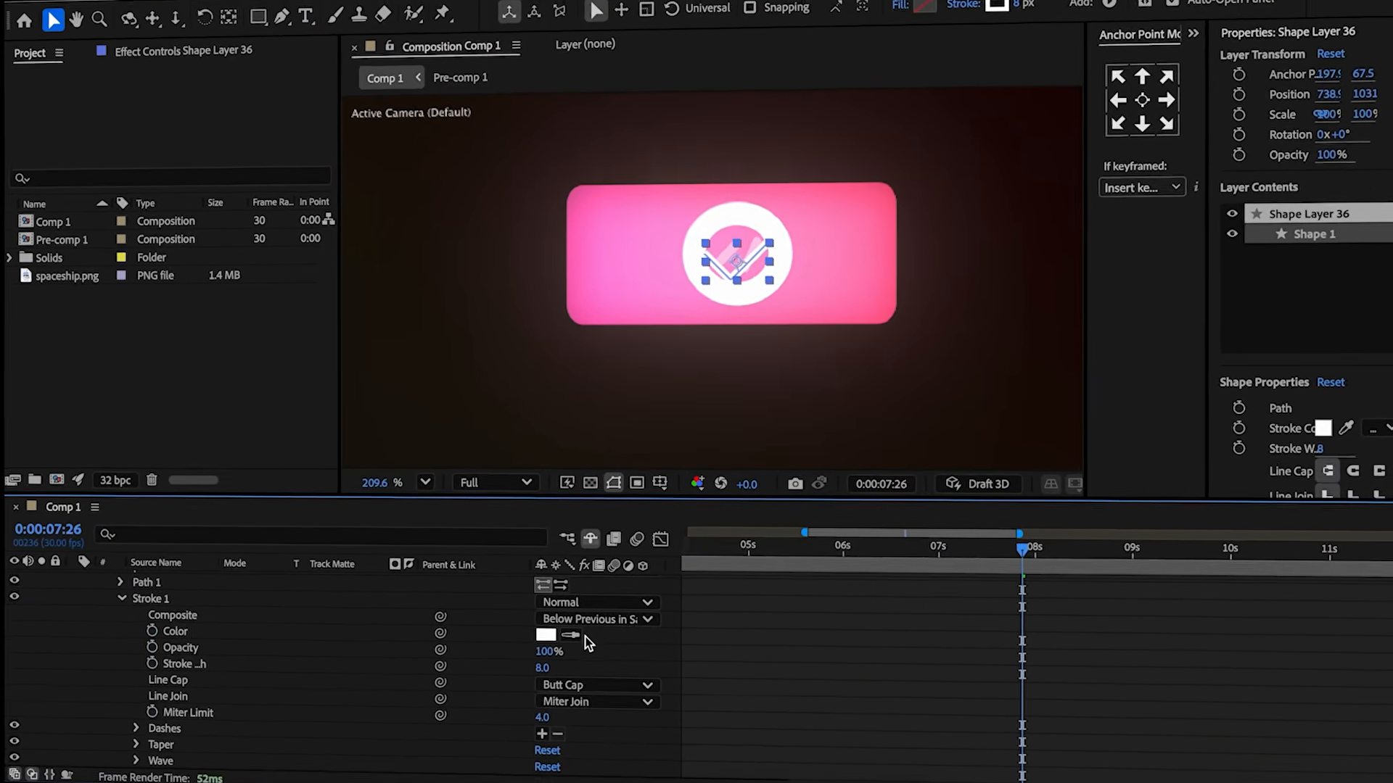
pyautogui.click(582, 677)
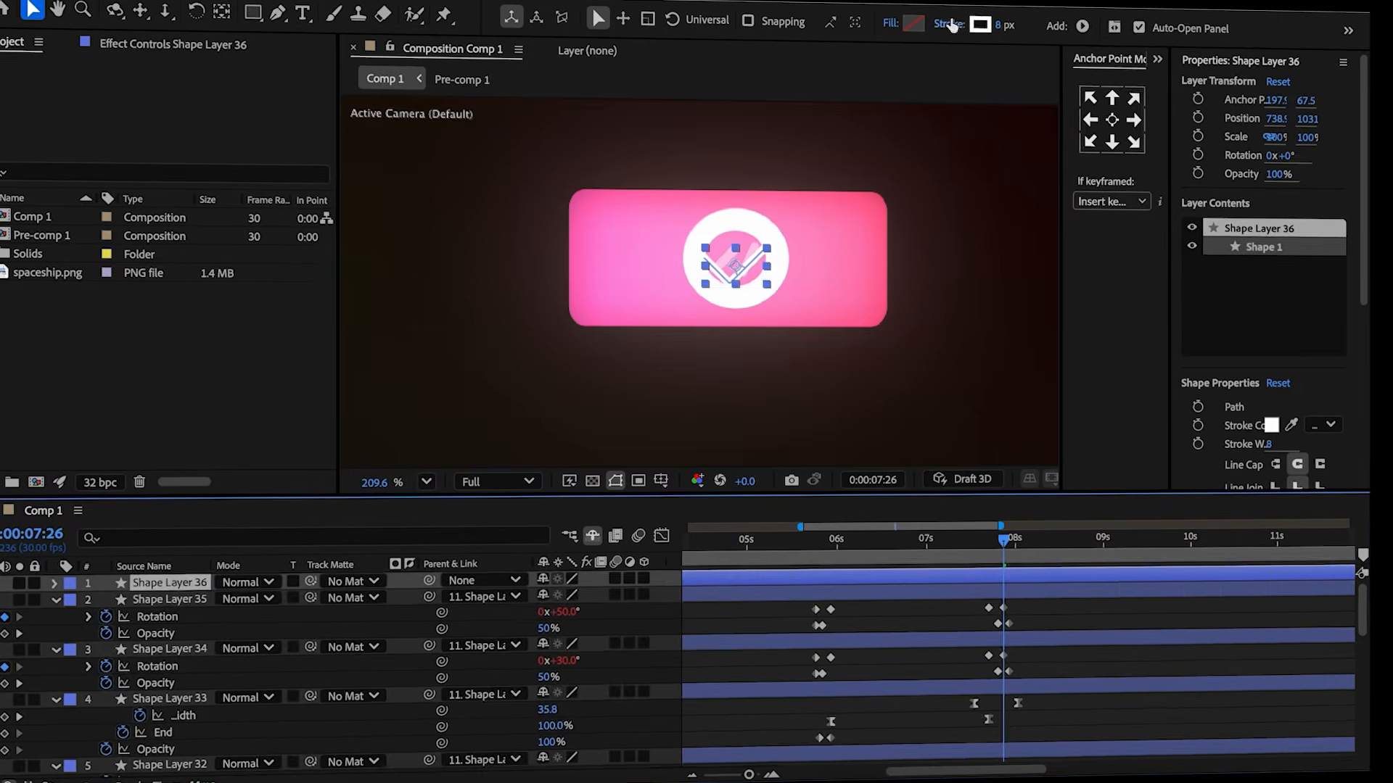
# Set the checkmark's stroke to a pink linear gradient.
pyautogui.click(948, 24)
pyautogui.click(663, 346)
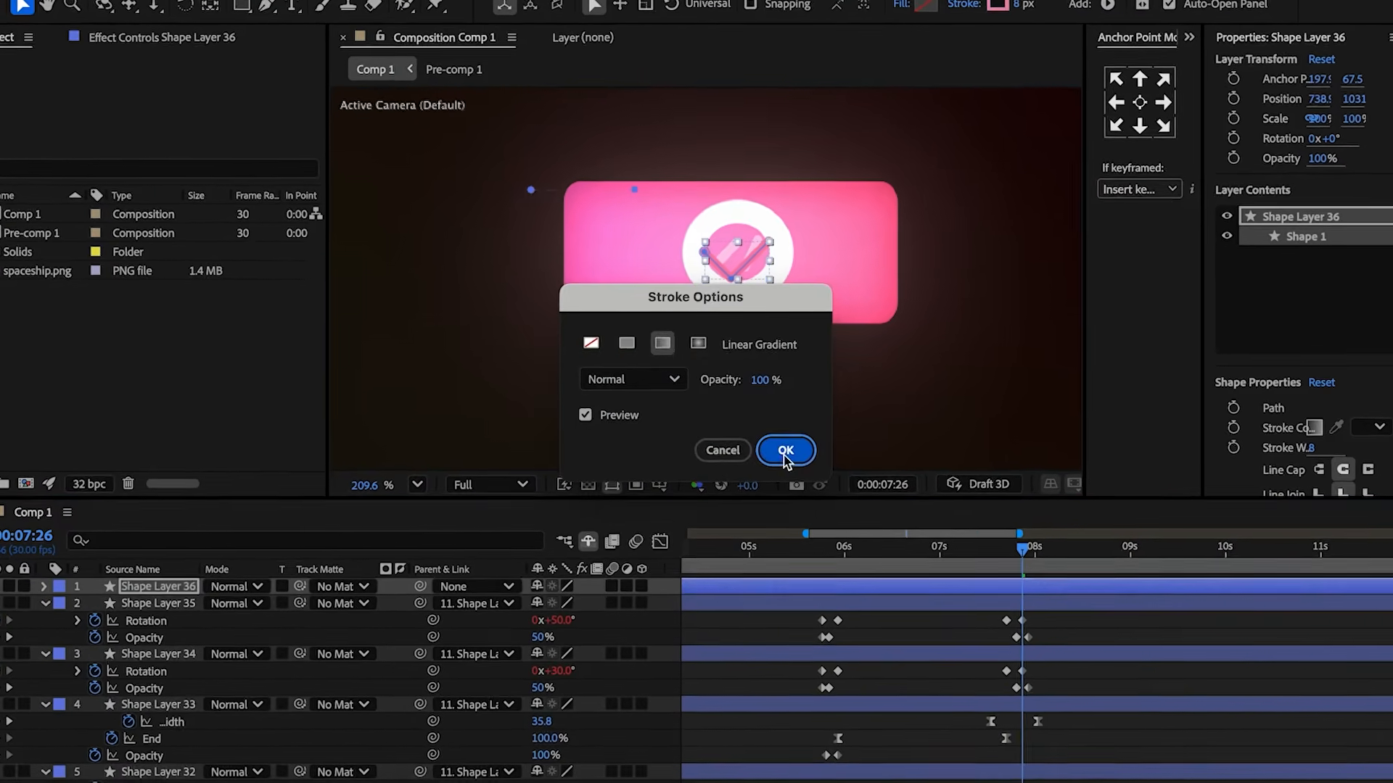
pyautogui.click(785, 450)
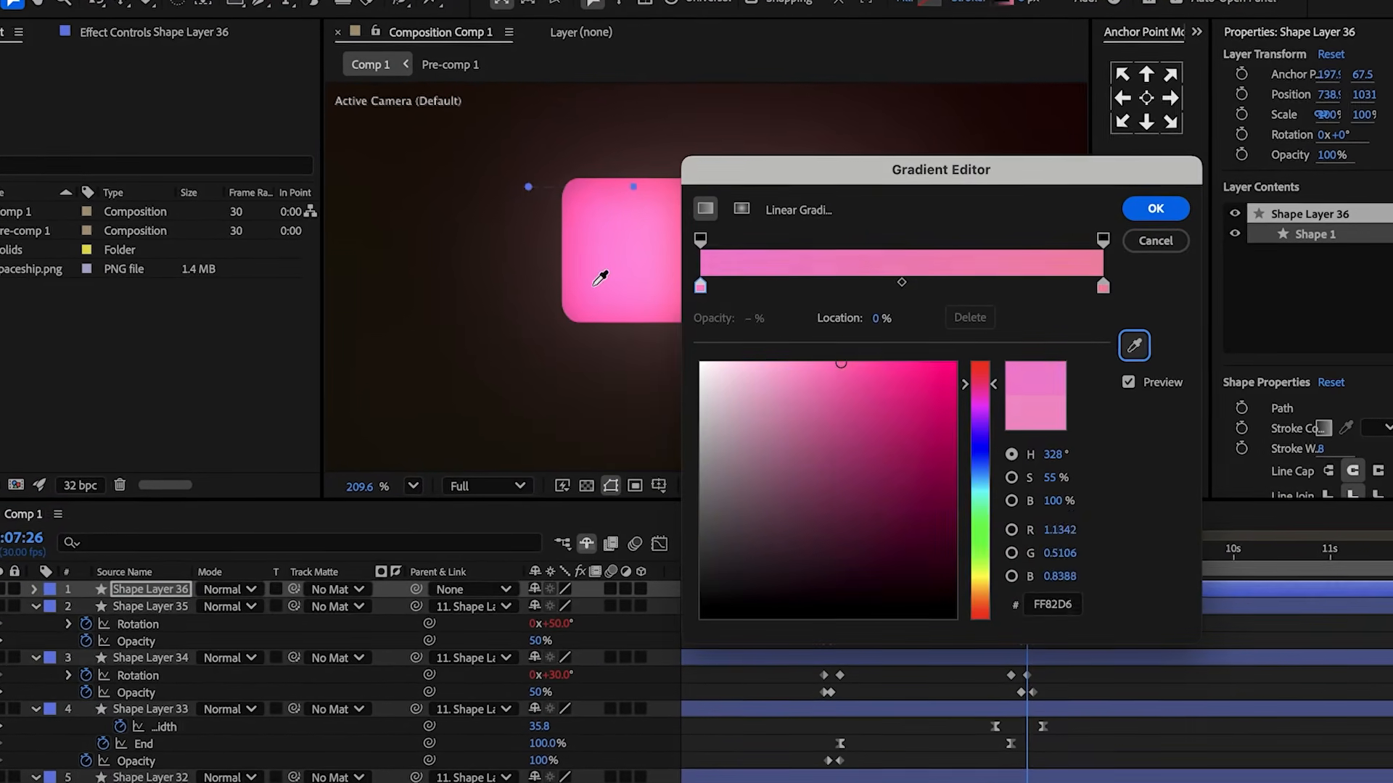
pyautogui.moveTo(965, 174); pyautogui.dragTo(621, 161)
pyautogui.click(790, 333)
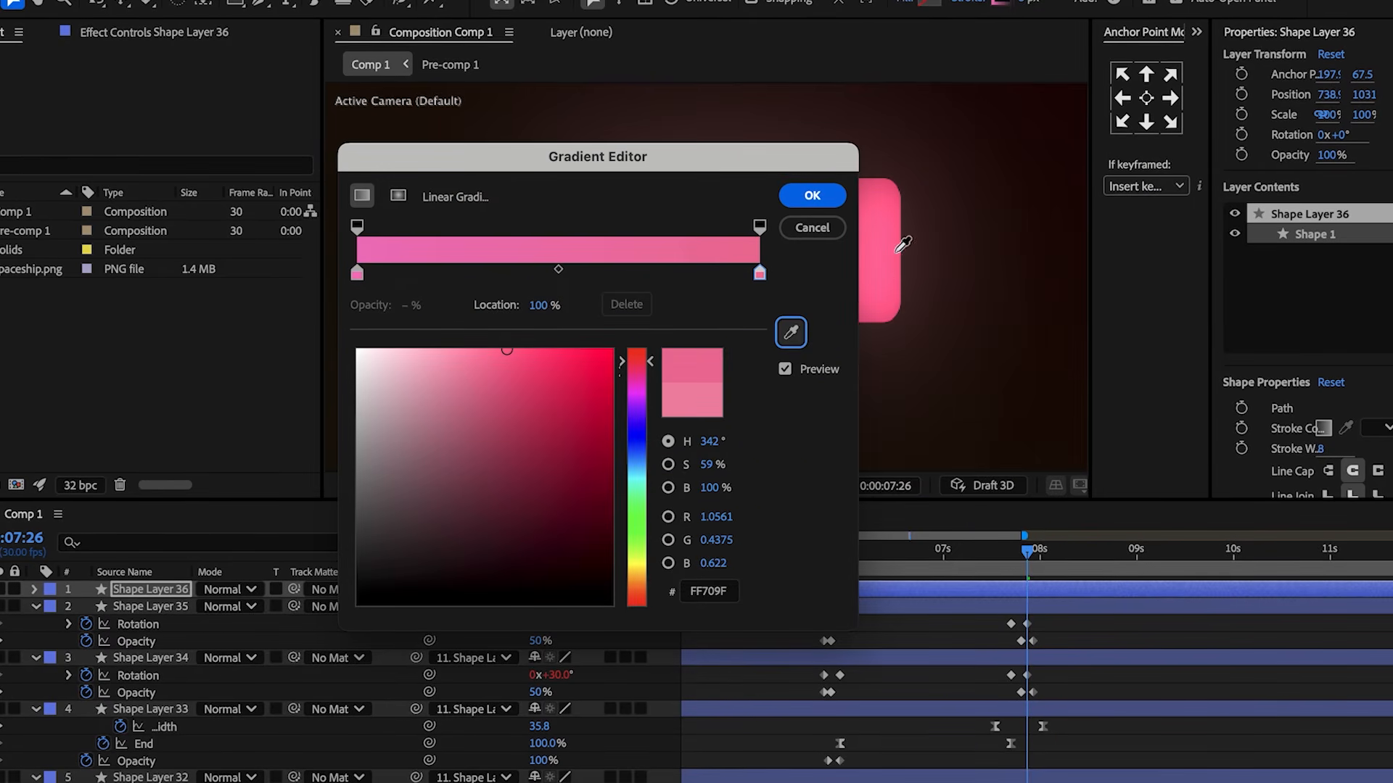
pyautogui.click(816, 197)
# Keyframe the checkmark's opacity fading from 0% at 7:26 to 100%.
pyautogui.press('t')
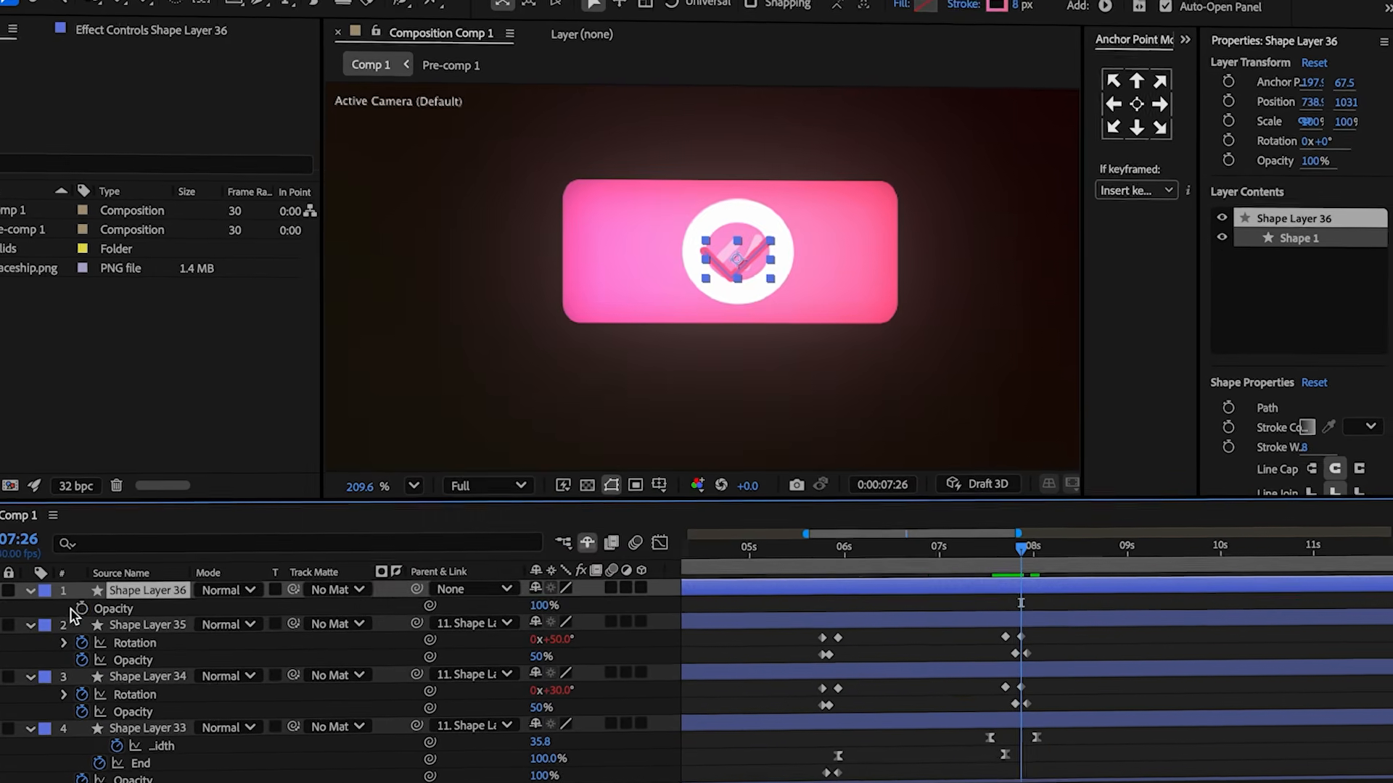
pyautogui.click(85, 607)
pyautogui.moveTo(544, 599); pyautogui.dragTo(480, 593)
pyautogui.moveTo(1011, 542); pyautogui.dragTo(1018, 542)
pyautogui.click(608, 594)
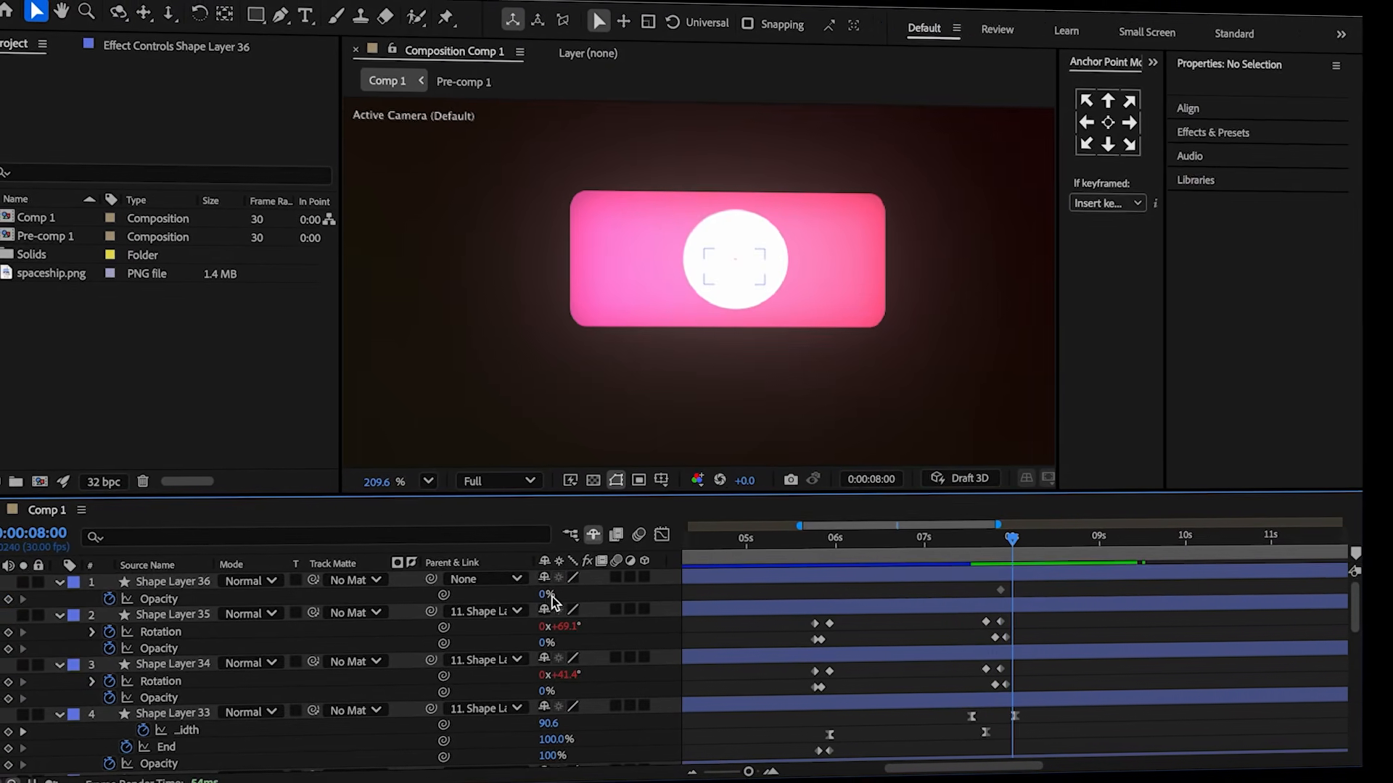
pyautogui.moveTo(545, 599); pyautogui.dragTo(662, 592)
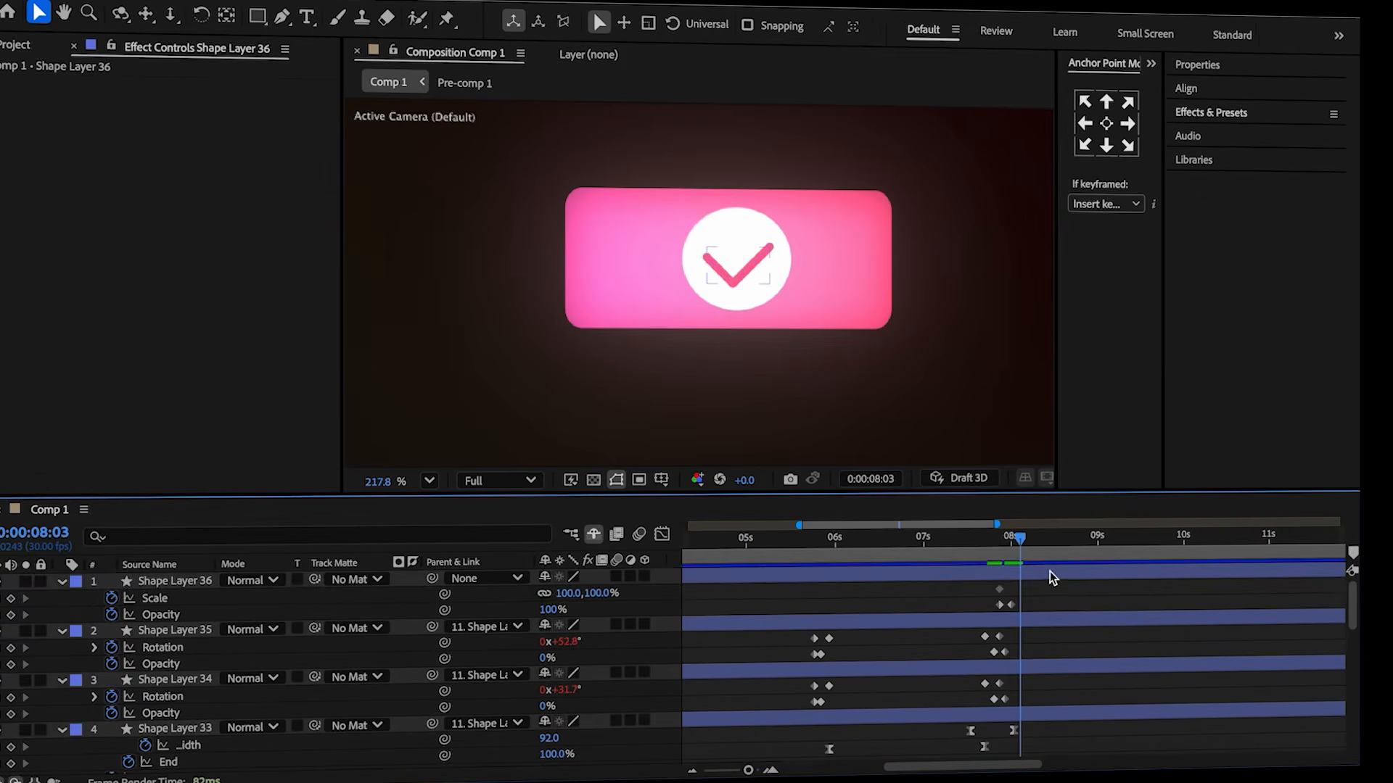
# Keyframe the checkmark's scale growing from 50% at 7:26 to 100% at 8:03.
pyautogui.click(1051, 572)
pyautogui.press('j')
pyautogui.press('j')
pyautogui.press('j')
pyautogui.press('j')
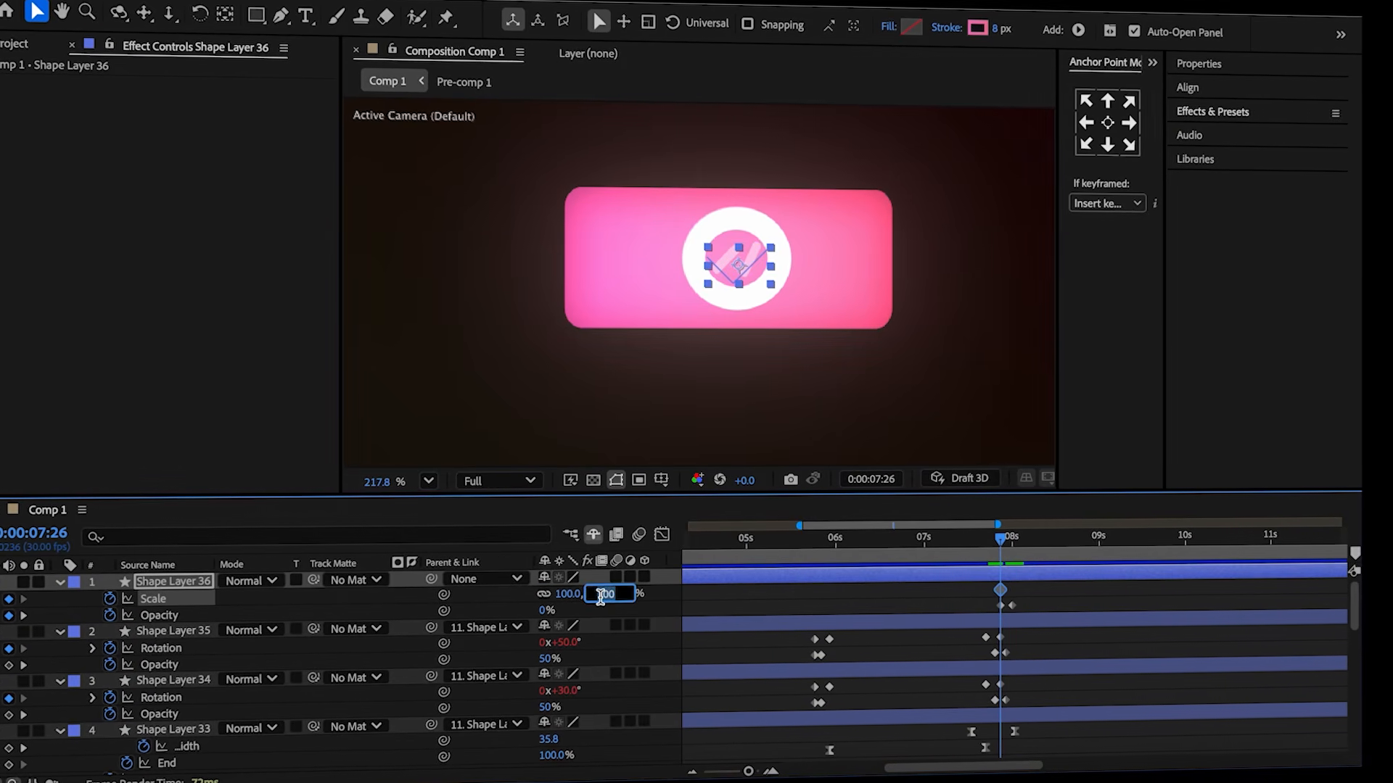
pyautogui.press('Return')
pyautogui.moveTo(1003, 540); pyautogui.dragTo(1024, 544)
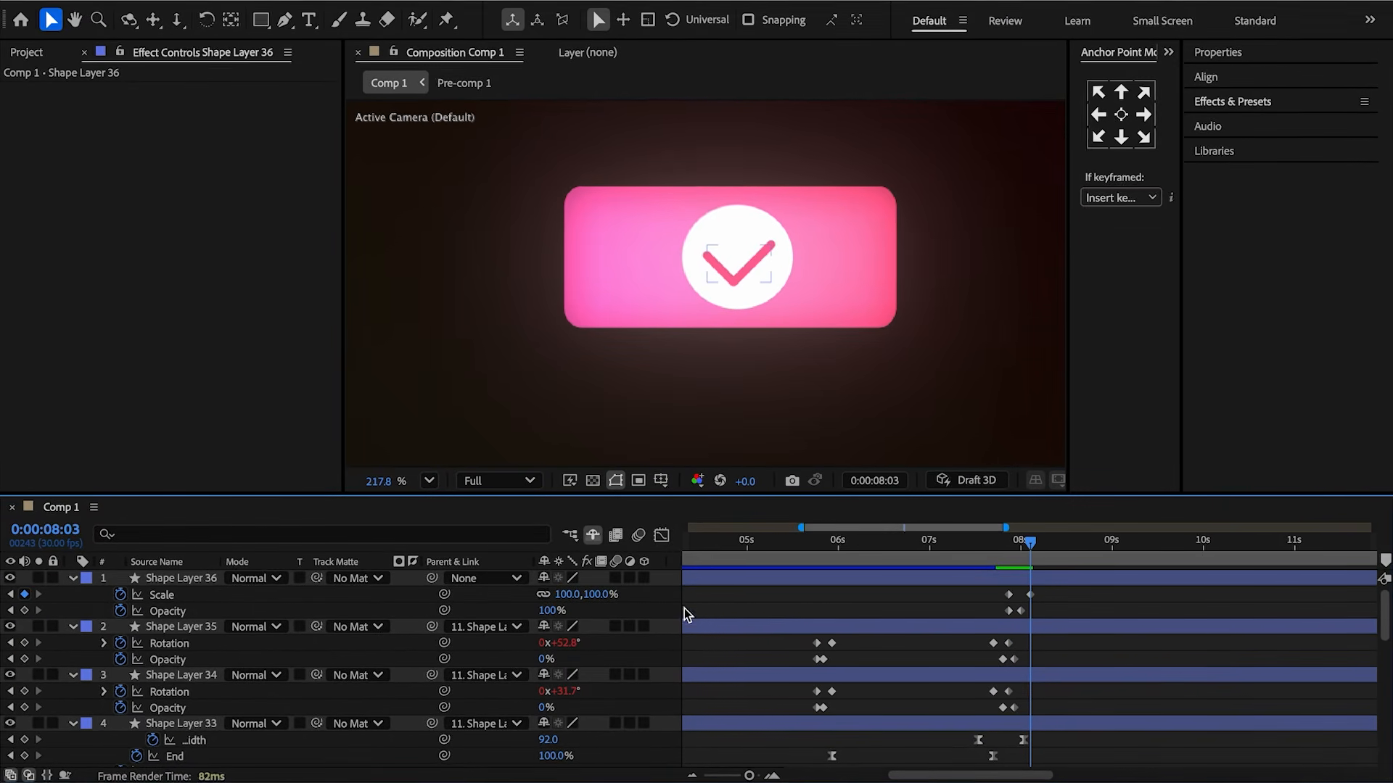
# Paste the bounce expression into the checkmark's scale and set amp to 0.1.
pyautogui.keyDown('alt'); pyautogui.click(120, 594); pyautogui.keyUp('alt')
pyautogui.hotkey('ctrl', 'v')
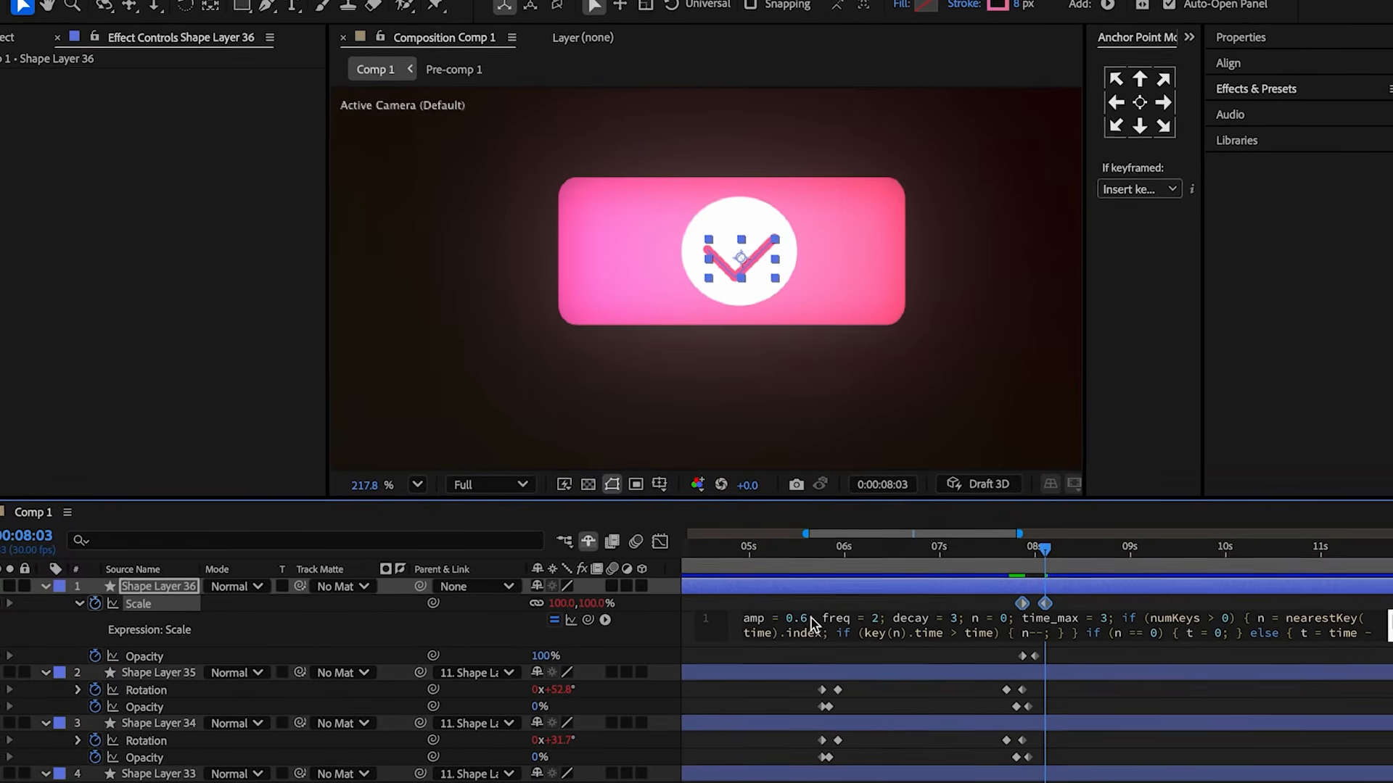
pyautogui.click(809, 619)
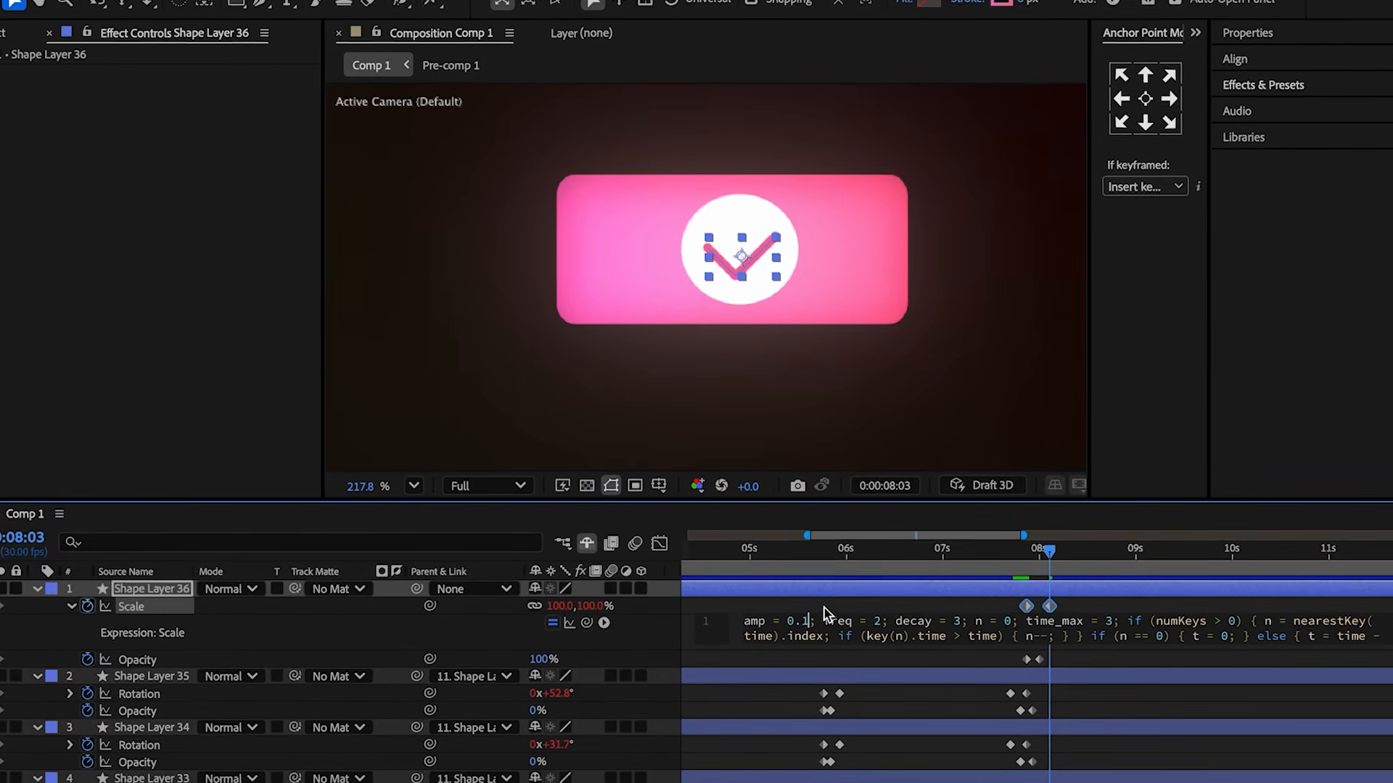
pyautogui.write('1')
pyautogui.click(943, 591)
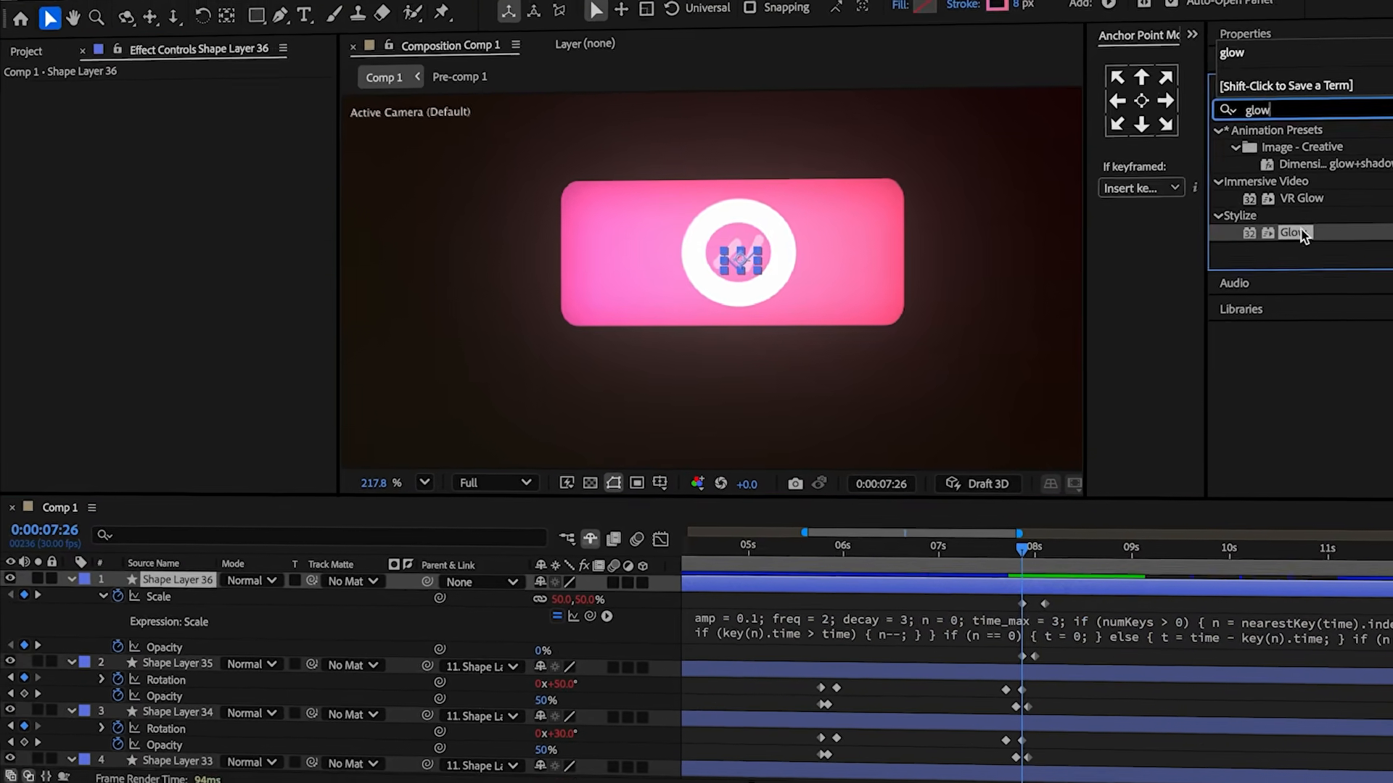
# Apply Glow to the checkmark layer and sample its Color A from the composition.
pyautogui.doubleClick(1293, 232)
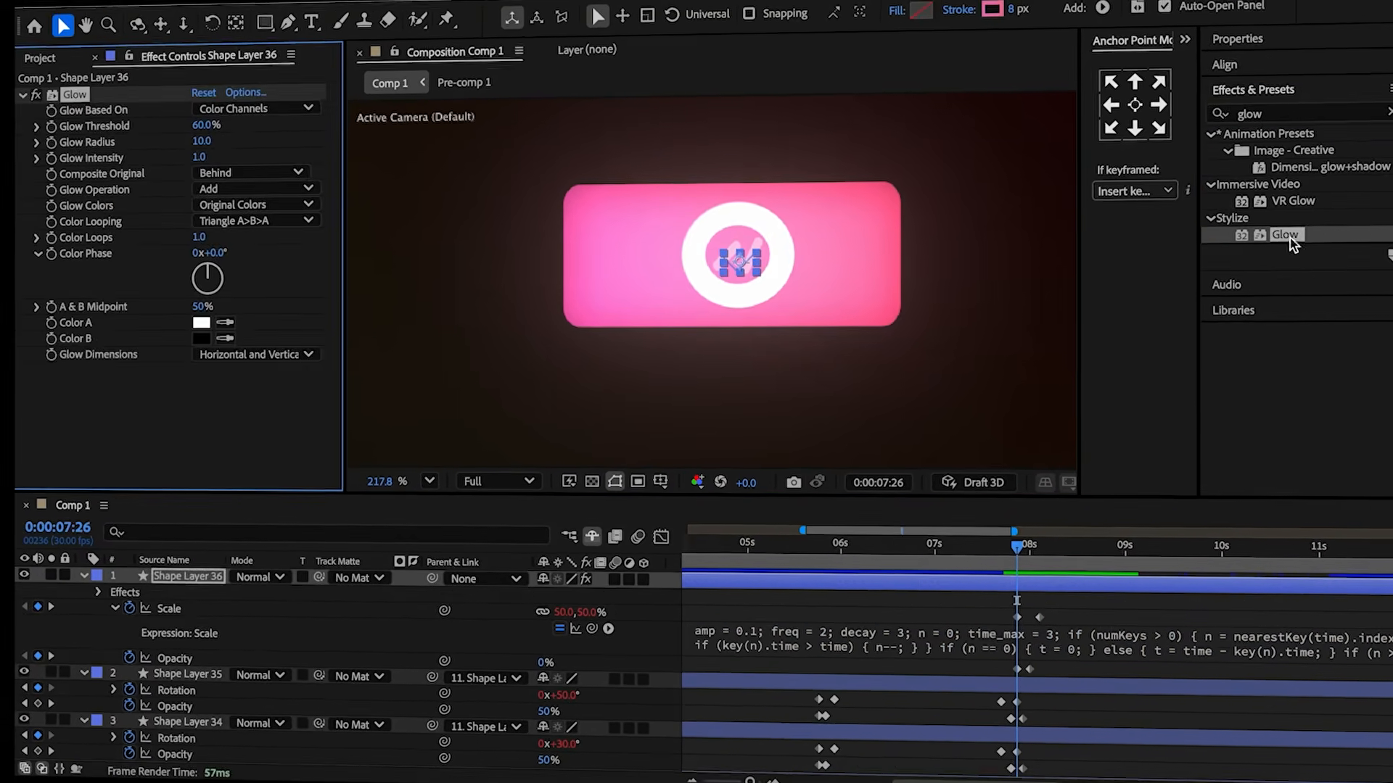
pyautogui.click(246, 199)
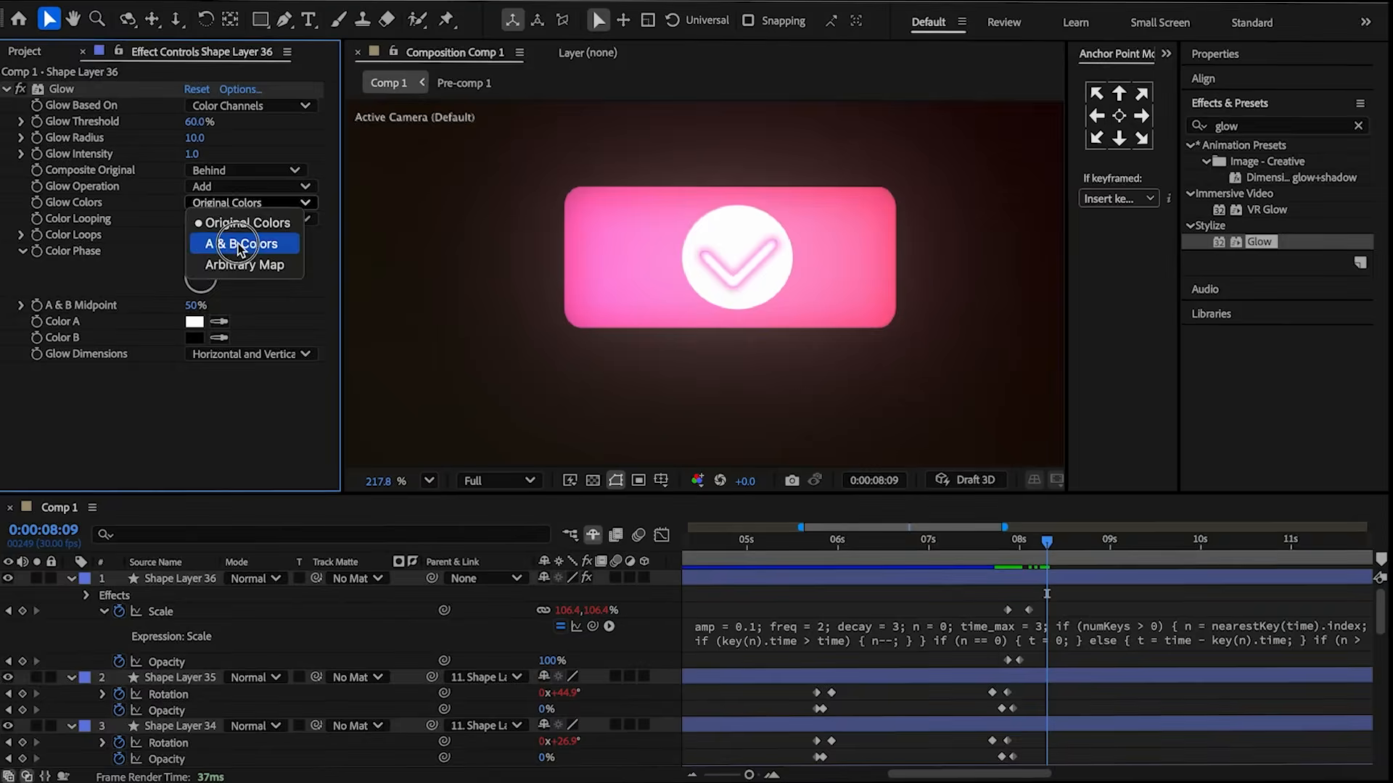
pyautogui.click(239, 244)
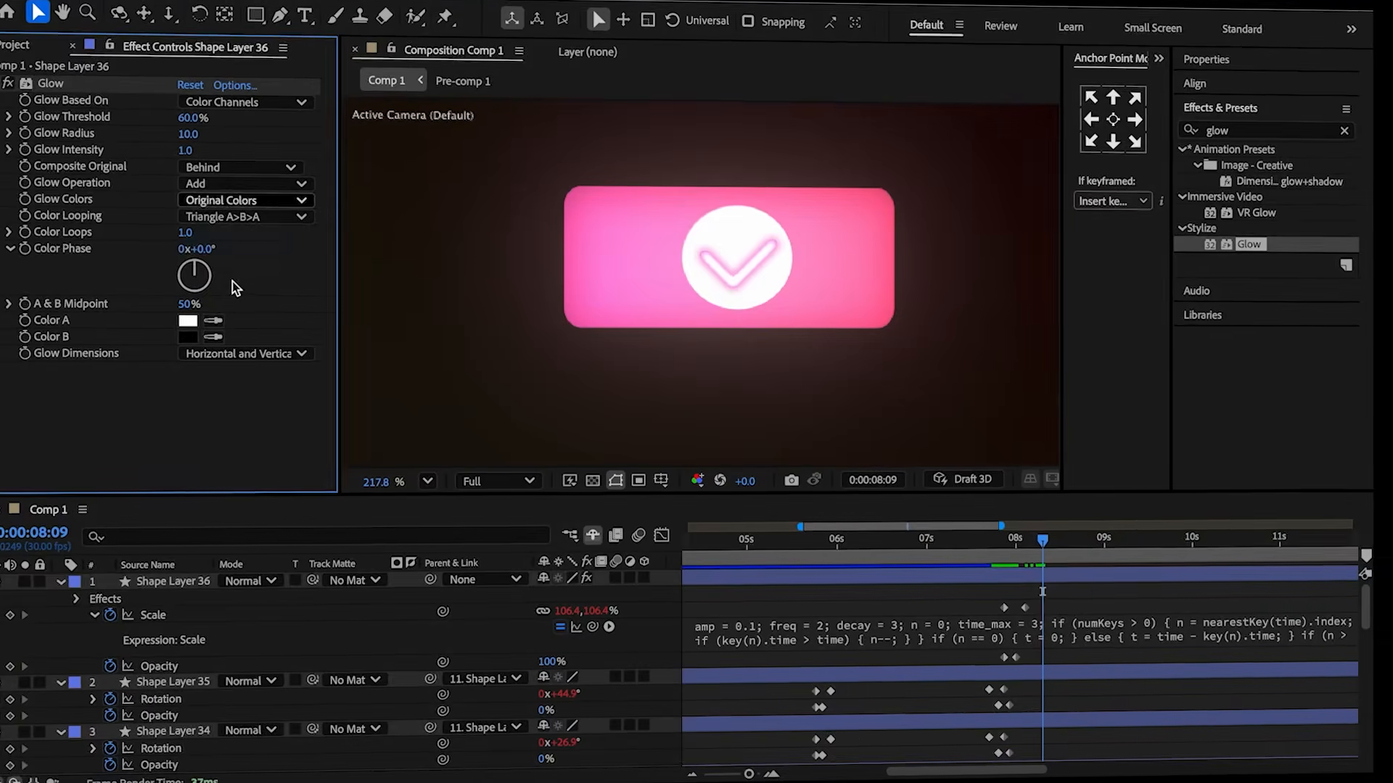
pyautogui.click(219, 321)
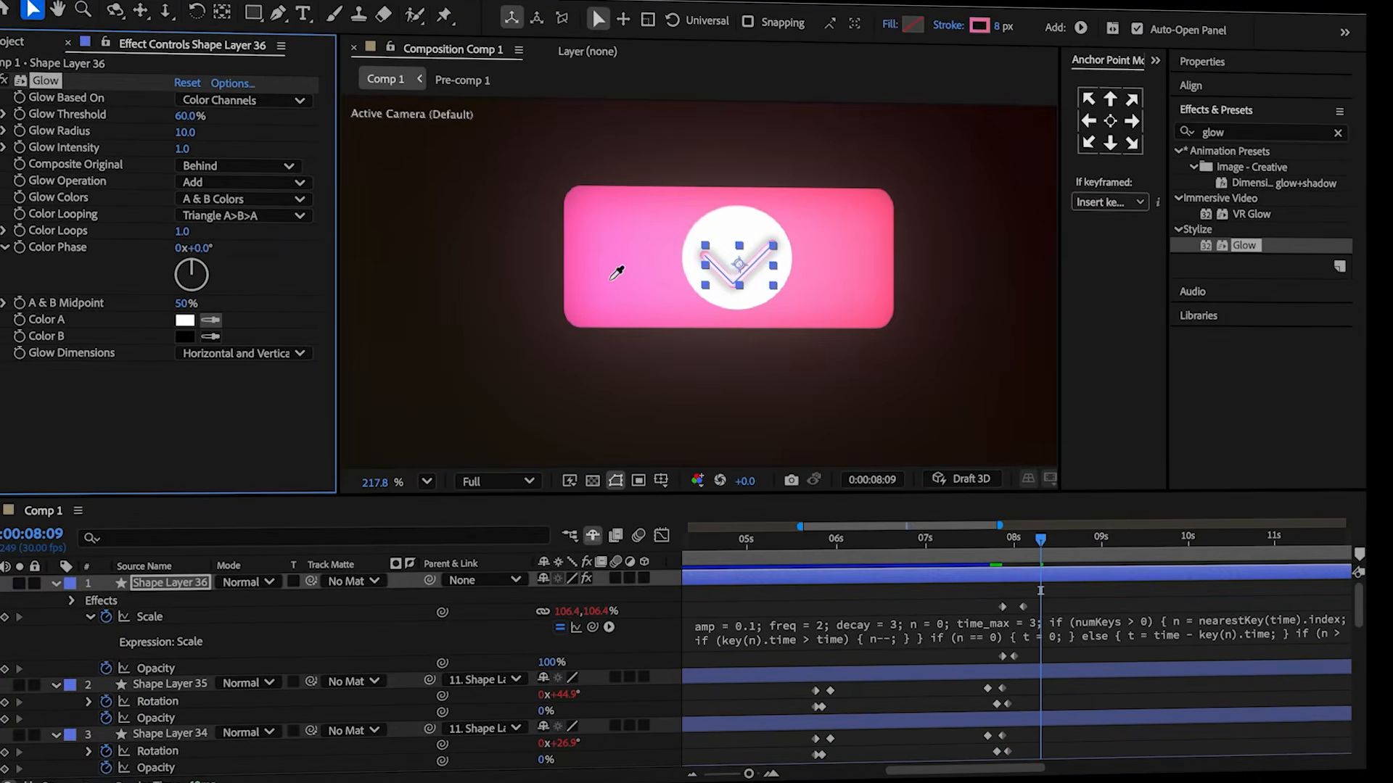
pyautogui.click(621, 258)
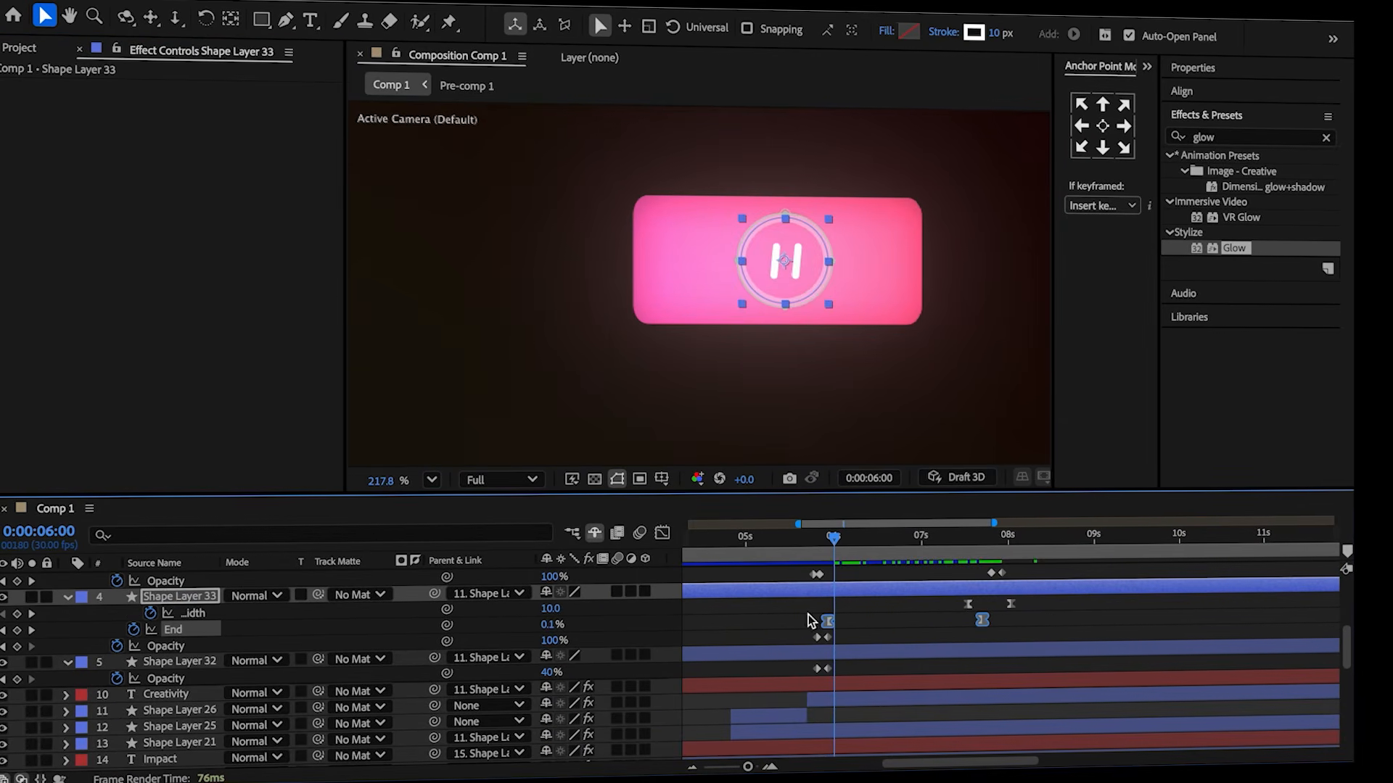
# Adjust the speed curve of the loader ring's End keyframes in the graph editor.
pyautogui.click(662, 534)
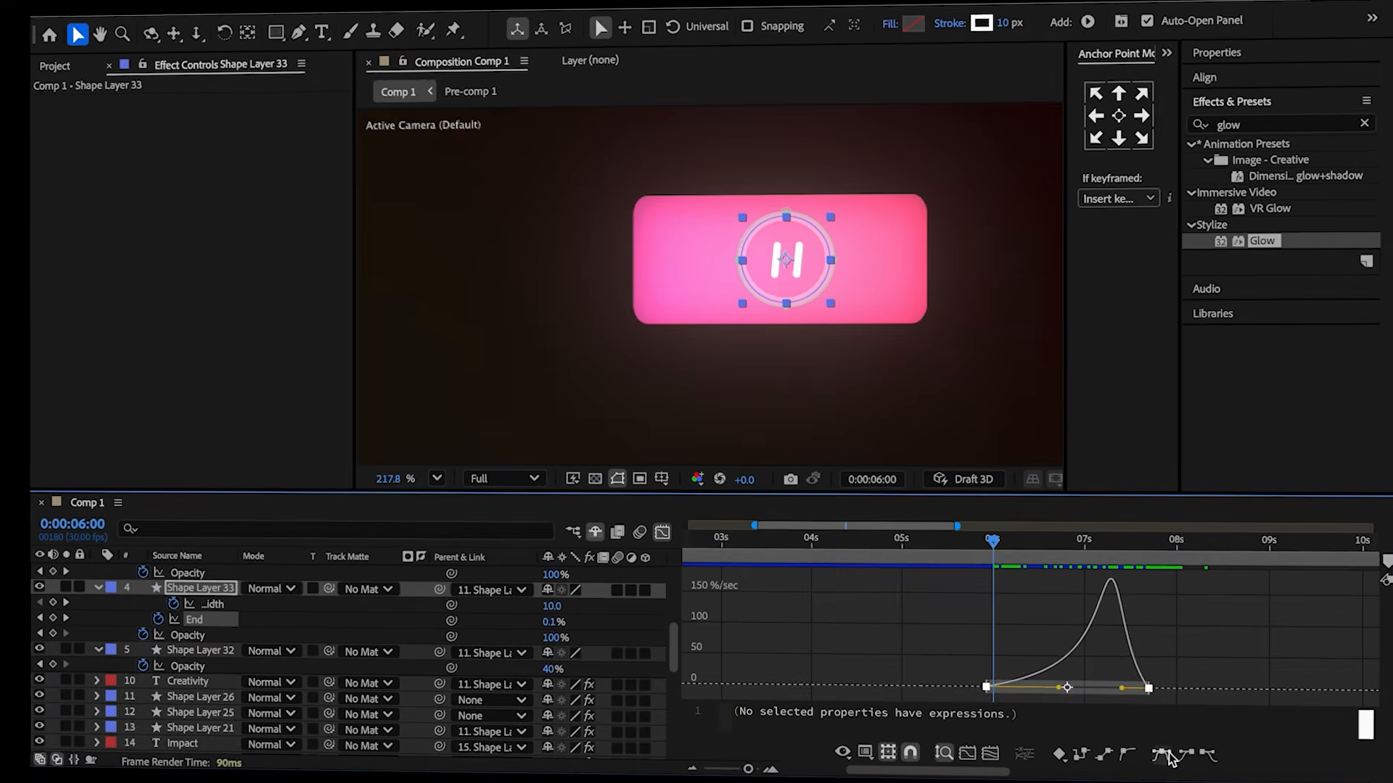
pyautogui.click(1162, 755)
pyautogui.click(662, 534)
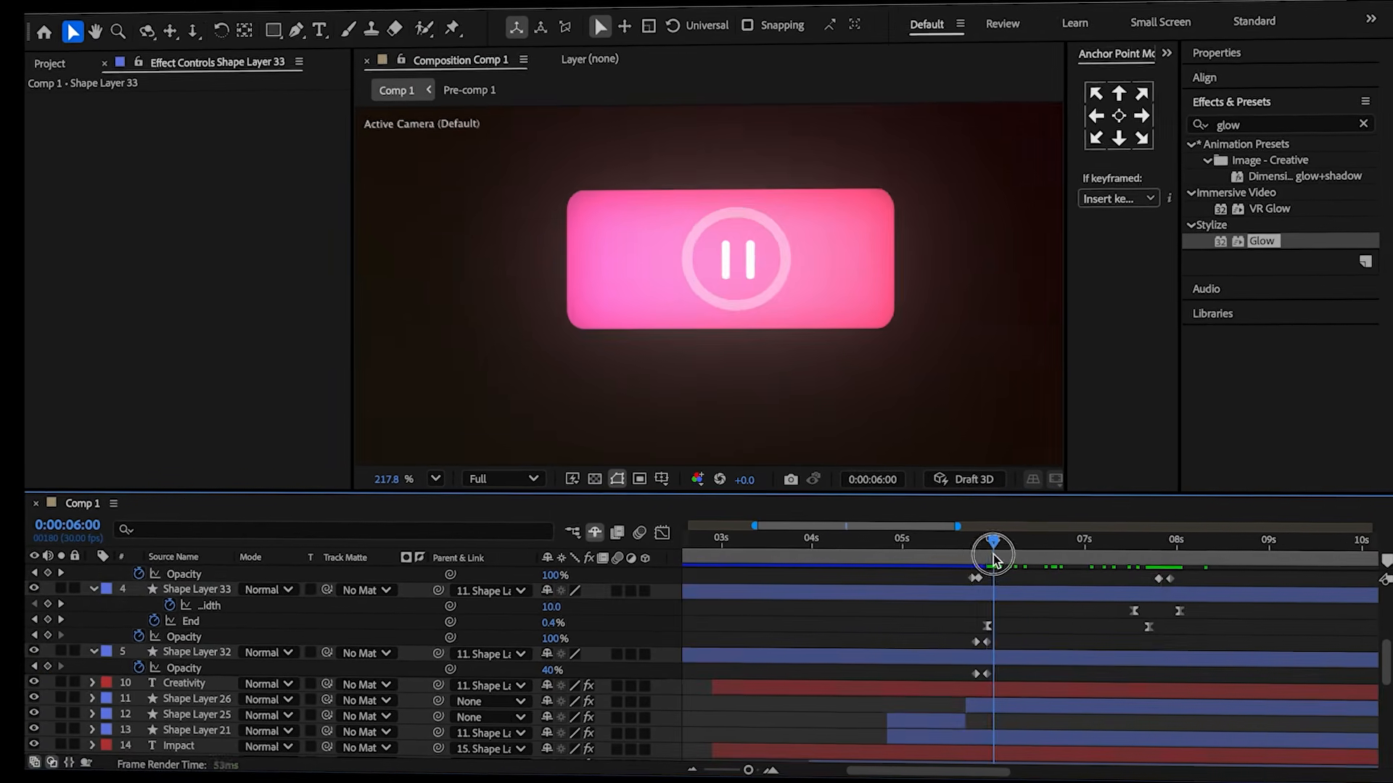
# Set the loader ring's End to 27.8% at 6:05.
pyautogui.click(1005, 562)
pyautogui.moveTo(1005, 560); pyautogui.dragTo(1007, 561)
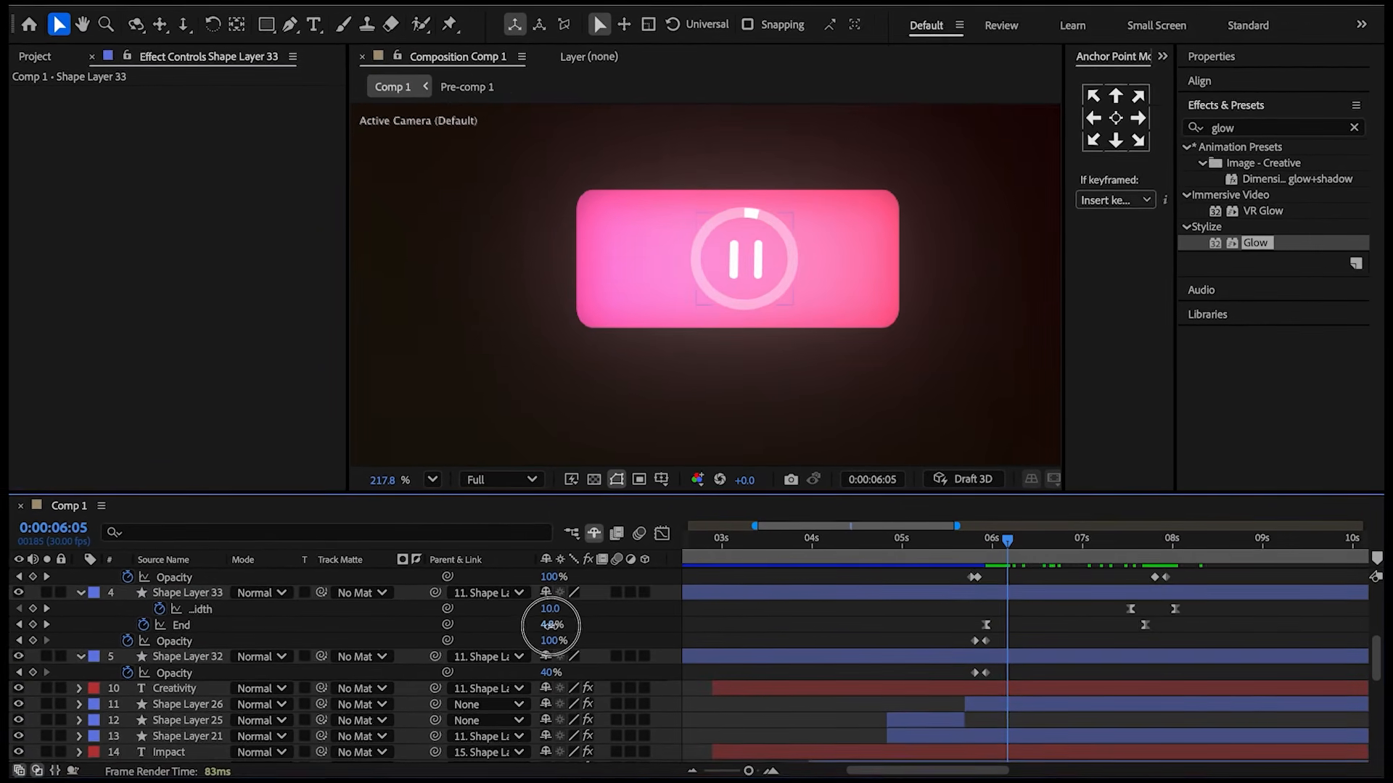
pyautogui.moveTo(550, 624); pyautogui.dragTo(562, 625)
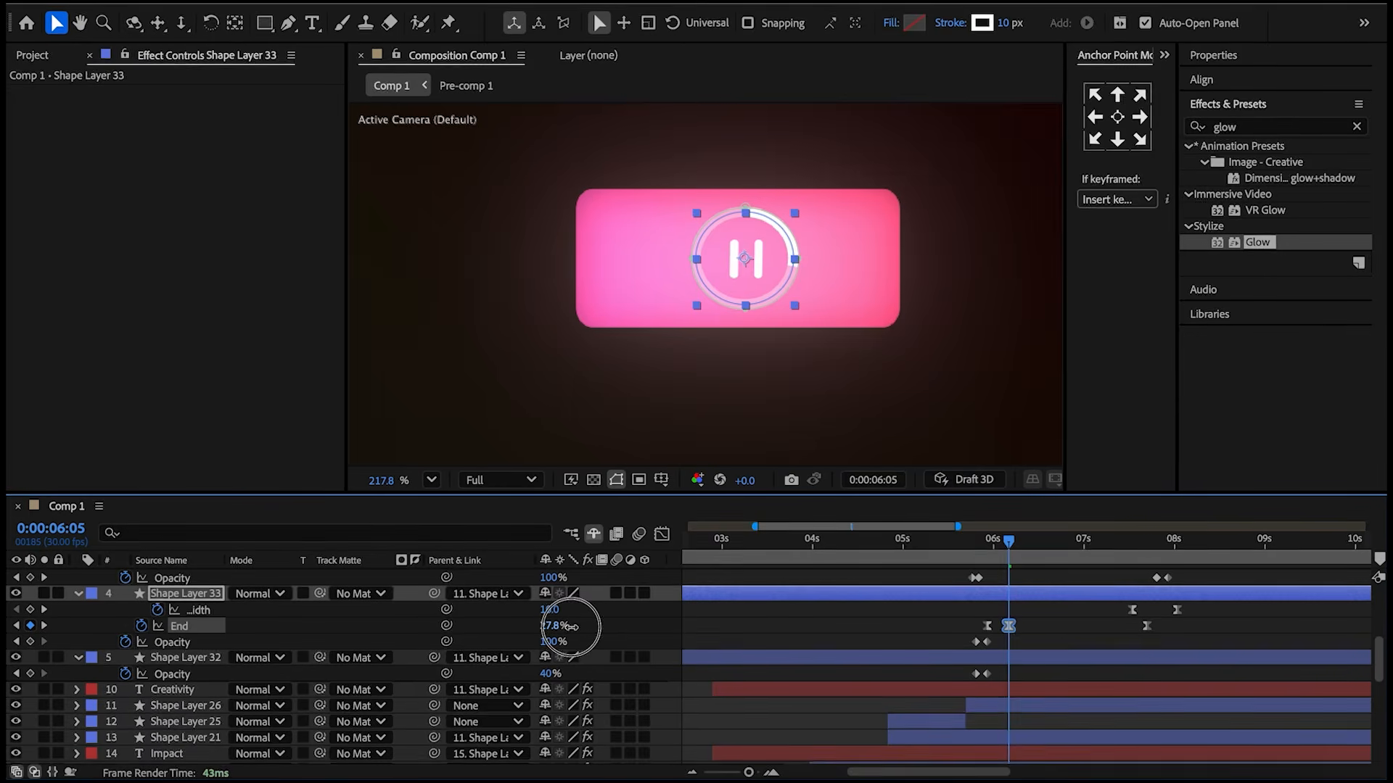
pyautogui.click(1043, 620)
pyautogui.click(1009, 626)
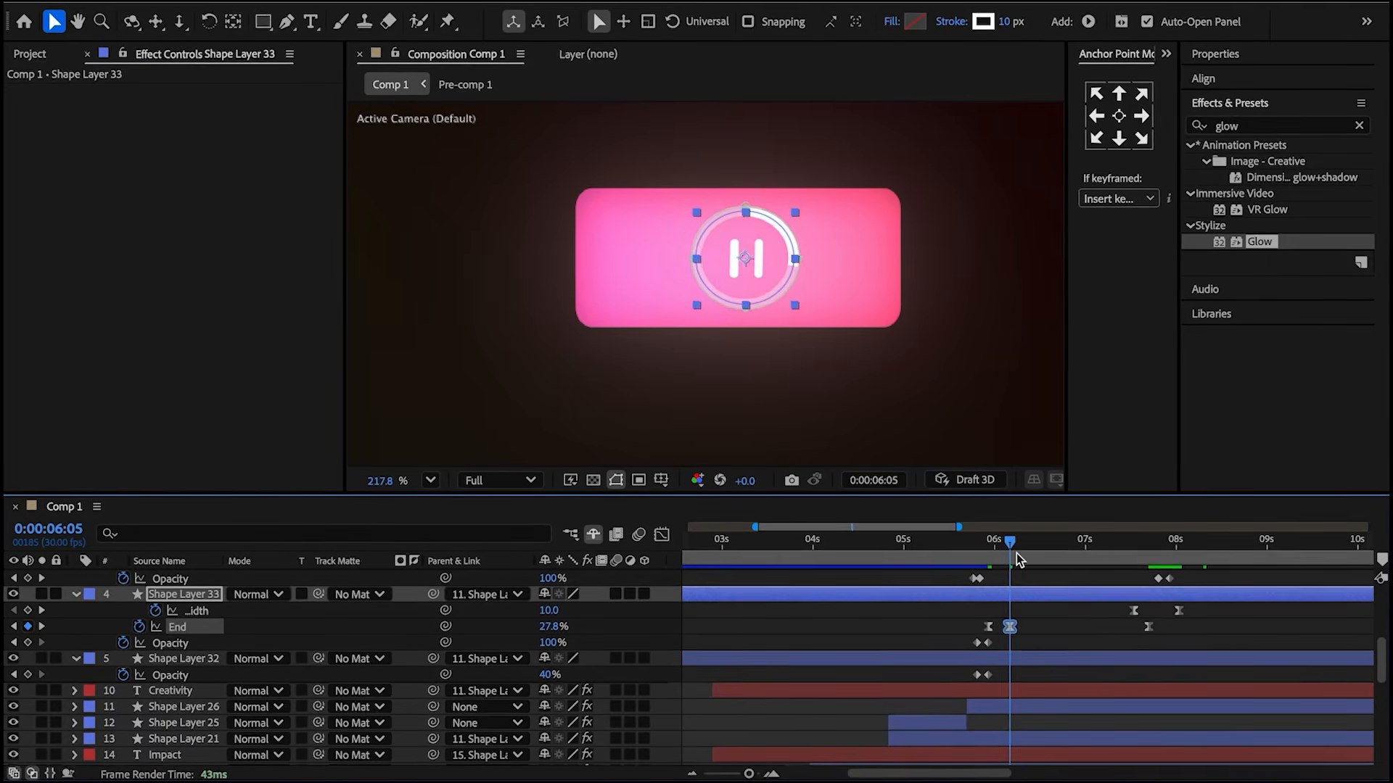
# Set the loader ring's End to 54.1% at 6:18.
pyautogui.moveTo(1018, 550); pyautogui.dragTo(1039, 551)
pyautogui.click(1052, 556)
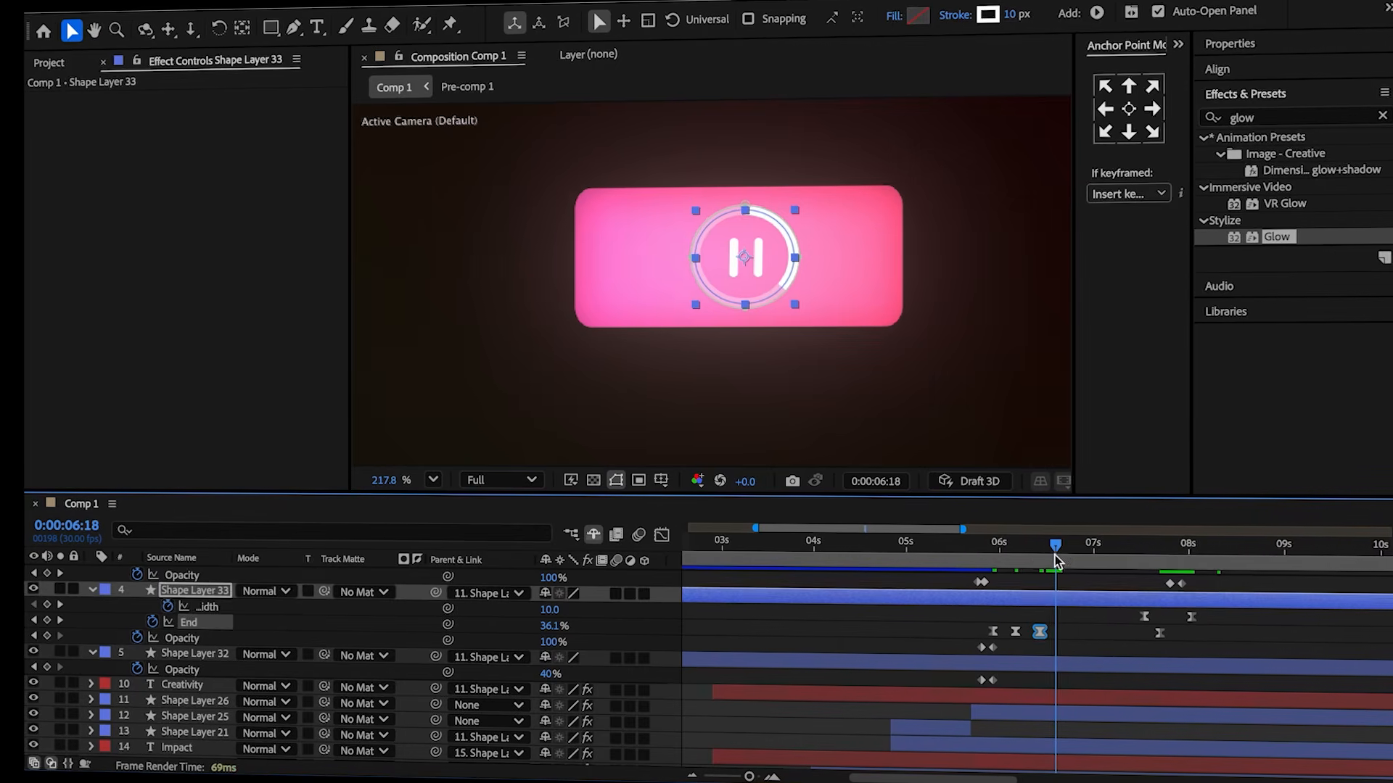
pyautogui.moveTo(577, 626); pyautogui.dragTo(564, 625)
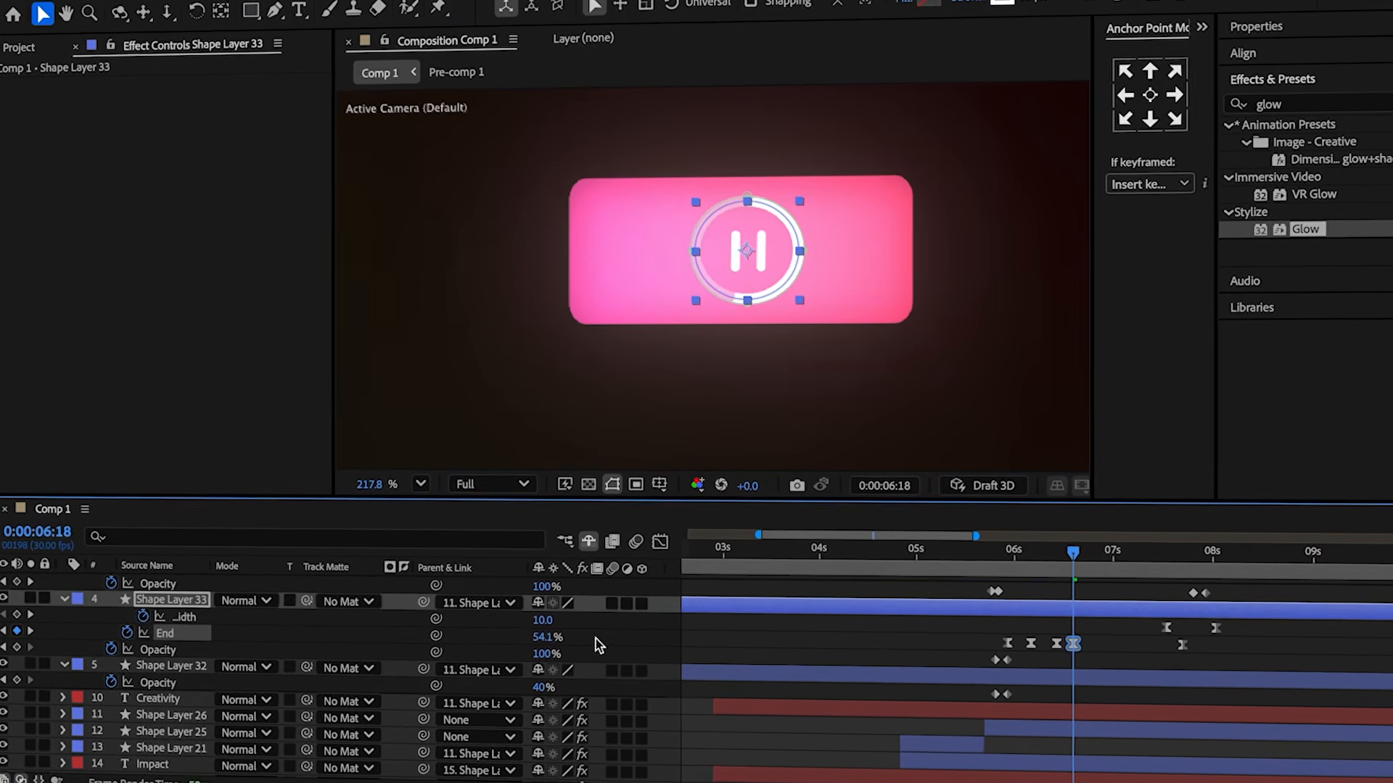
# Set the loader ring's End to 80.8% at 7:00.
pyautogui.click(1091, 569)
pyautogui.moveTo(1117, 572); pyautogui.dragTo(1119, 573)
pyautogui.click(1129, 627)
pyautogui.moveTo(548, 639); pyautogui.dragTo(567, 633)
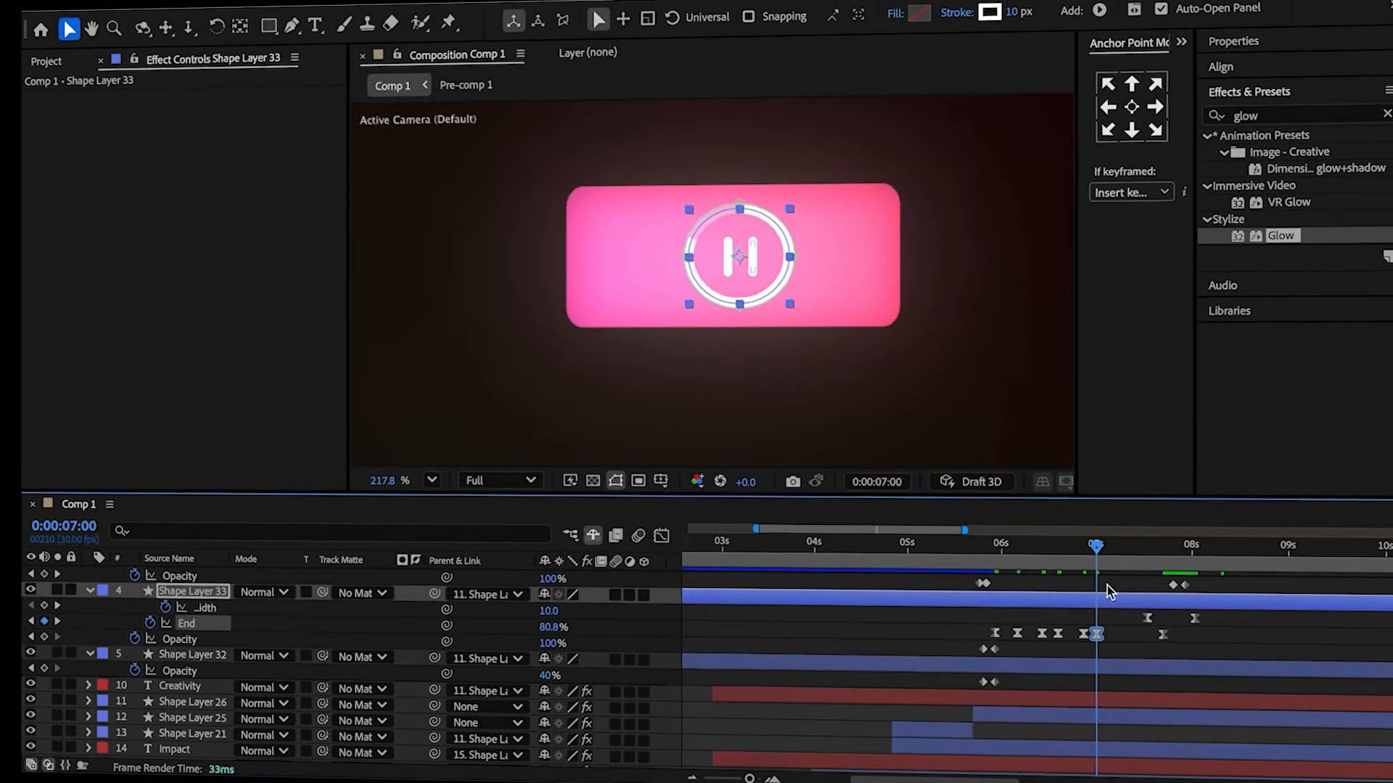
pyautogui.click(1132, 564)
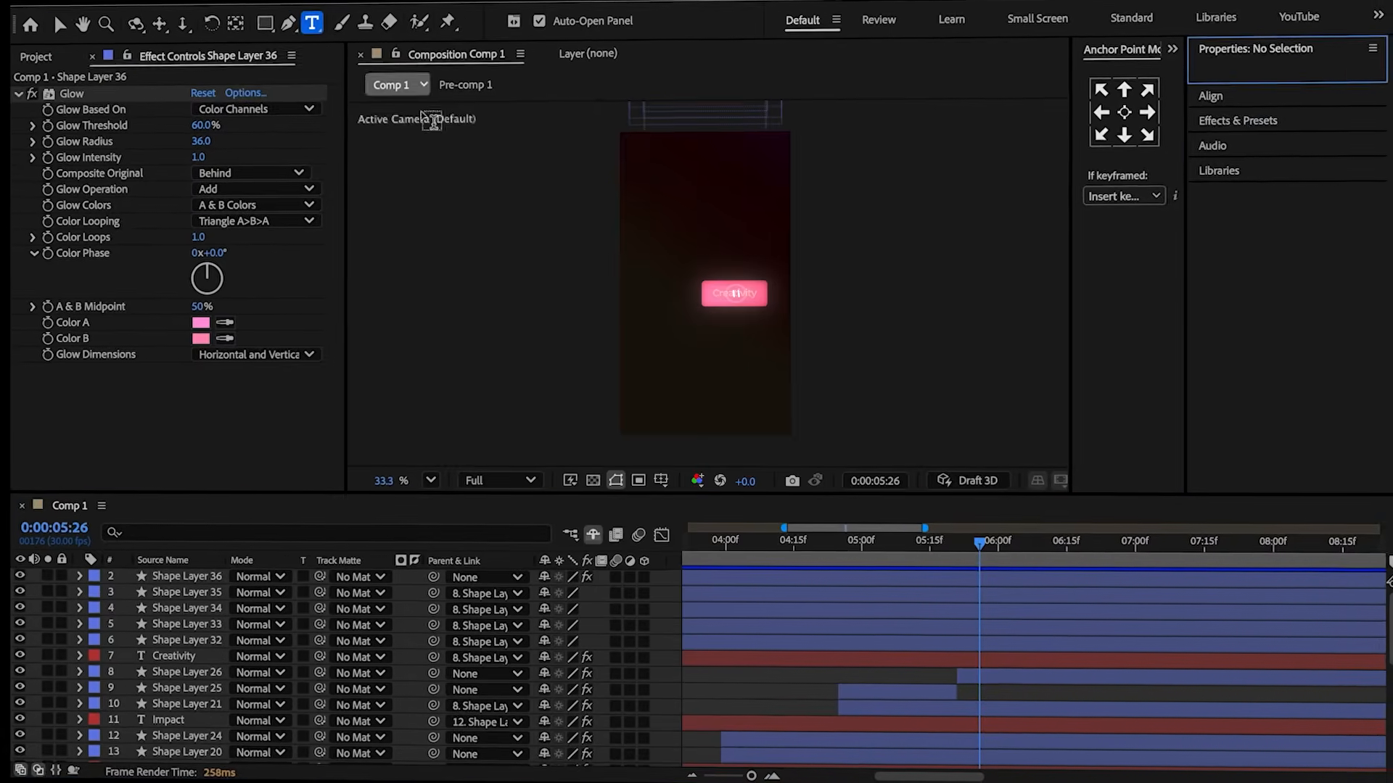
# Create a text layer by pasting the line Creativity starts without rules into the composition.
pyautogui.hotkey('ctrl', 't')
pyautogui.click(653, 289)
pyautogui.write('Creativity starts without rules')
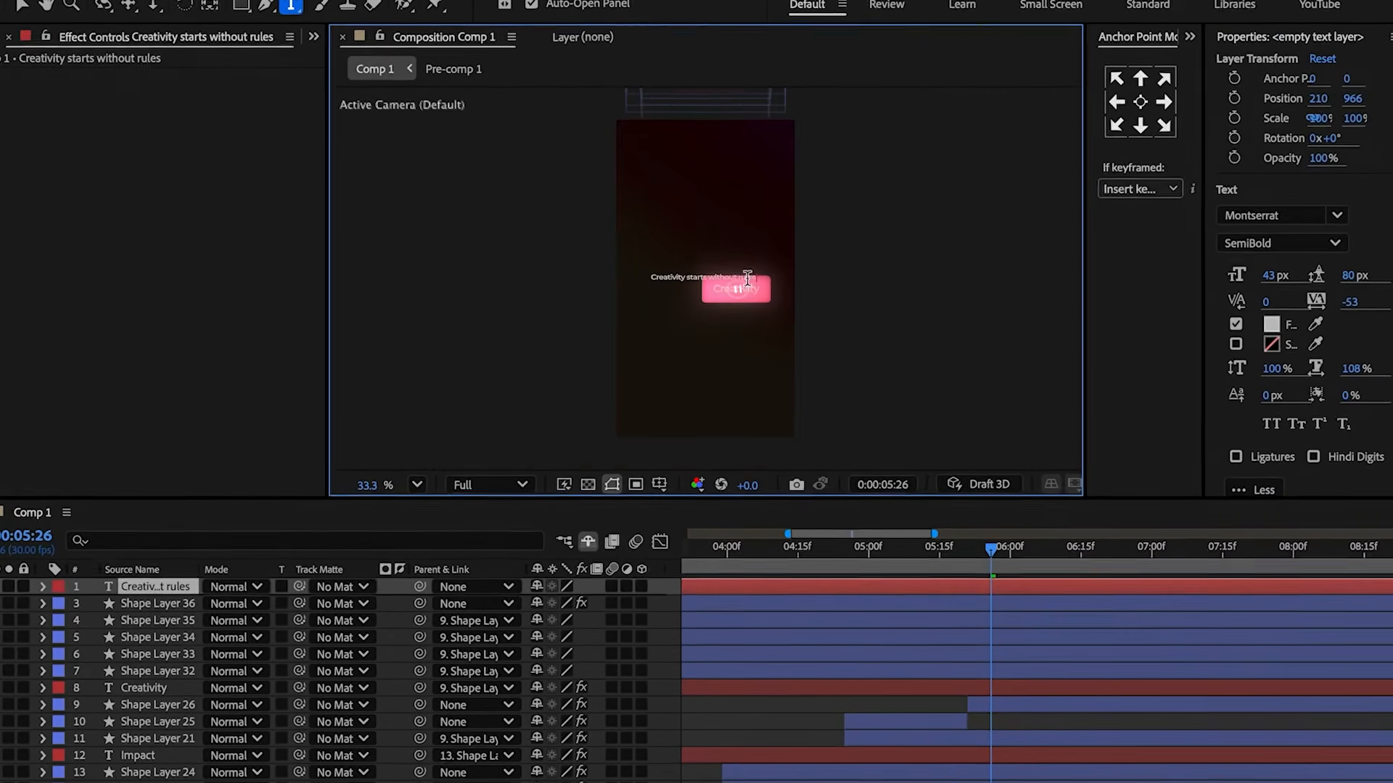
# Unlink the text layer's scale and set it to 90% wide by 100% high.
pyautogui.scroll(10, 740, 282)
pyautogui.press('Escape')
pyautogui.press('s')
pyautogui.click(1146, 99)
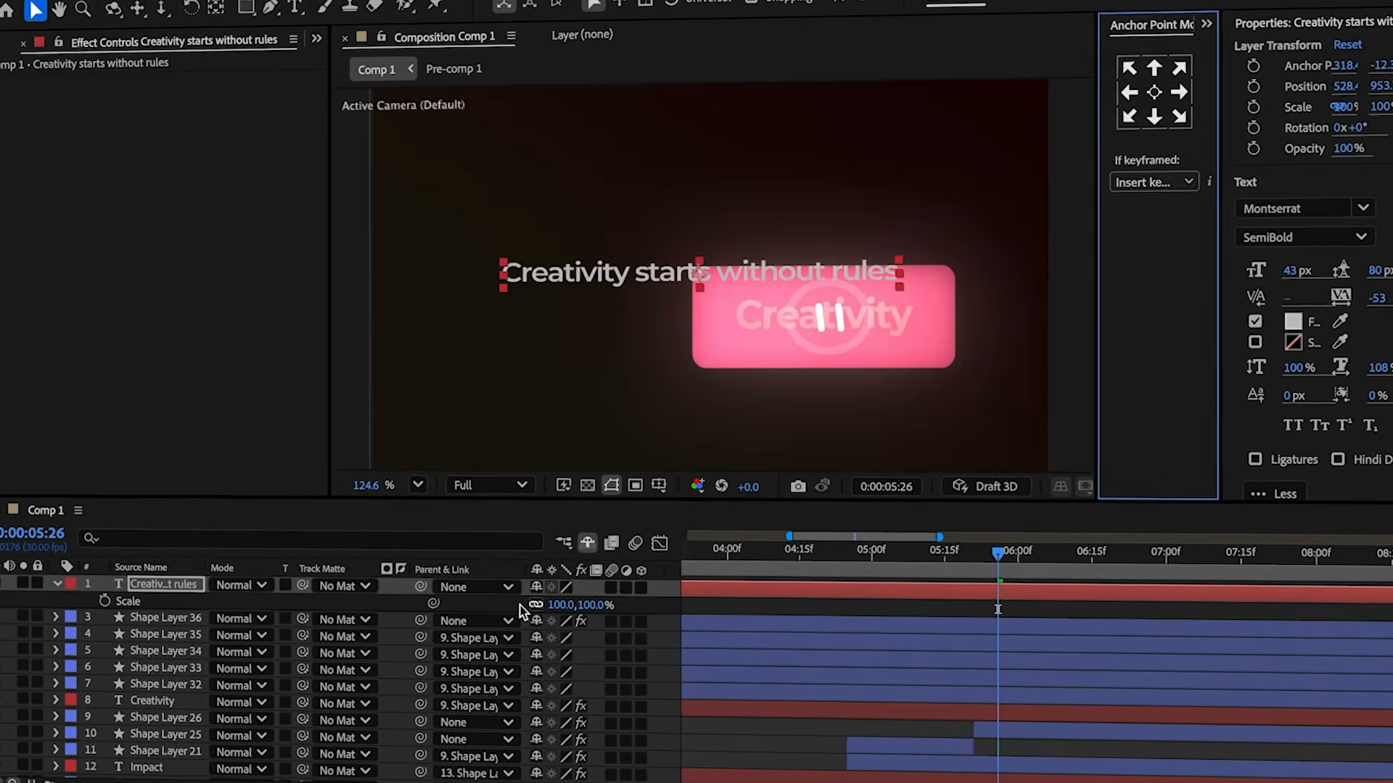
pyautogui.click(555, 605)
pyautogui.write('90')
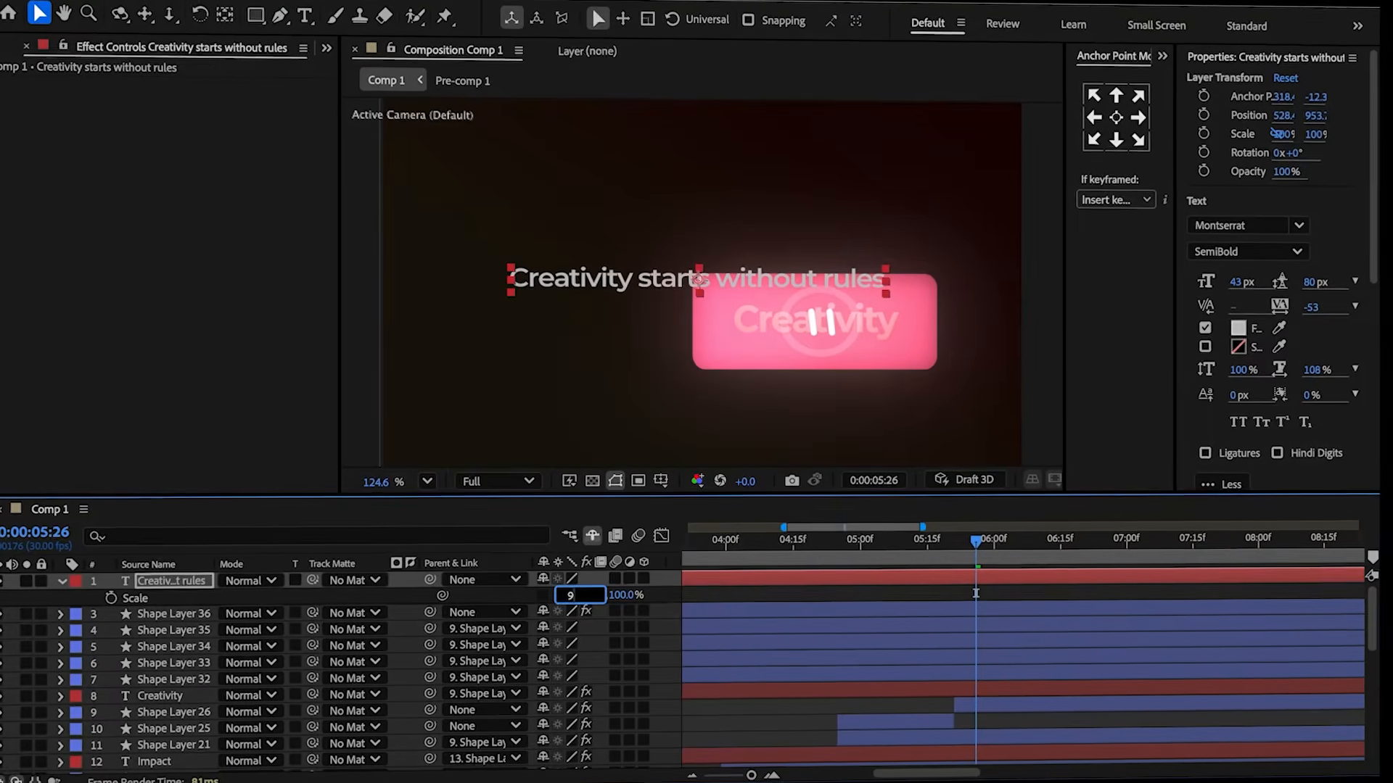
pyautogui.click(514, 593)
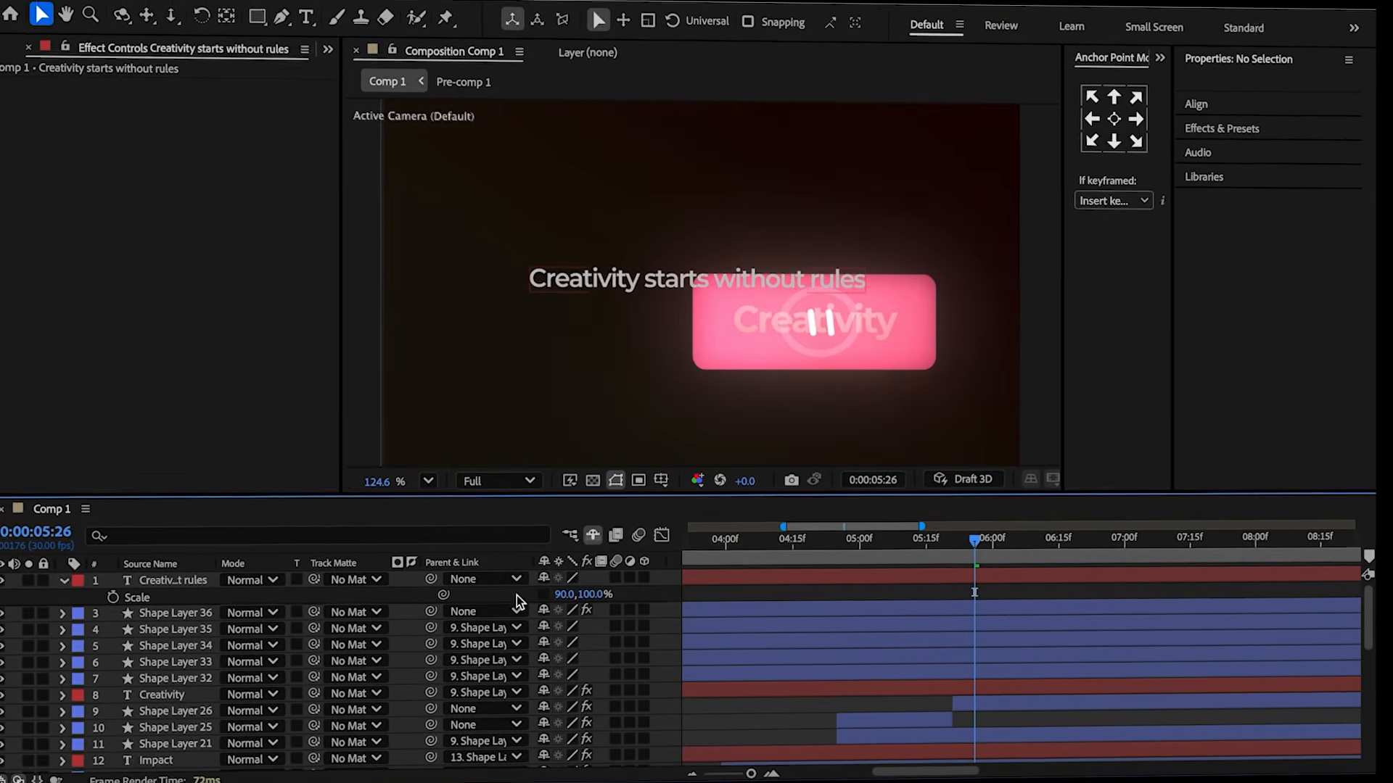
# Move the text to the left of the pink button, in line with it, and go to 5:28.
pyautogui.moveTo(694, 286); pyautogui.dragTo(594, 324)
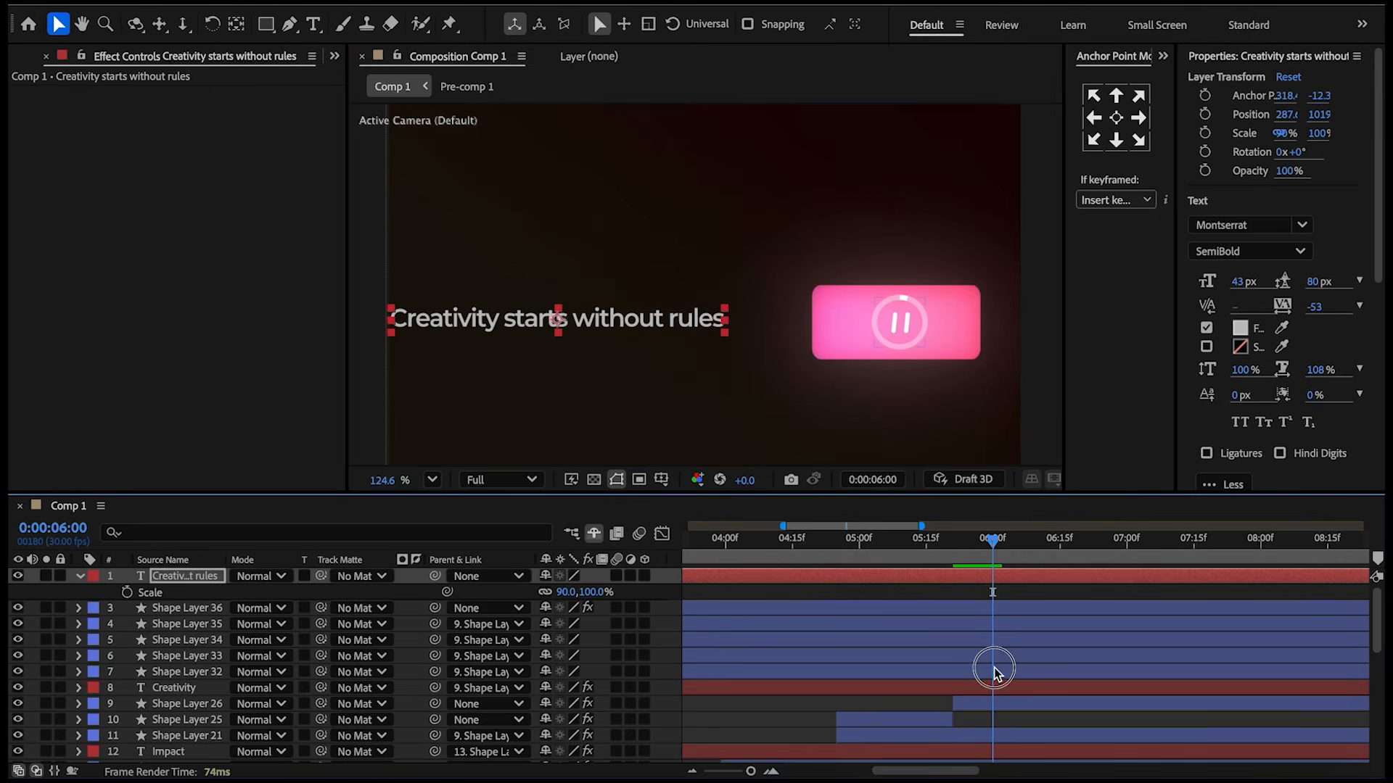
pyautogui.click(994, 671)
pyautogui.press('u')
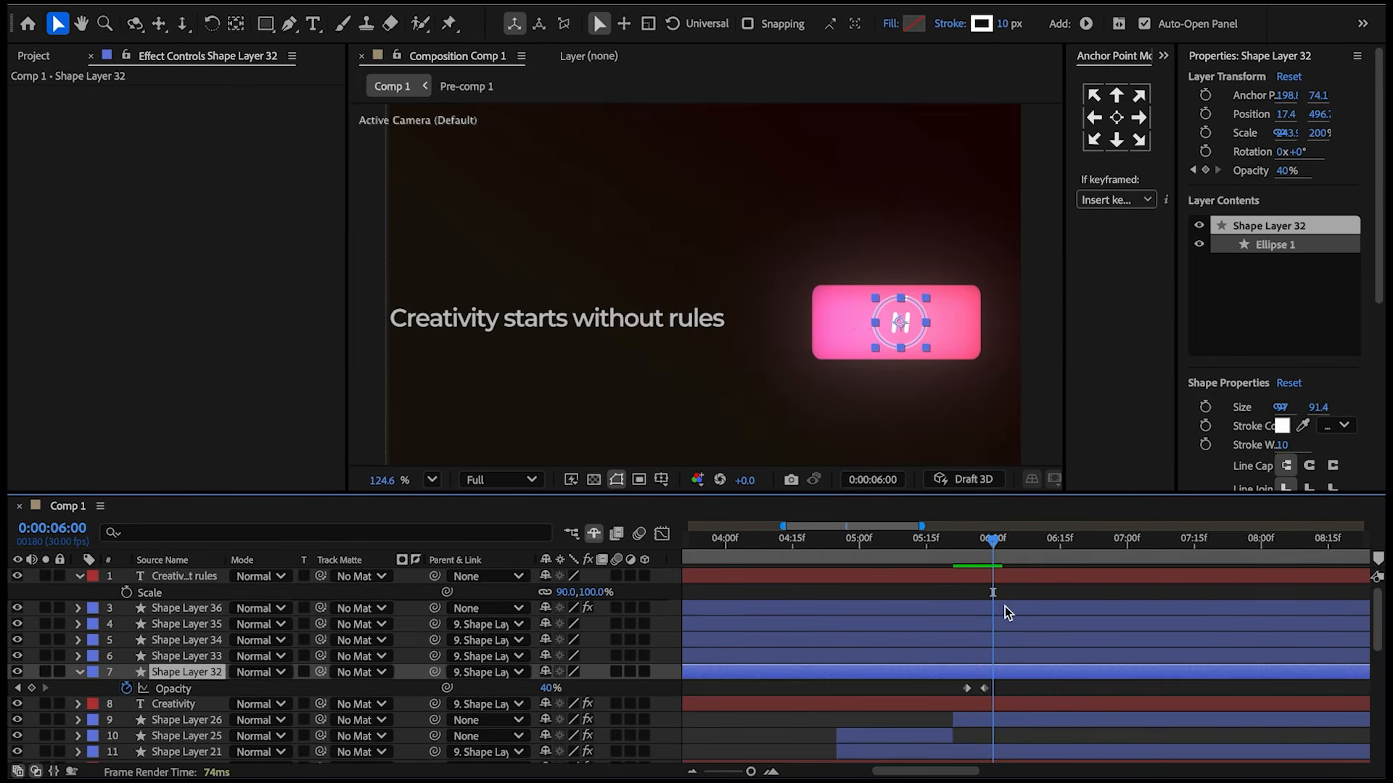
pyautogui.click(985, 542)
pyautogui.press('u')
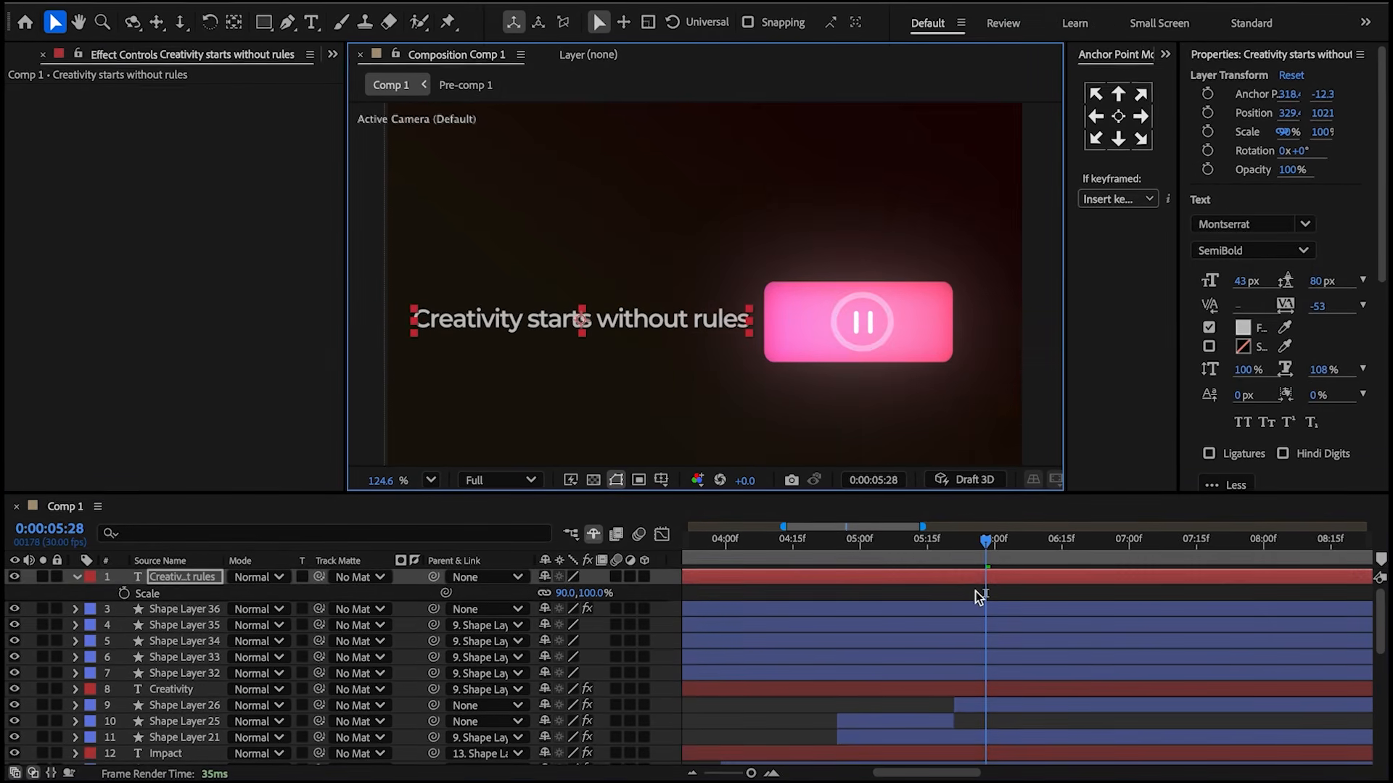
# Split the text layer at 5:28 and apply Gradient Ramp, placing its start and end points across the text.
pyautogui.hotkey('ctrl', 'shift', 'd')
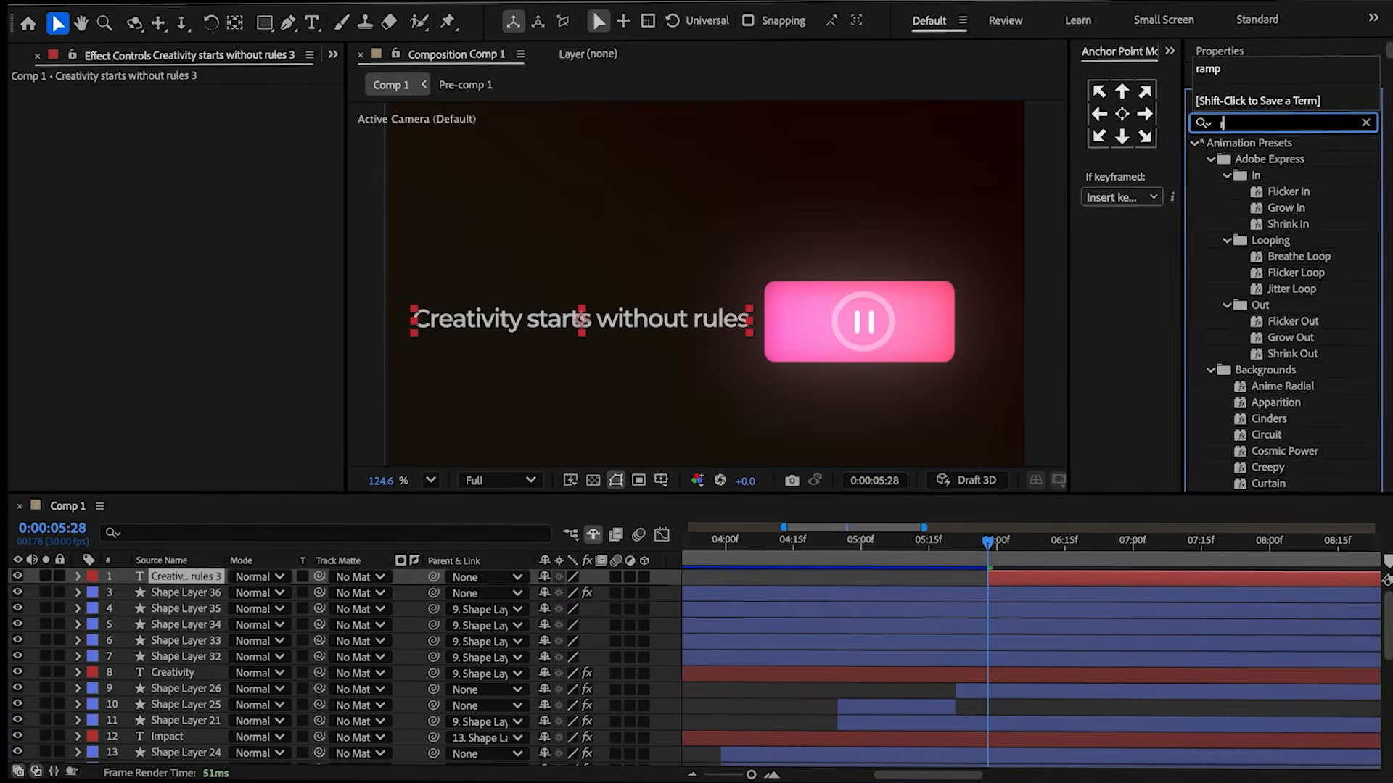
pyautogui.write('ramp')
pyautogui.doubleClick(1271, 148)
pyautogui.click(209, 112)
pyautogui.click(576, 294)
pyautogui.click(169, 125)
pyautogui.click(576, 328)
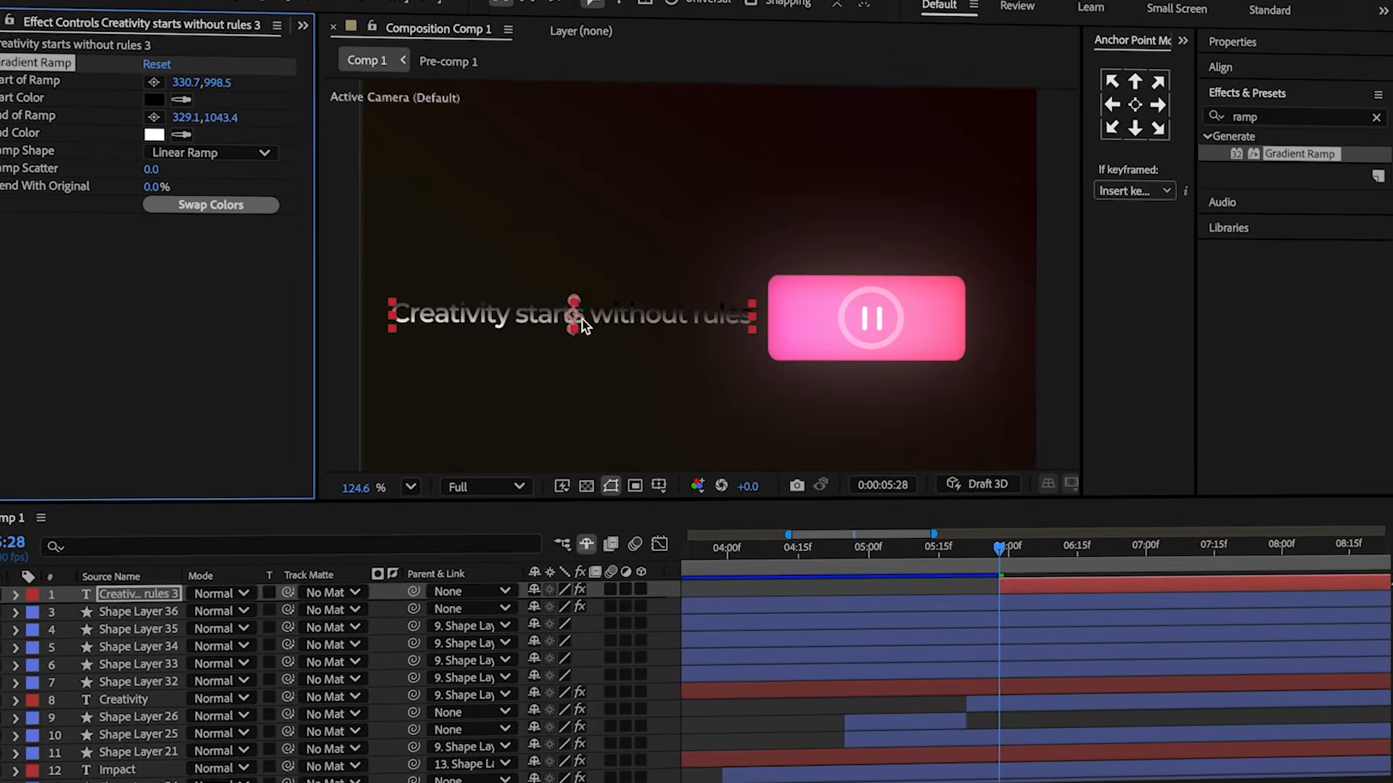
# Set the Gradient Ramp start colour to grey.
pyautogui.click(154, 99)
pyautogui.moveTo(508, 409); pyautogui.dragTo(430, 395)
pyautogui.click(887, 281)
# Add an Opacity text animator to the split text layer and set its opacity to 0%.
pyautogui.click(42, 586)
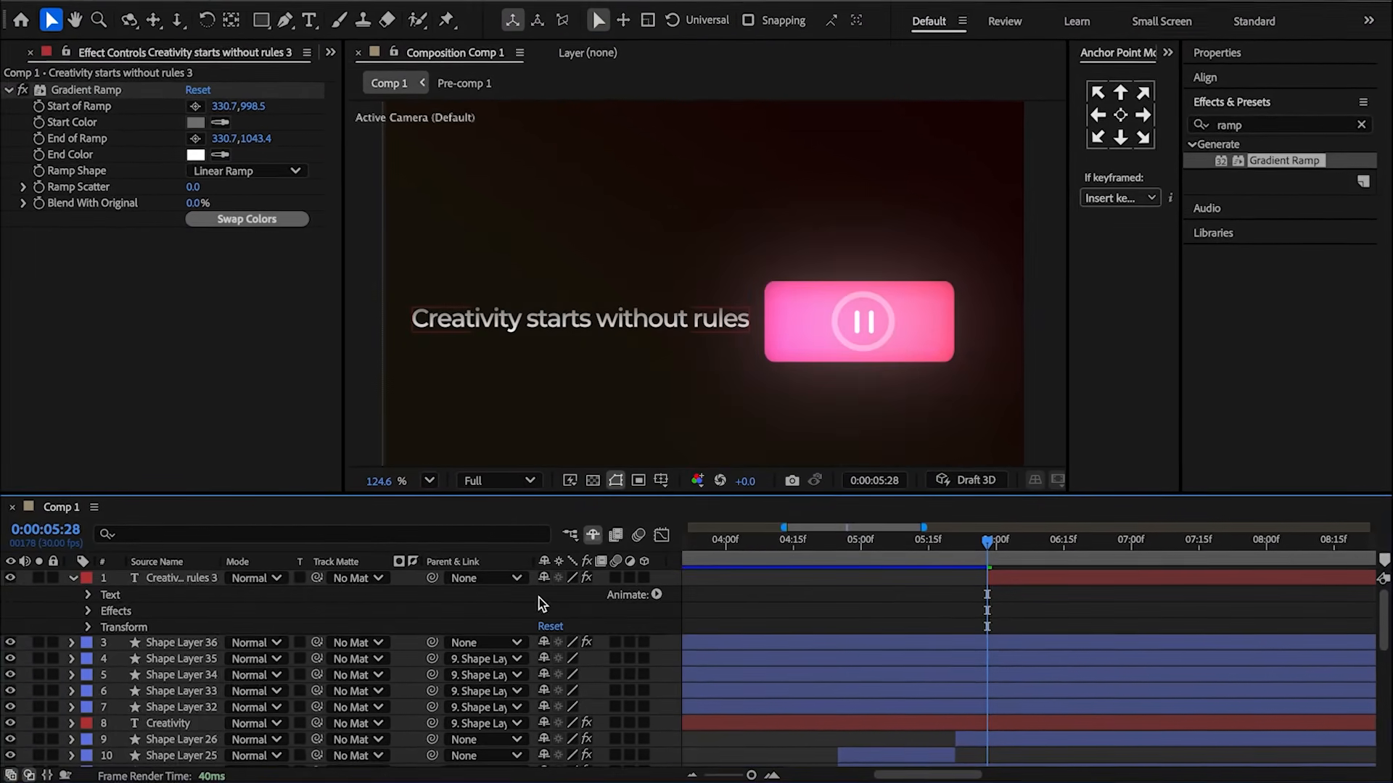
pyautogui.click(645, 596)
pyautogui.click(719, 510)
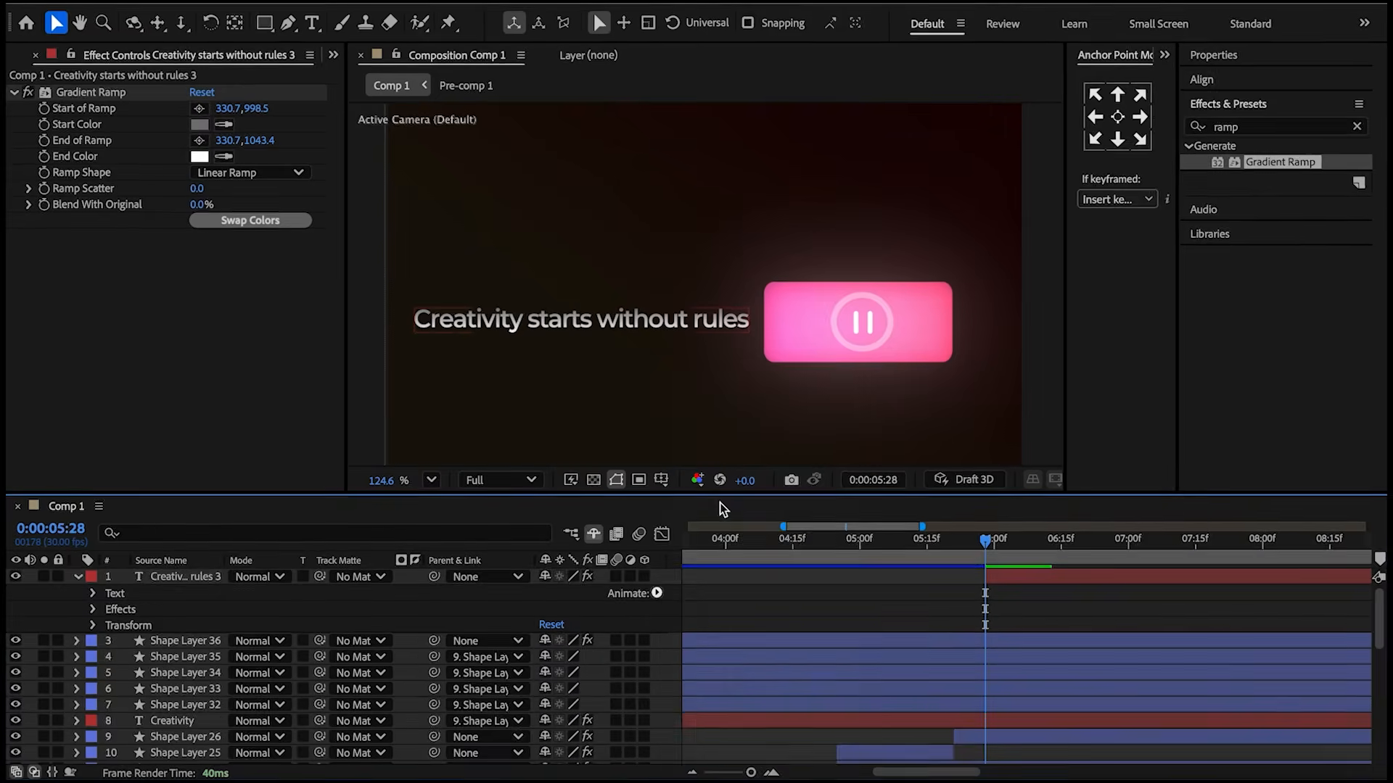
pyautogui.moveTo(545, 689); pyautogui.dragTo(90, 700)
# Keyframe the range selector's Start from 0% at 5:28 to 99% at 6:07.
pyautogui.click(124, 674)
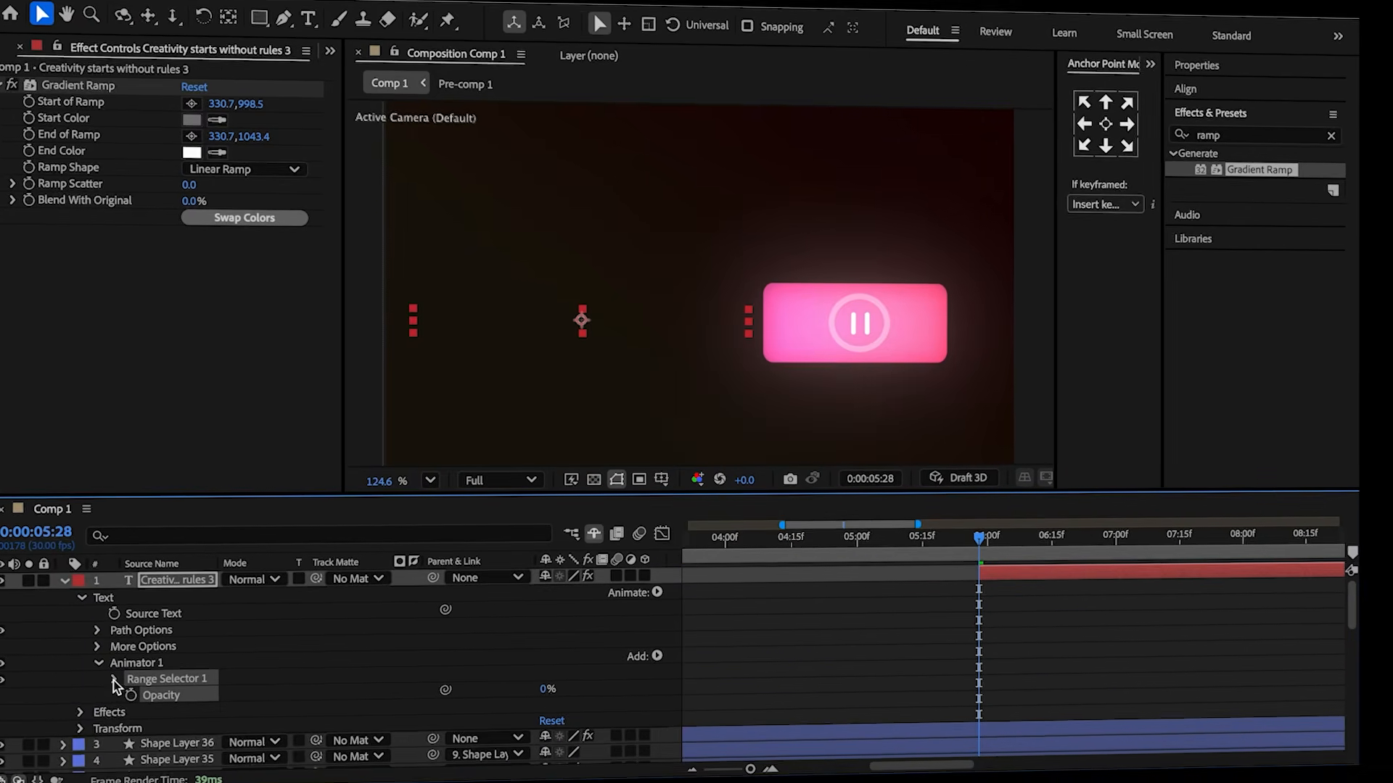
pyautogui.click(148, 695)
pyautogui.moveTo(979, 542); pyautogui.dragTo(1013, 564)
pyautogui.click(547, 692)
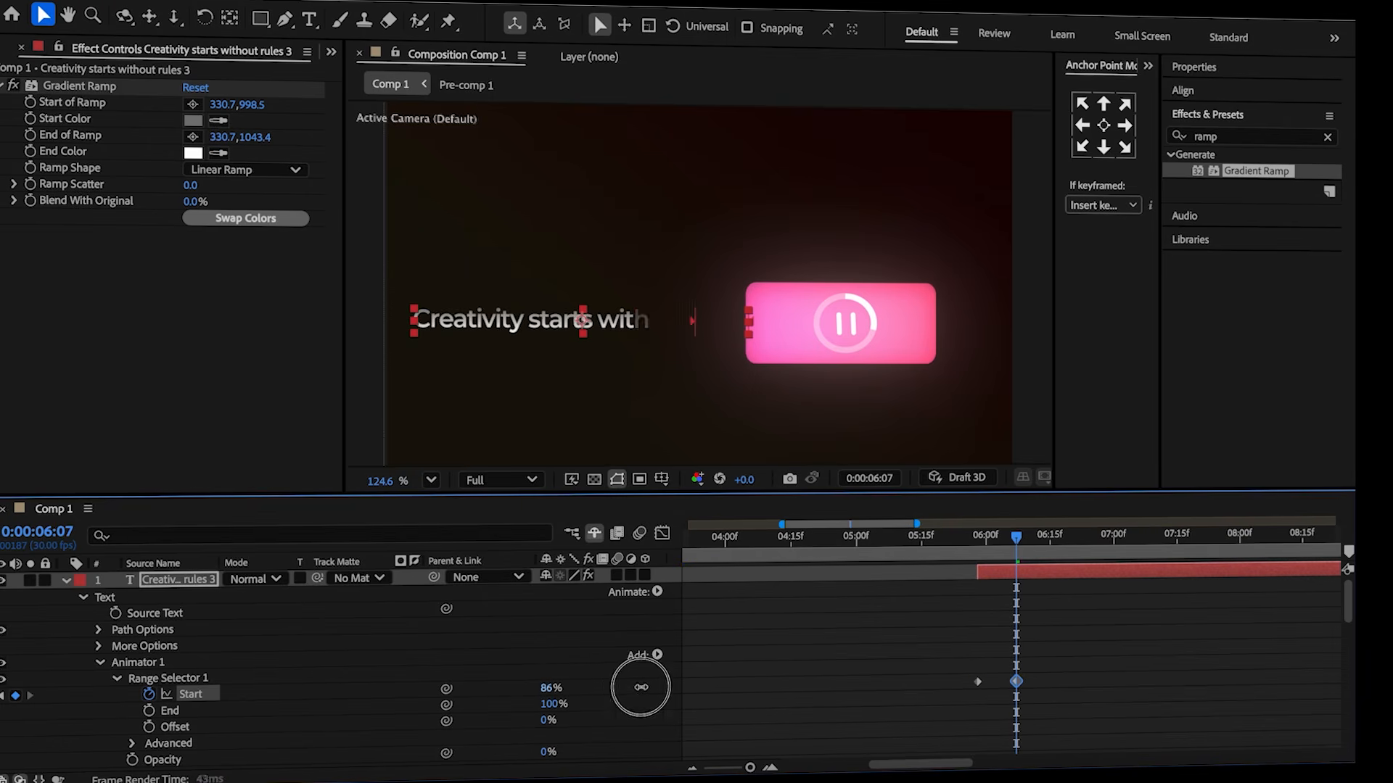
pyautogui.click(252, 659)
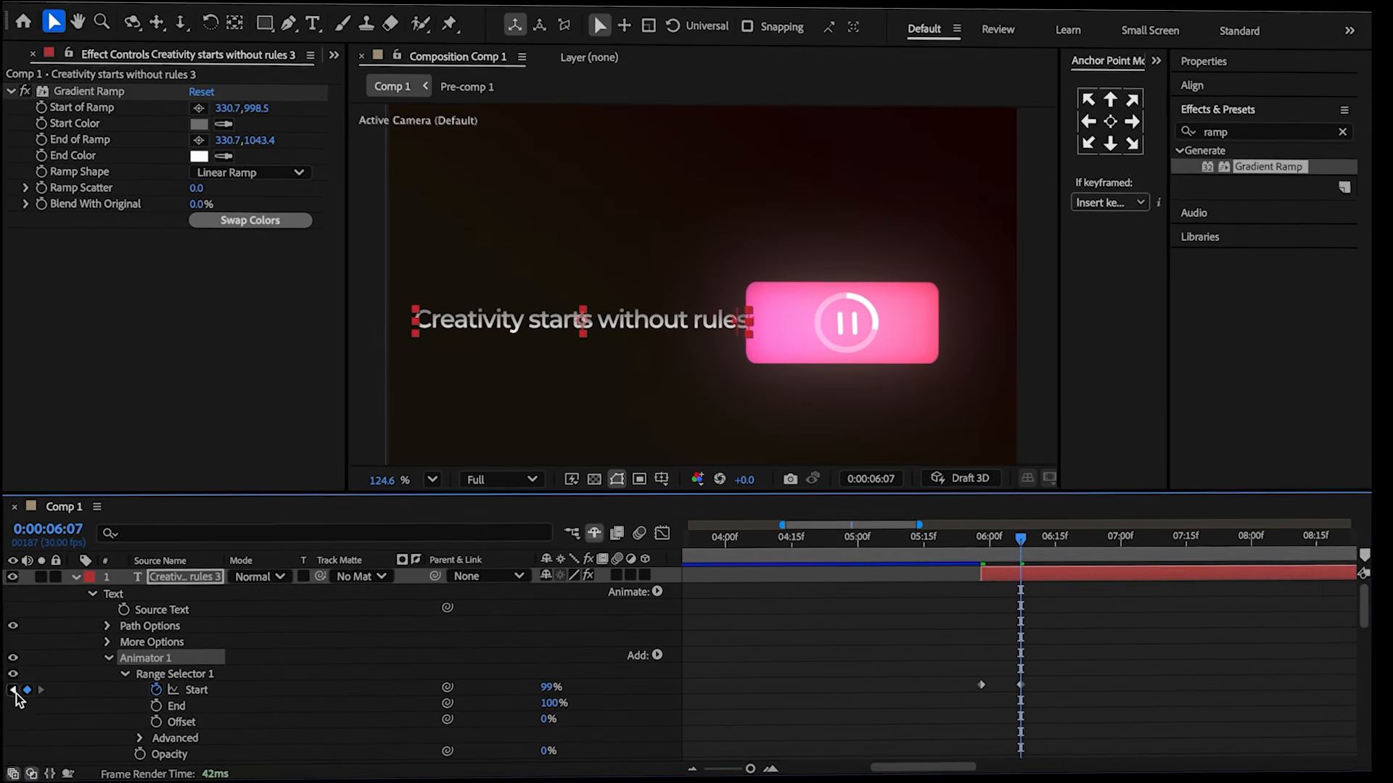
pyautogui.click(3, 696)
# Add Position to the animator and keyframe it from 0,75 at 5:28 to 0,0 at 6:07.
pyautogui.moveTo(655, 659)
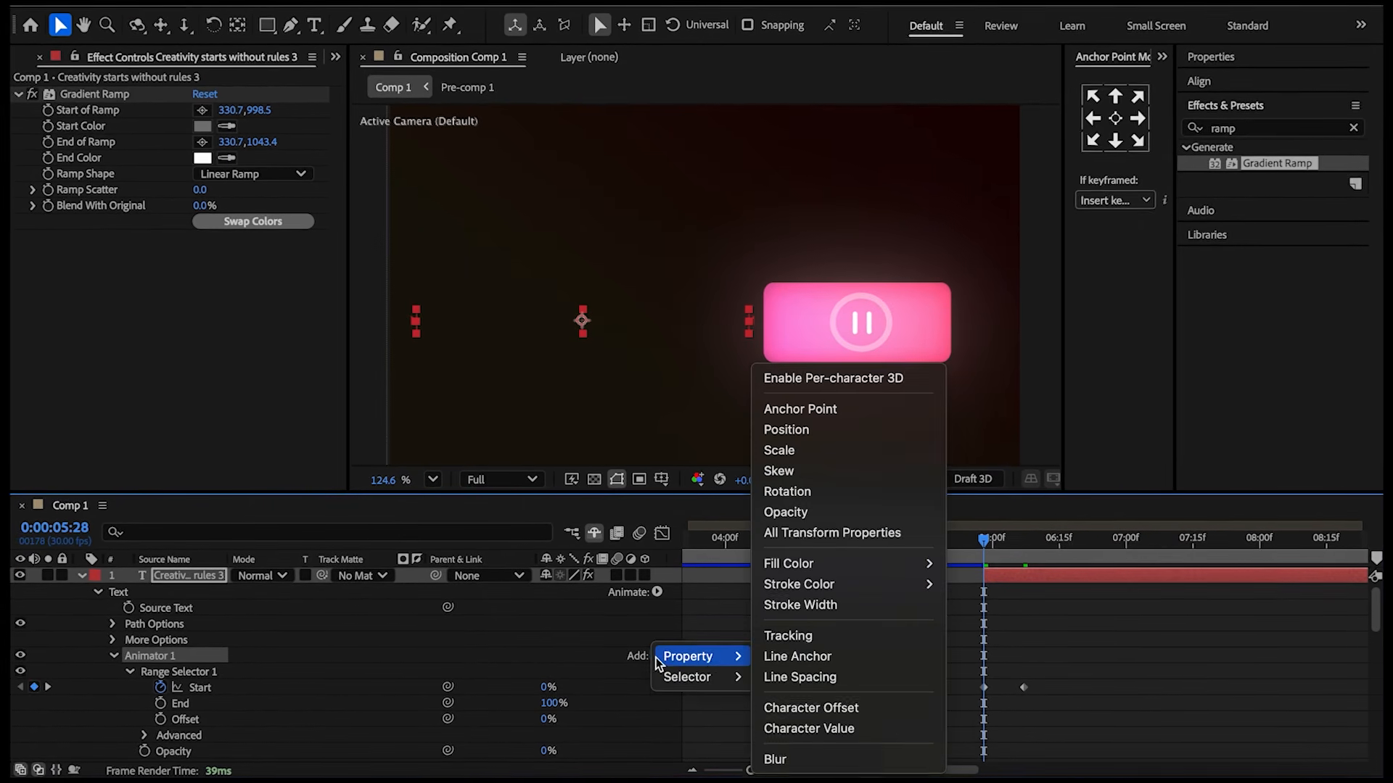
pyautogui.click(815, 431)
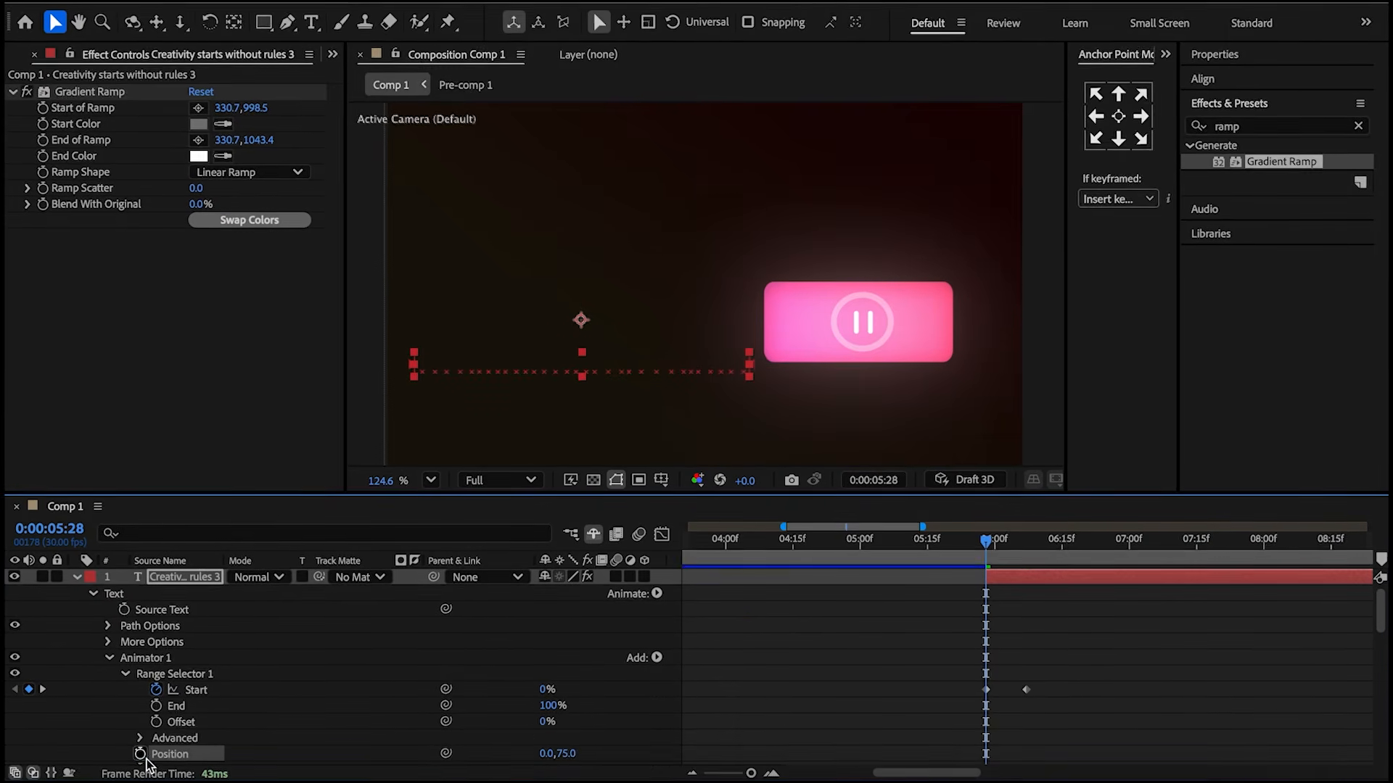
pyautogui.moveTo(982, 555); pyautogui.dragTo(1024, 559)
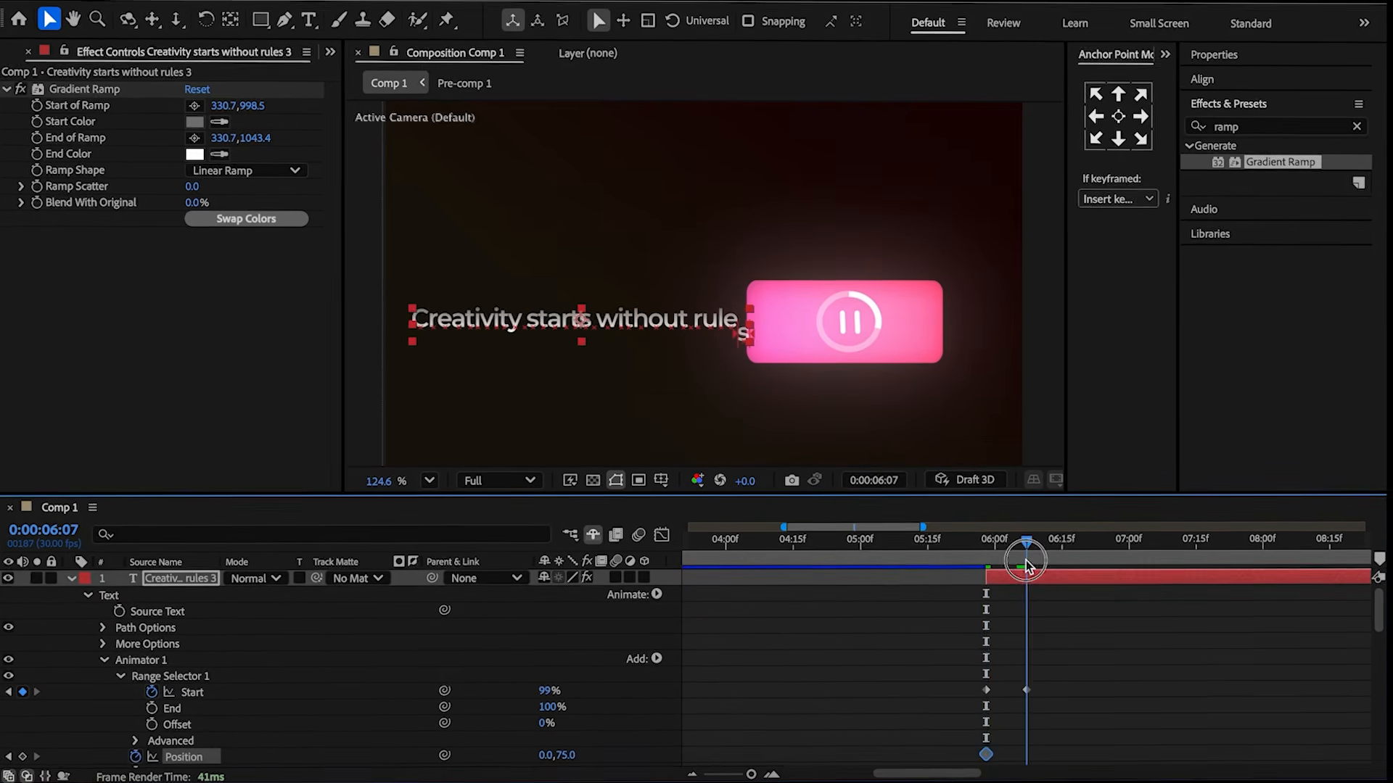
pyautogui.write('0')
pyautogui.click(594, 737)
# Set the range selector's Based On option to Words under Advanced.
pyautogui.scroll(-3, 589, 732)
pyautogui.click(122, 680)
pyautogui.scroll(-3, 435, 704)
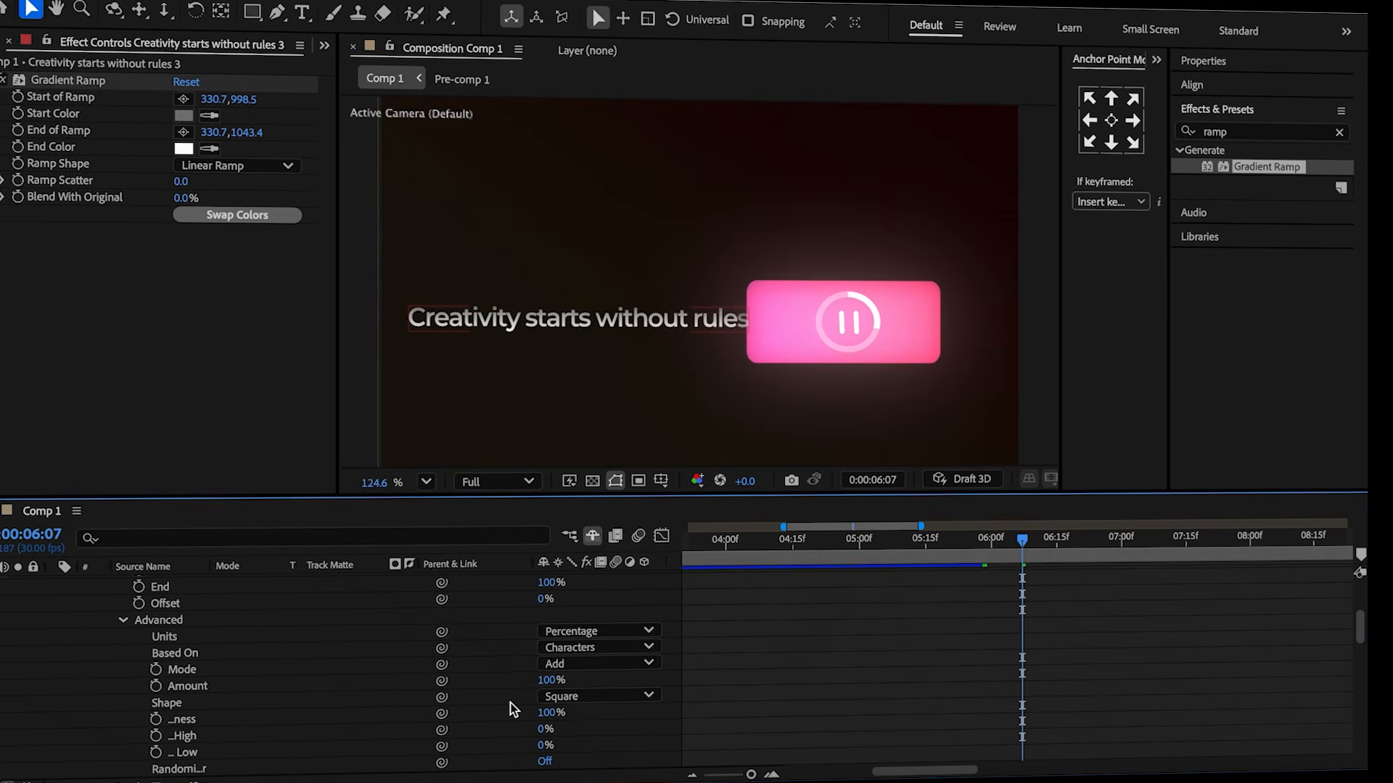
pyautogui.click(610, 651)
pyautogui.click(564, 711)
pyautogui.click(121, 620)
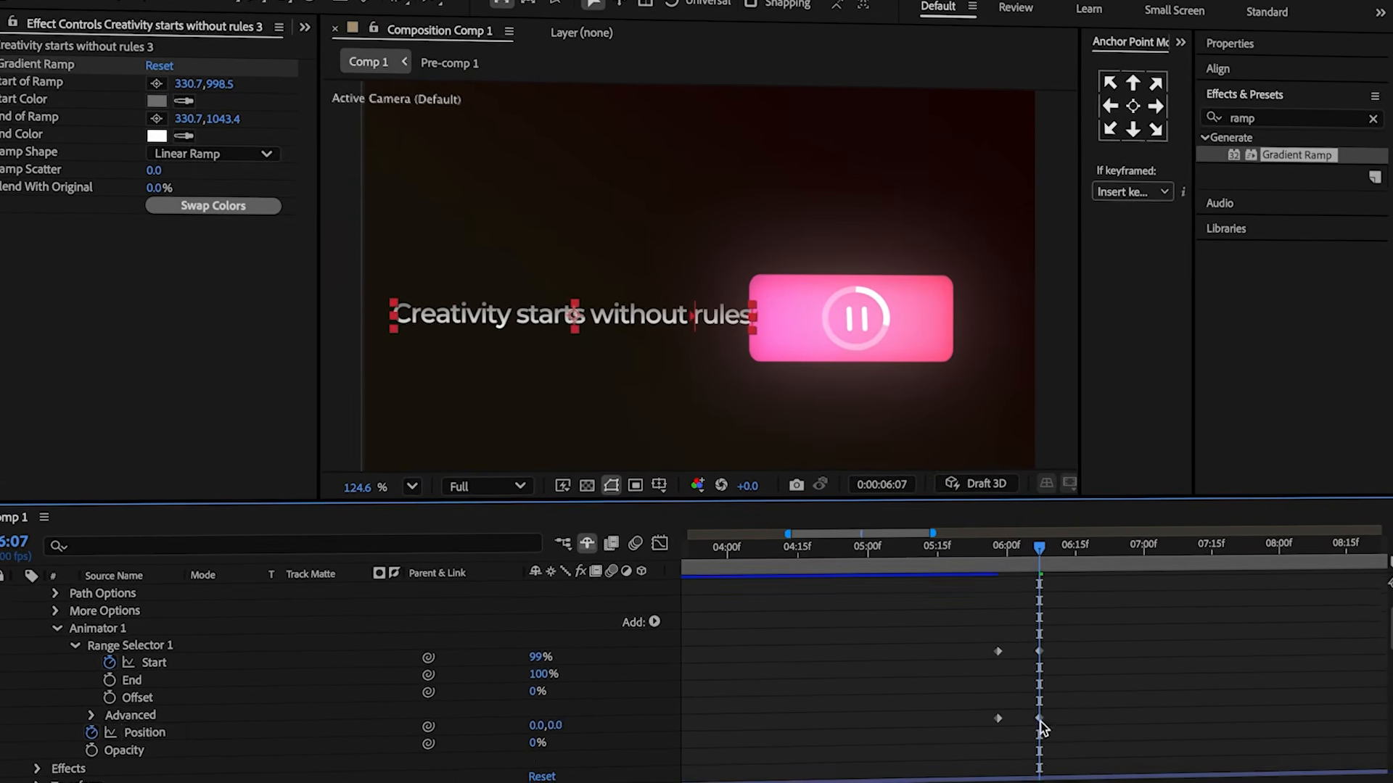
# Move the animator's second Position keyframe later, to about 6:12, and return to 5:28.
pyautogui.moveTo(1040, 721); pyautogui.dragTo(1075, 725)
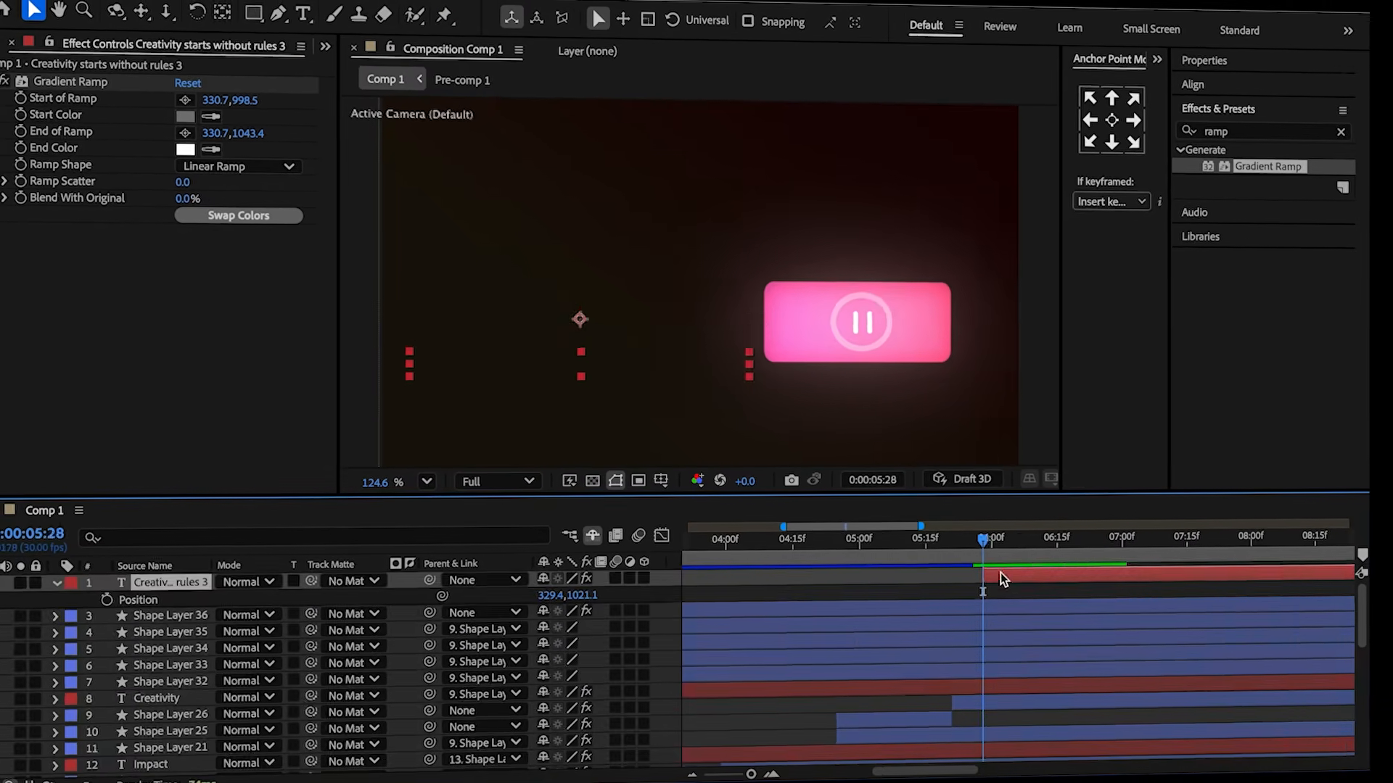
pyautogui.moveTo(991, 549); pyautogui.dragTo(1014, 552)
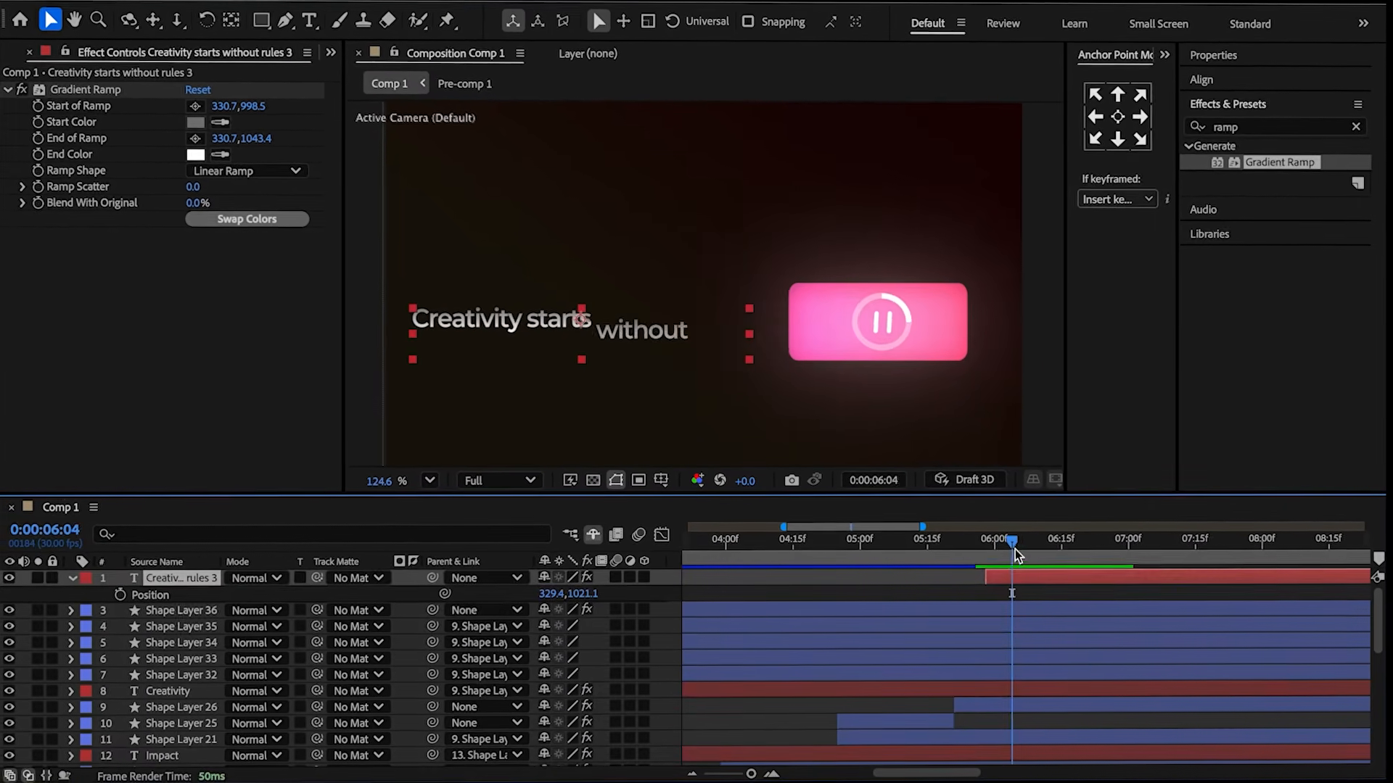
pyautogui.press('pageup')
pyautogui.press('pageup')
pyautogui.press('pageup')
pyautogui.press('pageup')
pyautogui.press('pageup')
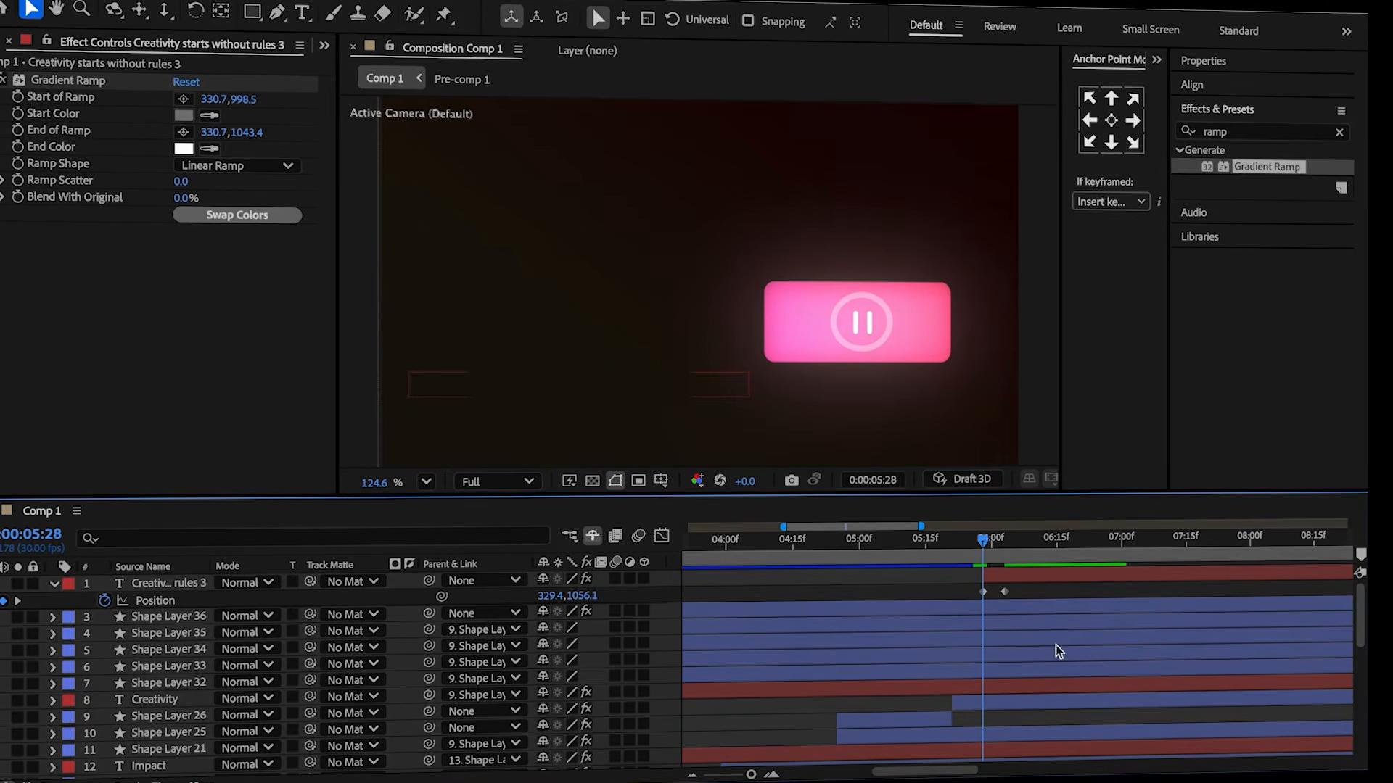
# Paste the bounce expression into the text layer's Position and set amp to 0.1.
pyautogui.keyDown('alt'); pyautogui.click(104, 601); pyautogui.keyUp('alt')
pyautogui.hotkey('ctrl', 'v')
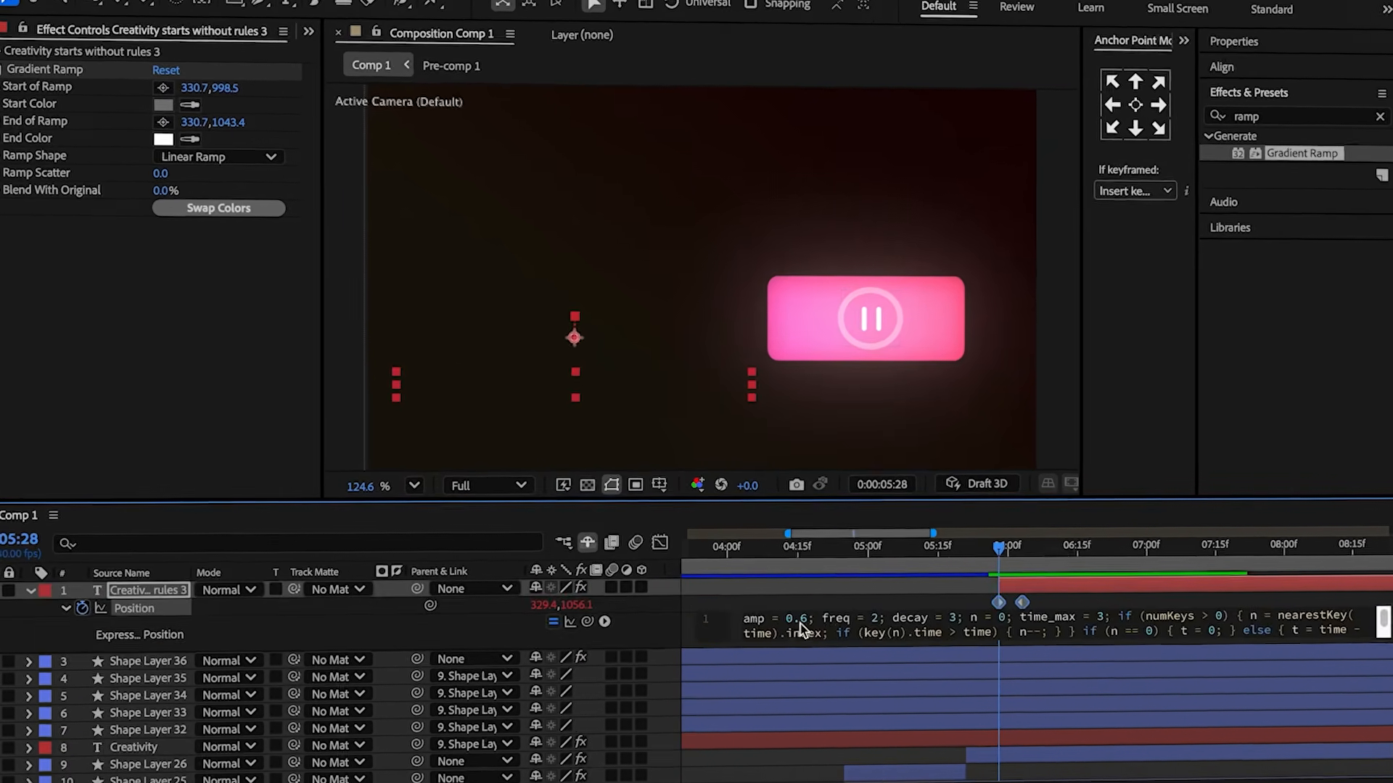
pyautogui.moveTo(808, 619); pyautogui.dragTo(801, 620)
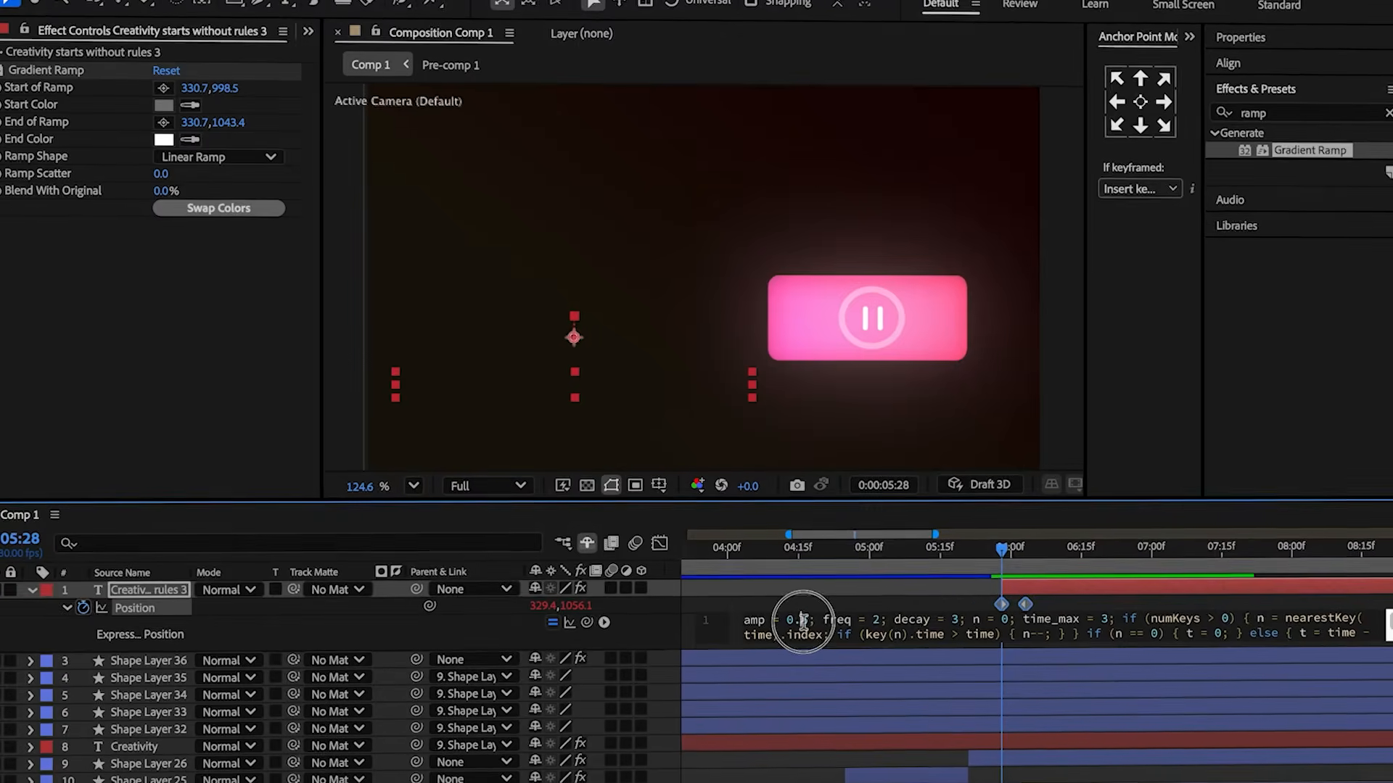
pyautogui.write('1')
pyautogui.click(822, 602)
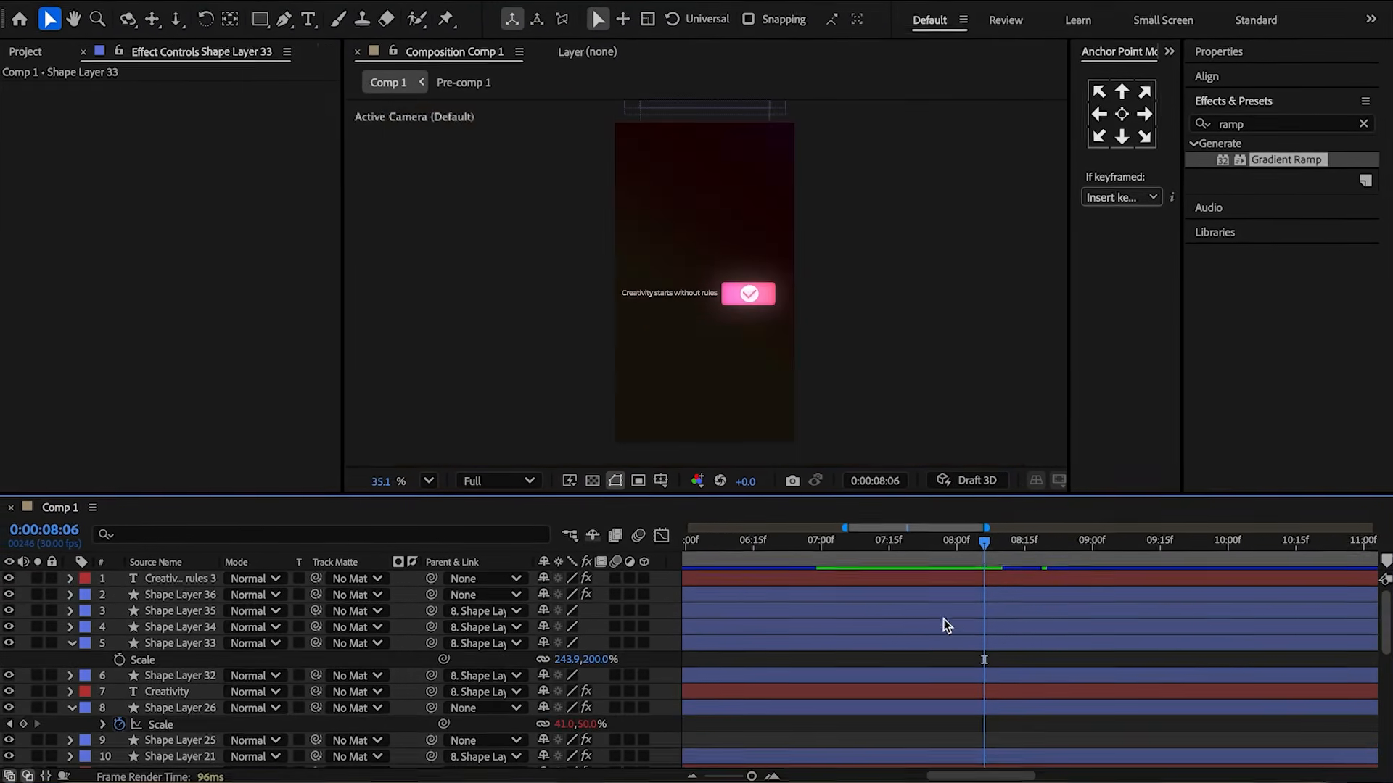
# Keyframe Shape Layer 33's scale to expand from 243.9,200% around 8:12 until it fills the frame.
pyautogui.click(986, 545)
pyautogui.moveTo(995, 545); pyautogui.dragTo(999, 545)
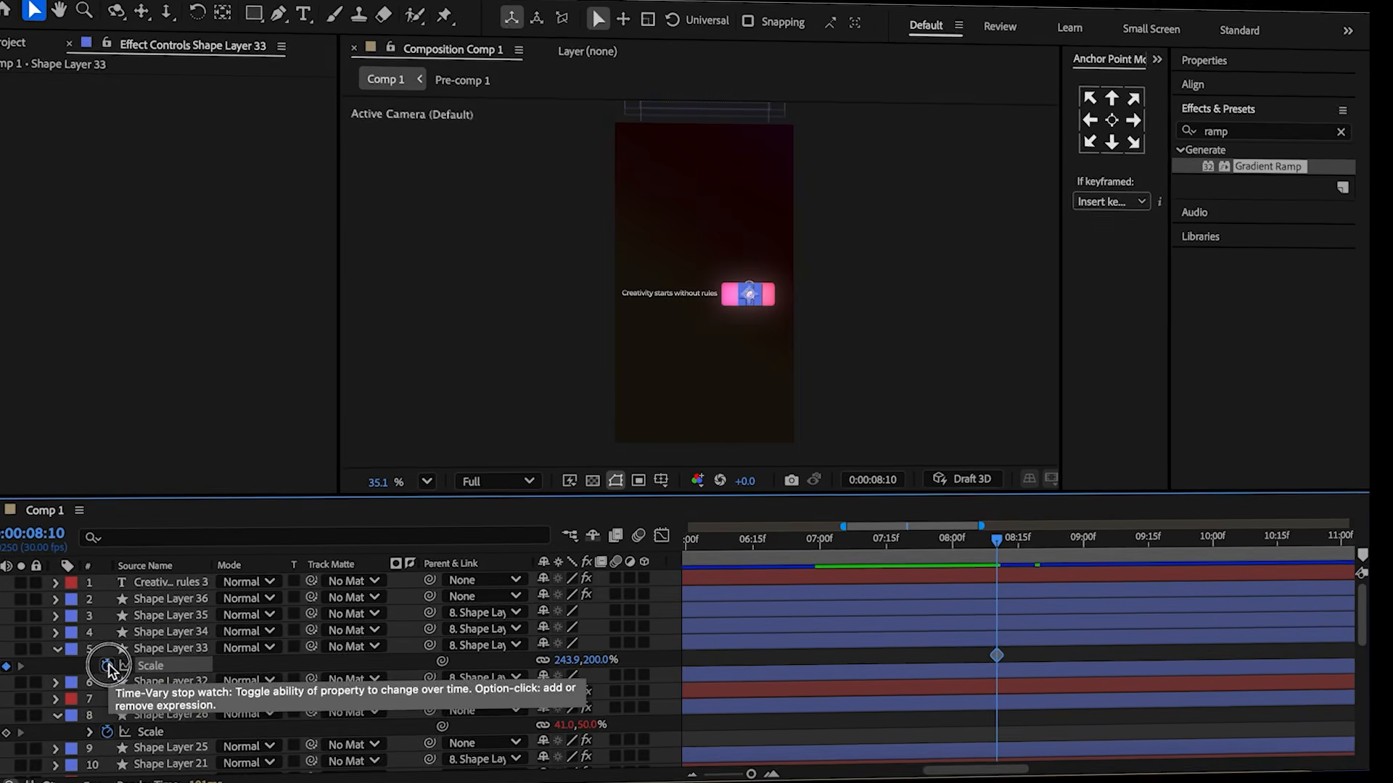
pyautogui.click(109, 669)
pyautogui.moveTo(996, 556); pyautogui.dragTo(1045, 557)
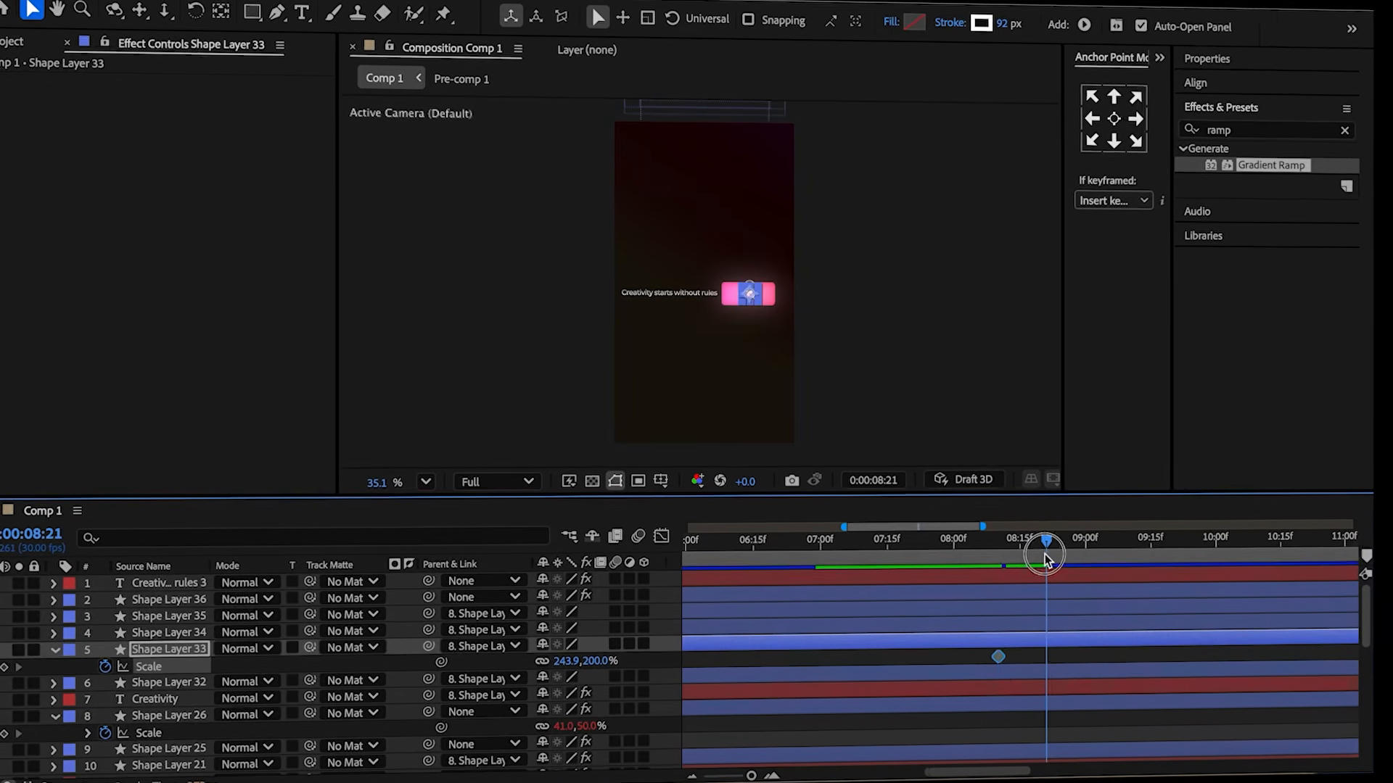
pyautogui.click(1015, 657)
pyautogui.moveTo(604, 661); pyautogui.dragTo(1349, 654)
pyautogui.moveTo(1078, 671); pyautogui.dragTo(997, 666)
# Easy-ease the new scale keyframes and reshape their speed curve in the graph editor.
pyautogui.press('F9')
pyautogui.click(659, 543)
pyautogui.moveTo(1069, 715); pyautogui.dragTo(1038, 716)
pyautogui.click(659, 543)
# Shift the final scale keyframe slightly later.
pyautogui.moveTo(1078, 555); pyautogui.dragTo(1102, 555)
pyautogui.click(1090, 681)
pyautogui.moveTo(1077, 679)
pyautogui.mouseDown()
pyautogui.moveTo(1104, 680)
pyautogui.moveTo(1089, 672)
pyautogui.mouseUp()
pyautogui.click(1009, 561)
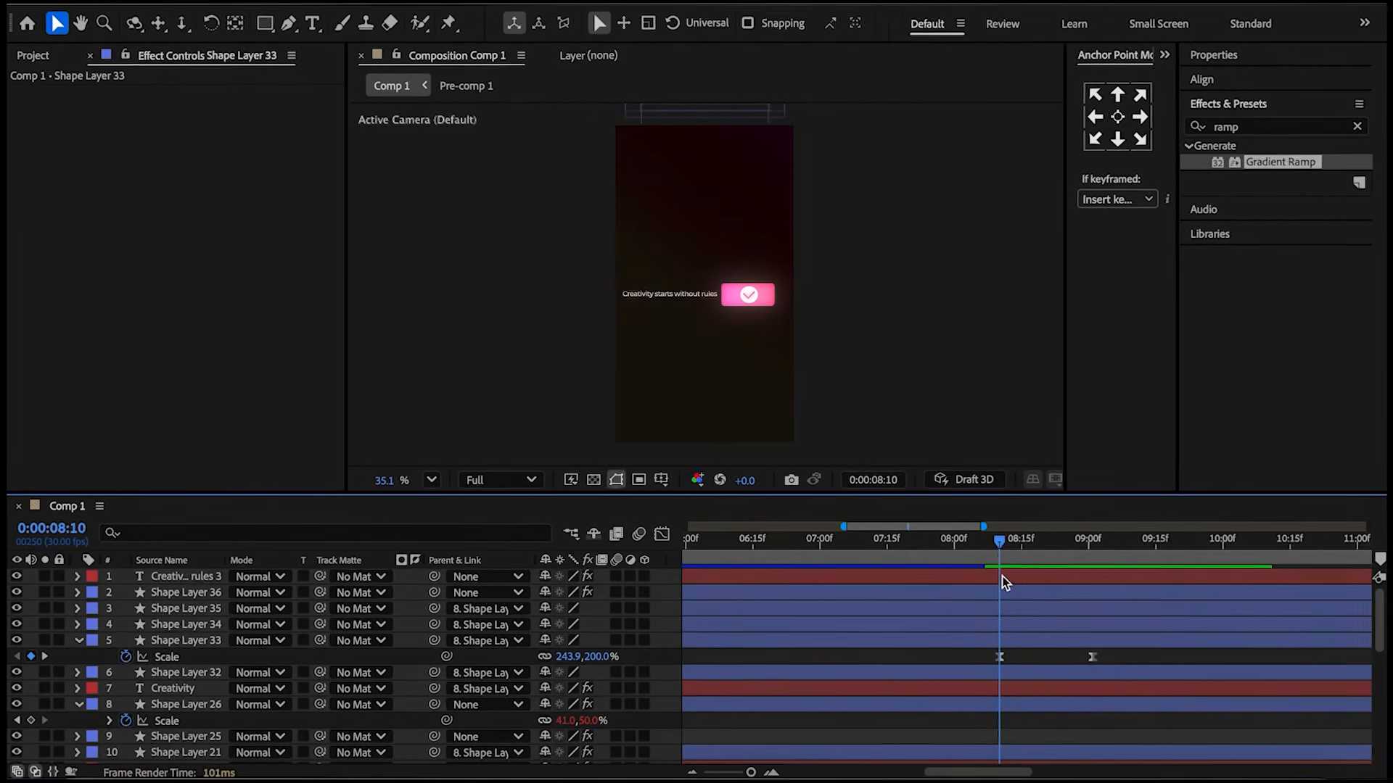
# Inspect the Opacity keyframes of the text layer and Shape Layer 36 around 8:13.
pyautogui.click(1003, 581)
pyautogui.keyDown('shift'); pyautogui.click(999, 589); pyautogui.keyUp('shift')
pyautogui.press('t')
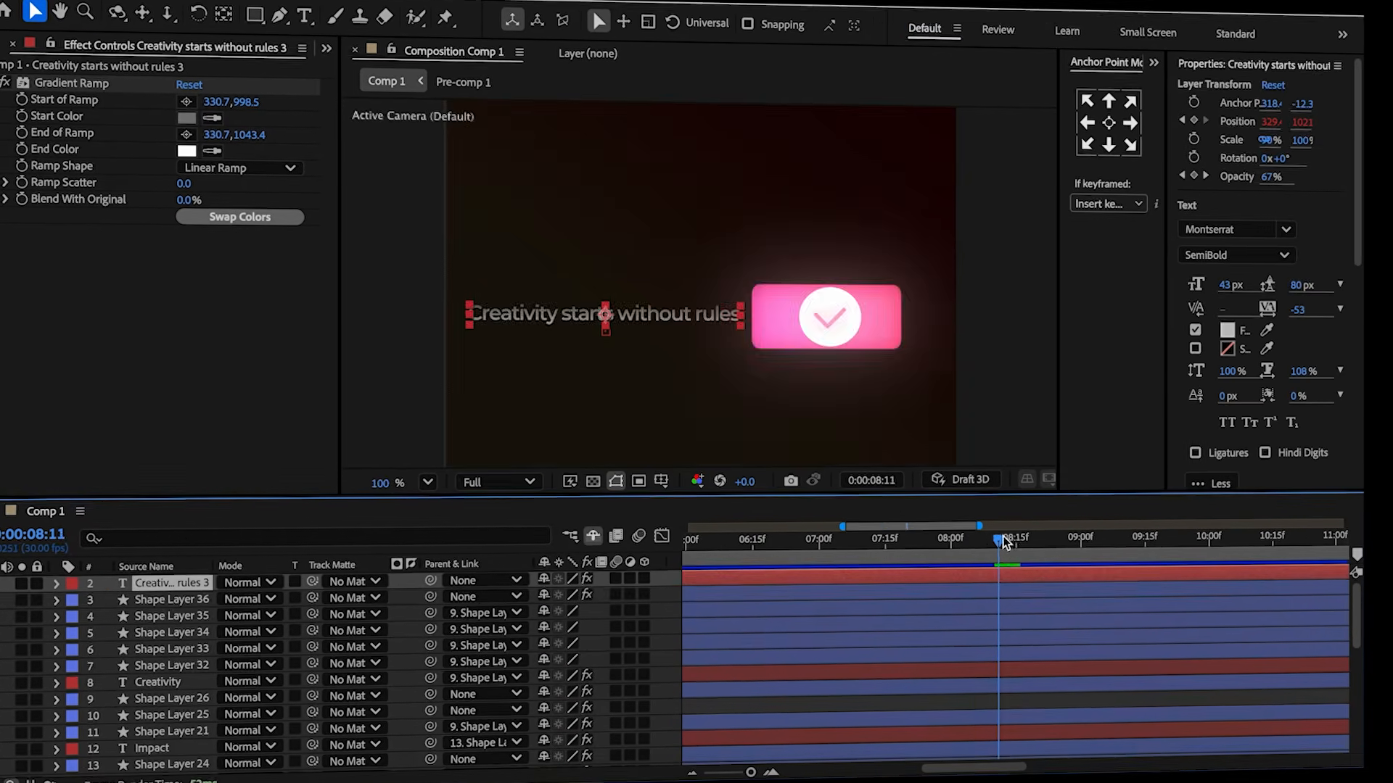
pyautogui.moveTo(1007, 544); pyautogui.dragTo(1024, 547)
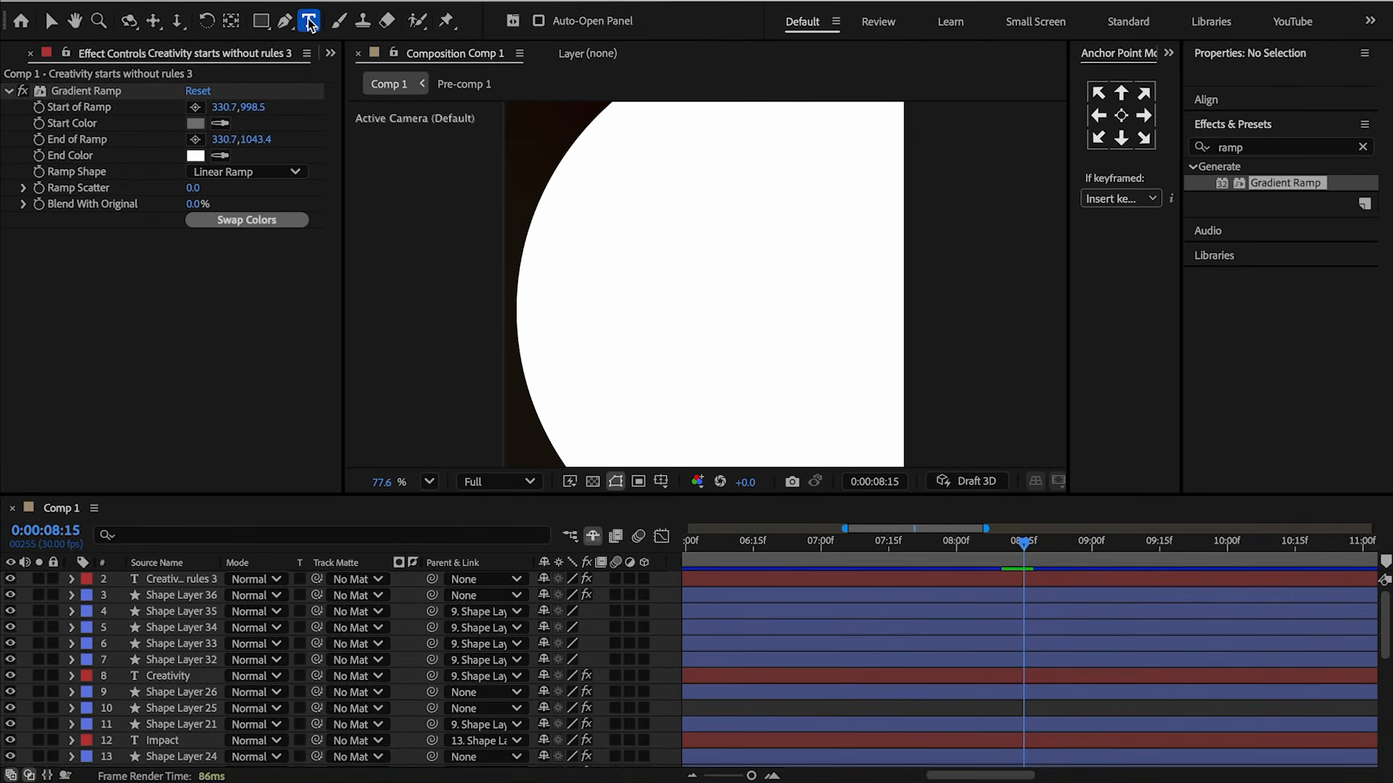
# Replace the duplicated text with "No limits, anything's possible" and center the layer's anchor point.
pyautogui.click(646, 276)
pyautogui.write("No limits, anything's possible")
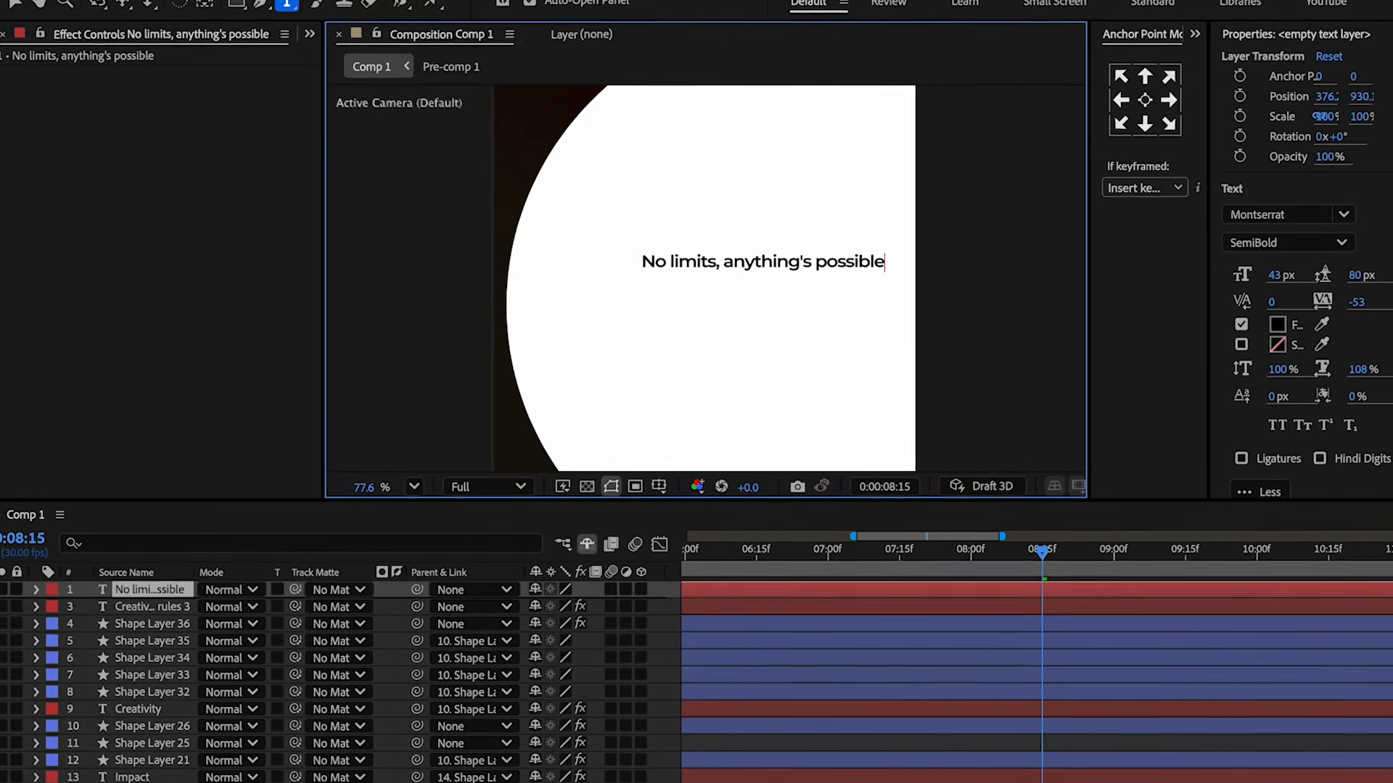
pyautogui.press('Escape')
pyautogui.click(1145, 100)
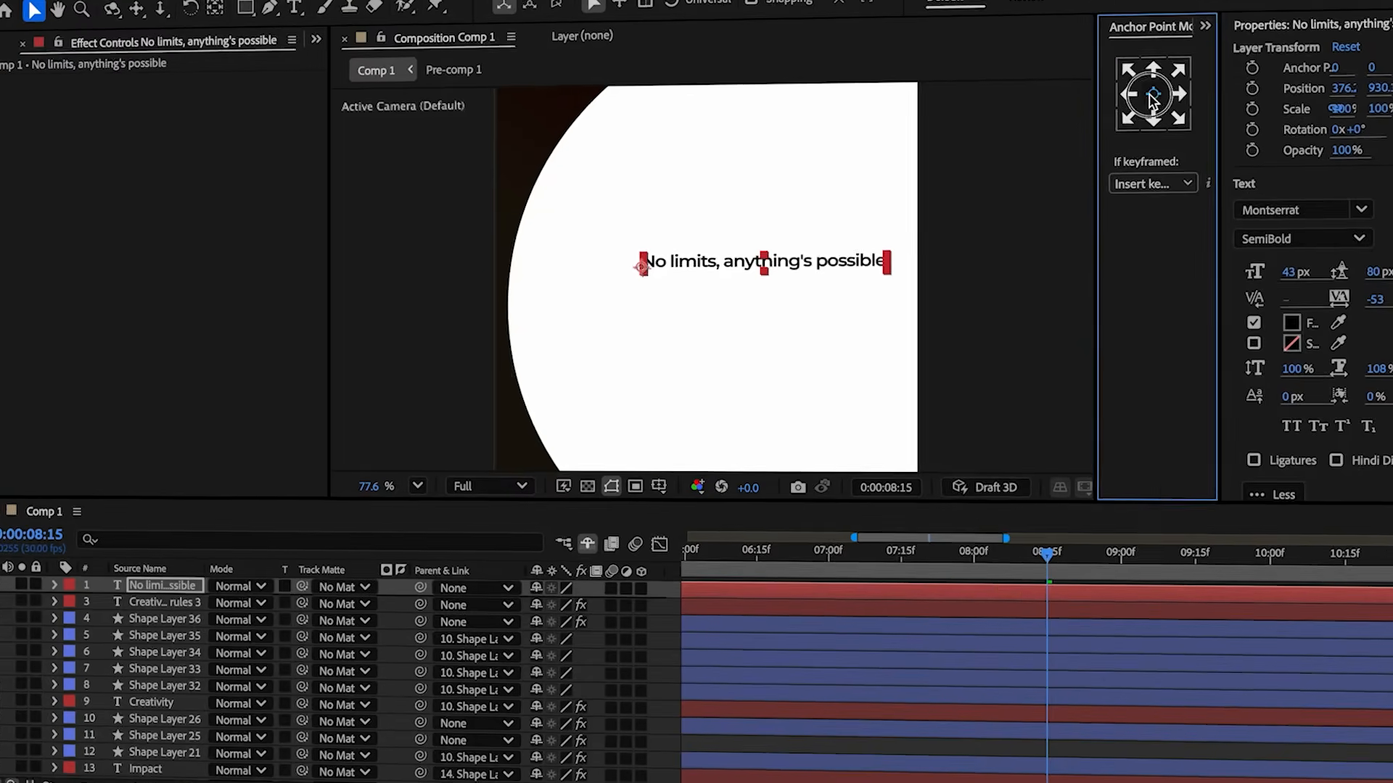
# Scale the new text layer to 125% and move it to the middle of the frame.
pyautogui.press('s')
pyautogui.click(602, 596)
pyautogui.write('125')
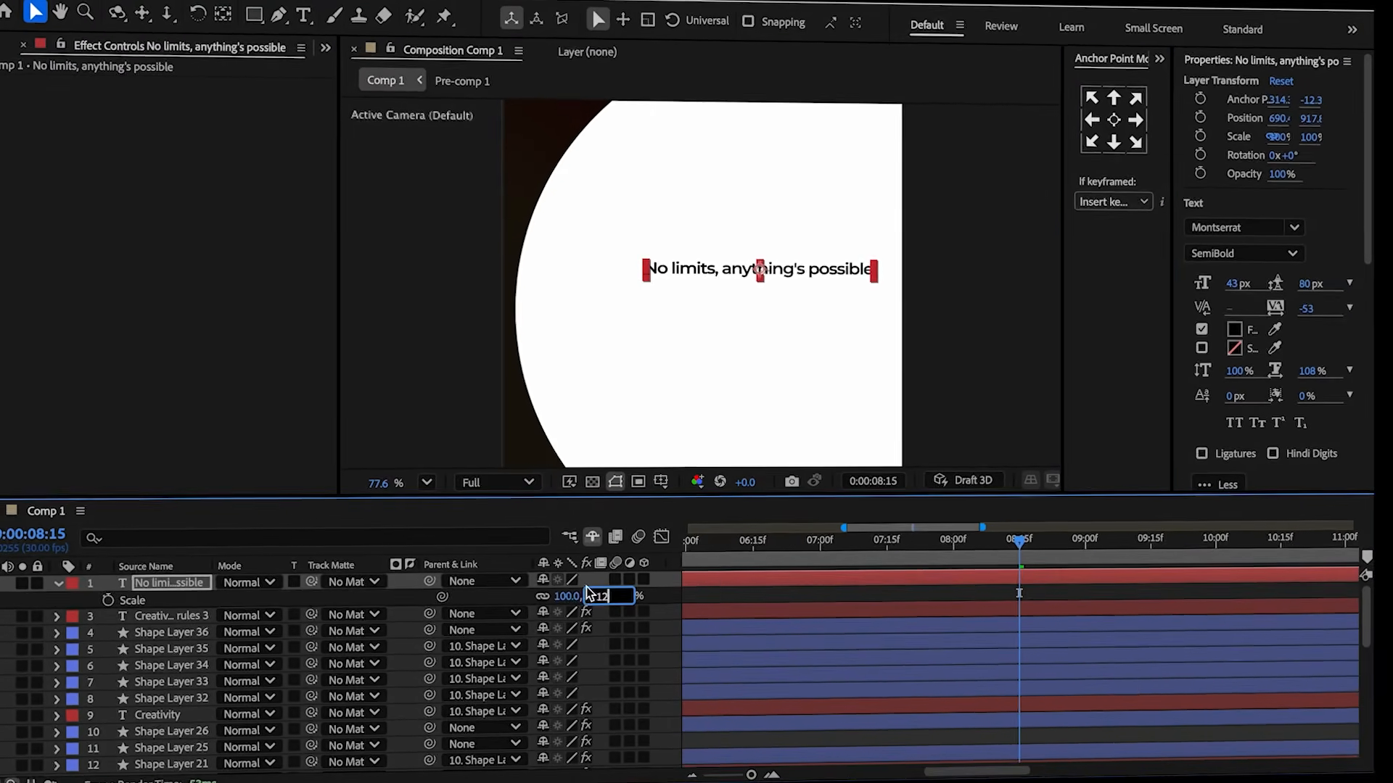
pyautogui.click(505, 598)
pyautogui.press('s')
pyautogui.scroll(-1, 758, 274)
pyautogui.moveTo(756, 273); pyautogui.dragTo(691, 290)
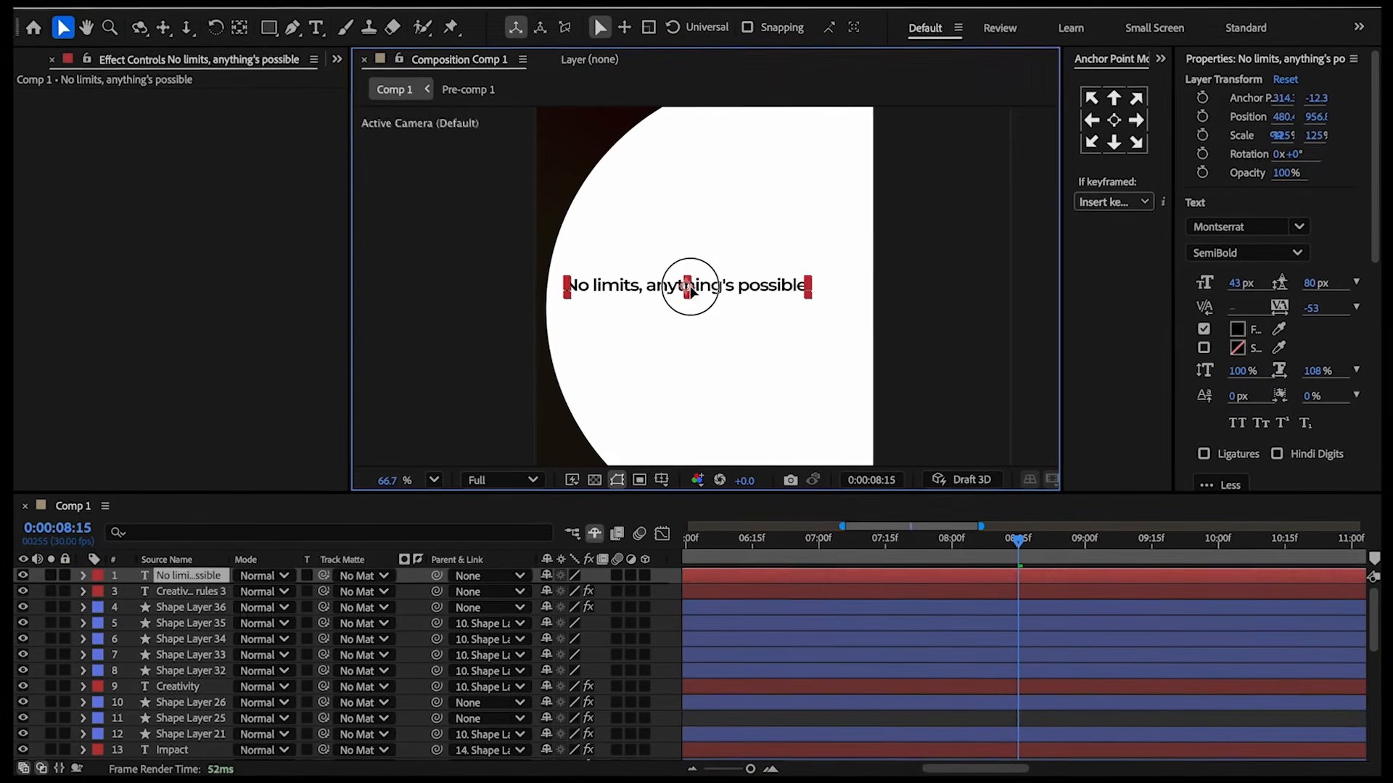
# Split the text layer at 8:15 and delete the segment before the split.
pyautogui.hotkey('ctrl', 'shift', 'd')
pyautogui.click(929, 593)
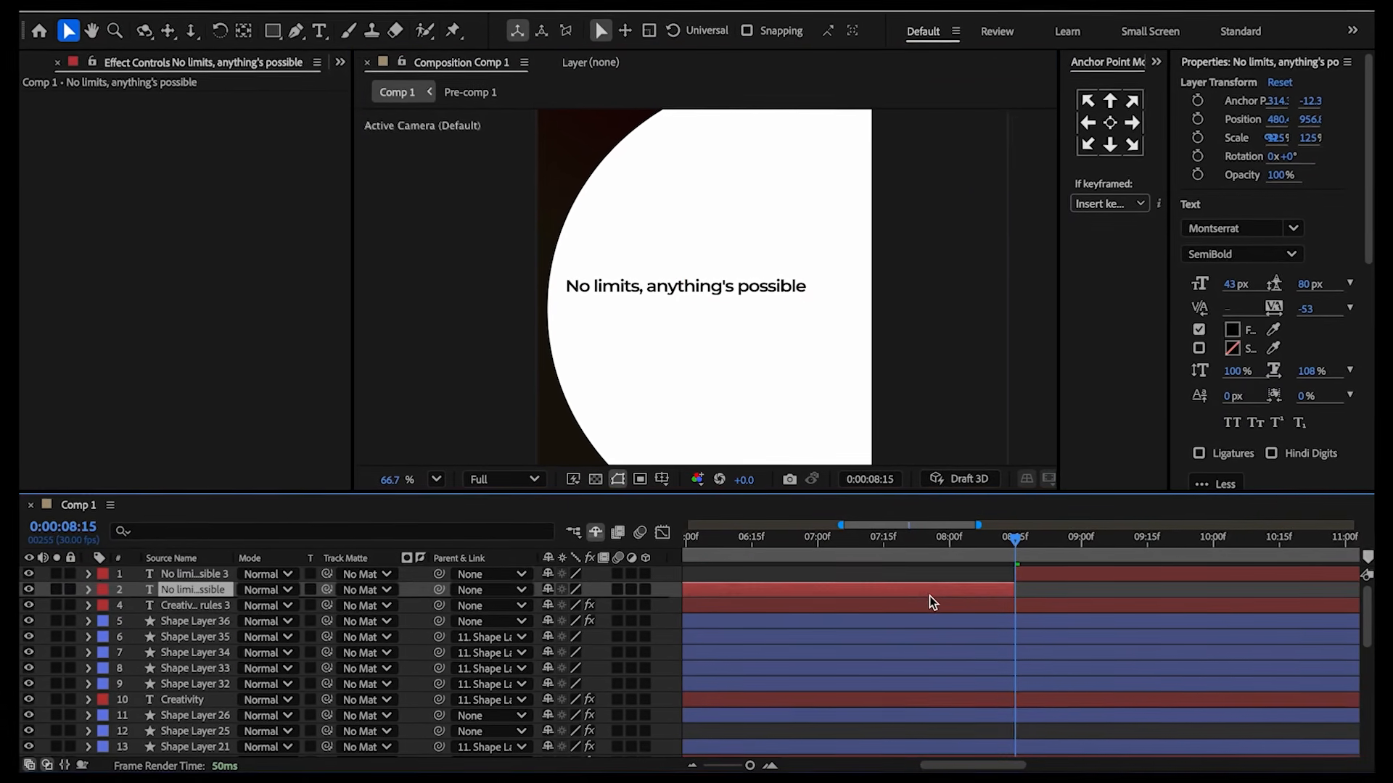
pyautogui.press('Delete')
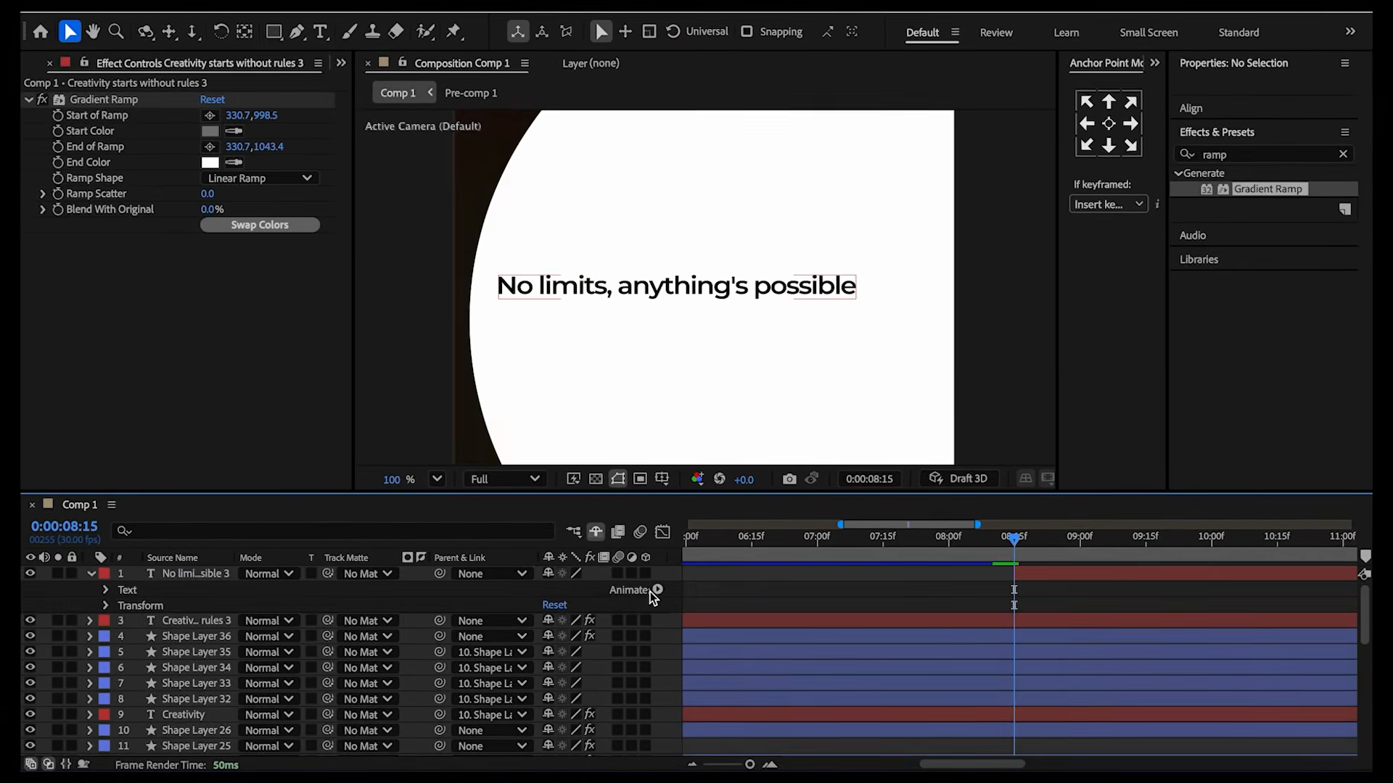
# Add an Opacity text animator set to 0% and keyframe its range selector's Start at 8:15.
pyautogui.click(655, 590)
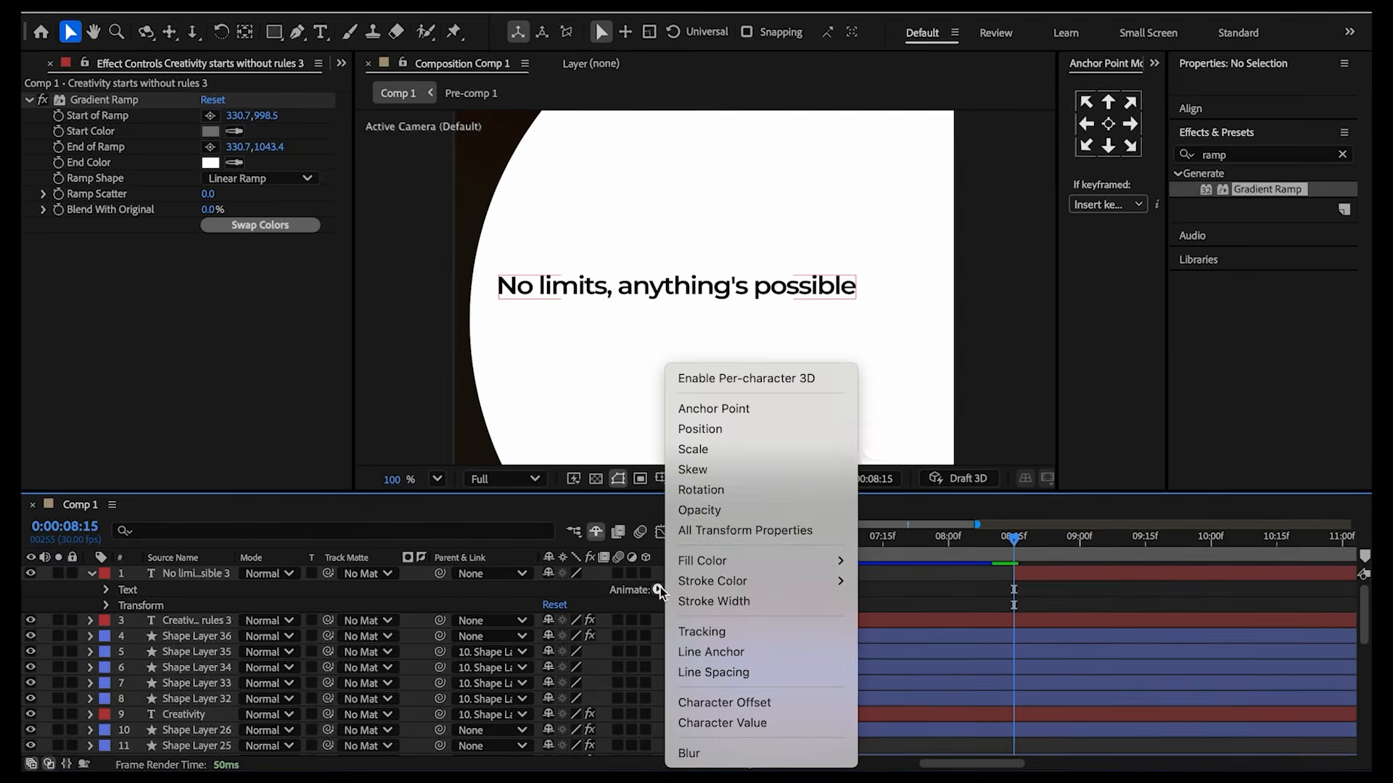
pyautogui.click(710, 510)
pyautogui.click(540, 683)
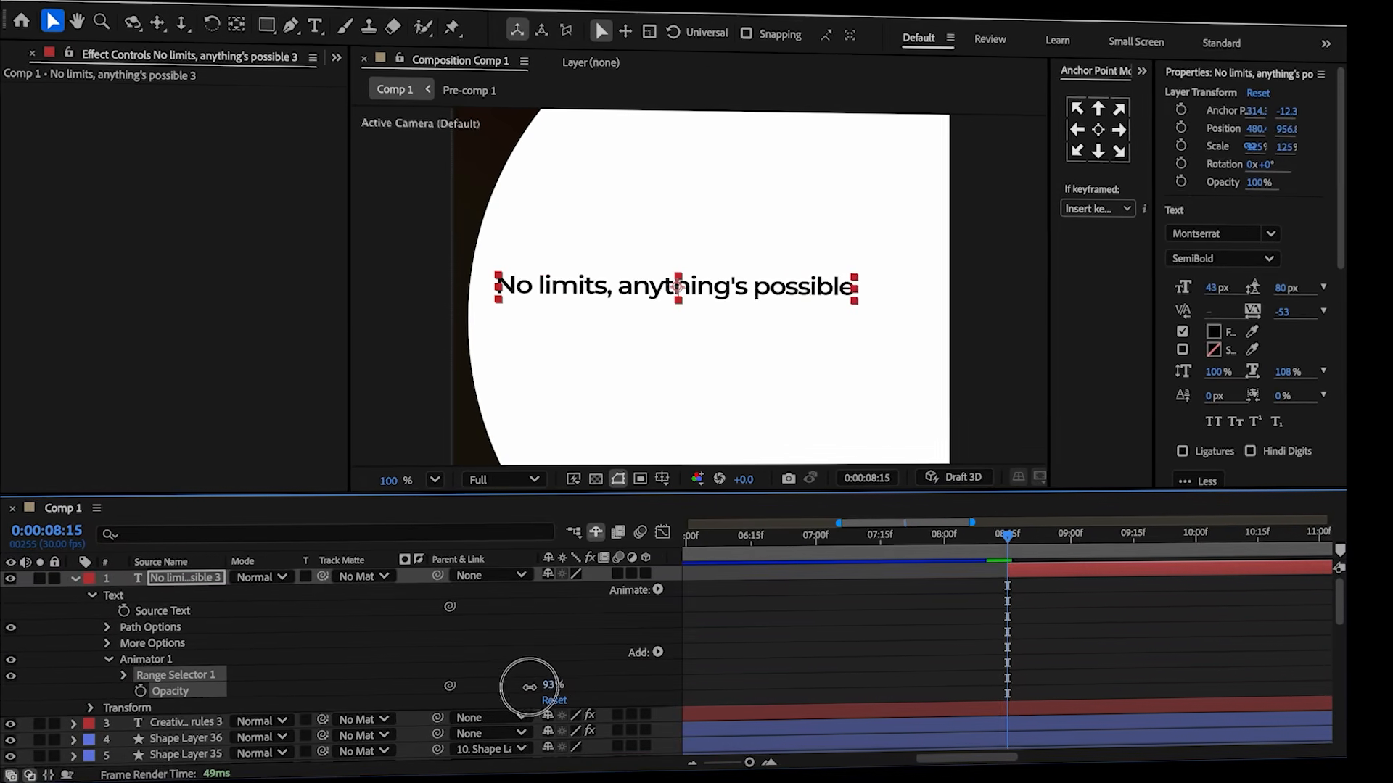
pyautogui.click(123, 675)
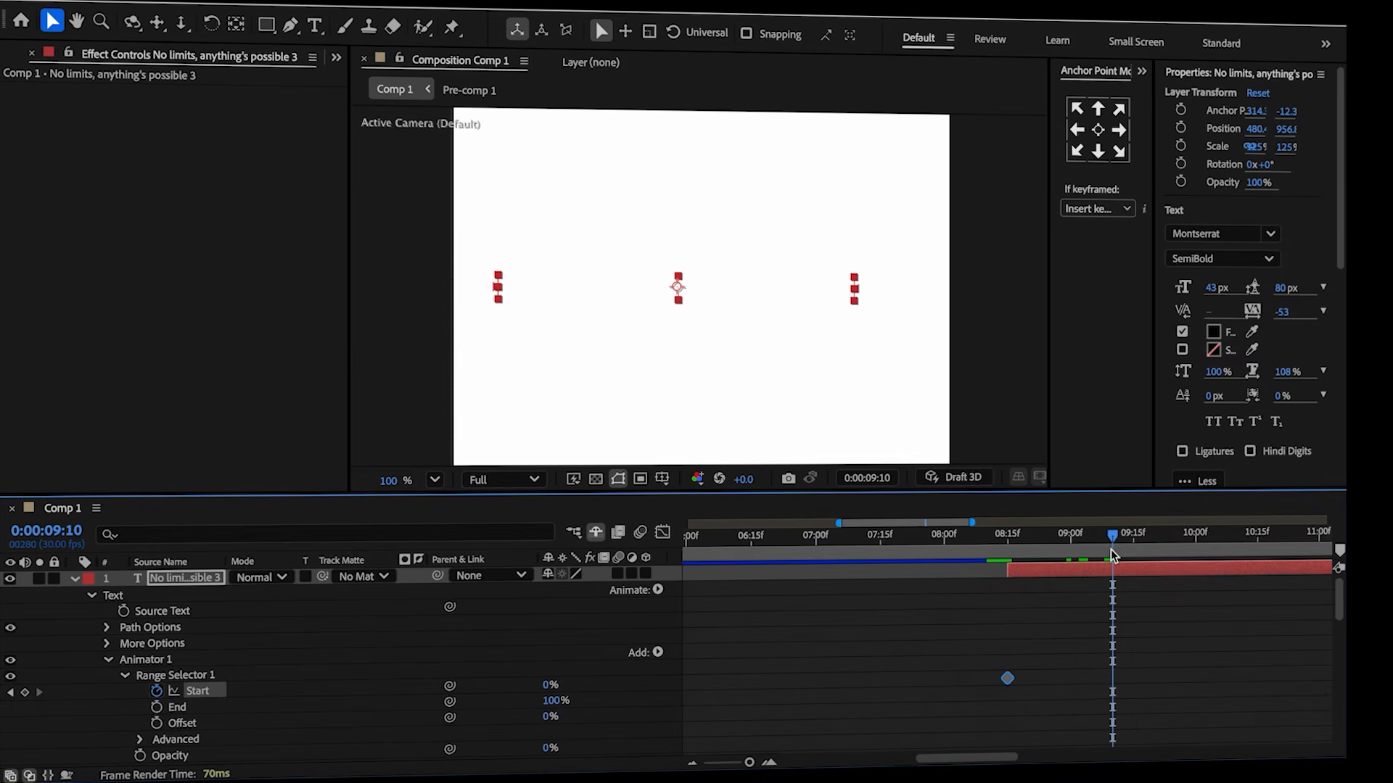
# Add a Position property to the text animator, set it to 0,151 and keyframe it at 8:15.
pyautogui.click(830, 677)
pyautogui.moveTo(1032, 541); pyautogui.dragTo(1008, 543)
pyautogui.click(657, 653)
pyautogui.moveTo(657, 653)
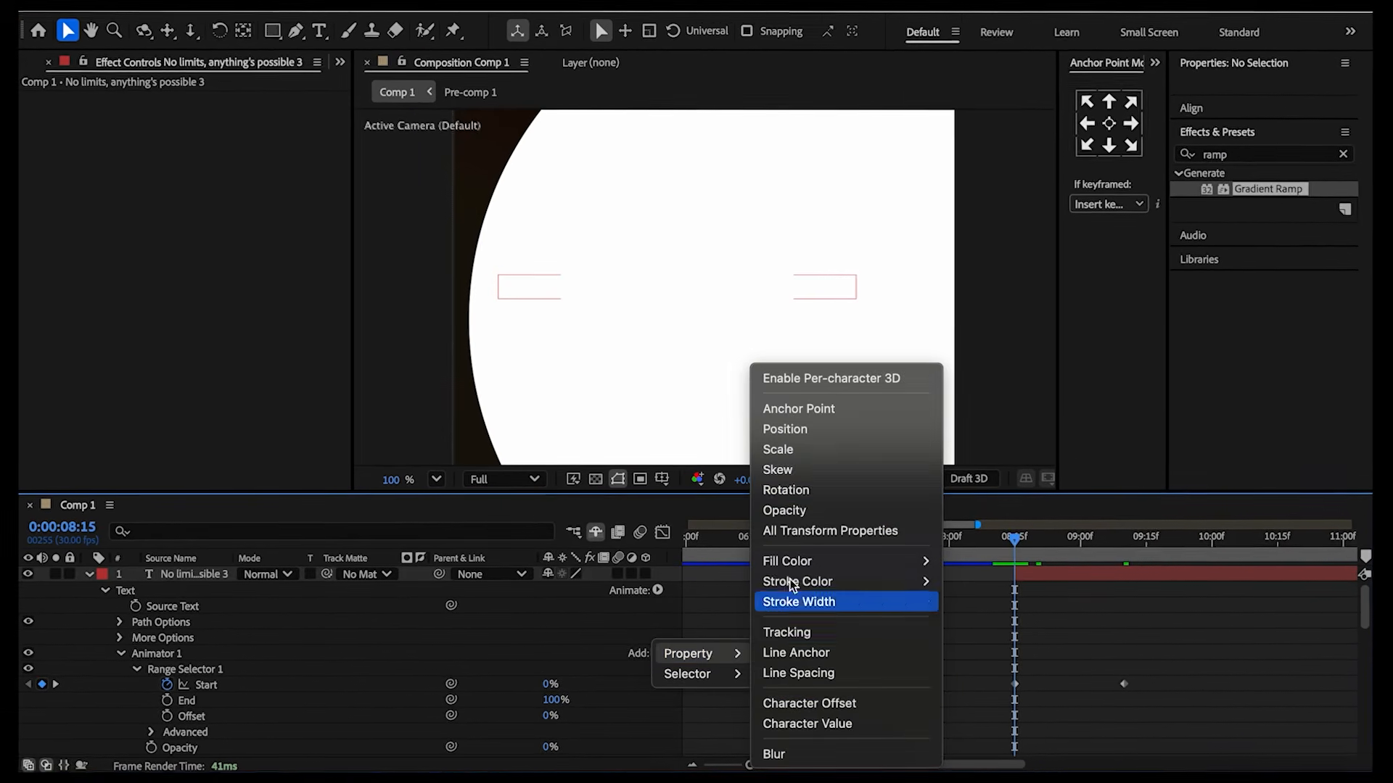
pyautogui.click(786, 428)
pyautogui.moveTo(563, 686); pyautogui.dragTo(715, 678)
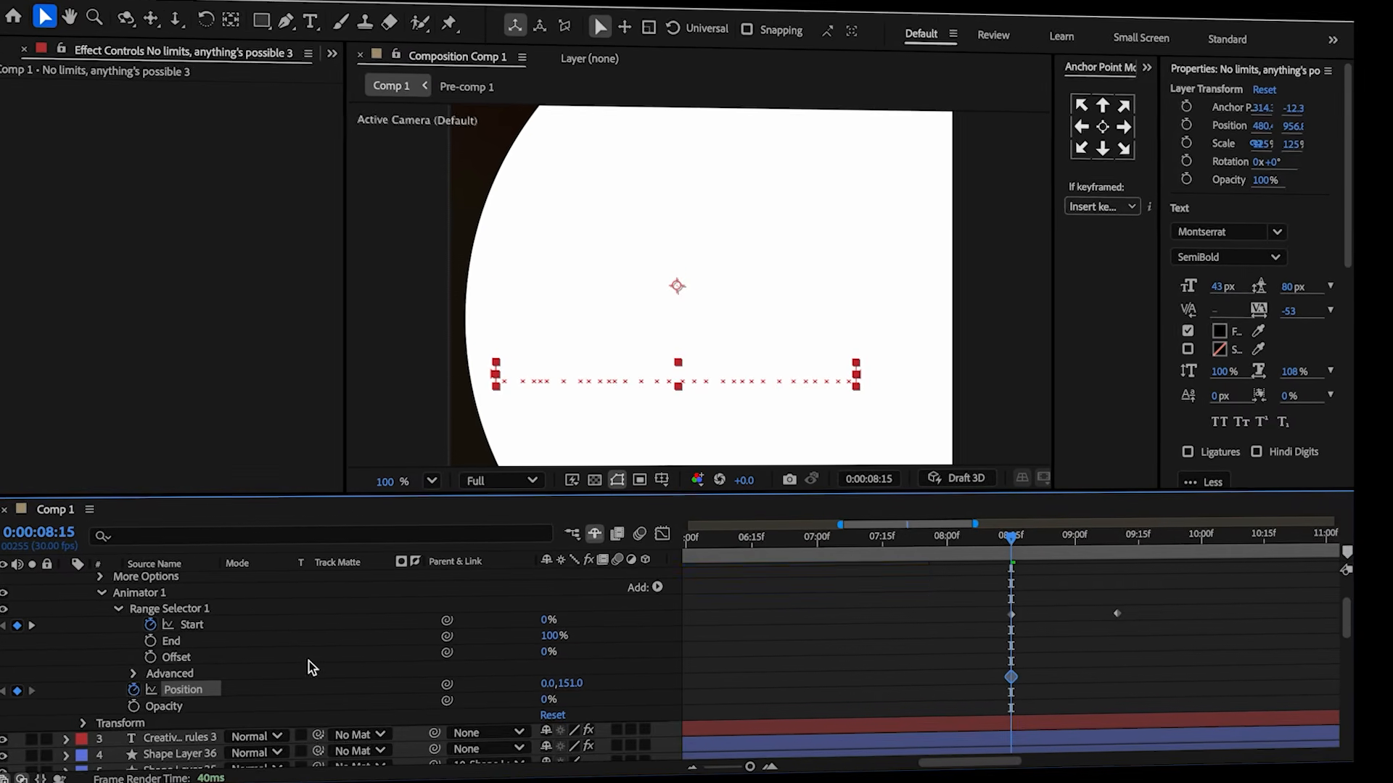
pyautogui.moveTo(1013, 565); pyautogui.dragTo(1114, 557)
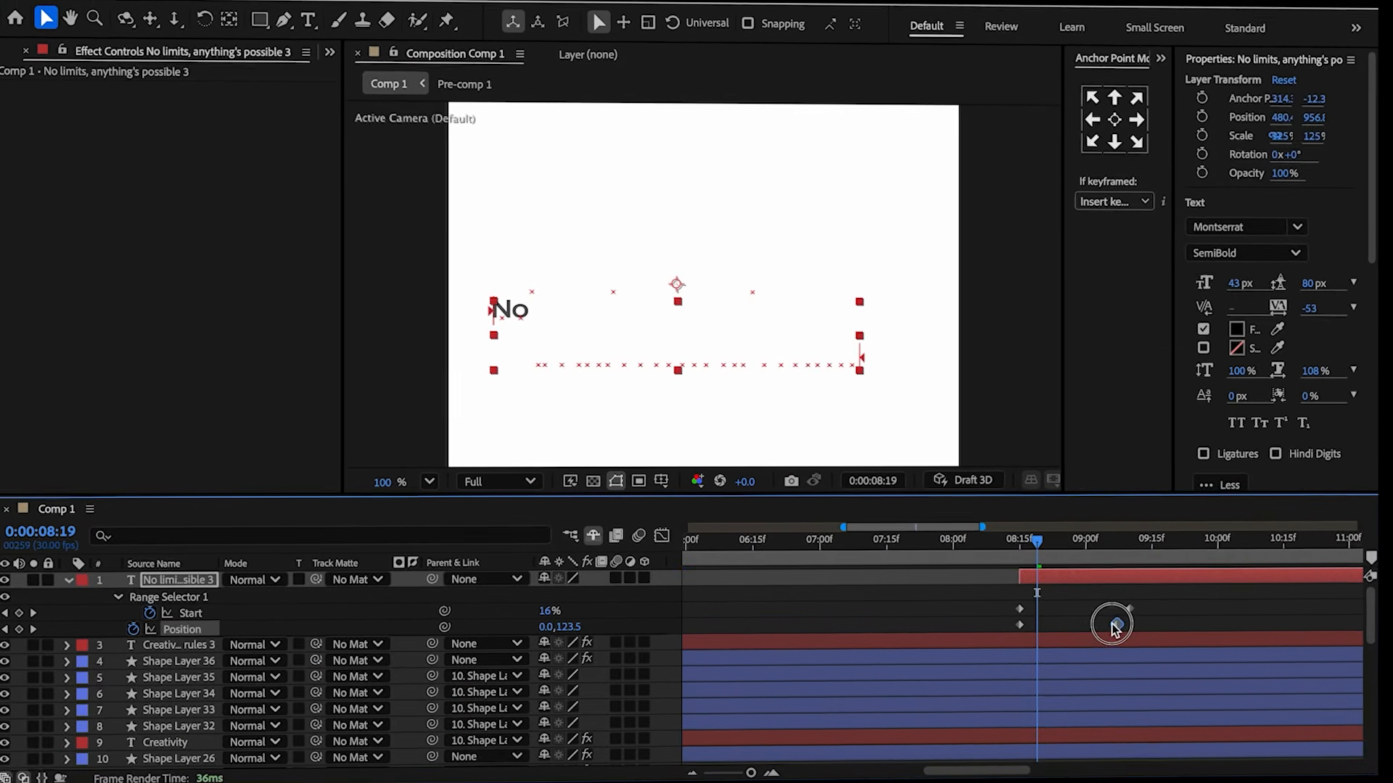
pyautogui.click(1029, 544)
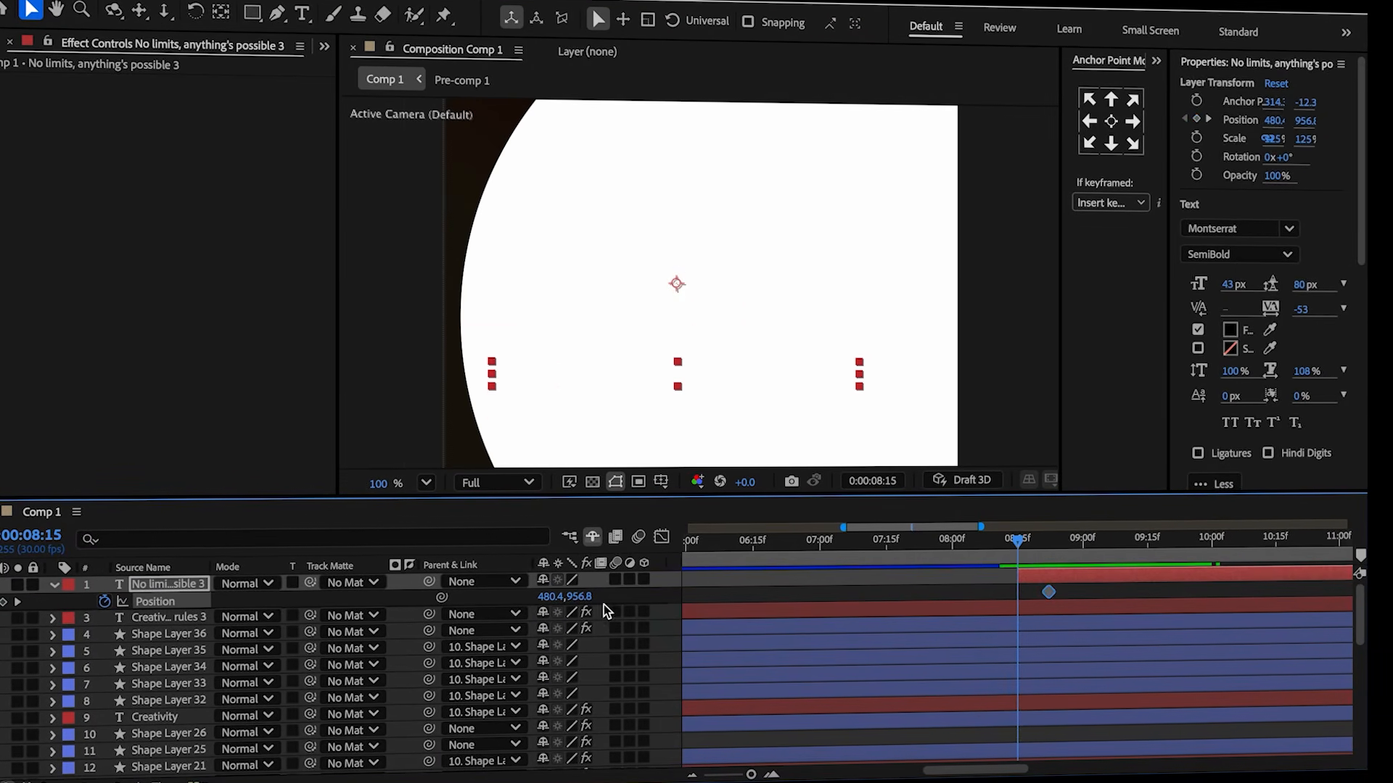
# Paste the copied bounce expression onto the text layer's Position property.
pyautogui.keyDown('alt'); pyautogui.click(104, 602); pyautogui.keyUp('alt')
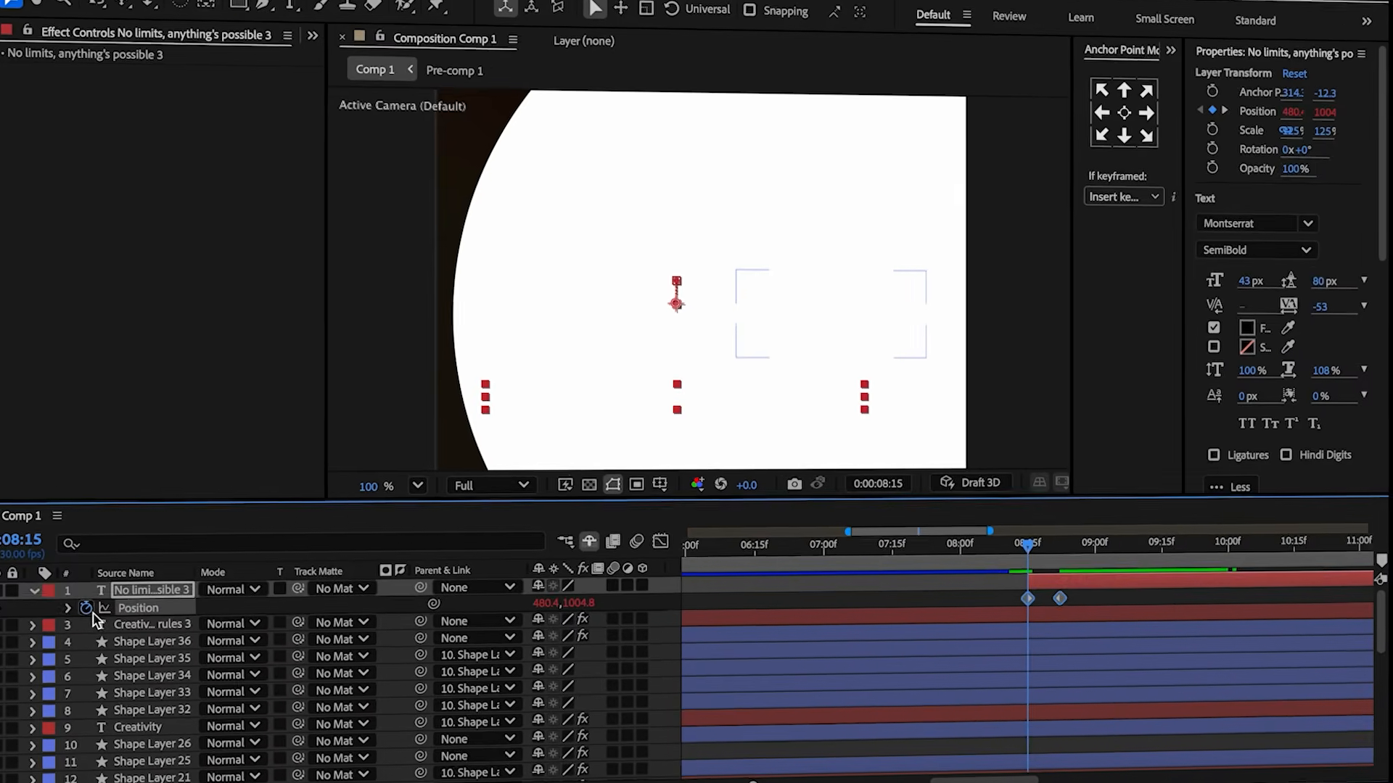
pyautogui.hotkey('ctrl', 'v')
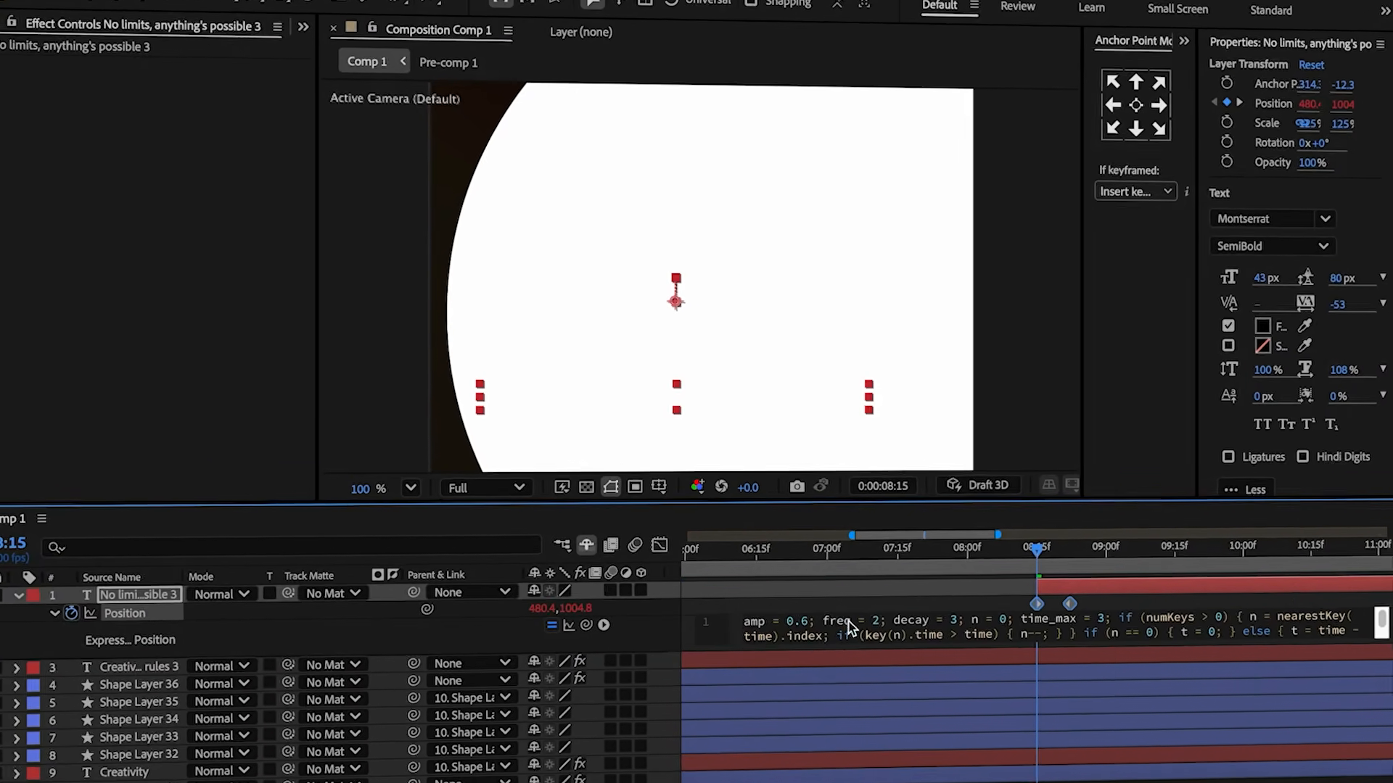
pyautogui.click(801, 619)
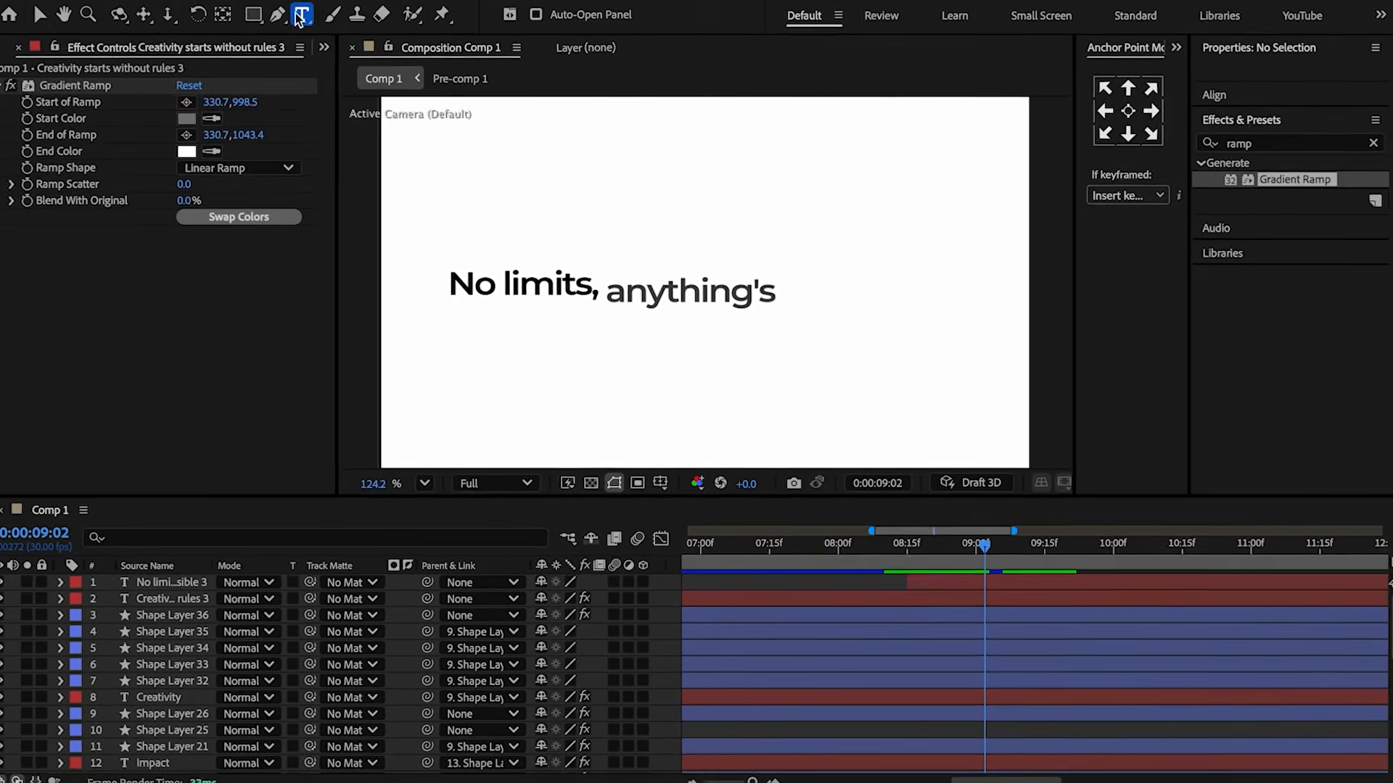
# Create an exclamation mark text layer after the phrase and center its anchor point.
pyautogui.click(875, 294)
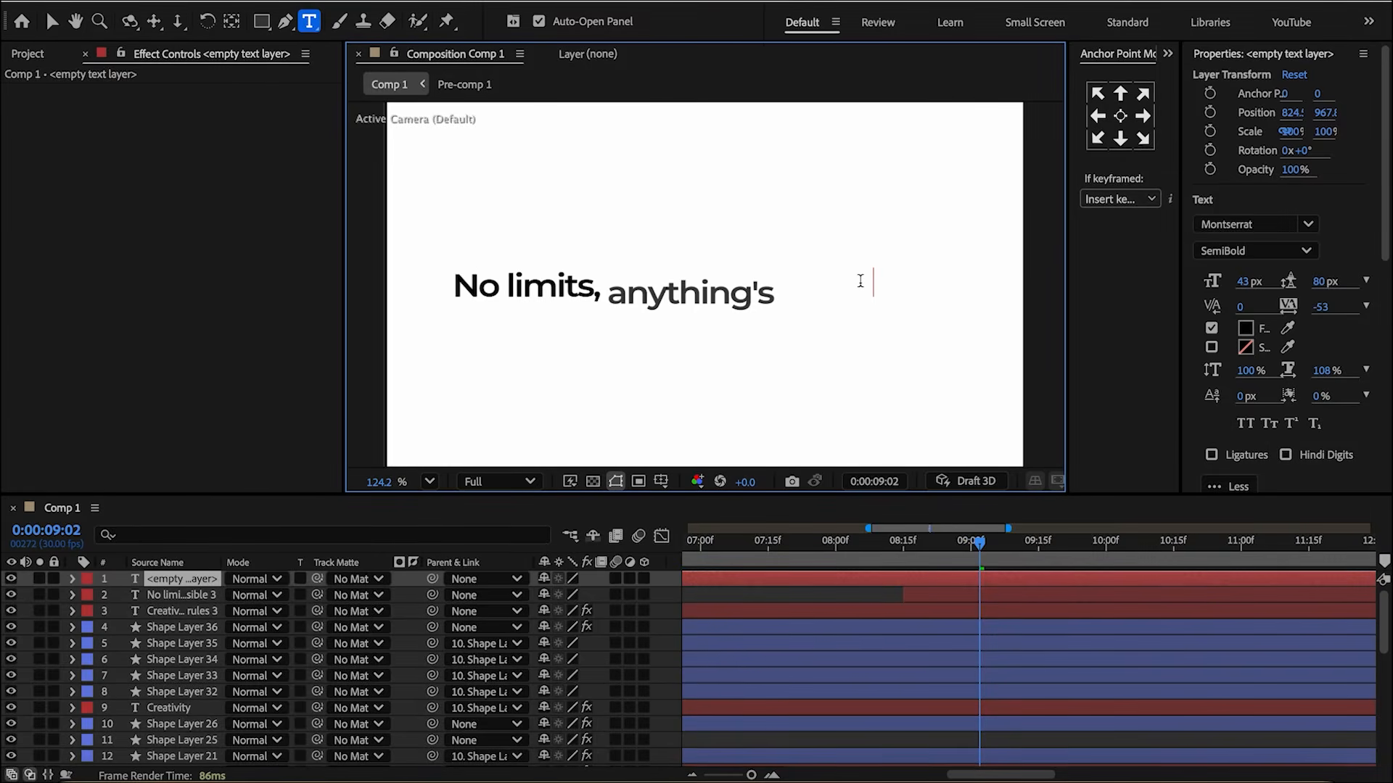
pyautogui.press('Escape')
pyautogui.press('s')
pyautogui.click(1121, 116)
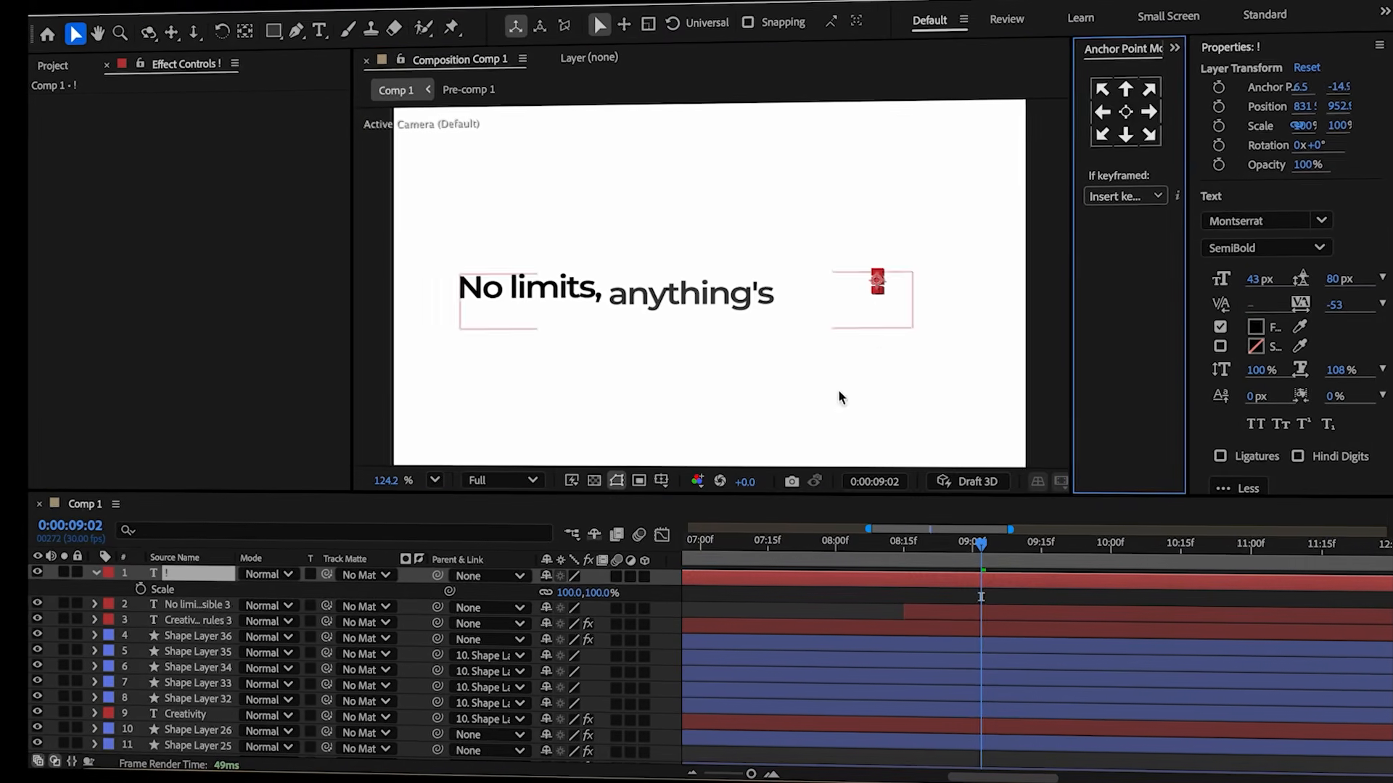
# Set the exclamation mark's scale to 50% and keyframe it at 9:02.
pyautogui.click(602, 592)
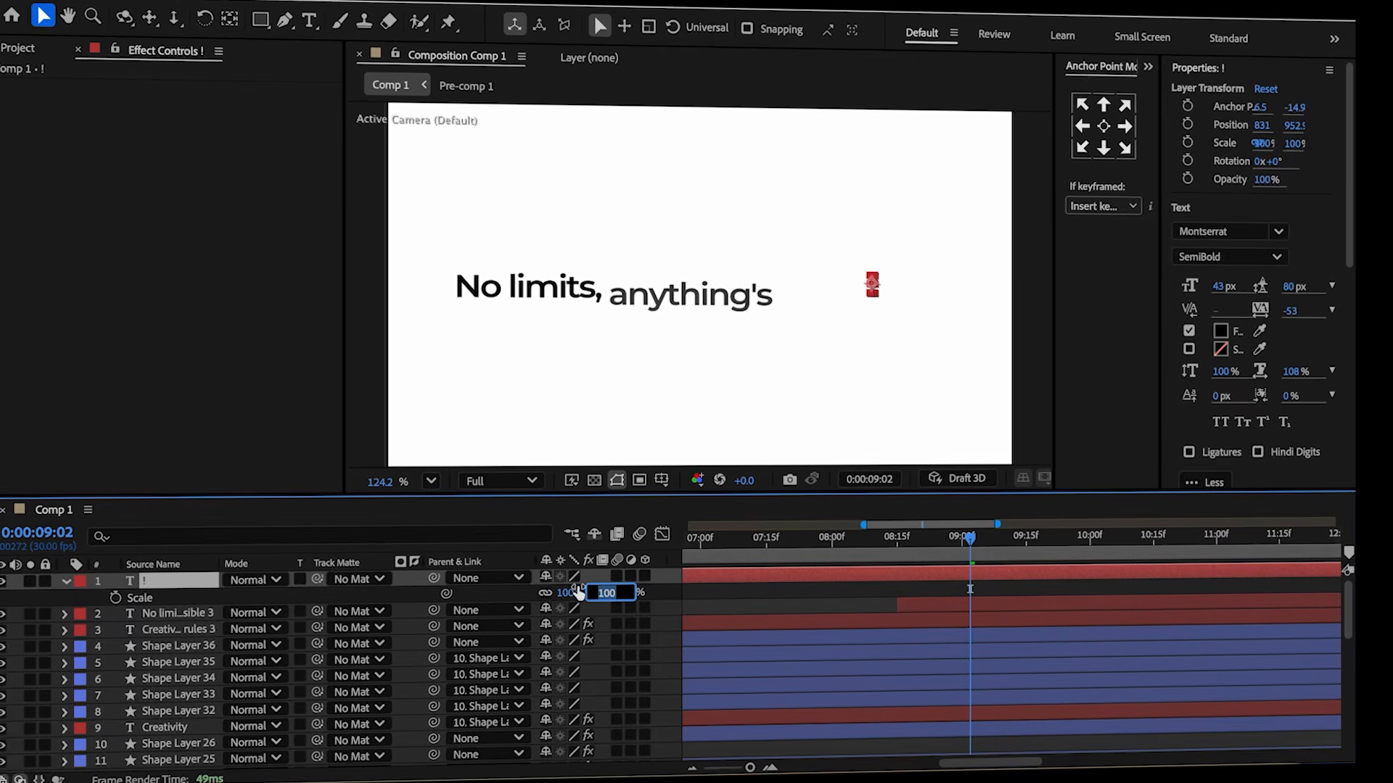
pyautogui.press('Return')
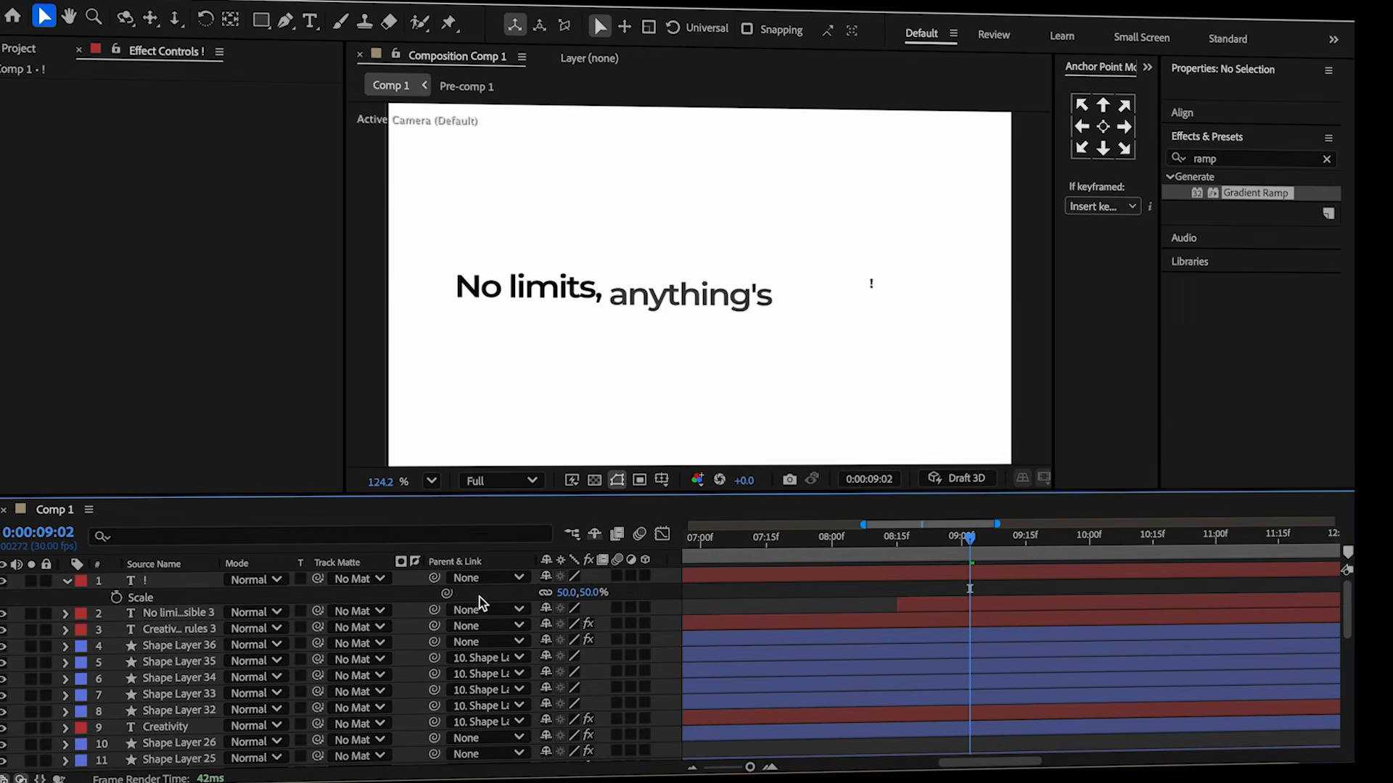
pyautogui.click(116, 597)
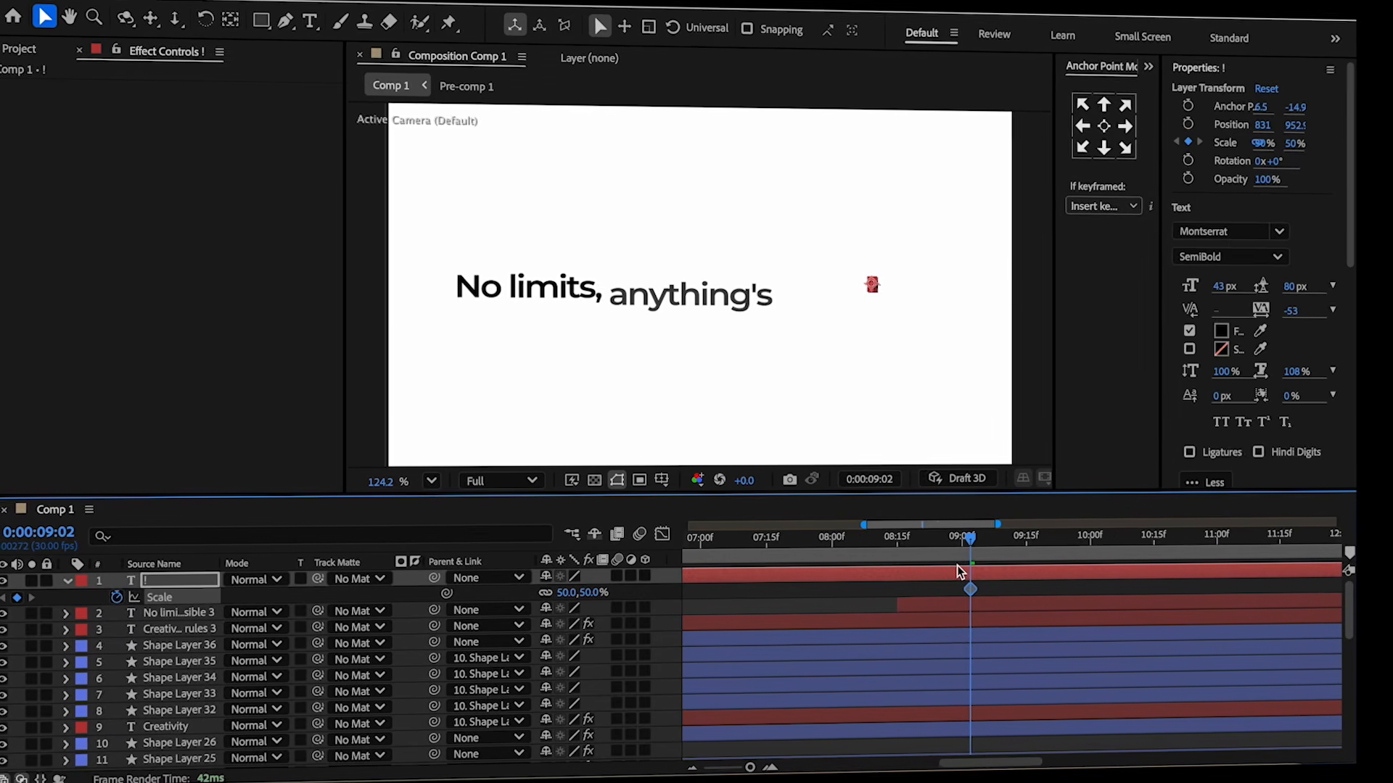
# Split the exclamation mark layer at 9:02 and delete the part before the split.
pyautogui.hotkey('ctrl', 'shift', 'd')
pyautogui.click(960, 576)
pyautogui.click(951, 592)
pyautogui.press('Delete')
pyautogui.click(1023, 579)
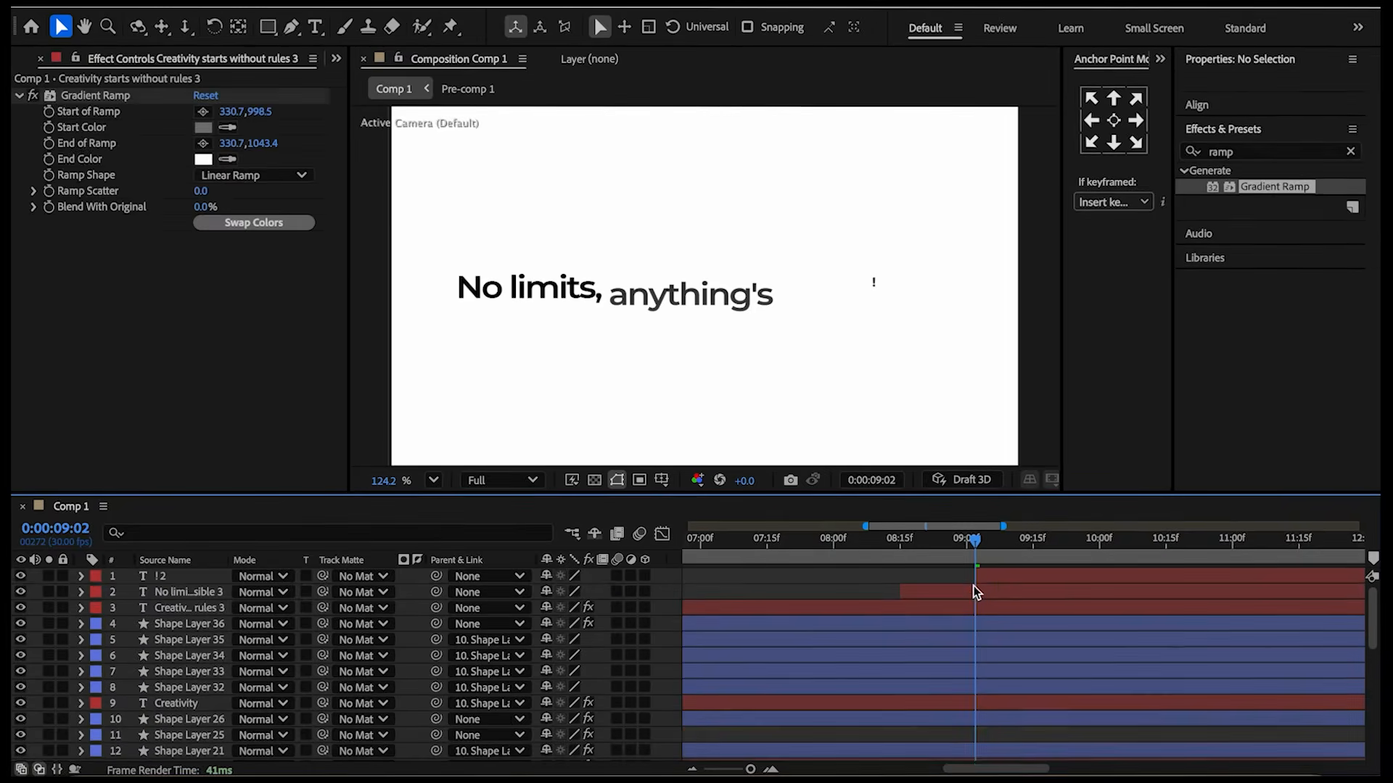
# Add a scale keyframe of 175% at 9:09 on the exclamation mark.
pyautogui.press('u')
pyautogui.moveTo(976, 544); pyautogui.dragTo(1007, 563)
pyautogui.click(593, 593)
pyautogui.write('175')
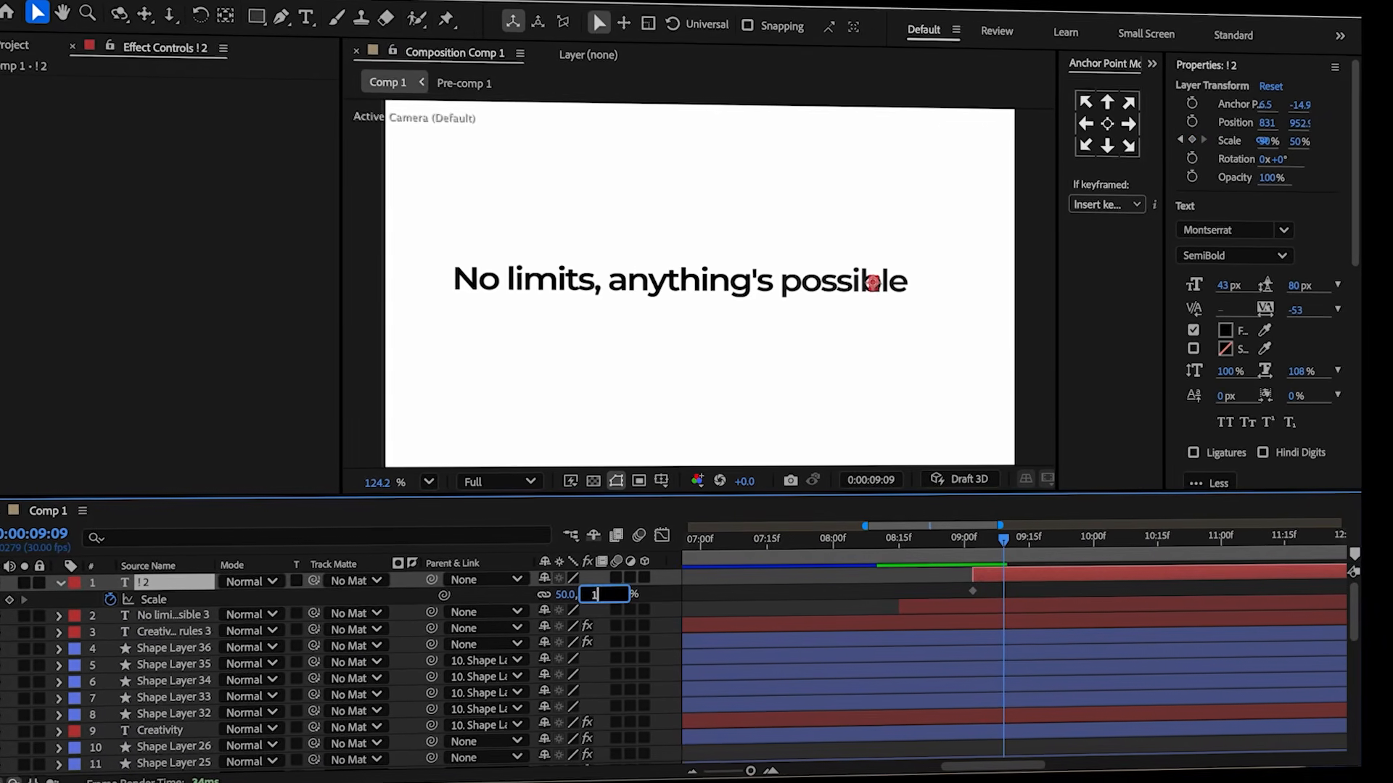
pyautogui.press('Return')
# Keyframe the exclamation mark's rotation at 9:09 and set it to -30° at 9:02.
pyautogui.click(829, 580)
pyautogui.click(997, 576)
pyautogui.press('r')
pyautogui.click(107, 601)
pyautogui.hotkey('shift', 's')
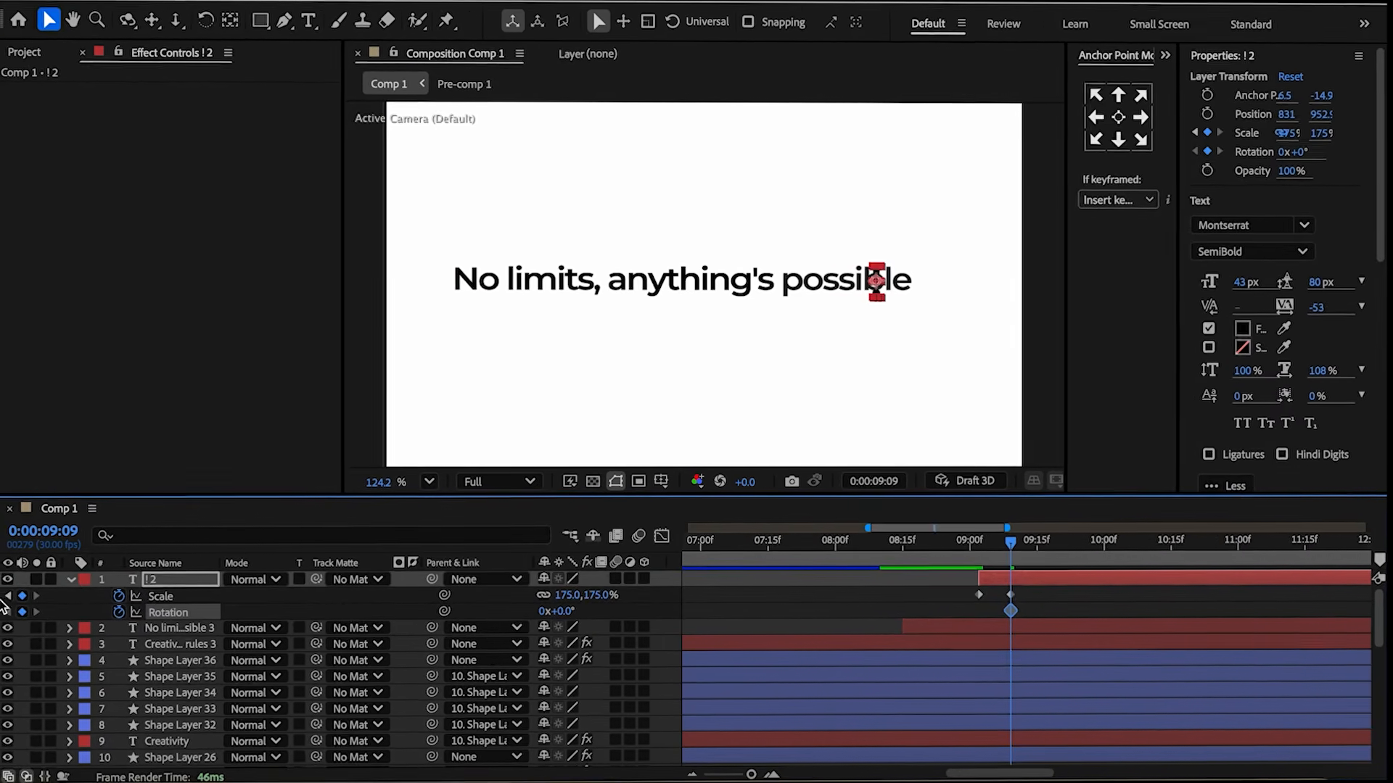
pyautogui.press('j')
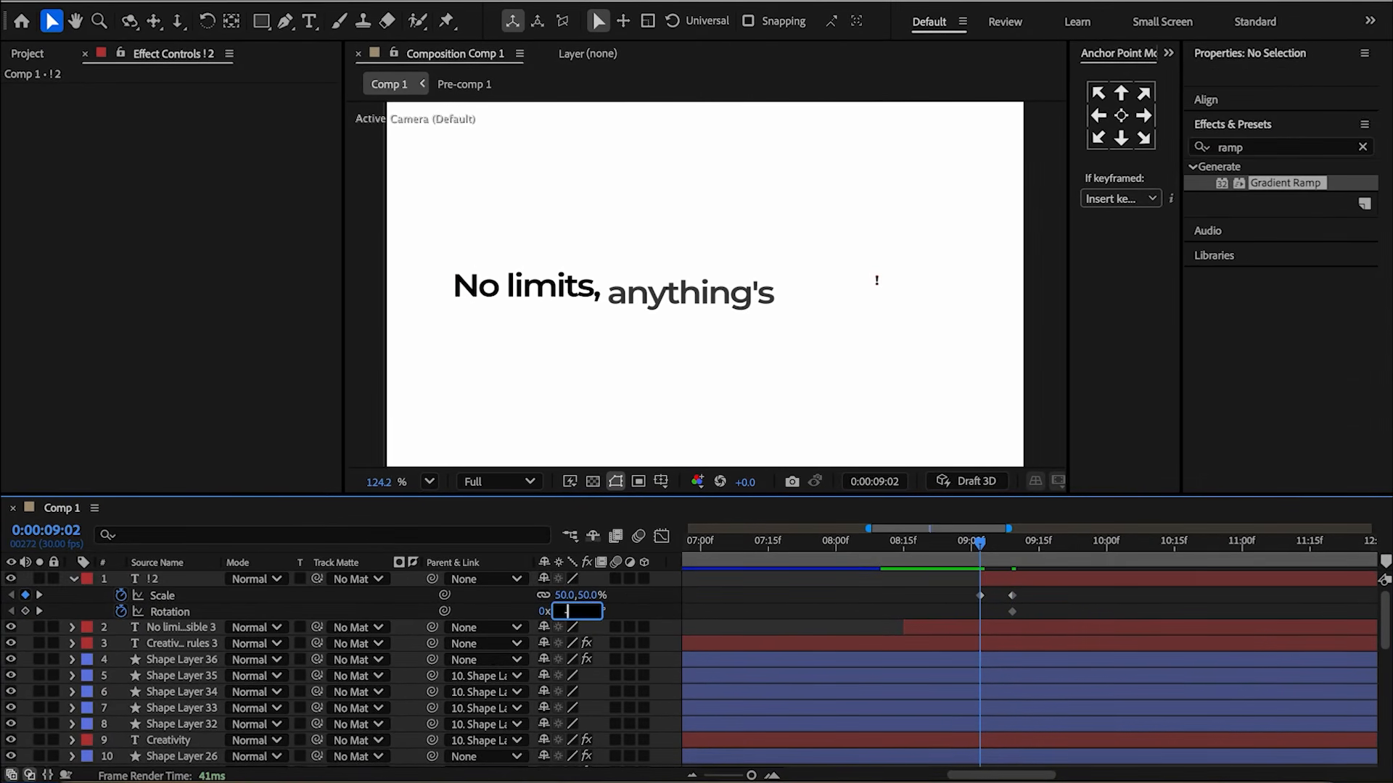
pyautogui.press('Return')
# Paste the bounce expression onto the exclamation mark's Scale and Rotation, with amp = 0.1 on Rotation.
pyautogui.keyDown('alt'); pyautogui.click(122, 596); pyautogui.keyUp('alt')
pyautogui.hotkey('ctrl', 'v')
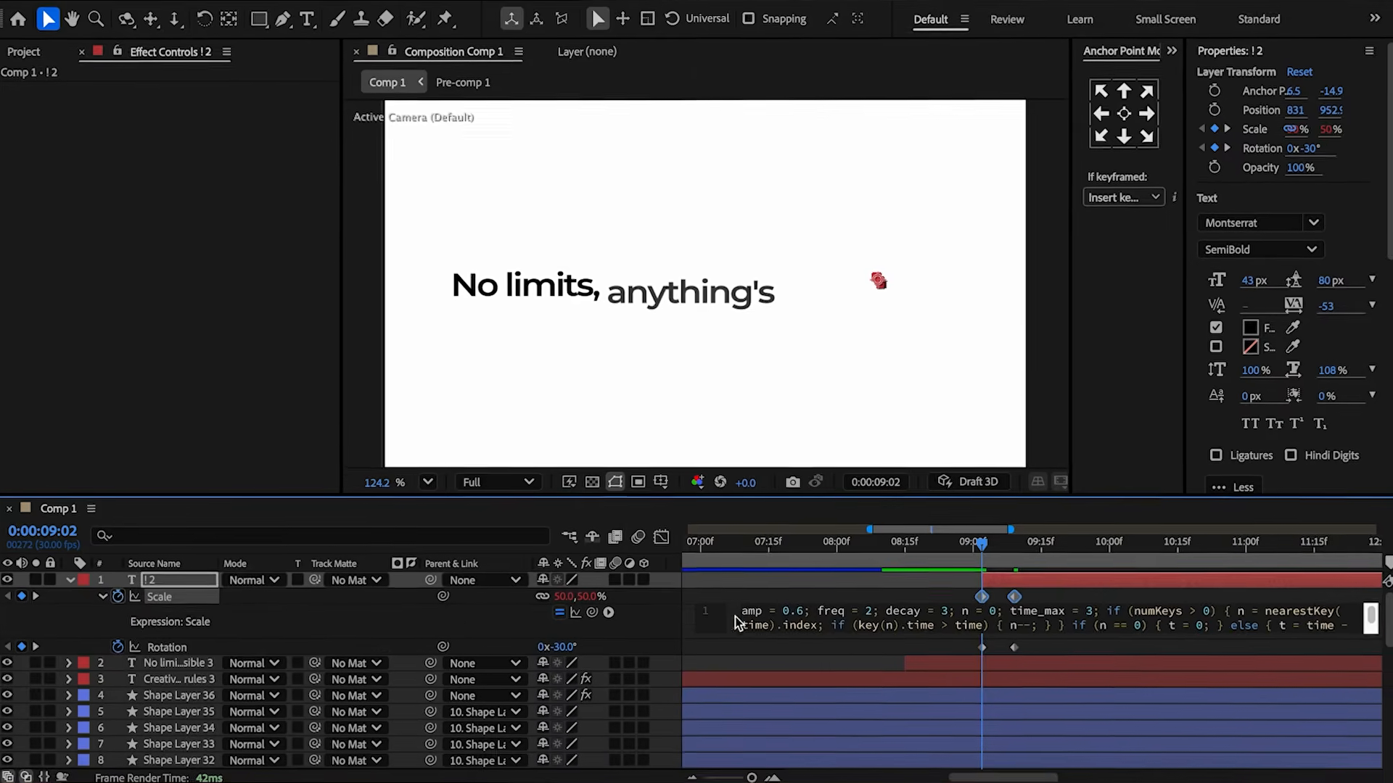
pyautogui.click(794, 613)
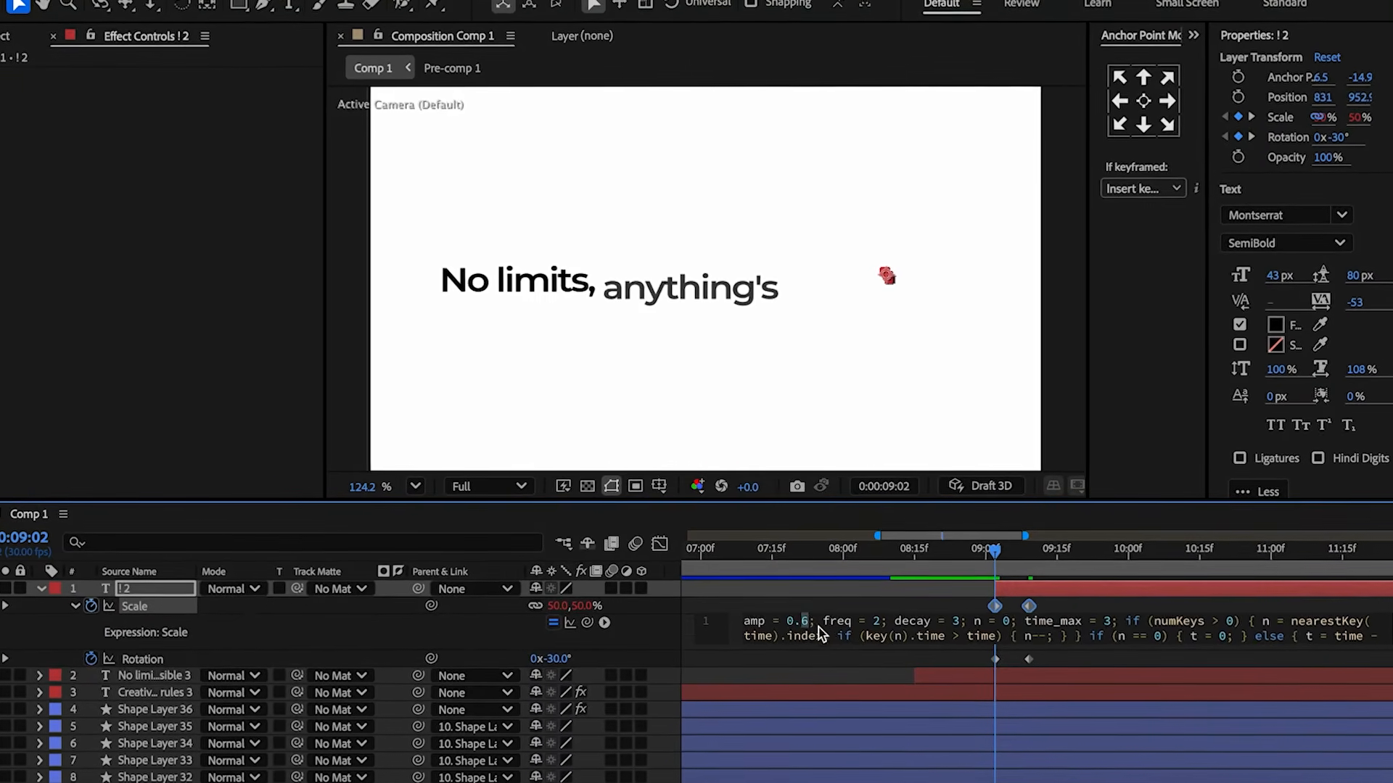
pyautogui.tripleClick(839, 621)
pyautogui.click(70, 607)
pyautogui.keyDown('alt'); pyautogui.click(85, 625); pyautogui.keyUp('alt')
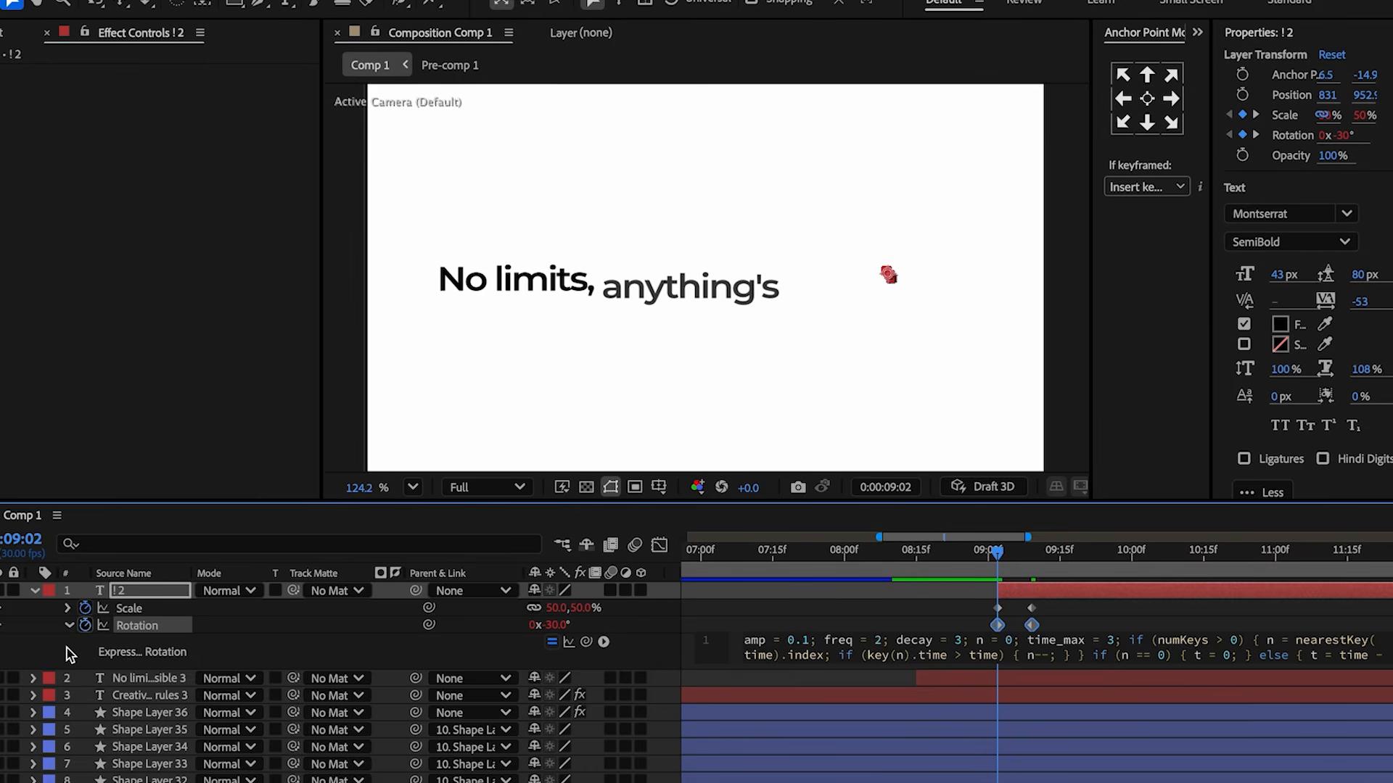
# Keyframe the exclamation mark's opacity fading in to 100% by 9:09 and raise its scale there to 225%.
pyautogui.press('t')
pyautogui.click(82, 608)
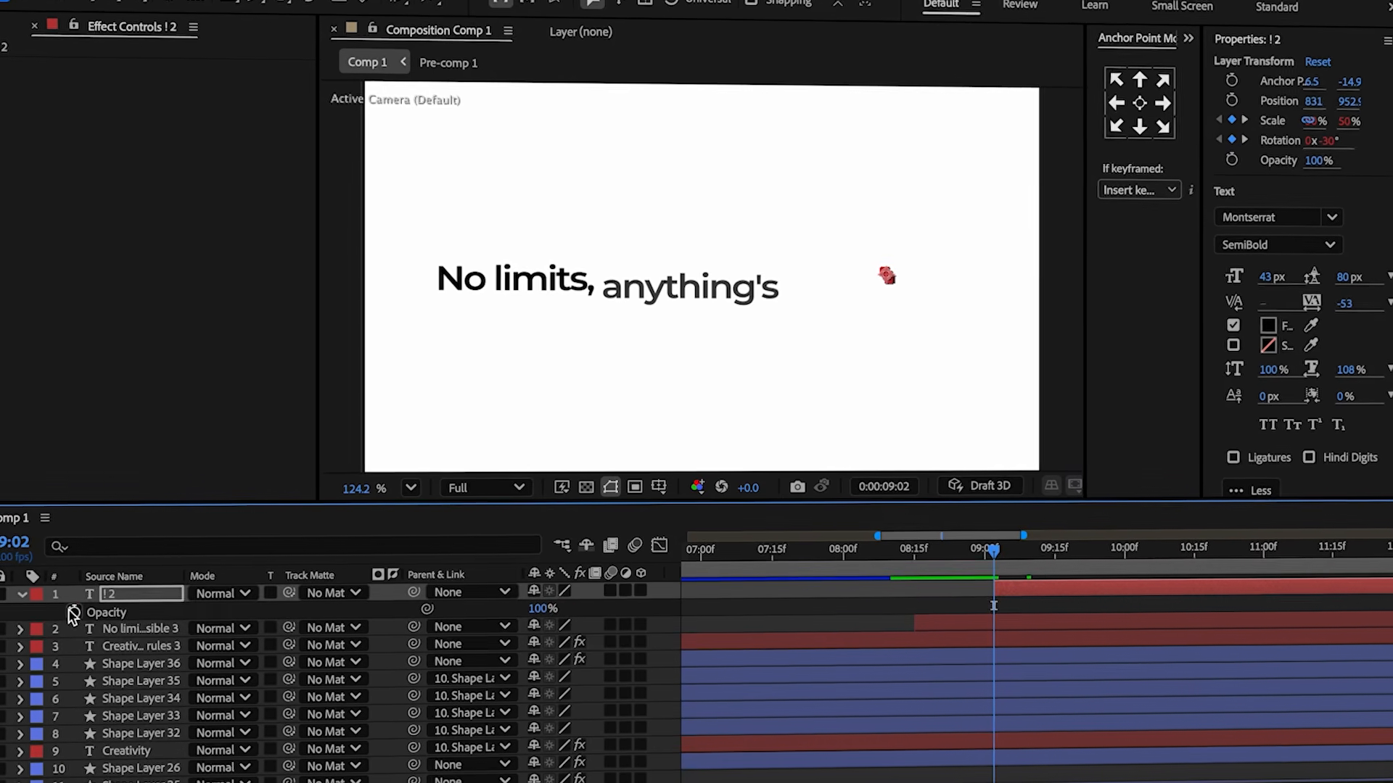
pyautogui.moveTo(545, 605); pyautogui.dragTo(403, 608)
pyautogui.press('u')
pyautogui.click(1016, 565)
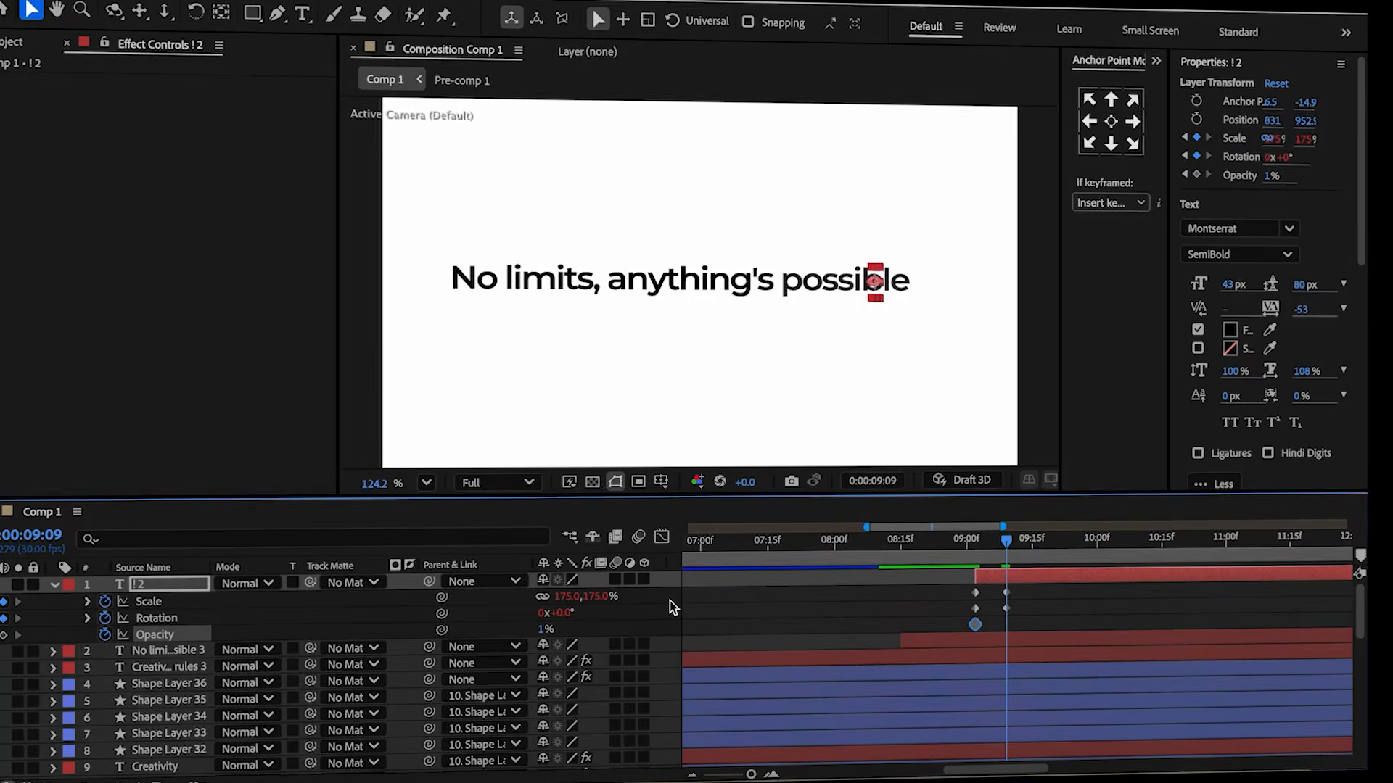
pyautogui.moveTo(558, 623); pyautogui.dragTo(672, 618)
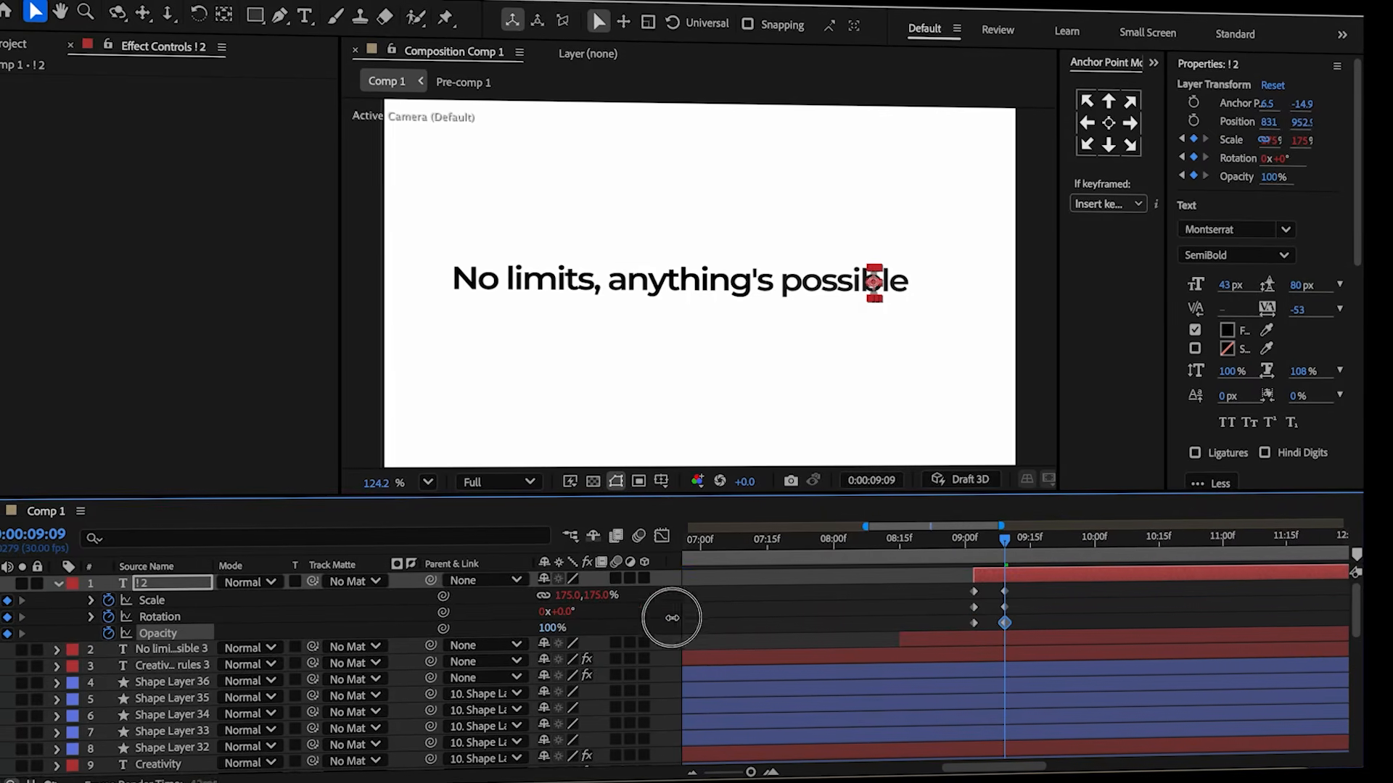
pyautogui.click(837, 601)
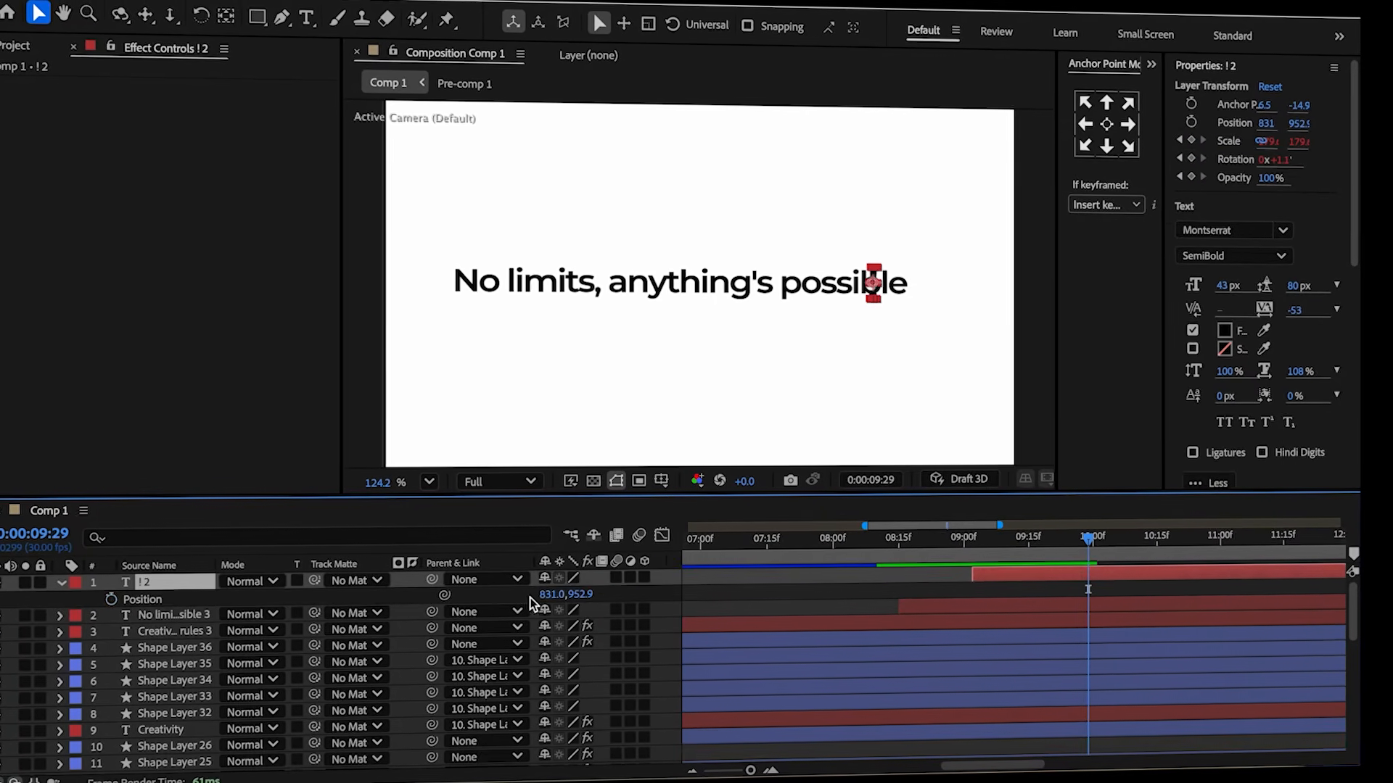
pyautogui.moveTo(544, 596); pyautogui.dragTo(632, 598)
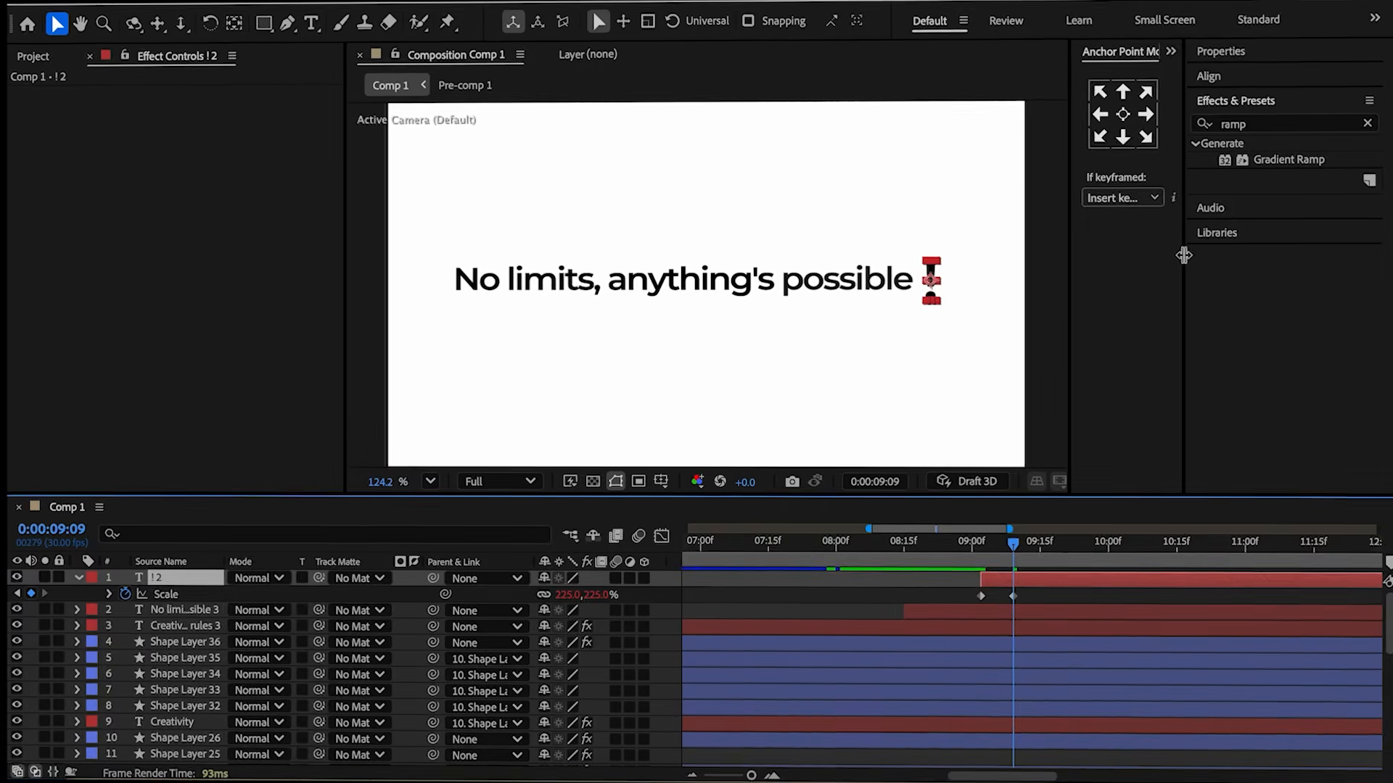
# Apply Gradient Ramp to the exclamation mark, placing its start and end points on the glyph with pink sampled from the button.
pyautogui.doubleClick(1287, 162)
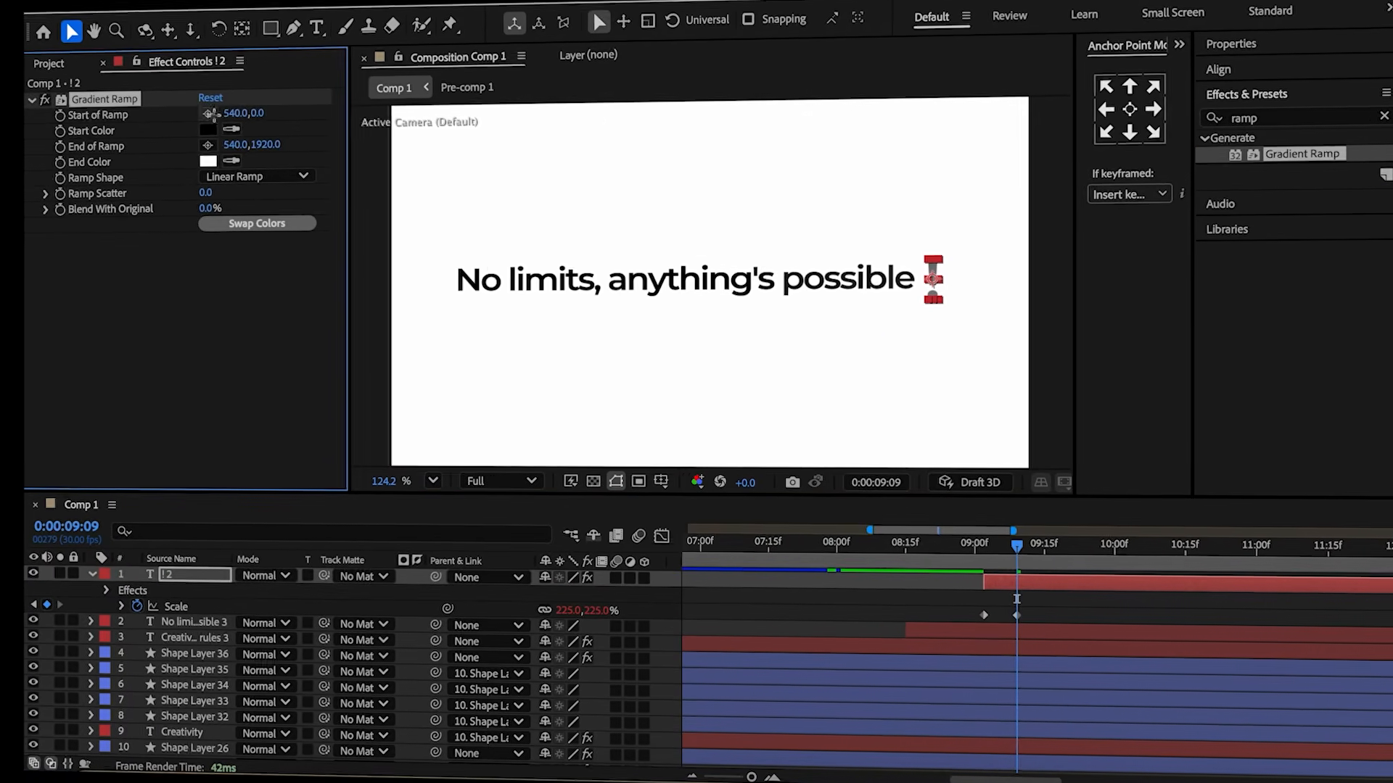
pyautogui.click(210, 116)
pyautogui.click(872, 240)
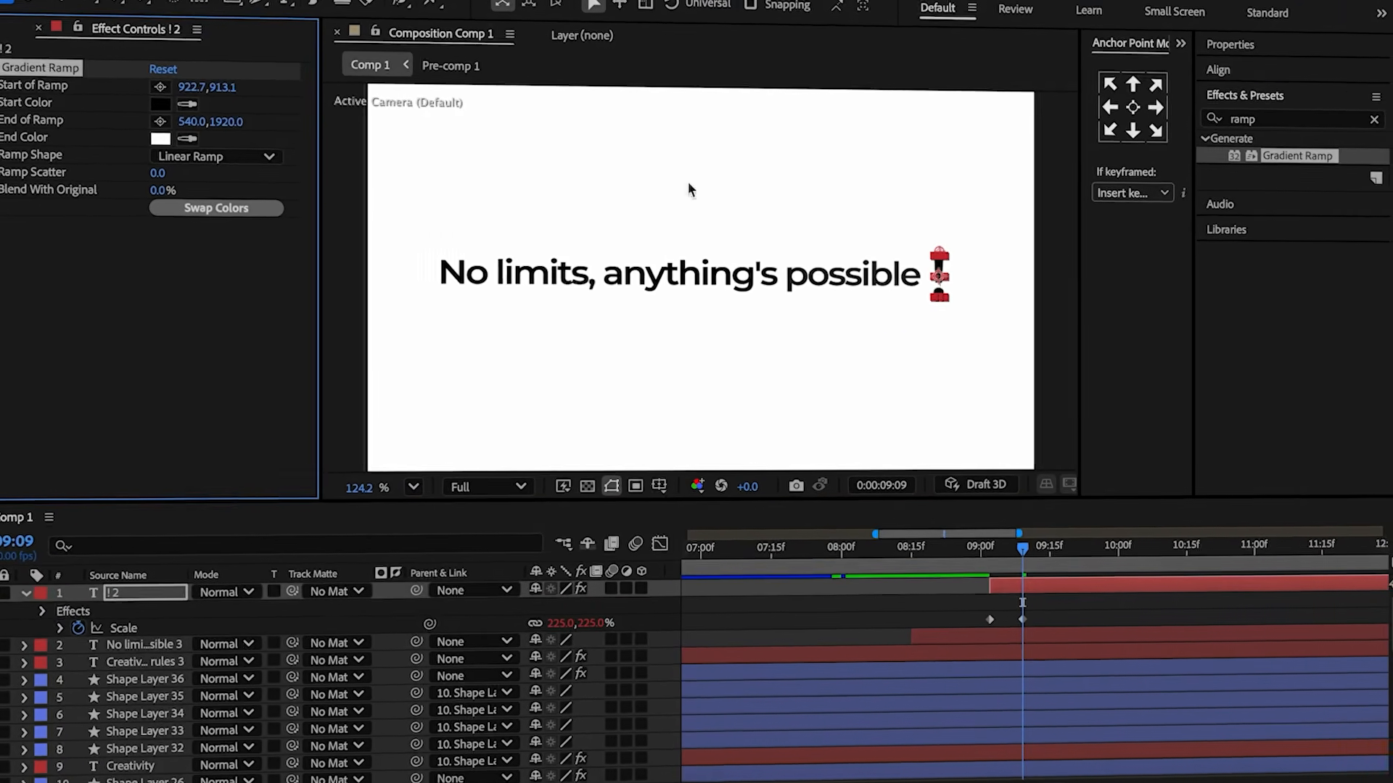
pyautogui.click(160, 121)
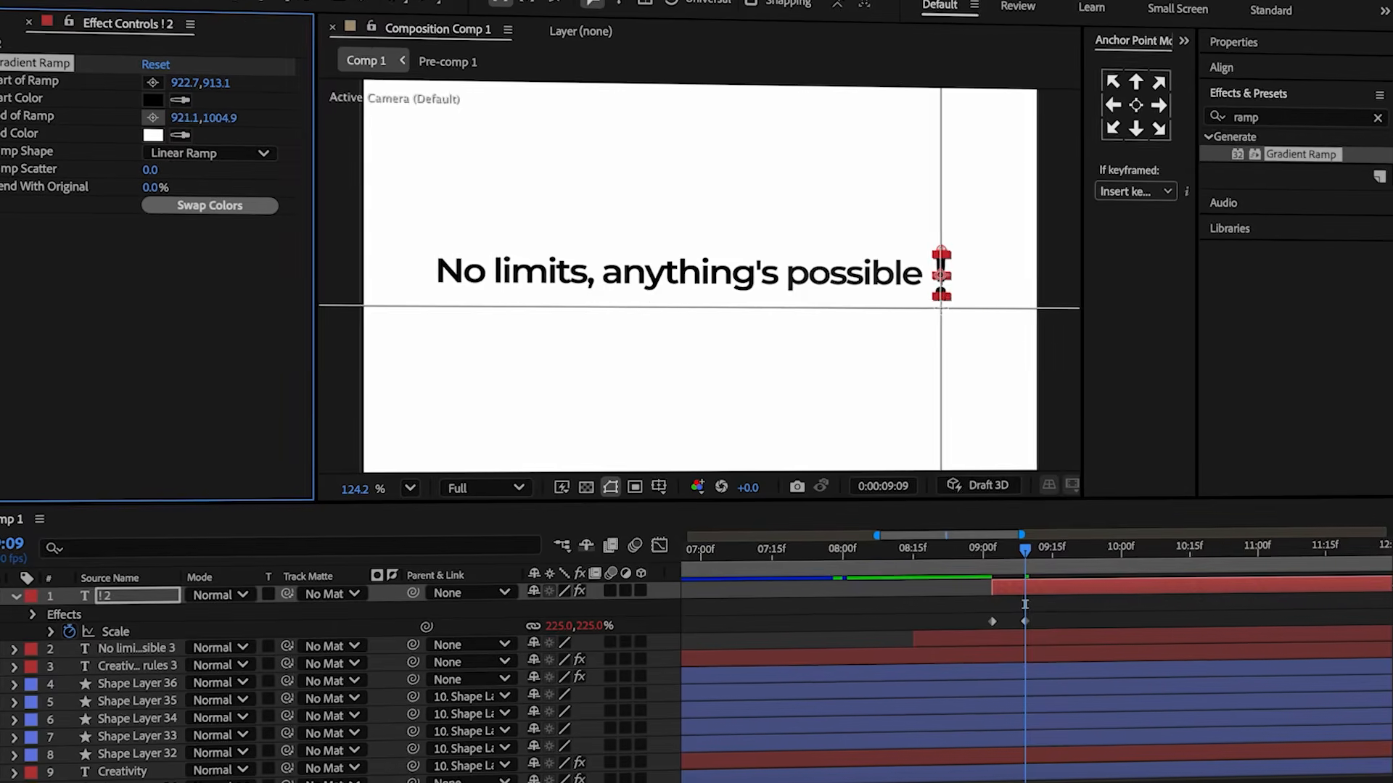
pyautogui.click(941, 301)
pyautogui.click(815, 565)
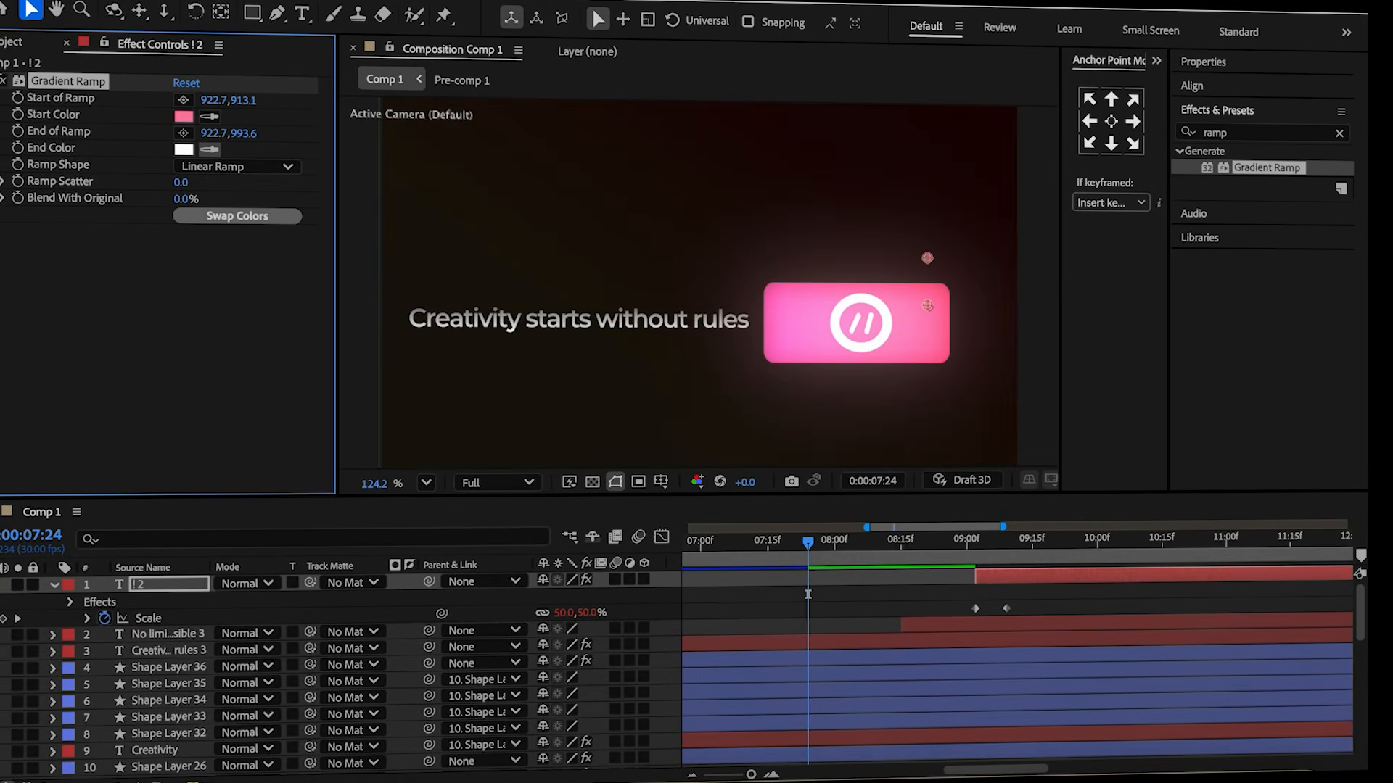
pyautogui.click(788, 327)
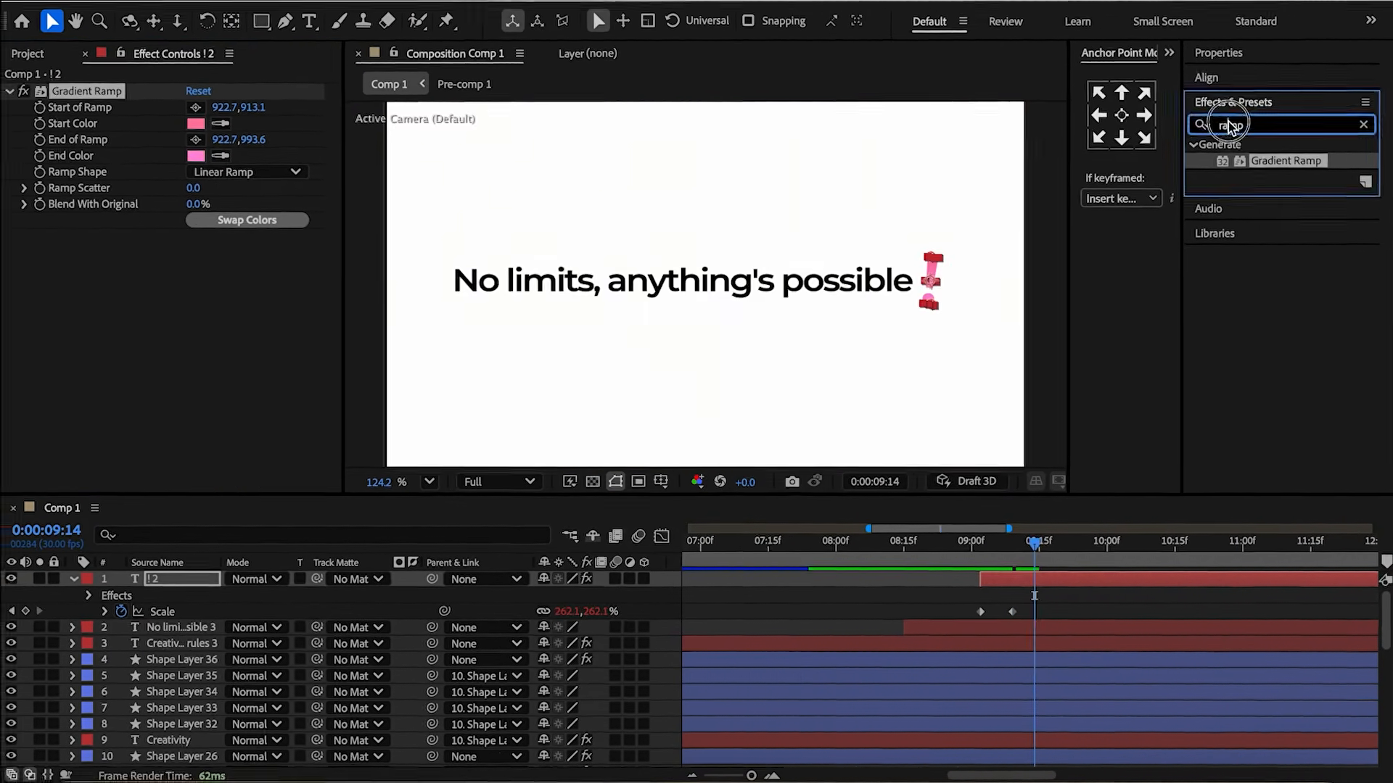
# Apply a Glow effect to the exclamation mark and set Glow Threshold to 70%.
pyautogui.write('glow')
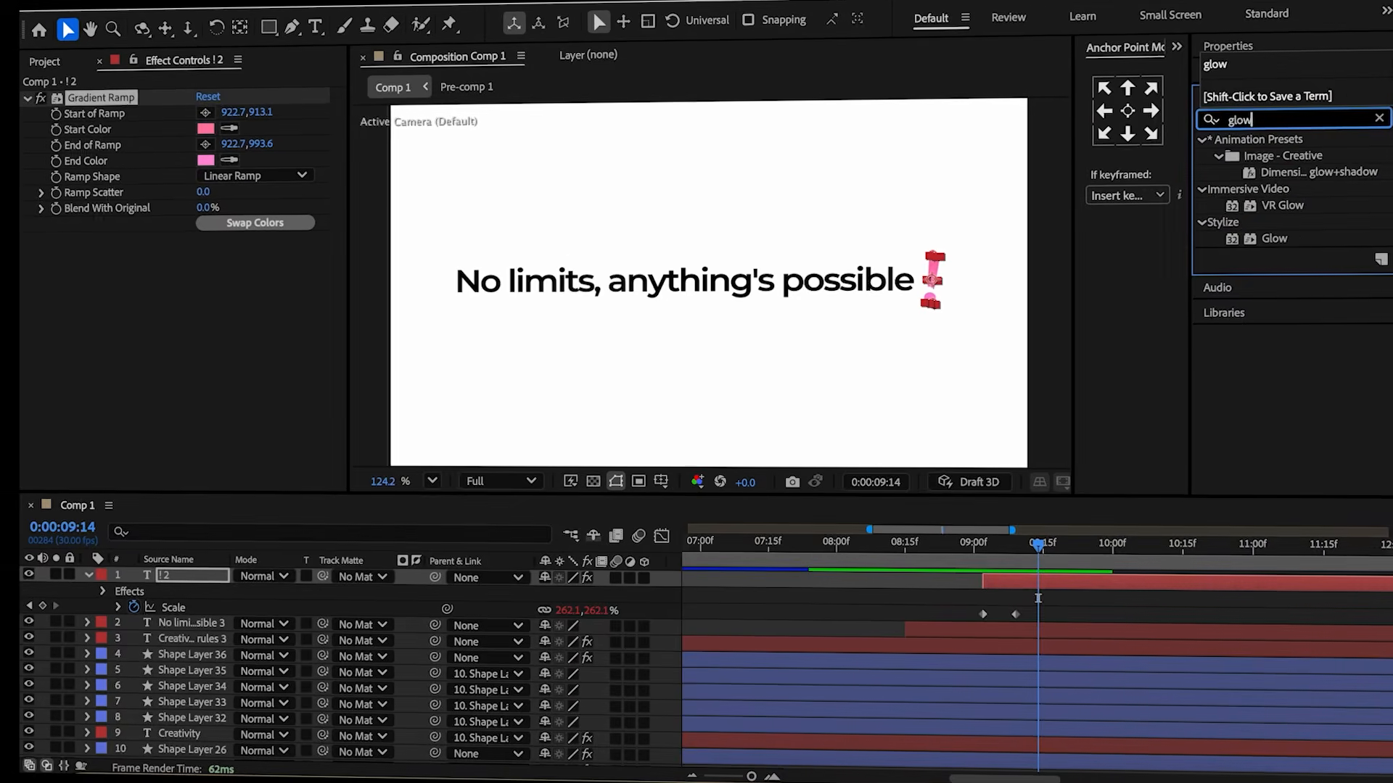
pyautogui.doubleClick(1280, 239)
pyautogui.click(209, 254)
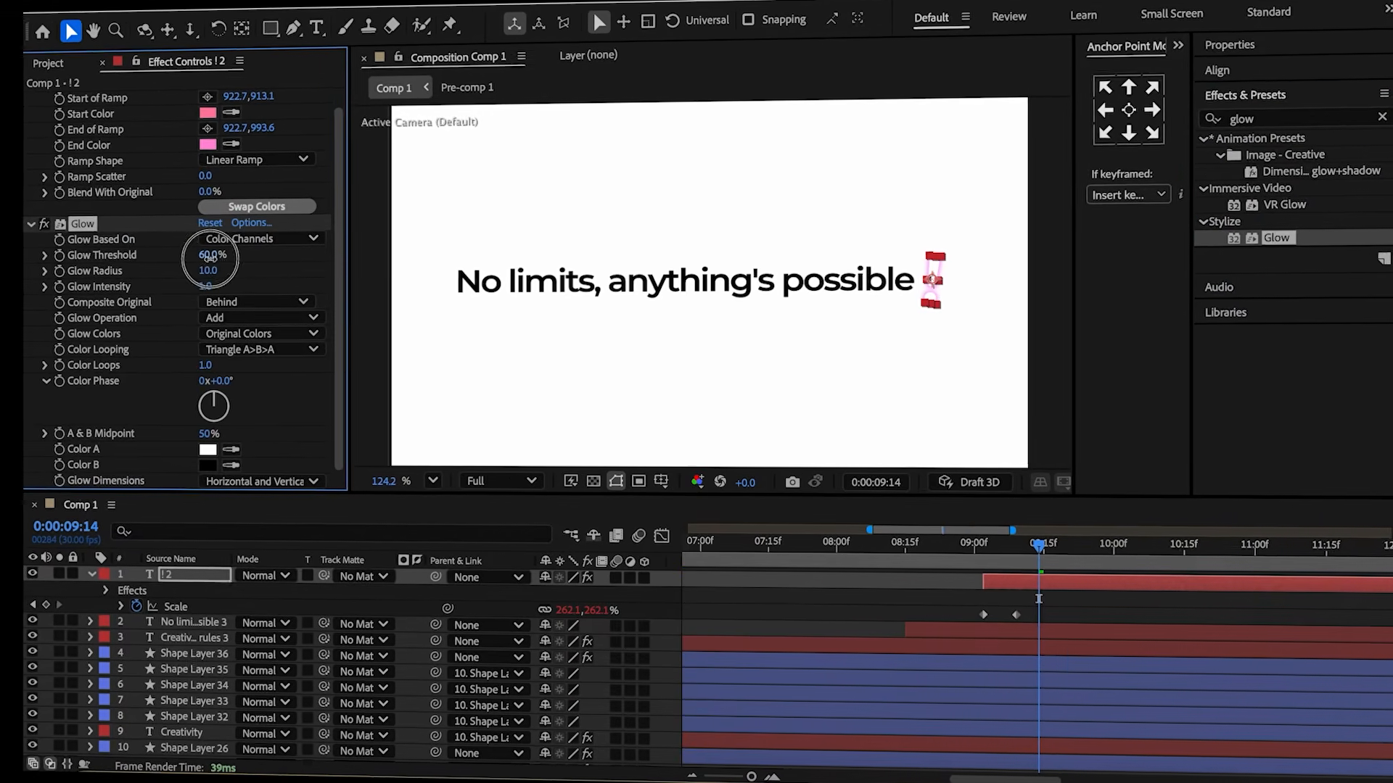
pyautogui.write('70')
pyautogui.press('Return')
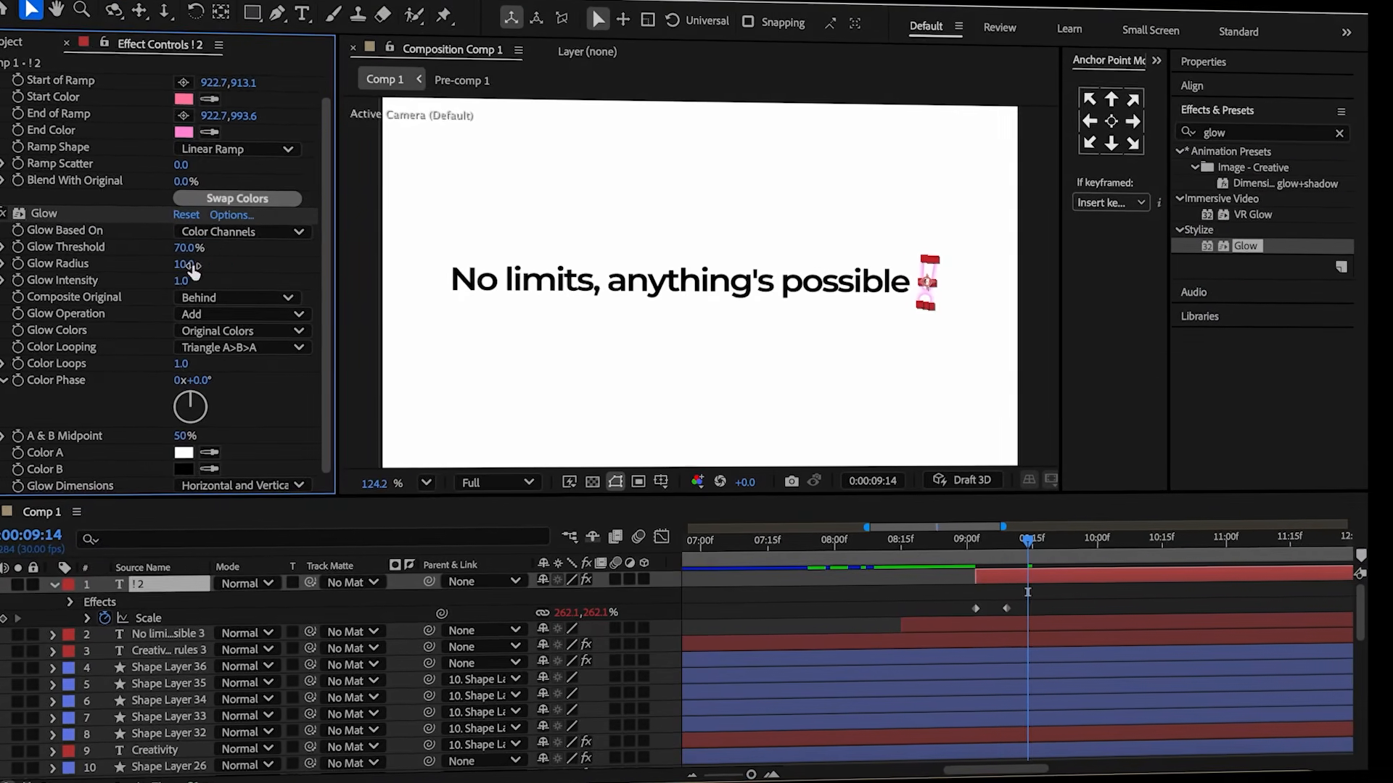